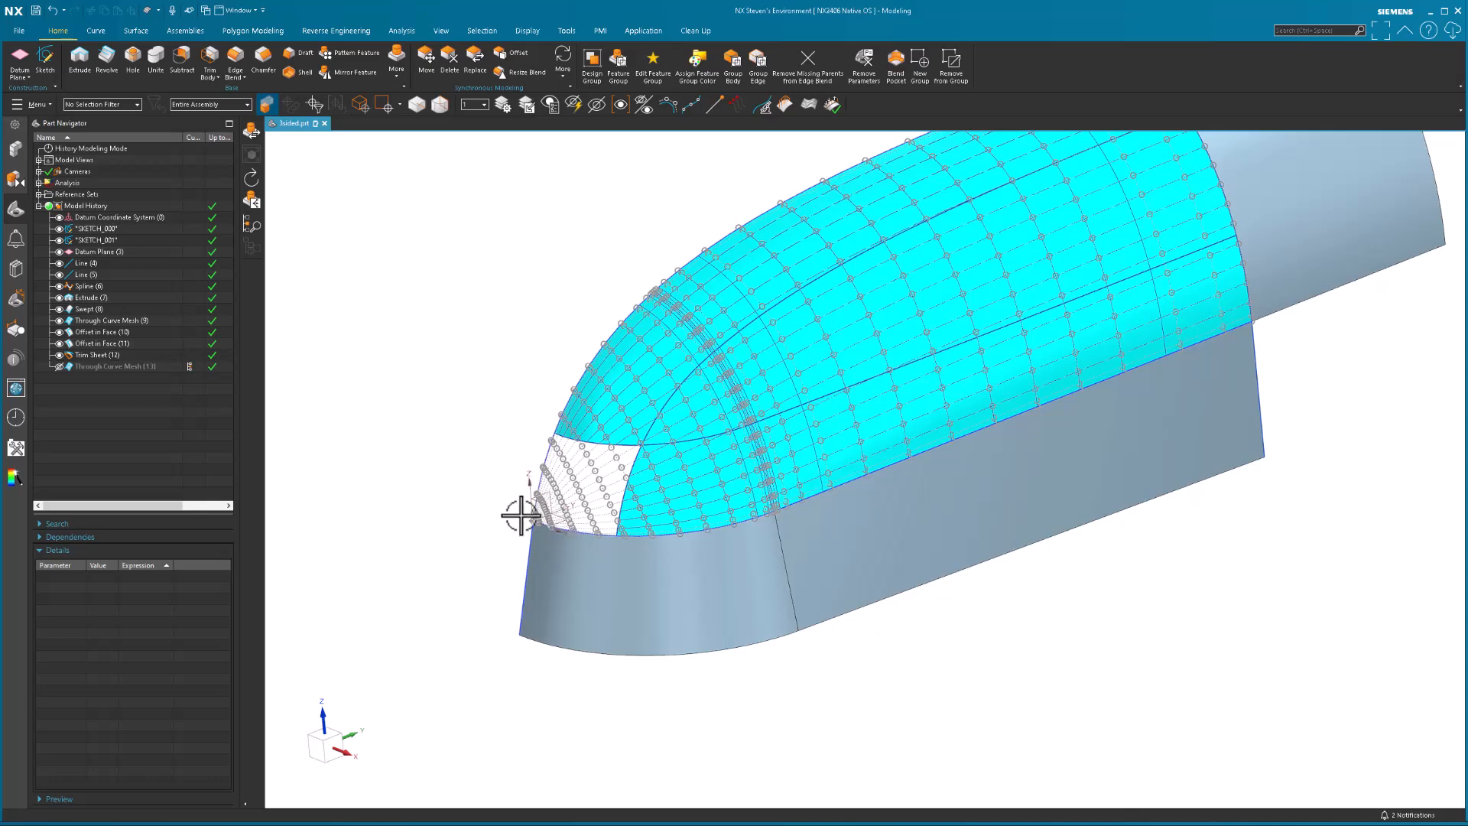
# Step: Show the last Through Curve Mesh feature at the nose and hide it again
pyautogui.scroll(-5, 524, 508)
pyautogui.scroll(3, 550, 524)
pyautogui.scroll(2, 551, 525)
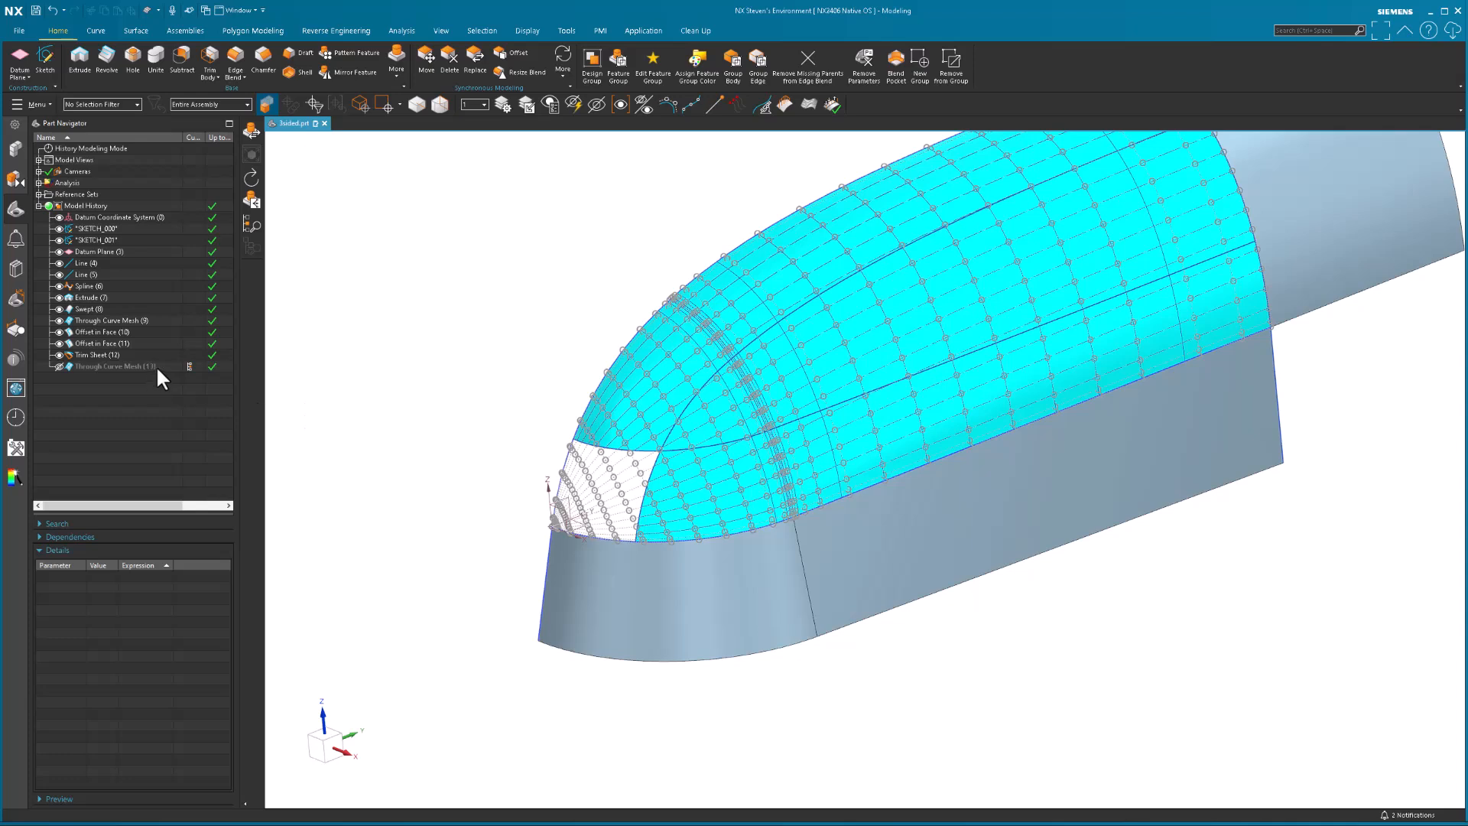
pyautogui.click(58, 366)
pyautogui.click(59, 367)
# Step: Switch the graphics view background to the dark gradient
pyautogui.rightClick(381, 320)
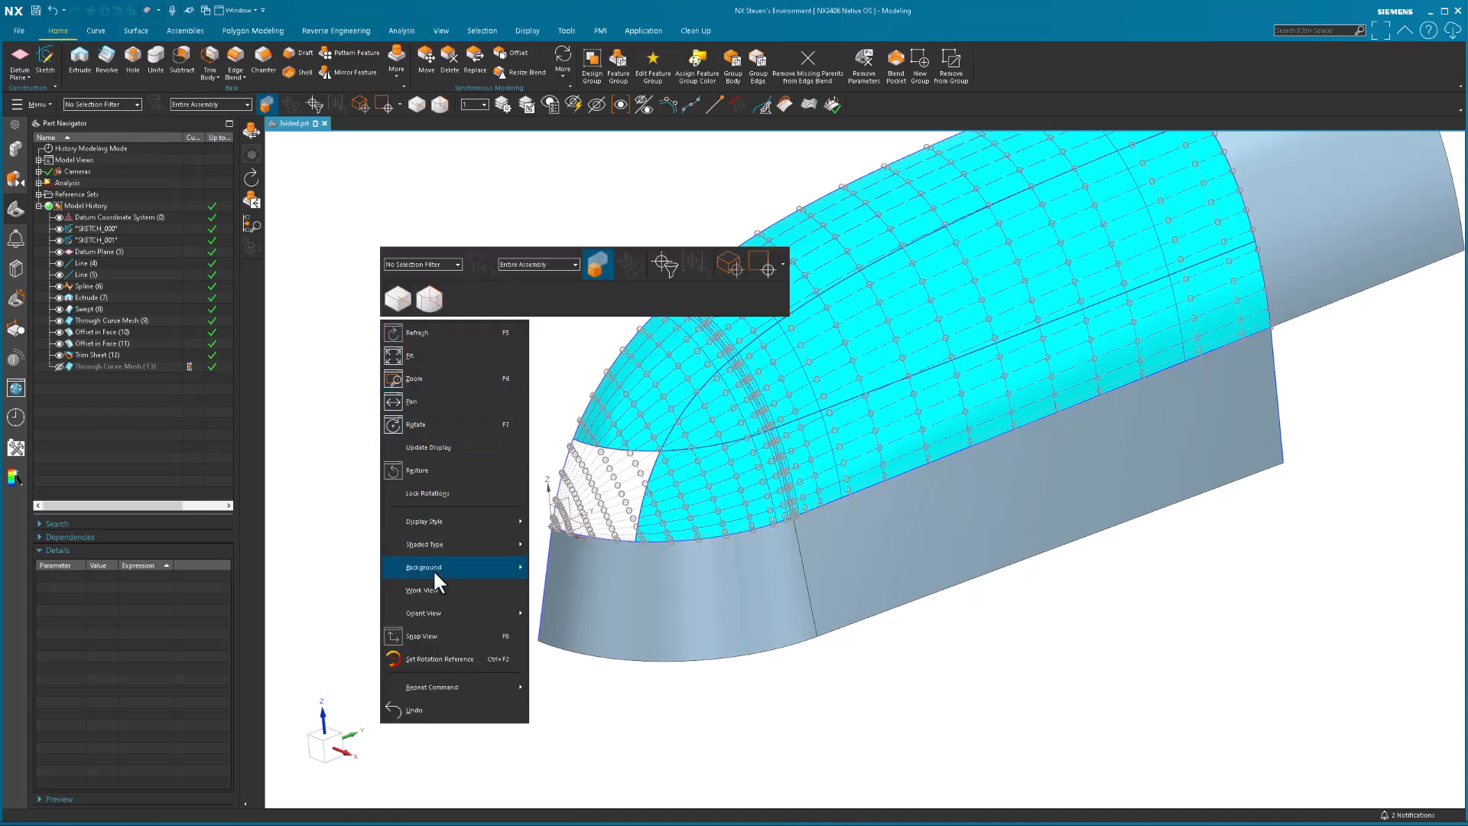
pyautogui.moveTo(433, 569)
pyautogui.click(577, 654)
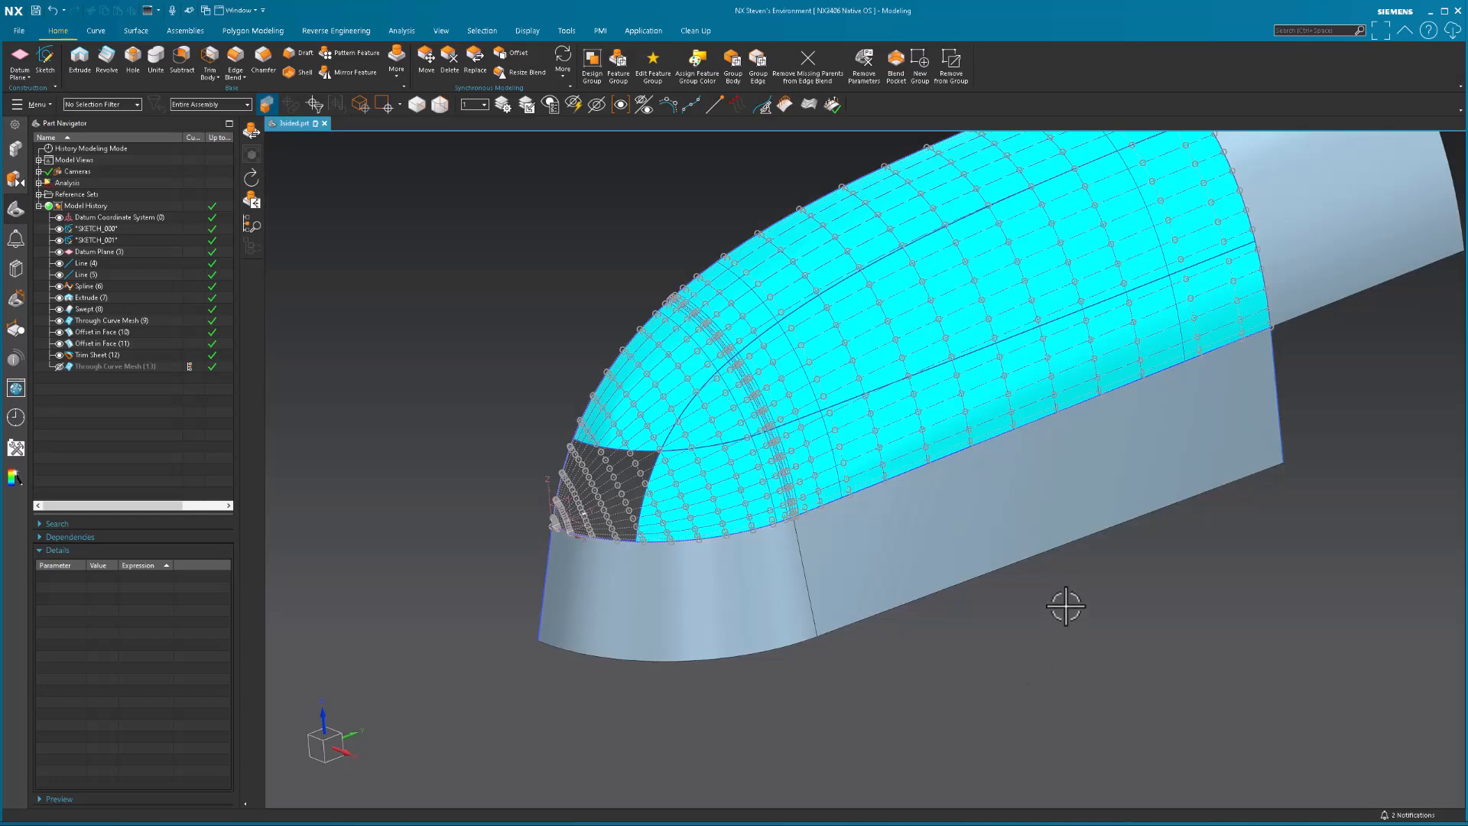
# Step: Hide the cyan curve mesh surface and the two Offset in Face curves lying on it
pyautogui.keyDown('shift'); pyautogui.moveTo(1066, 606); pyautogui.dragTo(916, 686, button='middle'); pyautogui.keyUp('shift')
pyautogui.scroll(-1, 916, 686)
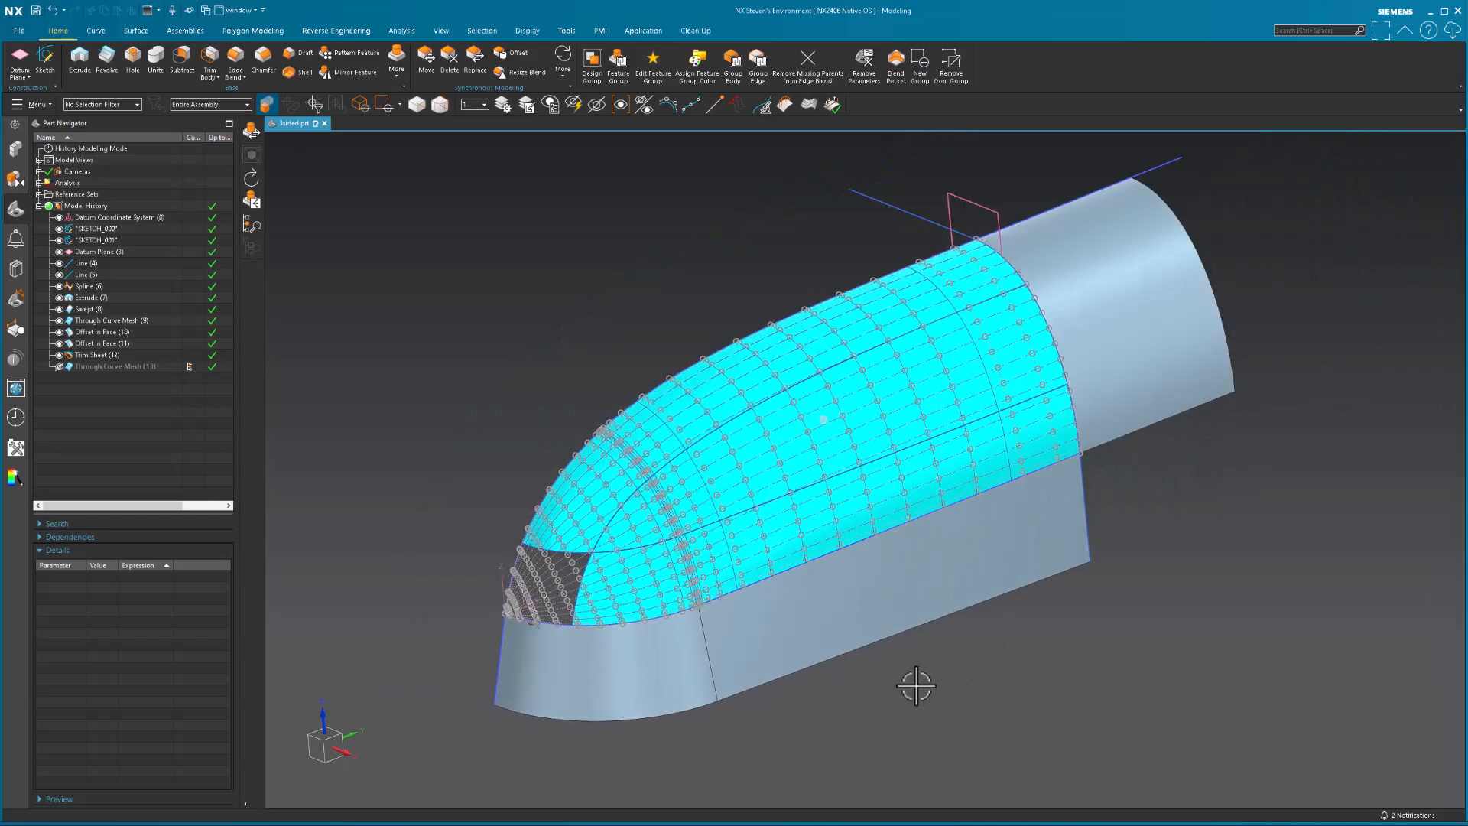
pyautogui.moveTo(907, 666); pyautogui.dragTo(908, 668, button='middle')
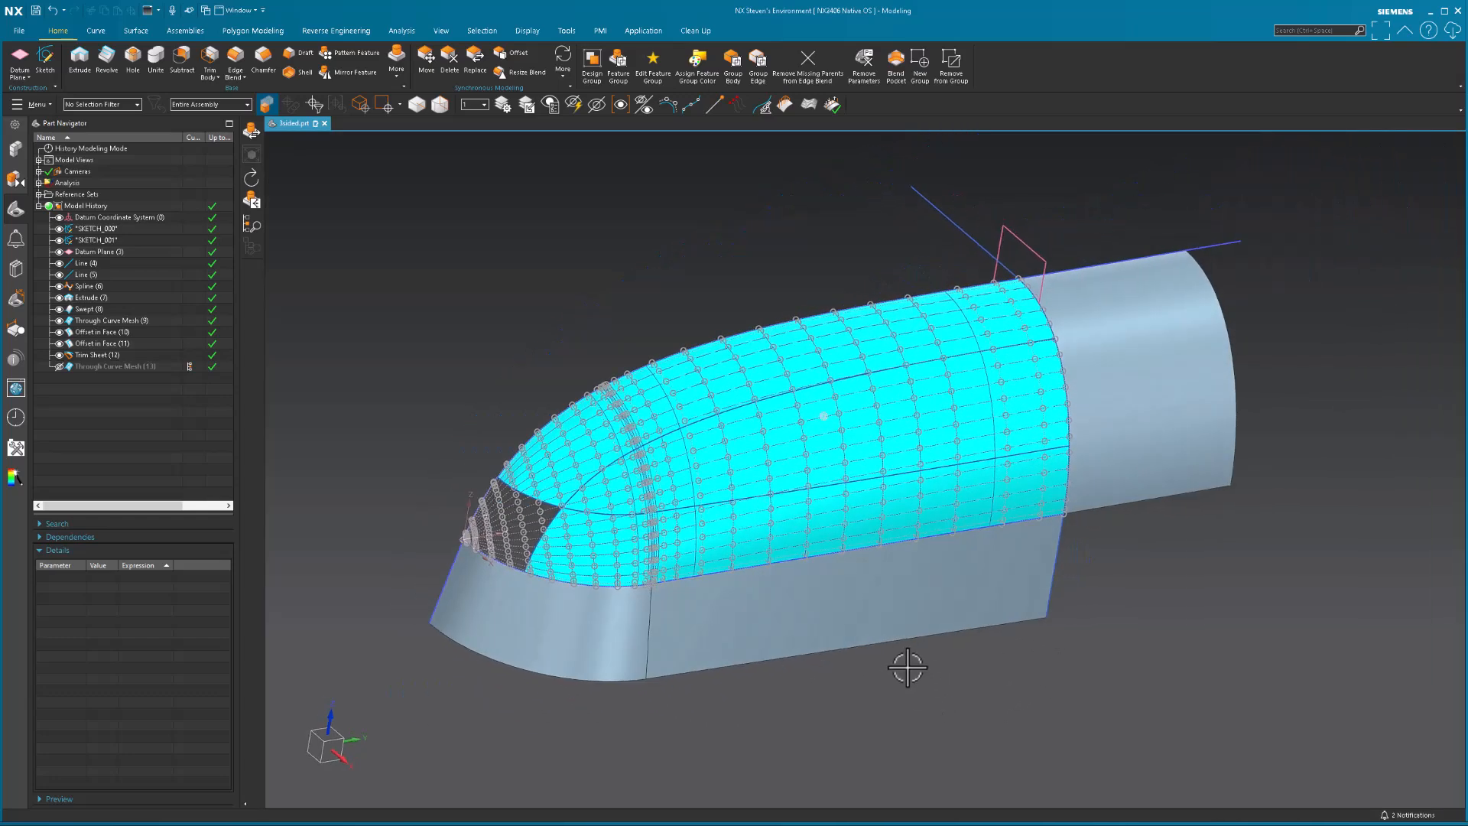
pyautogui.click(749, 477)
pyautogui.hotkey('ctrl', 'b')
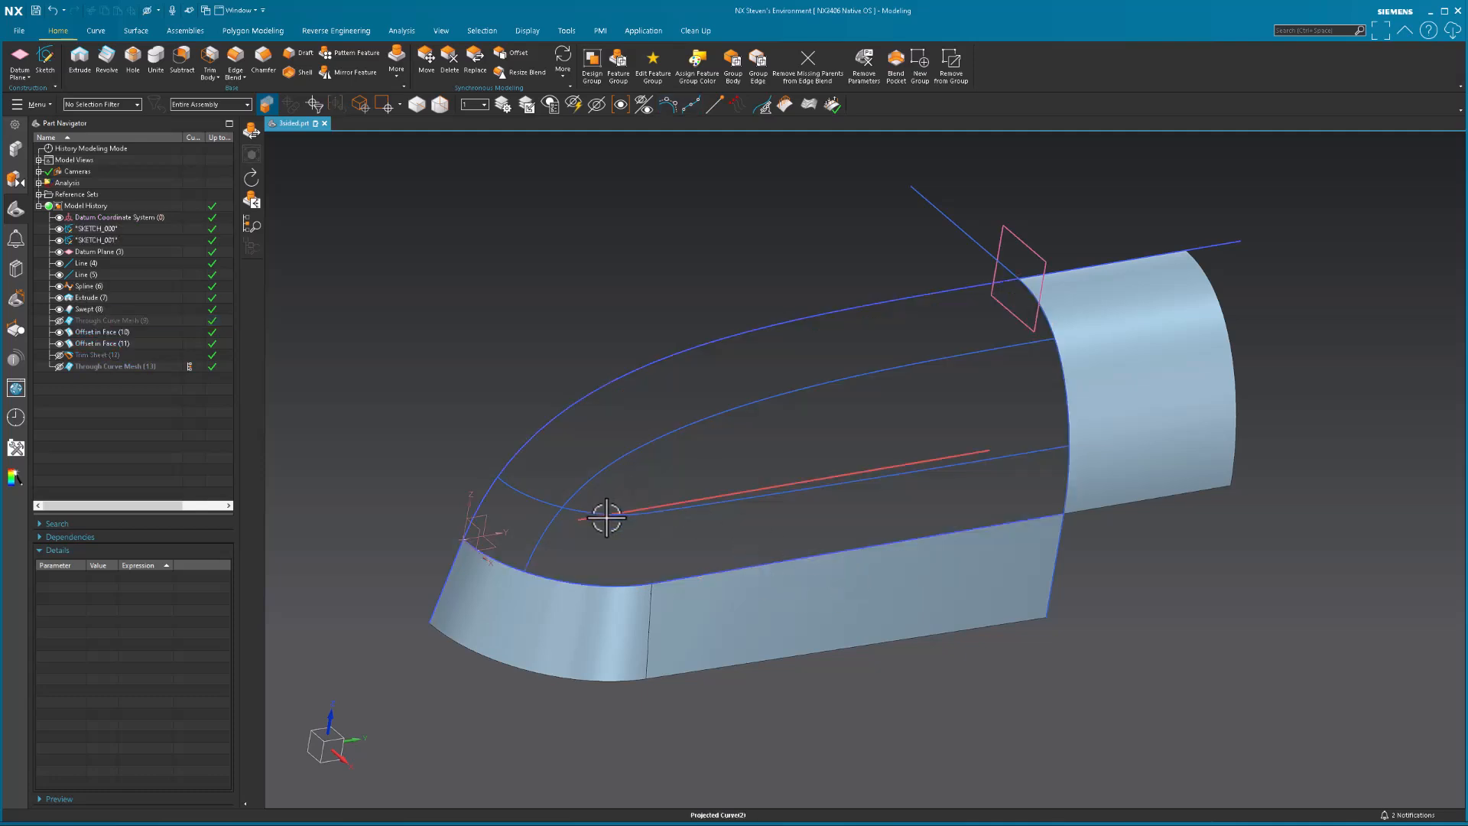
pyautogui.click(656, 514)
pyautogui.hotkey('ctrl', 'b')
pyautogui.click(705, 419)
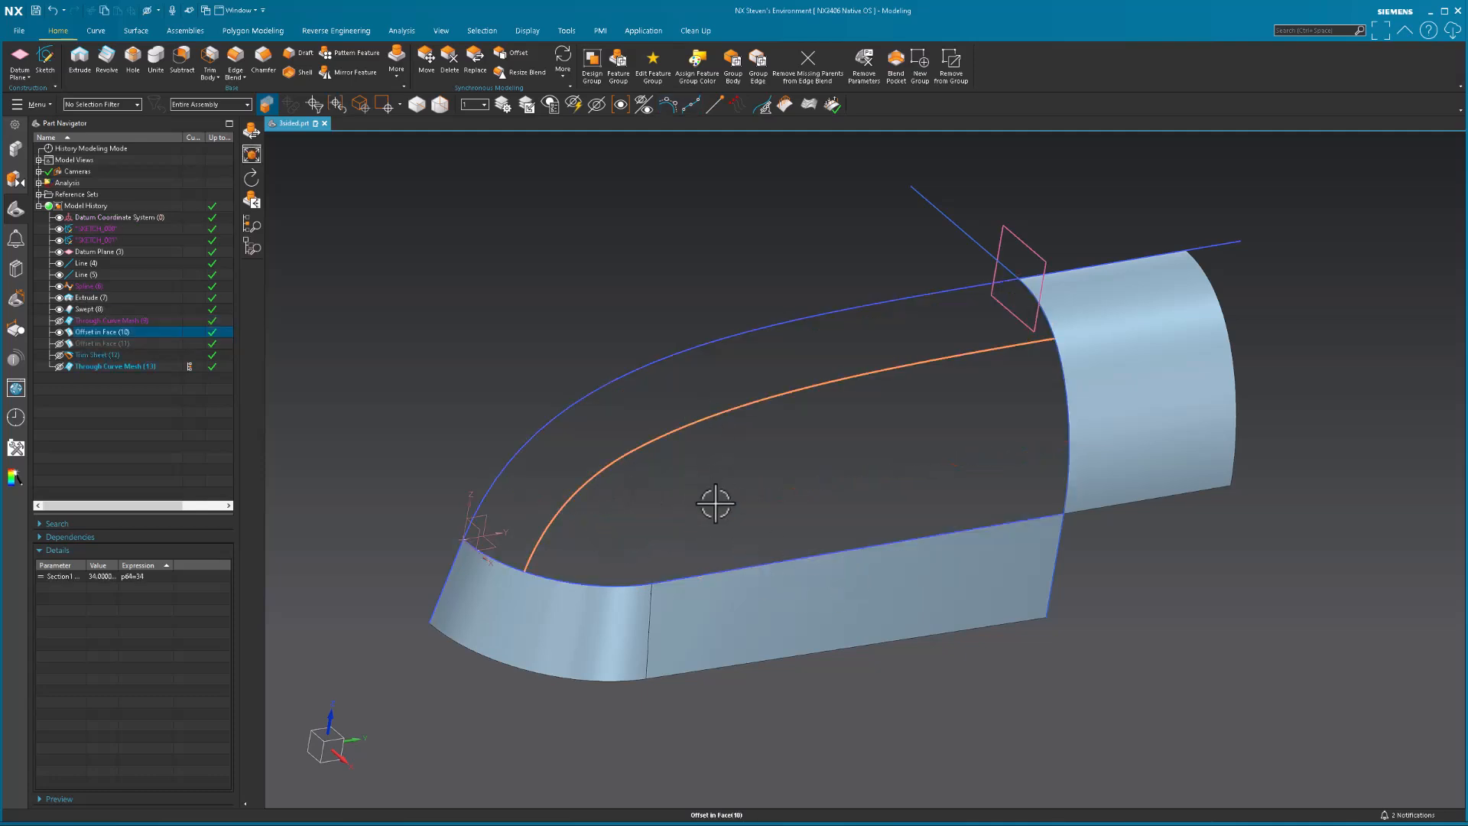
pyautogui.hotkey('ctrl', 'b')
pyautogui.moveTo(822, 415); pyautogui.dragTo(734, 403, button='middle')
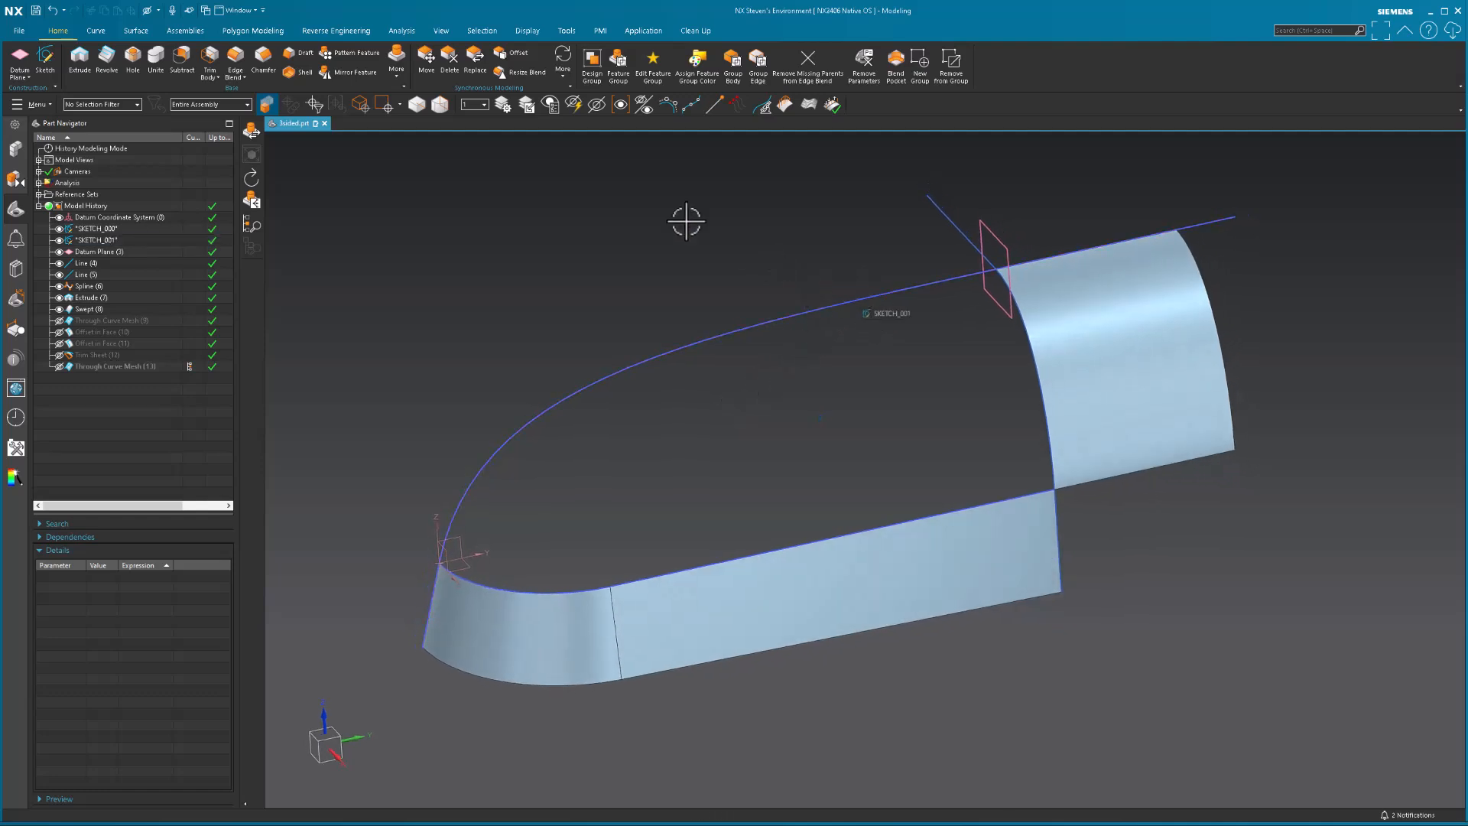
# Step: Display the control poles of the upper profile curve in SKETCH_001, turn them off again and clear the selection
pyautogui.click(627, 373)
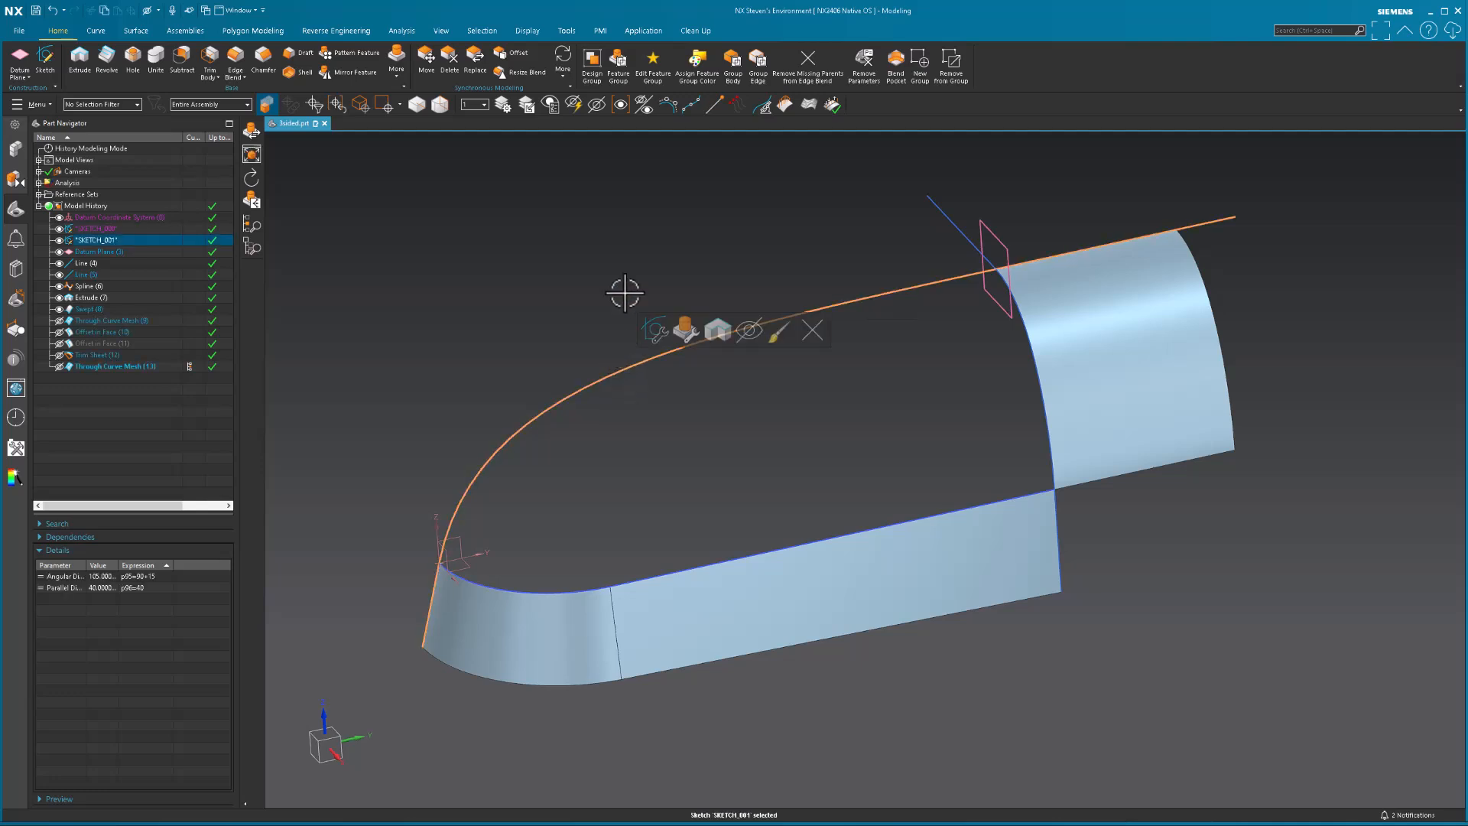
pyautogui.click(667, 105)
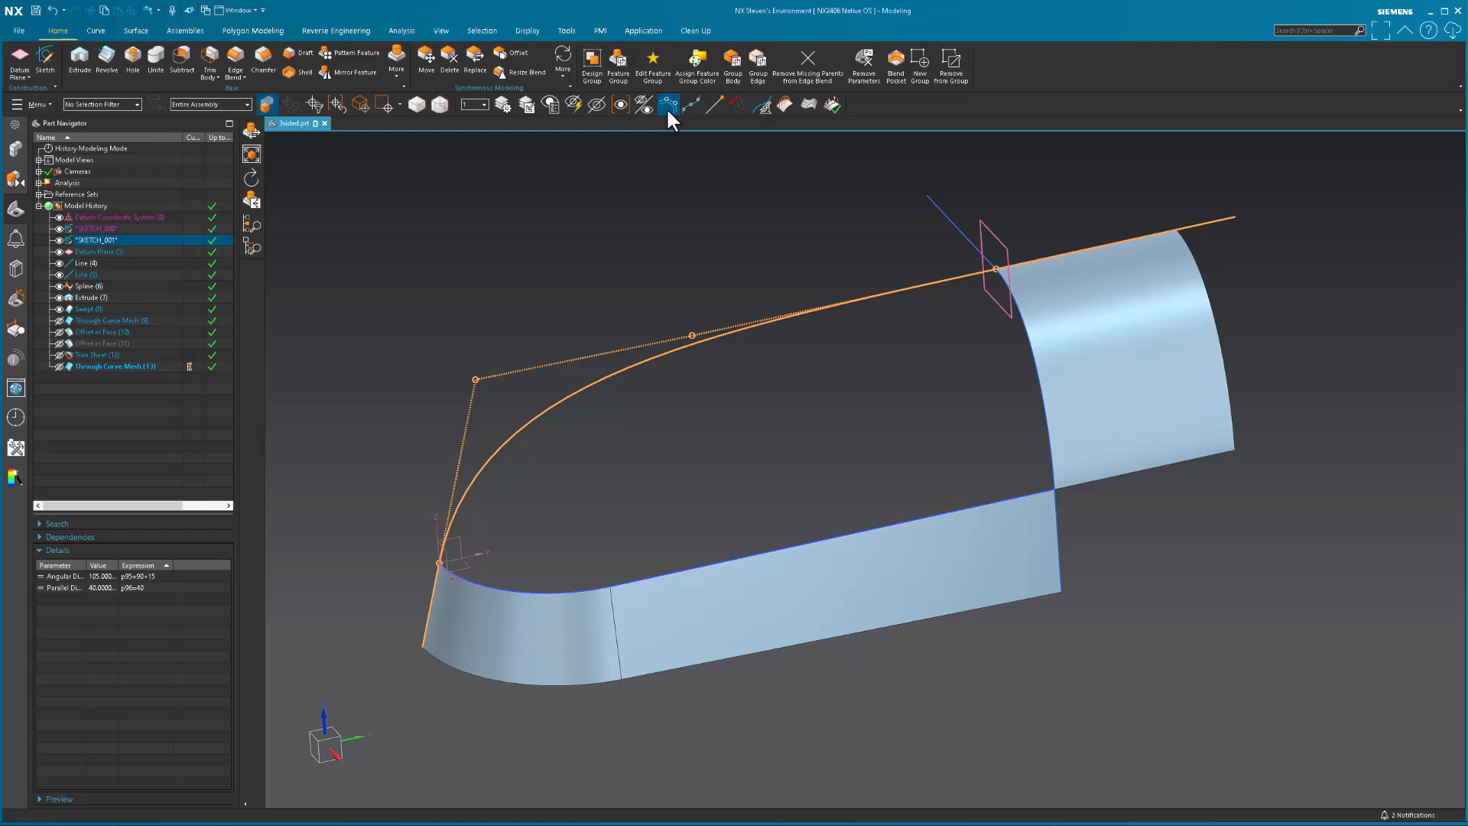
pyautogui.click(667, 107)
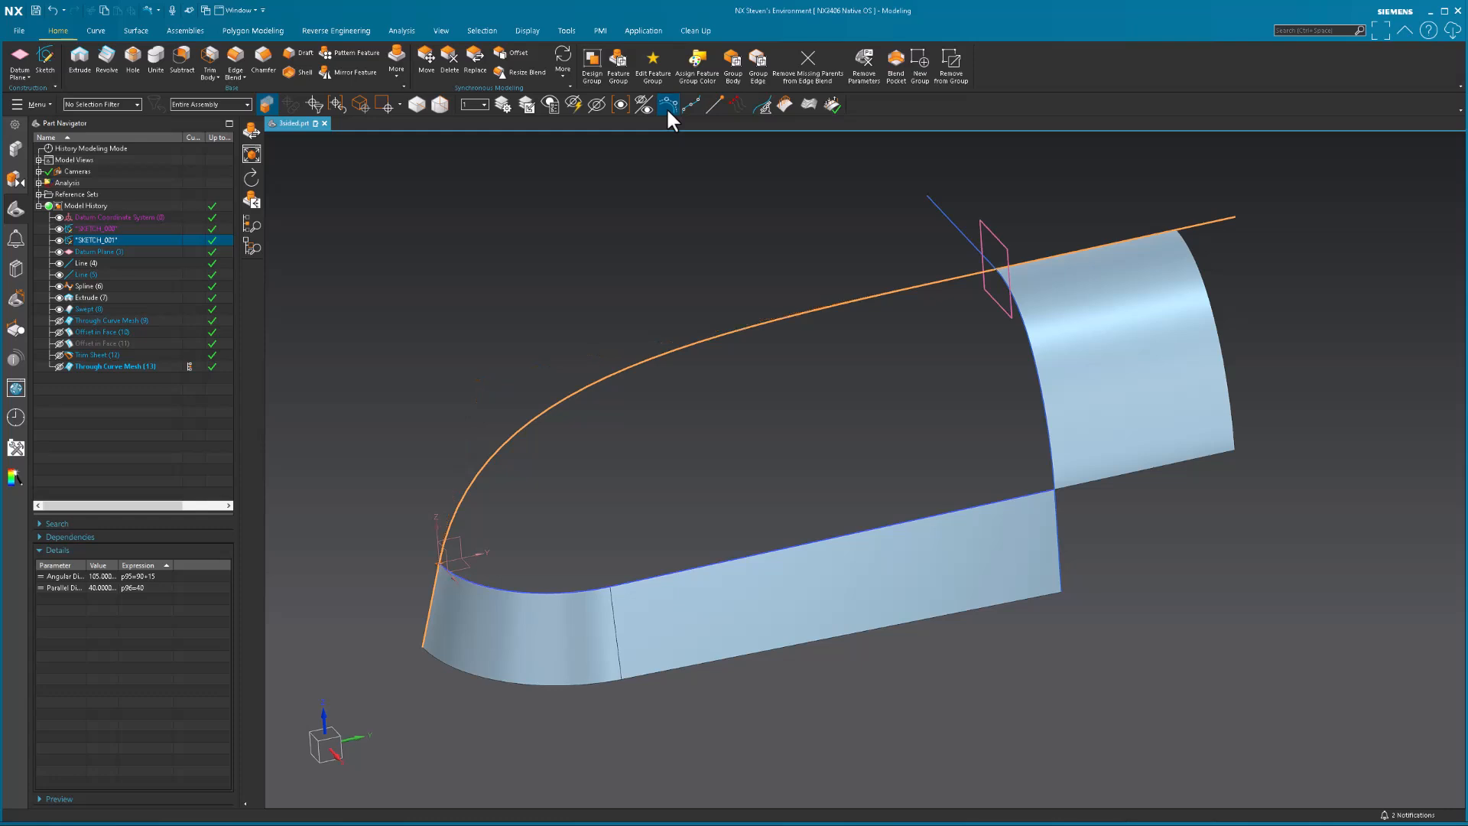
pyautogui.press('Escape')
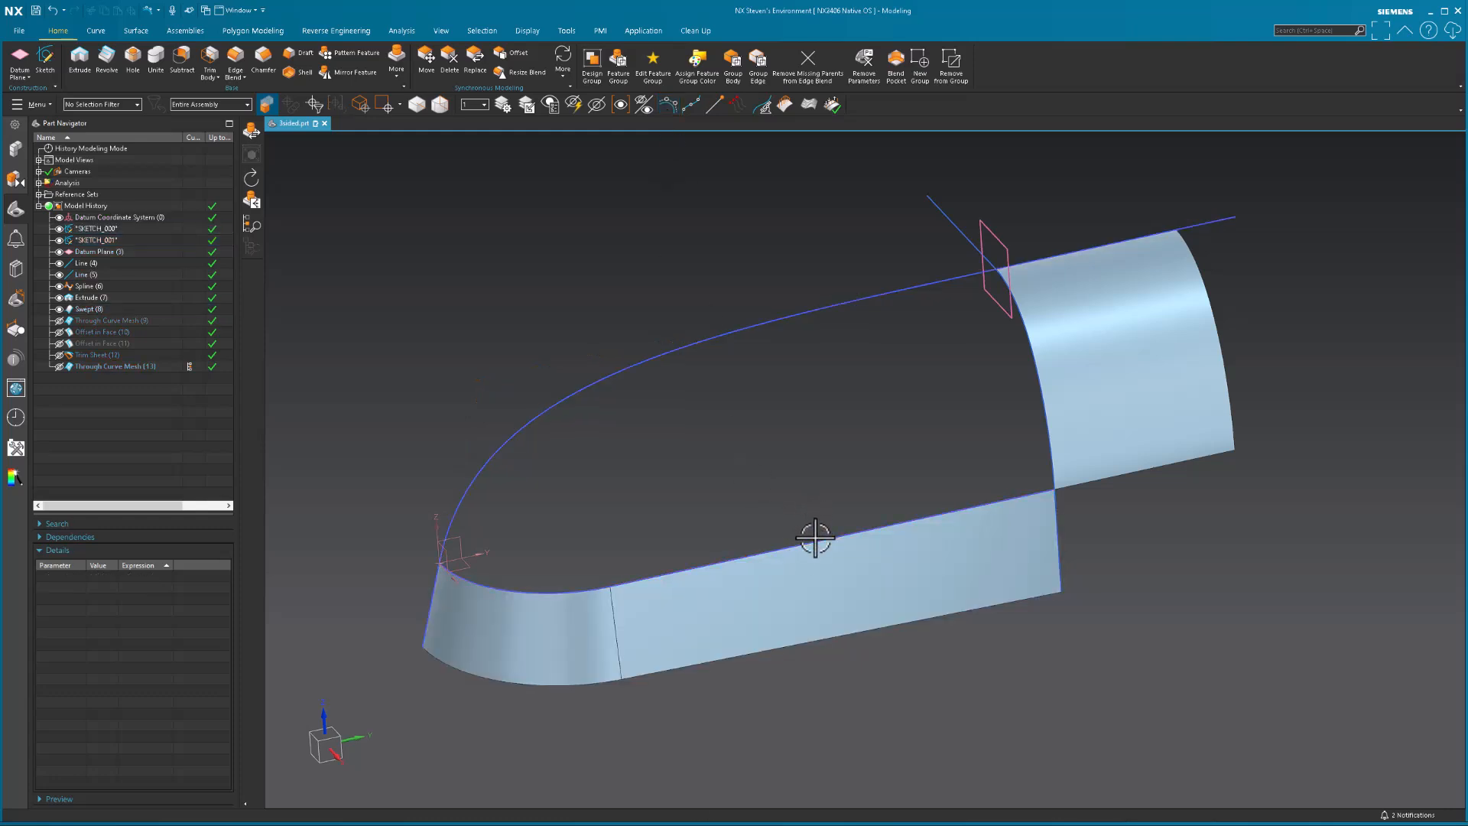
# Step: Examine the SKETCH_000 curve along the upper edge of the lower side faces, including its rounded nose portion
pyautogui.click(815, 535)
pyautogui.press('Escape')
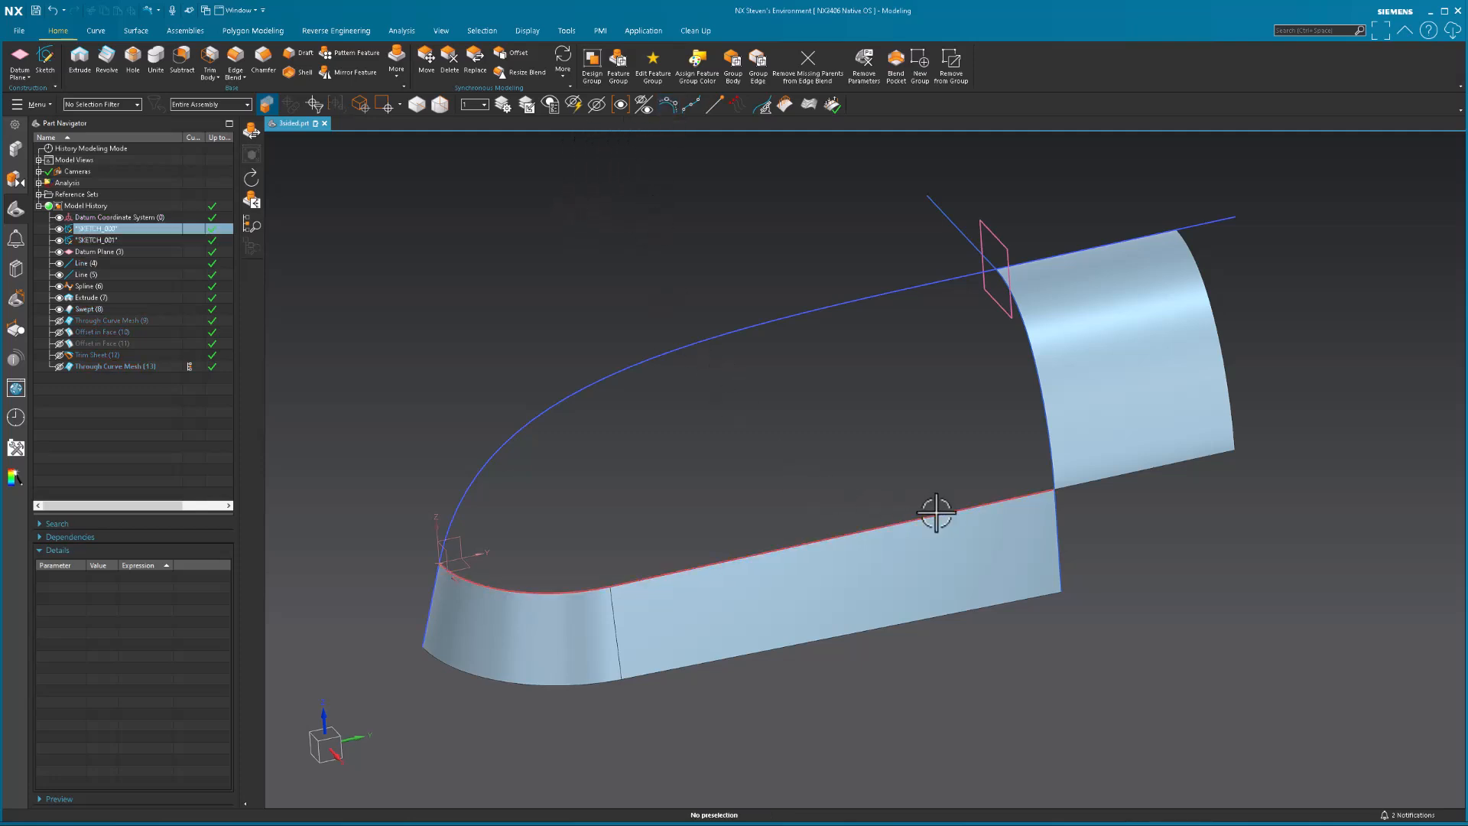
pyautogui.click(562, 597)
pyautogui.click(1209, 230)
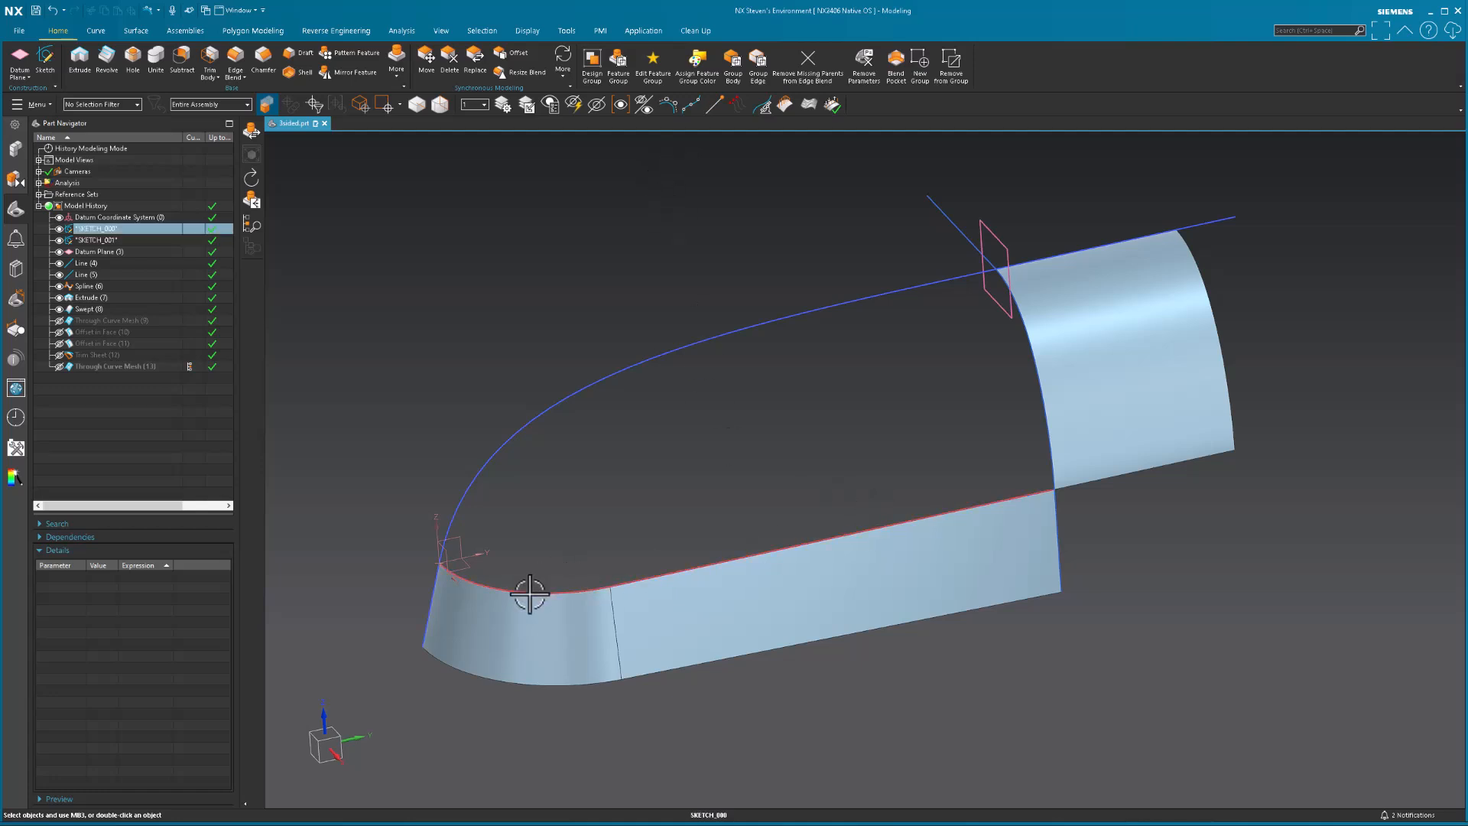
# Step: Show the first Through Curve Mesh surface, examine its dense pole rows near the nose, and hide it again
pyautogui.click(107, 321)
pyautogui.click(59, 319)
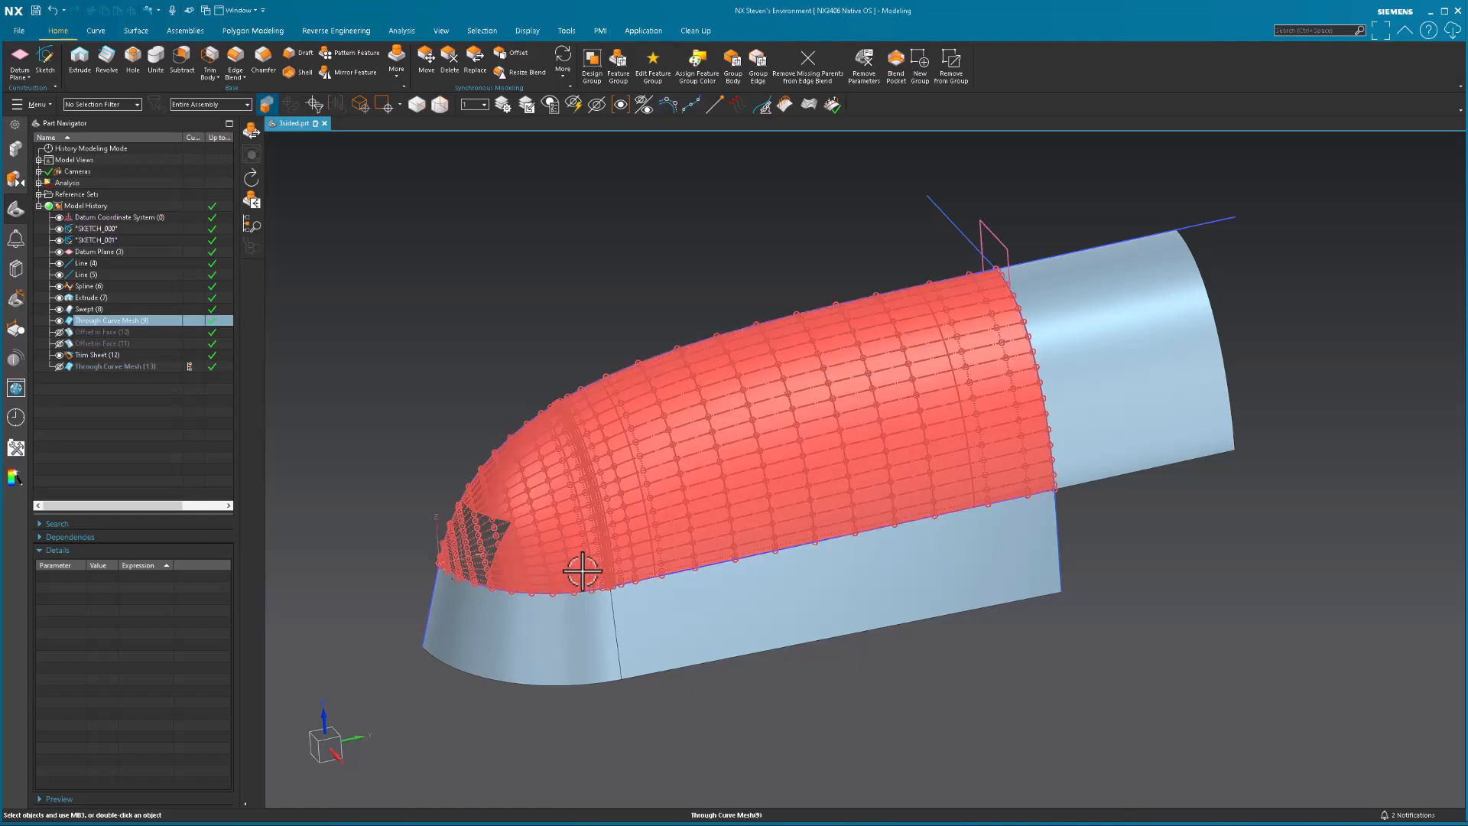
pyautogui.scroll(5, 612, 596)
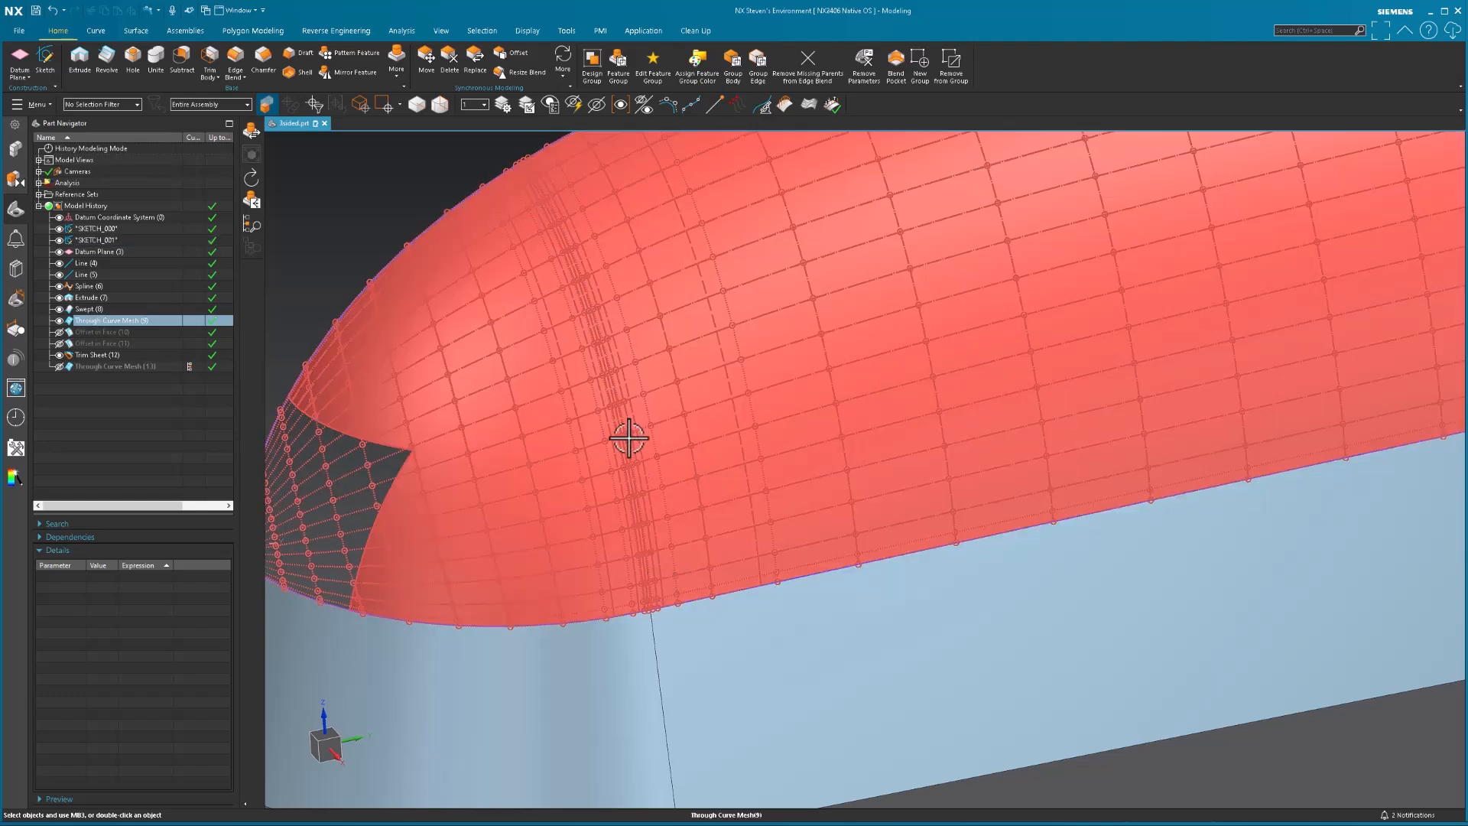
pyautogui.click(629, 439)
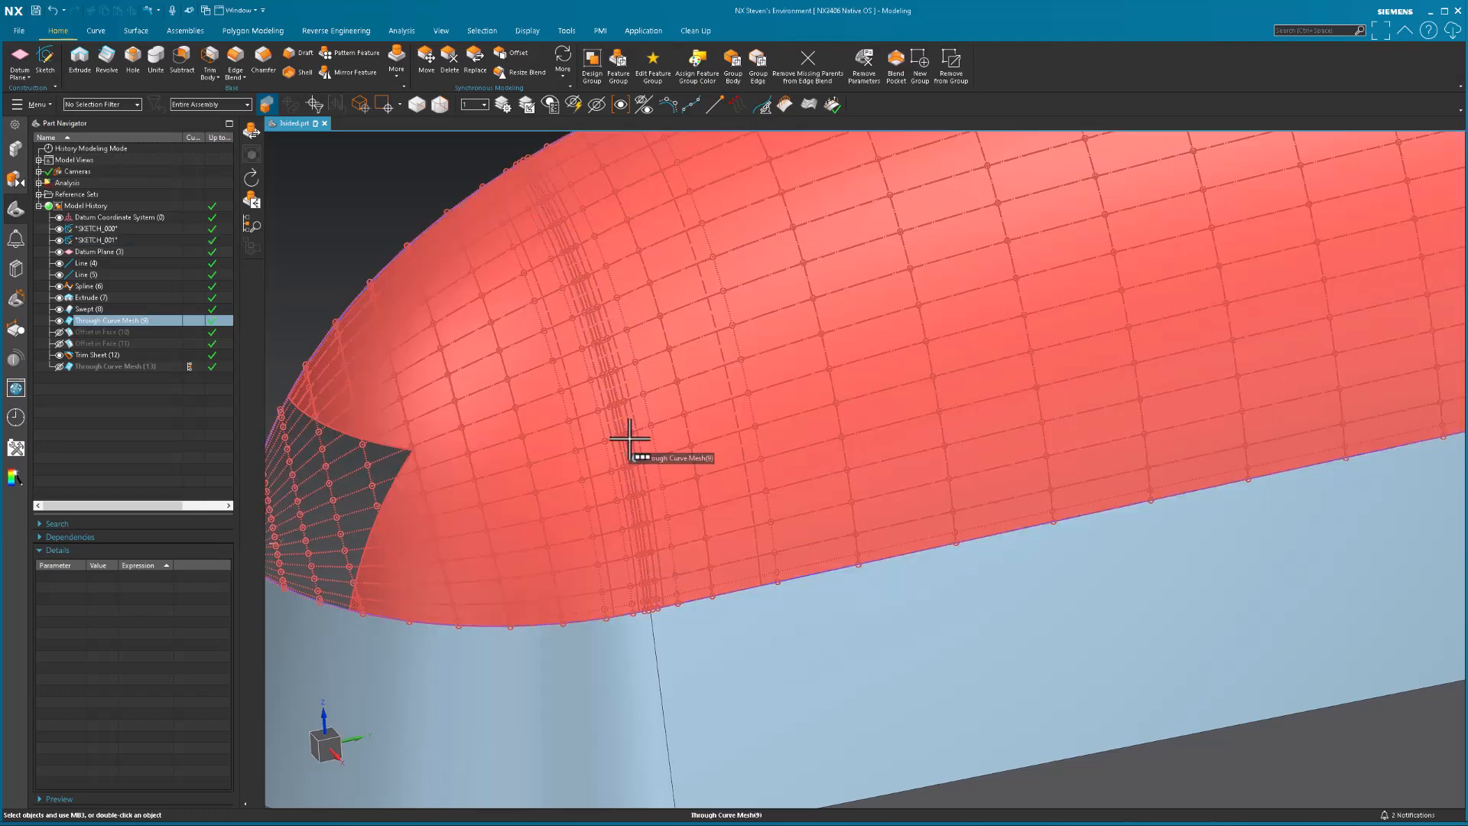
pyautogui.scroll(-2, 630, 439)
pyautogui.hotkey('ctrl', 'b')
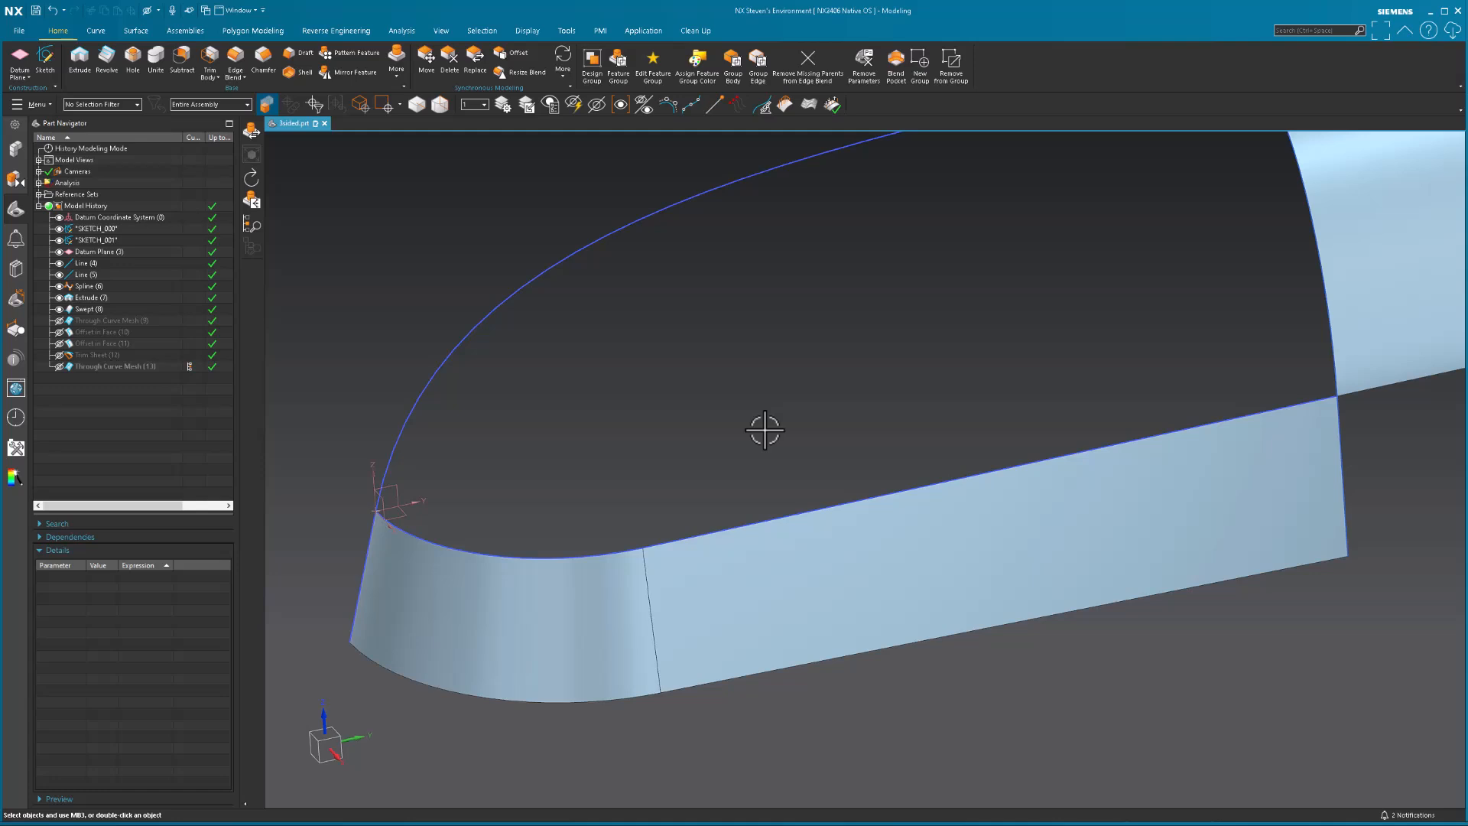
# Step: Start a Studio Surface with the front arc of the rear curved face as section, set to G1 (Tangent) with that face
pyautogui.keyDown('shift'); pyautogui.moveTo(816, 351); pyautogui.dragTo(819, 430, button='middle'); pyautogui.keyUp('shift')
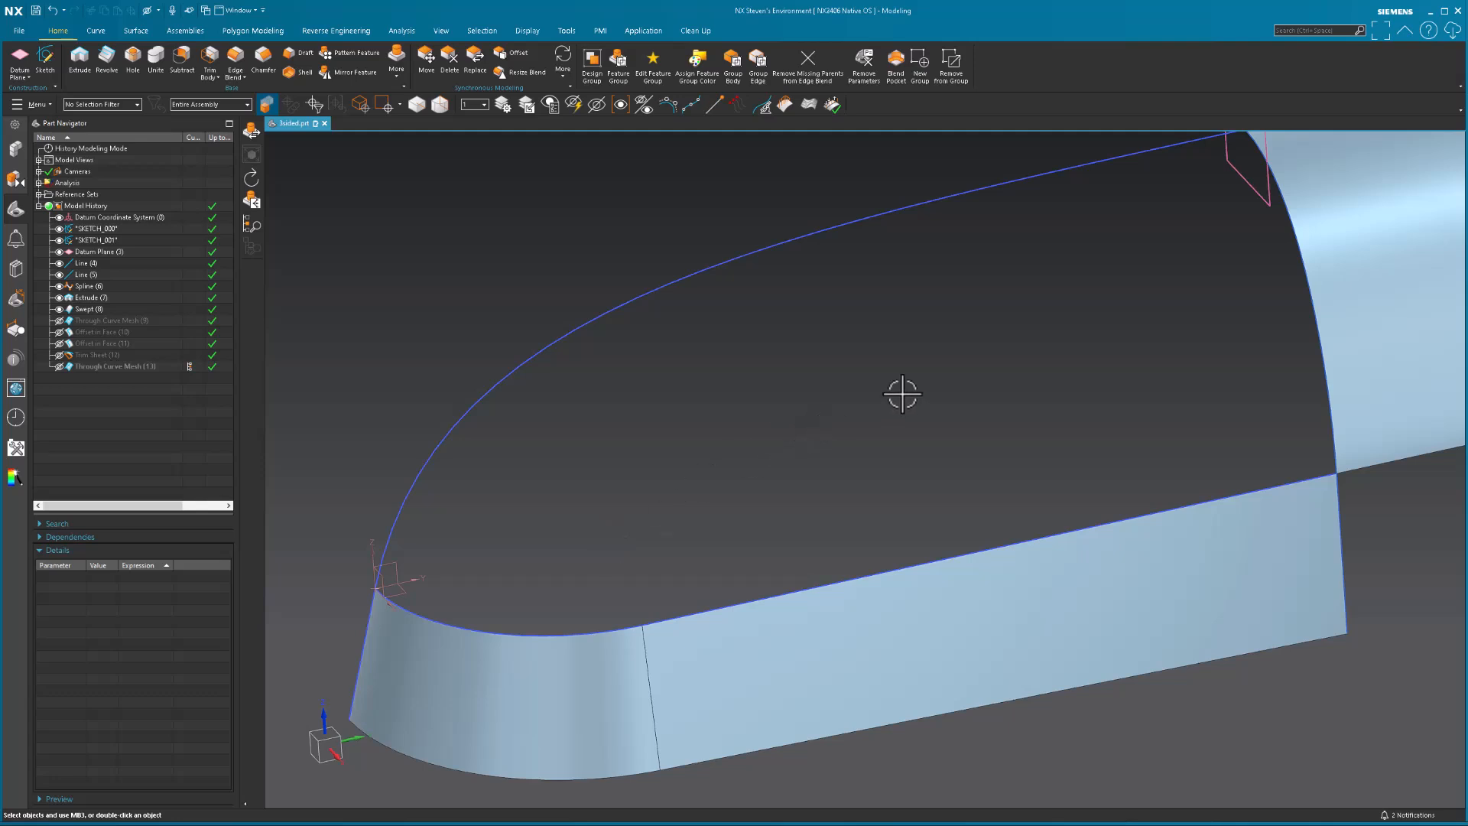
pyautogui.keyDown('shift'); pyautogui.moveTo(903, 394); pyautogui.dragTo(774, 463, button='middle'); pyautogui.keyUp('shift')
pyautogui.scroll(-1, 774, 463)
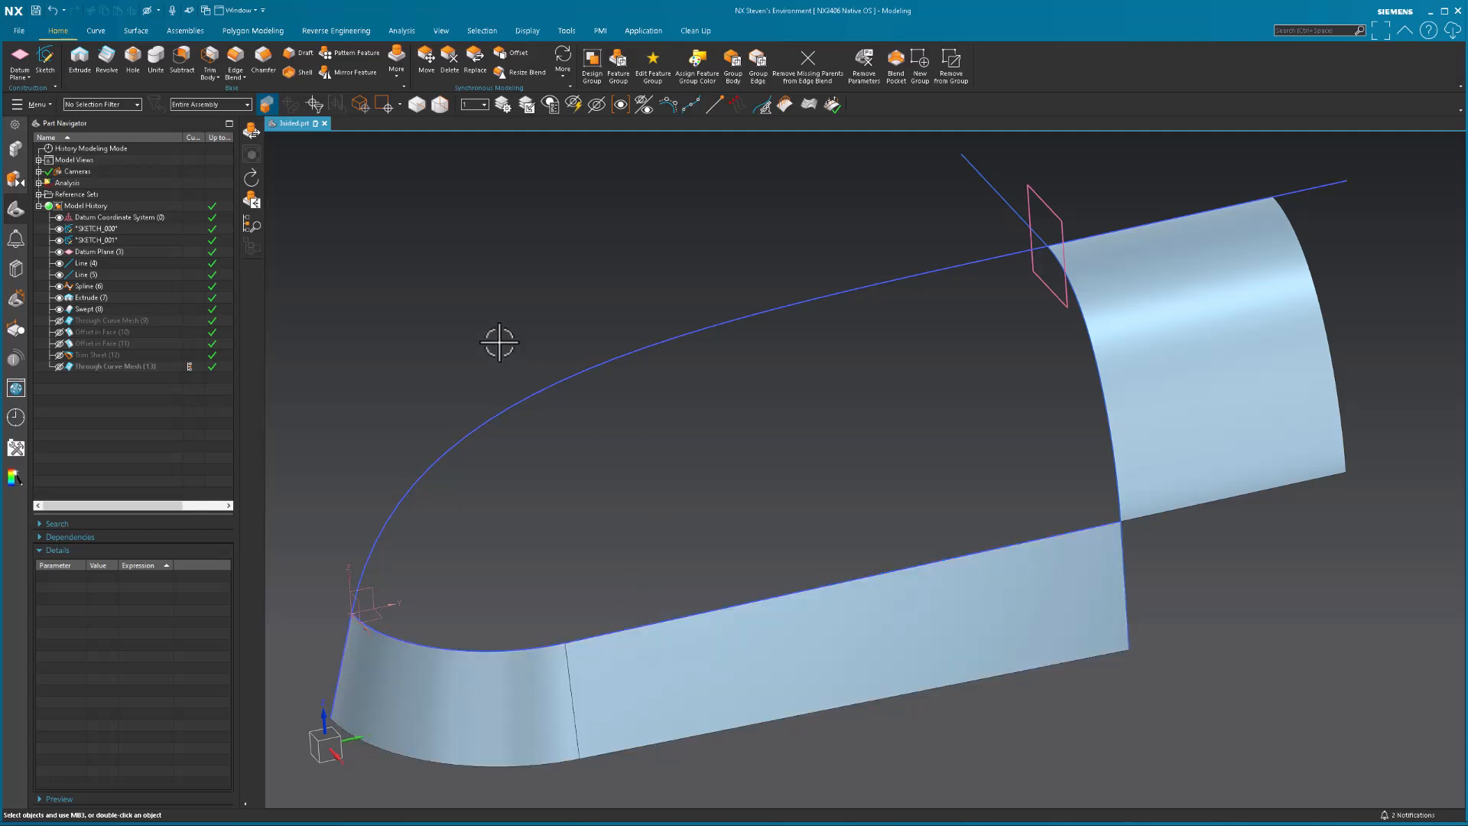
pyautogui.click(142, 31)
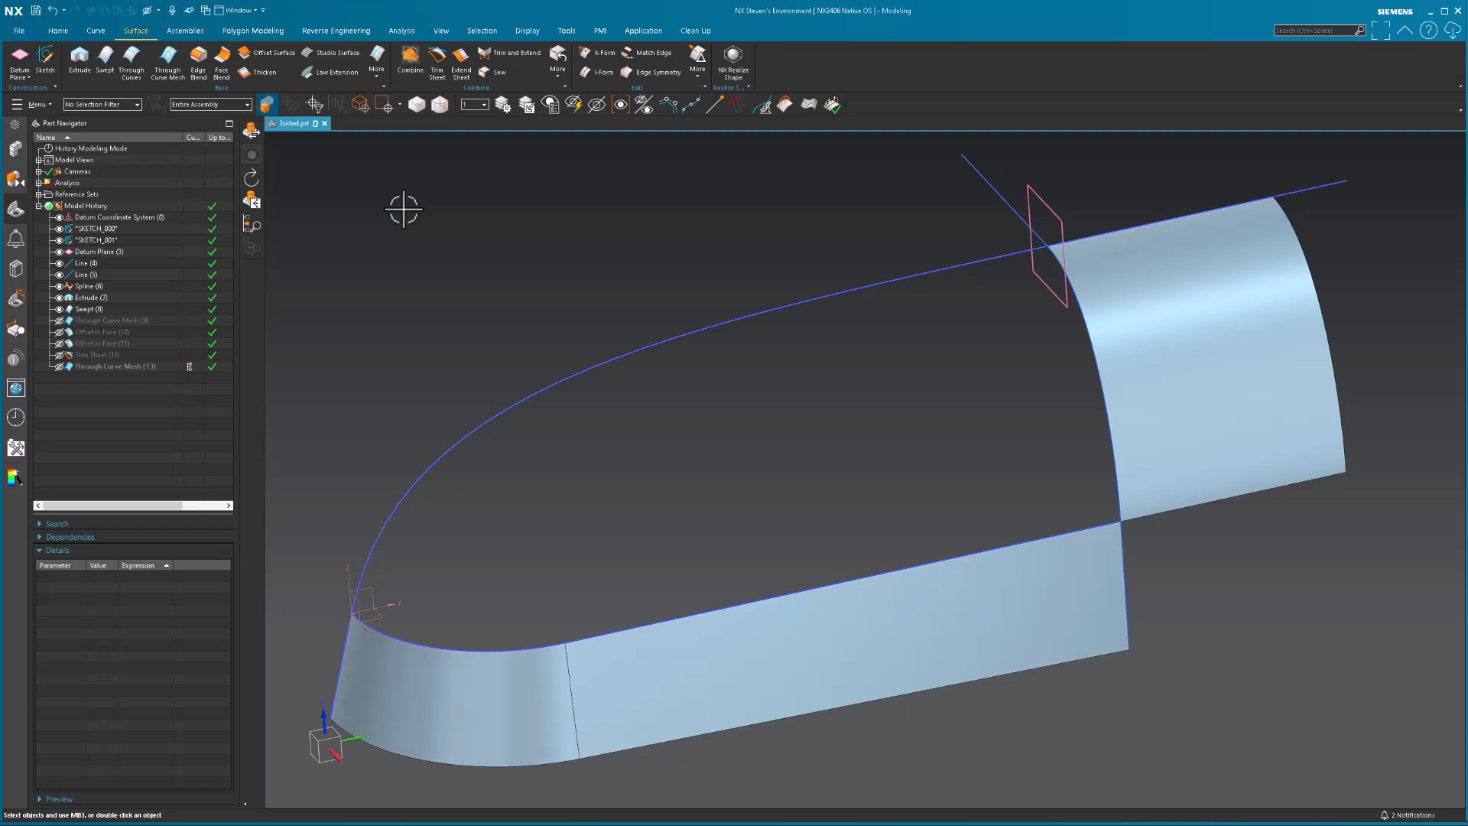
pyautogui.click(345, 50)
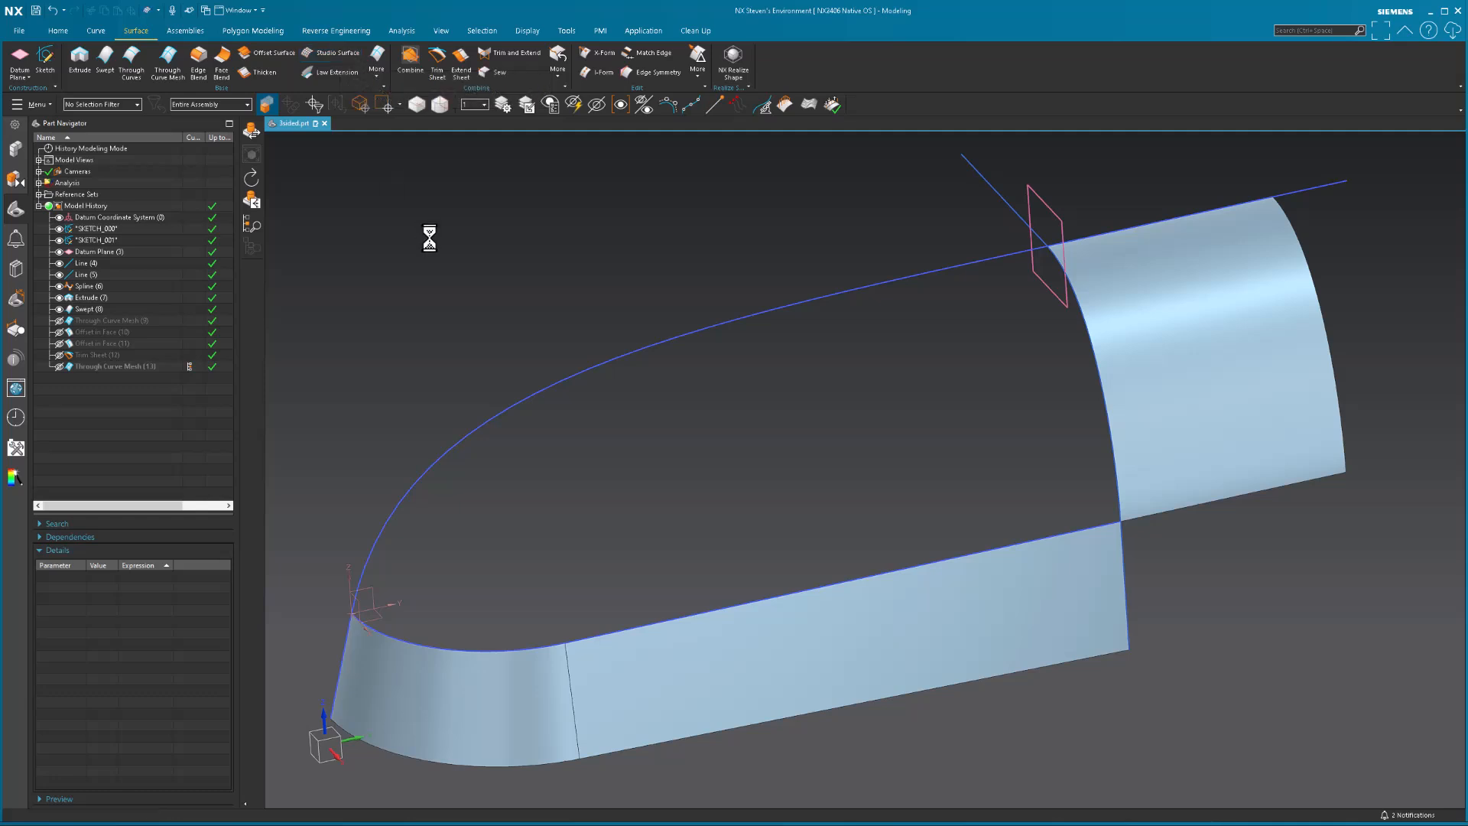
pyautogui.moveTo(450, 136); pyautogui.dragTo(310, 114)
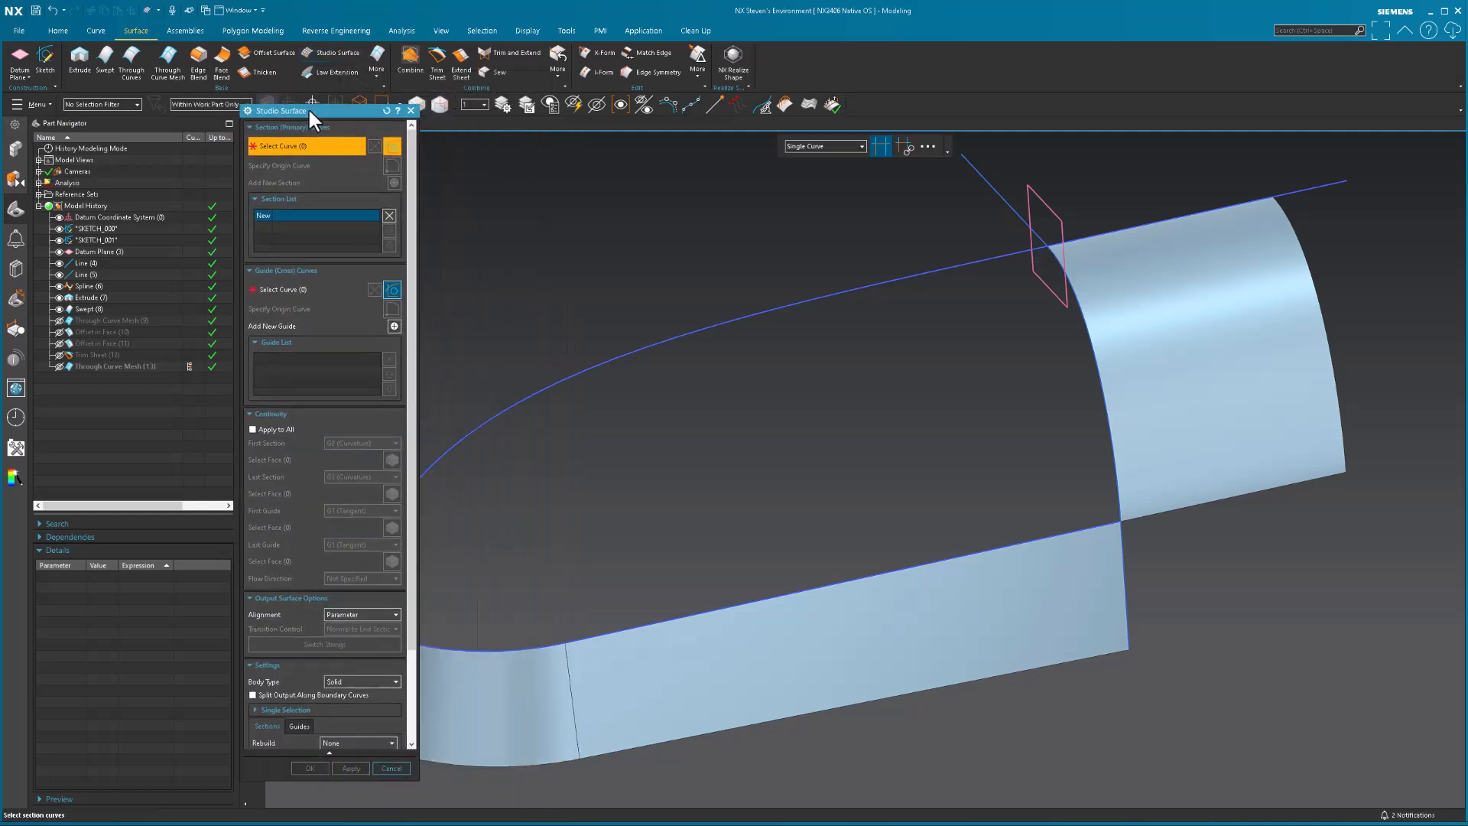
pyautogui.keyDown('shift'); pyautogui.moveTo(699, 410); pyautogui.dragTo(812, 426, button='middle'); pyautogui.keyUp('shift')
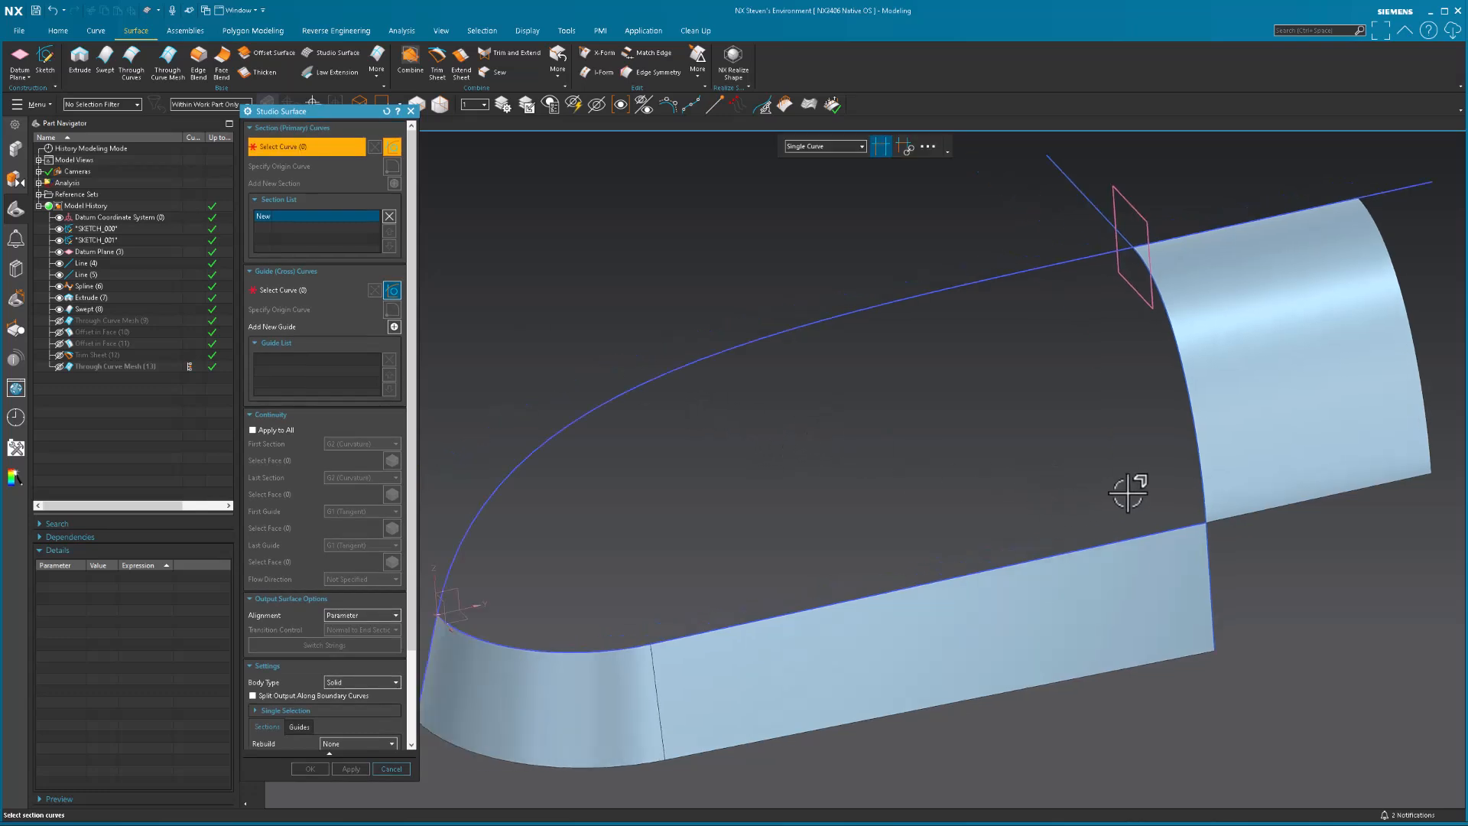
pyautogui.click(1201, 484)
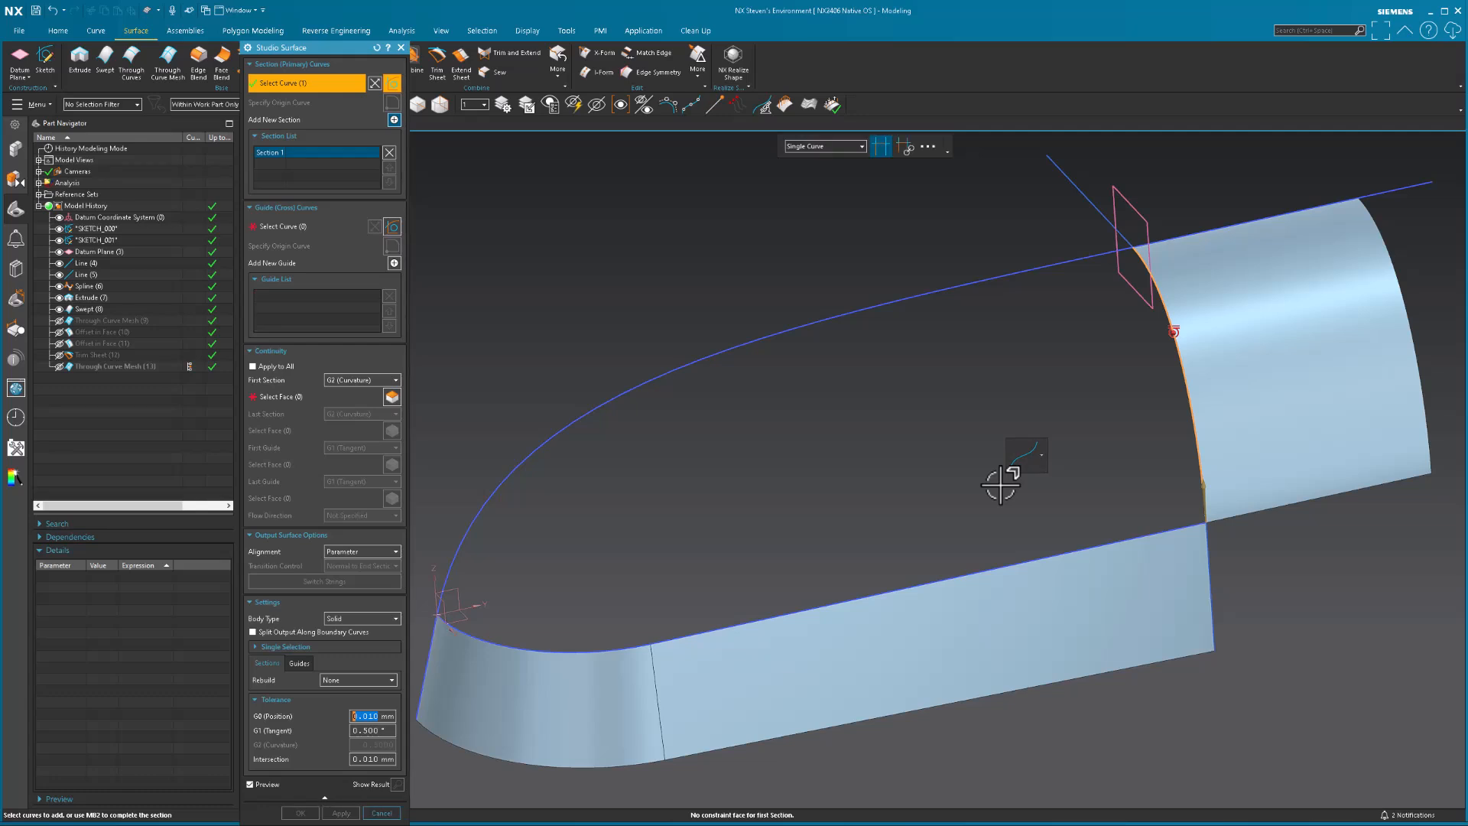
pyautogui.click(369, 380)
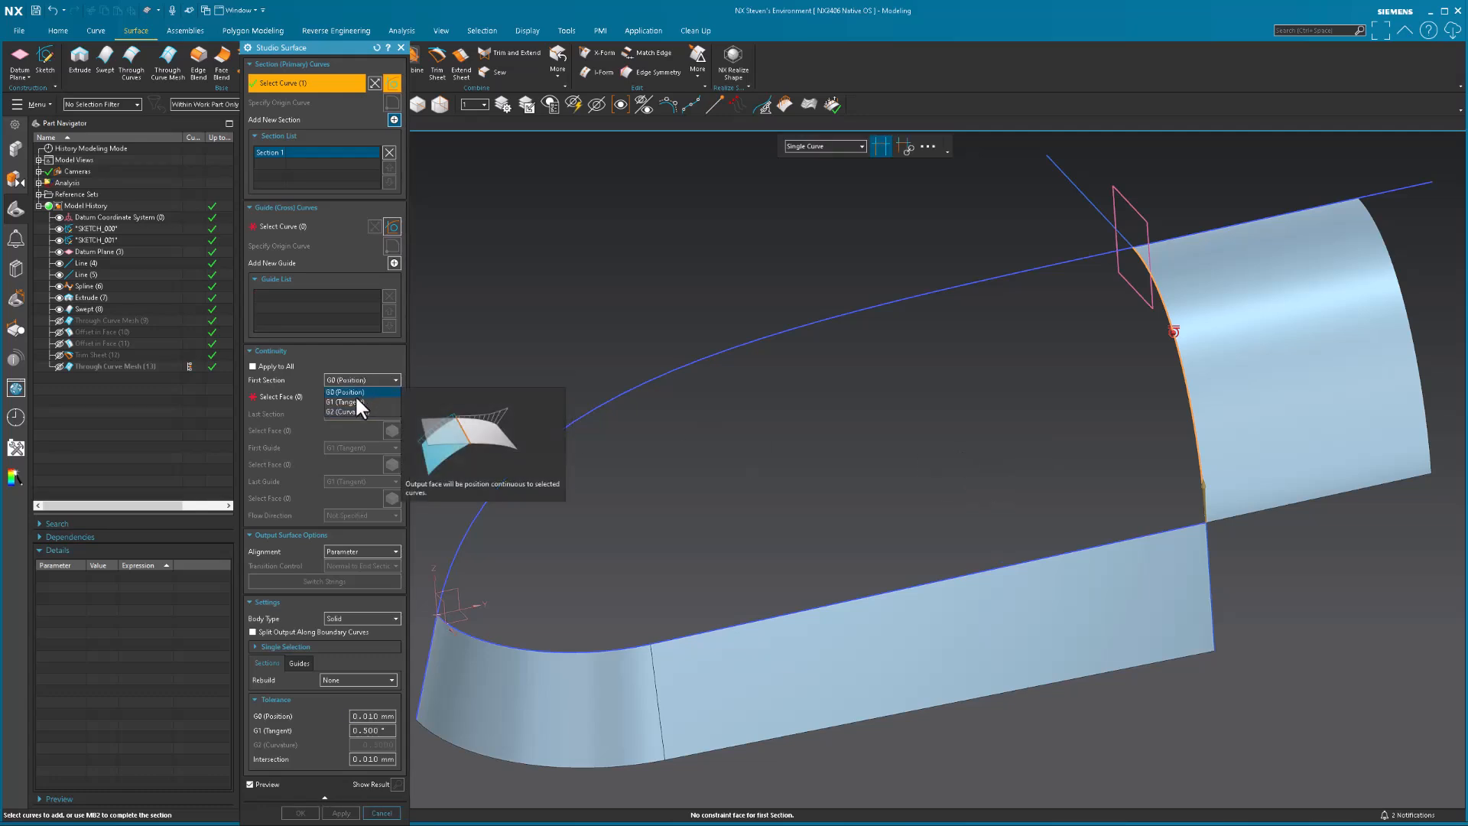
pyautogui.click(351, 398)
pyautogui.click(1308, 417)
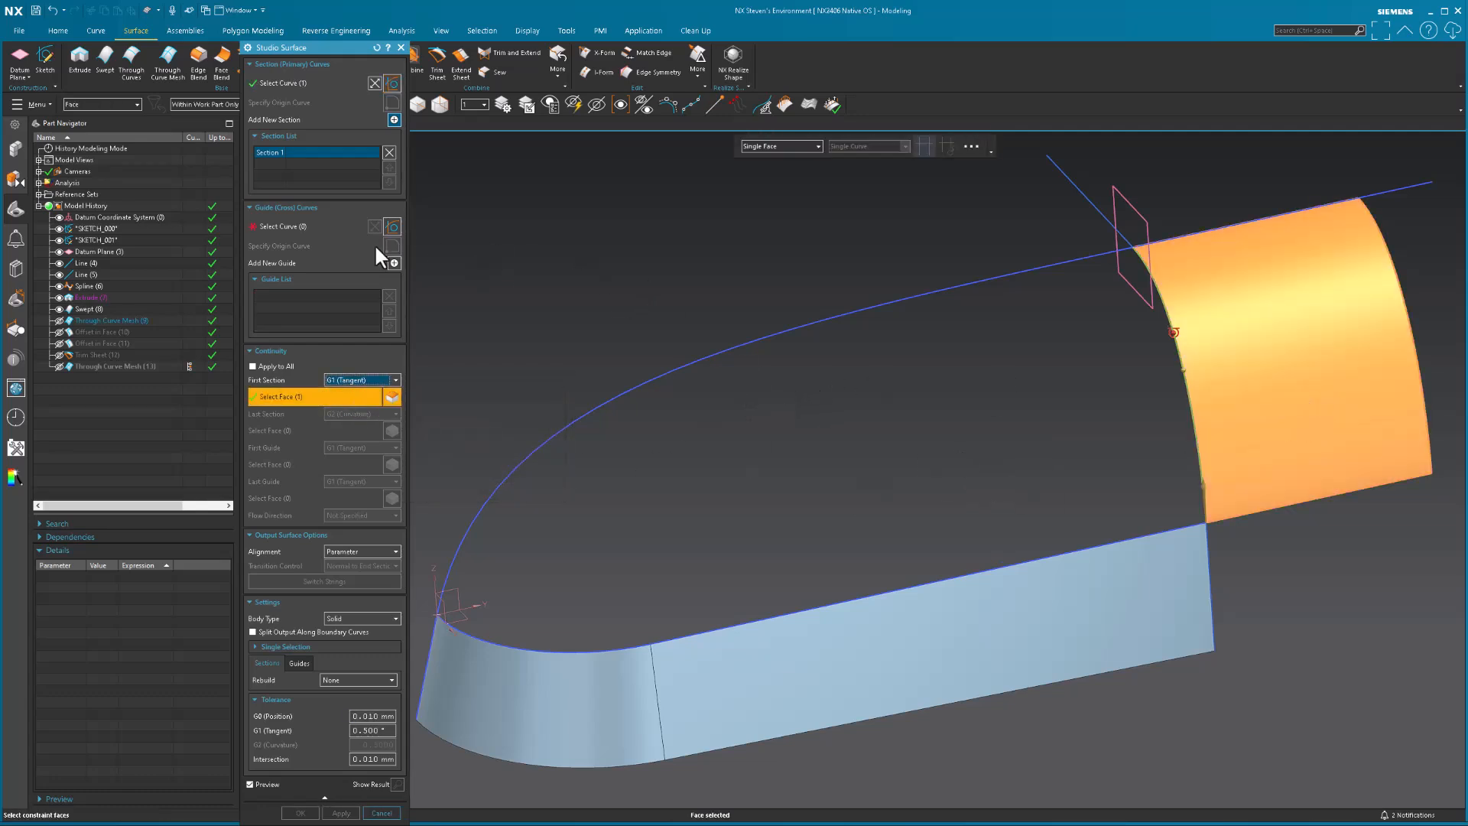
# Step: Add the upper profile spline as the first guide of the studio surface with G0 (Position) continuity
pyautogui.click(292, 227)
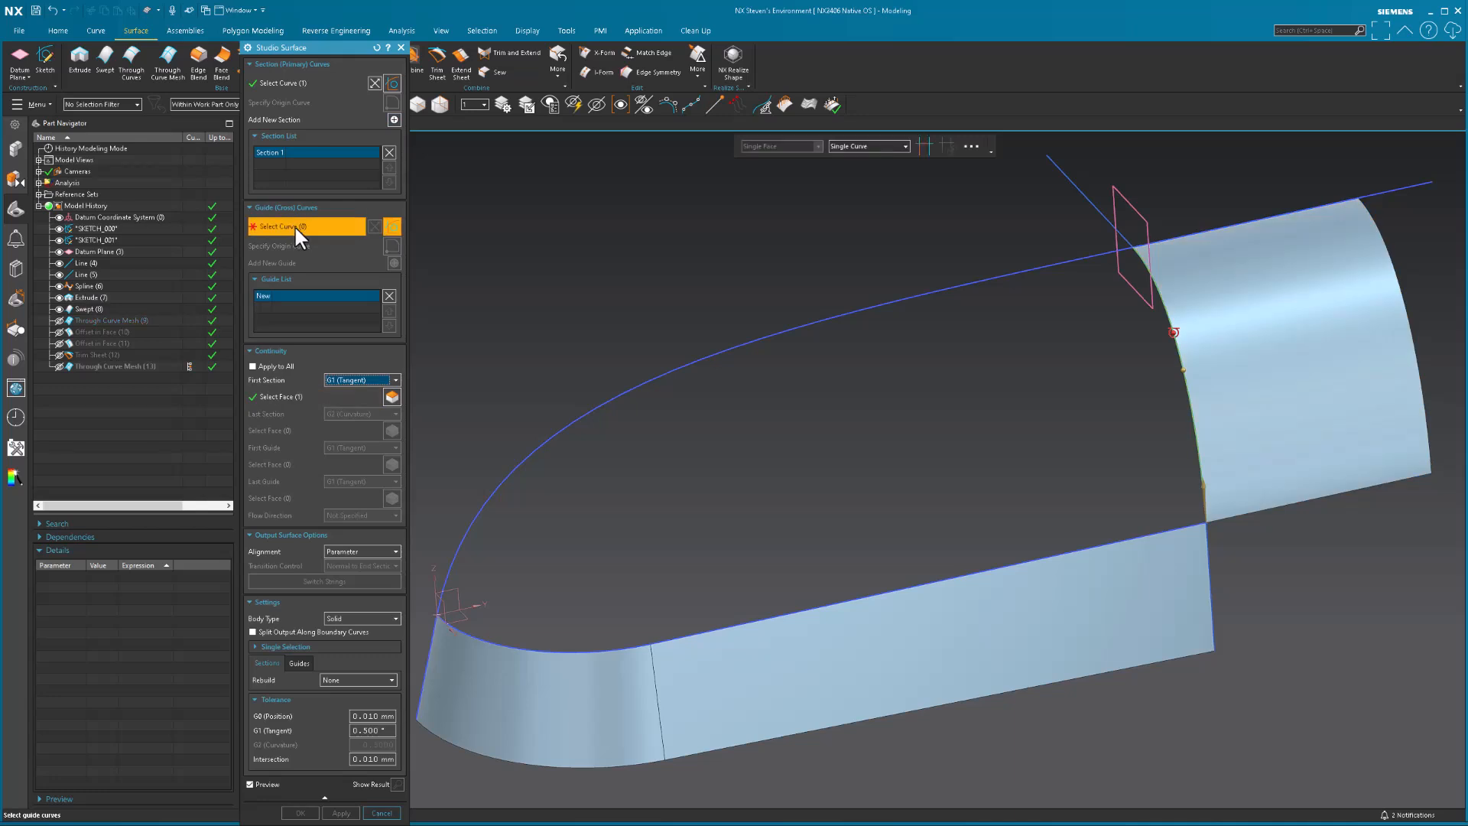
pyautogui.click(1104, 255)
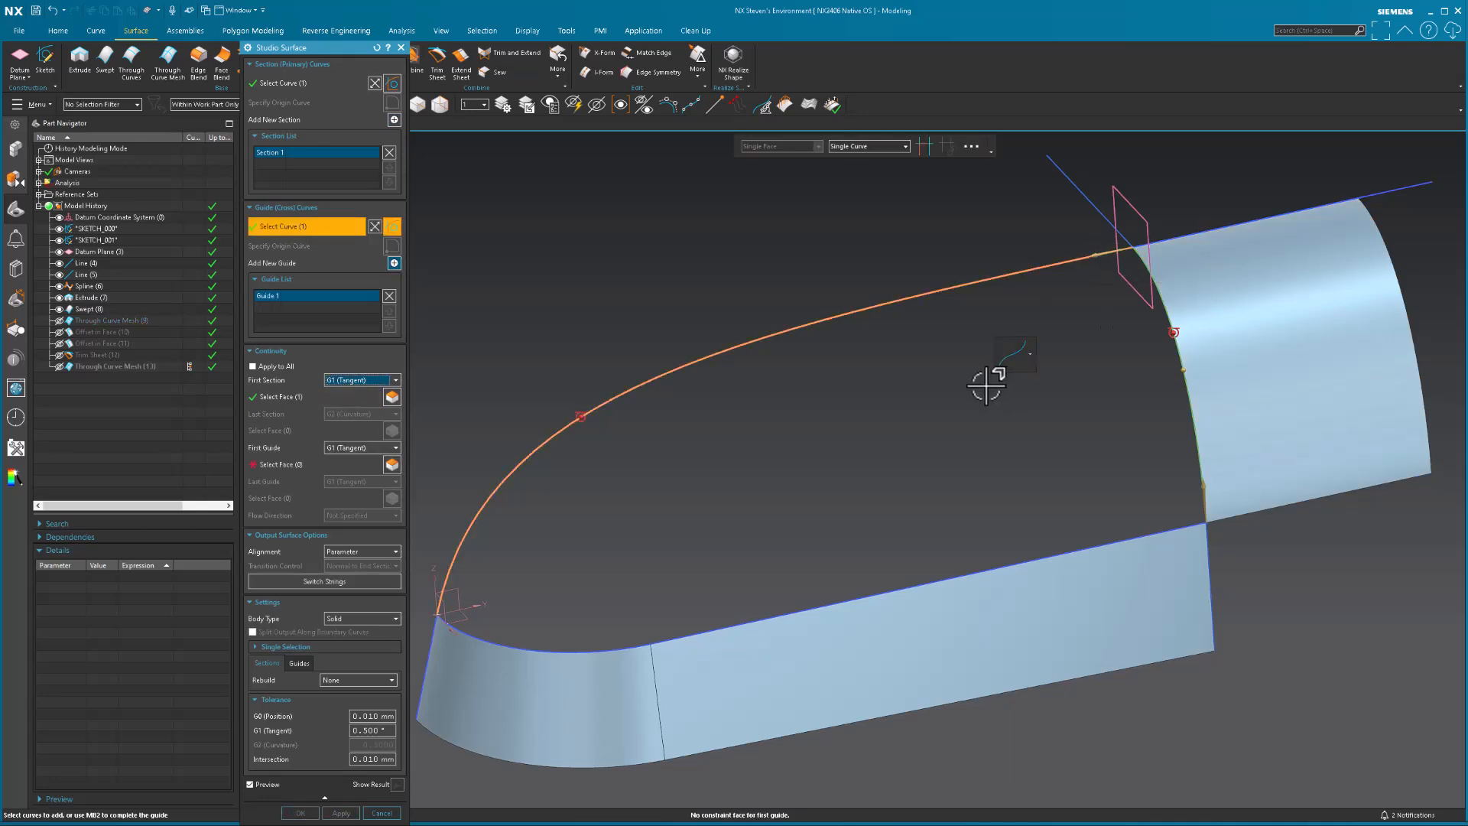
pyautogui.click(353, 449)
pyautogui.click(350, 457)
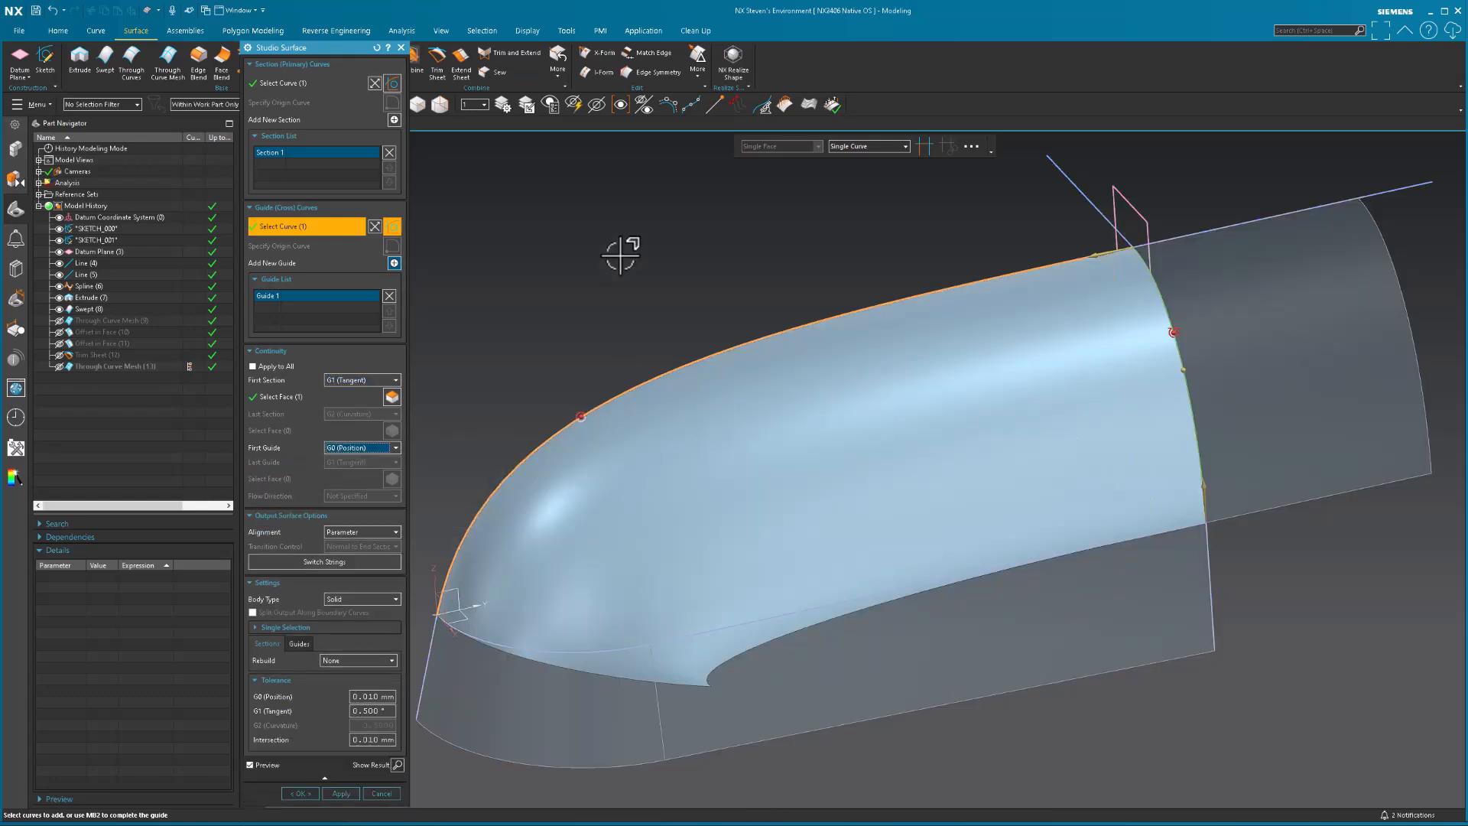
# Step: Add the straight lower curve as second guide, G1 (Tangent) to the flat side face below it, and create the studio surface
pyautogui.click(394, 263)
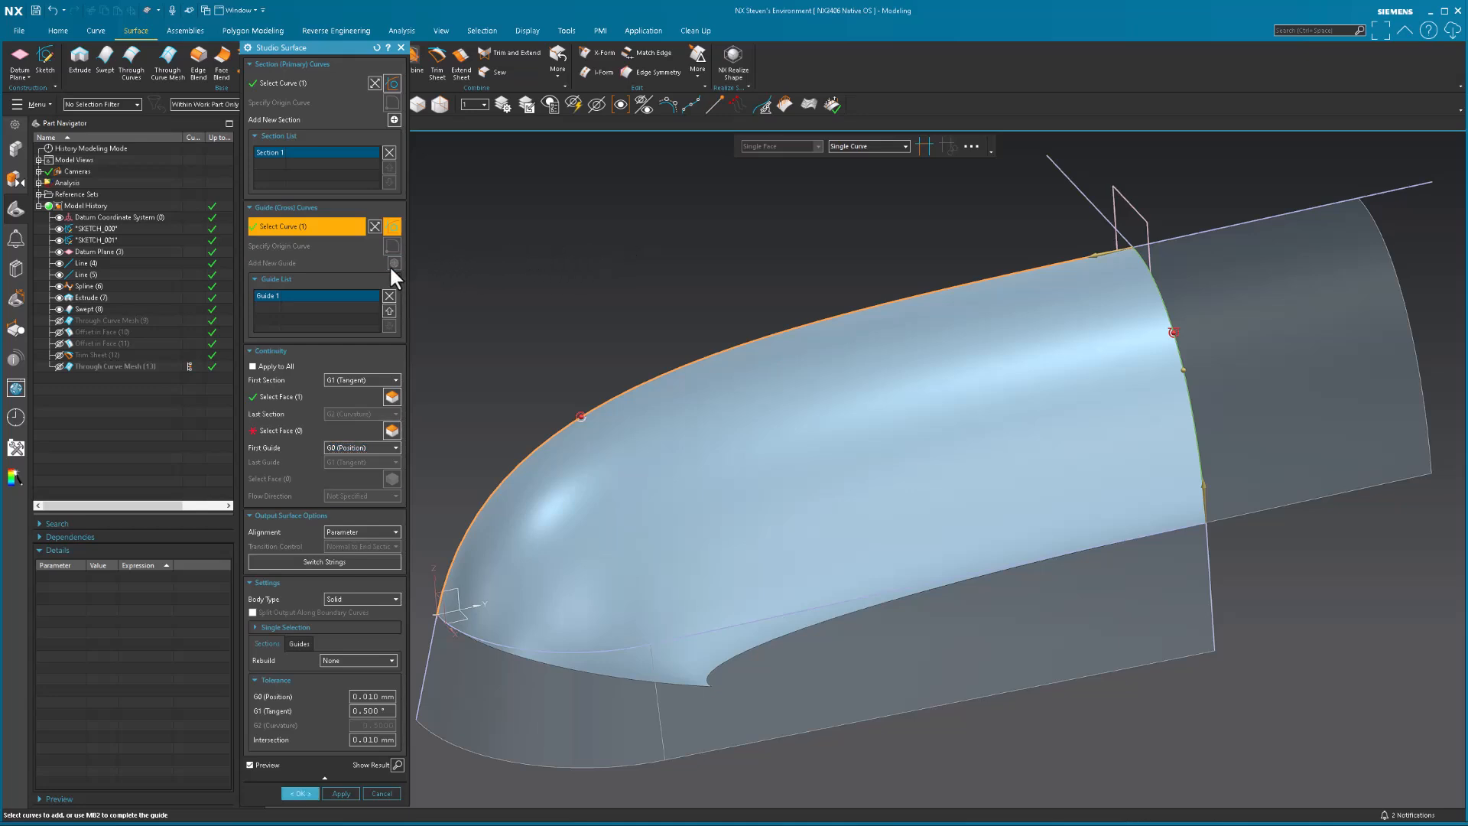
pyautogui.click(1164, 528)
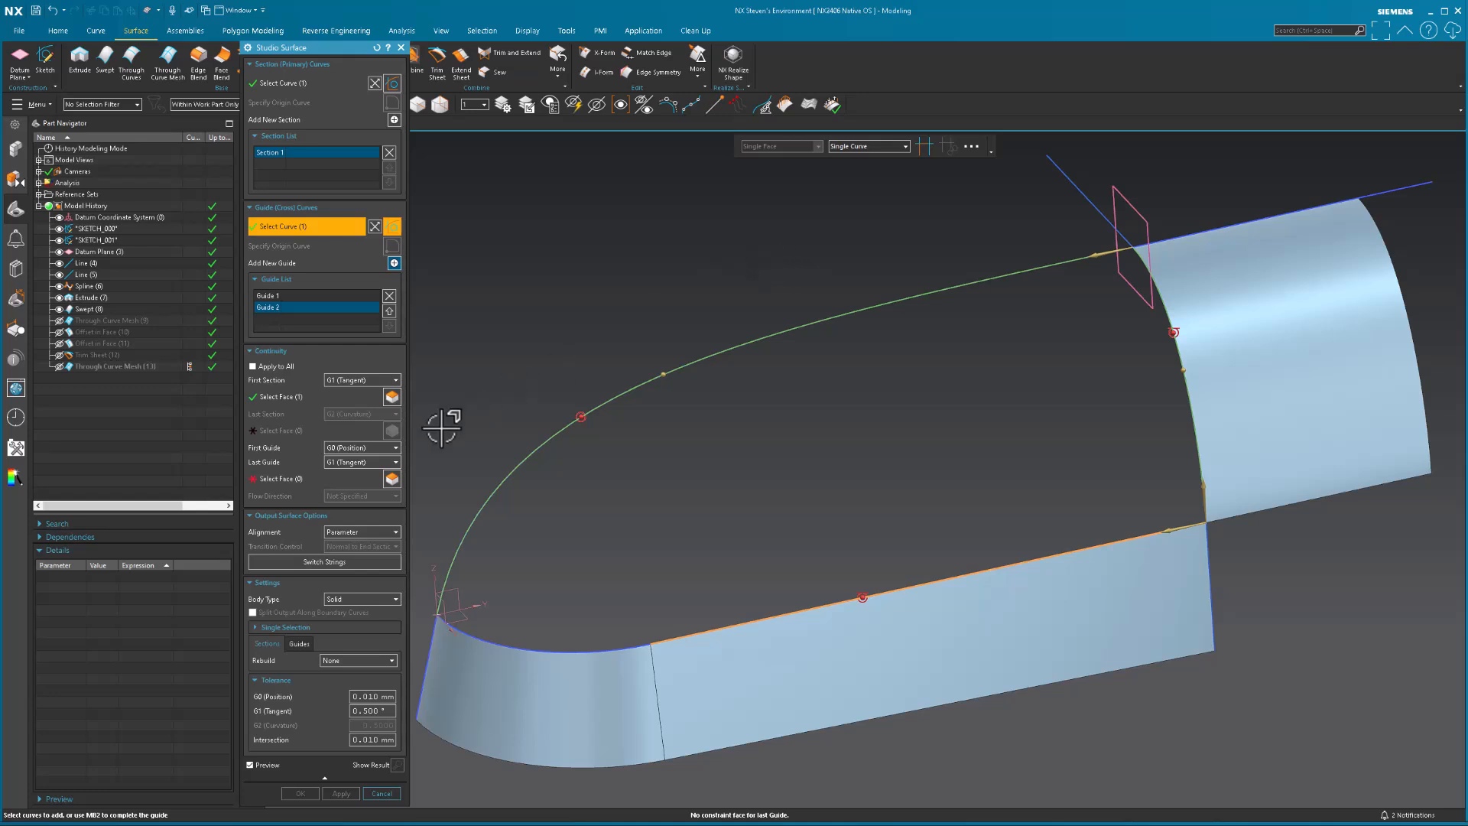
pyautogui.click(300, 478)
pyautogui.click(893, 661)
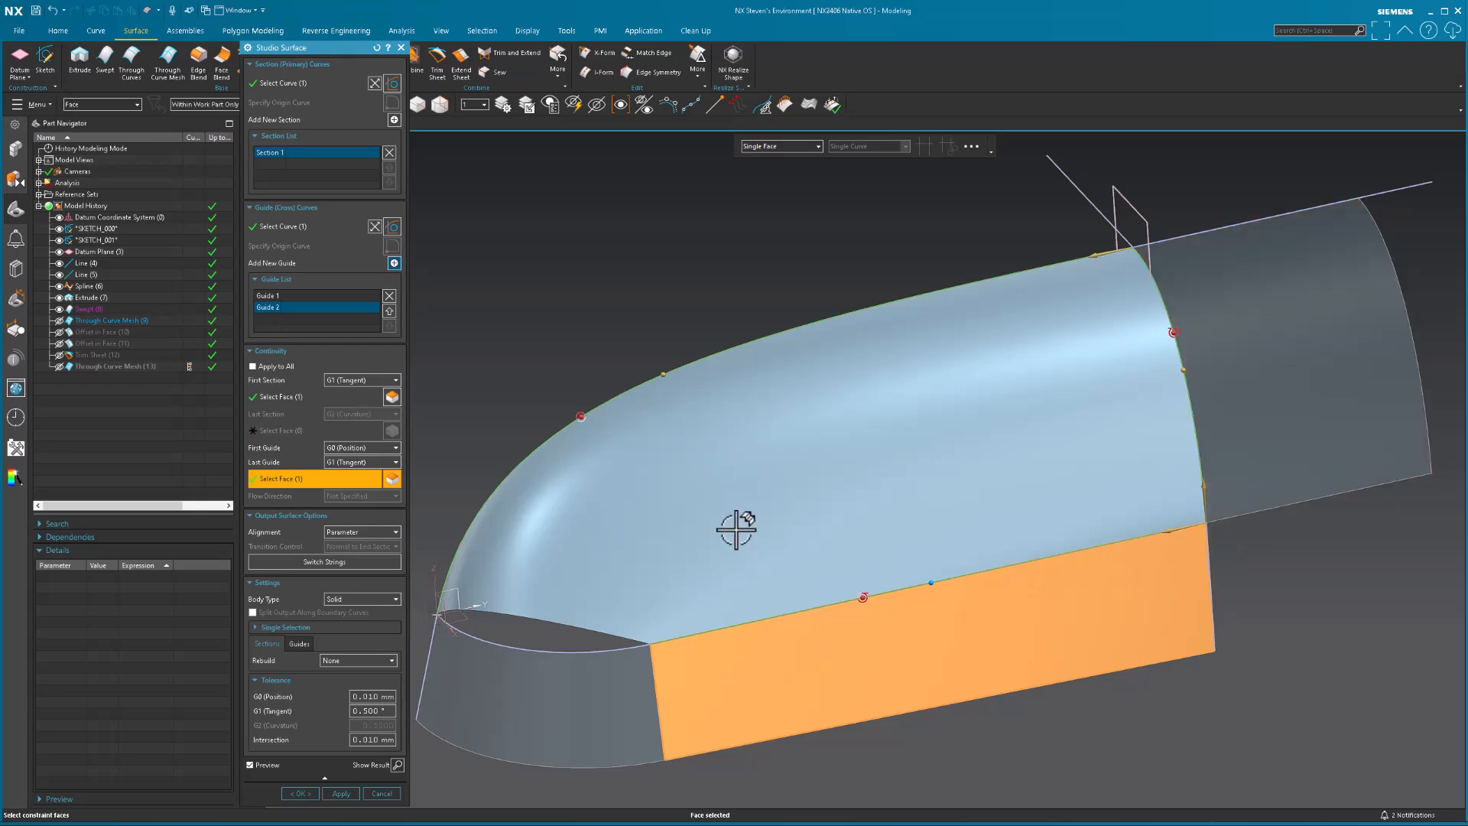
pyautogui.click(300, 793)
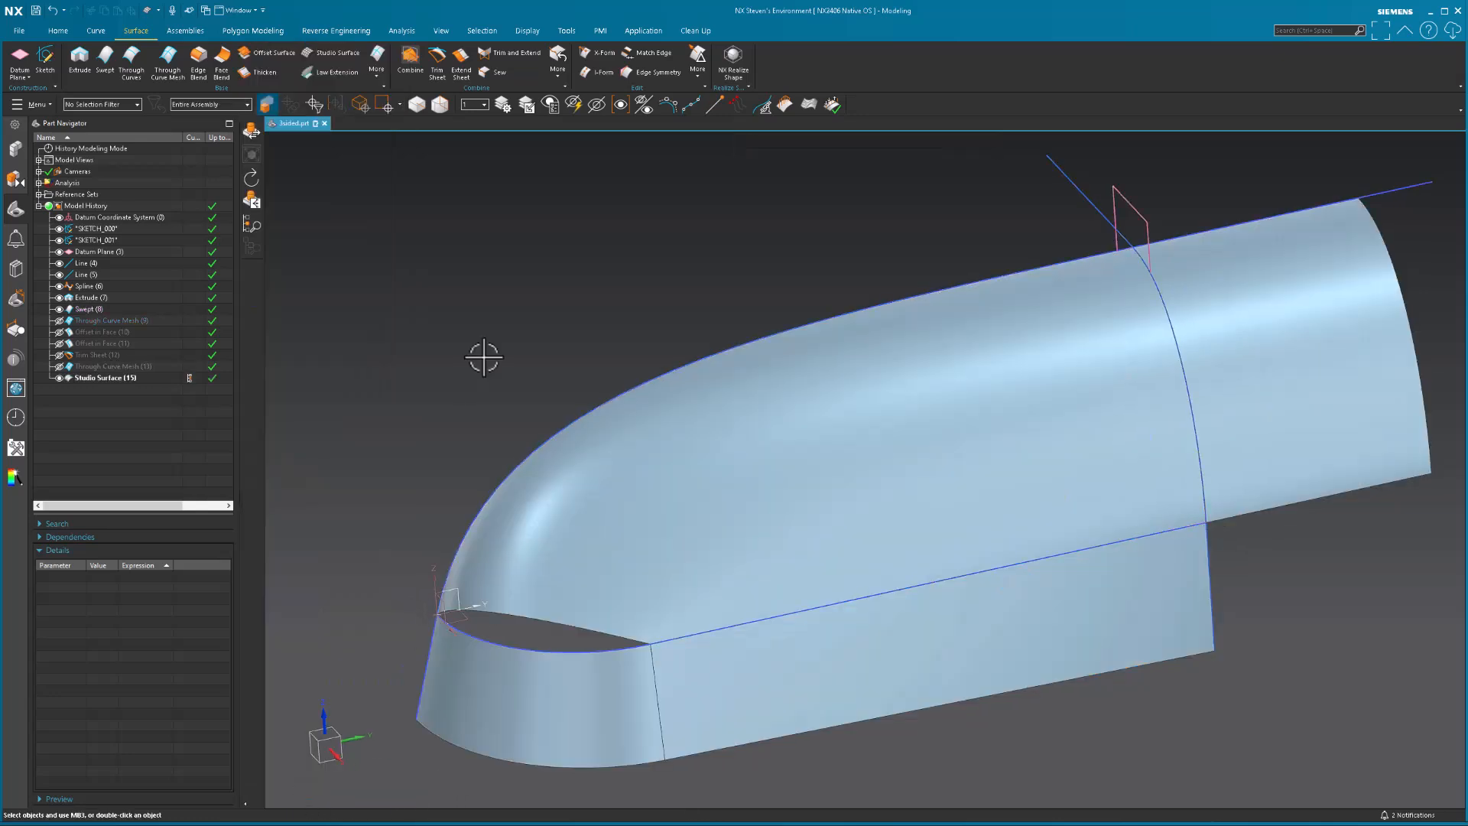
# Step: Display the studio surface's poles, temporarily show the first Through Curve Mesh surface to compare pole density, and hide it again
pyautogui.click(777, 491)
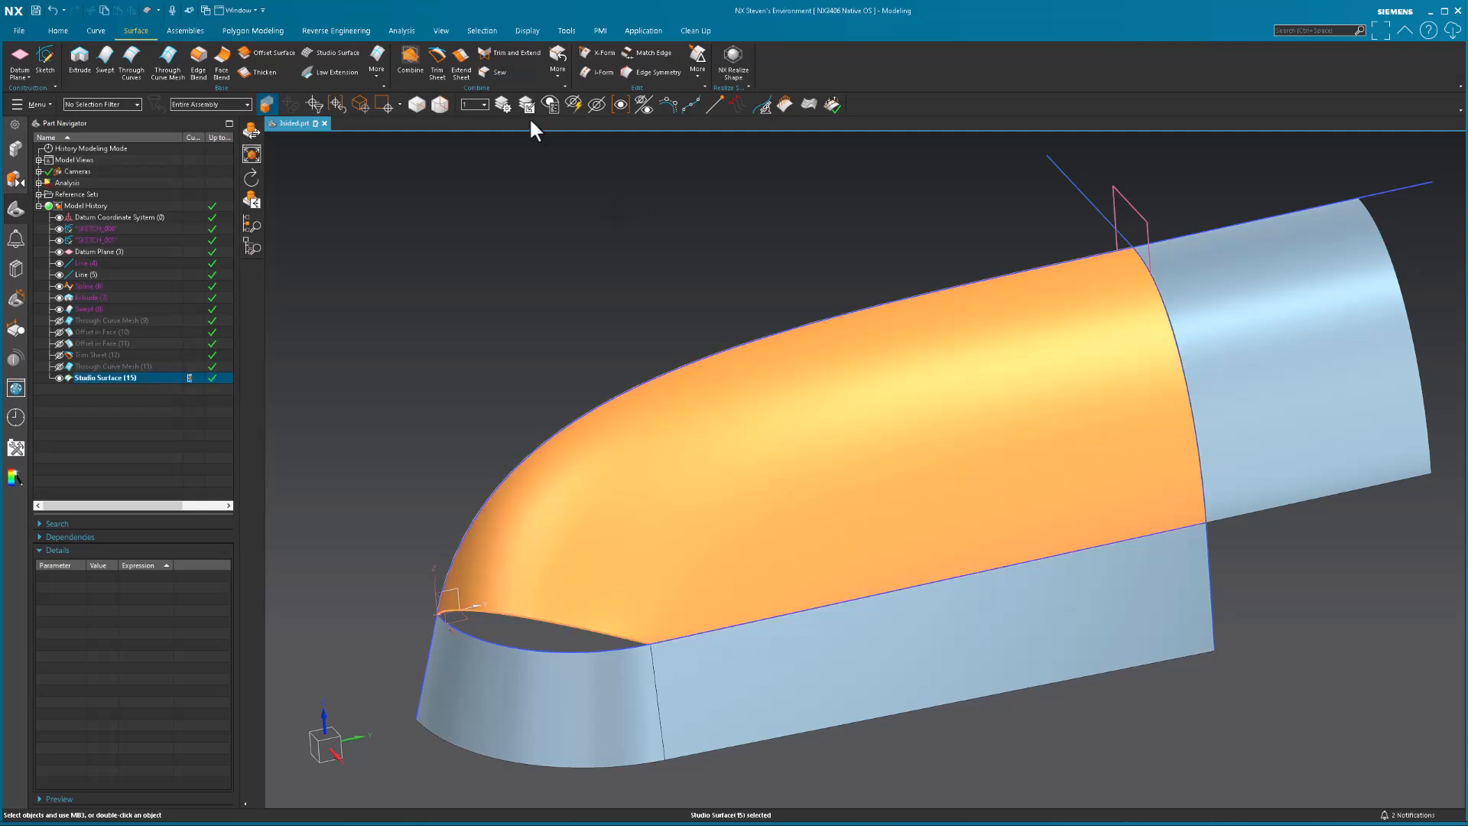
pyautogui.click(663, 109)
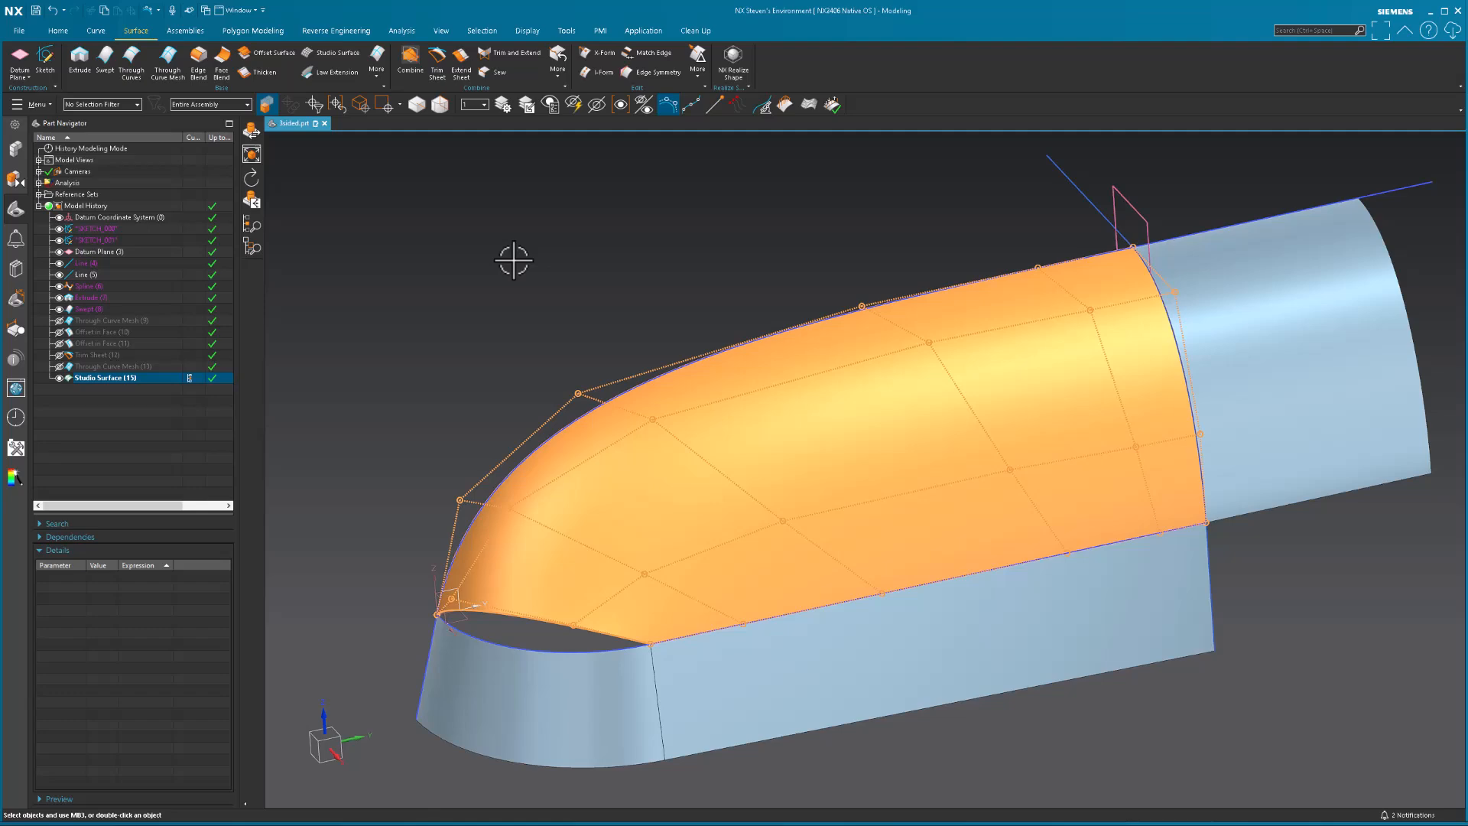
pyautogui.click(59, 320)
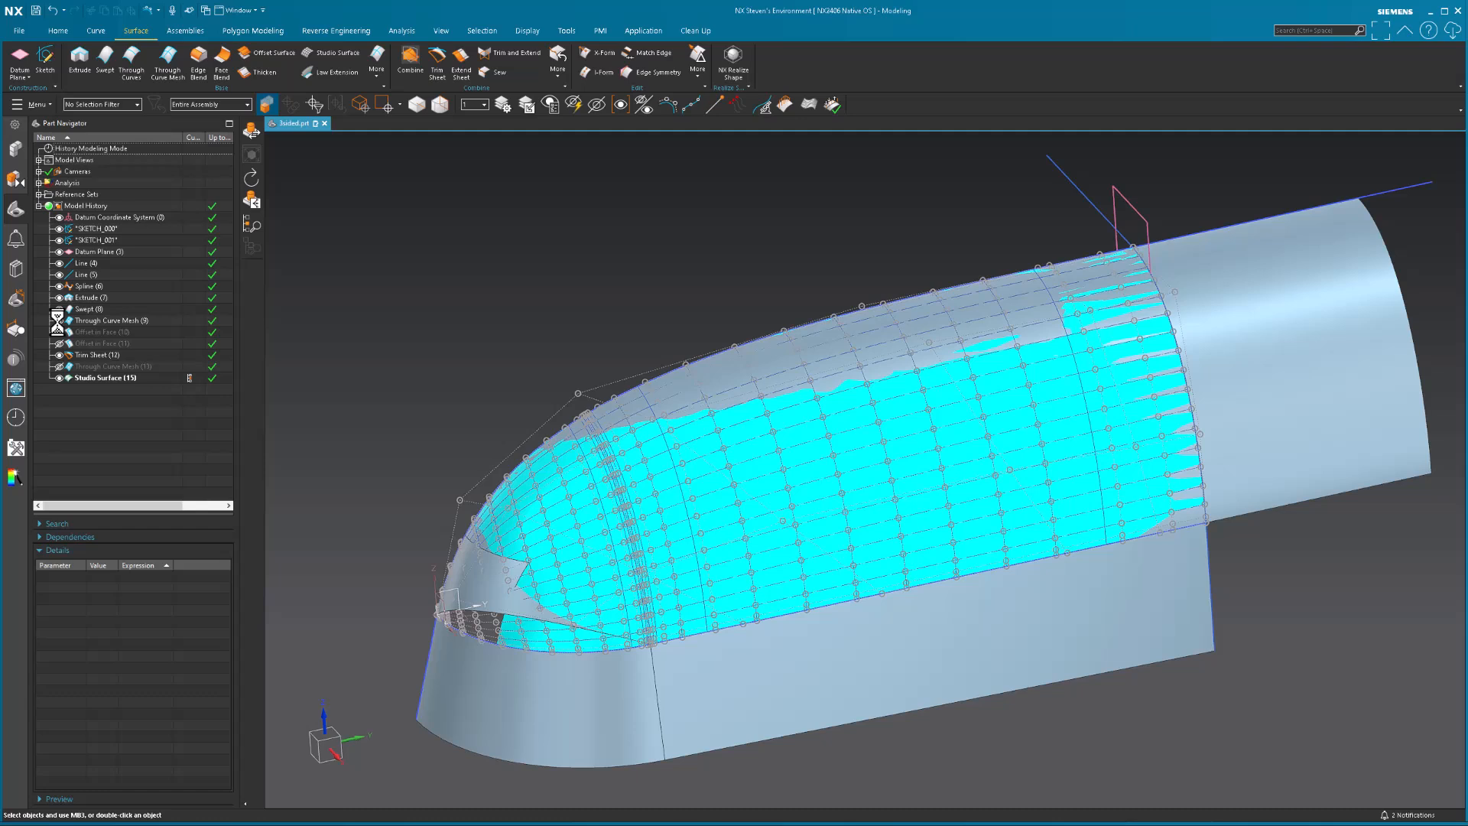
pyautogui.click(59, 320)
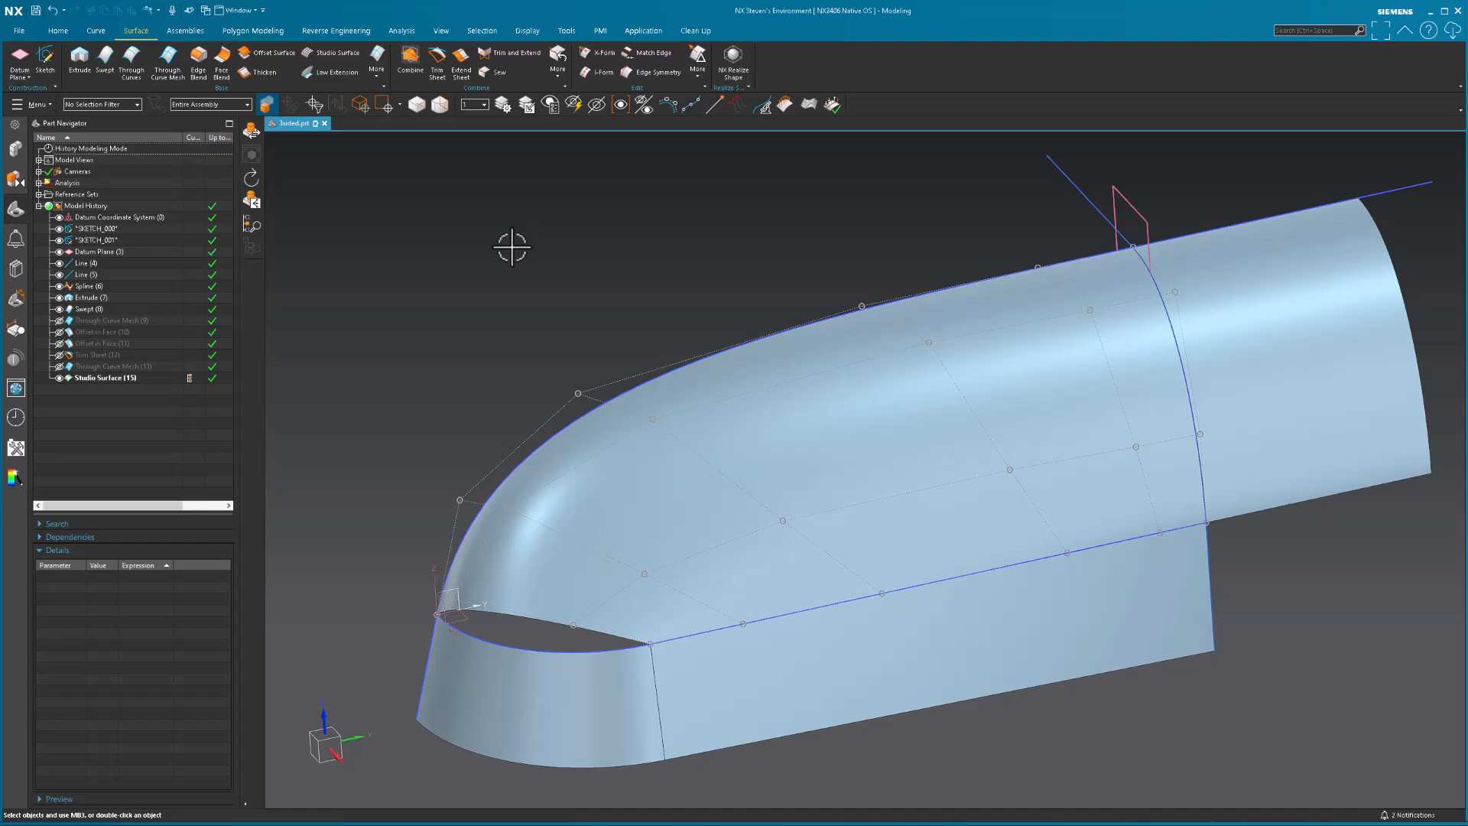
# Step: Undo the display changes and the creation of the studio surface over the nose
pyautogui.hotkey('ctrl', 'z')
pyautogui.hotkey('ctrl', 'z')
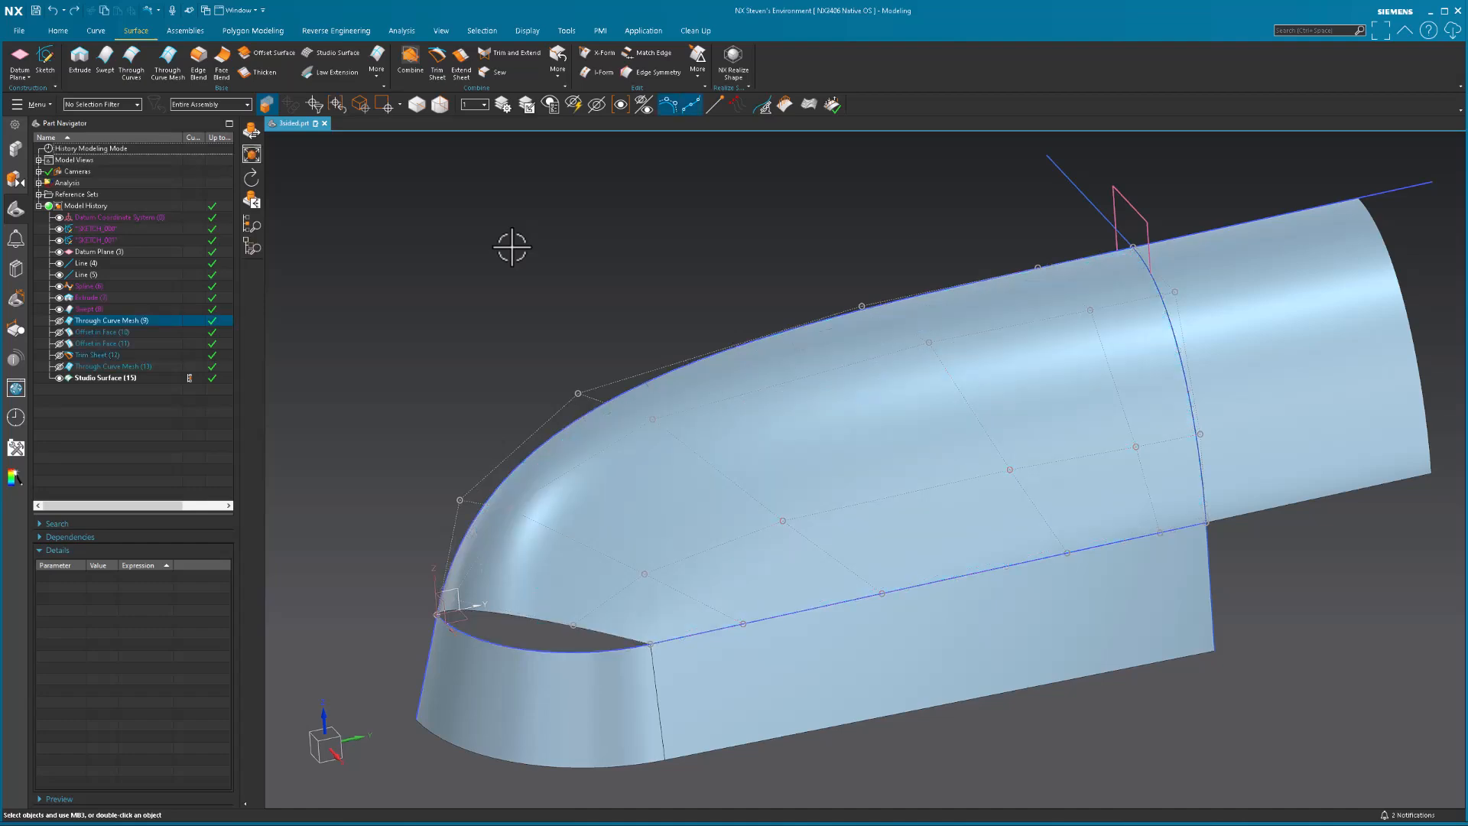
pyautogui.hotkey('ctrl', 'z')
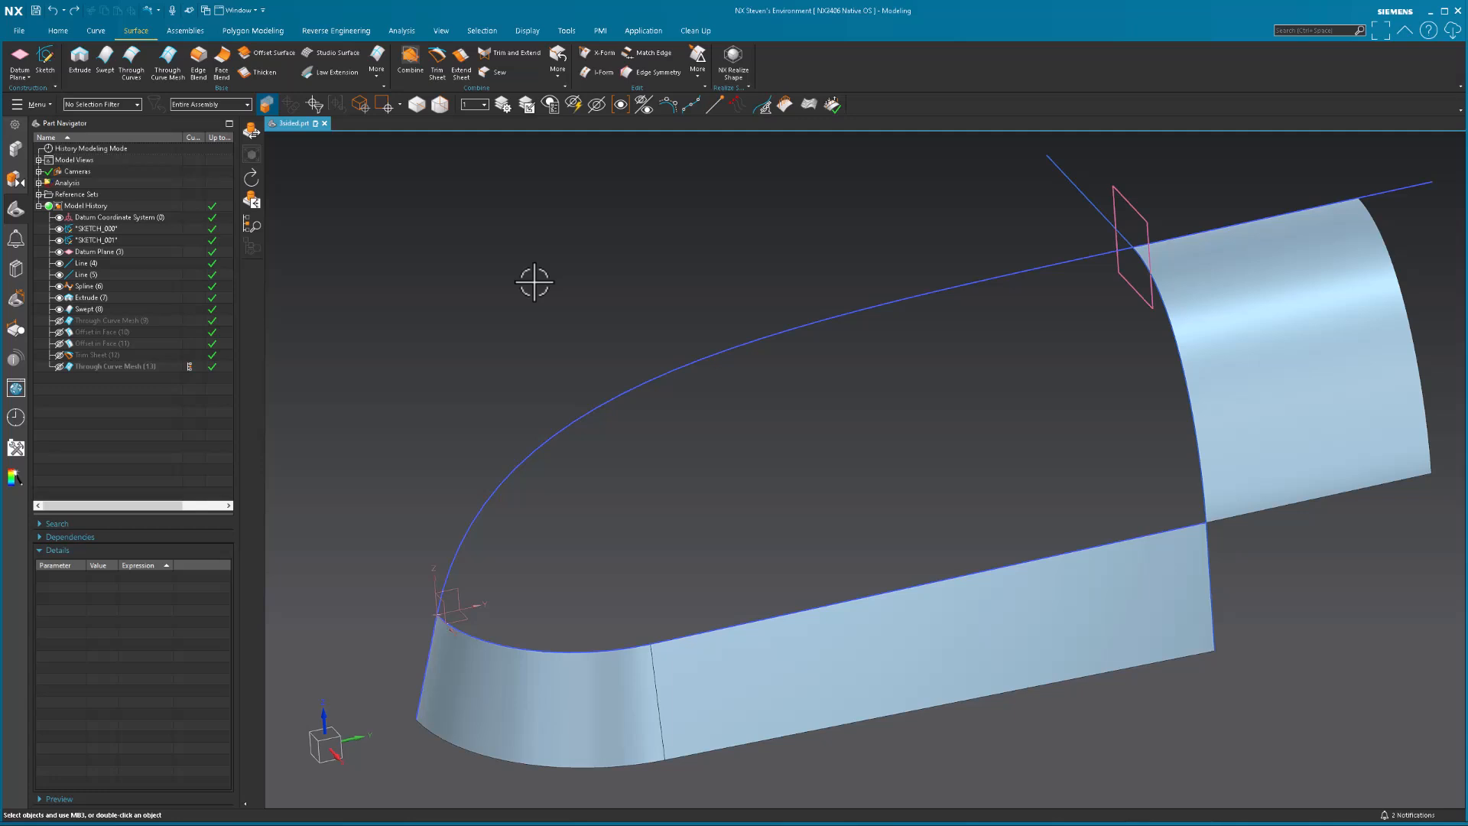
# Step: Create a datum plane at the front end of the straight lower line, perpendicular to that line
pyautogui.click(21, 53)
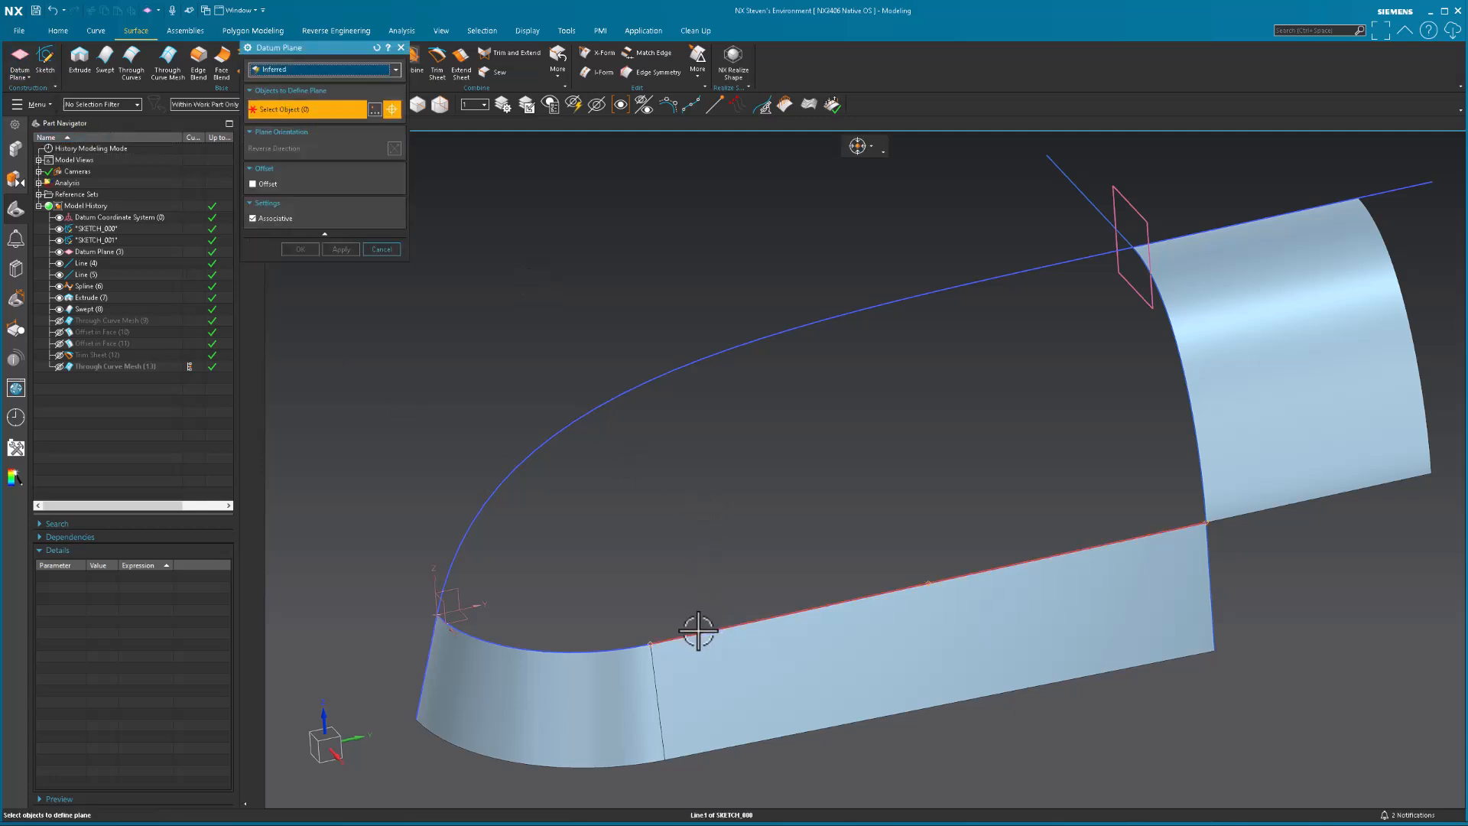
pyautogui.click(656, 642)
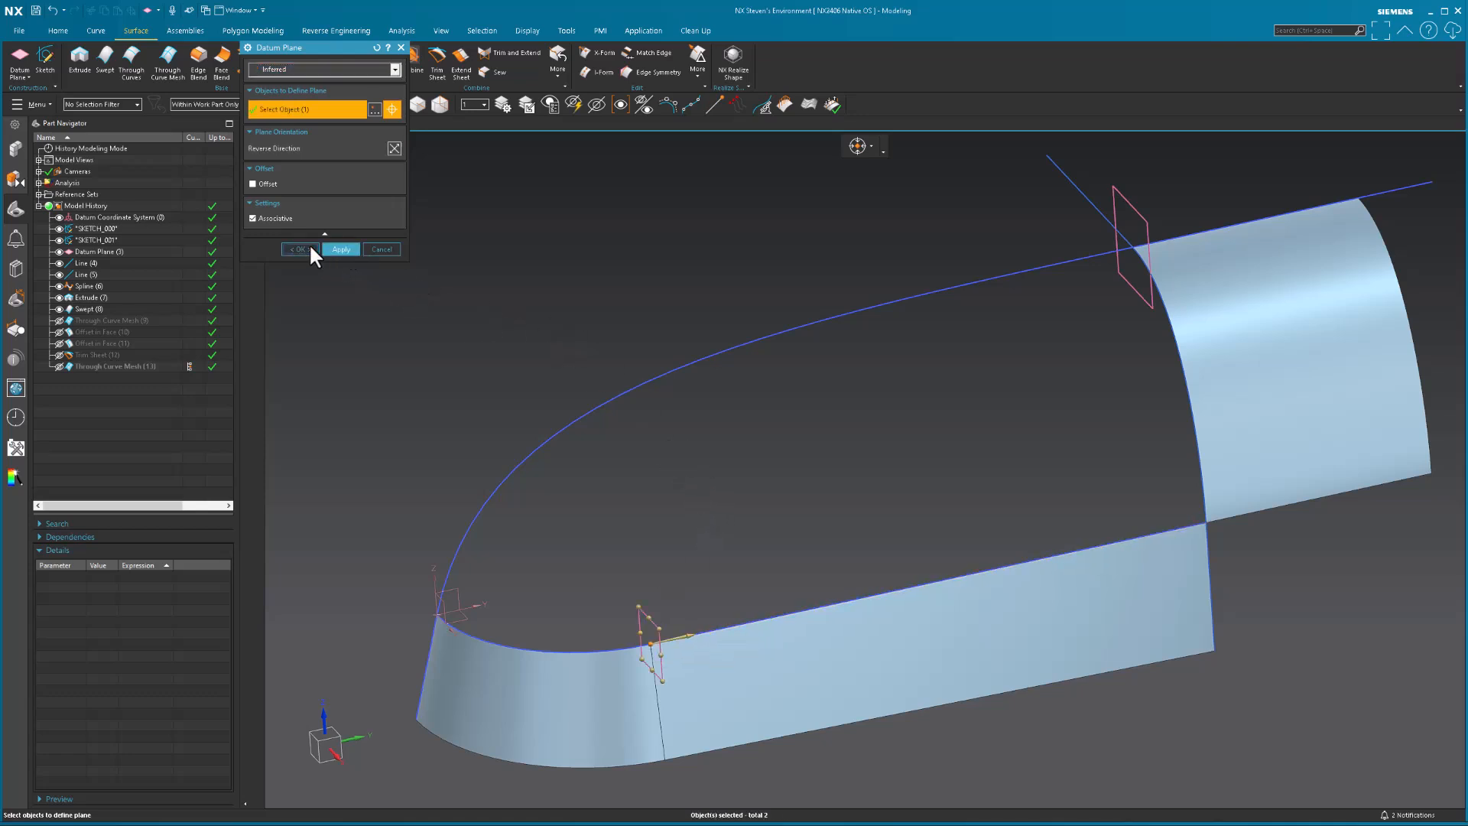
pyautogui.click(302, 249)
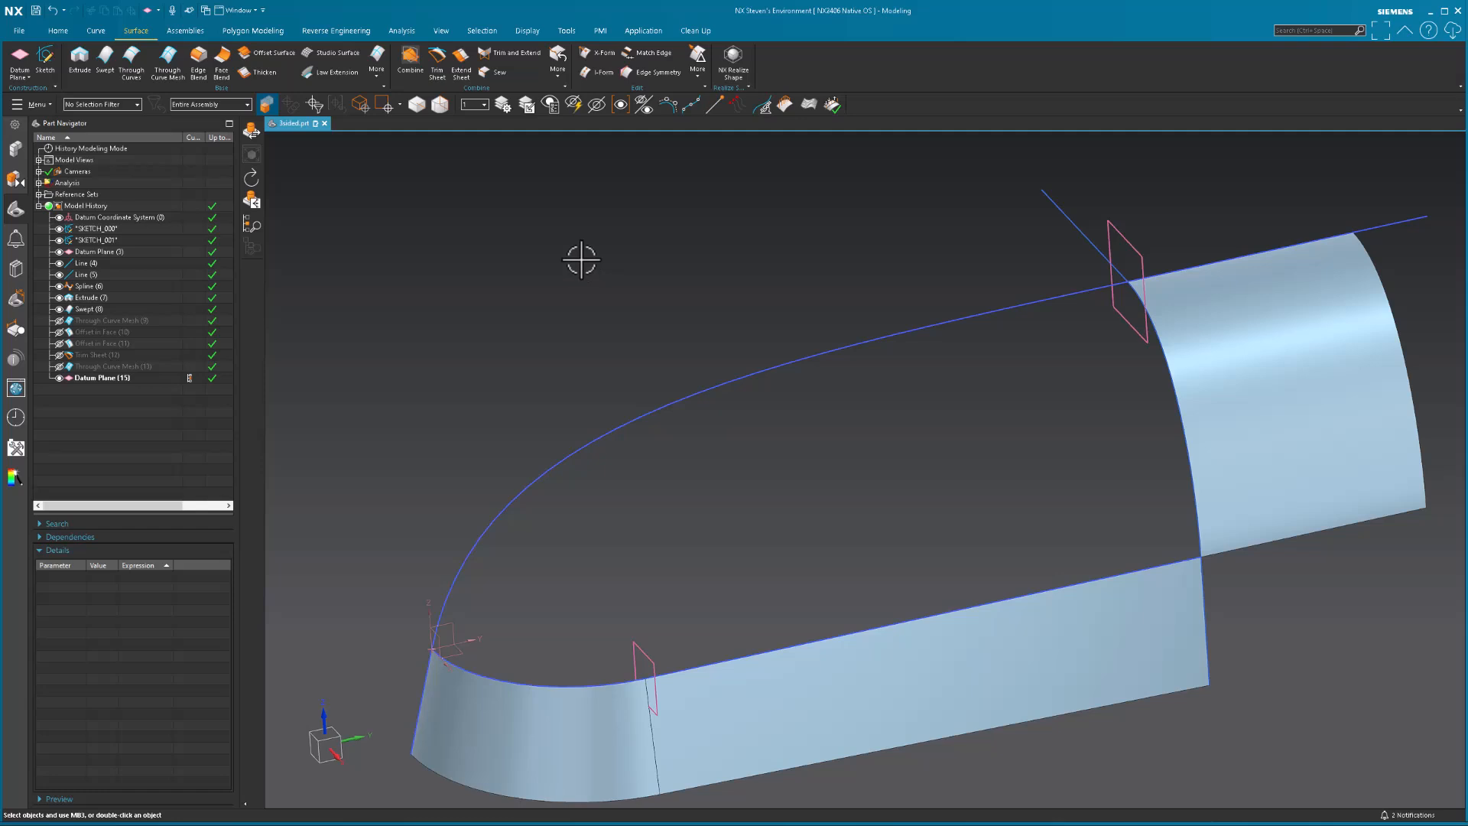
# Step: Trim the upper profile spline at the new datum plane, keeping the portion that runs towards the rear curved face
pyautogui.click(96, 32)
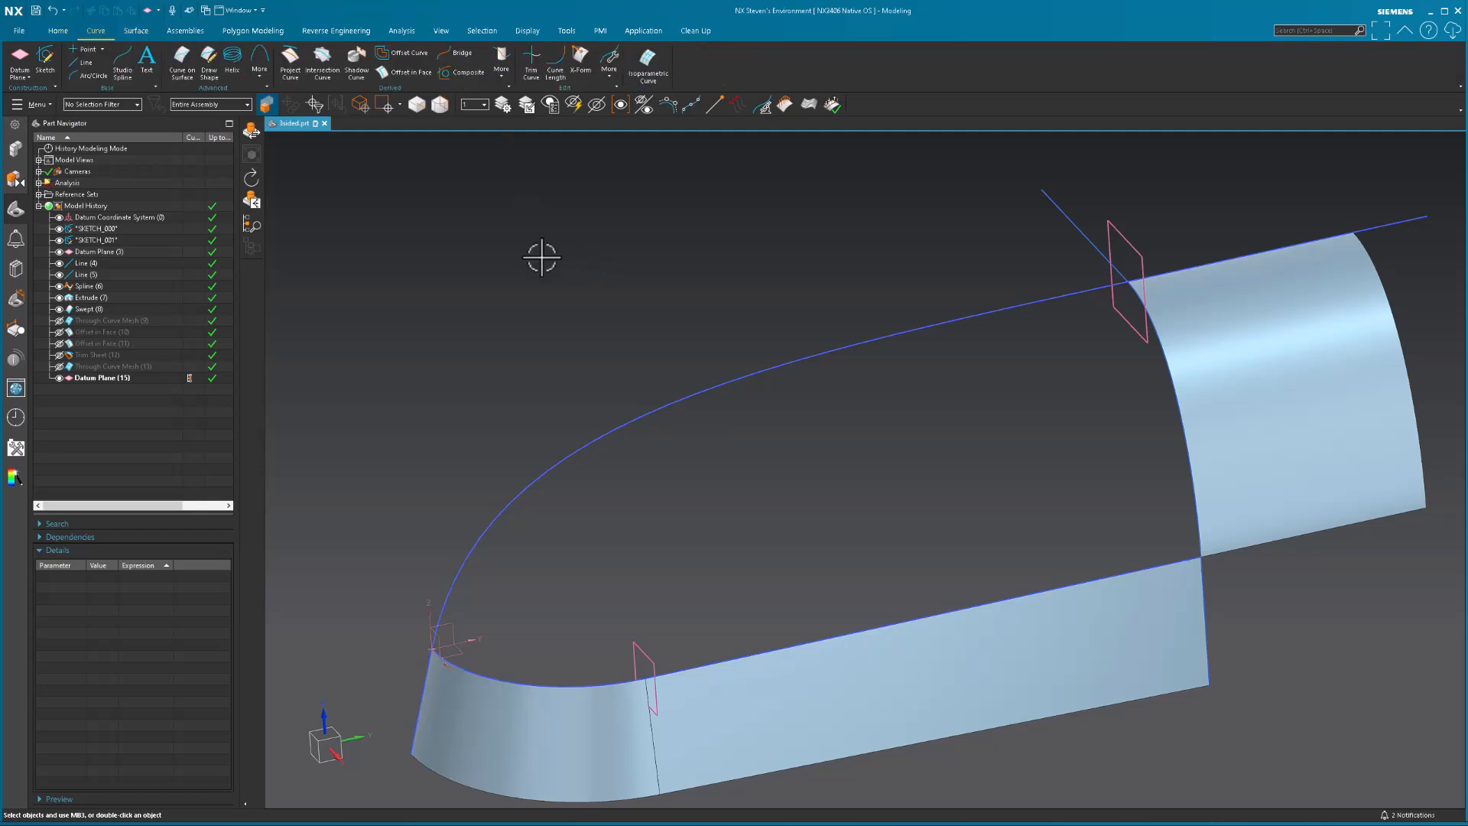
pyautogui.click(1008, 307)
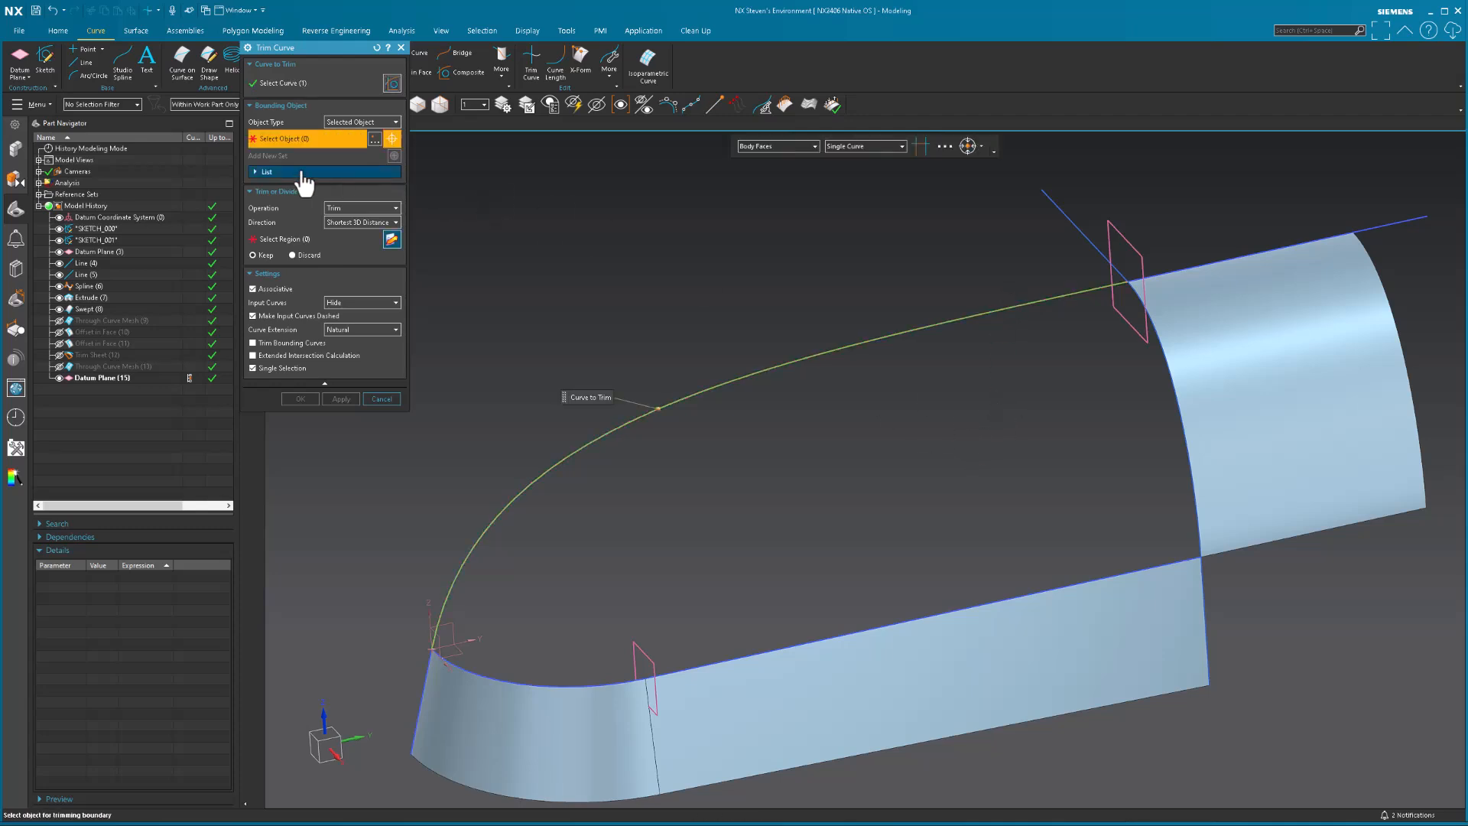
pyautogui.click(645, 656)
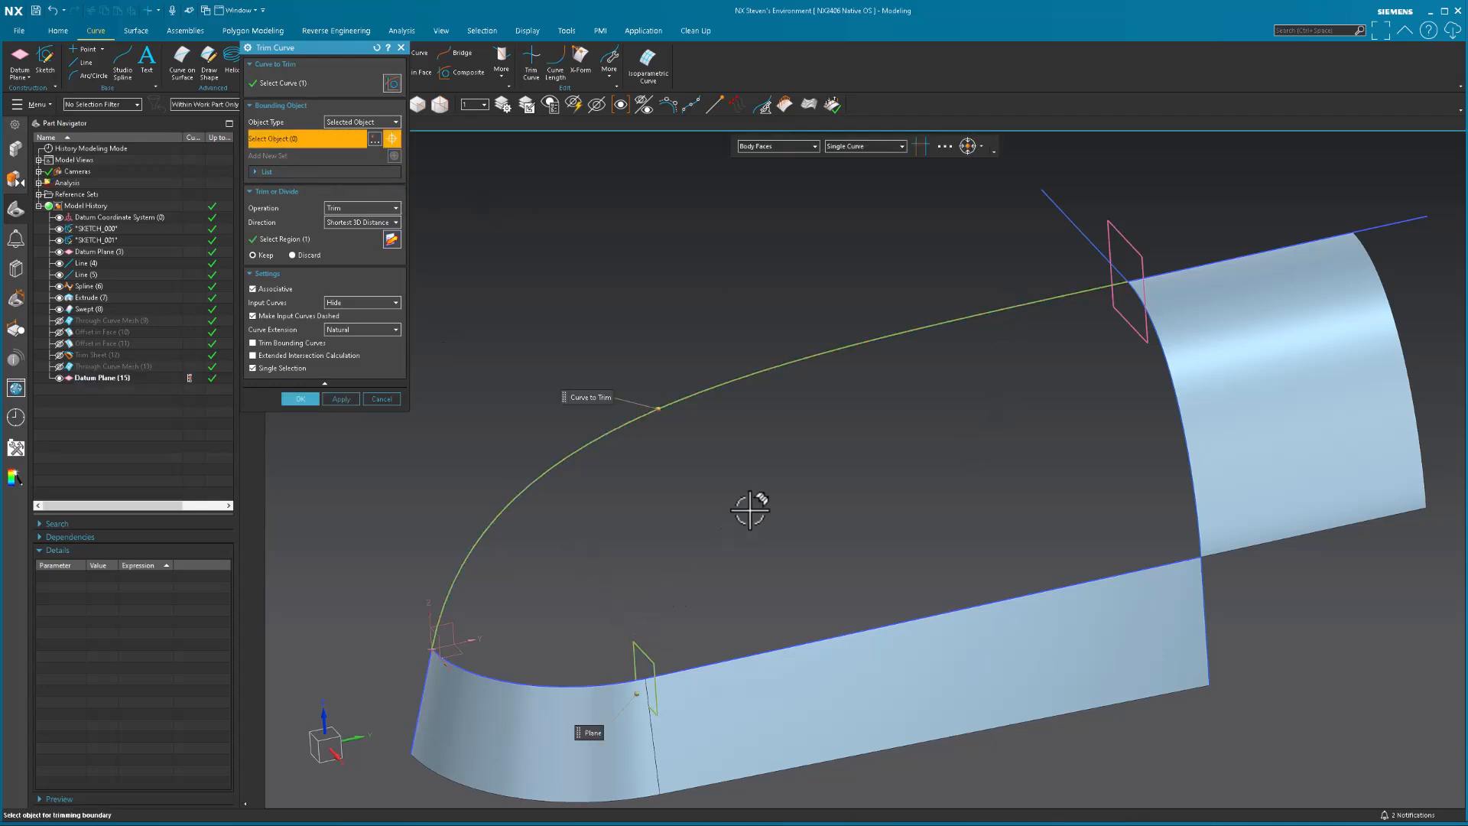
pyautogui.click(295, 238)
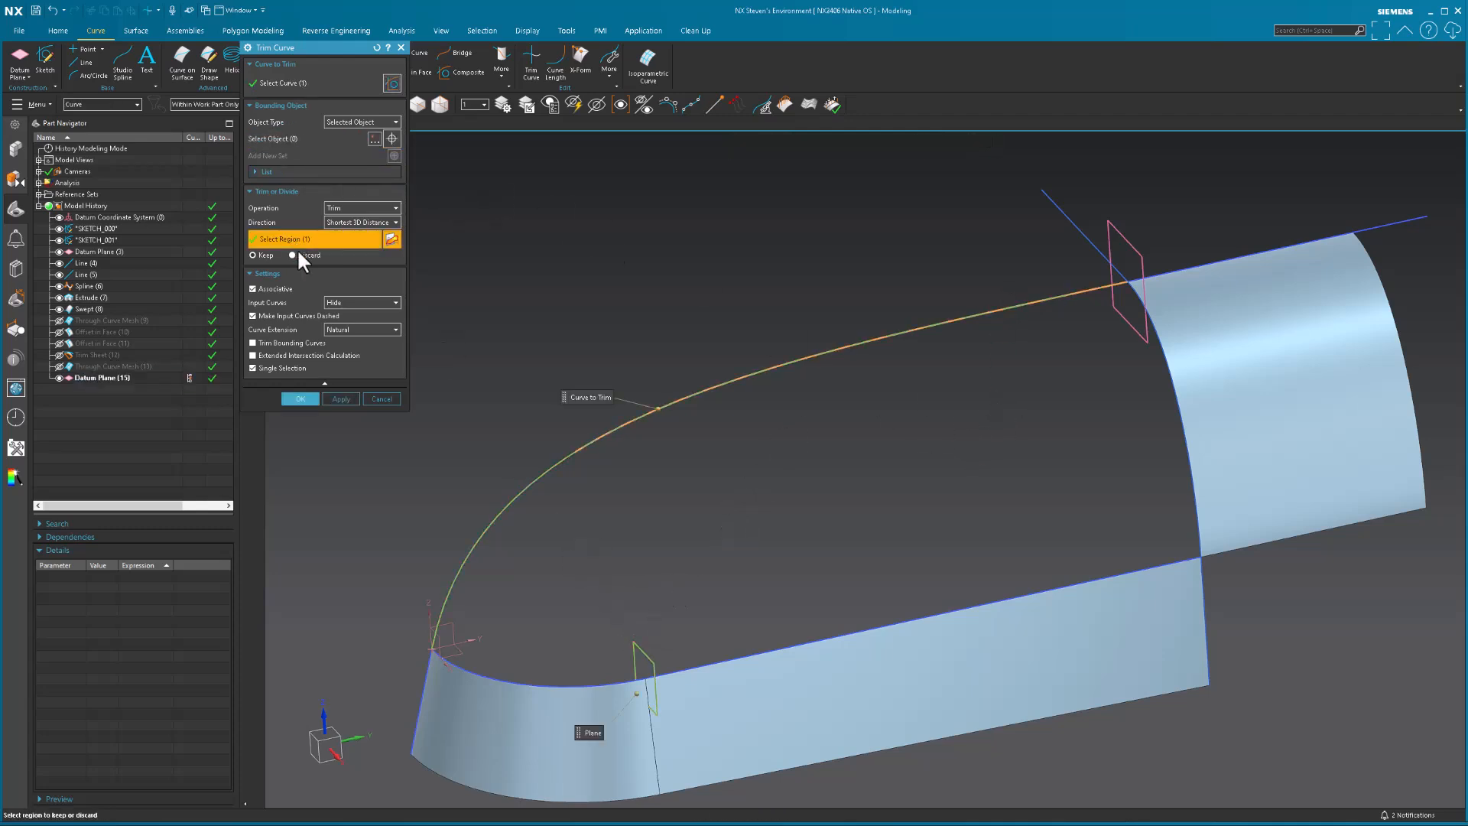
pyautogui.click(314, 394)
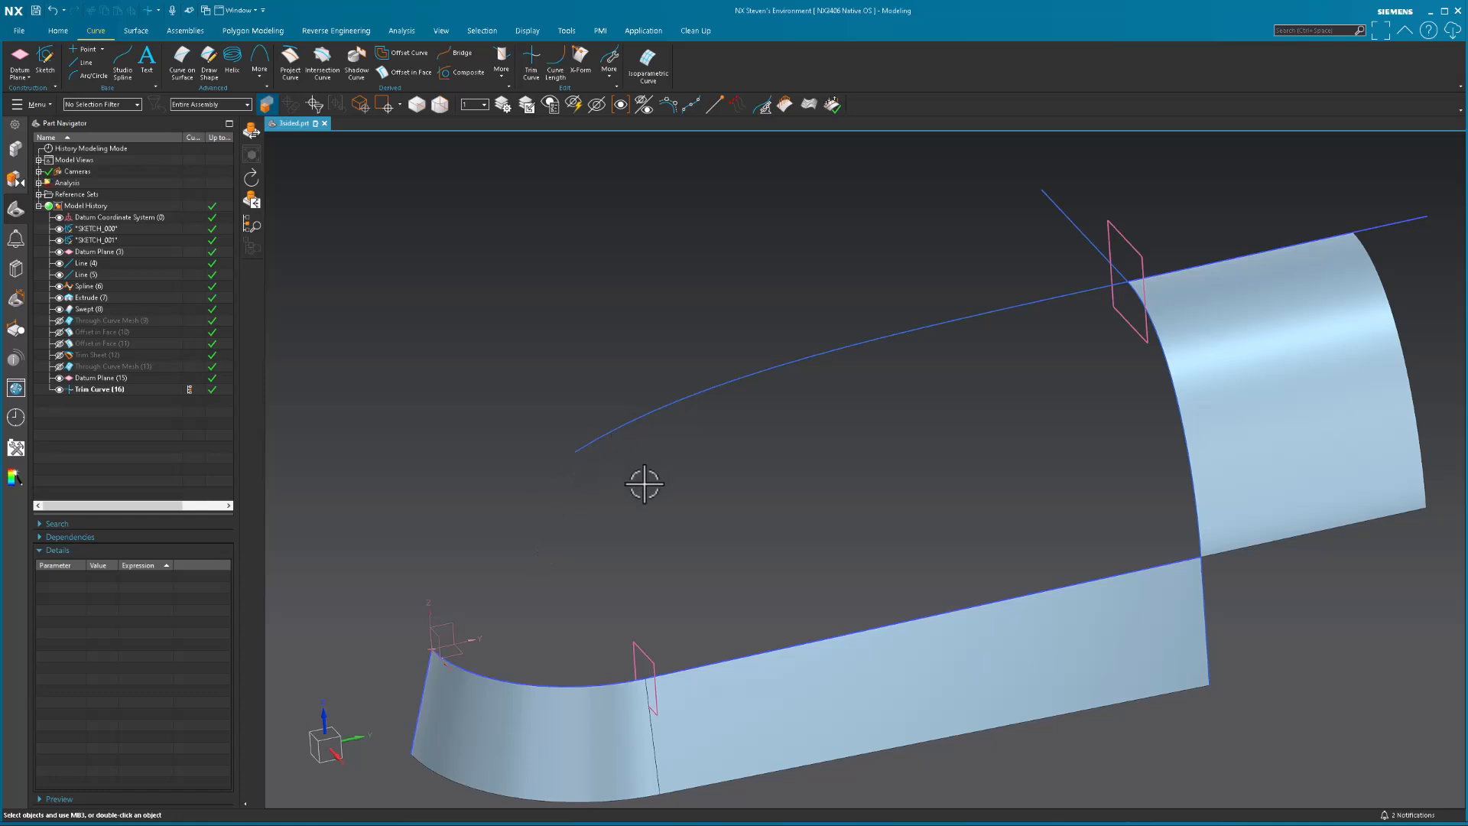
# Step: Start a Studio Surface with the rear face's front arc as section, G1 (Tangent) to the rear curved face
pyautogui.click(136, 31)
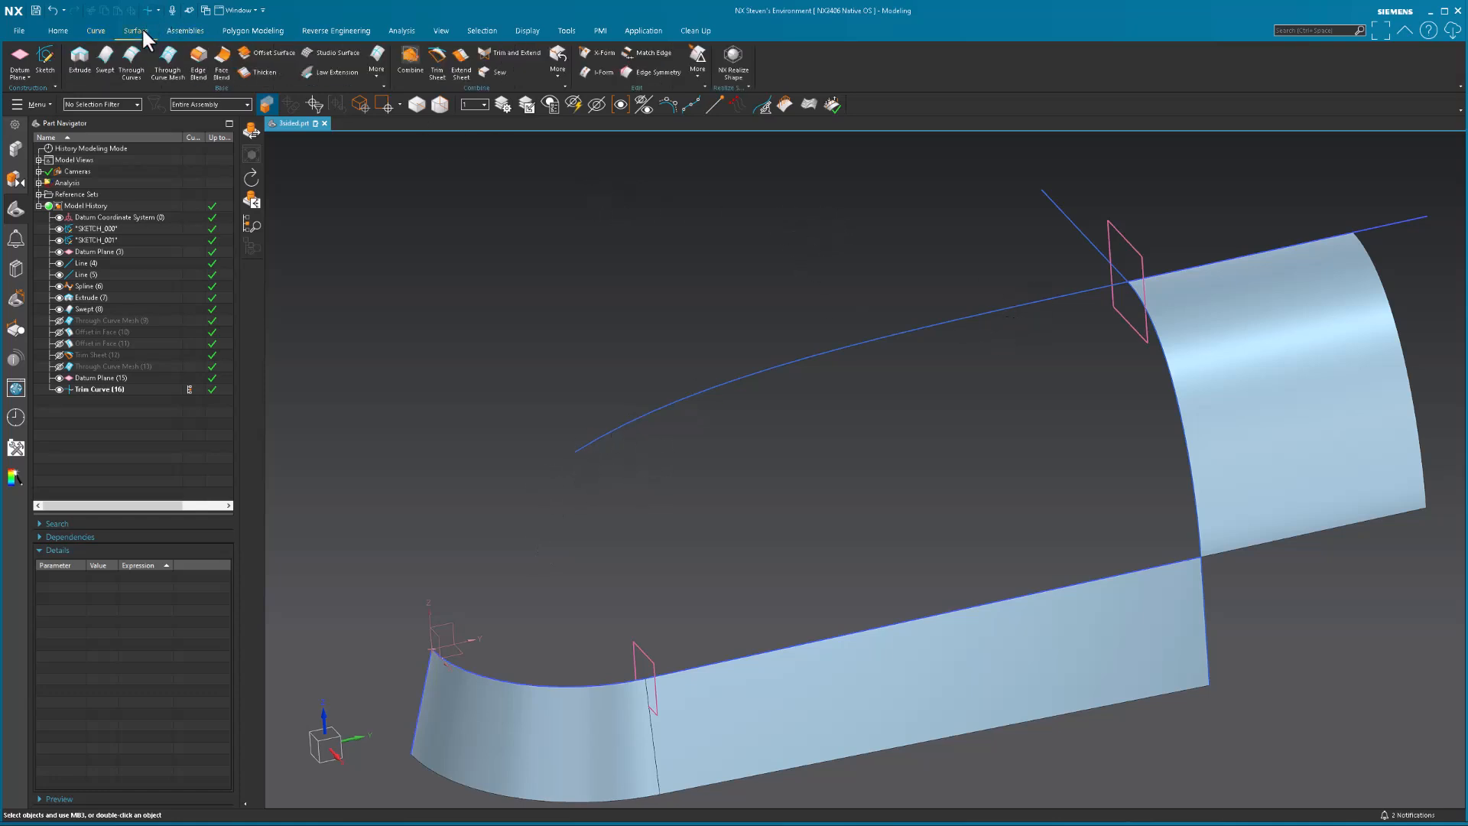
pyautogui.click(353, 55)
pyautogui.click(1199, 508)
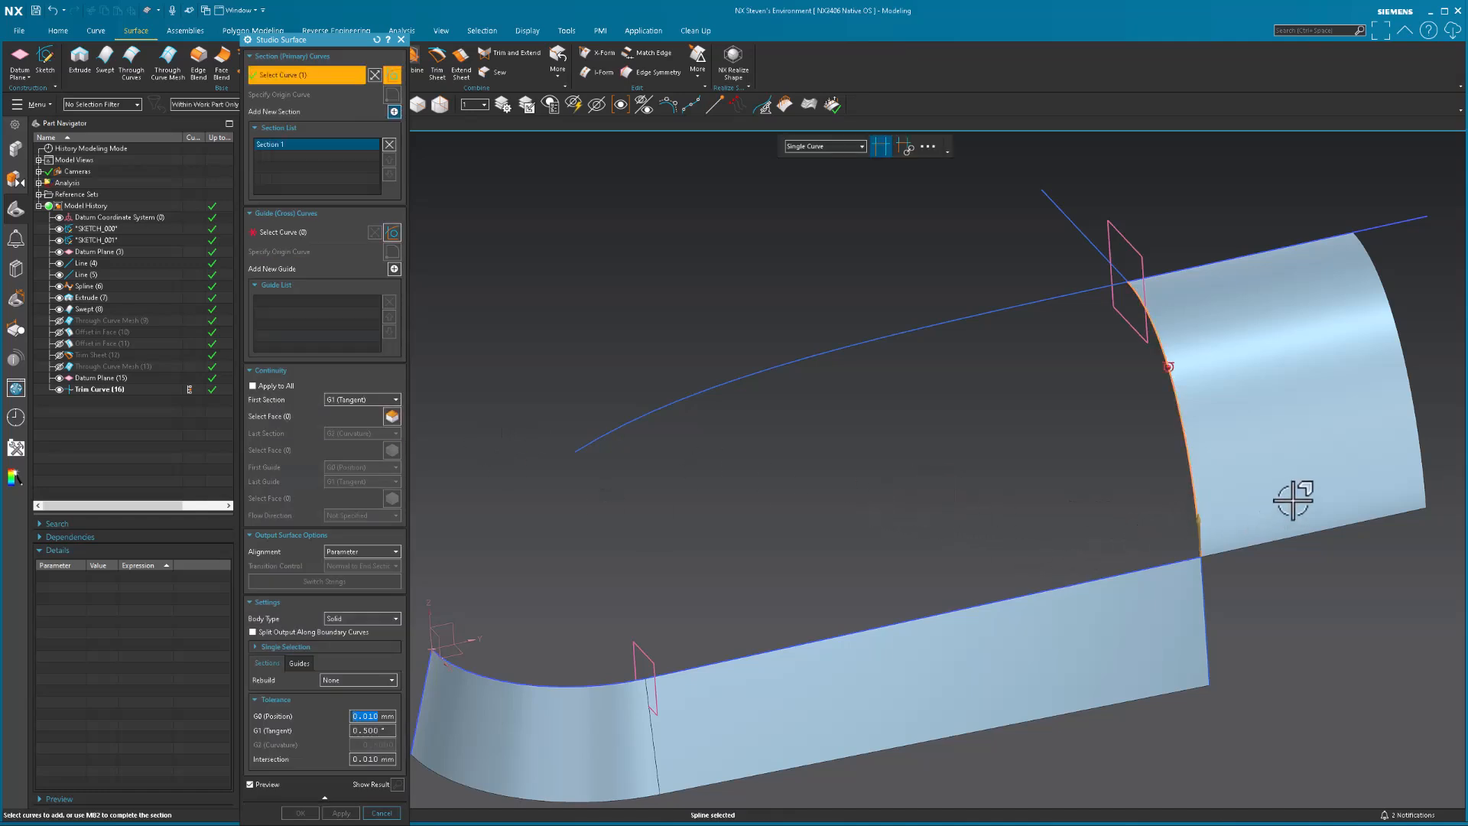
pyautogui.click(344, 419)
pyautogui.click(1289, 433)
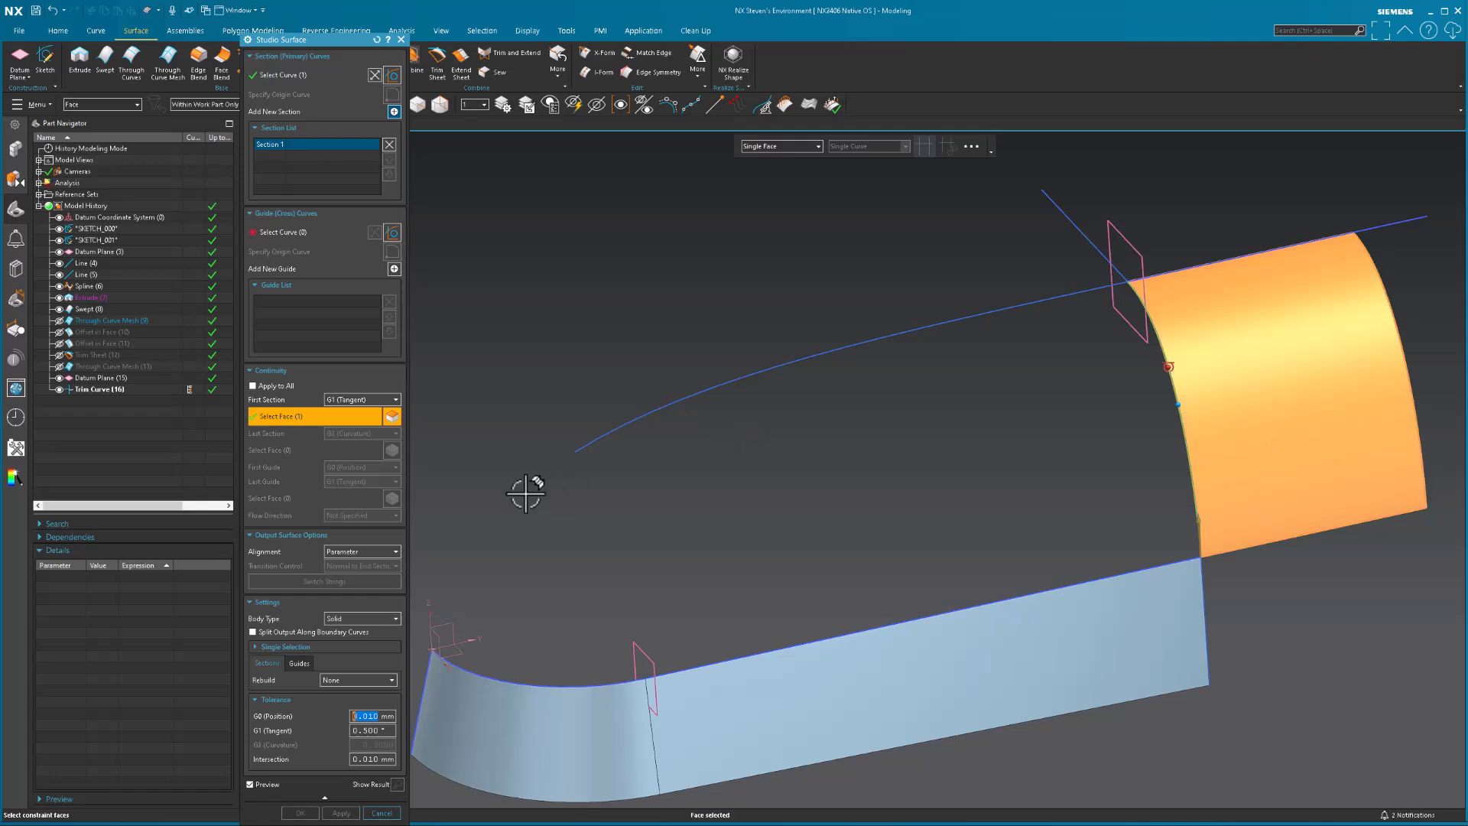
# Step: Create the studio surface with the trimmed spline as G0 first guide and the straight lower line as second guide, G1 to the flat side face
pyautogui.click(273, 231)
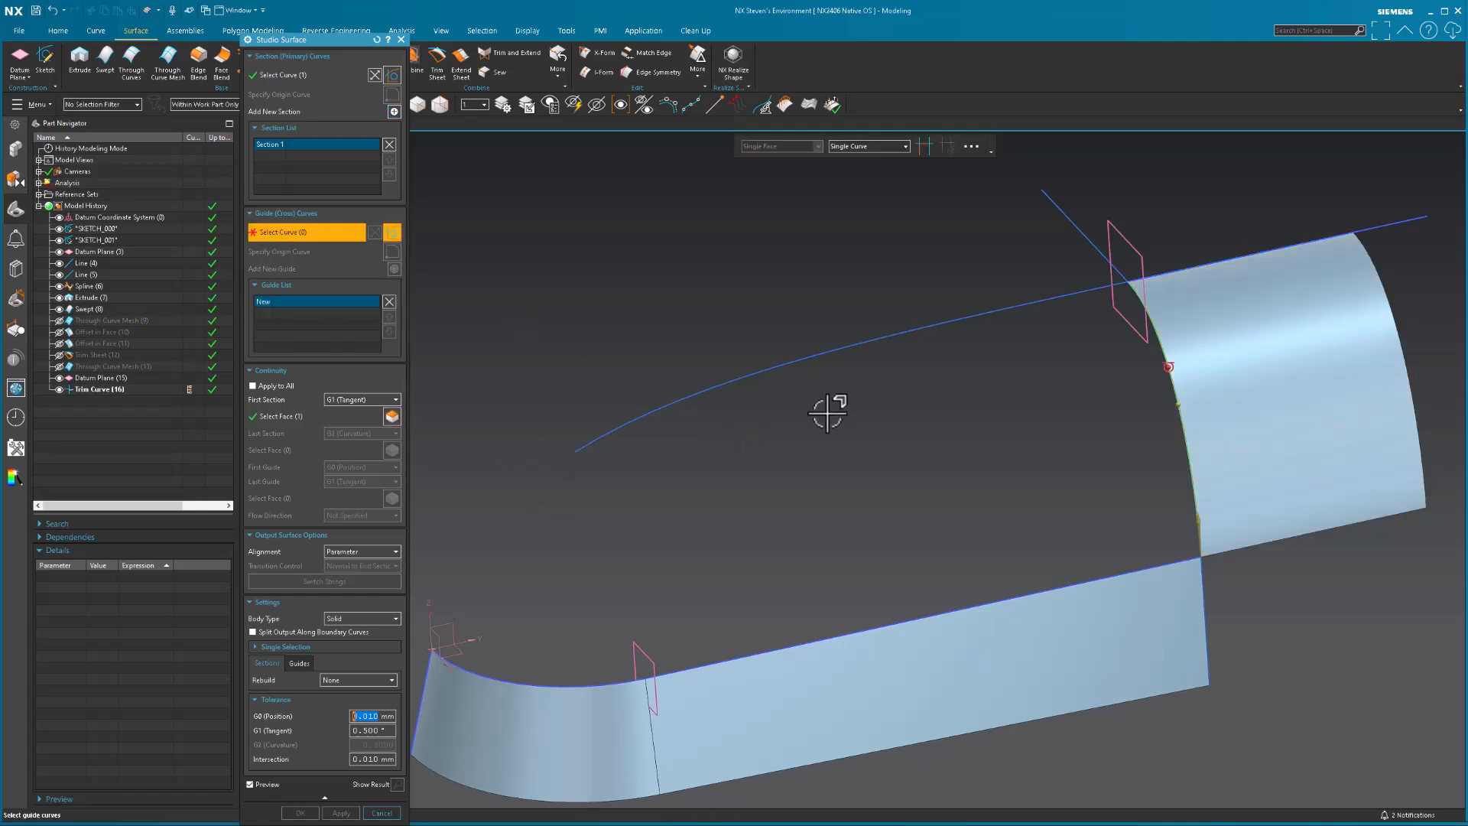
pyautogui.click(1077, 297)
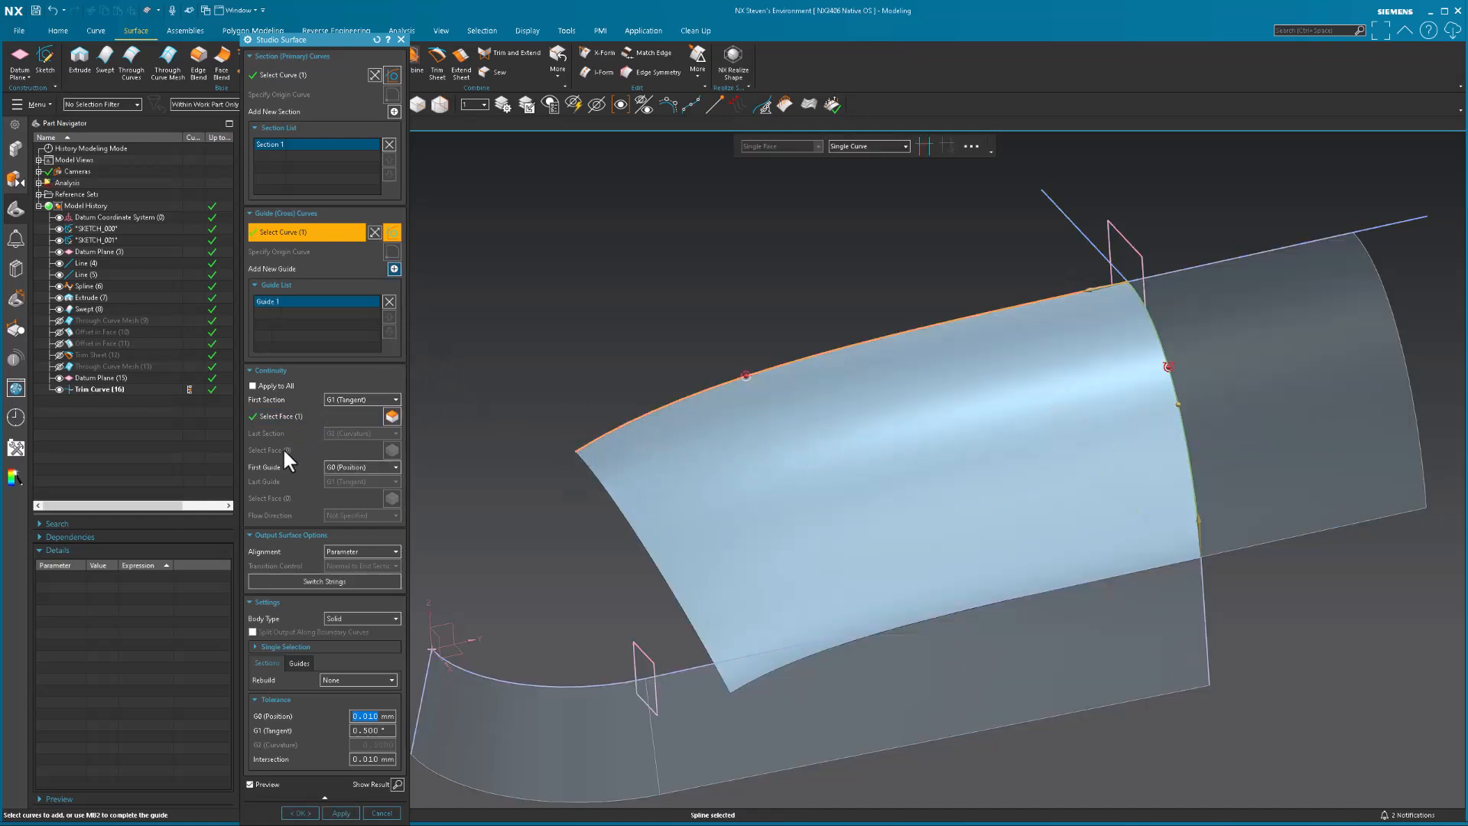
pyautogui.click(394, 269)
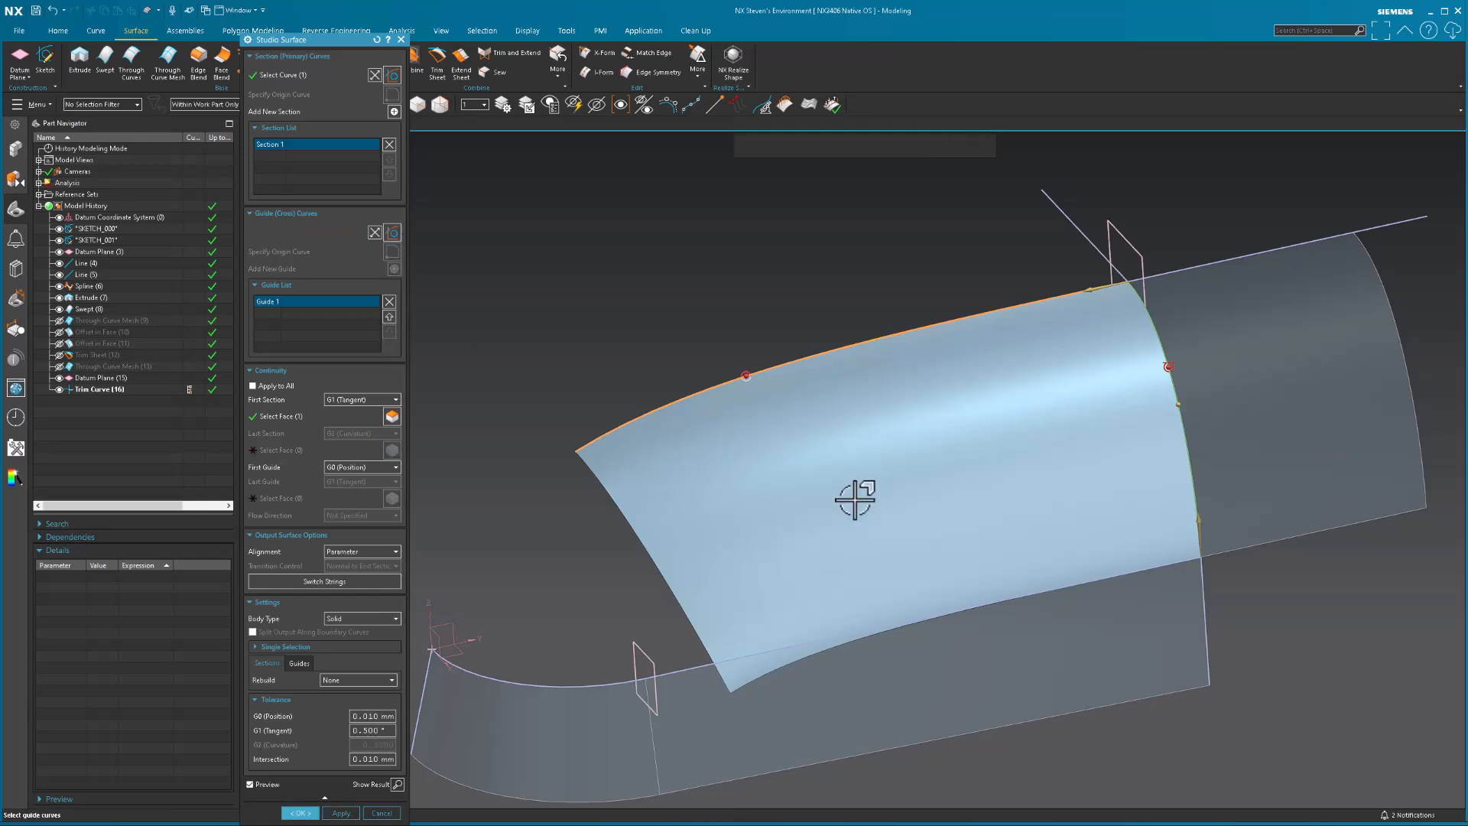
pyautogui.click(1169, 561)
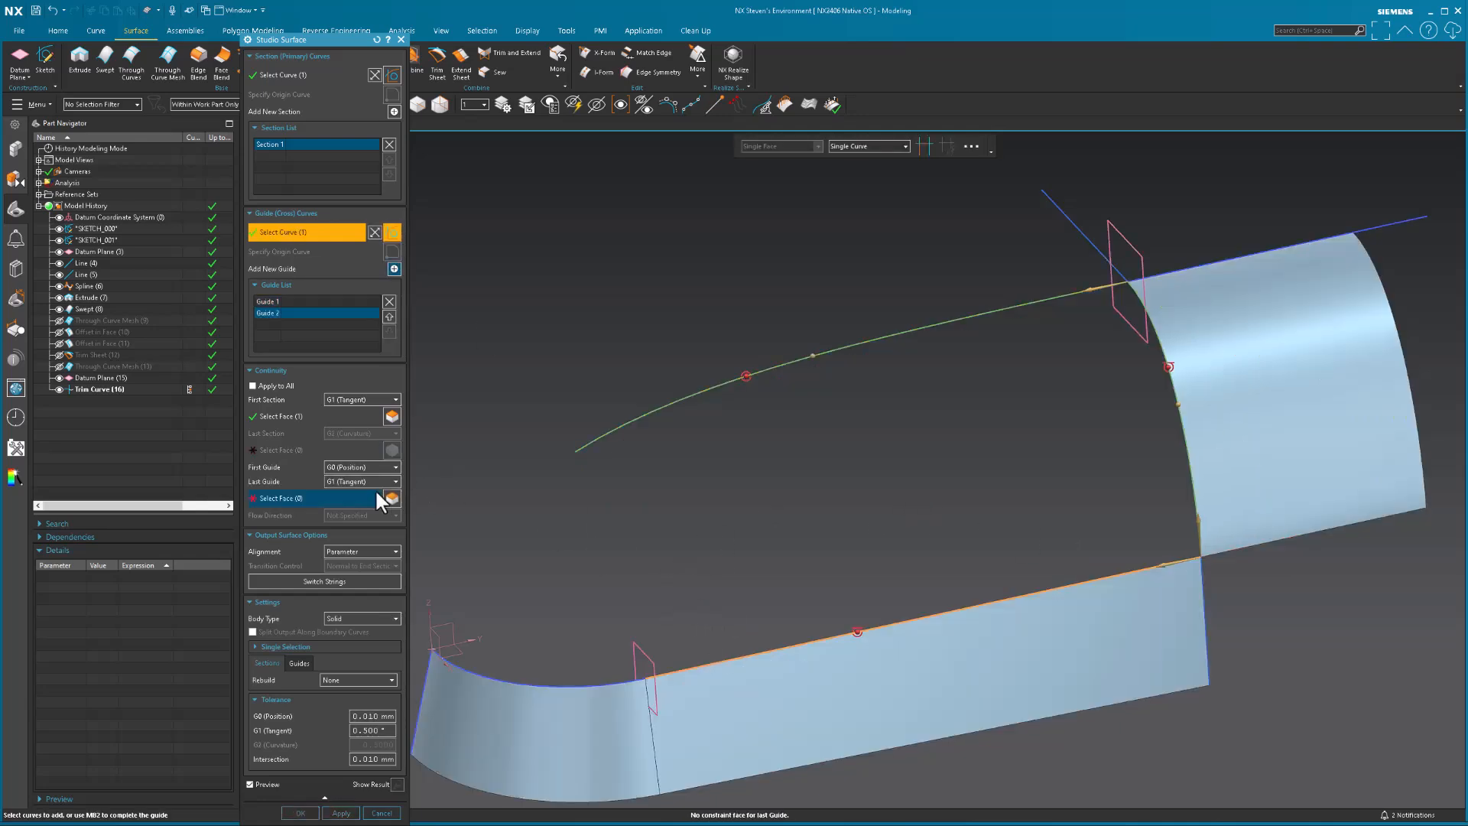
pyautogui.click(287, 496)
pyautogui.click(787, 688)
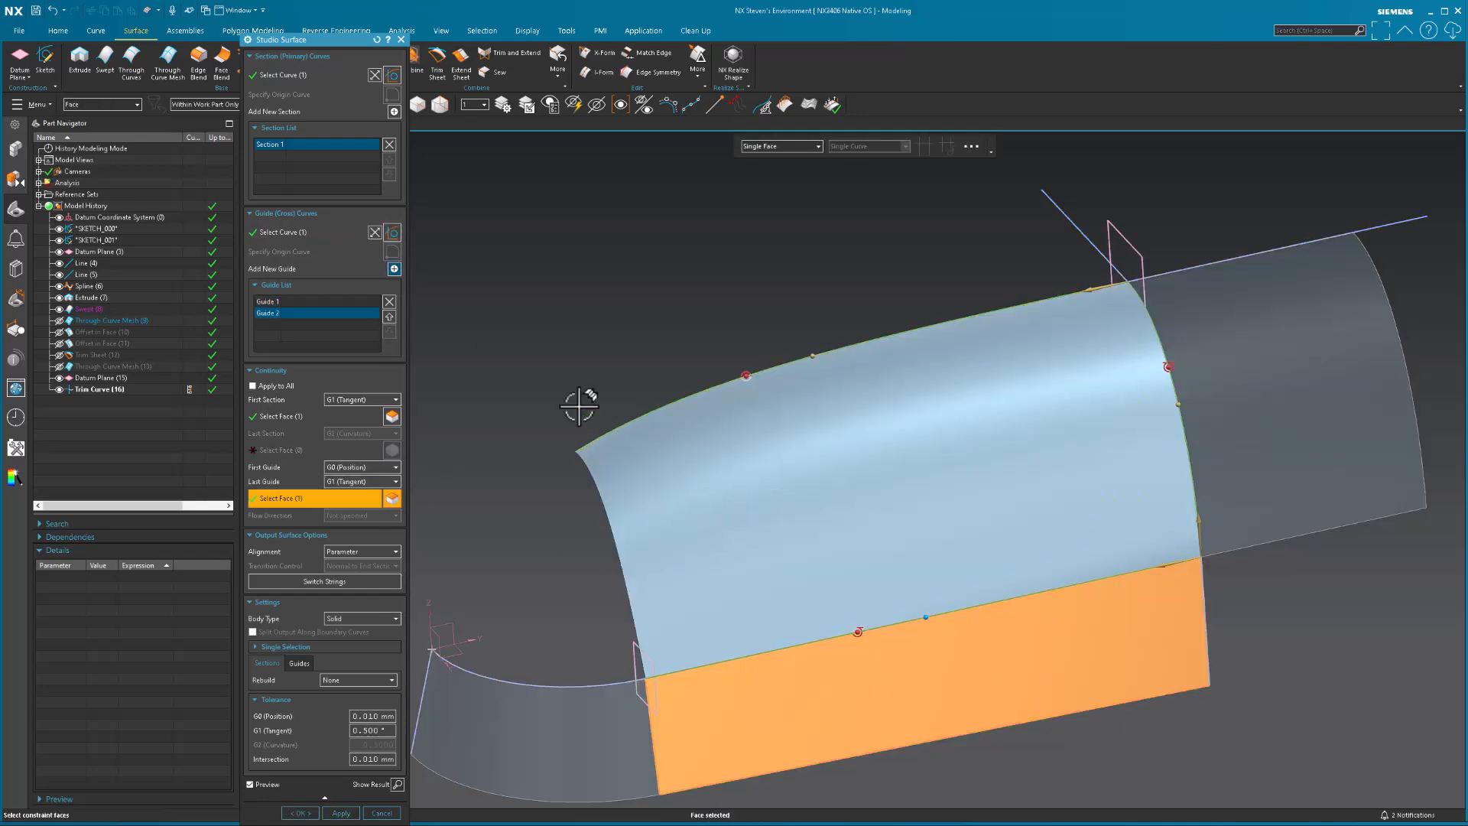
pyautogui.click(306, 813)
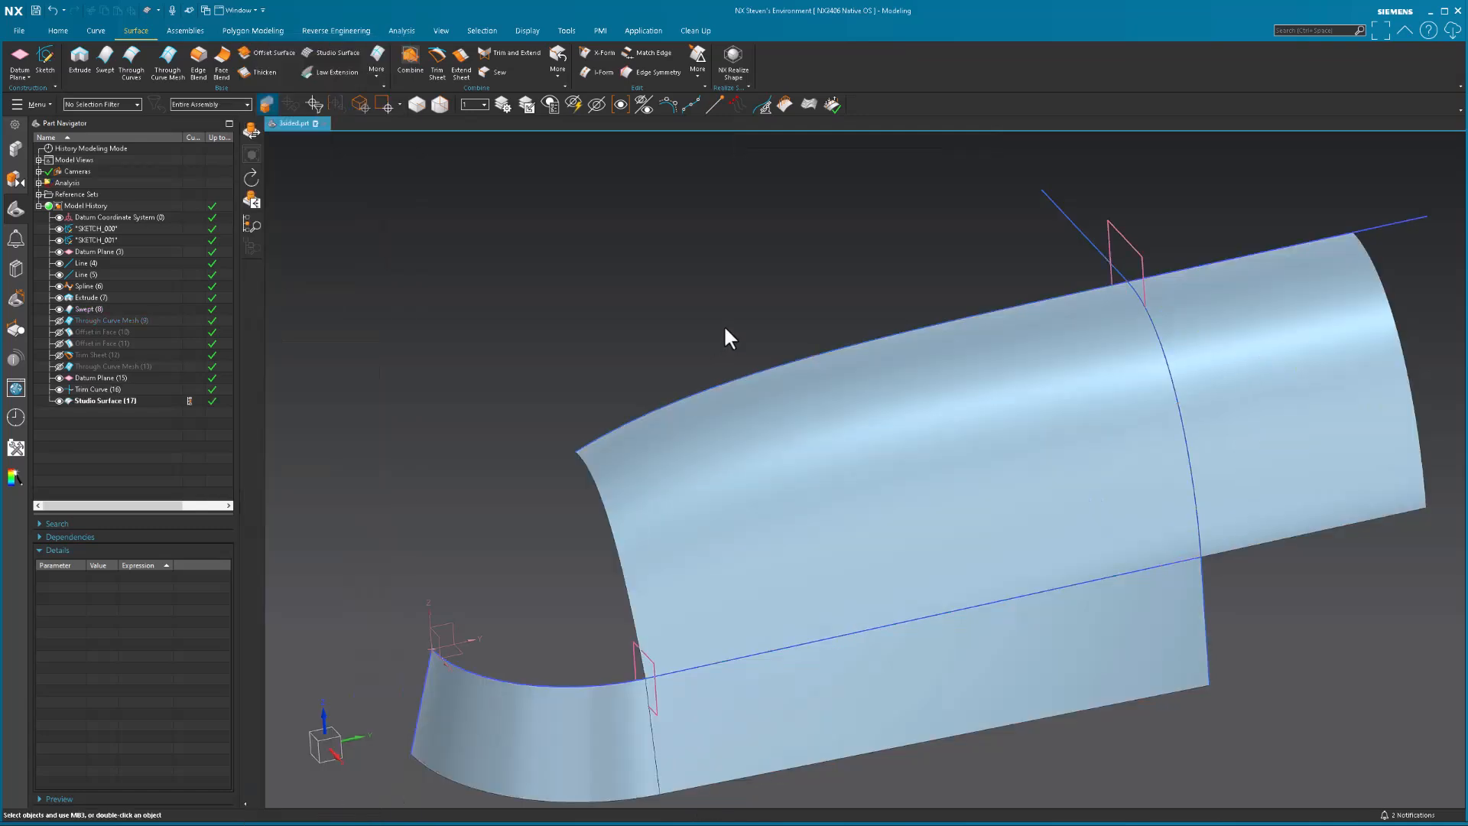
# Step: Display the poles of the new studio surface and examine their layout
pyautogui.moveTo(1269, 588); pyautogui.dragTo(1265, 587, button='middle')
pyautogui.click(800, 439)
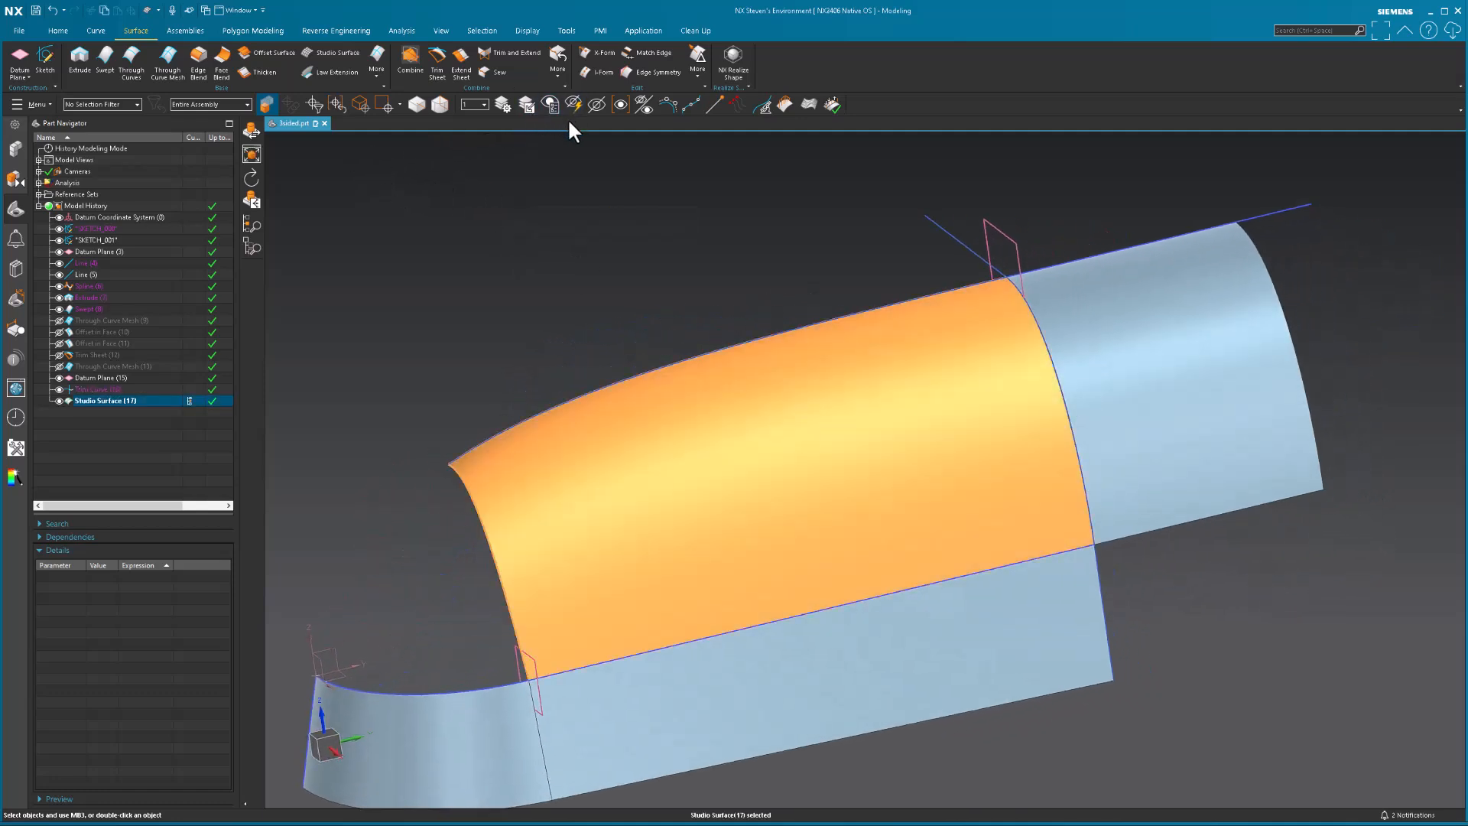
pyautogui.click(669, 105)
pyautogui.moveTo(608, 228); pyautogui.dragTo(608, 228, button='middle')
pyautogui.press('Escape')
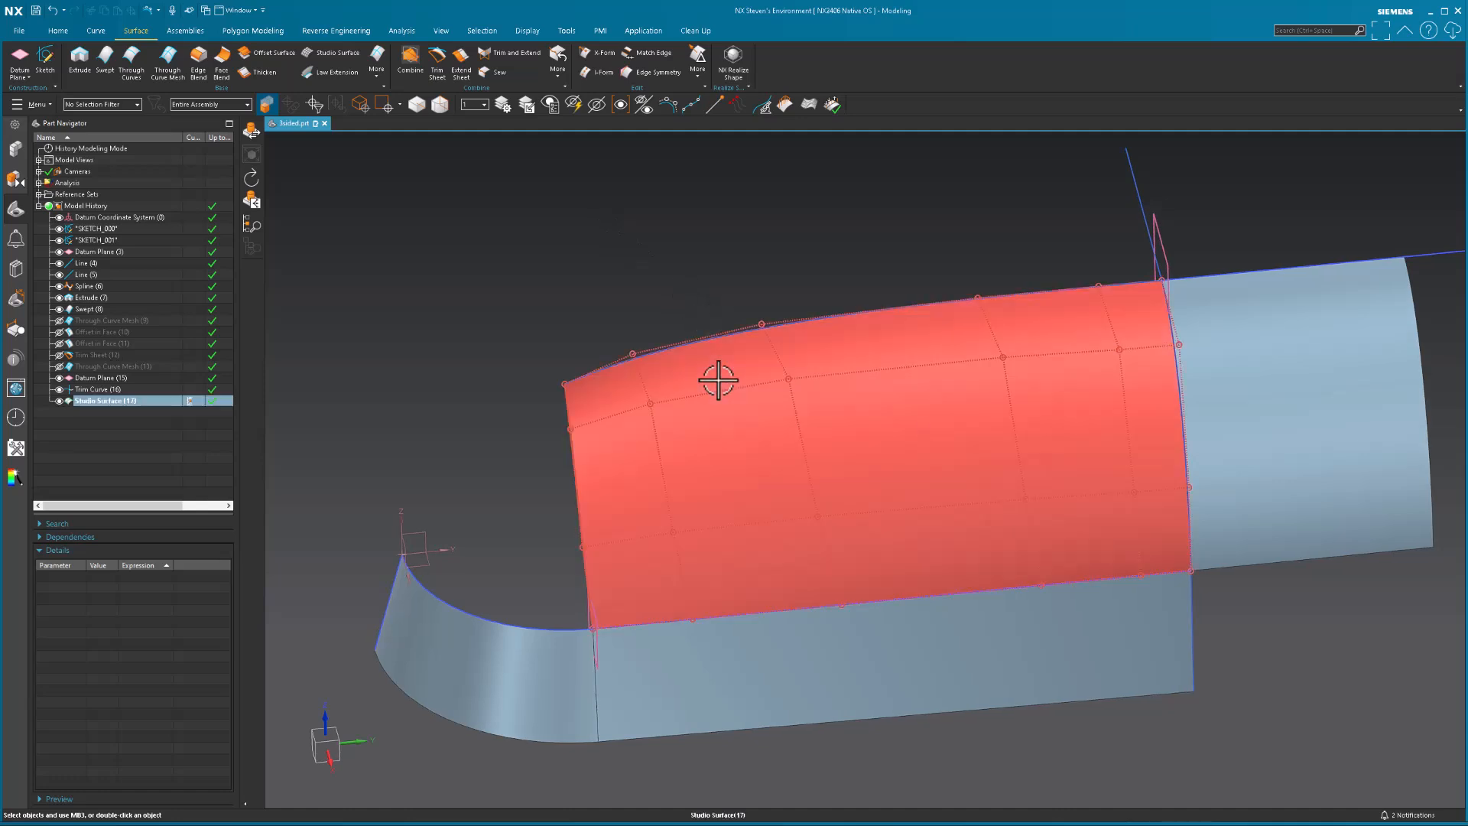
# Step: Display the poles of the trimmed profile curve to compare them with the surface's upper pole row
pyautogui.click(747, 329)
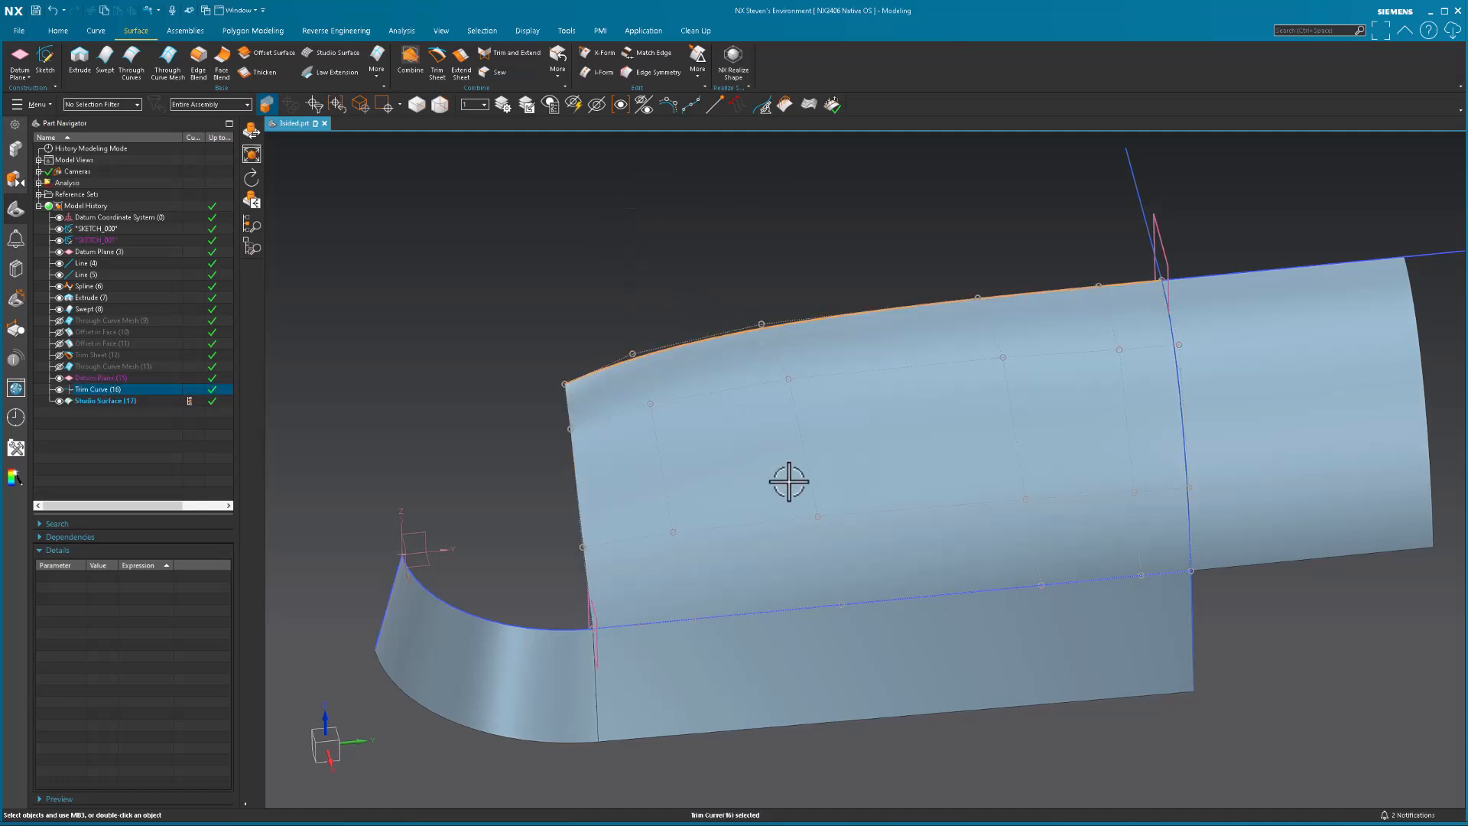
pyautogui.moveTo(1010, 547); pyautogui.dragTo(1007, 429, button='middle')
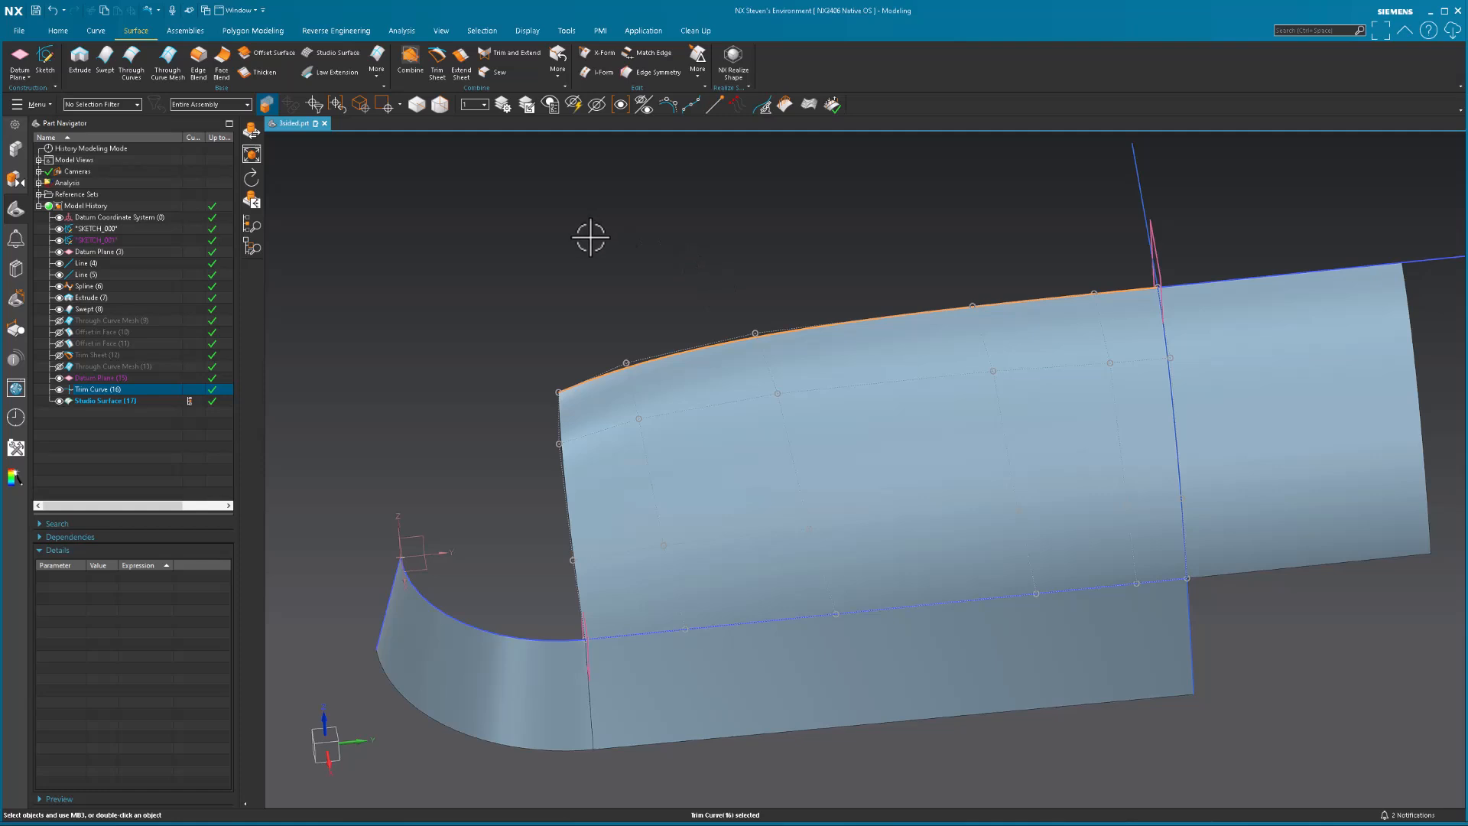
pyautogui.click(675, 103)
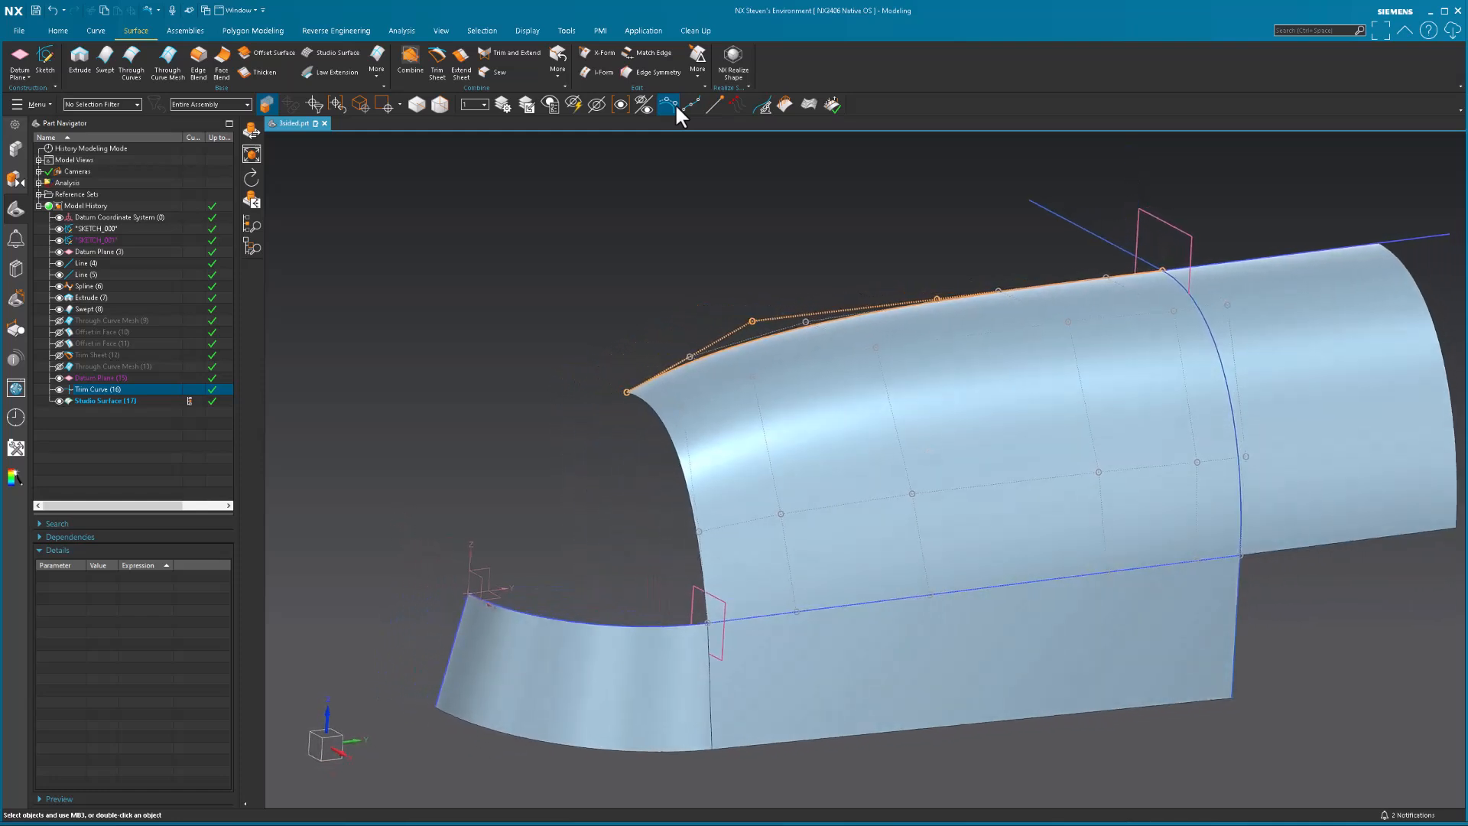
# Step: Reopen the new studio surface for editing
pyautogui.click(849, 436)
pyautogui.doubleClick(844, 442)
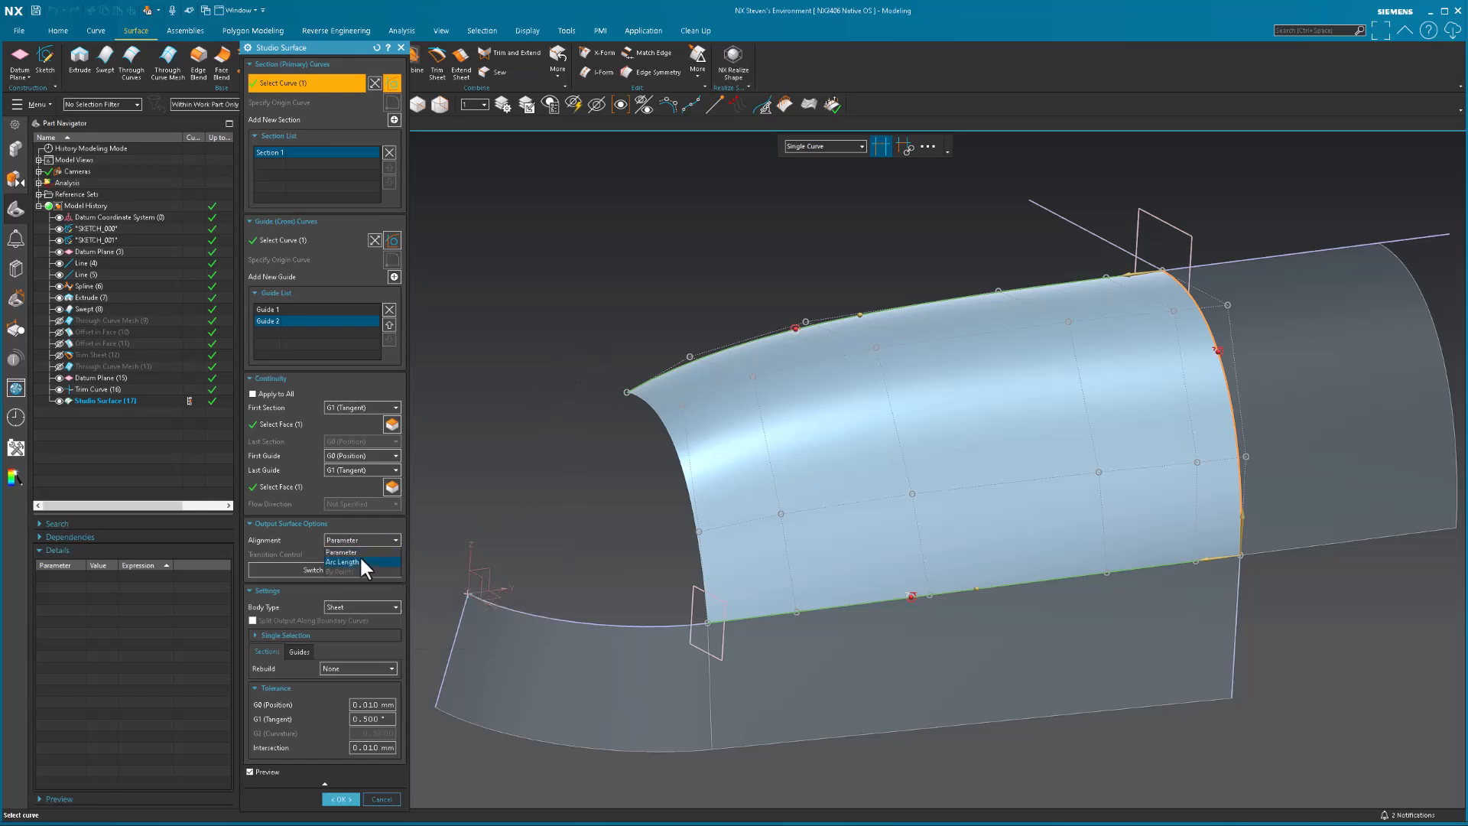
# Step: Try Arc Length alignment on the studio surface and return the alignment to Parameter
pyautogui.click(359, 562)
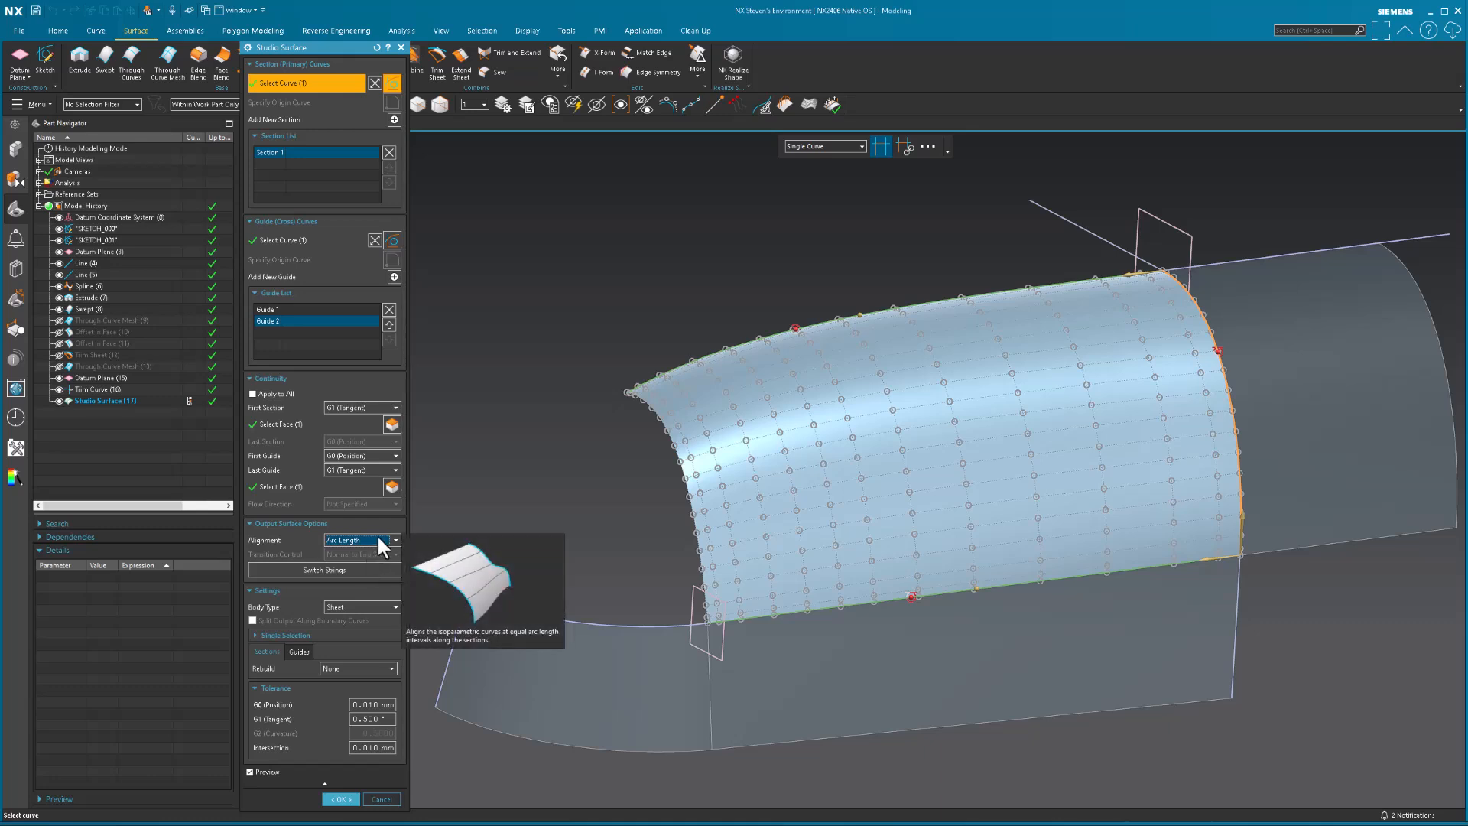
pyautogui.click(378, 537)
pyautogui.click(367, 549)
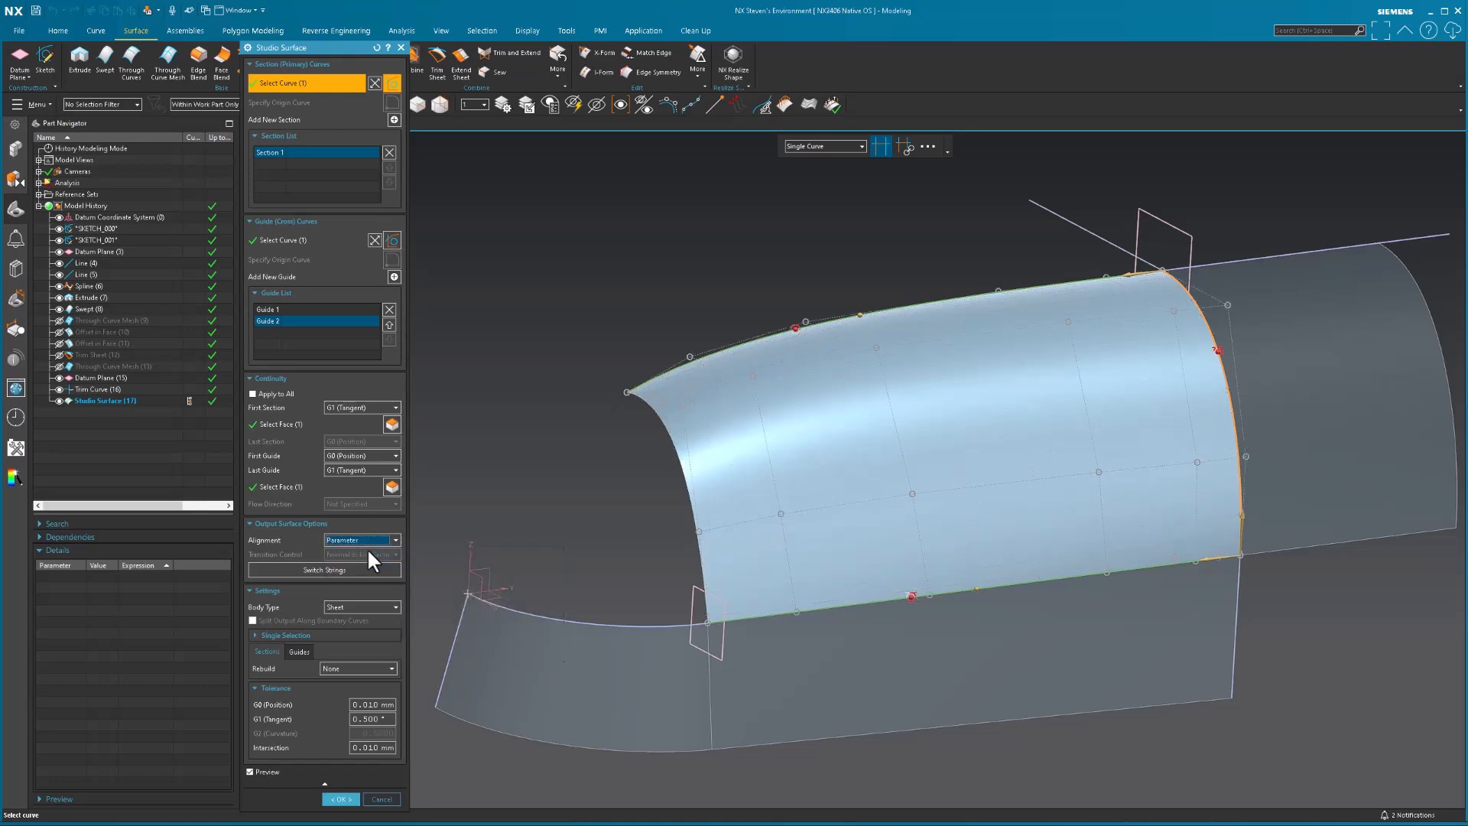
# Step: Switch the studio surface's section and guide strings with Switch Strings and accept the edit
pyautogui.click(361, 571)
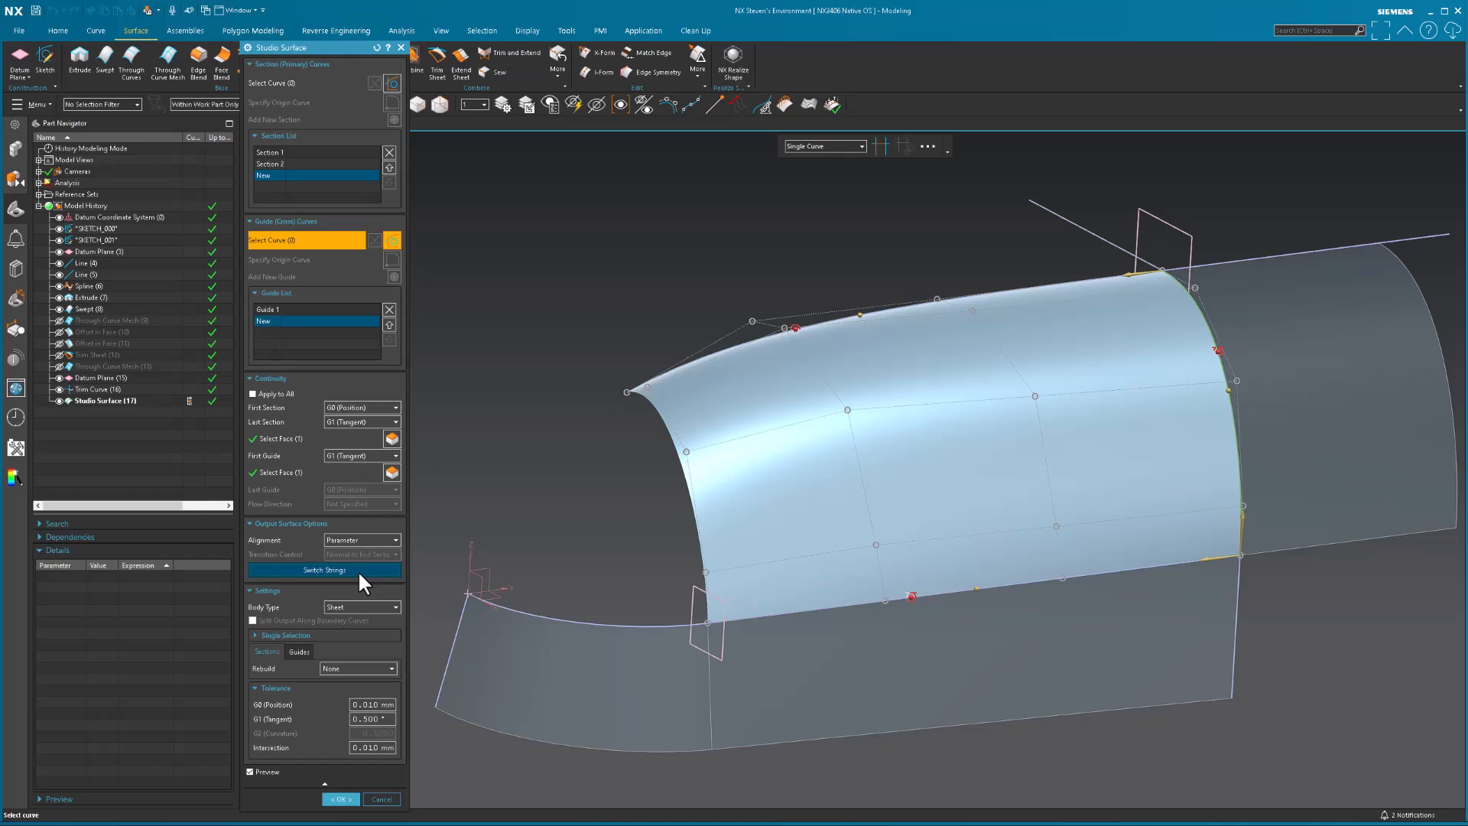
pyautogui.click(358, 571)
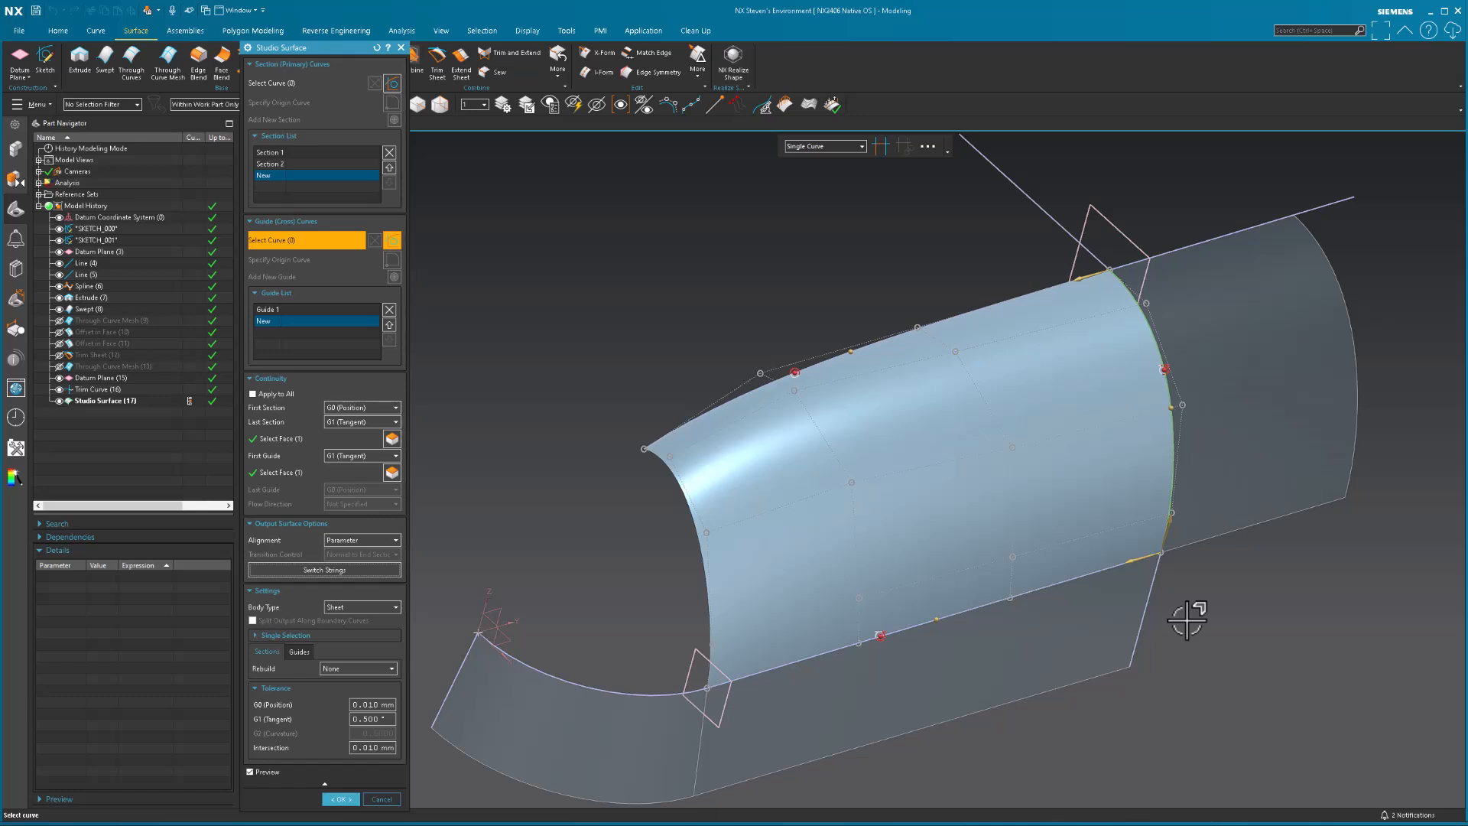
pyautogui.click(341, 799)
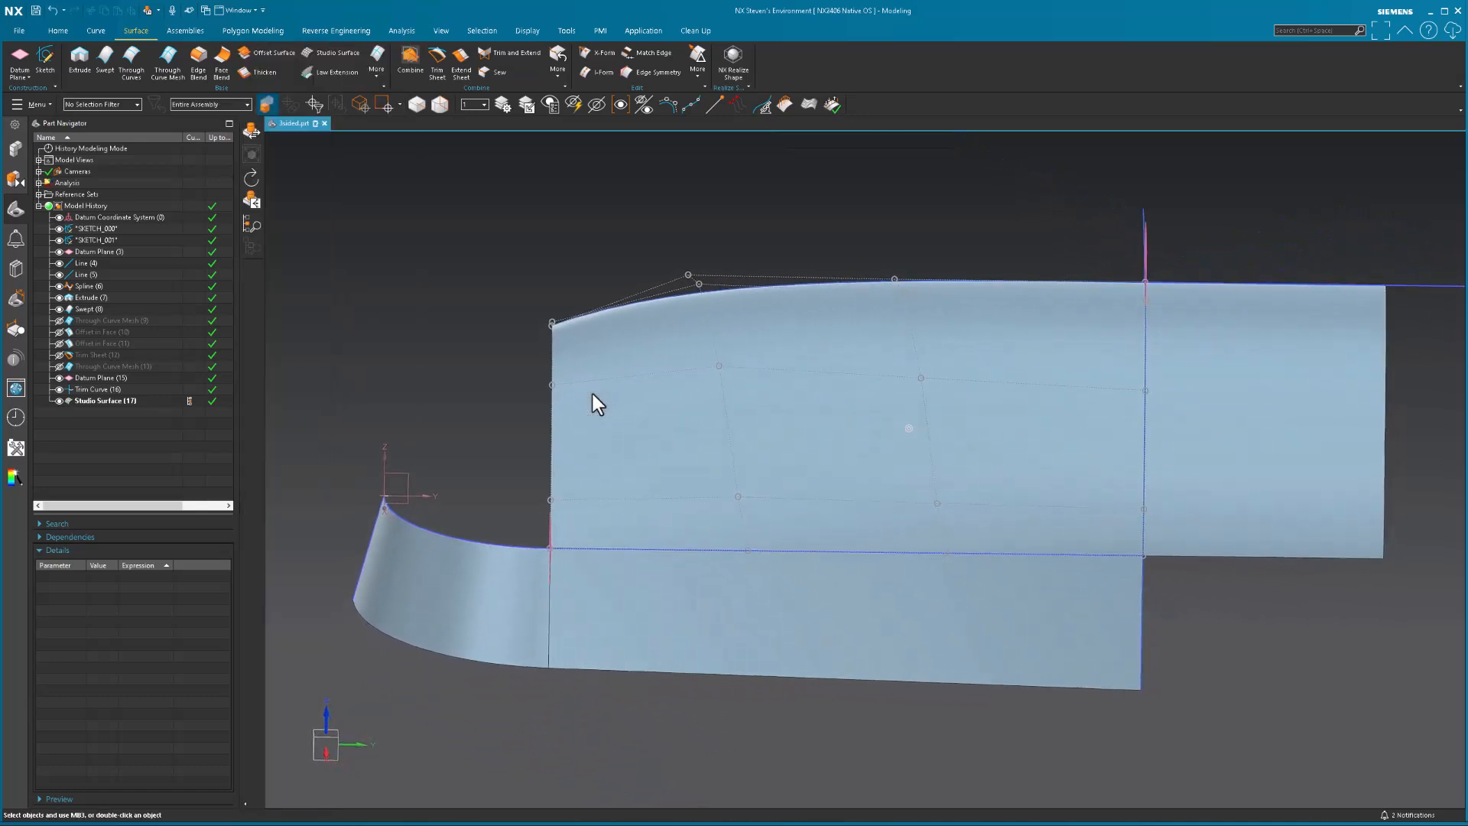
# Step: Toggle the trimmed profile curve's poles on and off to check them against the studio surface's upper edge
pyautogui.click(729, 269)
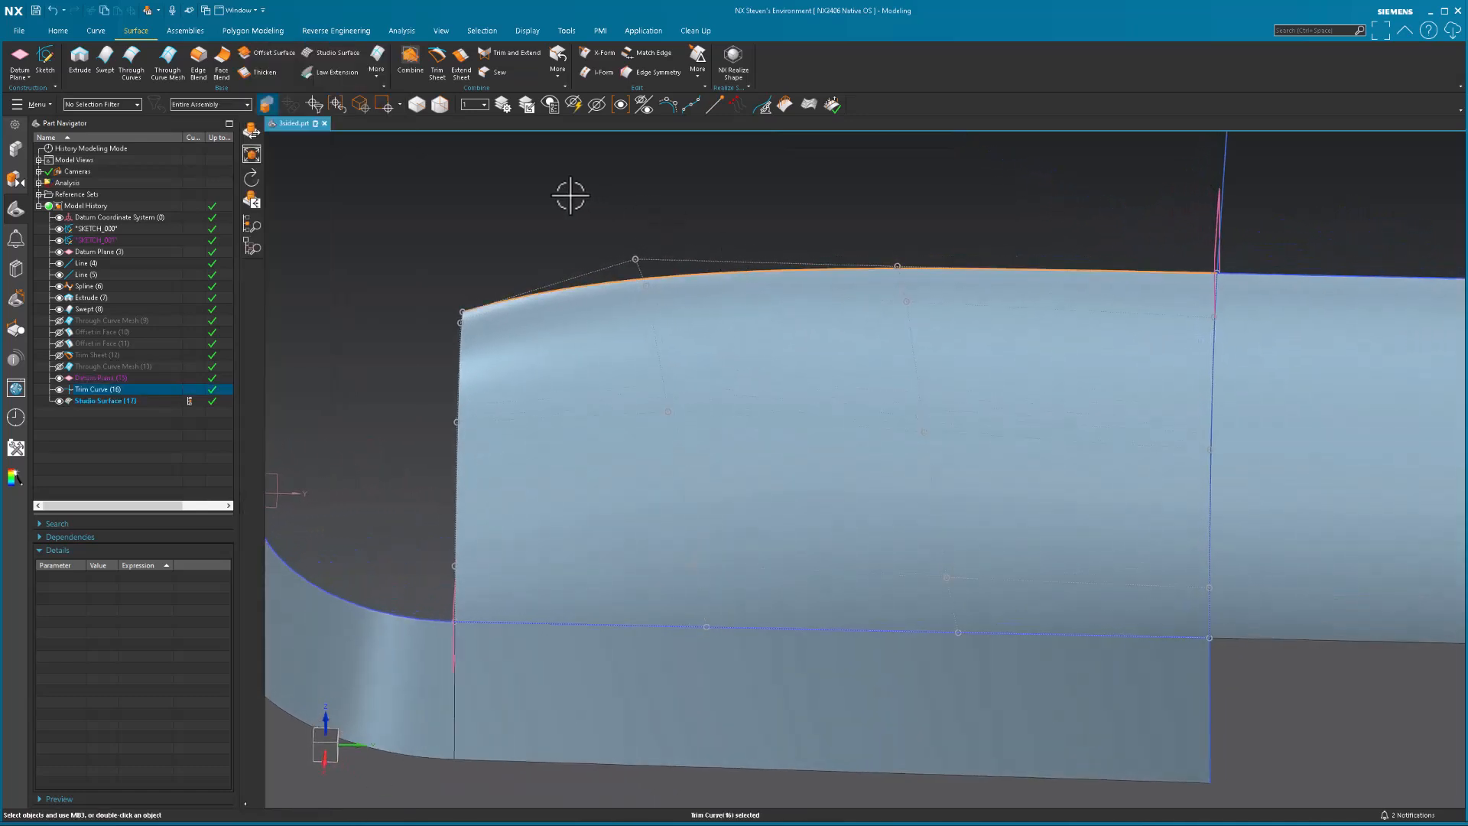
pyautogui.click(668, 103)
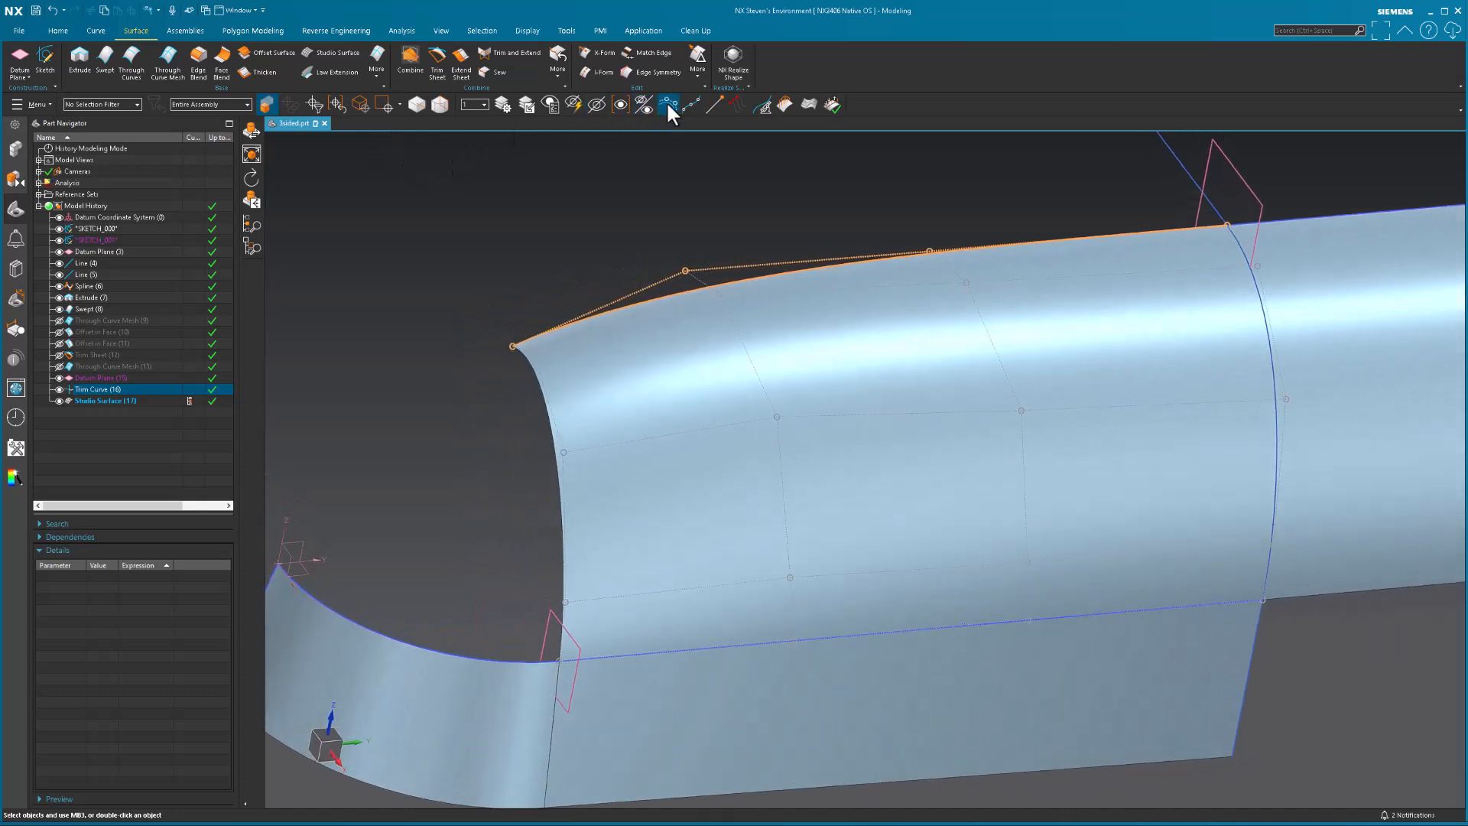
pyautogui.click(668, 104)
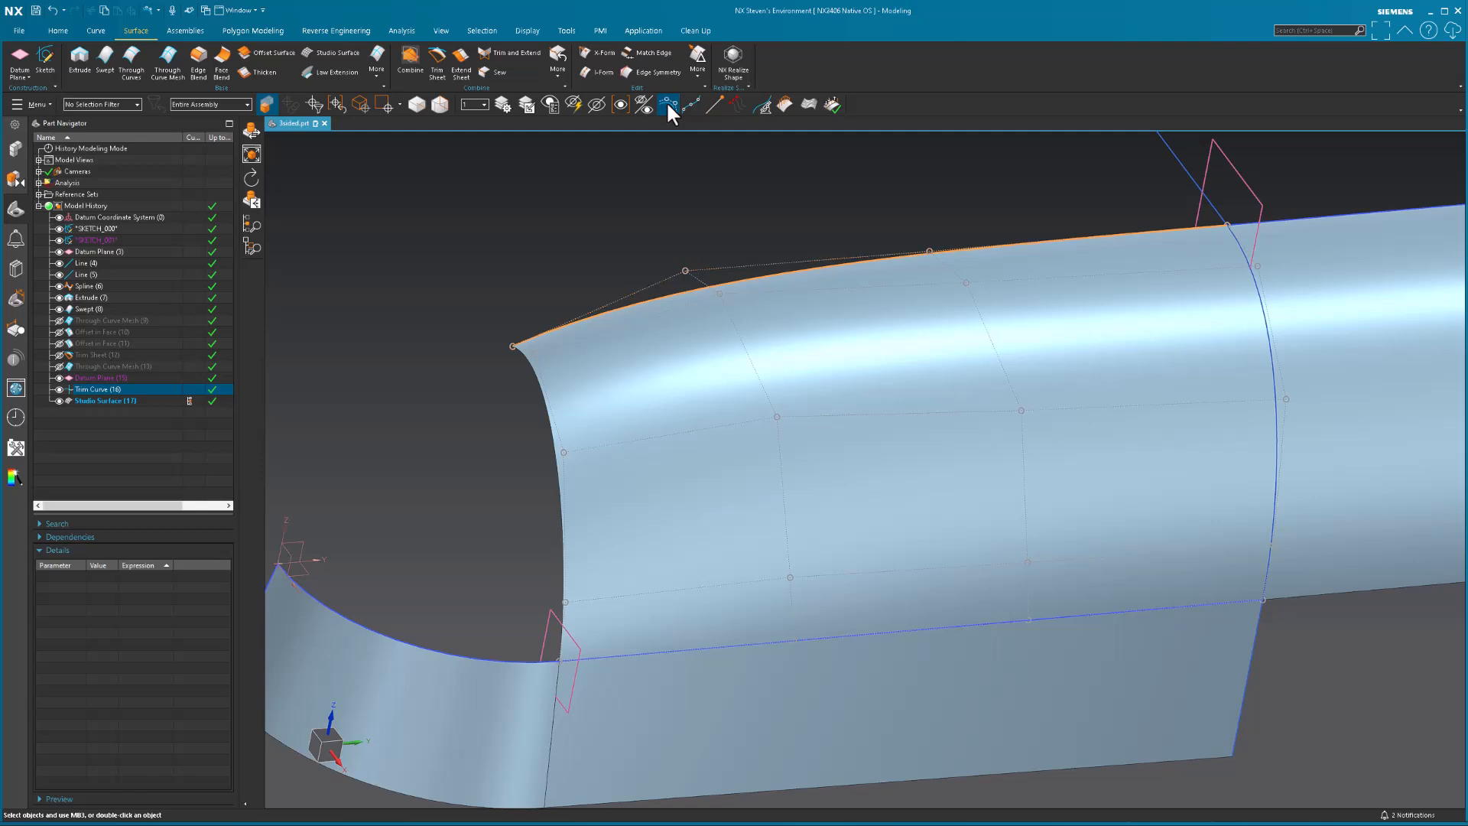
pyautogui.press('Escape')
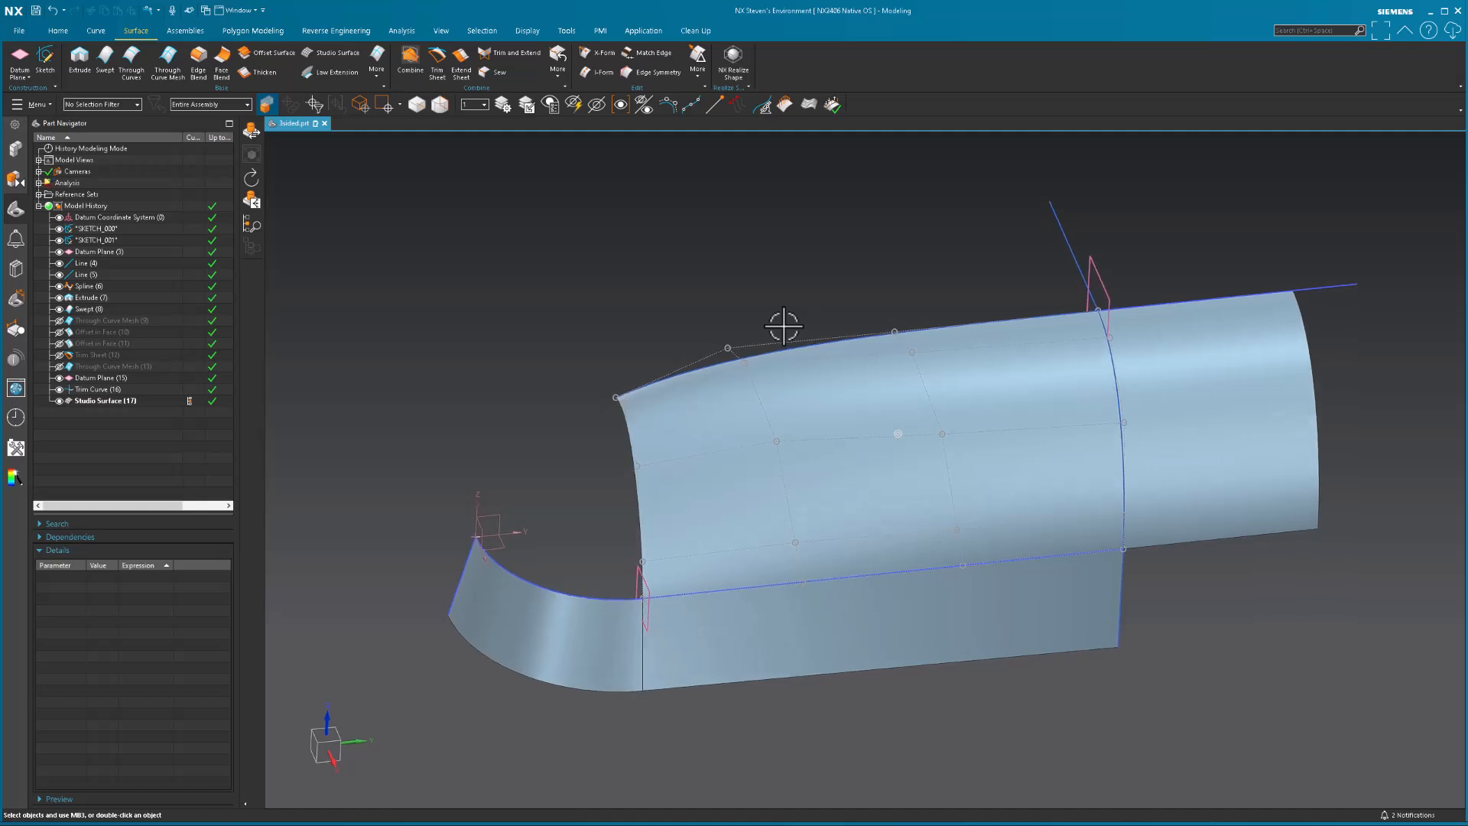
# Step: Display the poles of the rear section spline to compare them with the studio surface's rear pole row
pyautogui.scroll(3, 784, 326)
pyautogui.moveTo(784, 326)
pyautogui.mouseDown(button='middle')
pyautogui.moveTo(1323, 355)
pyautogui.moveTo(1132, 361)
pyautogui.moveTo(1149, 379)
pyautogui.mouseUp(button='middle')
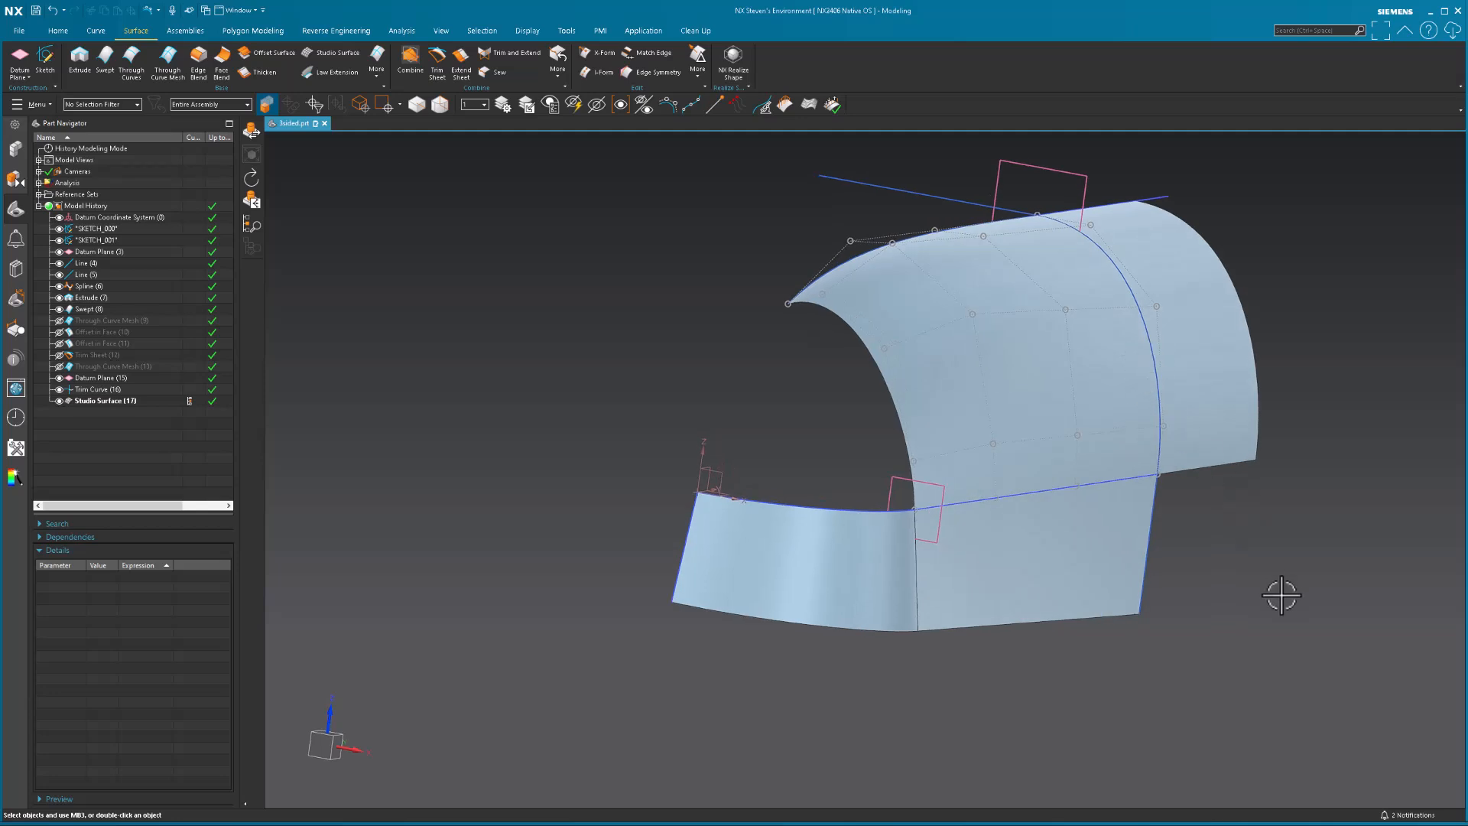
pyautogui.moveTo(1283, 595); pyautogui.dragTo(1284, 596, button='middle')
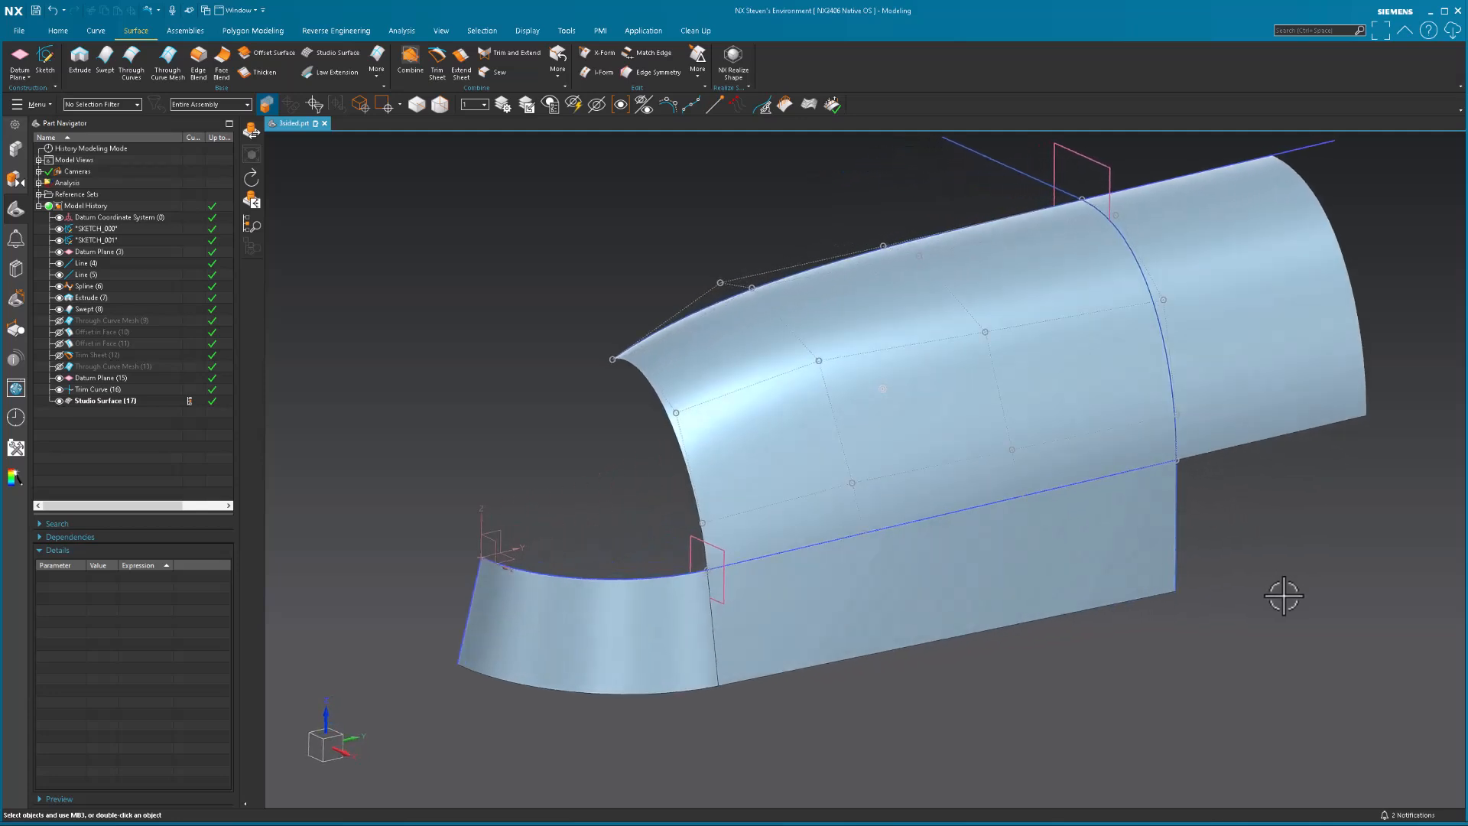
pyautogui.click(1162, 321)
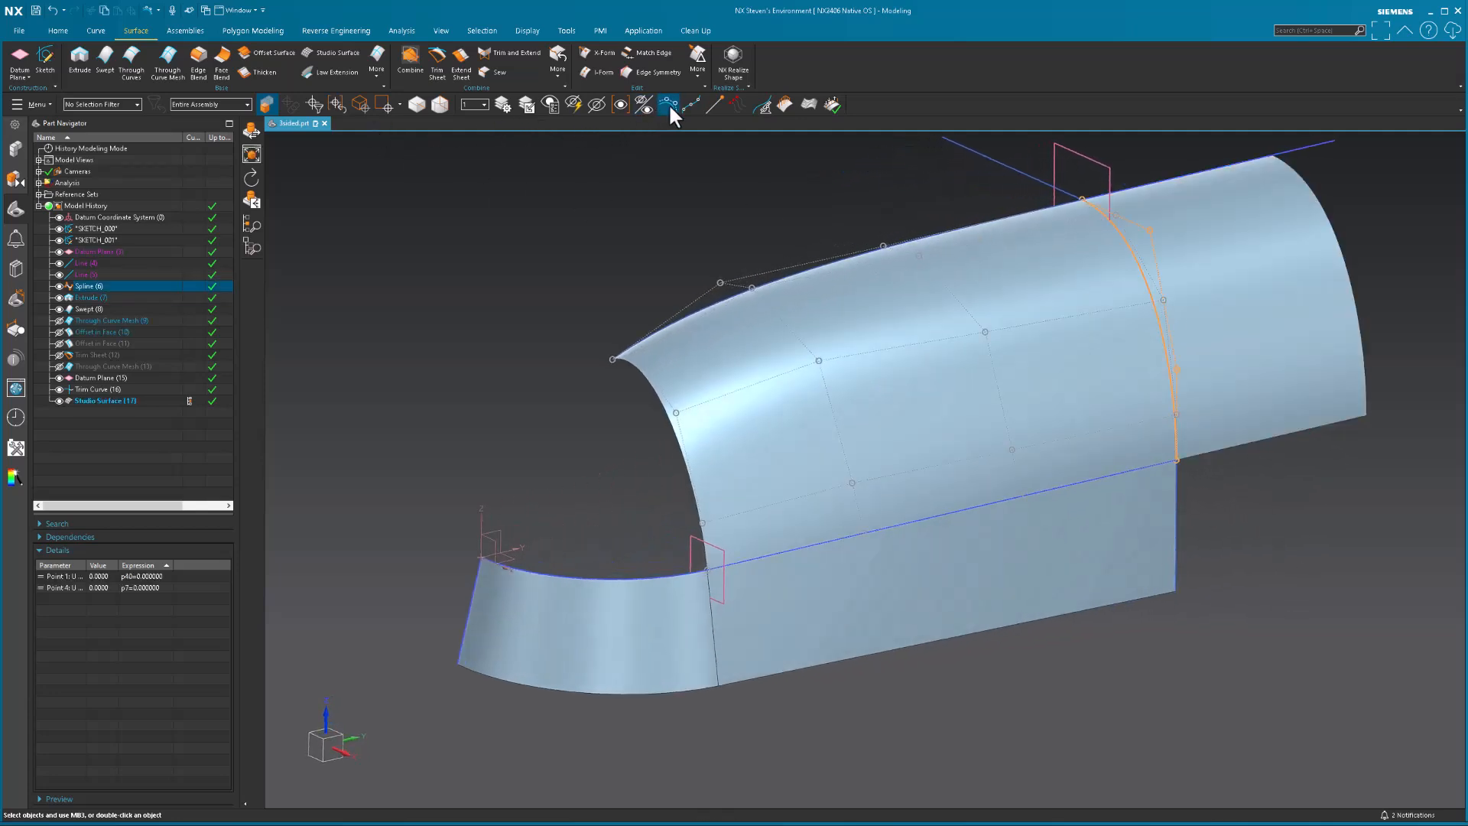
pyautogui.moveTo(727, 249)
pyautogui.mouseDown(button='middle')
pyautogui.moveTo(1053, 392)
pyautogui.moveTo(1020, 144)
pyautogui.moveTo(1026, 237)
pyautogui.moveTo(1090, 236)
pyautogui.moveTo(1170, 471)
pyautogui.moveTo(895, 380)
pyautogui.mouseUp(button='middle')
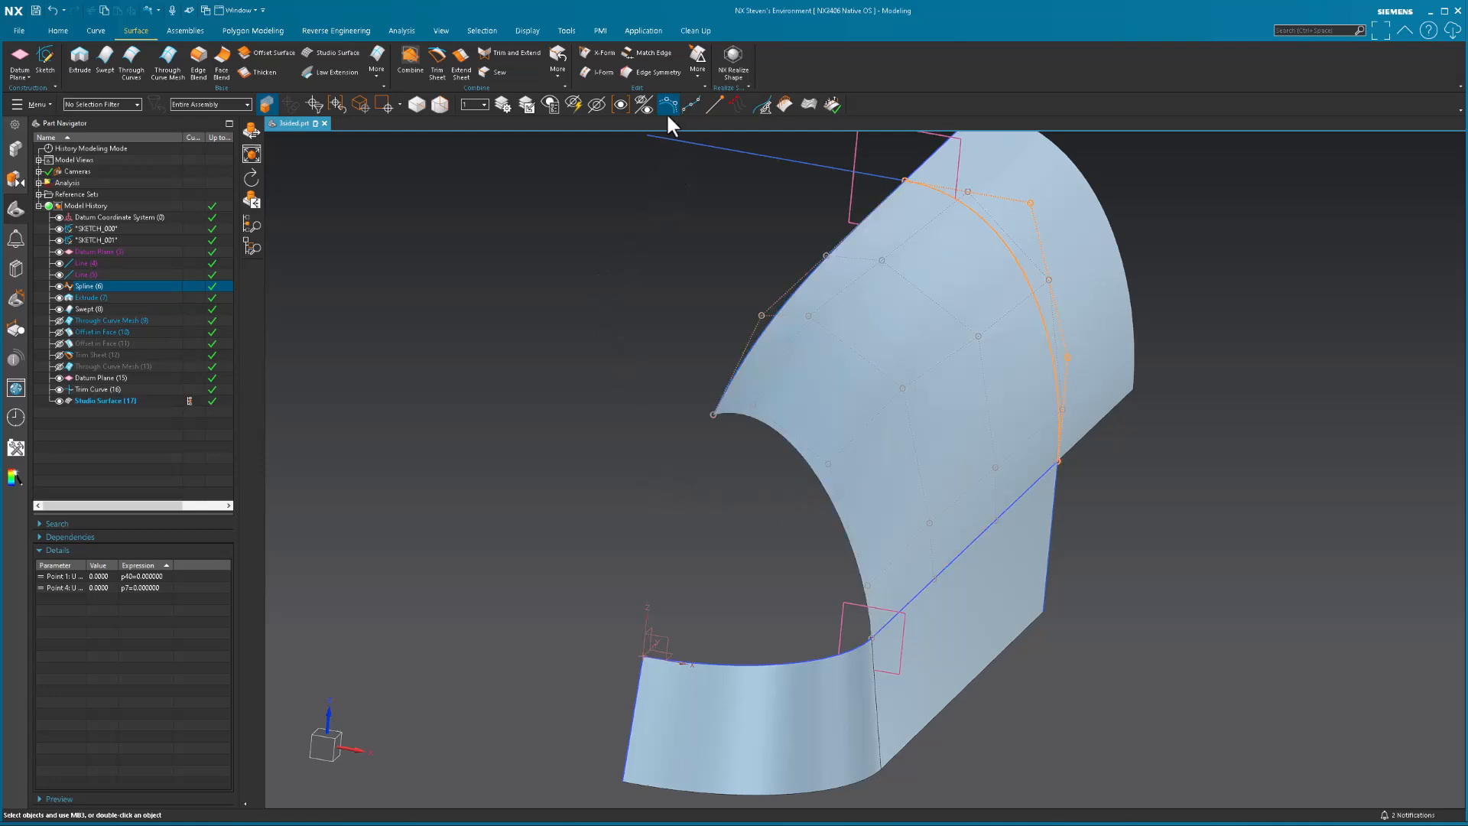
pyautogui.press('Escape')
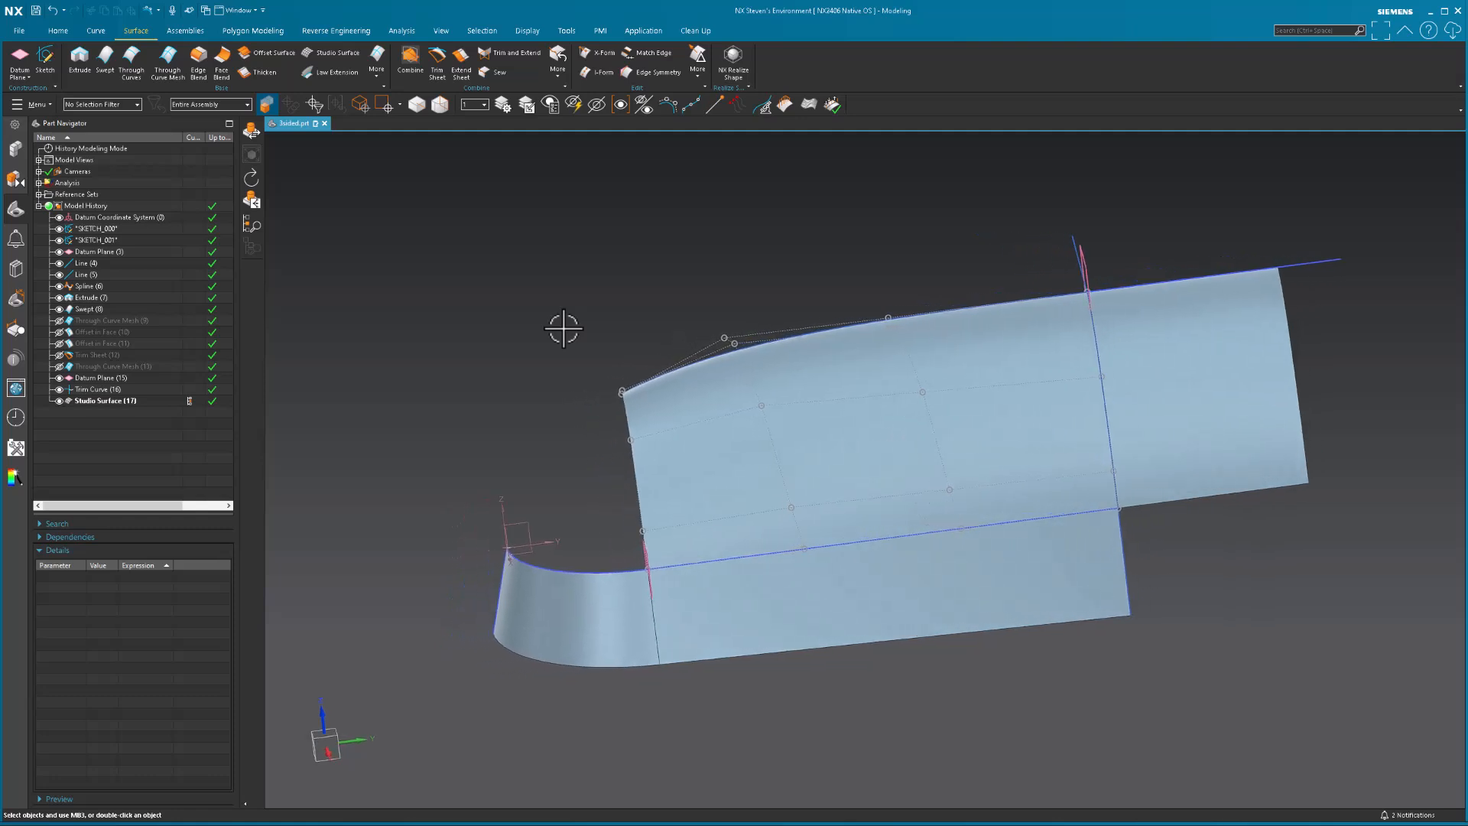
# Step: Hide the Trim Curve (16) feature, leaving the full nose profile curve available at the open front end
pyautogui.moveTo(563, 328); pyautogui.dragTo(823, 318, button='middle')
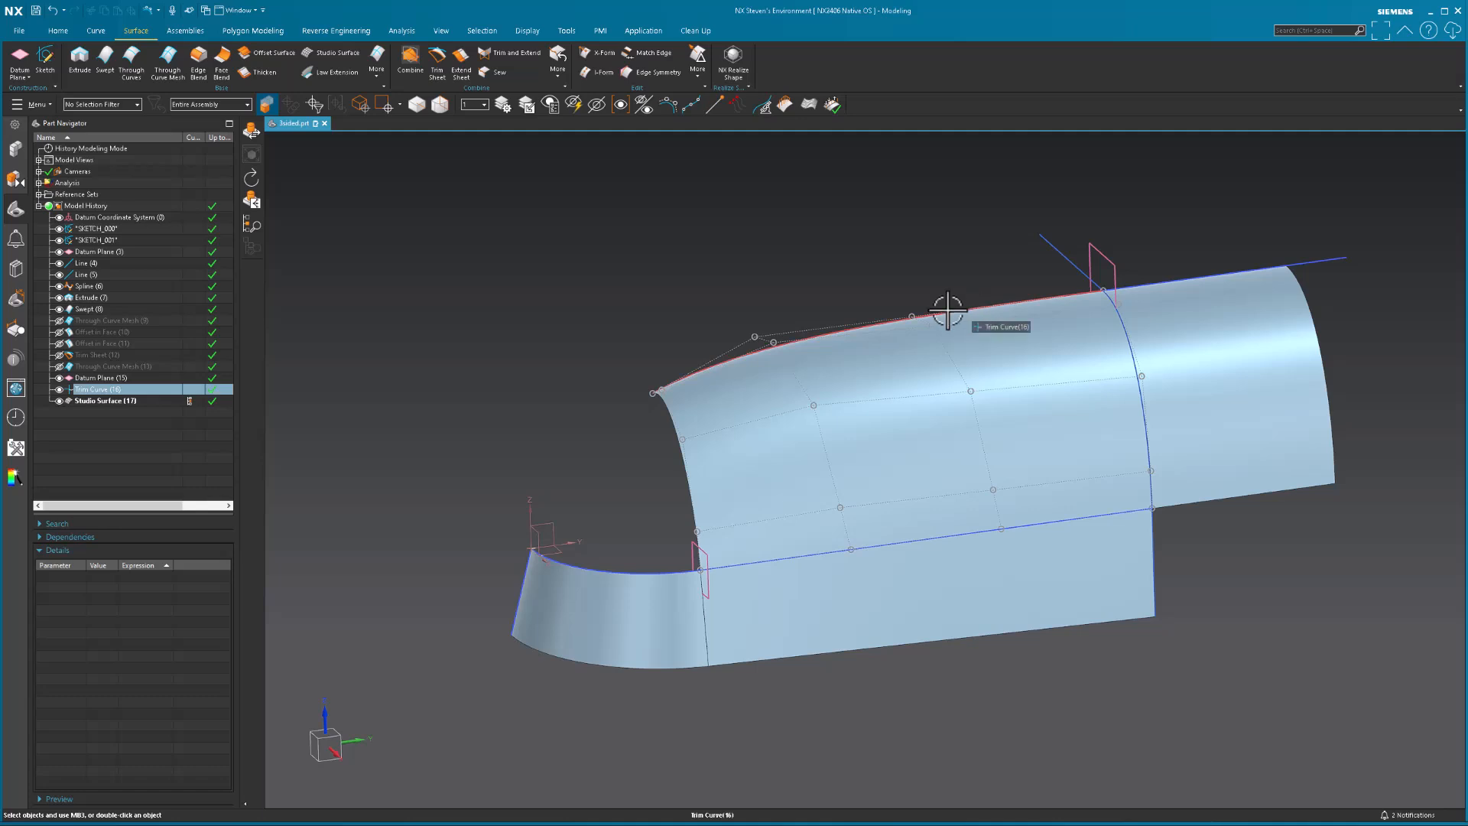
pyautogui.rightClick(76, 389)
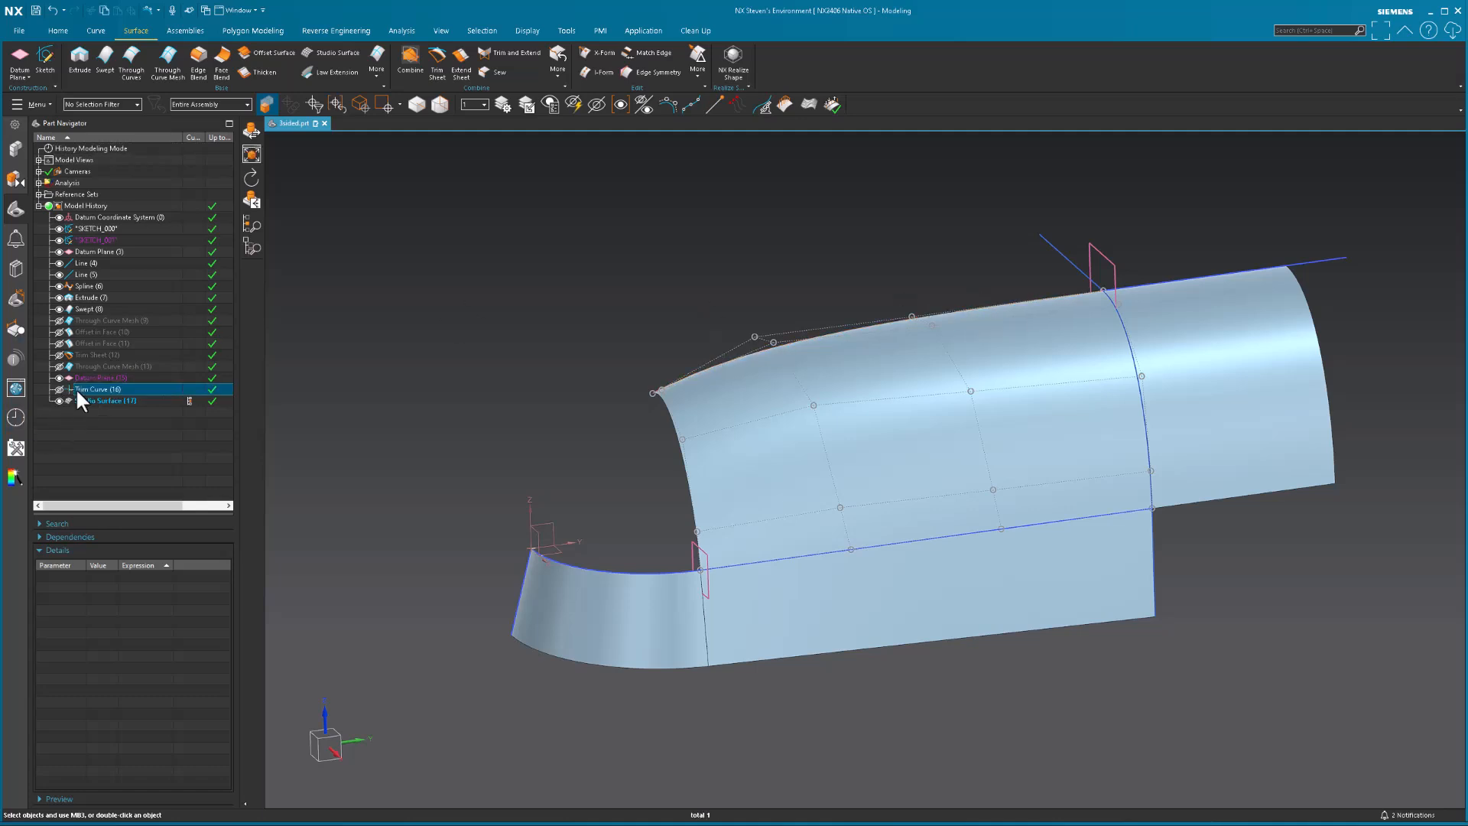
pyautogui.click(127, 397)
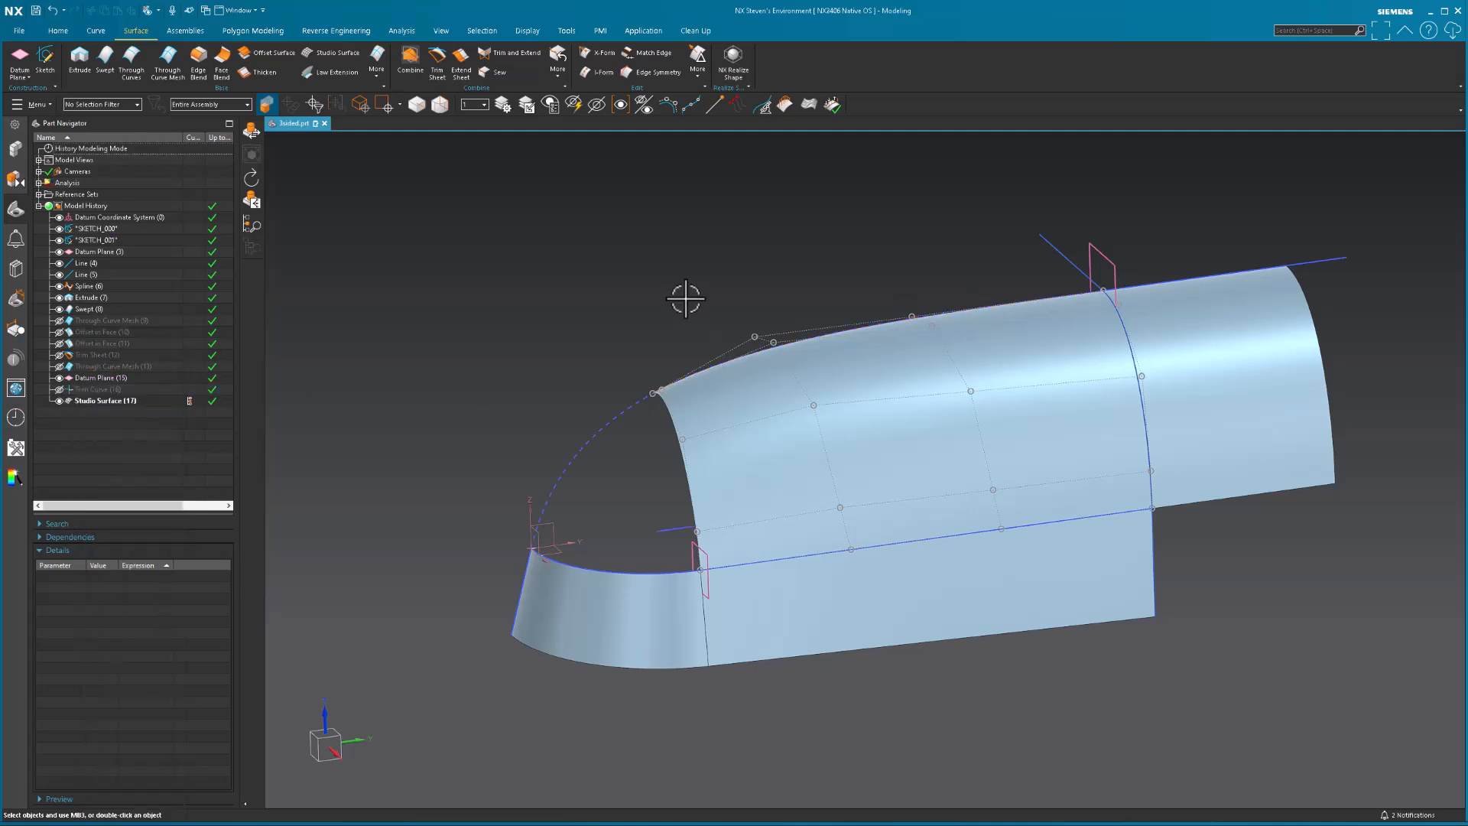
pyautogui.scroll(5, 686, 298)
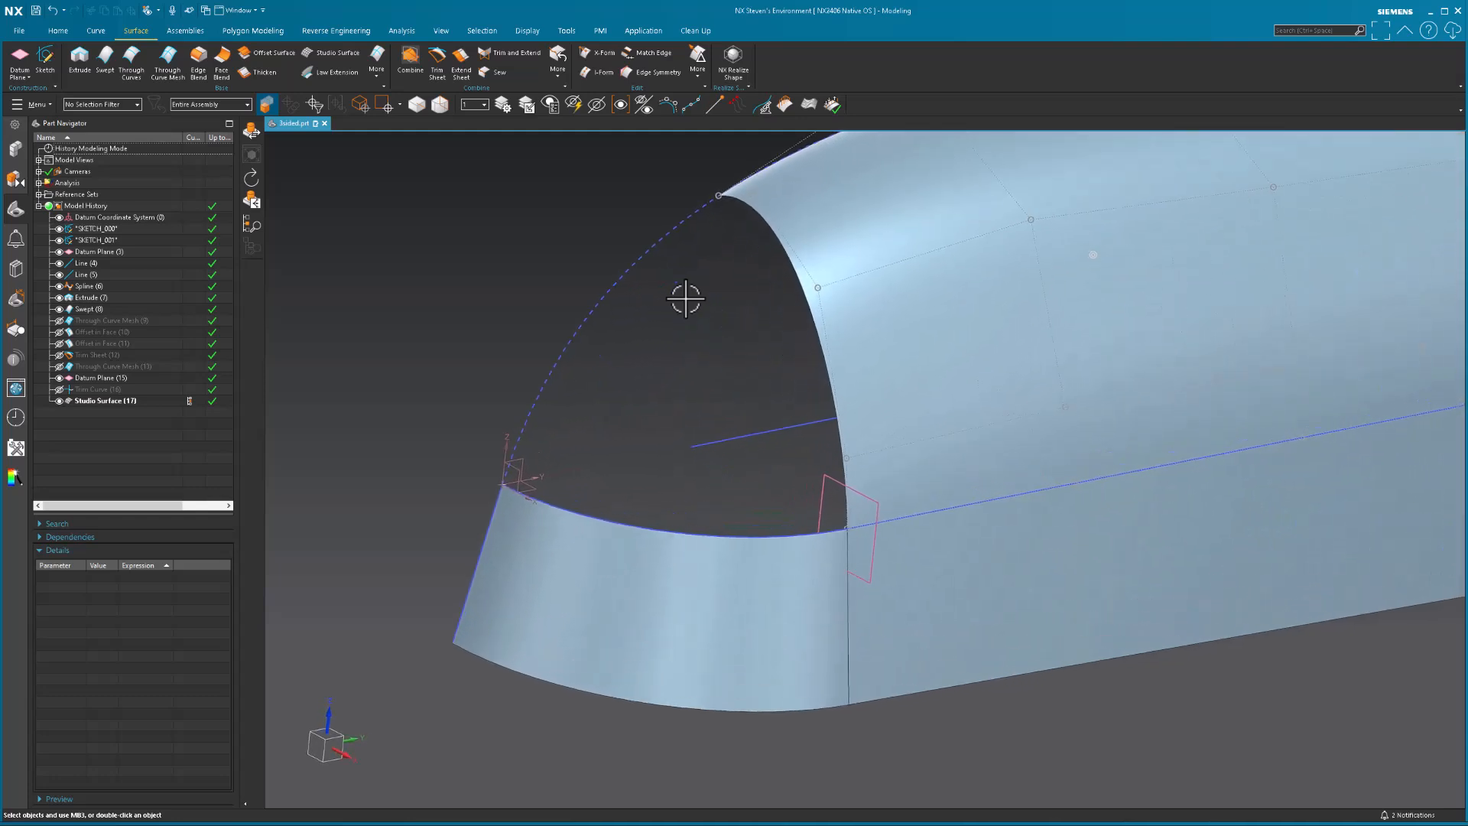
pyautogui.moveTo(699, 479); pyautogui.dragTo(711, 420, button='middle')
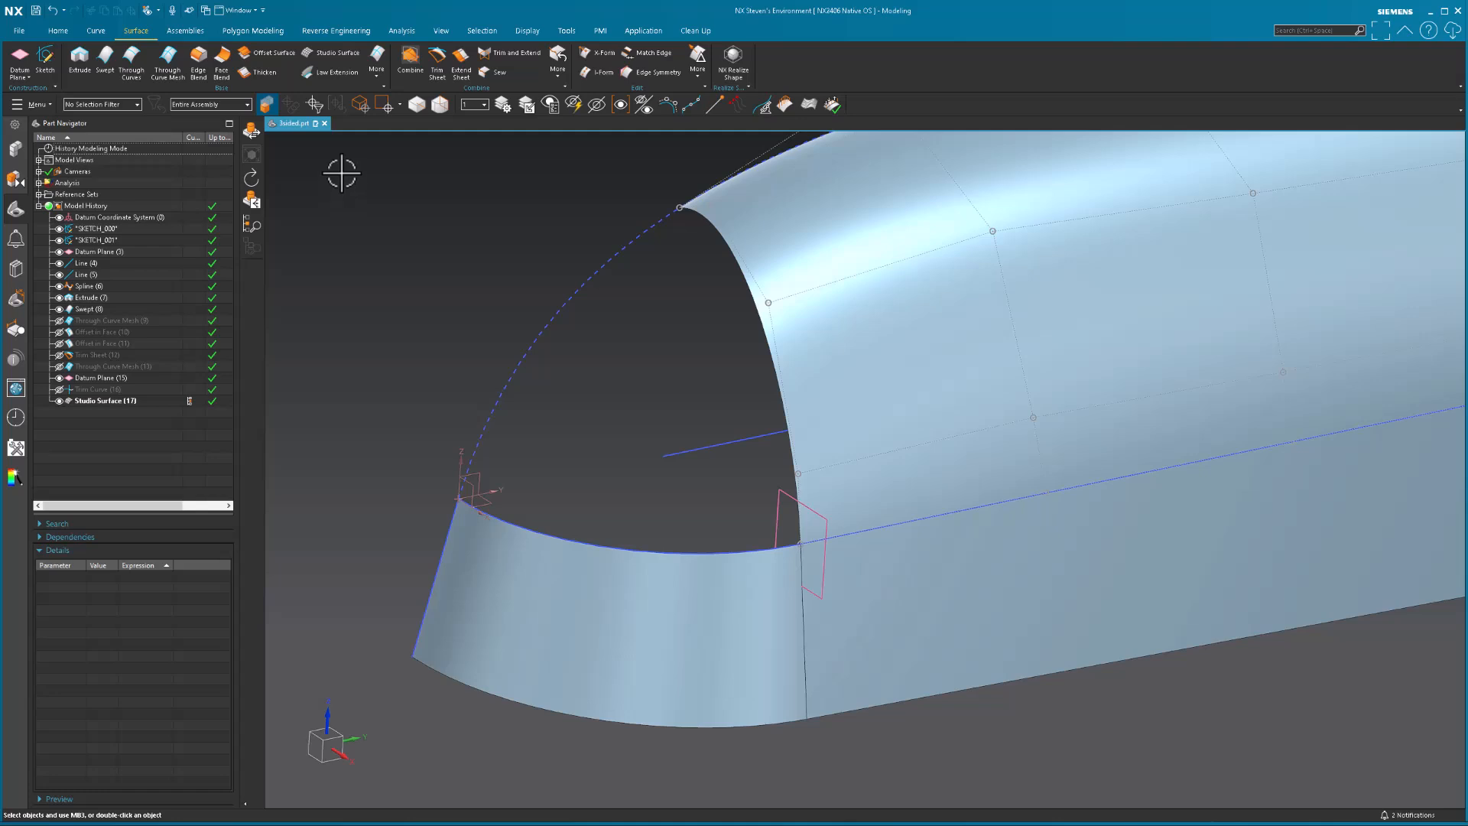
# Step: With the datum coordinate system hidden, start a Through Curve Mesh using the studio surface's front edge and the nose tip point as primary curves
pyautogui.click(166, 72)
pyautogui.click(59, 217)
pyautogui.moveTo(536, 490); pyautogui.dragTo(610, 496, button='middle')
pyautogui.click(782, 402)
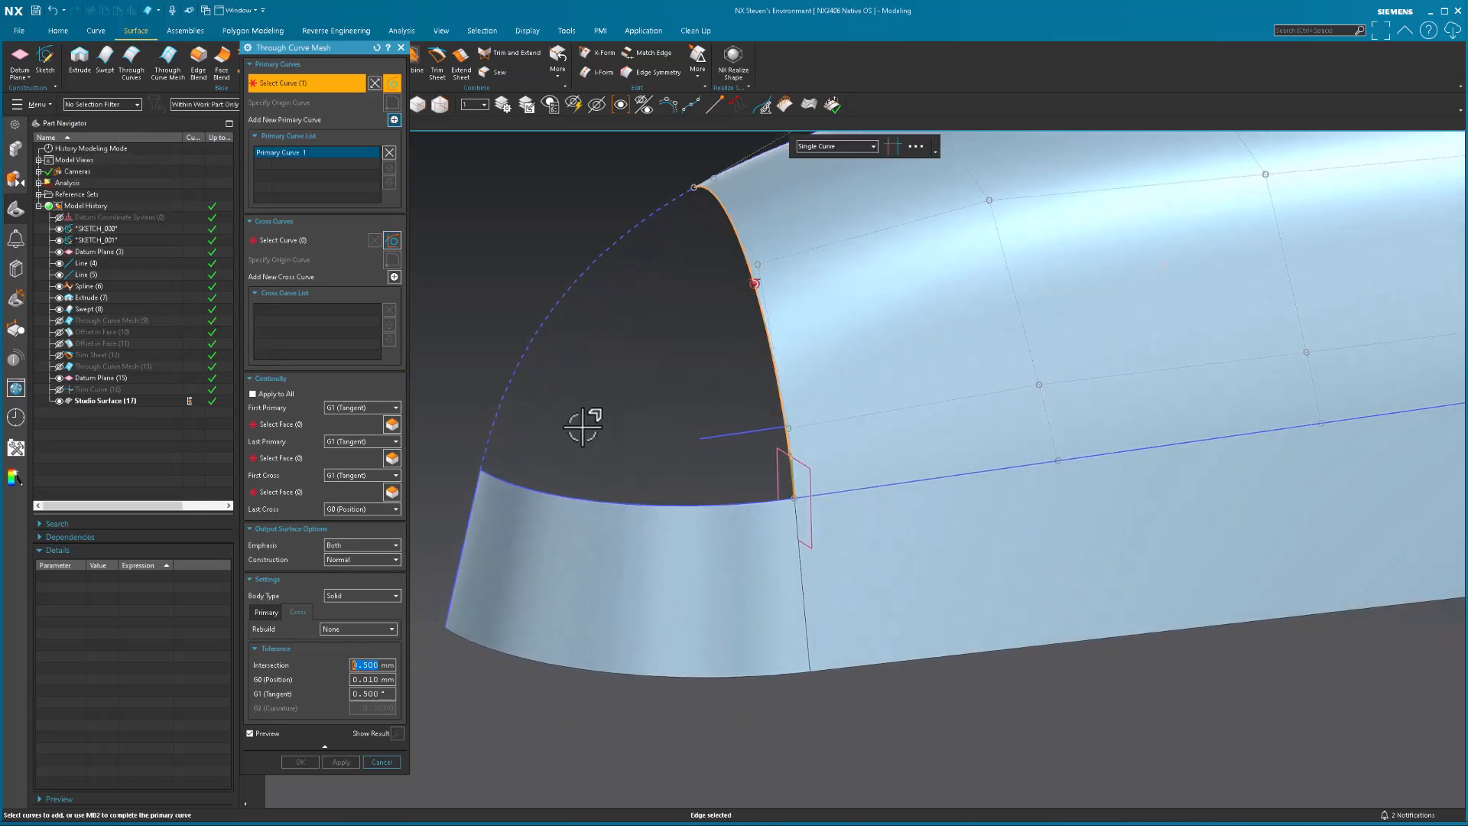
pyautogui.click(394, 120)
pyautogui.click(482, 469)
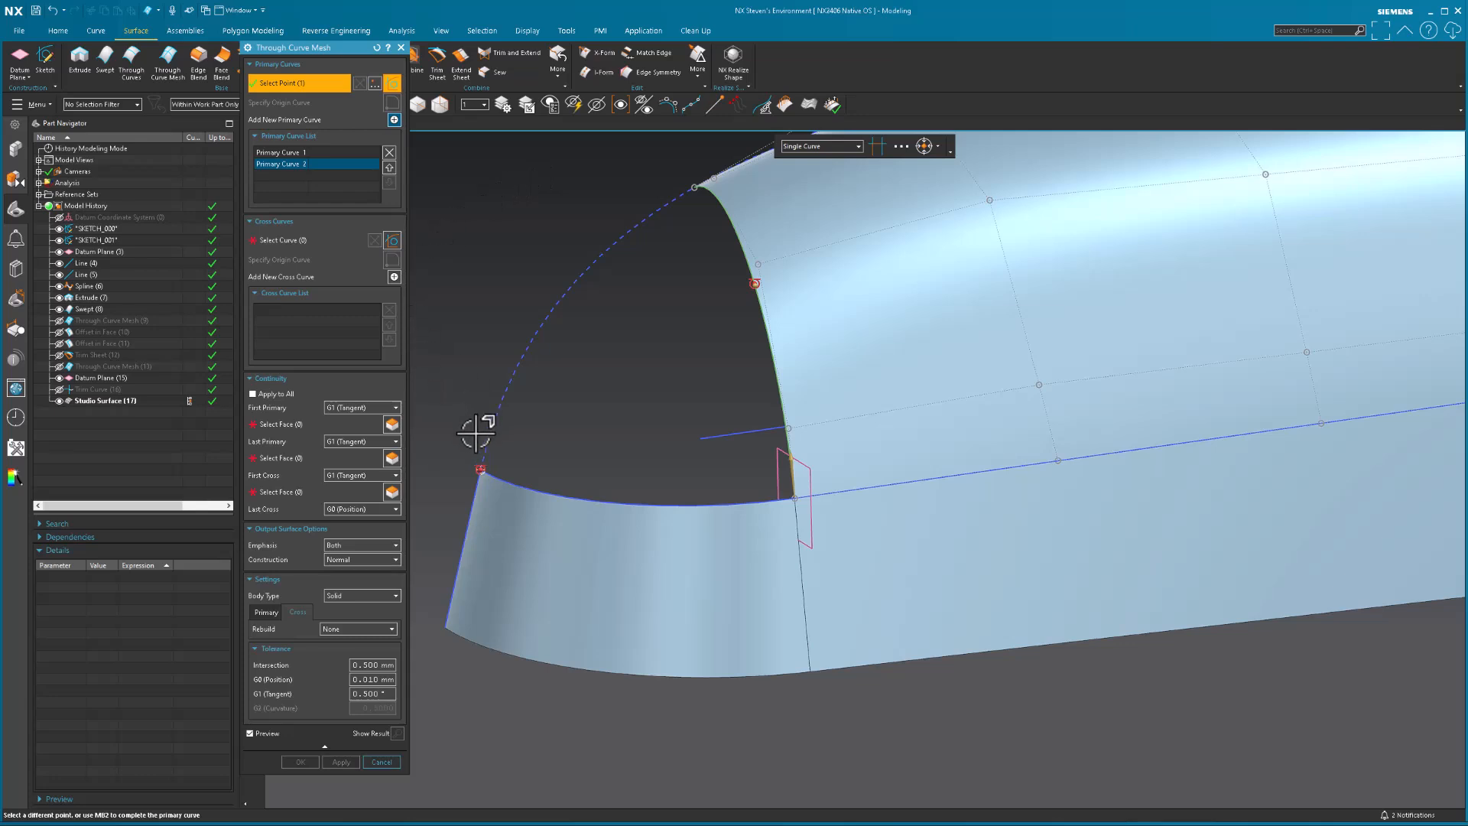
# Step: Set the mesh's Last Primary continuity to G0 (Position) and select the lower front arc and the nose profile spline as cross curves
pyautogui.click(351, 441)
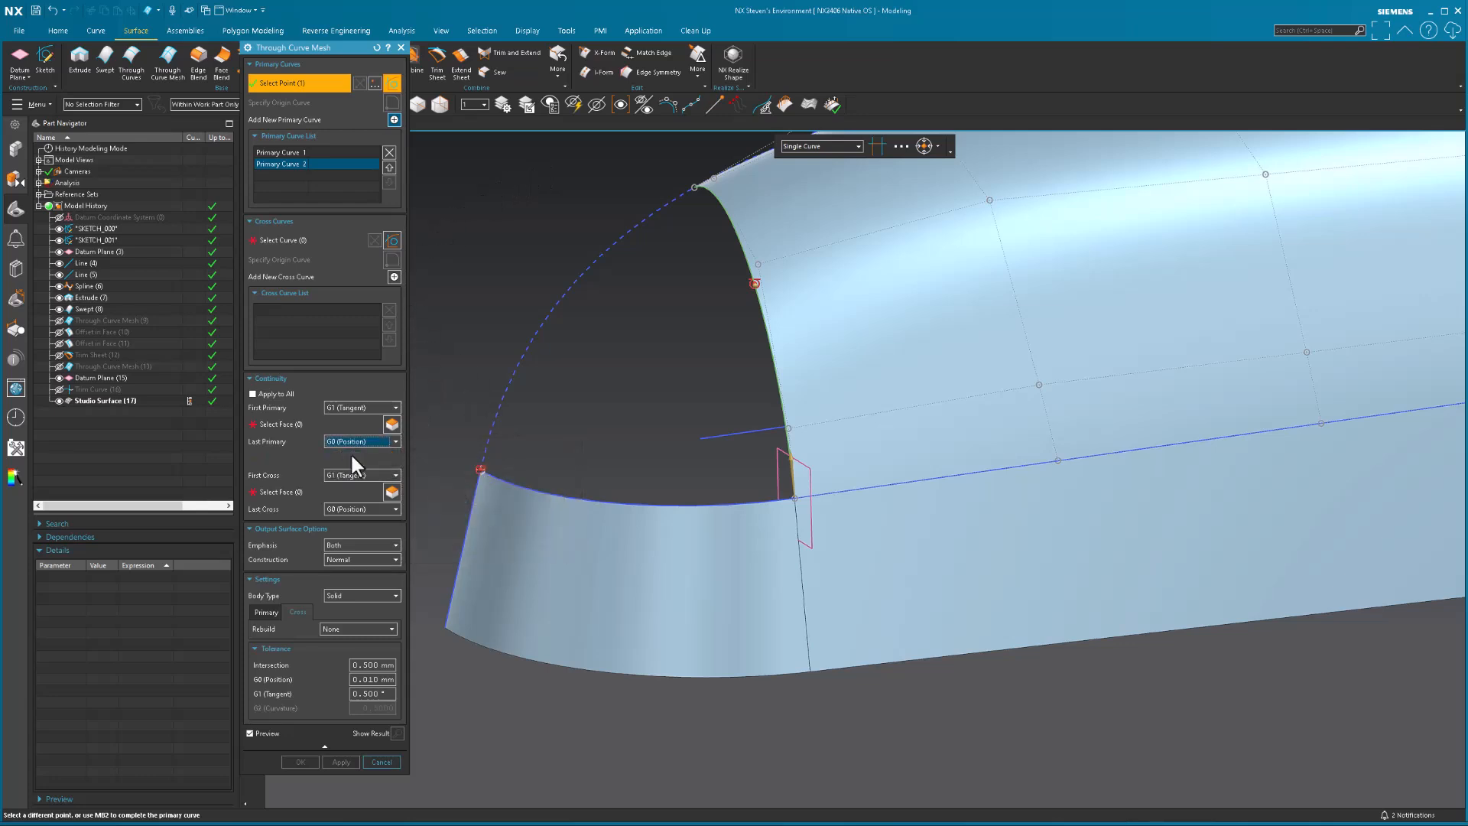
pyautogui.click(350, 452)
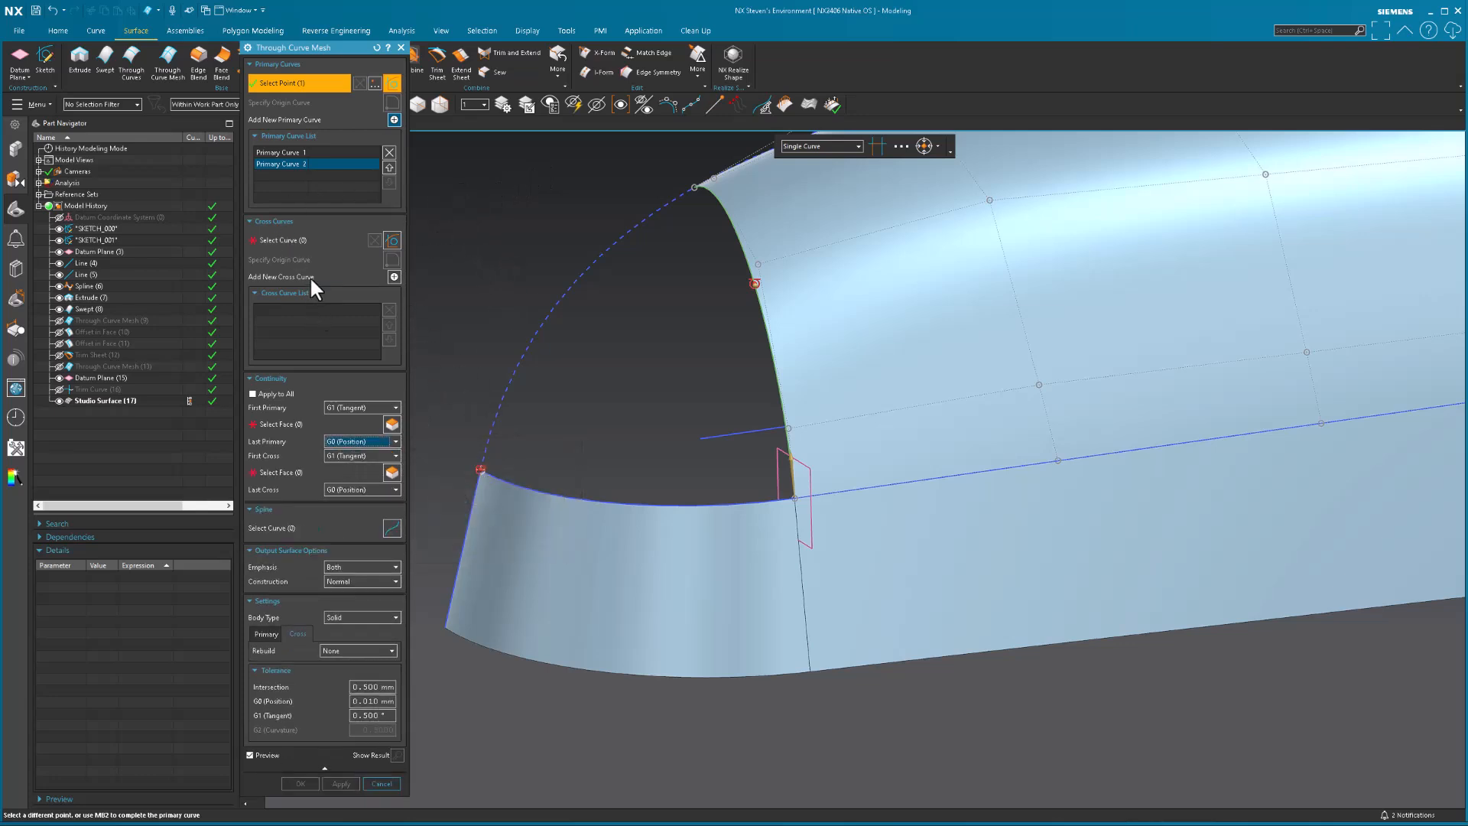
pyautogui.click(394, 276)
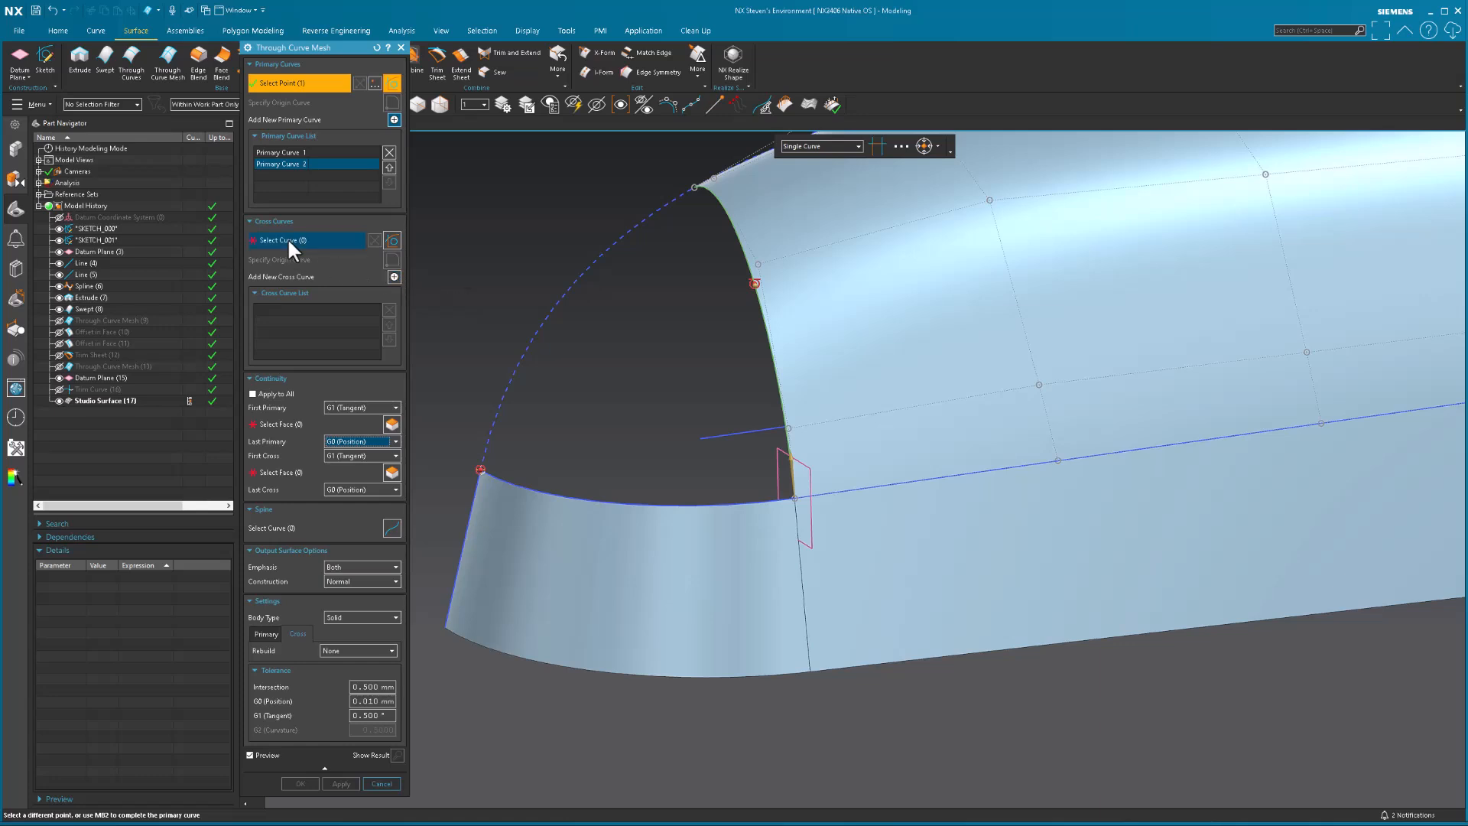
pyautogui.click(719, 505)
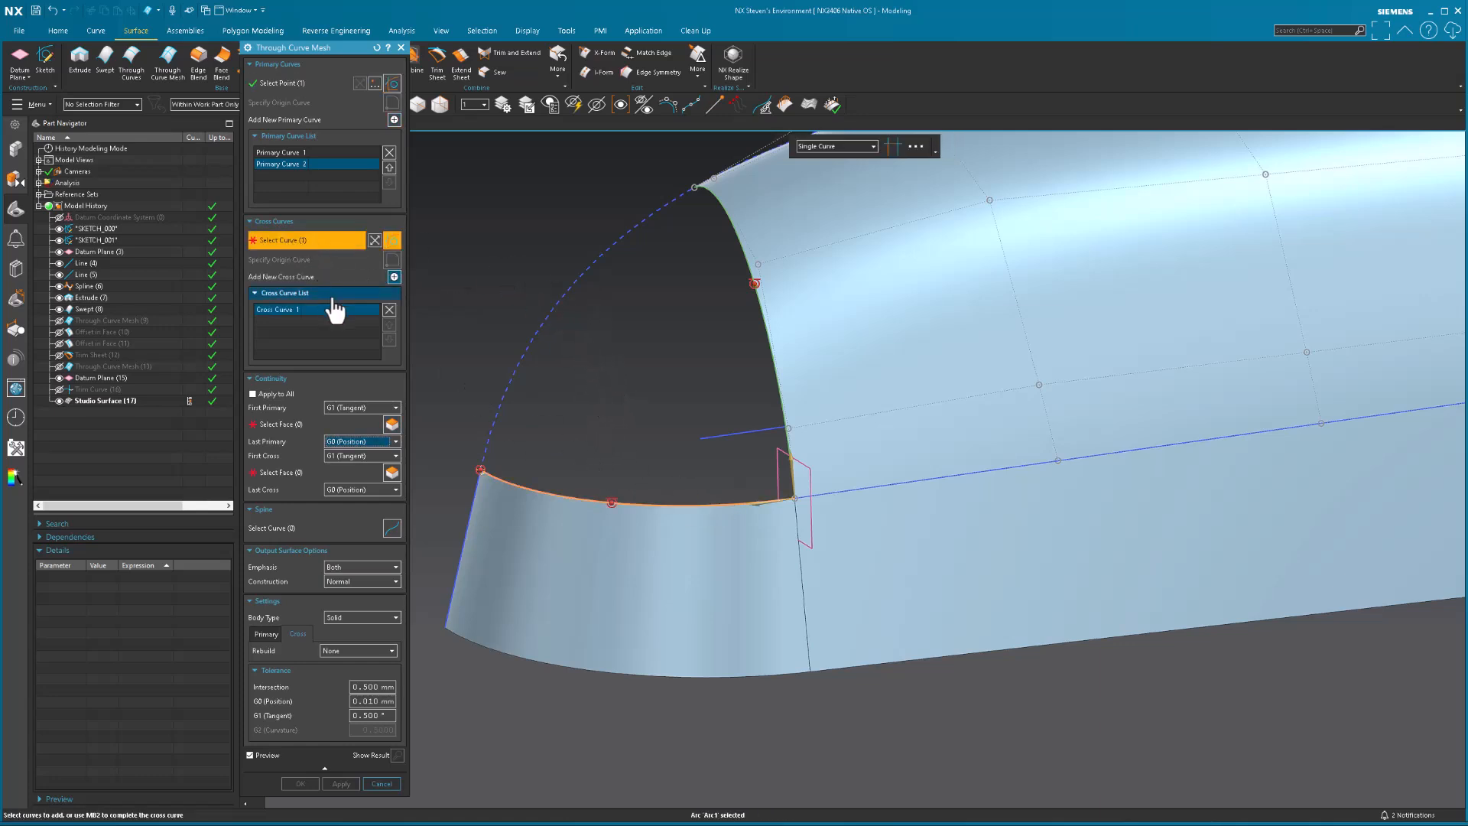
pyautogui.click(393, 275)
pyautogui.click(647, 218)
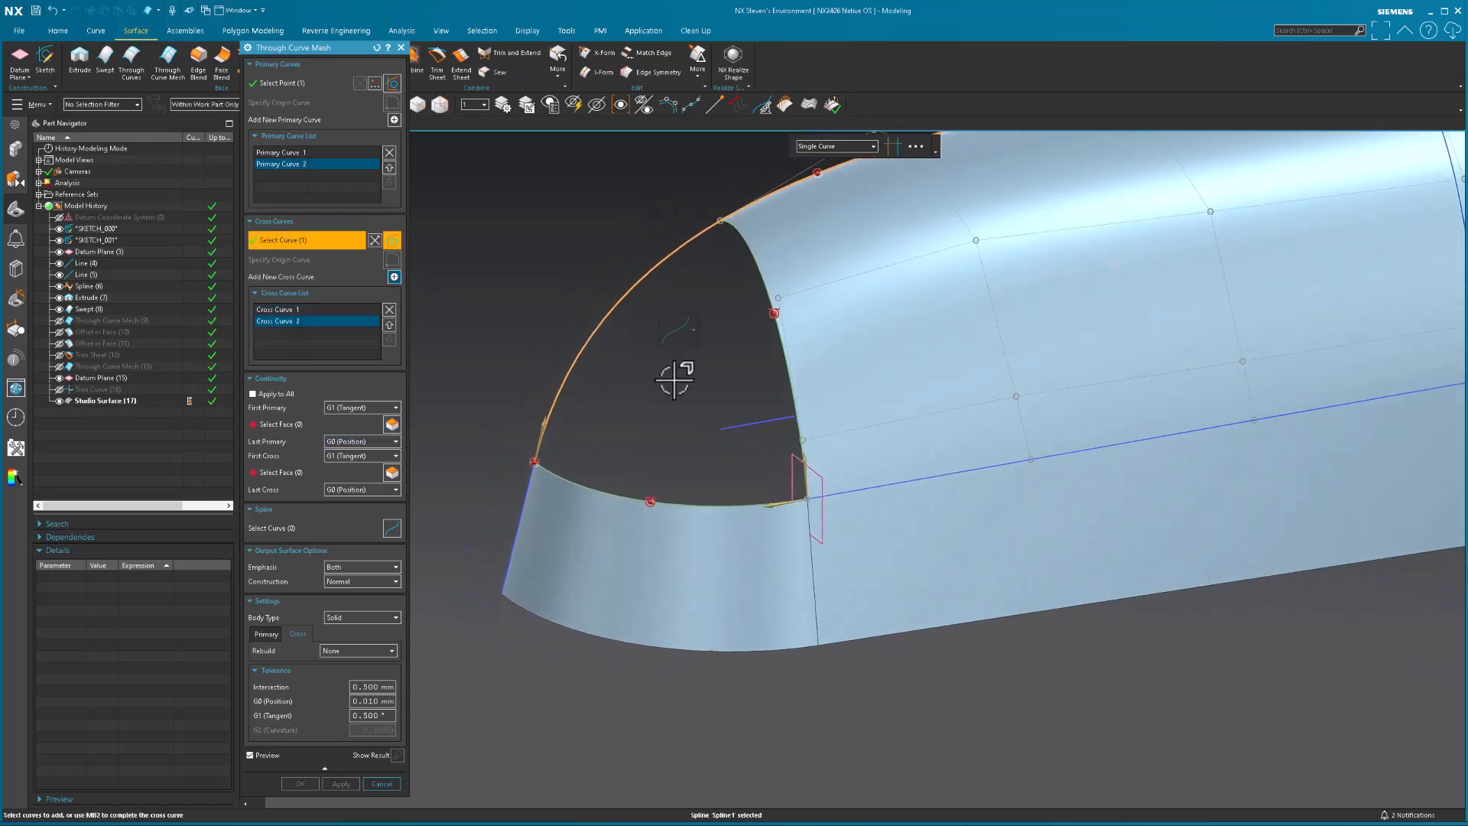
# Step: Assign the studio surface as the first primary tangent face and the lower side faces as first cross tangent faces, and create the mesh
pyautogui.click(281, 424)
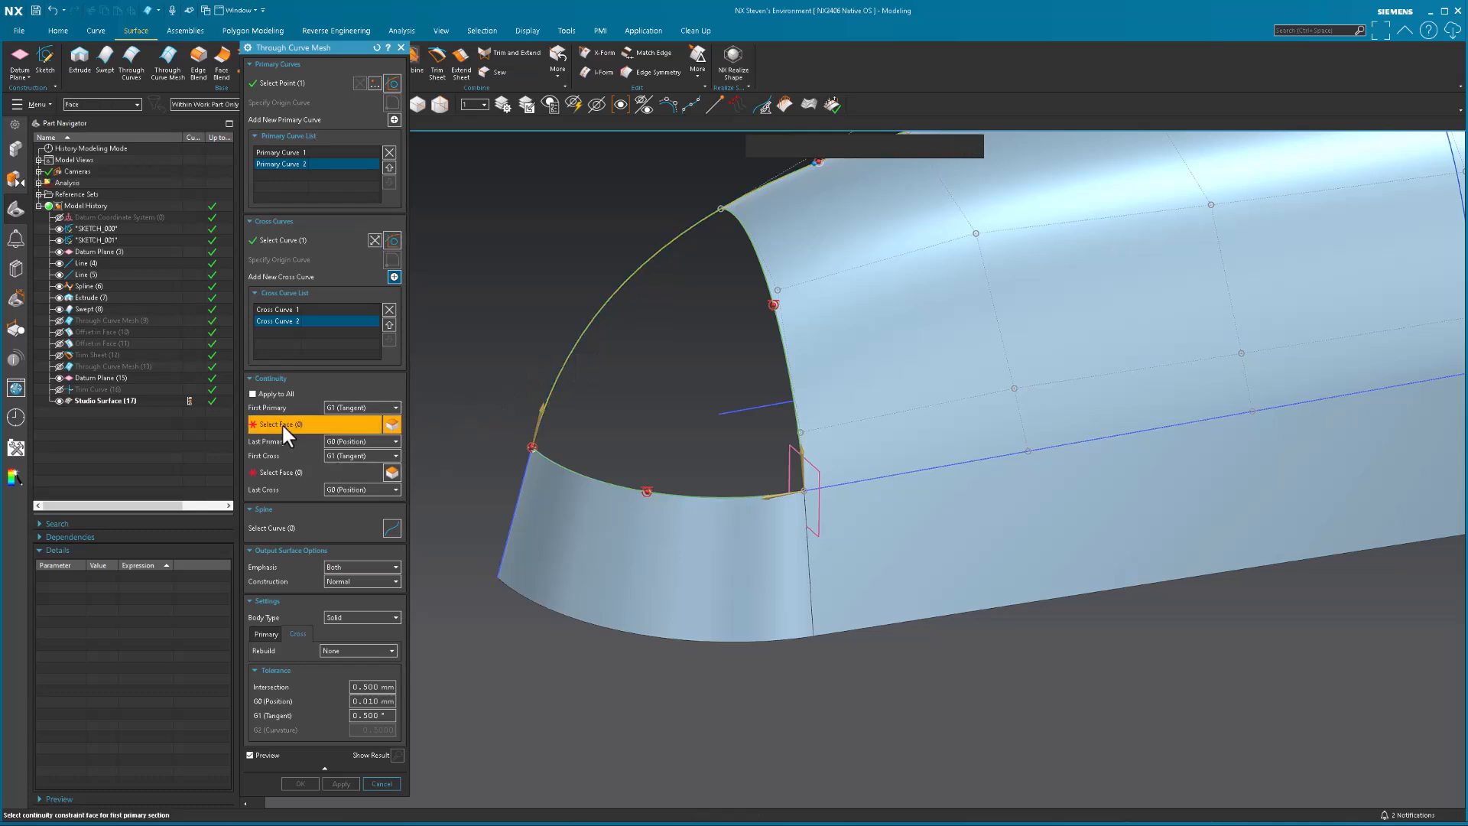
pyautogui.click(842, 347)
pyautogui.click(299, 472)
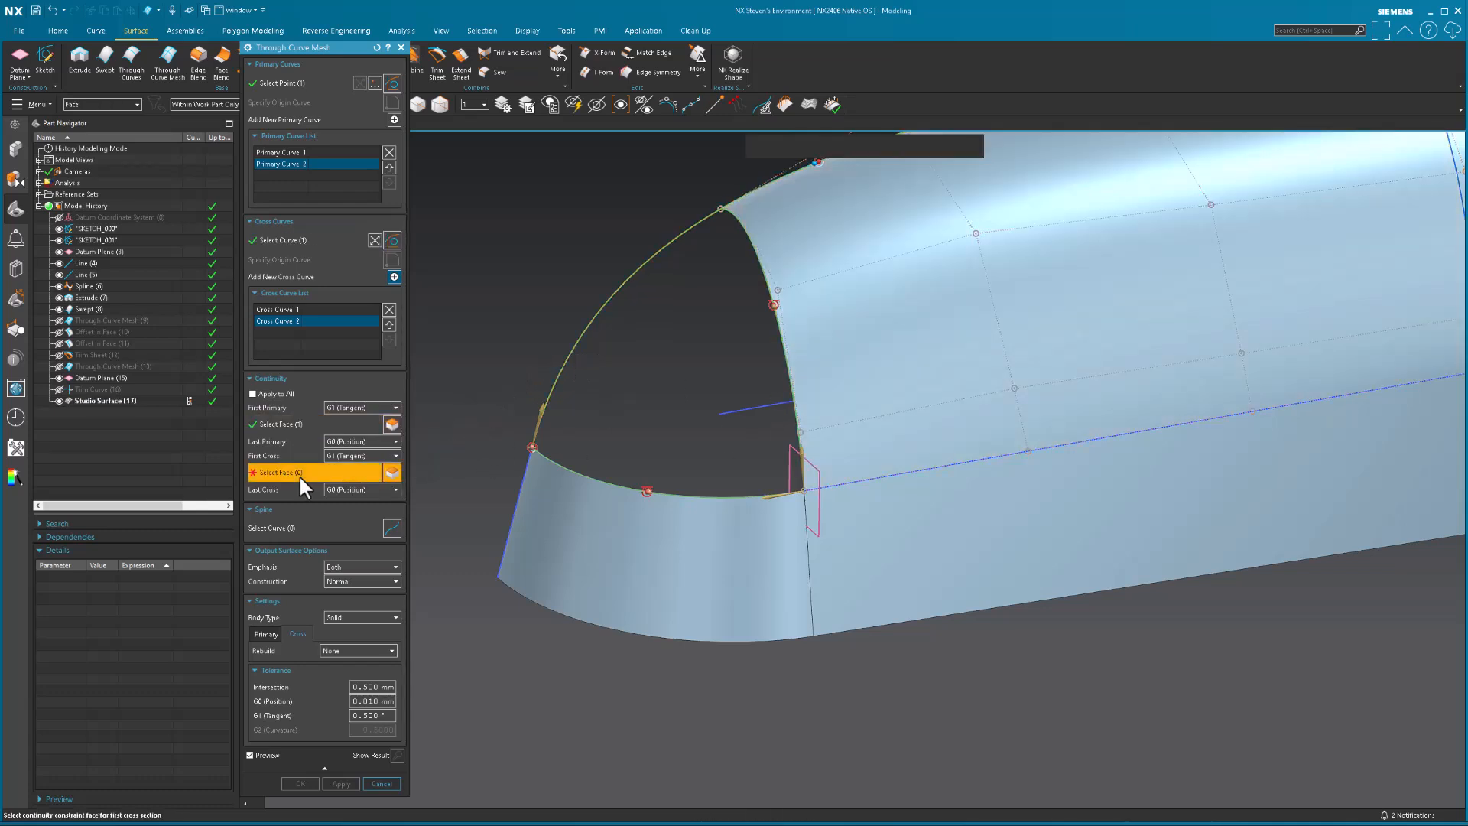
pyautogui.click(563, 514)
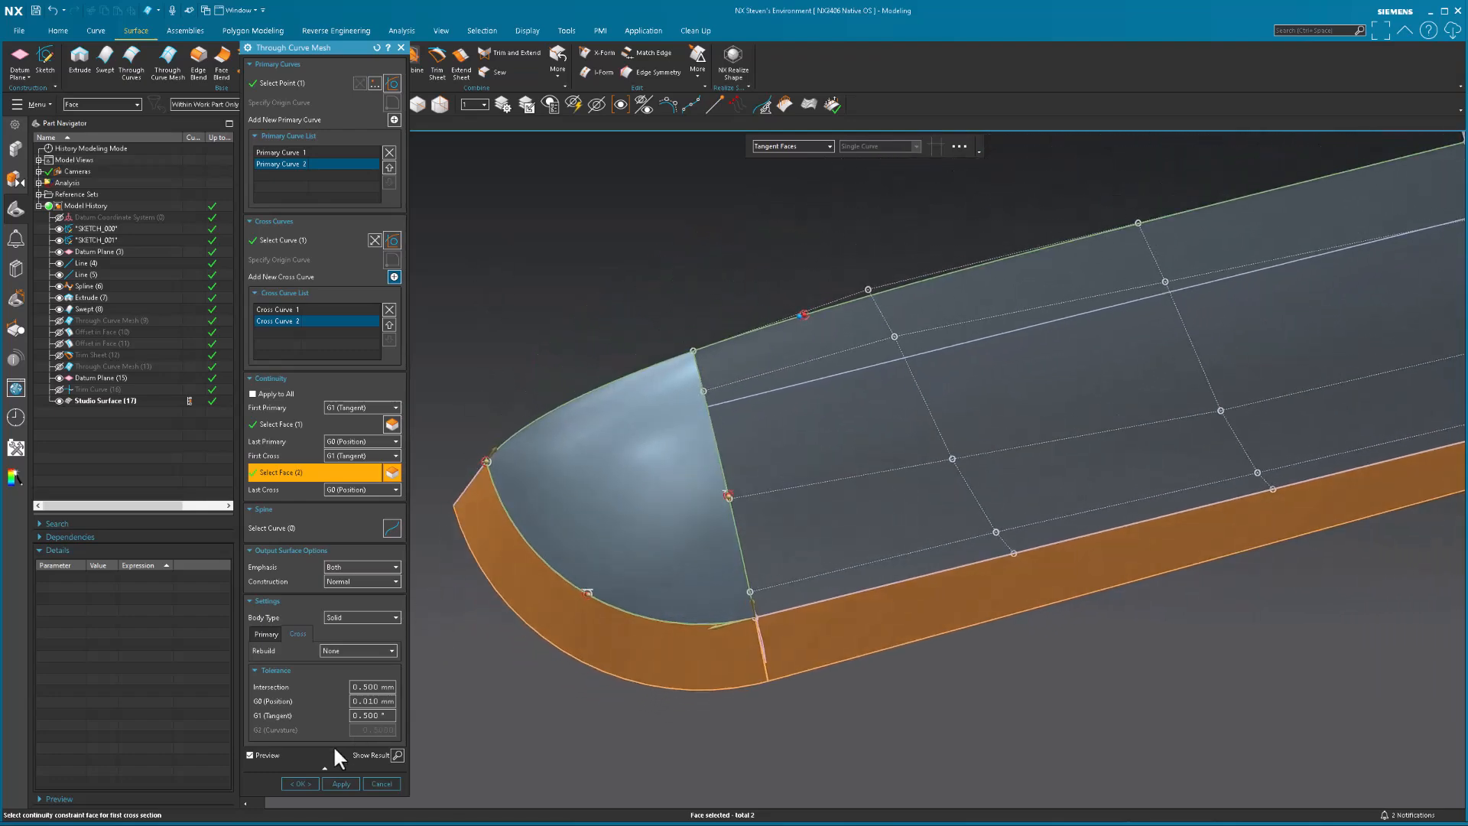
pyautogui.click(300, 784)
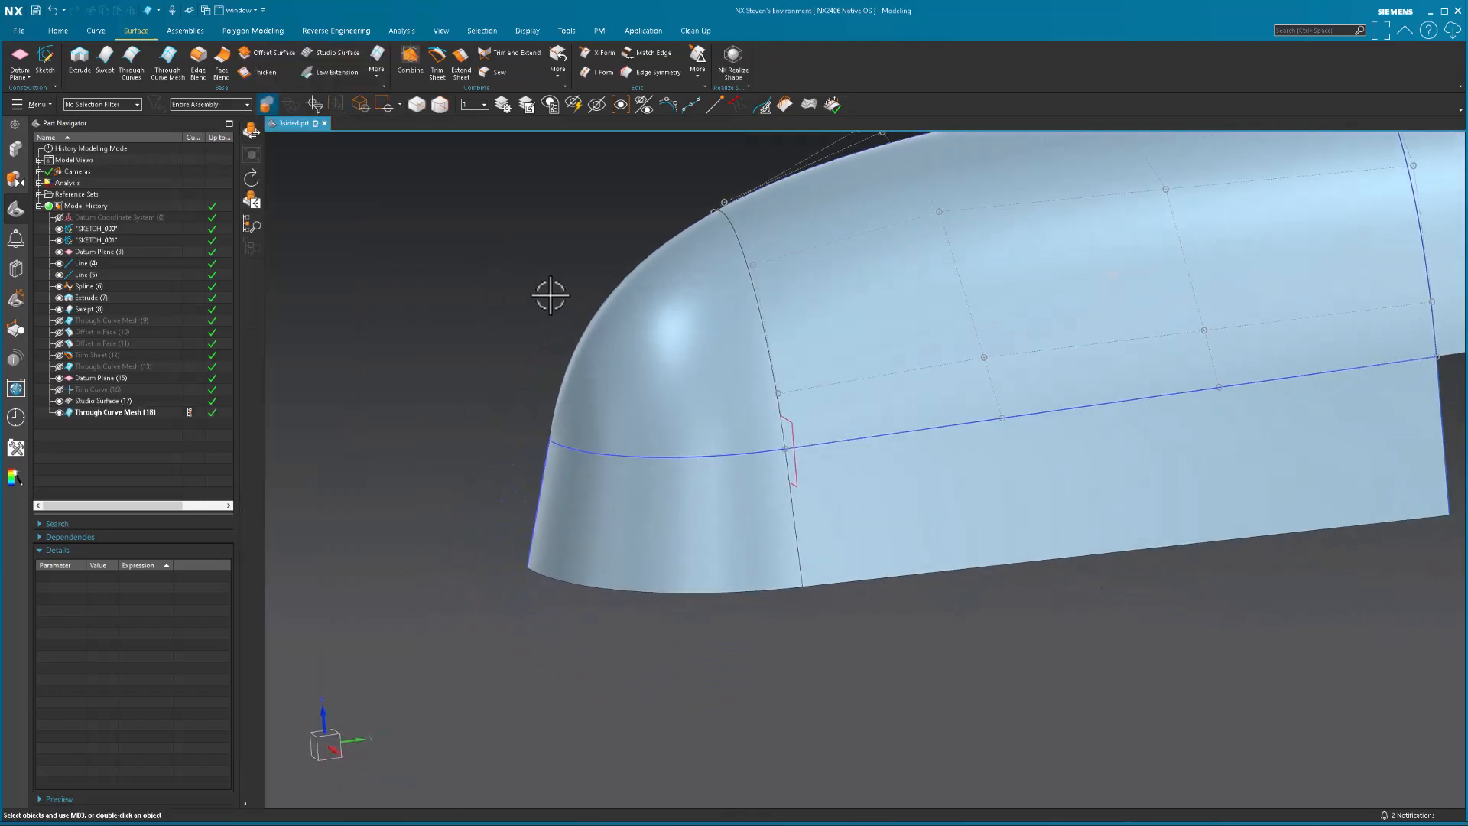
# Step: Display the new nose tip mesh's poles and temporarily show the earlier Through Curve Mesh (9) for comparison
pyautogui.click(678, 368)
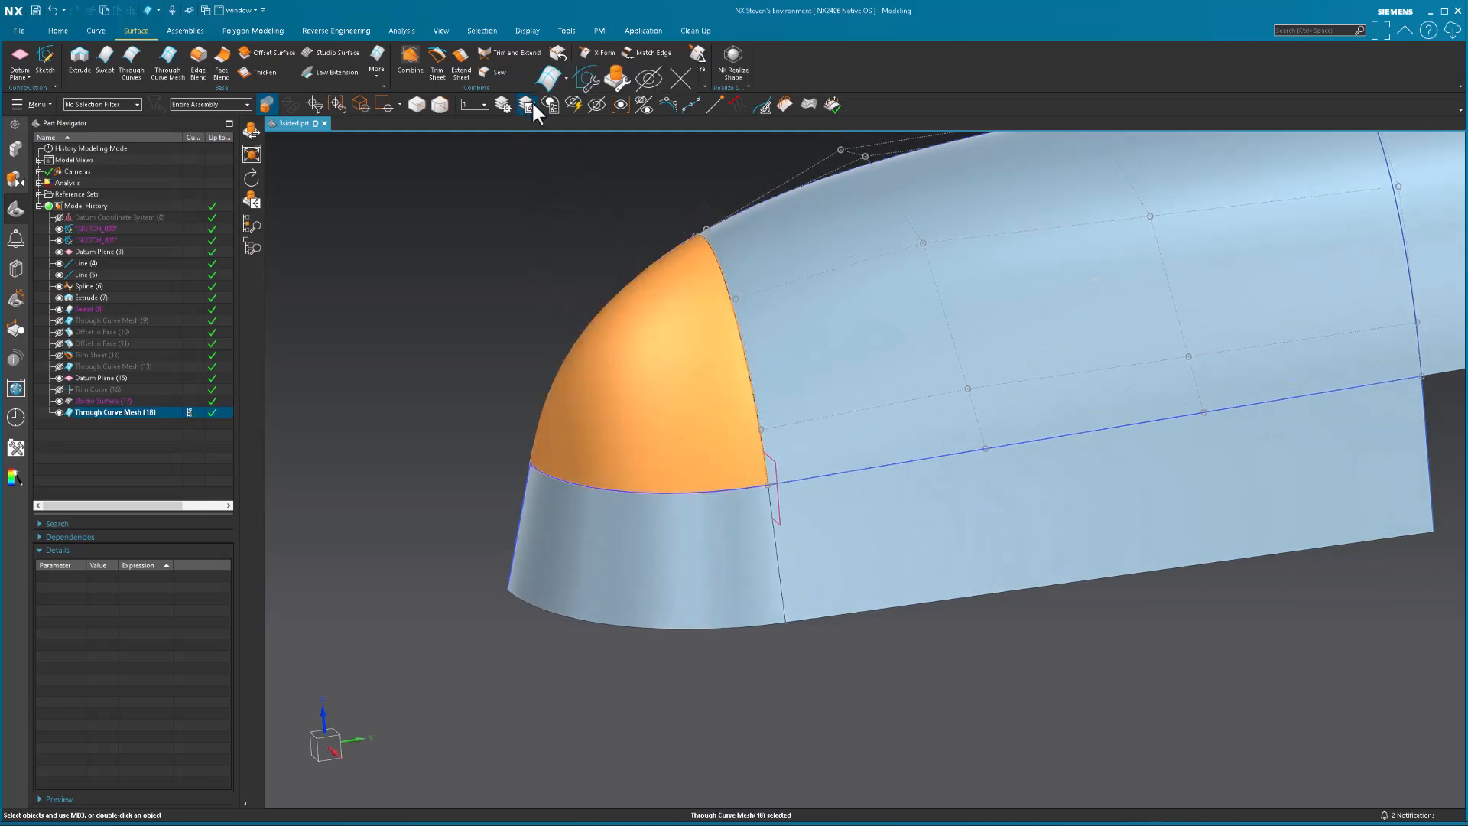
pyautogui.click(669, 104)
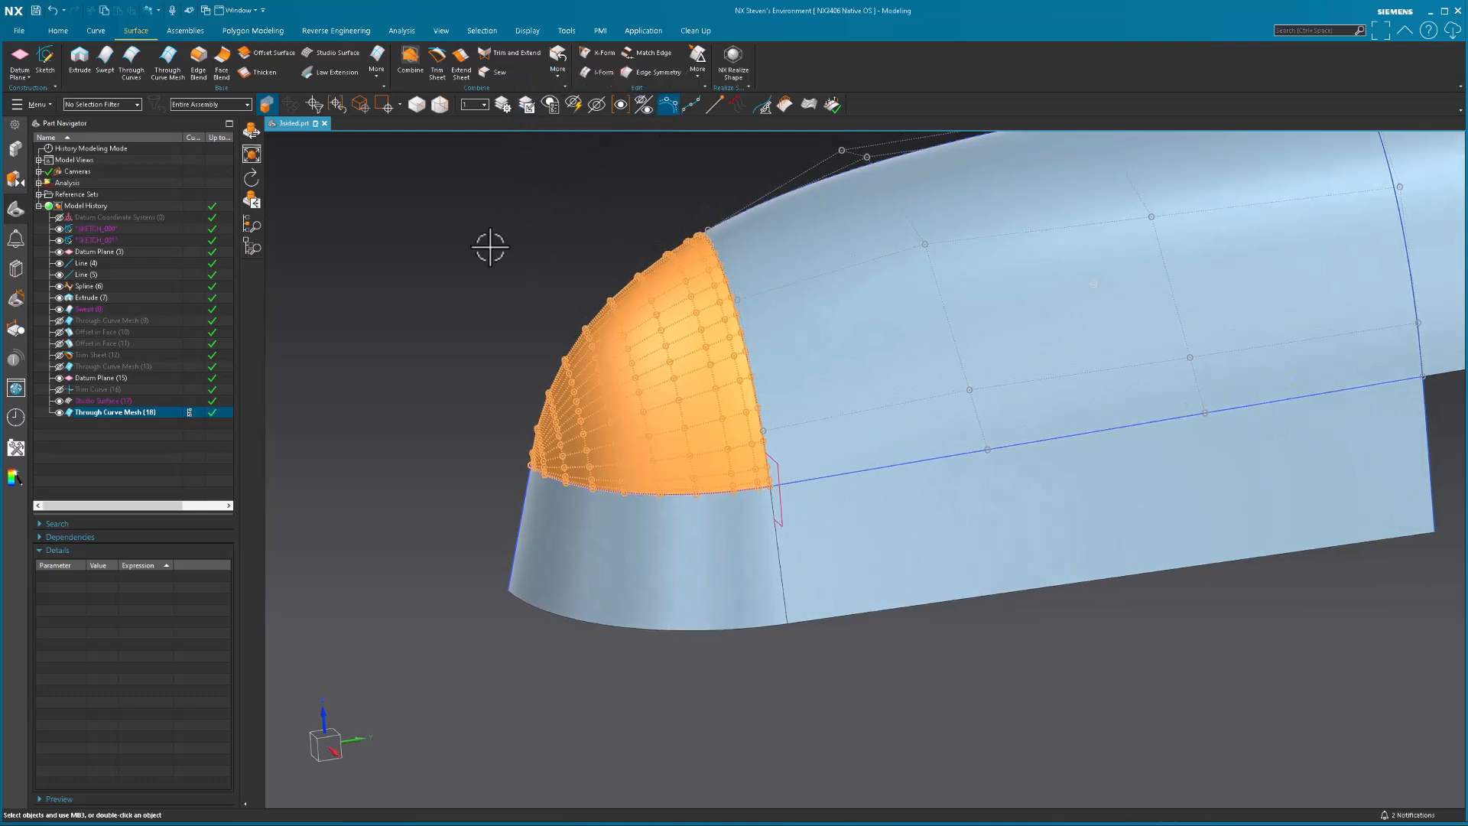
pyautogui.press('Escape')
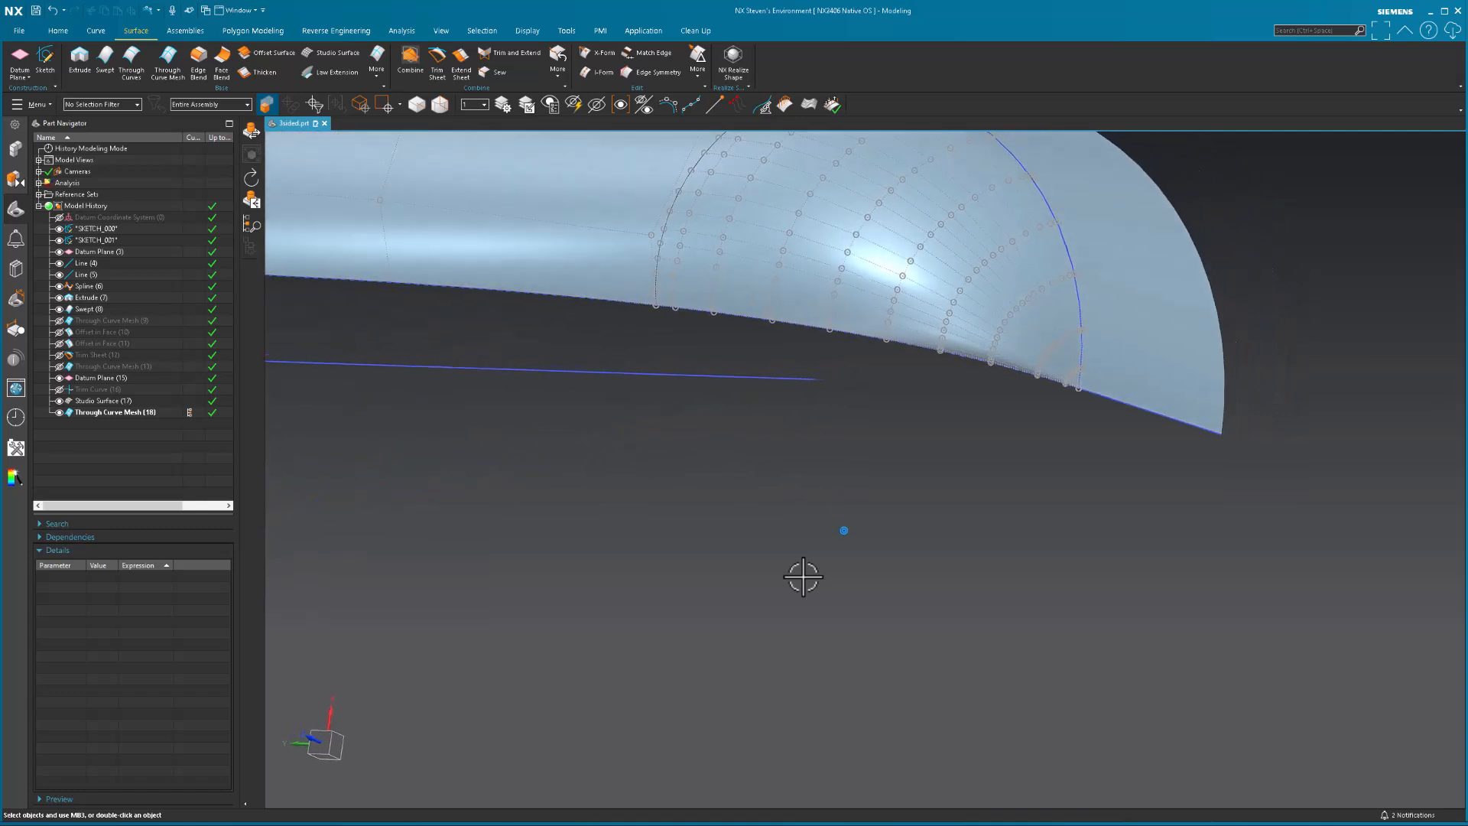
pyautogui.click(59, 319)
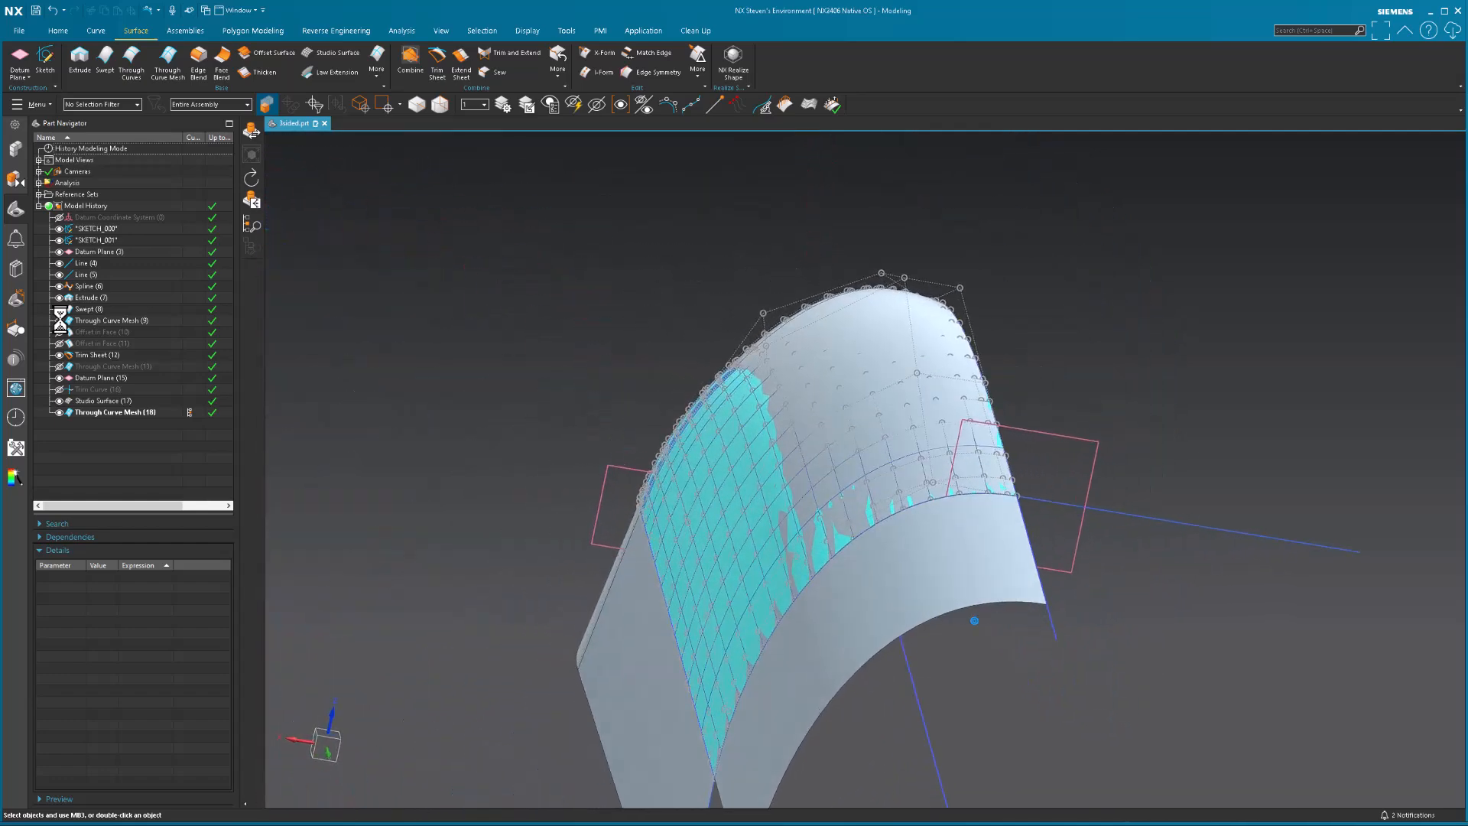
pyautogui.click(59, 319)
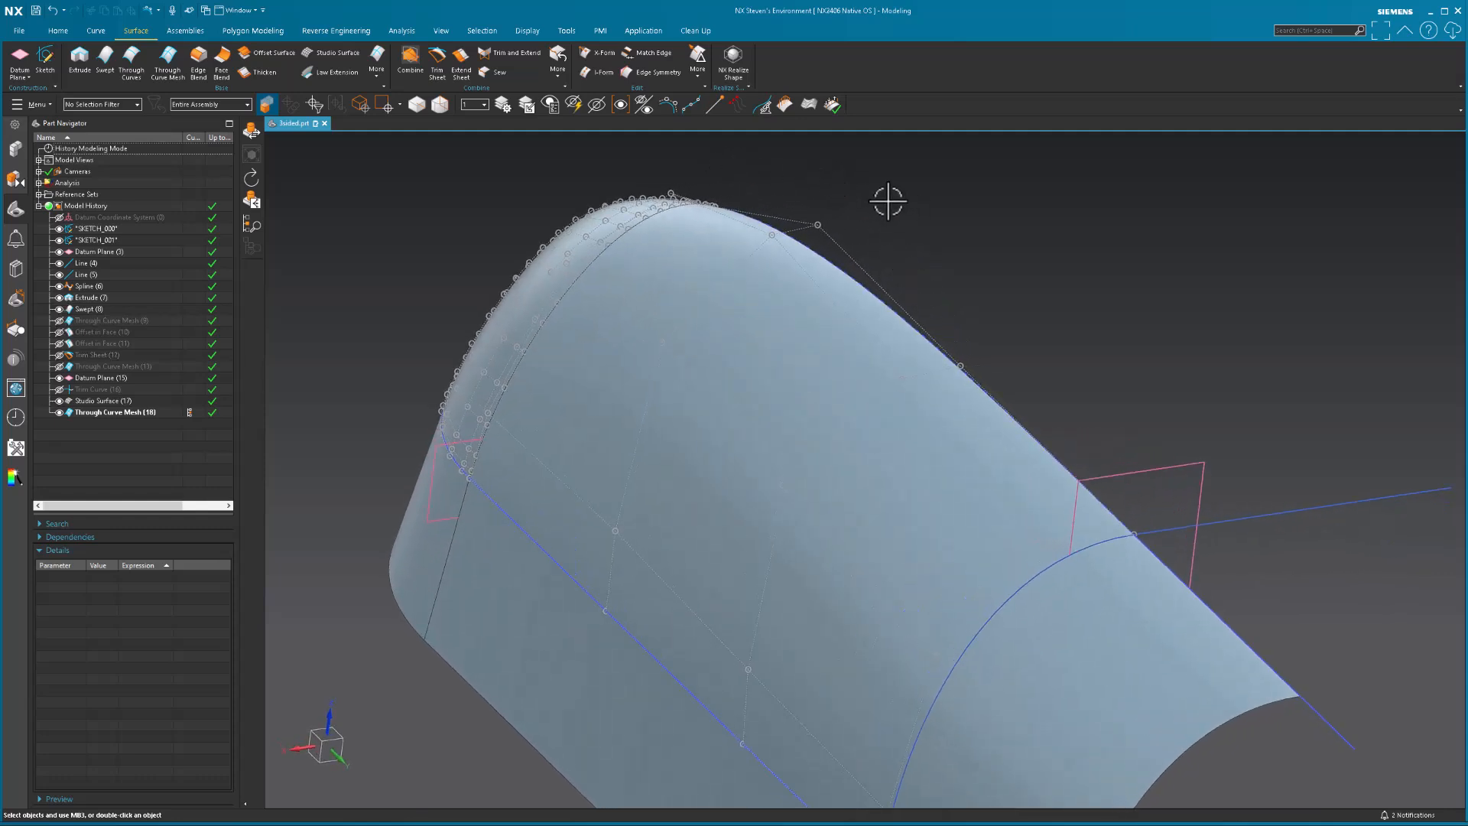
# Step: Run a Line Images reflection analysis on the studio surface and new nose mesh, and compare it with the earlier Through Curve Mesh (9)
pyautogui.click(805, 108)
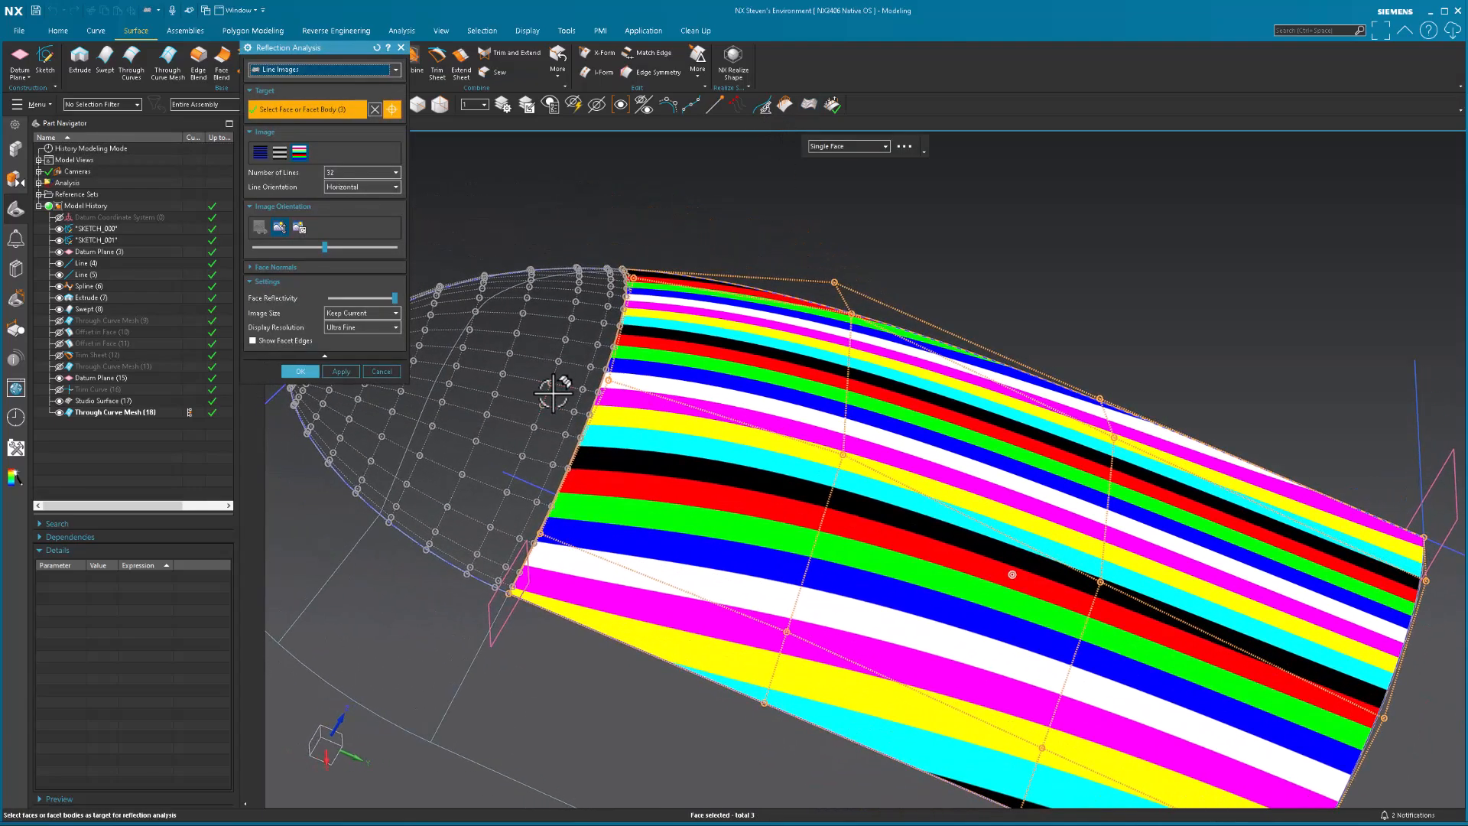
pyautogui.click(553, 390)
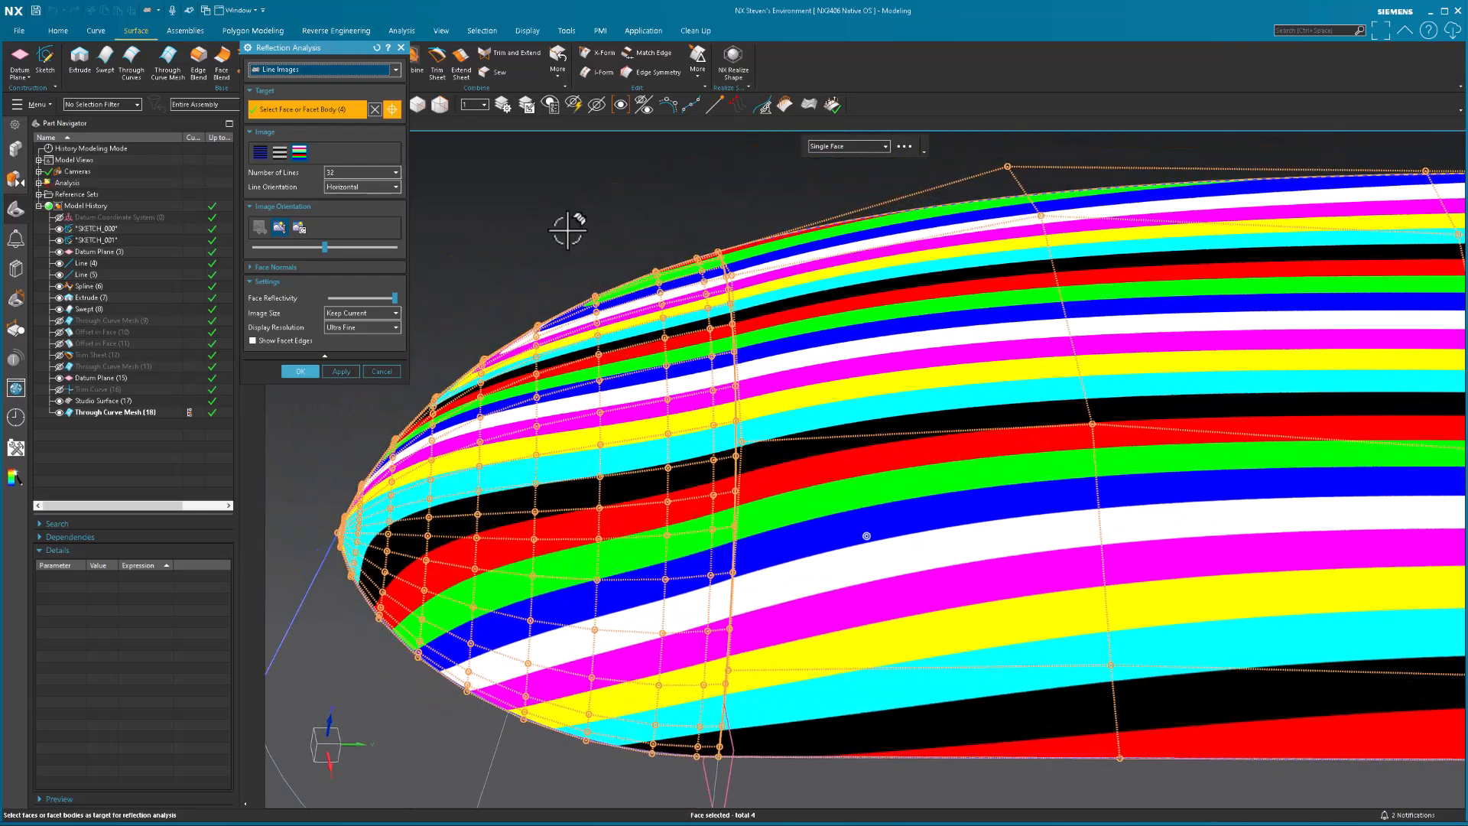
pyautogui.press('Escape')
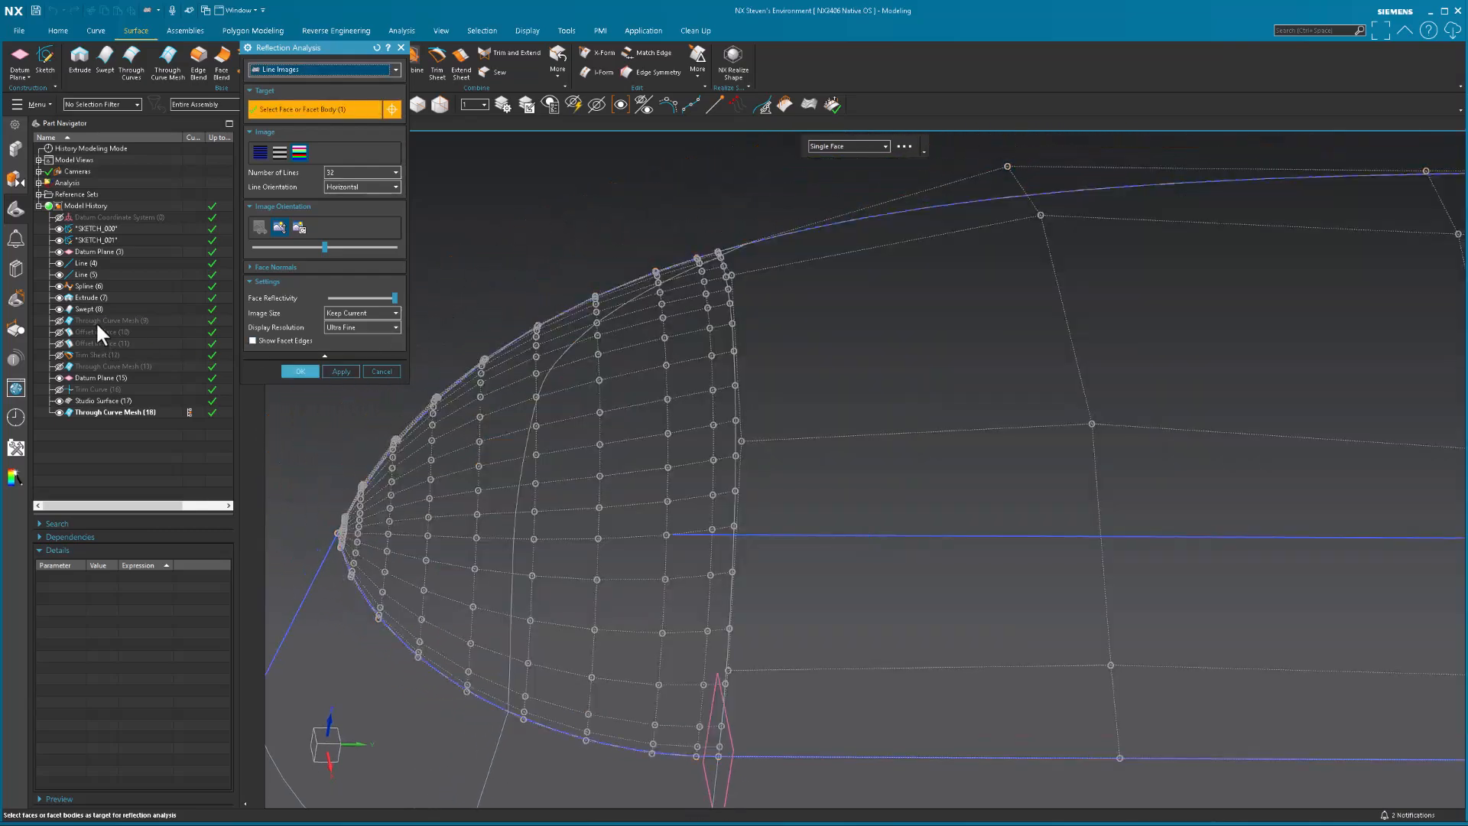
pyautogui.click(94, 321)
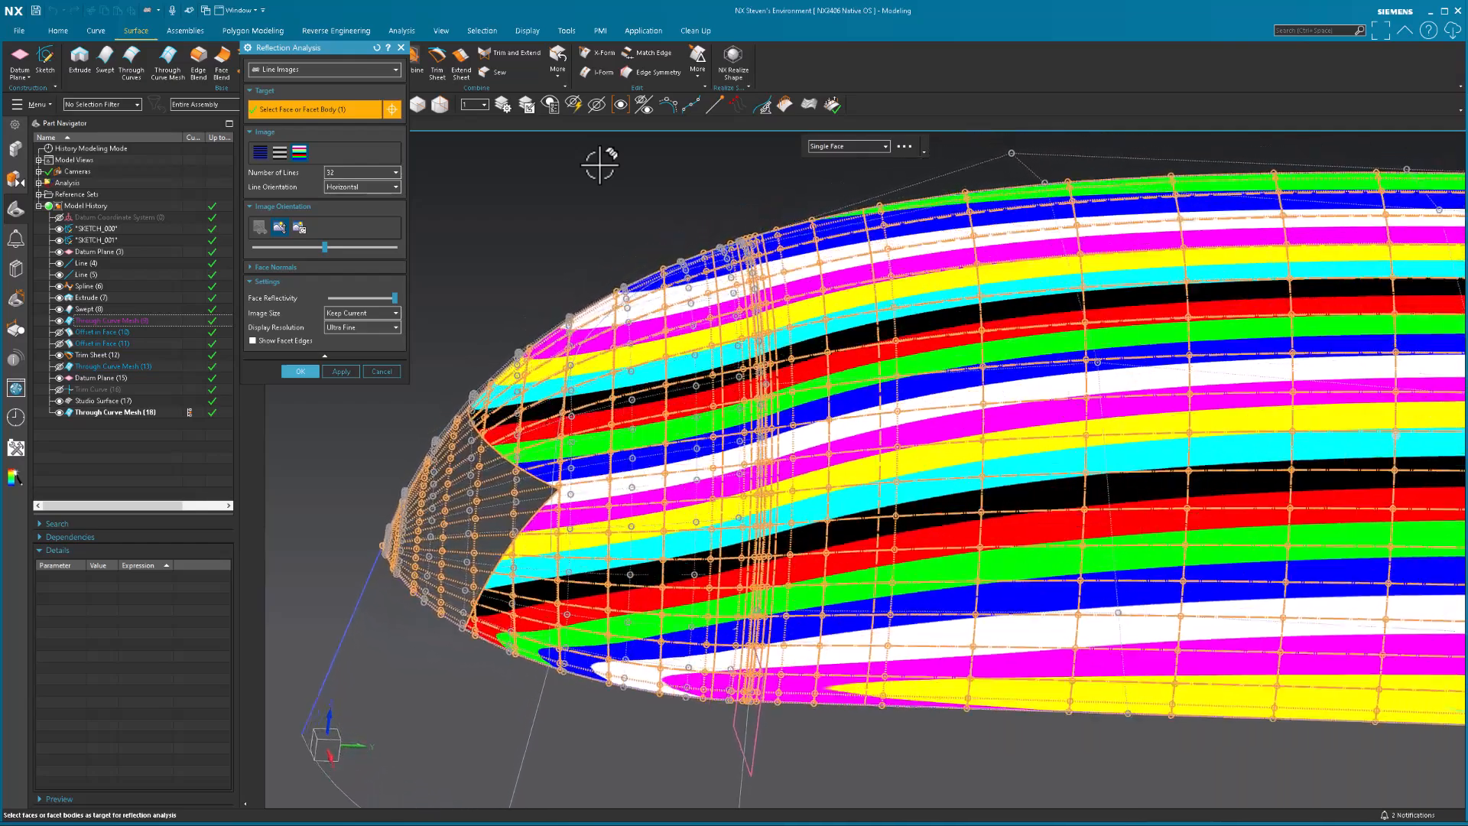
pyautogui.click(299, 371)
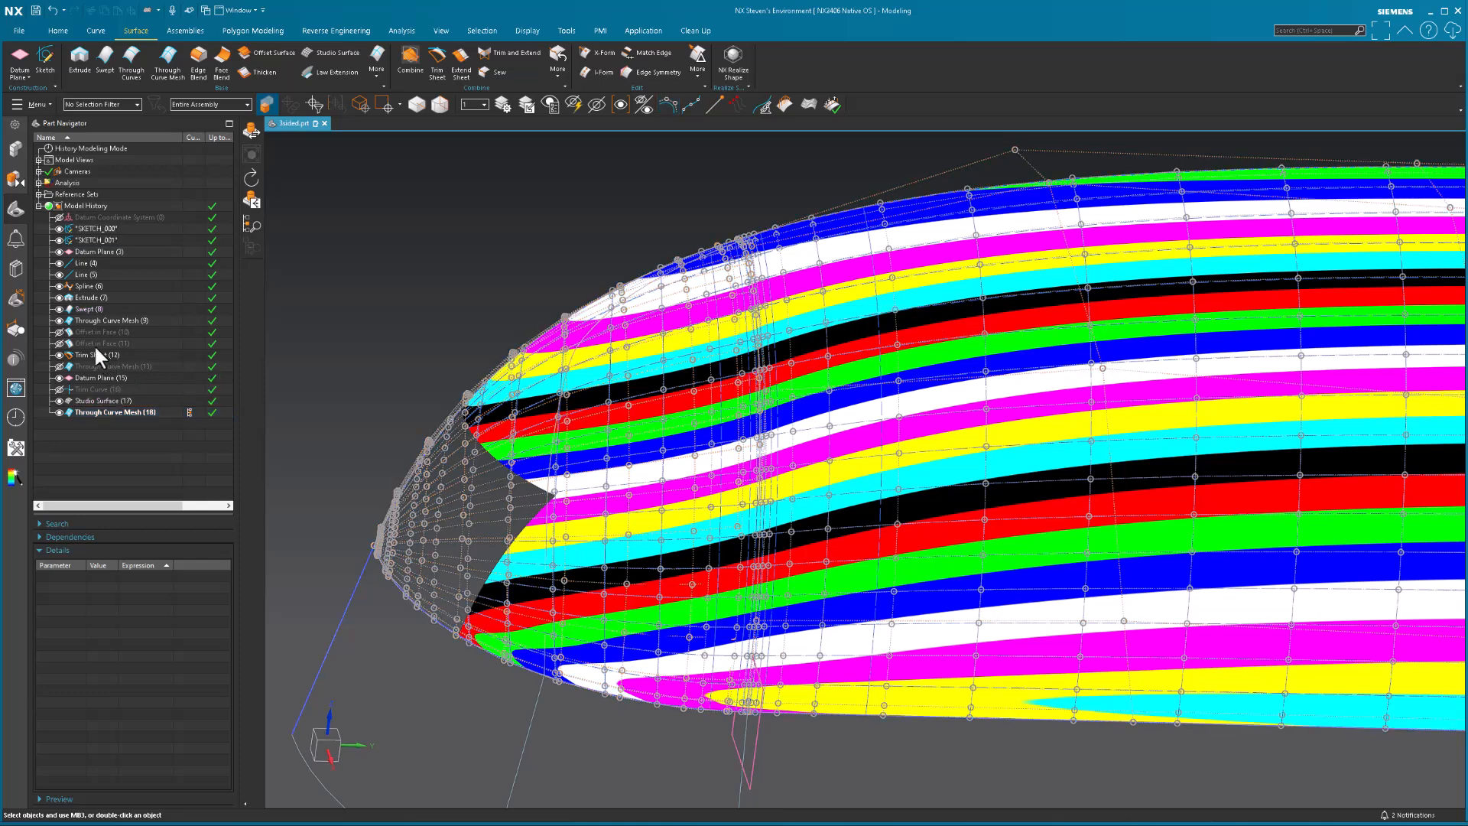
# Step: Turn off the pole display on the earlier Through Curve Mesh (9) and on the new nose mesh, Through Curve Mesh (18)
pyautogui.click(104, 321)
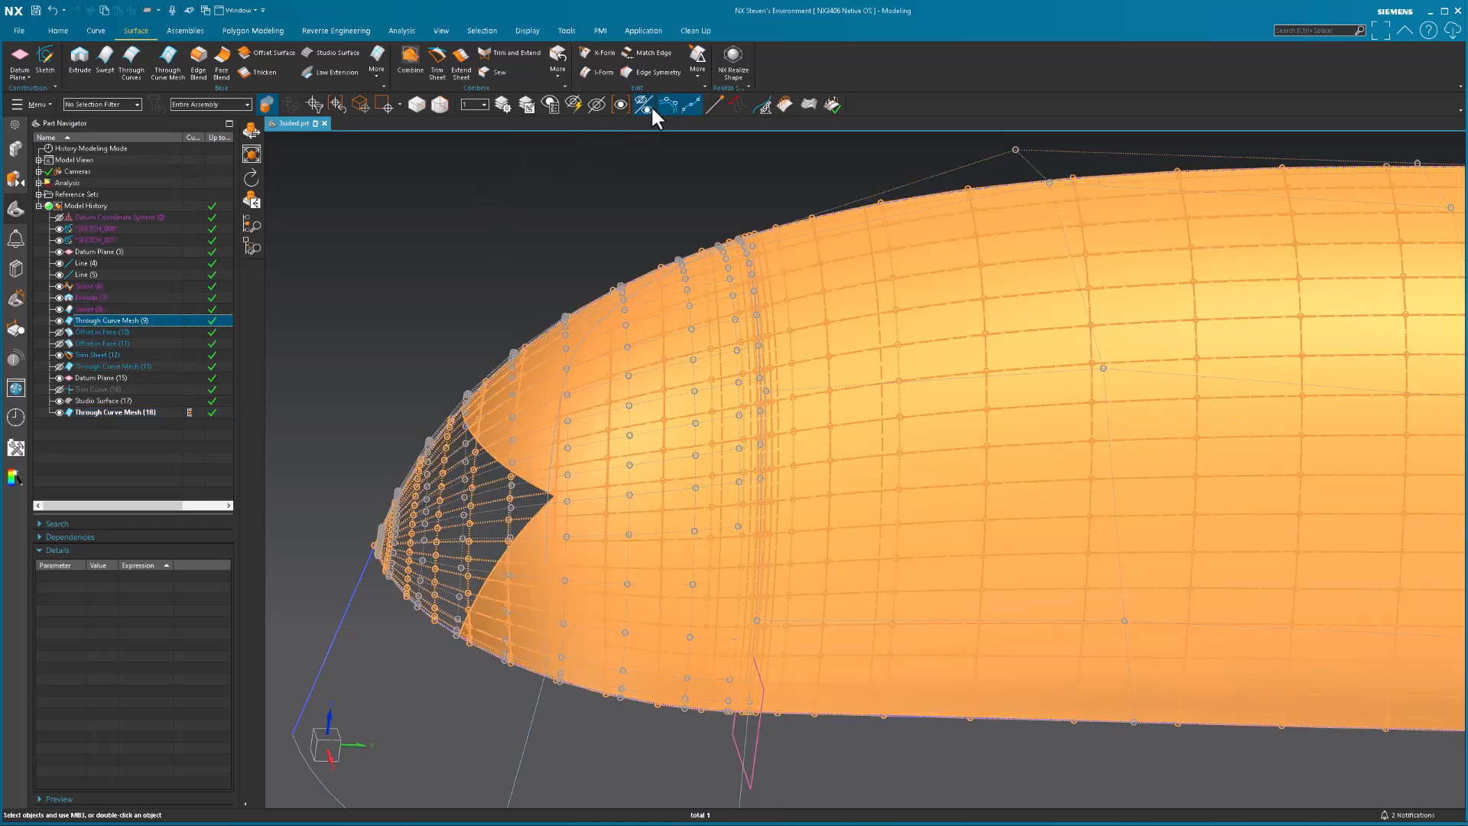
pyautogui.click(515, 207)
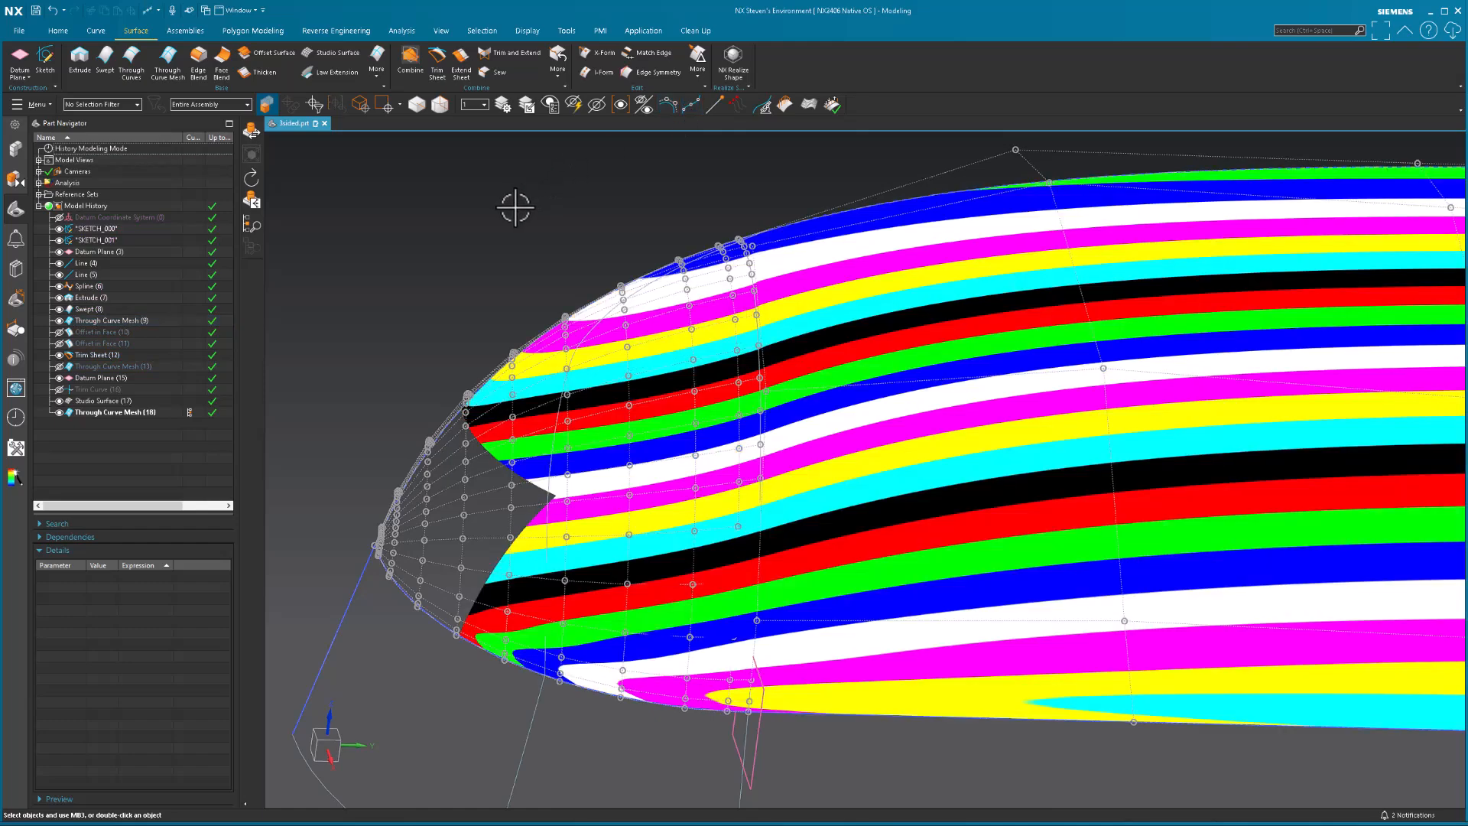
pyautogui.click(504, 217)
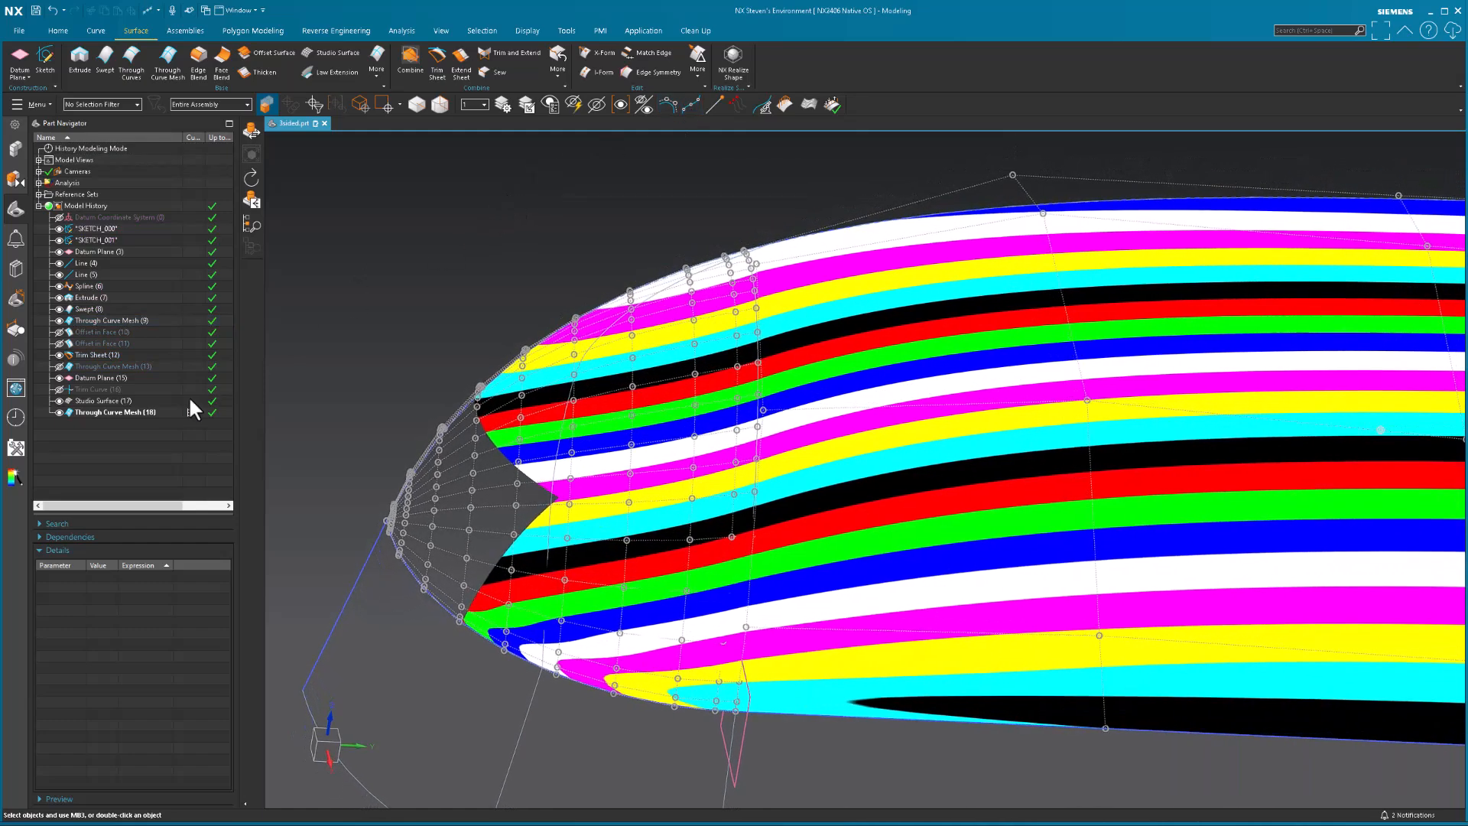
pyautogui.click(427, 478)
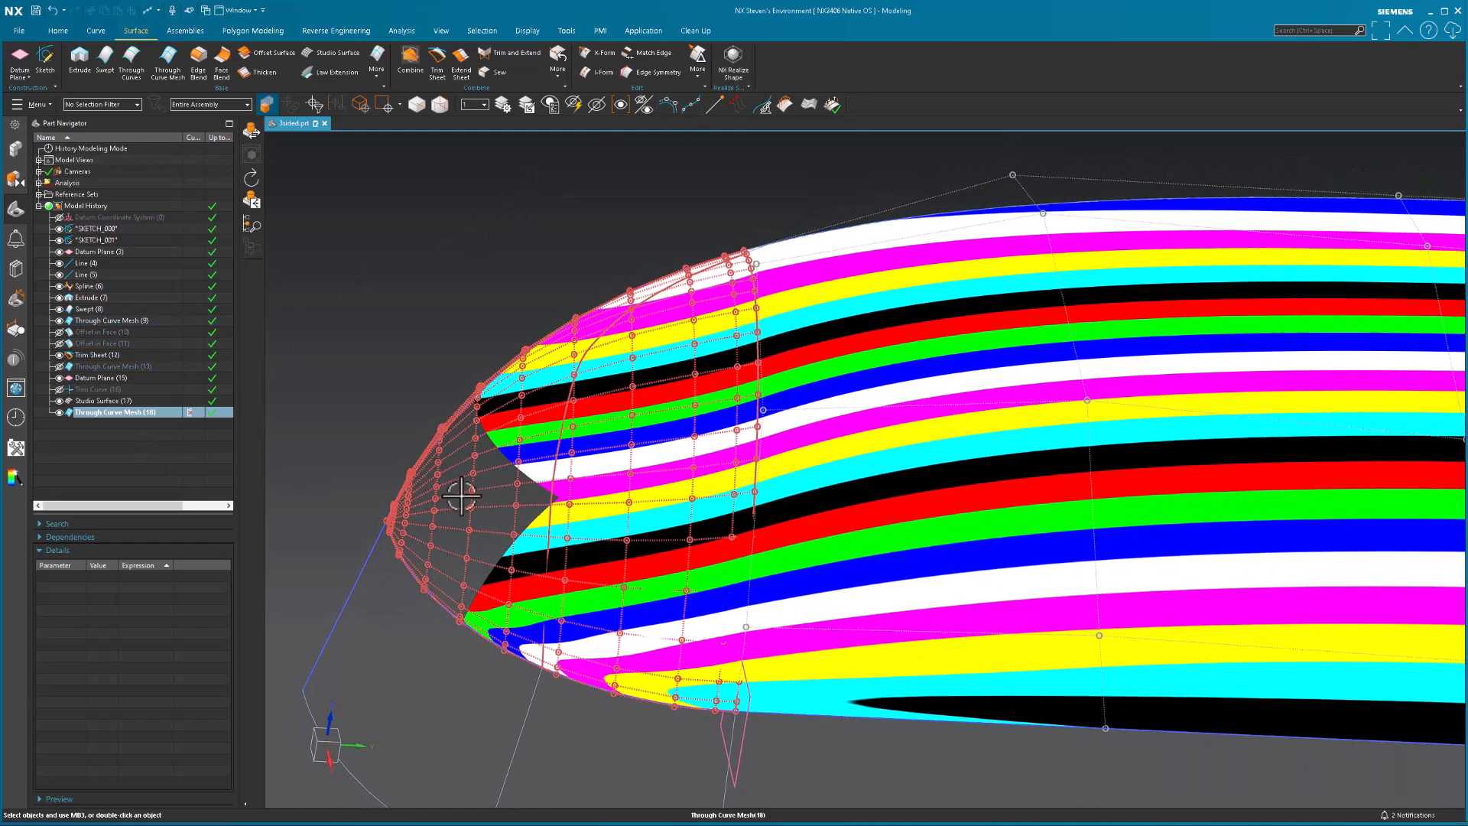
pyautogui.click(668, 103)
pyautogui.click(453, 272)
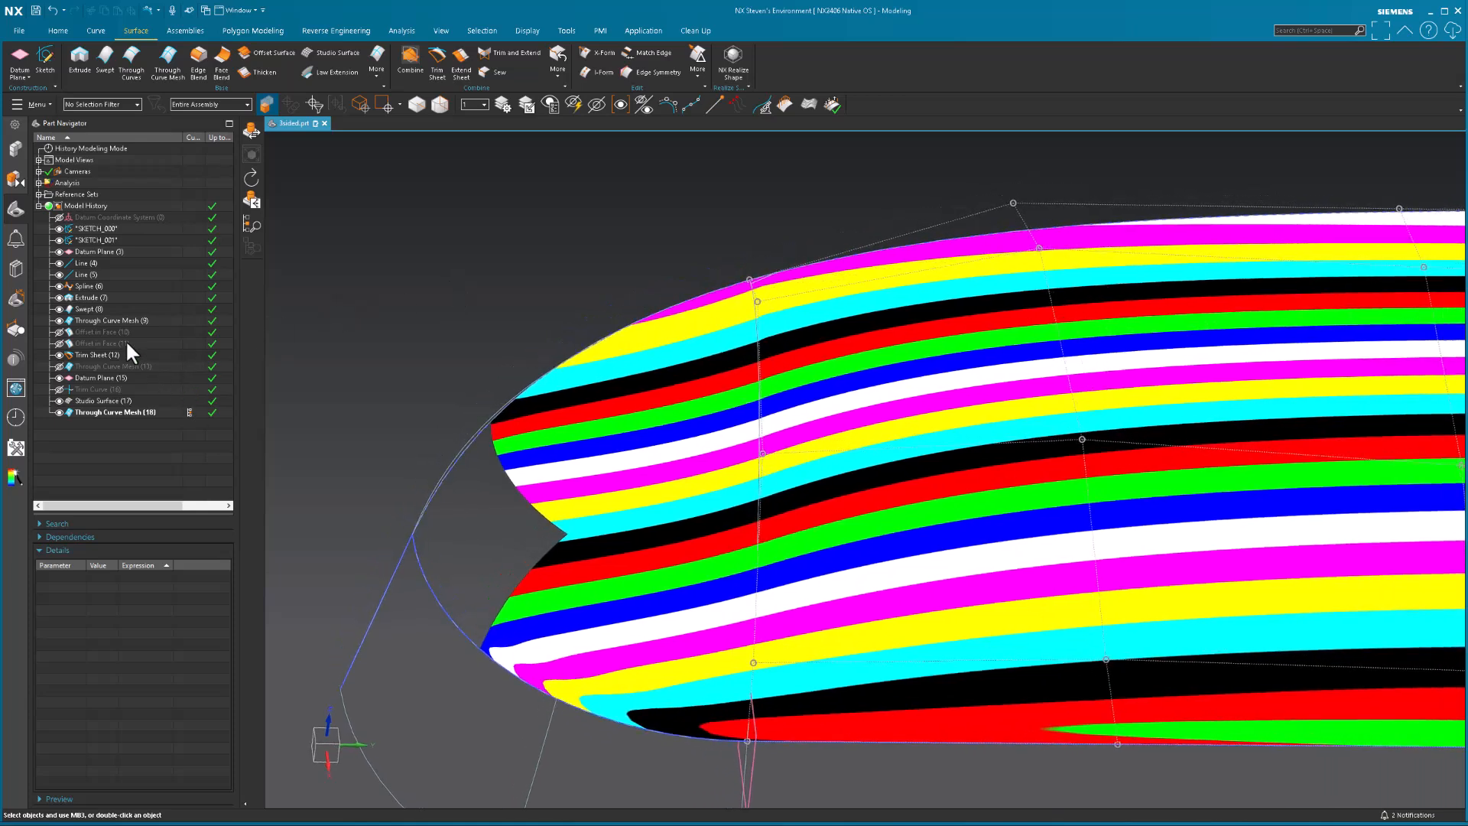
# Step: Reopen the existing Reflection Analysis for editing and change its target from Through Curve Mesh (9) to Studio Surface (17)
pyautogui.click(40, 182)
pyautogui.click(21, 180)
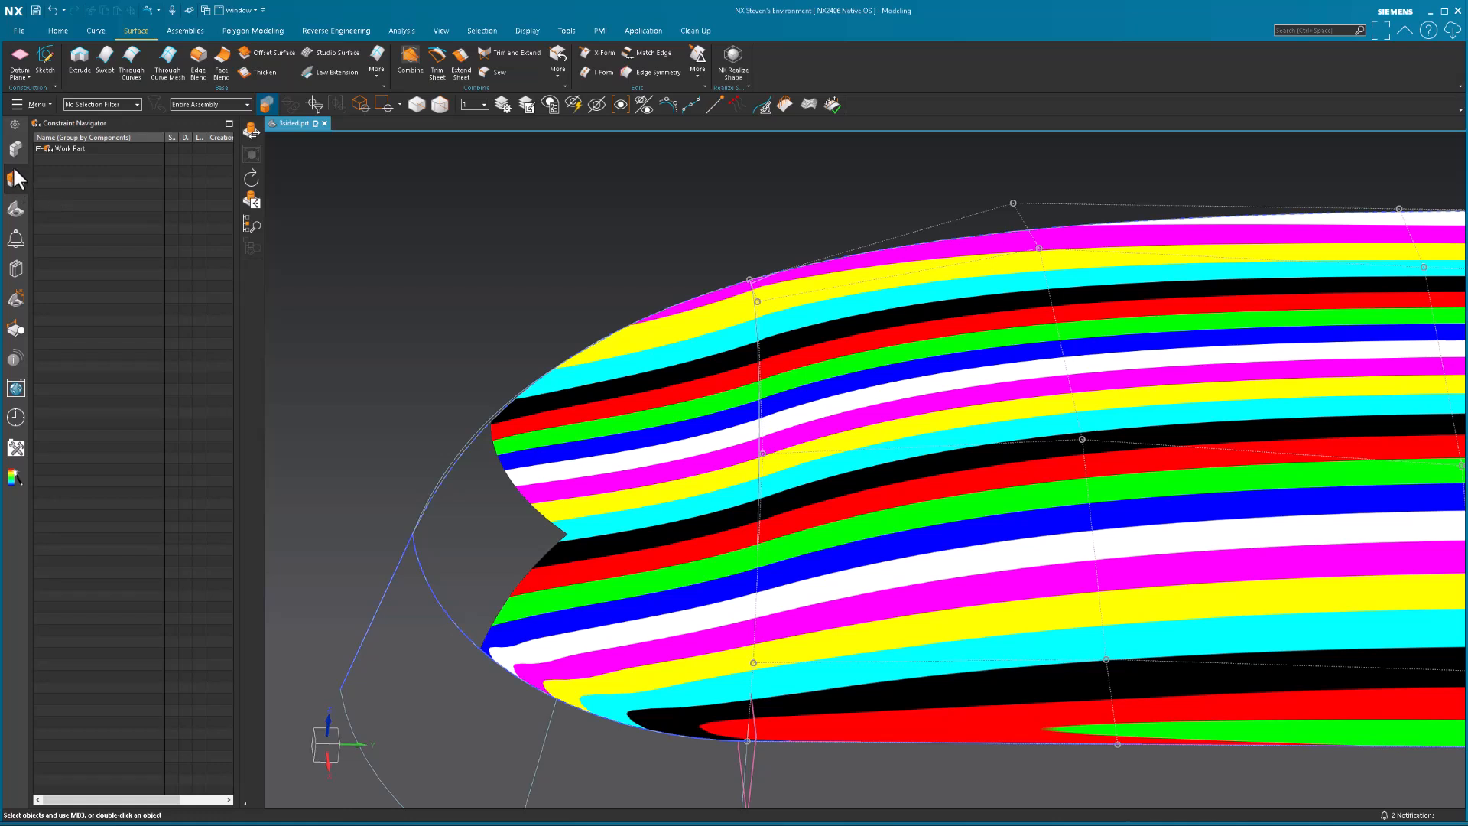
pyautogui.click(14, 208)
pyautogui.click(48, 195)
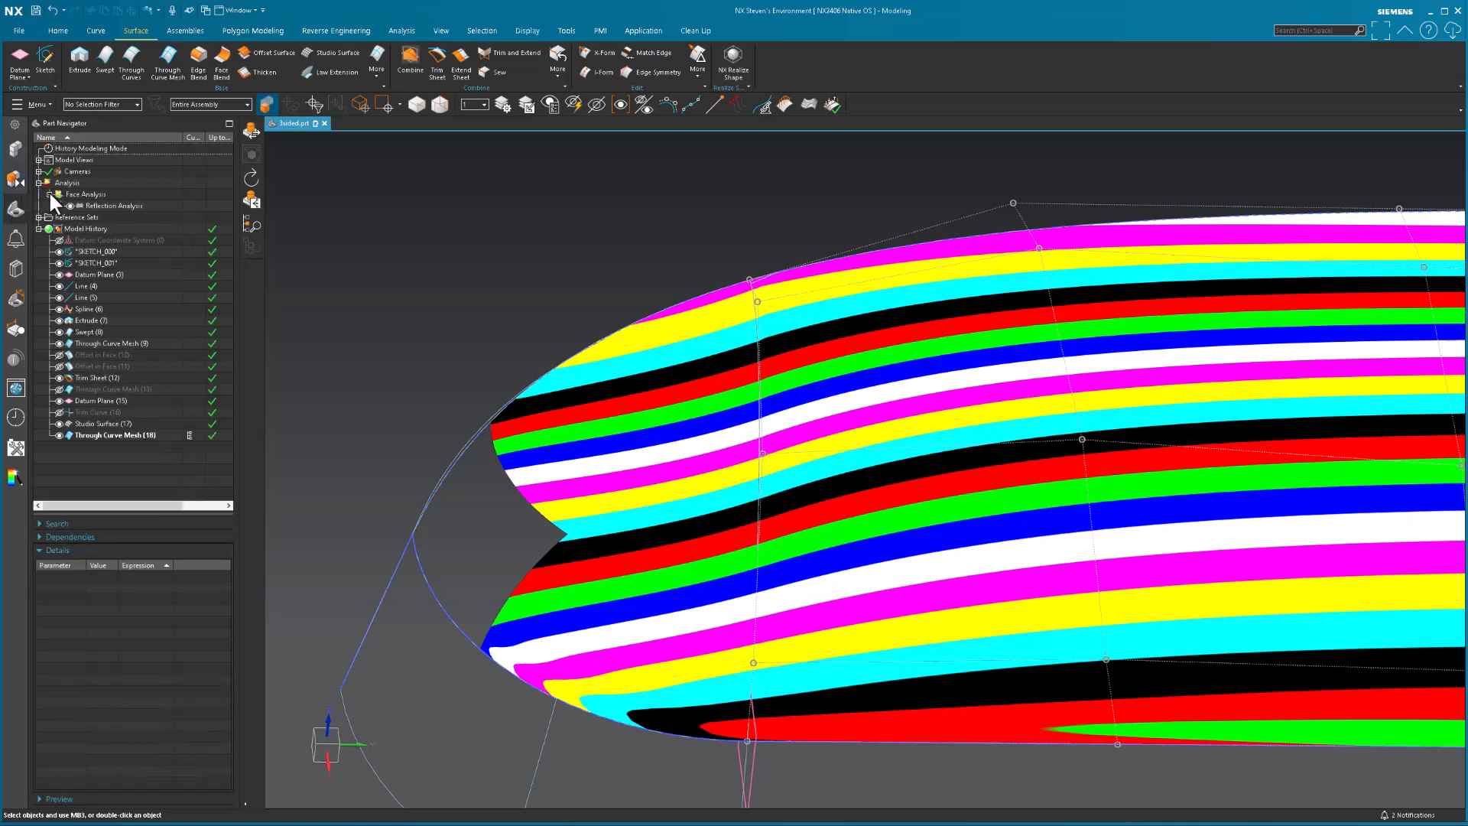
pyautogui.doubleClick(97, 207)
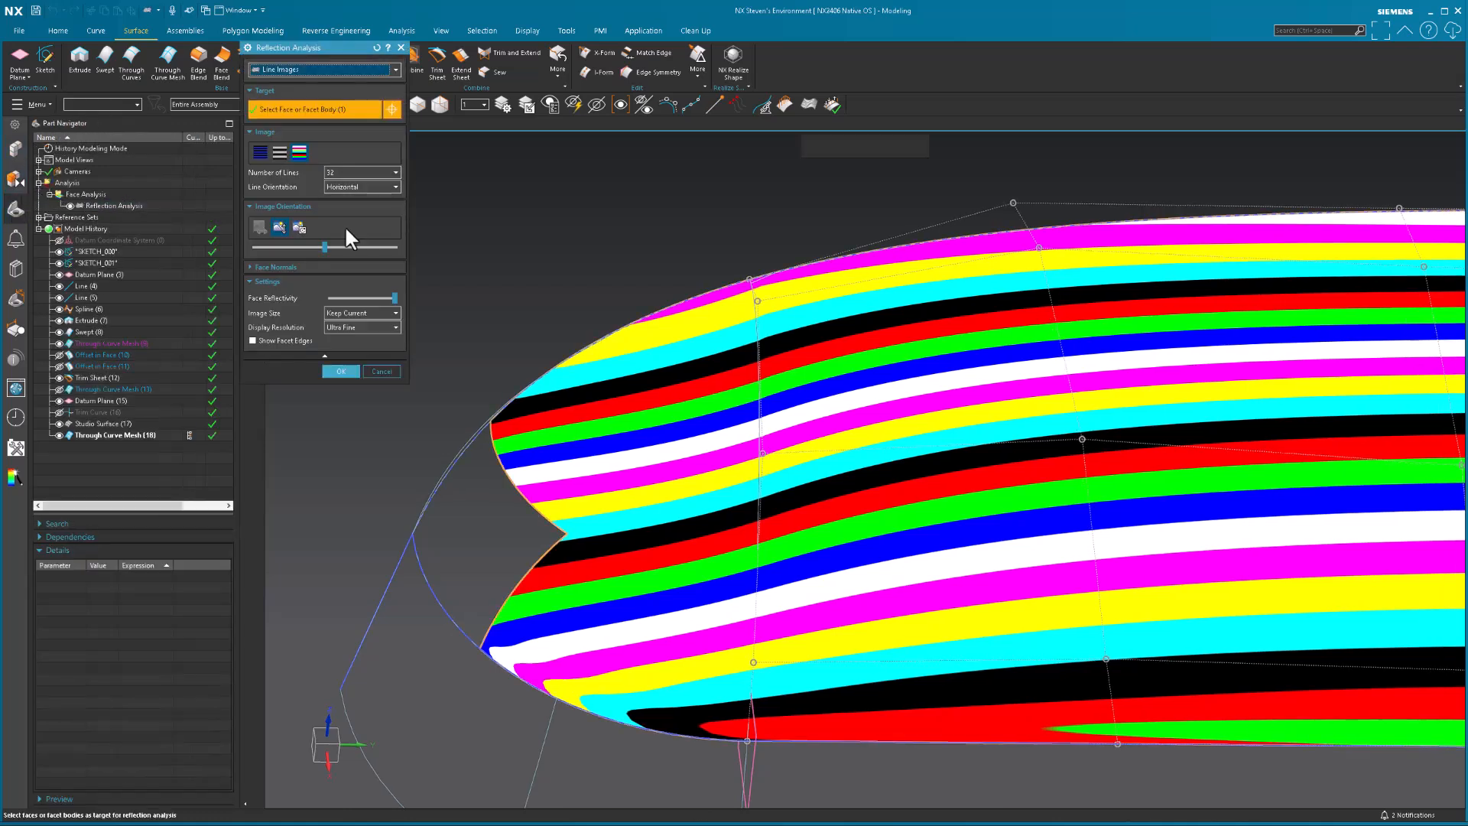
pyautogui.moveTo(525, 222); pyautogui.dragTo(561, 205, button='middle')
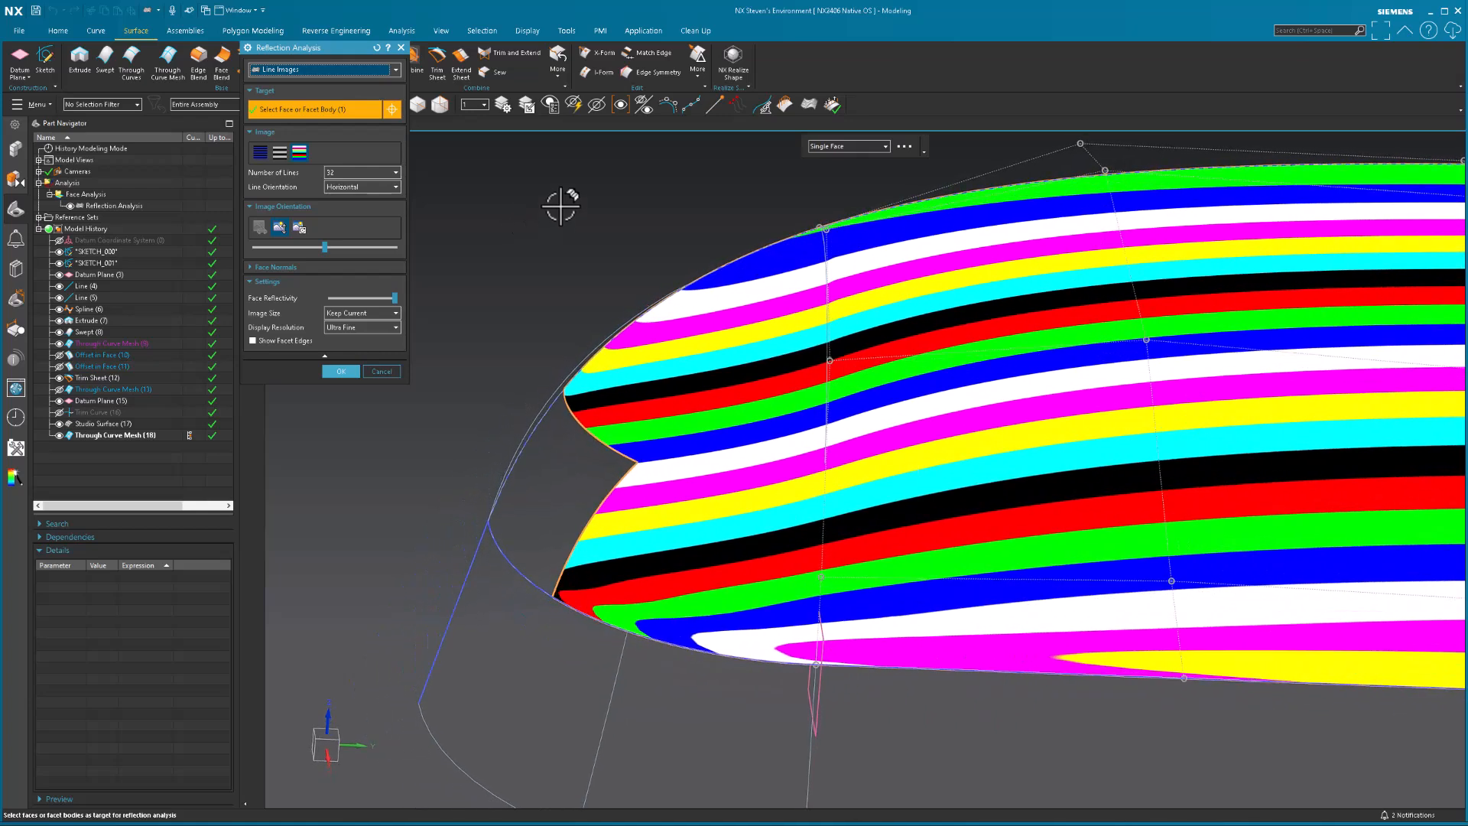
pyautogui.scroll(-1, 560, 206)
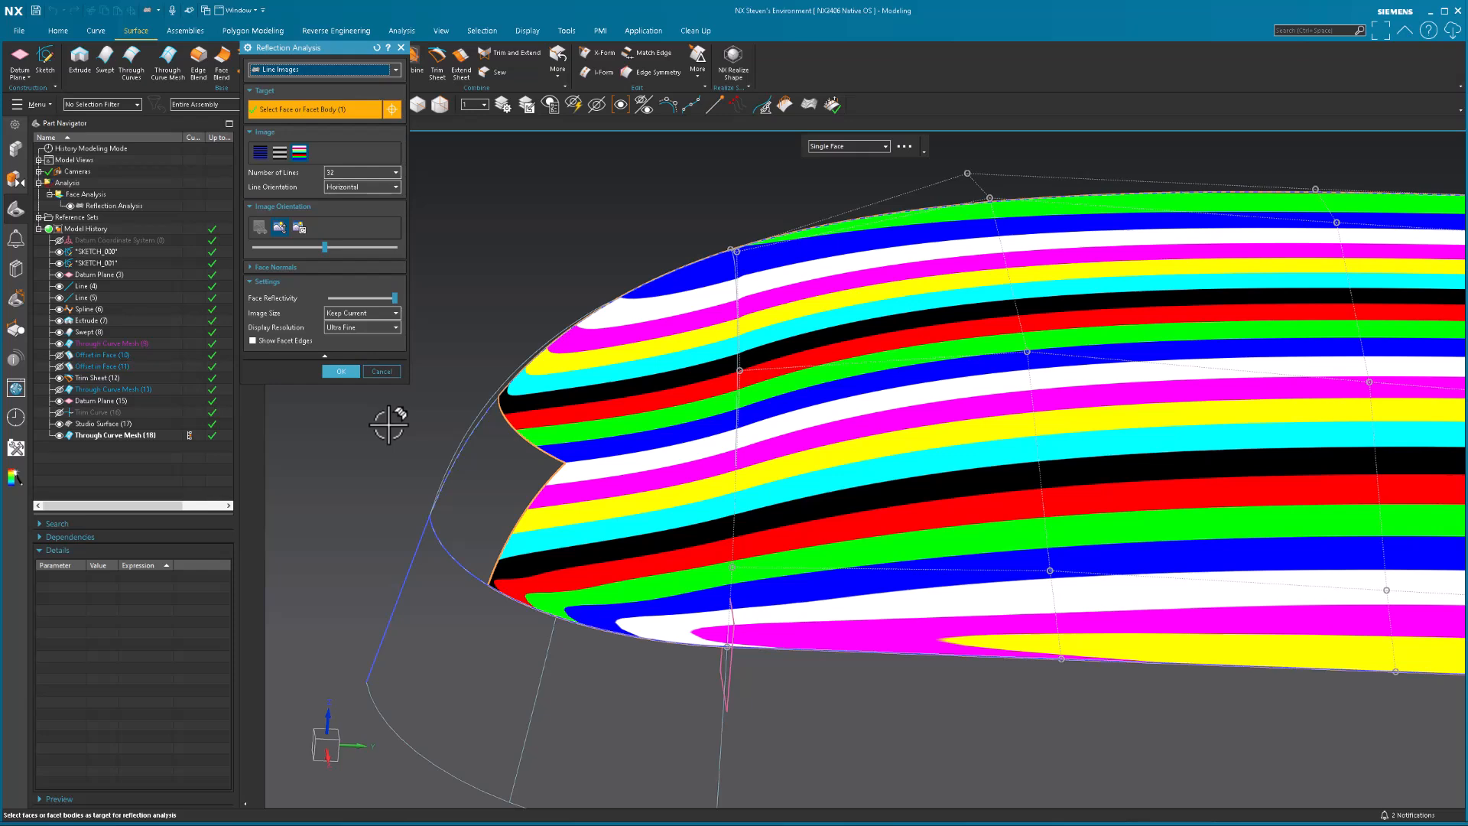
pyautogui.click(341, 464)
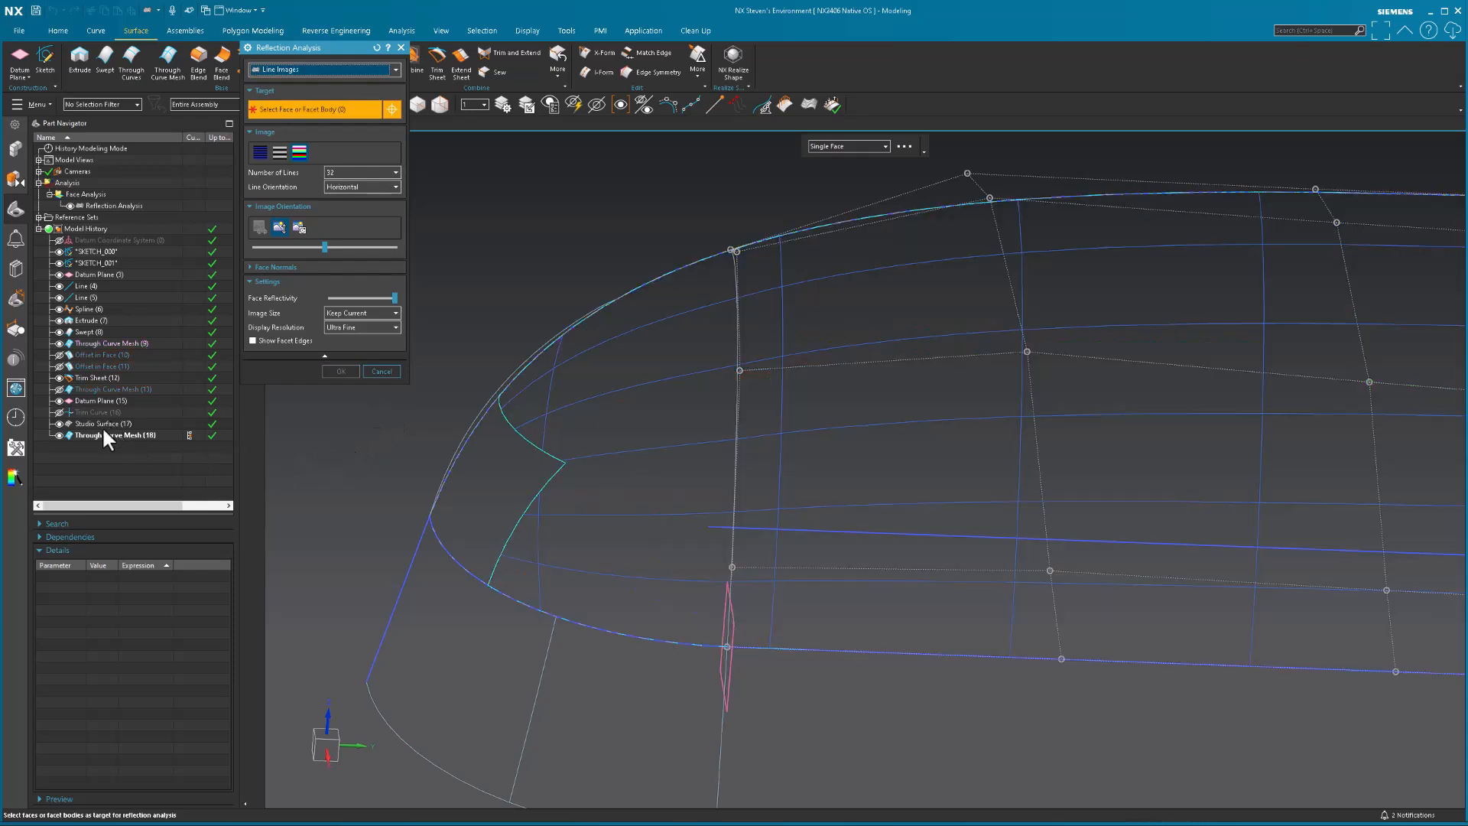
pyautogui.click(104, 422)
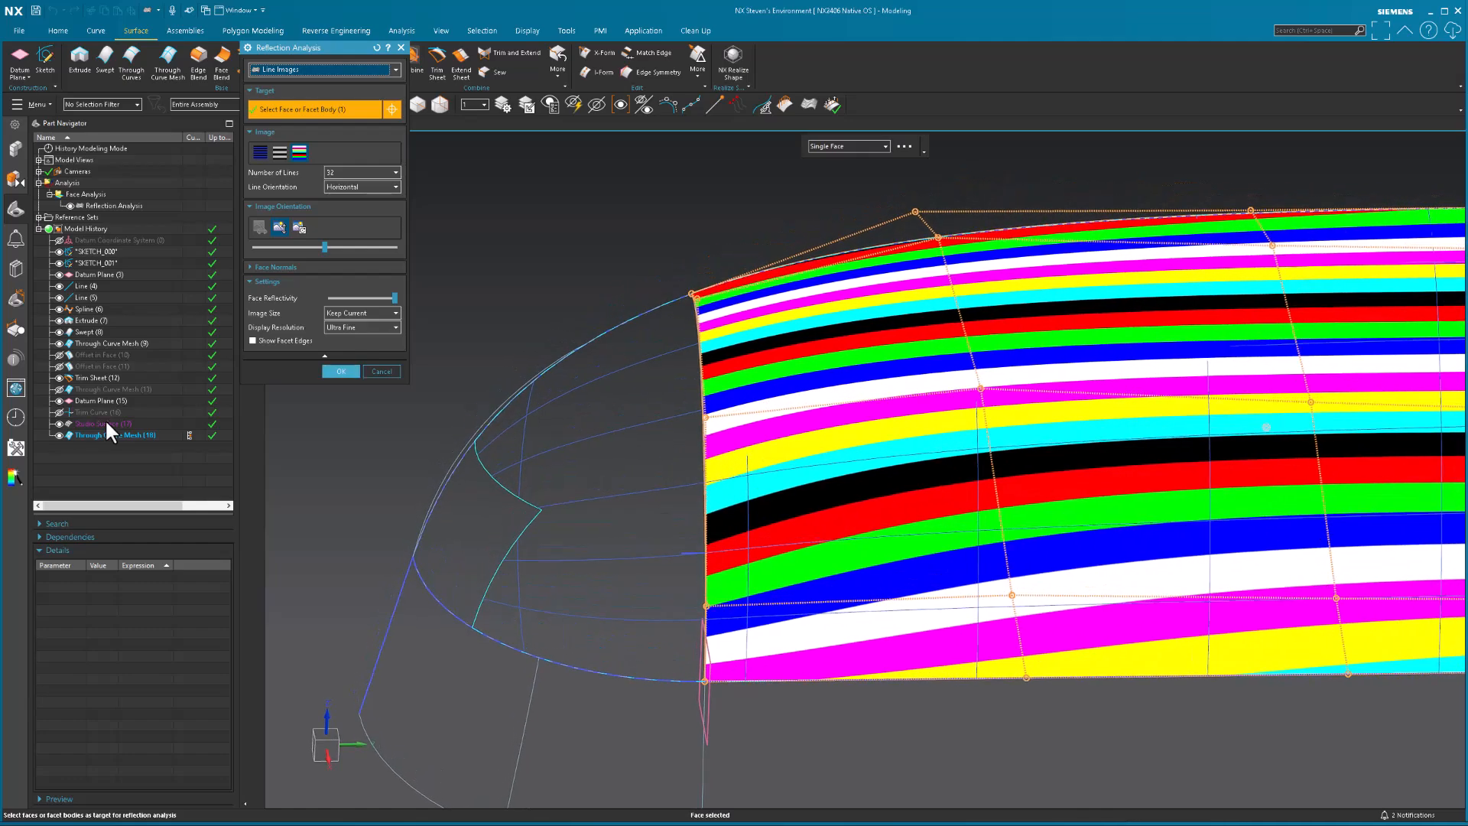
# Step: Compare the line reflections of the new nose mesh and the earlier Through Curve Mesh (9) from the front of the nose
pyautogui.click(127, 342)
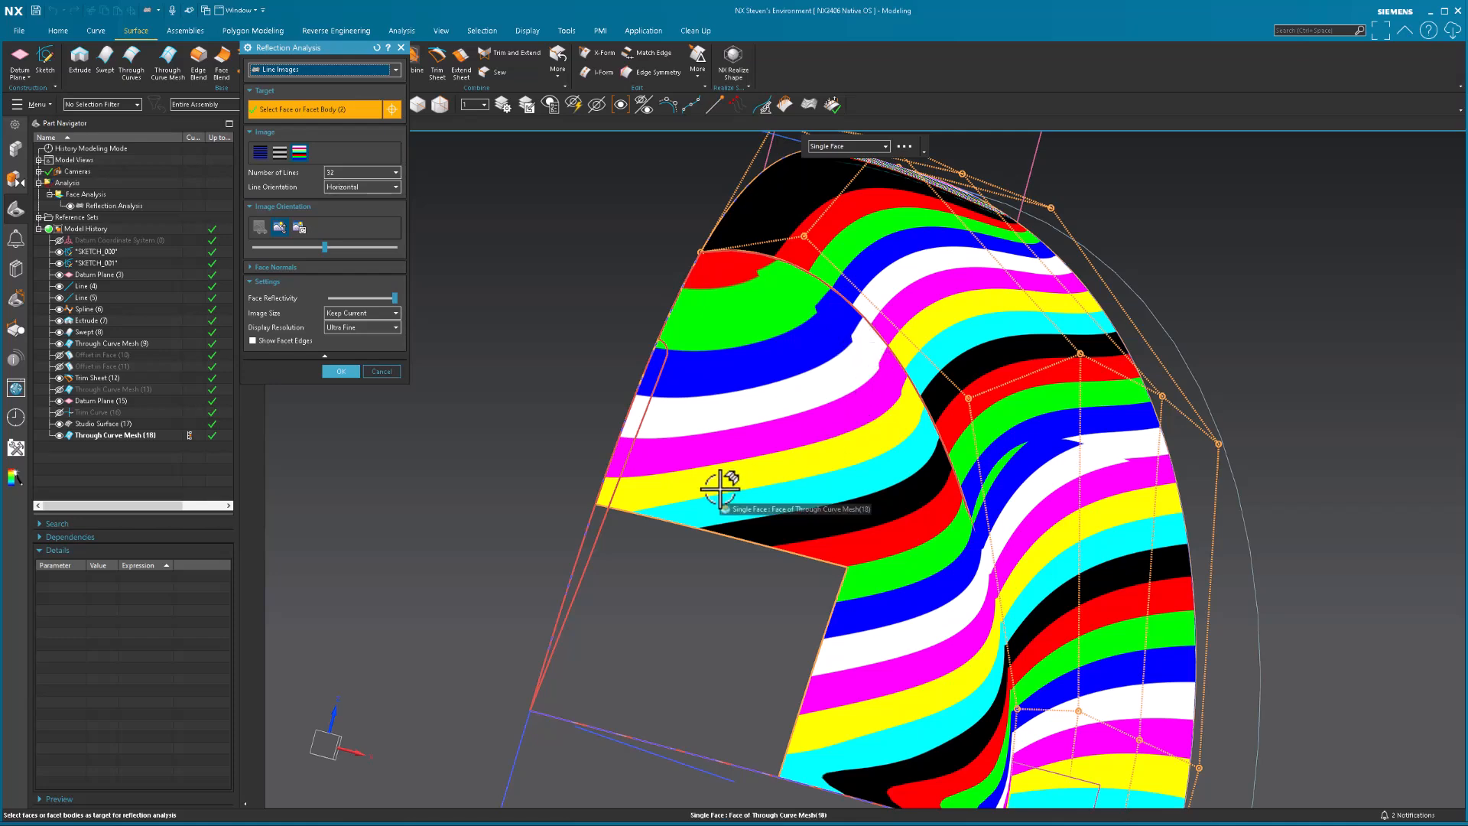
pyautogui.click(581, 351)
pyautogui.click(768, 397)
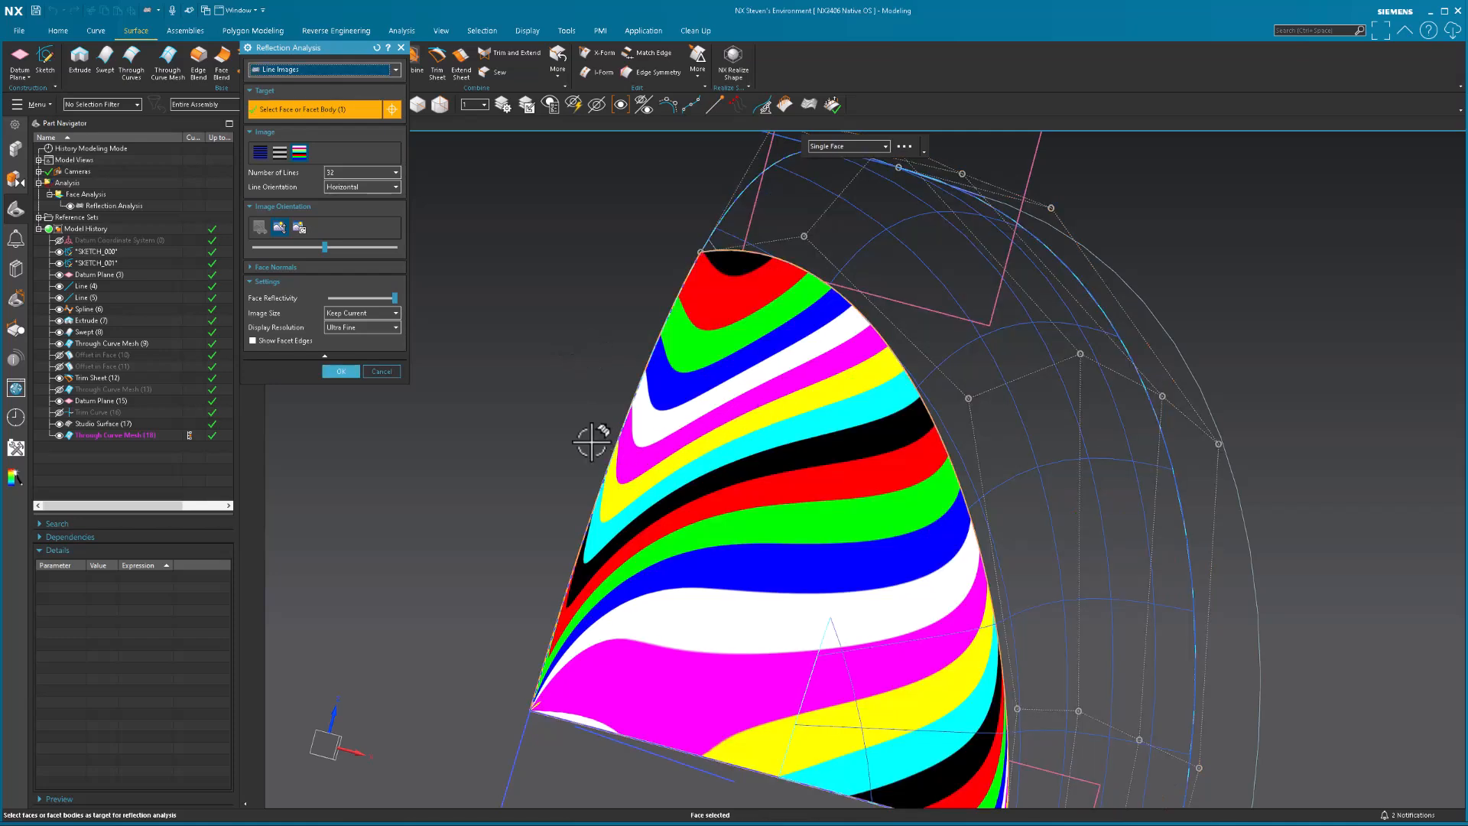
pyautogui.click(573, 370)
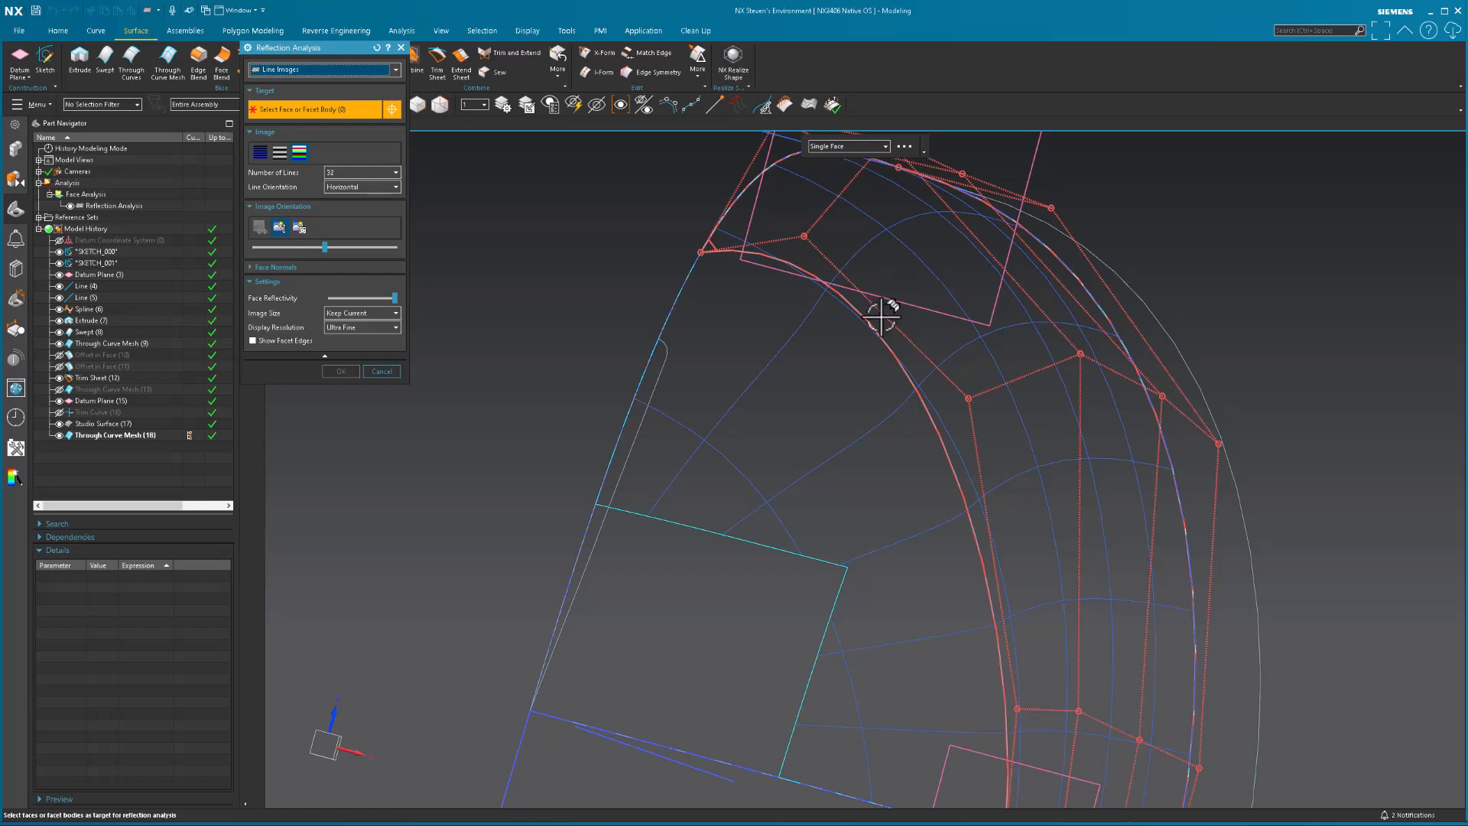
pyautogui.click(125, 342)
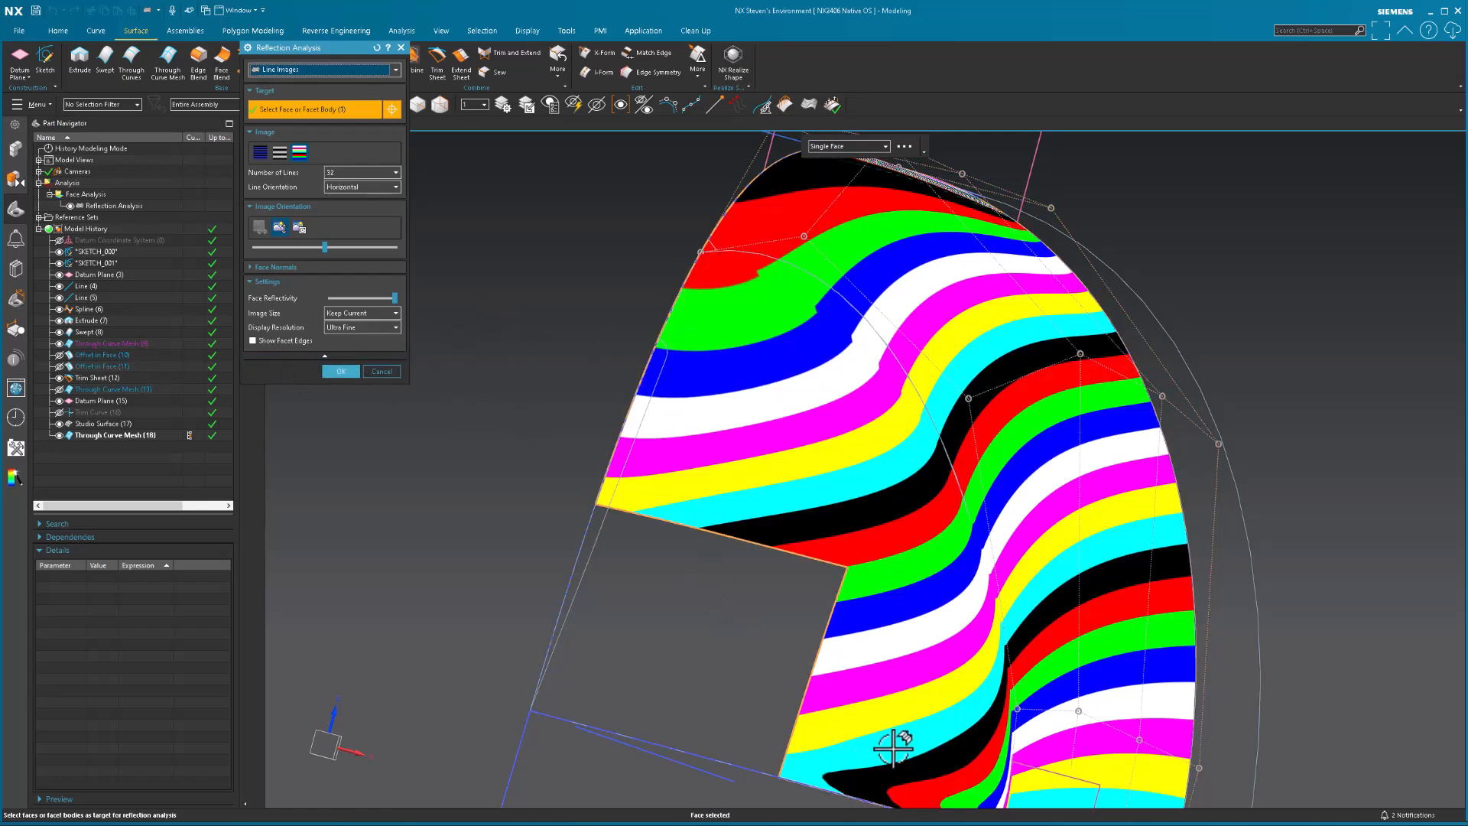
pyautogui.moveTo(869, 531); pyautogui.dragTo(892, 673, button='middle')
pyautogui.scroll(5, 507, 492)
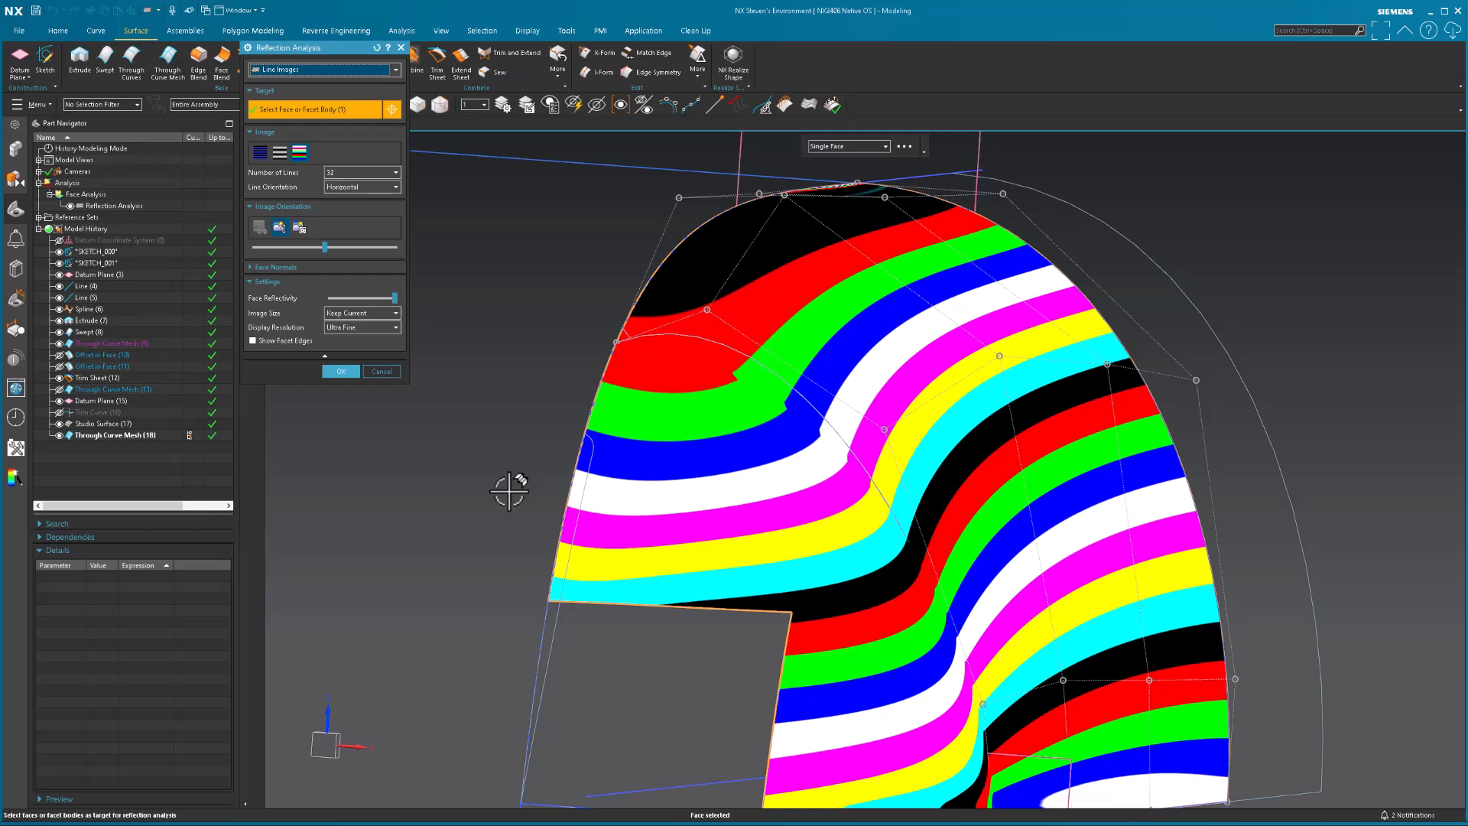
# Step: Retarget the reflection analysis to Studio Surface (17) and Through Curve Mesh (18), examine the reflections around the nose, and cancel the edit
pyautogui.keyDown('shift'); pyautogui.click(602, 370); pyautogui.keyUp('shift')
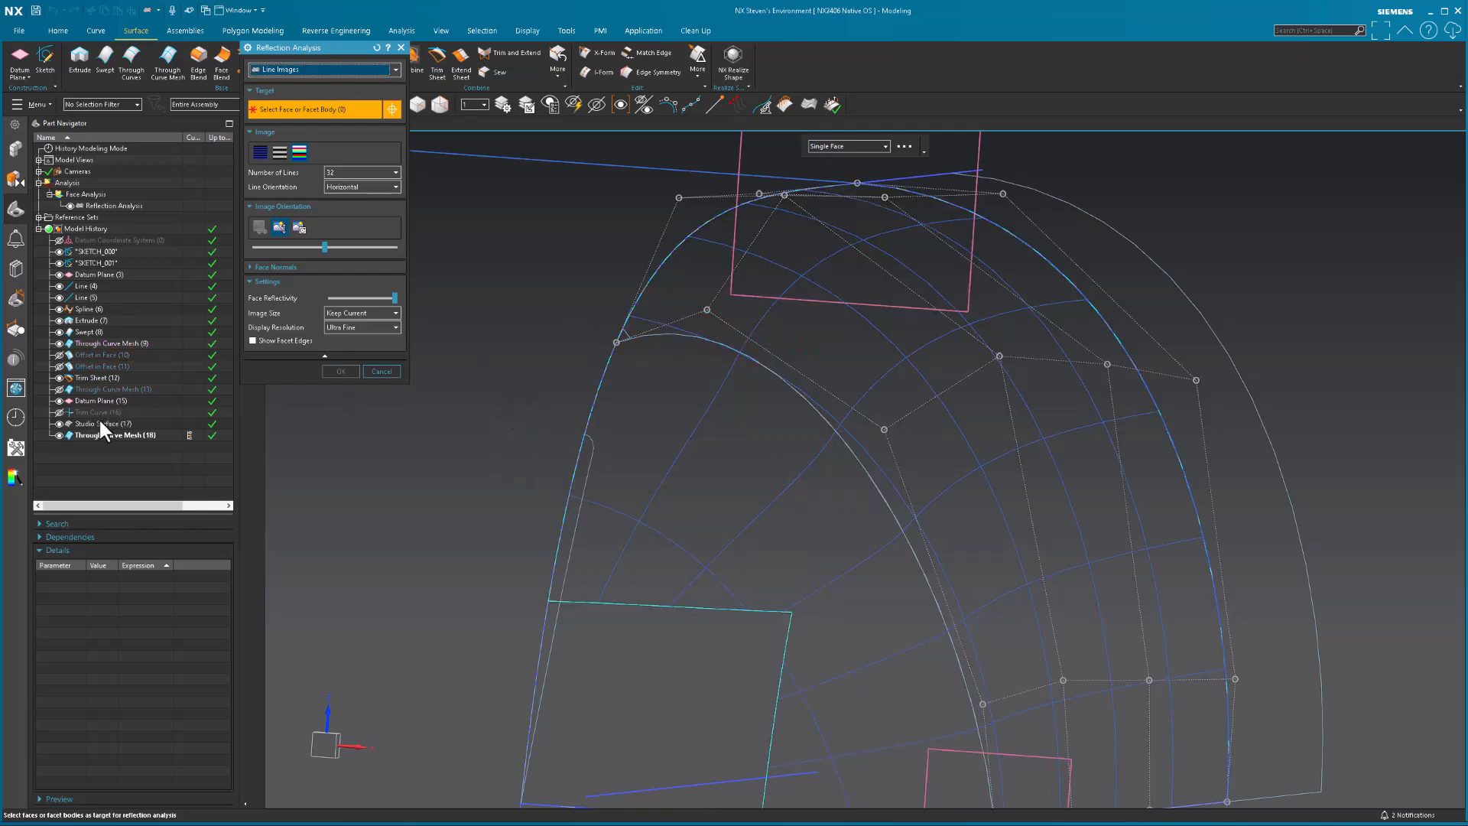
pyautogui.click(104, 434)
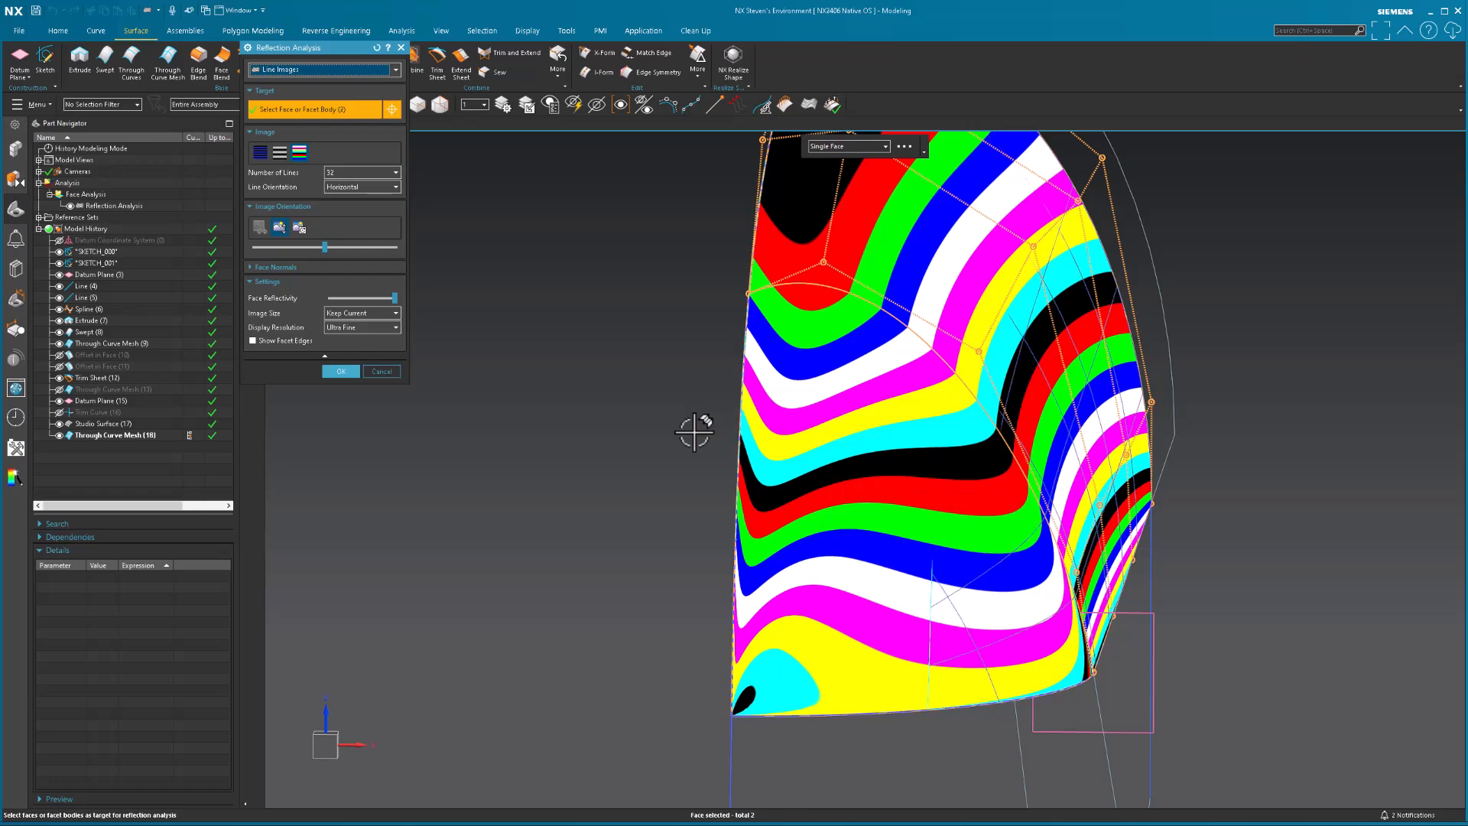
pyautogui.moveTo(694, 433); pyautogui.dragTo(1068, 682, button='middle')
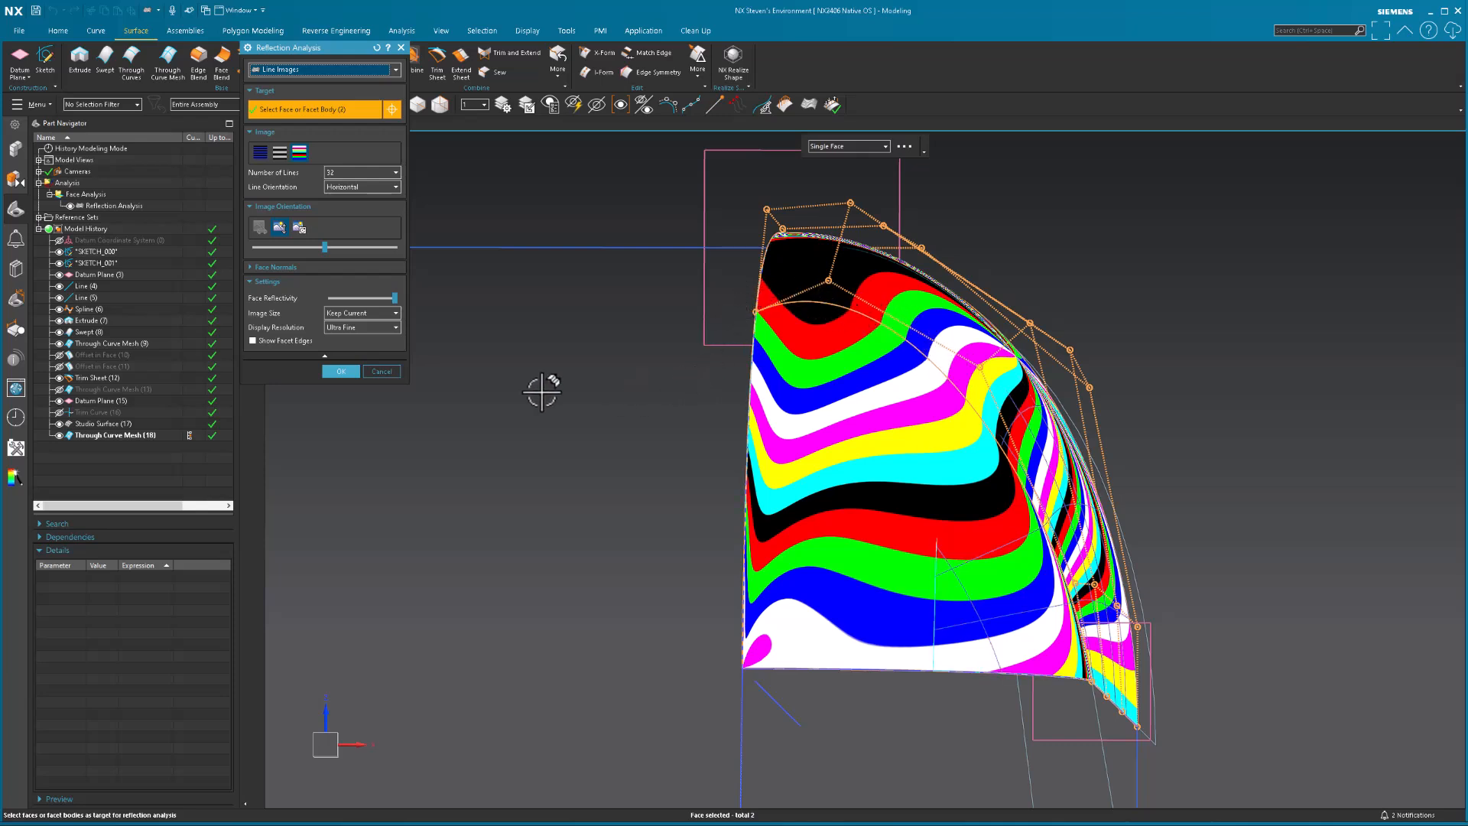
pyautogui.click(384, 369)
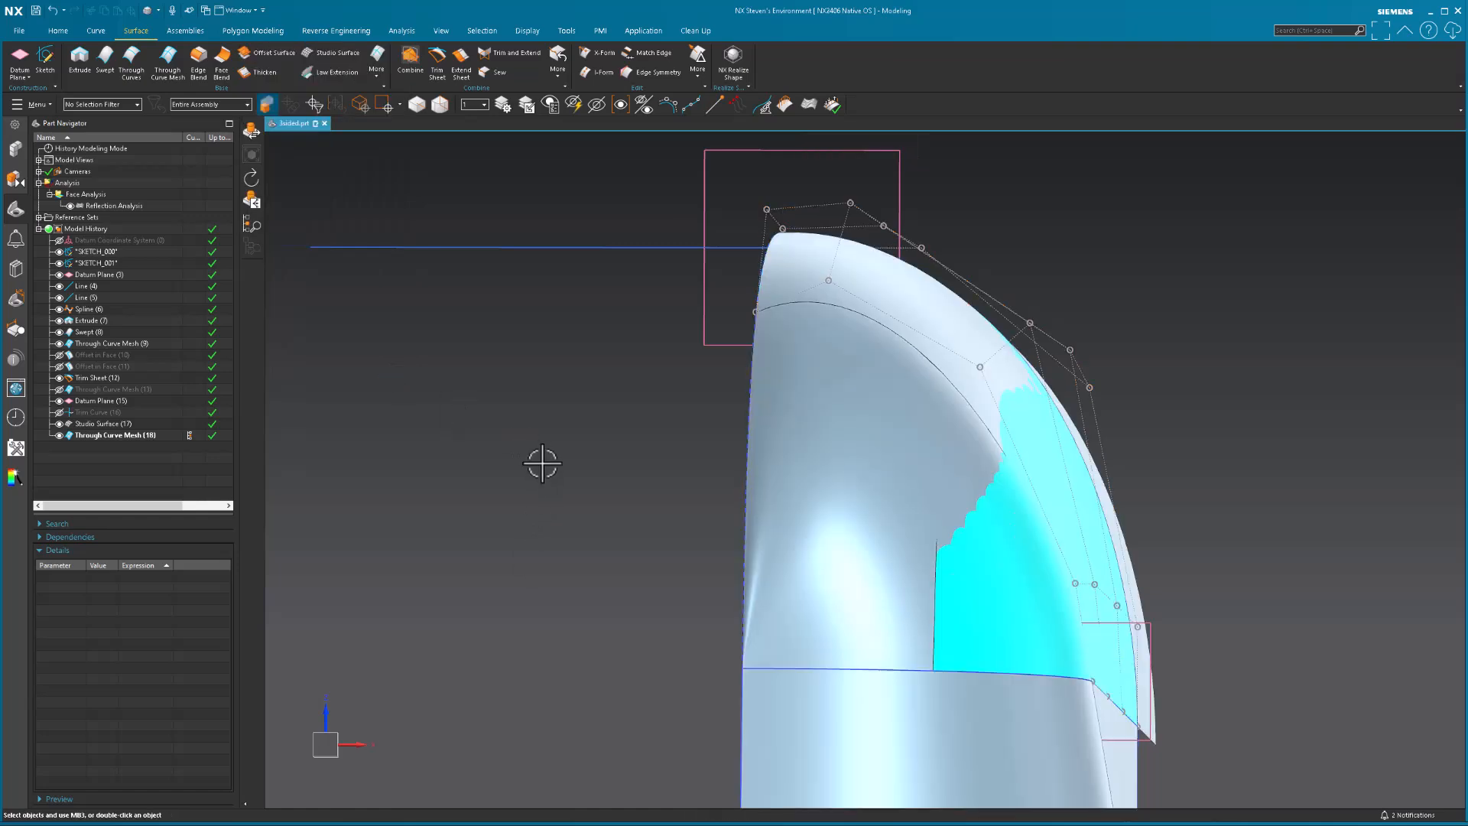
# Step: Inspect the overlapping nose surfaces and hide the earlier Through Curve Mesh (9) body
pyautogui.moveTo(542, 520); pyautogui.dragTo(888, 640, button='middle')
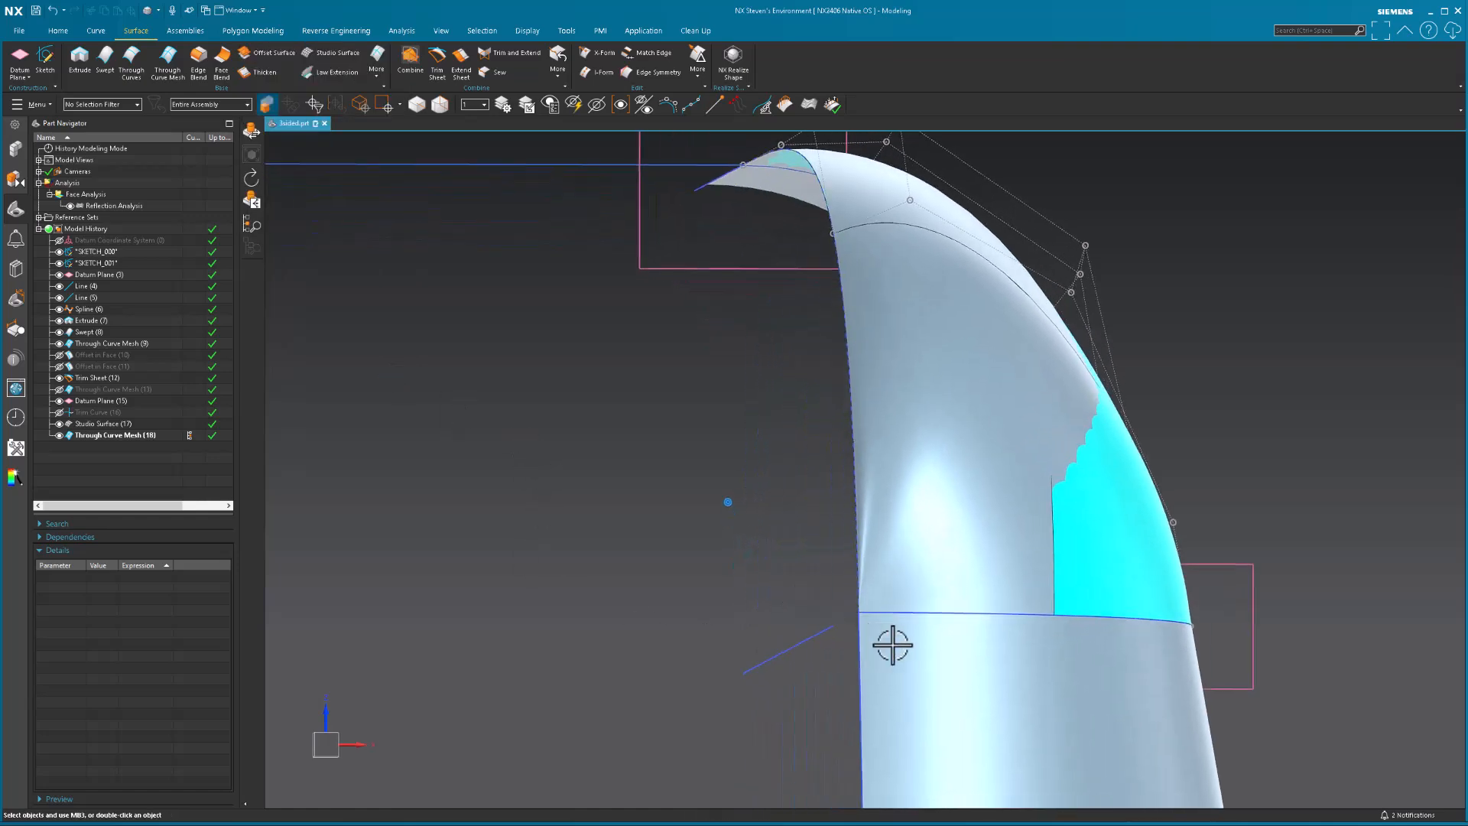
pyautogui.click(874, 601)
pyautogui.moveTo(619, 587); pyautogui.dragTo(659, 632, button='middle')
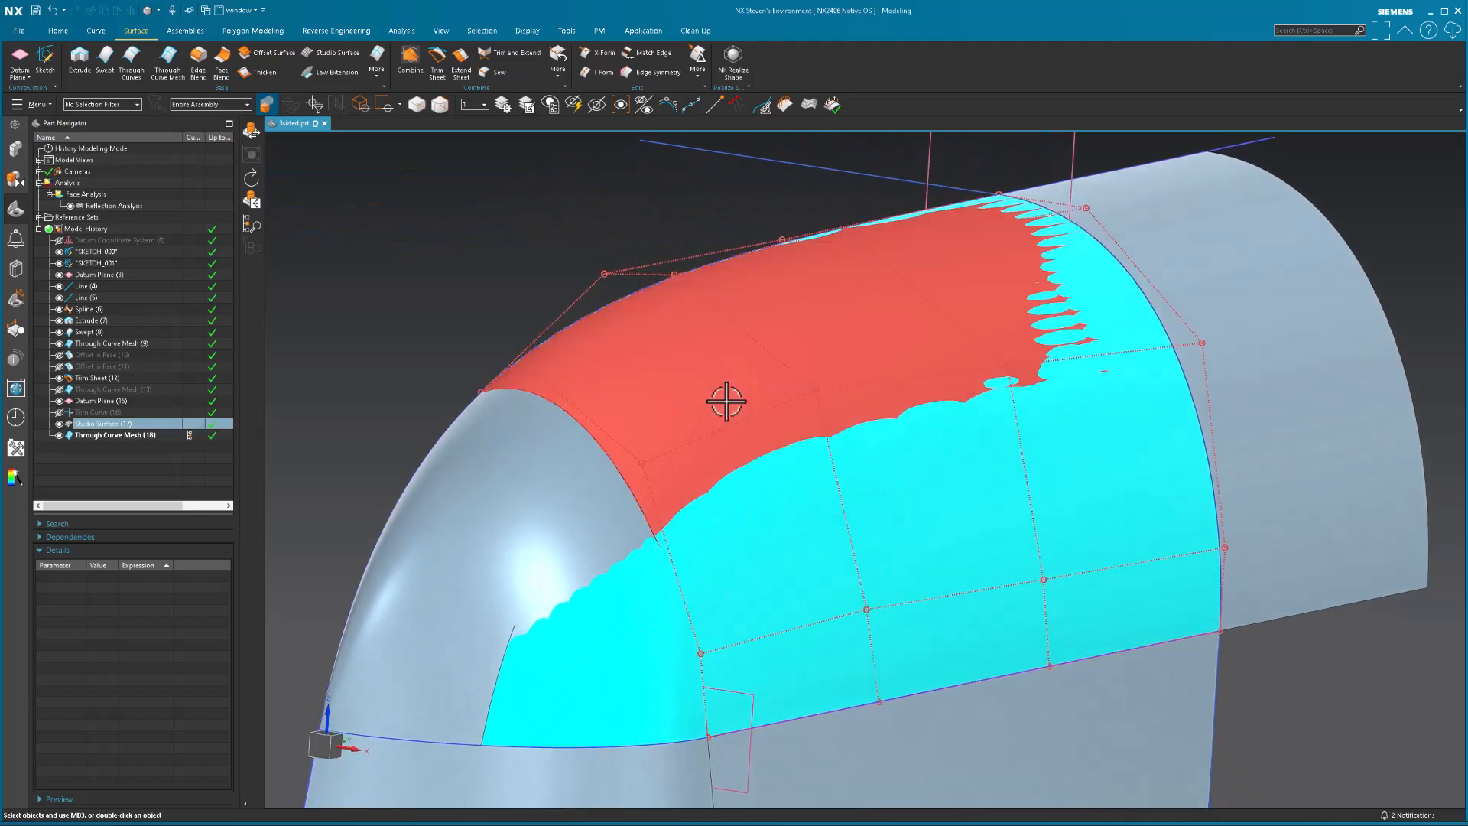
pyautogui.click(60, 344)
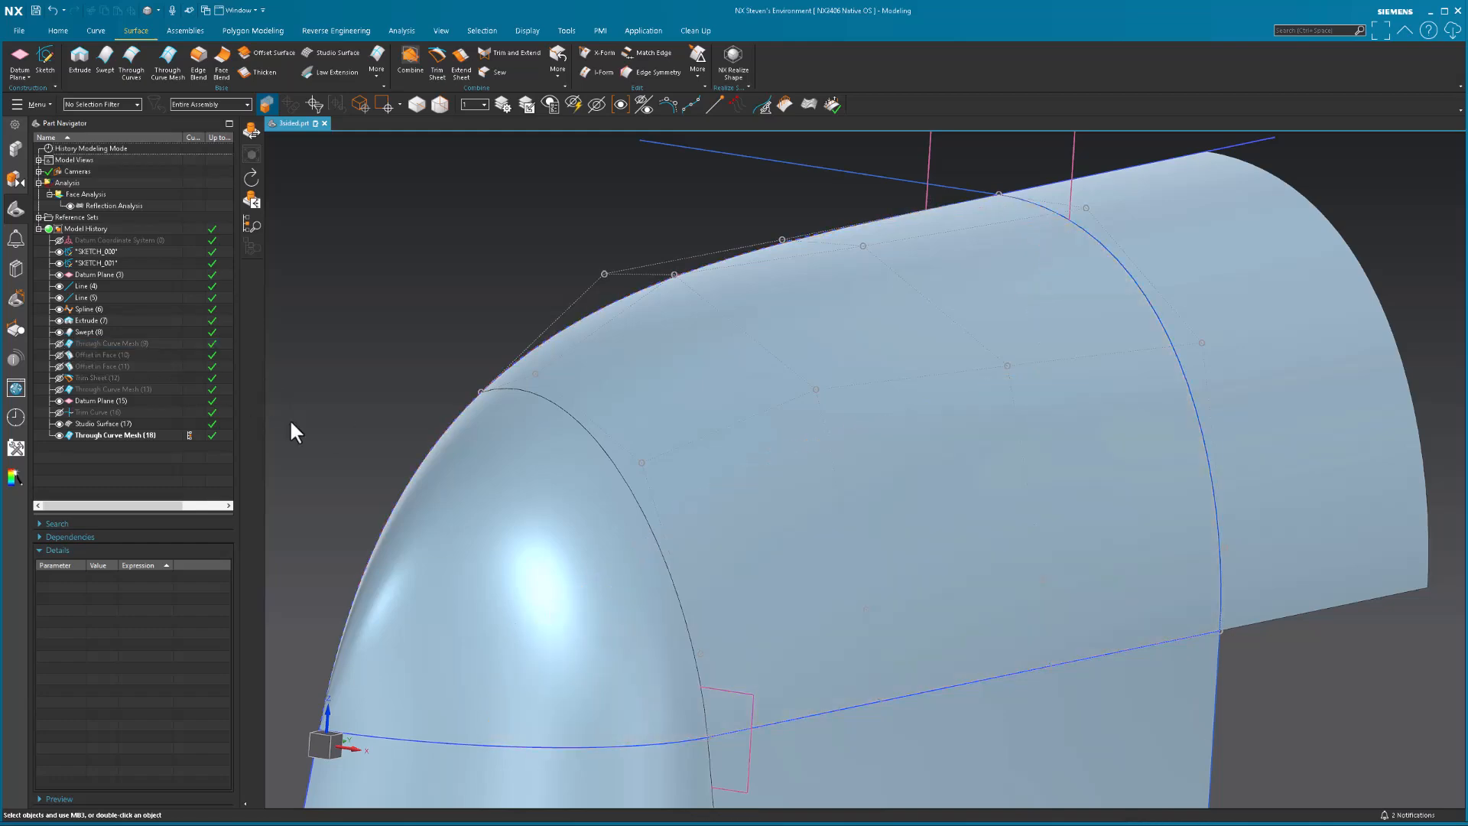
# Step: Hide the studio surface, the new nose mesh and SKETCH_001, and make Trim Curve (16) the displayed current feature
pyautogui.doubleClick(765, 438)
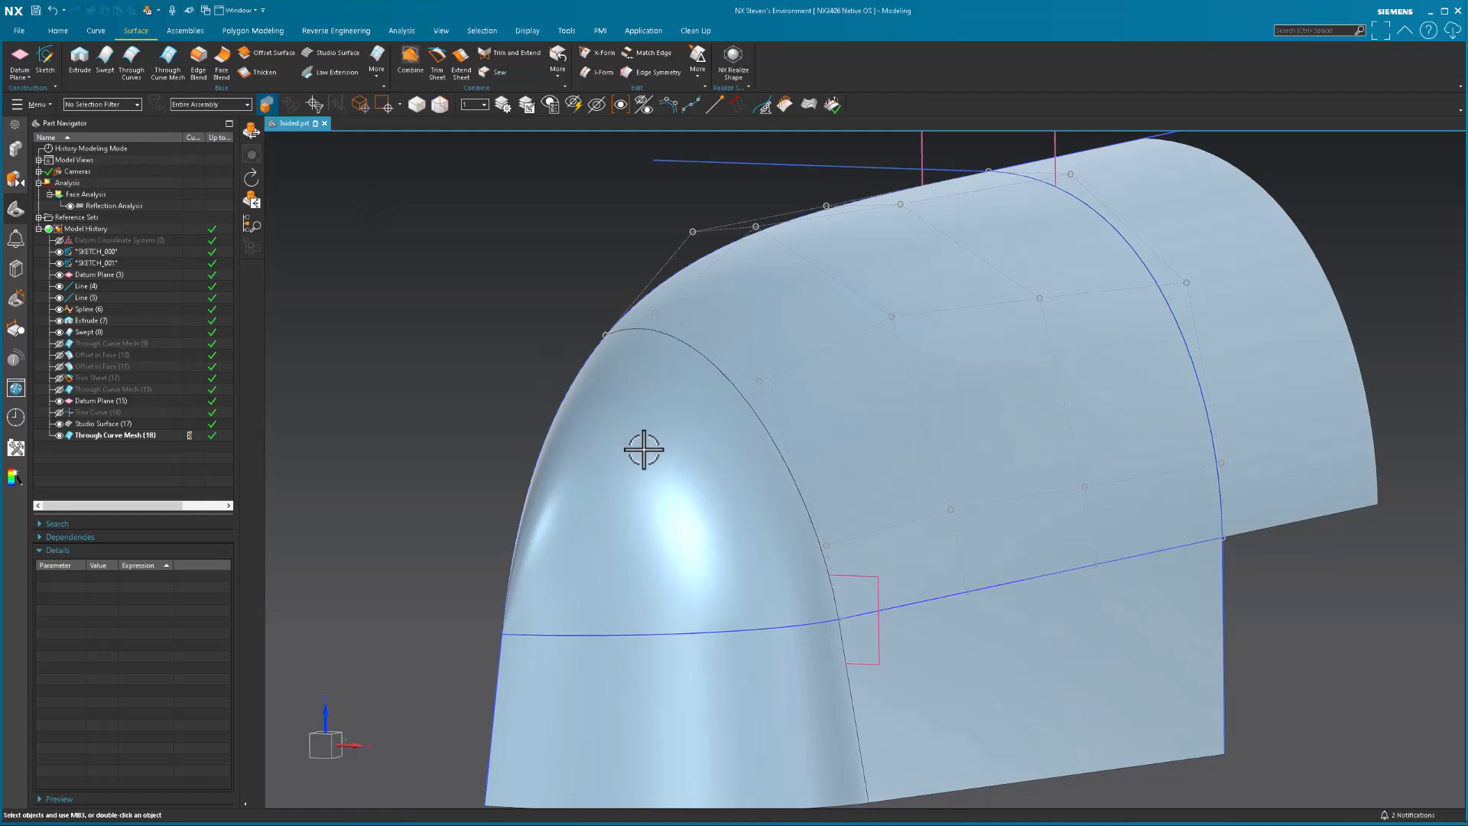
pyautogui.doubleClick(663, 556)
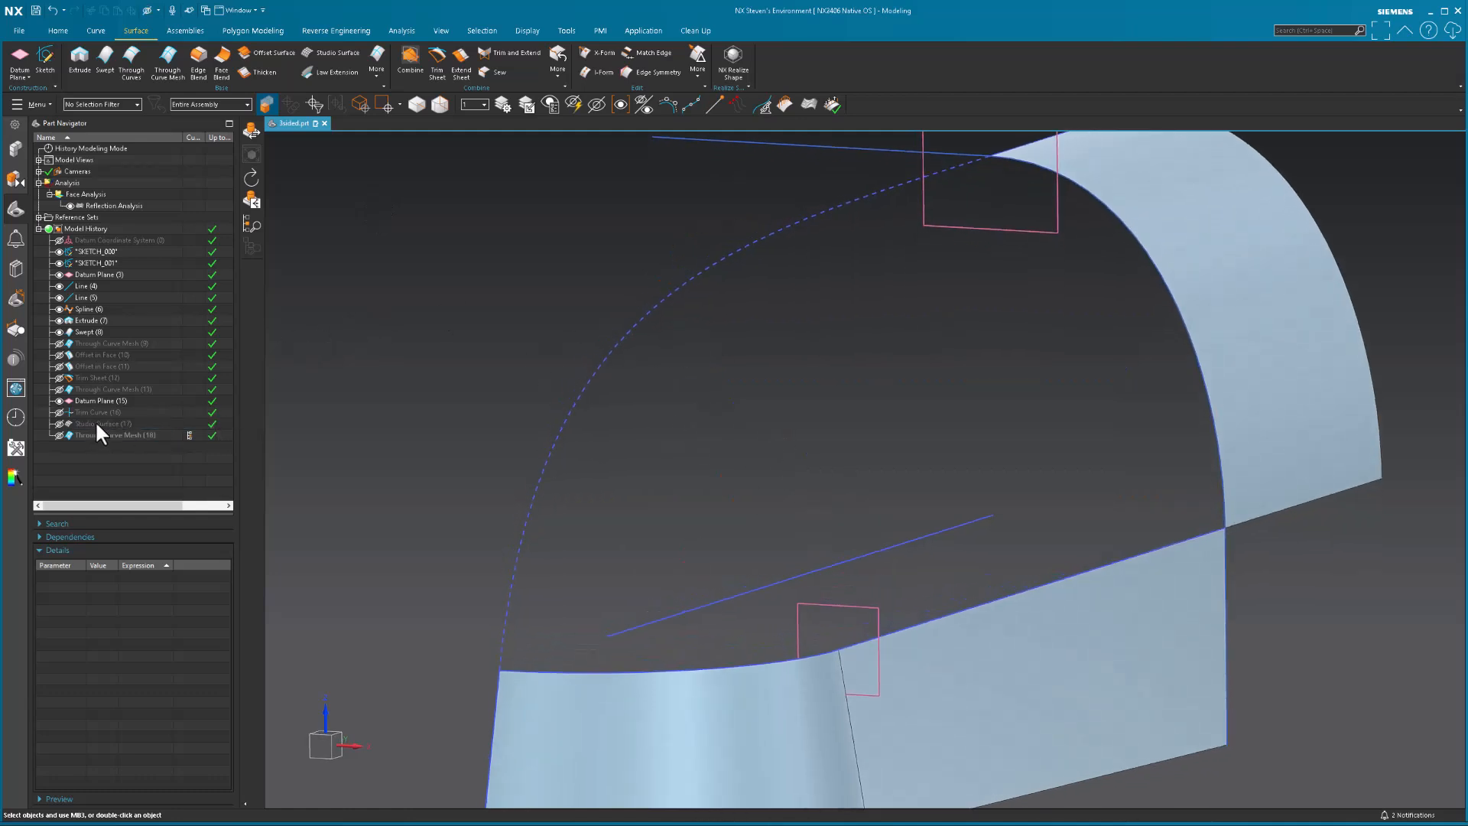
pyautogui.click(196, 411)
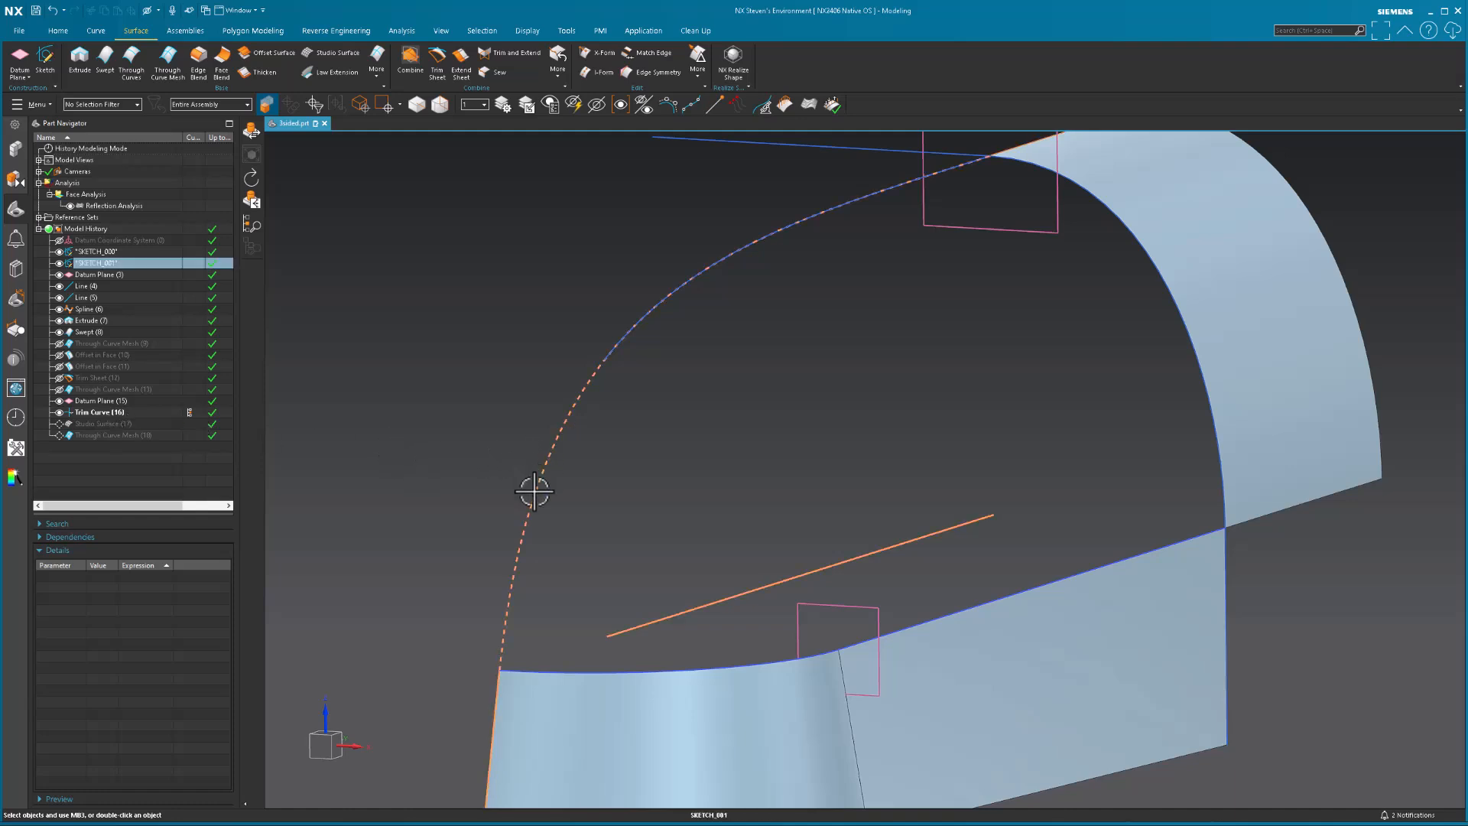
pyautogui.moveTo(535, 491); pyautogui.dragTo(414, 450, button='right')
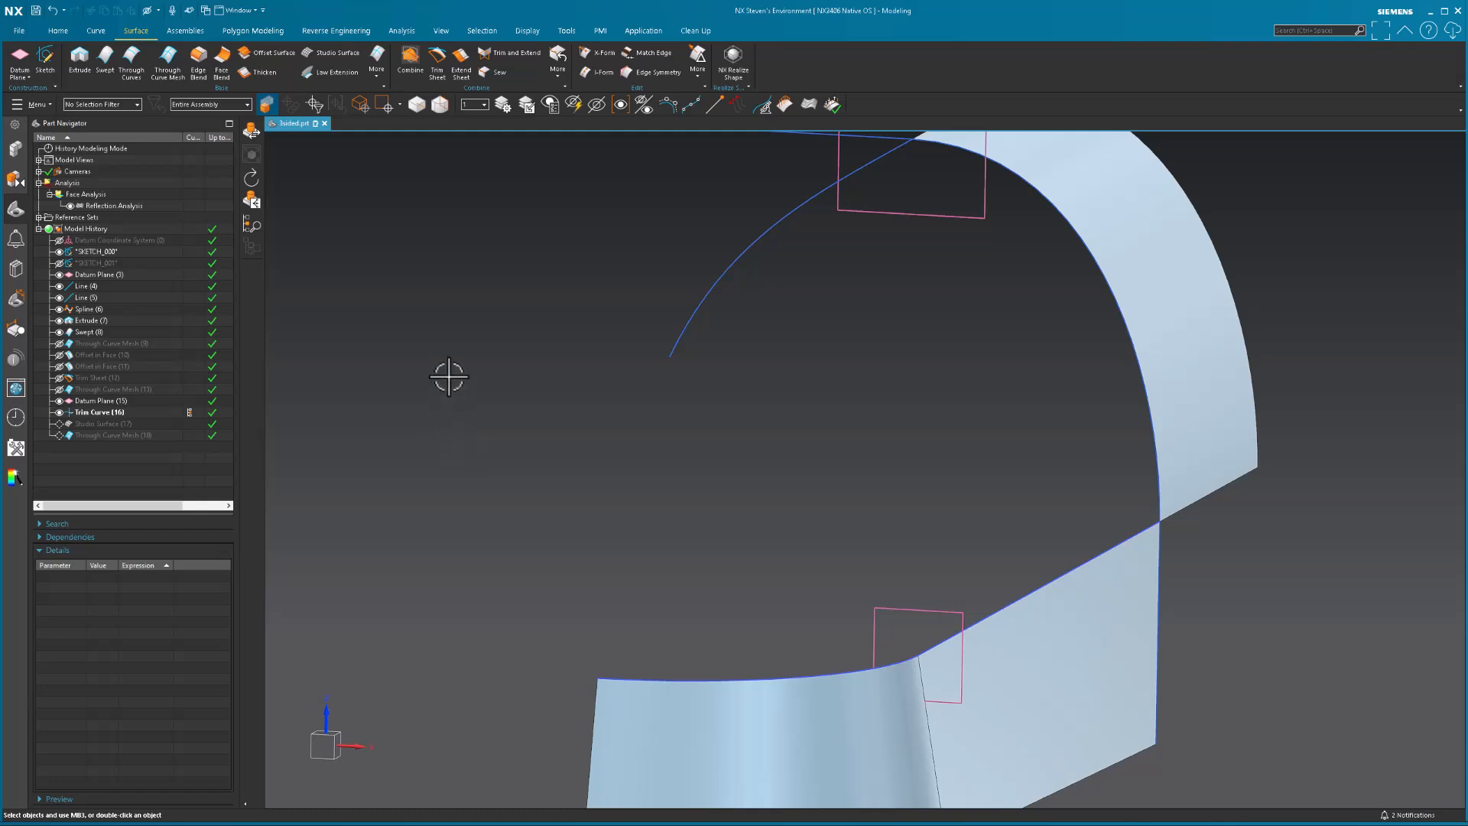
# Step: Begin a Bridge Curve at the upper end of the lower body's side edge with G1 (Tangent) start continuity
pyautogui.click(93, 32)
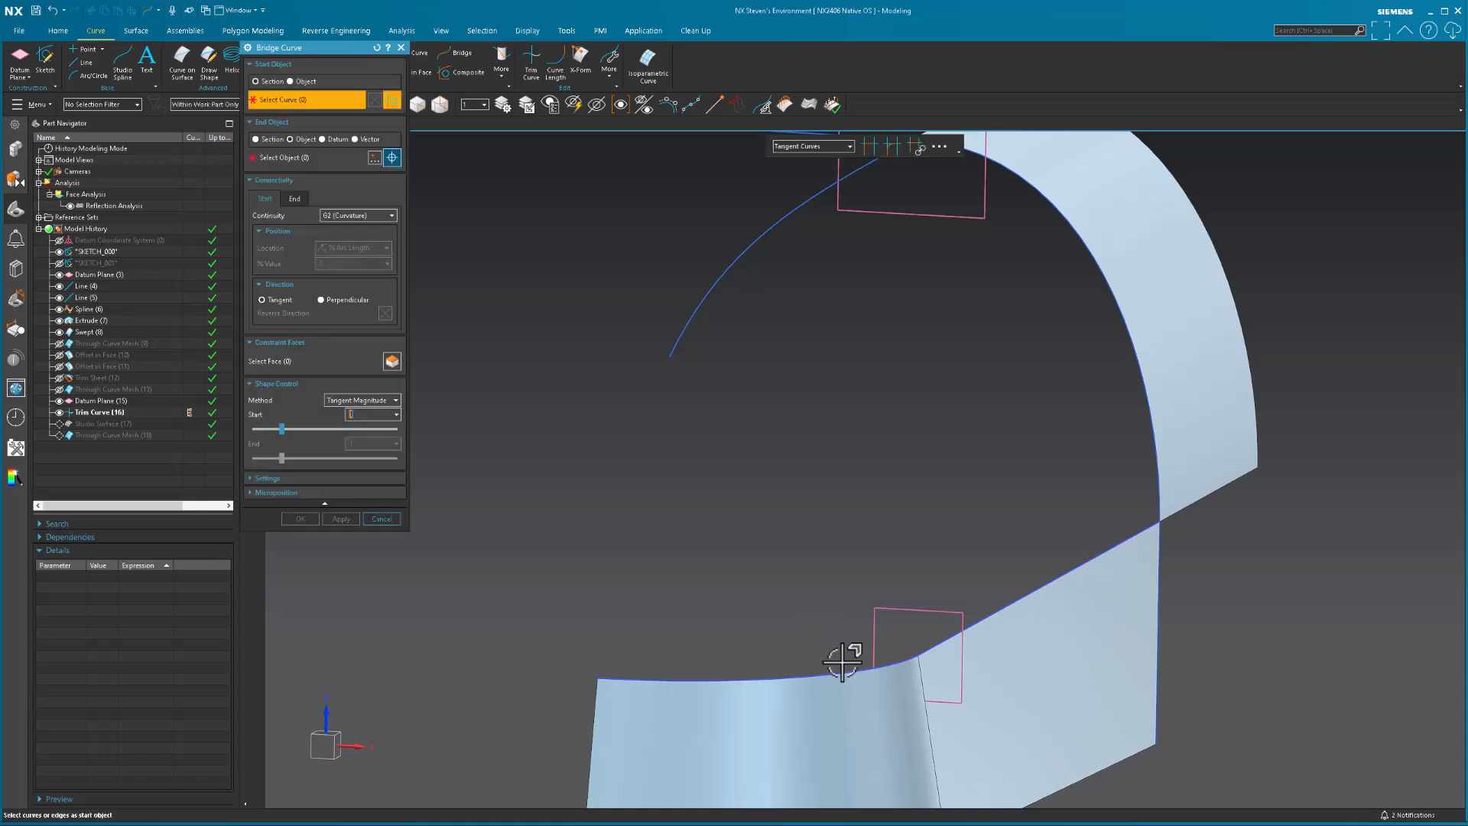
pyautogui.click(922, 686)
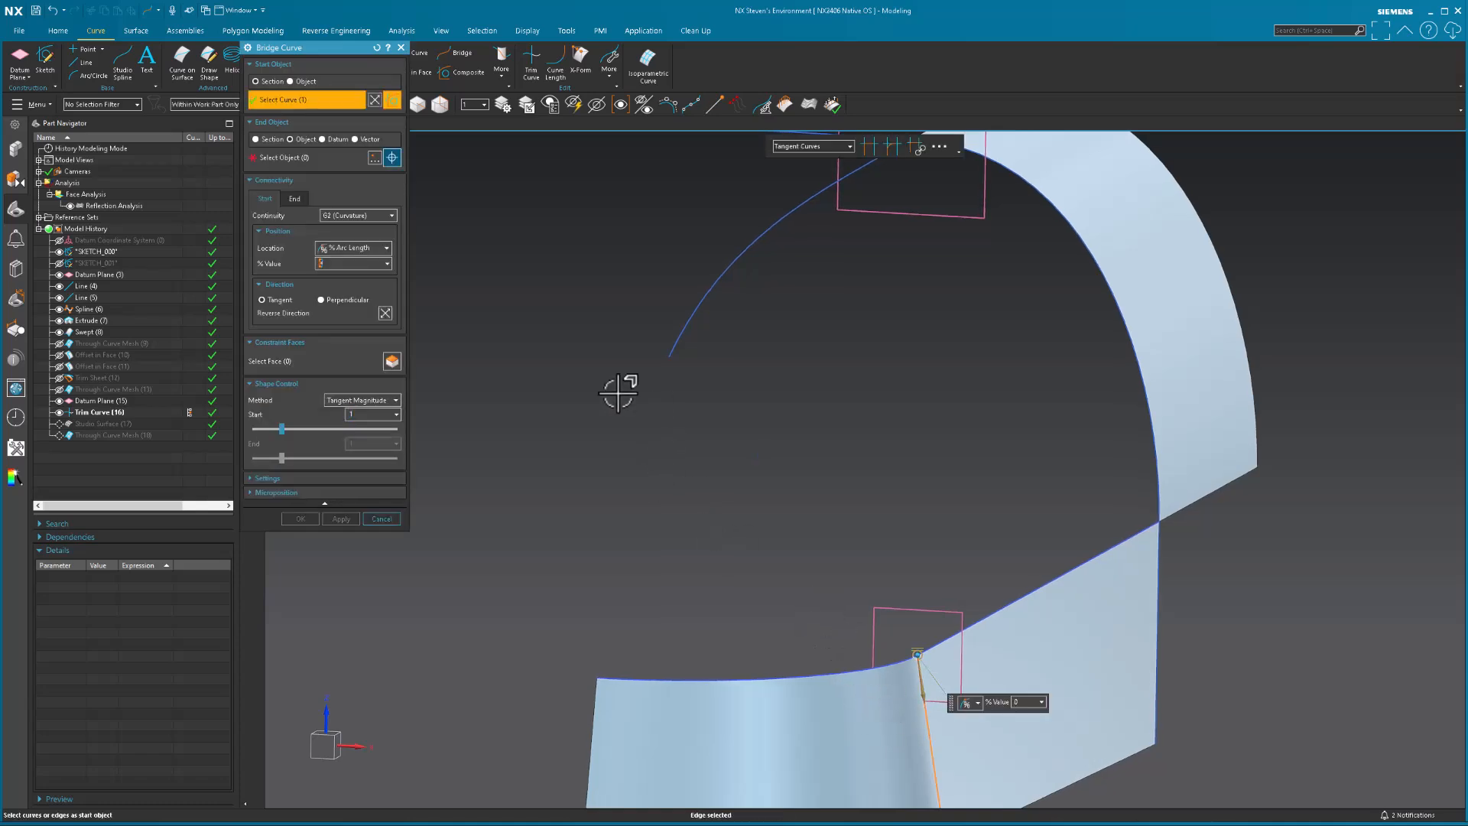
pyautogui.click(346, 215)
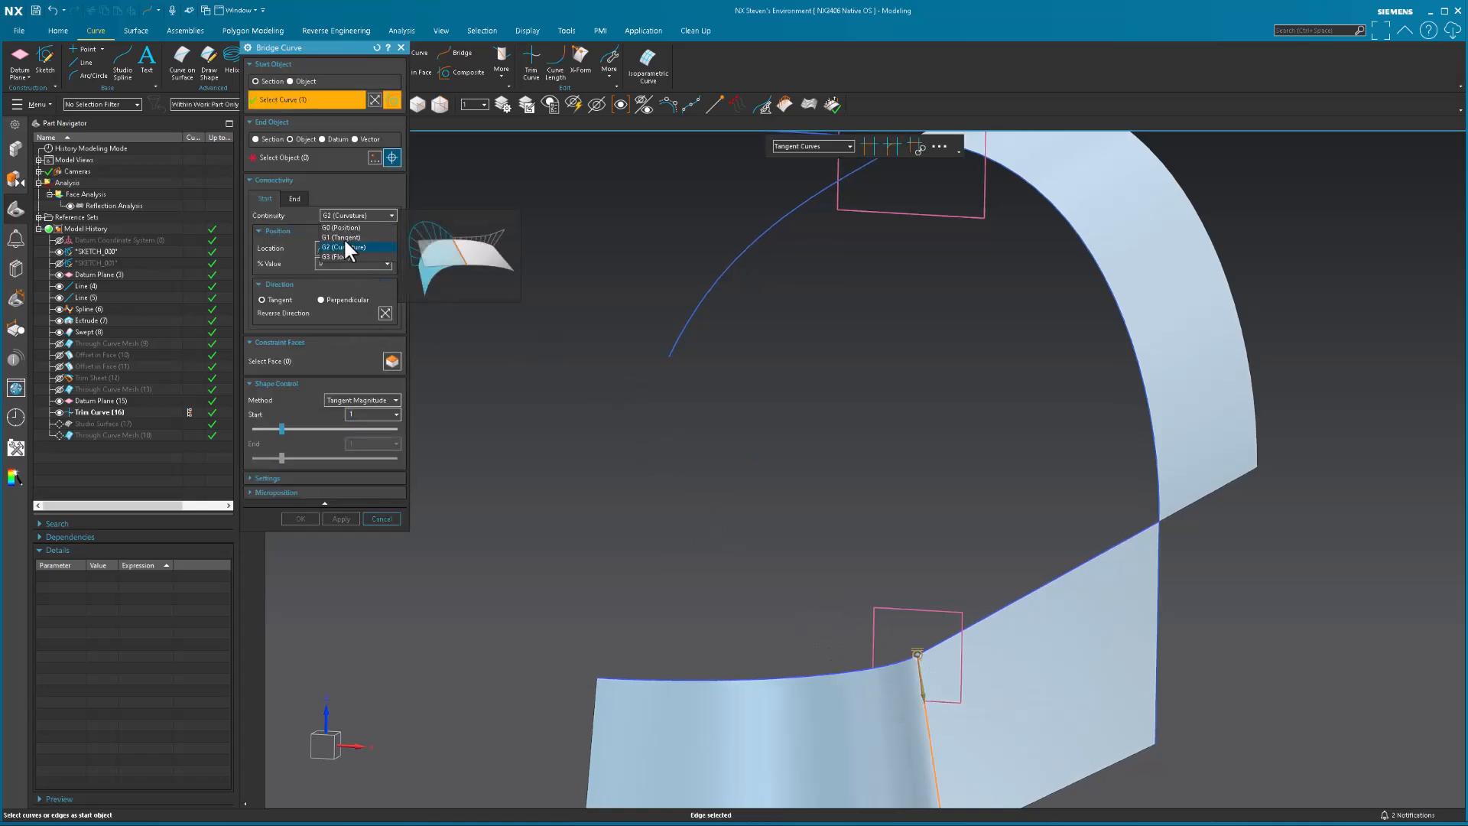
pyautogui.click(349, 234)
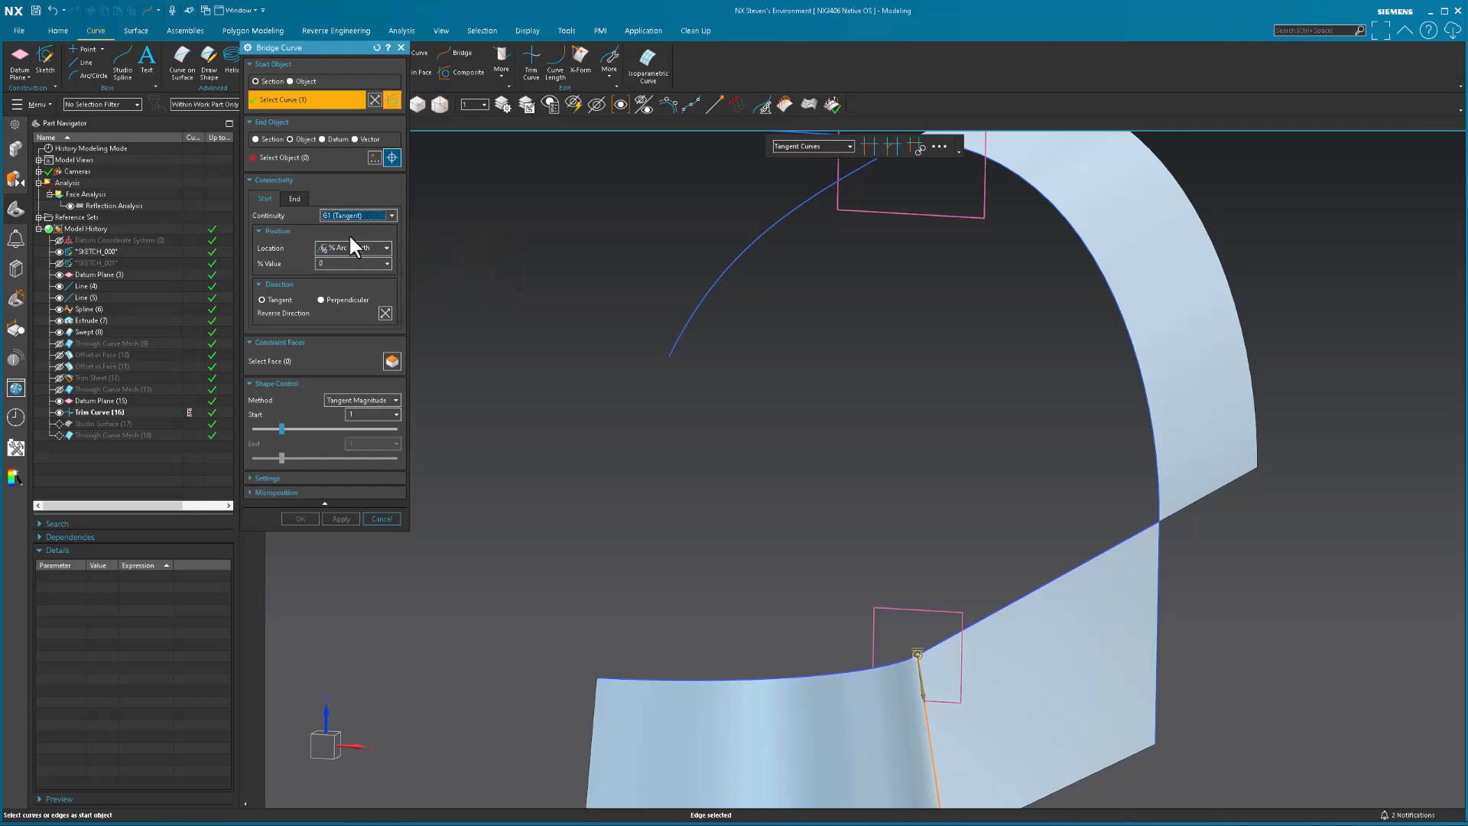
# Step: End the bridge curve at the lower endpoint of the trimmed profile curve and reverse its start direction
pyautogui.click(302, 157)
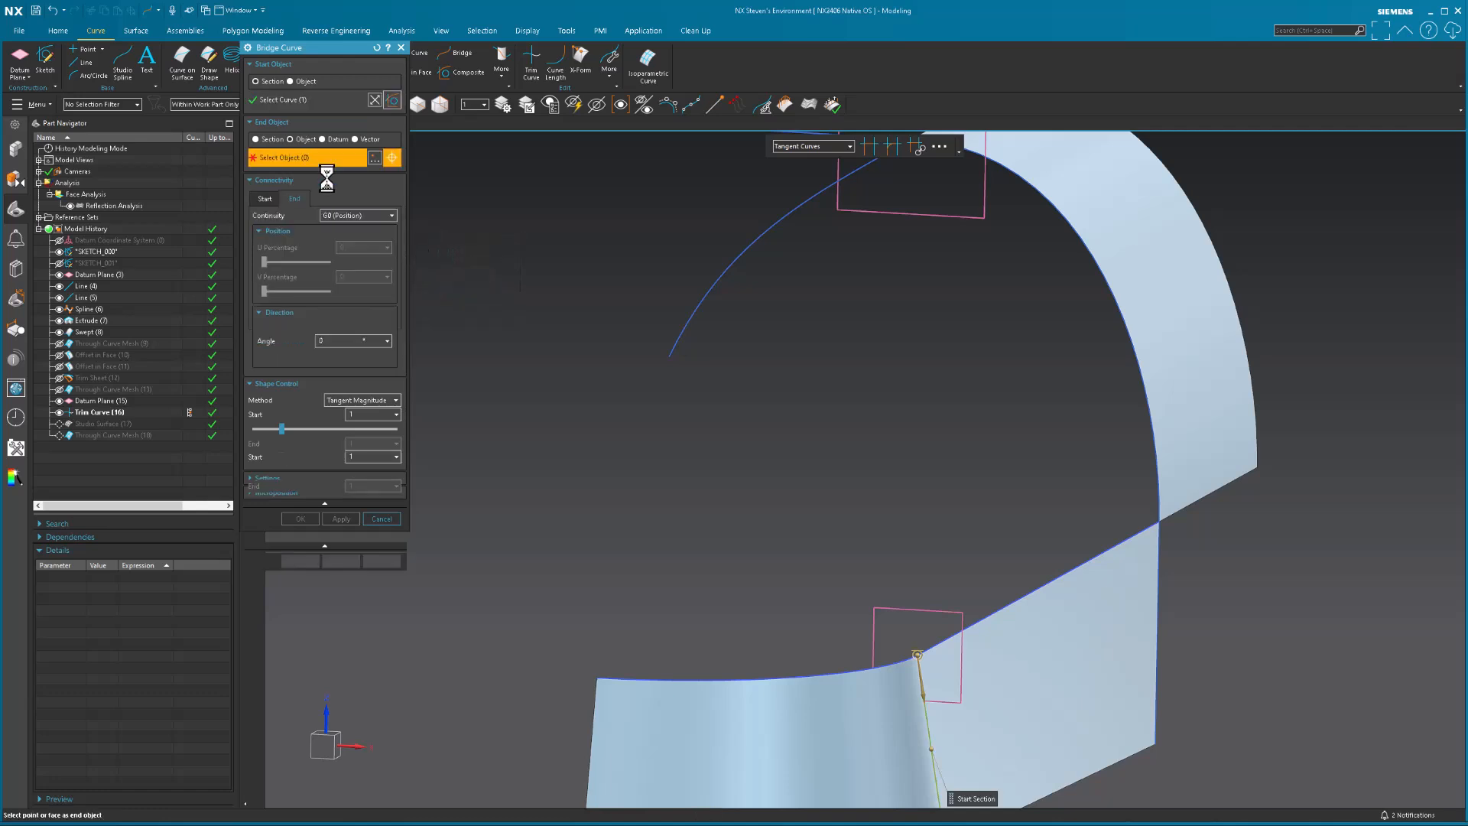
pyautogui.click(670, 355)
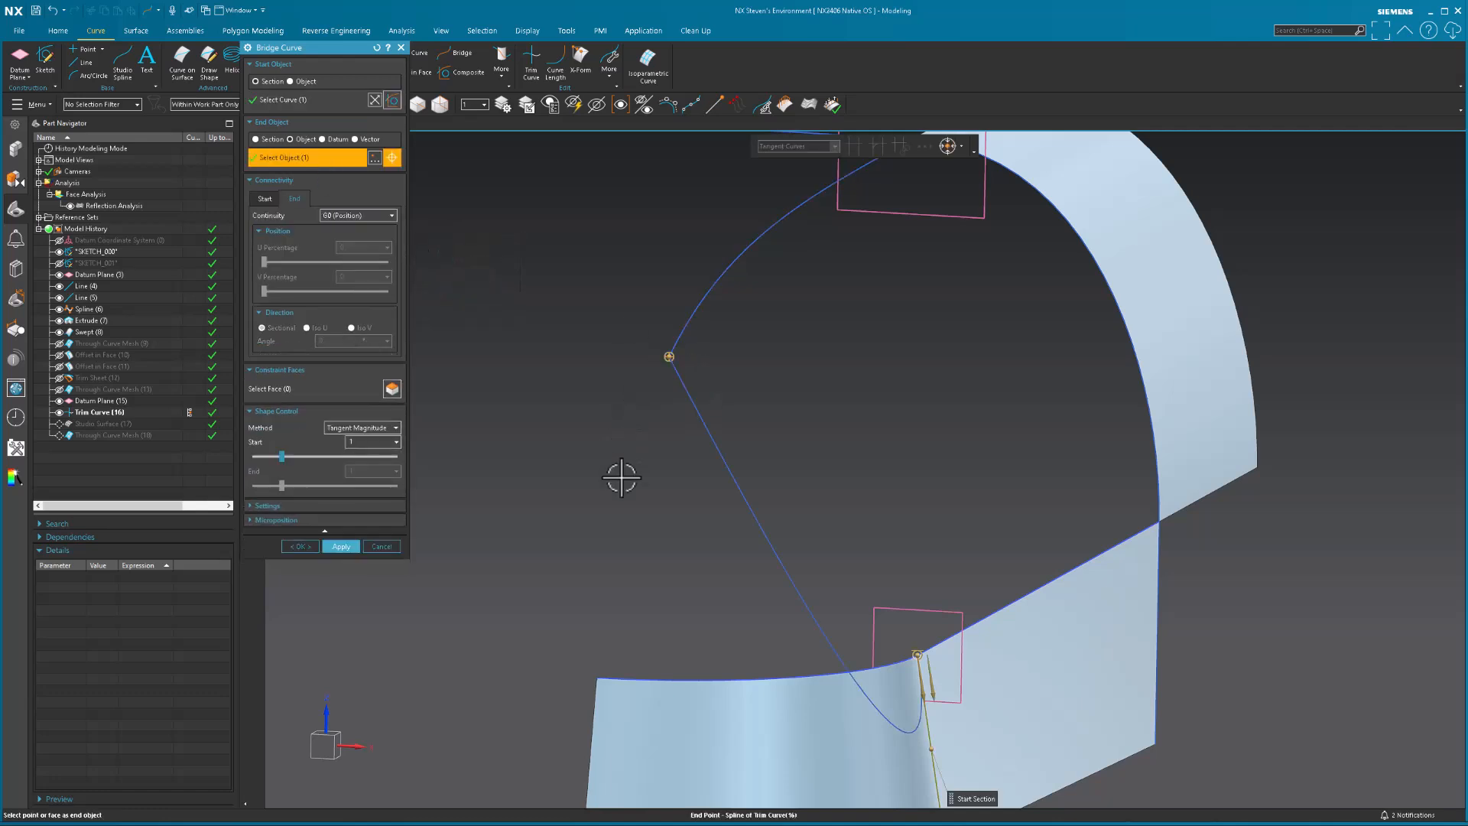
pyautogui.click(268, 198)
pyautogui.click(385, 313)
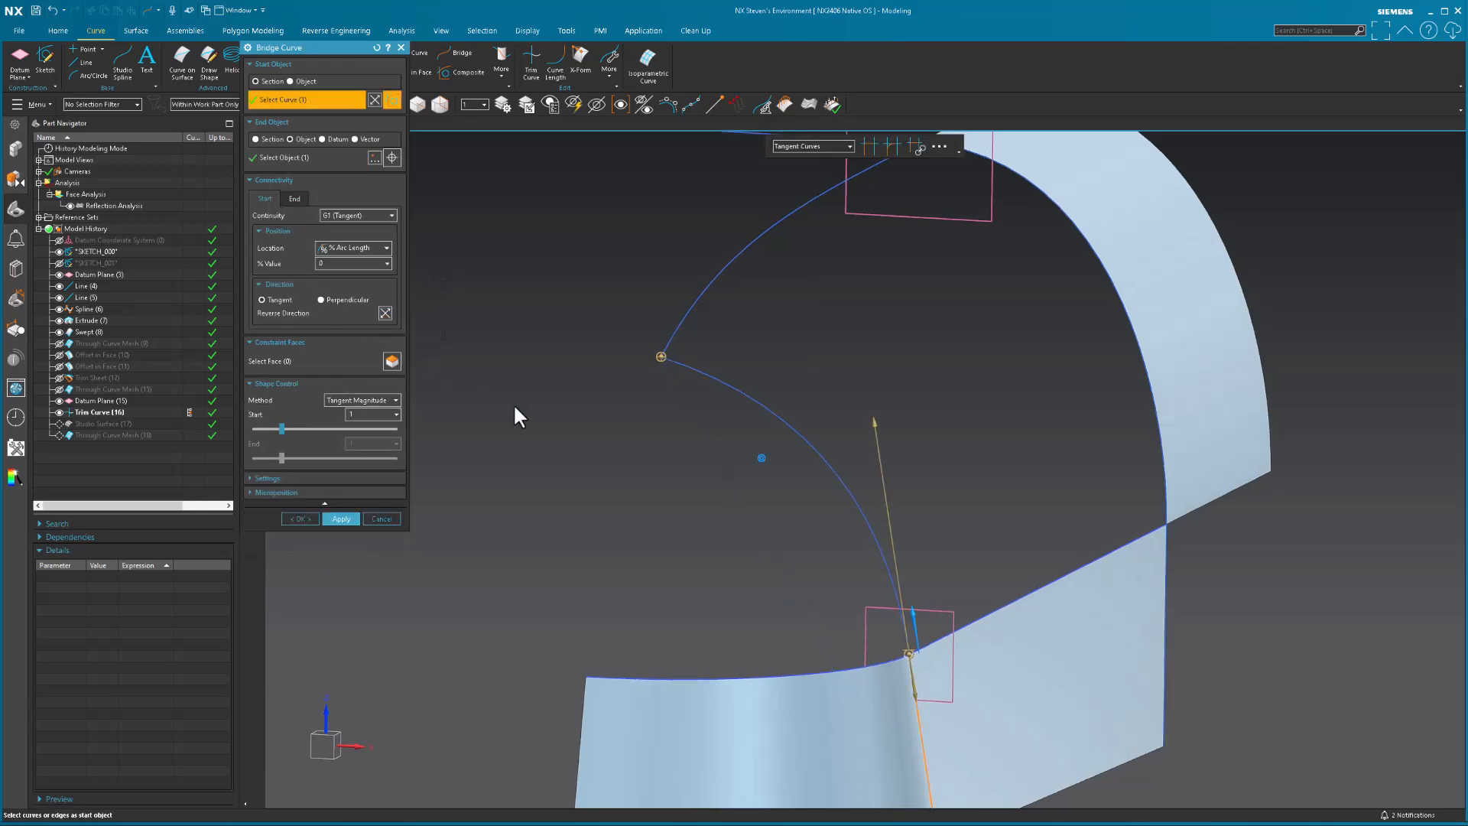
# Step: Accept the bridge curve and make Studio Surface (17) the current feature
pyautogui.moveTo(512, 402); pyautogui.dragTo(633, 476, button='middle')
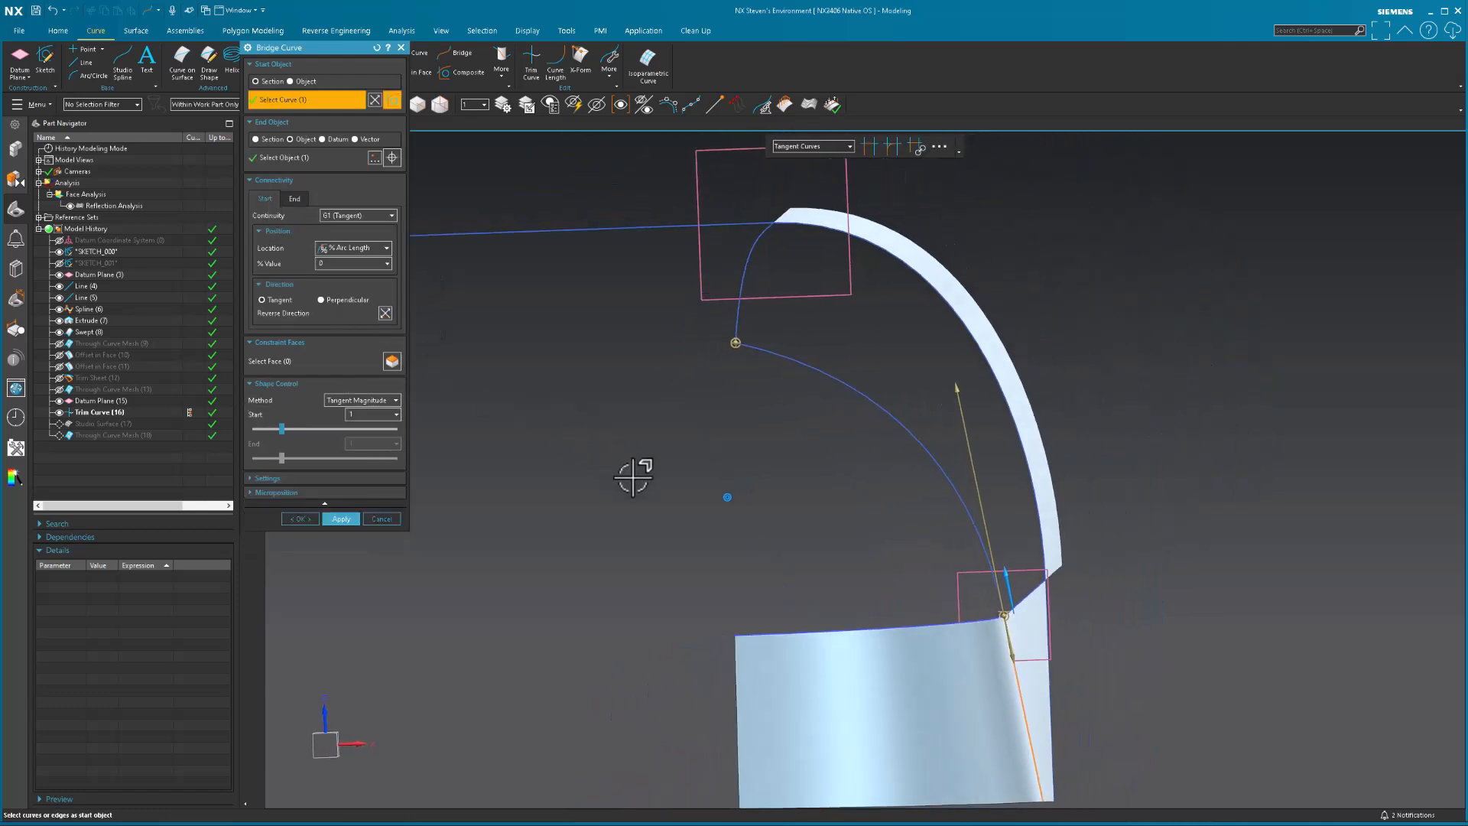
pyautogui.click(389, 520)
pyautogui.click(191, 447)
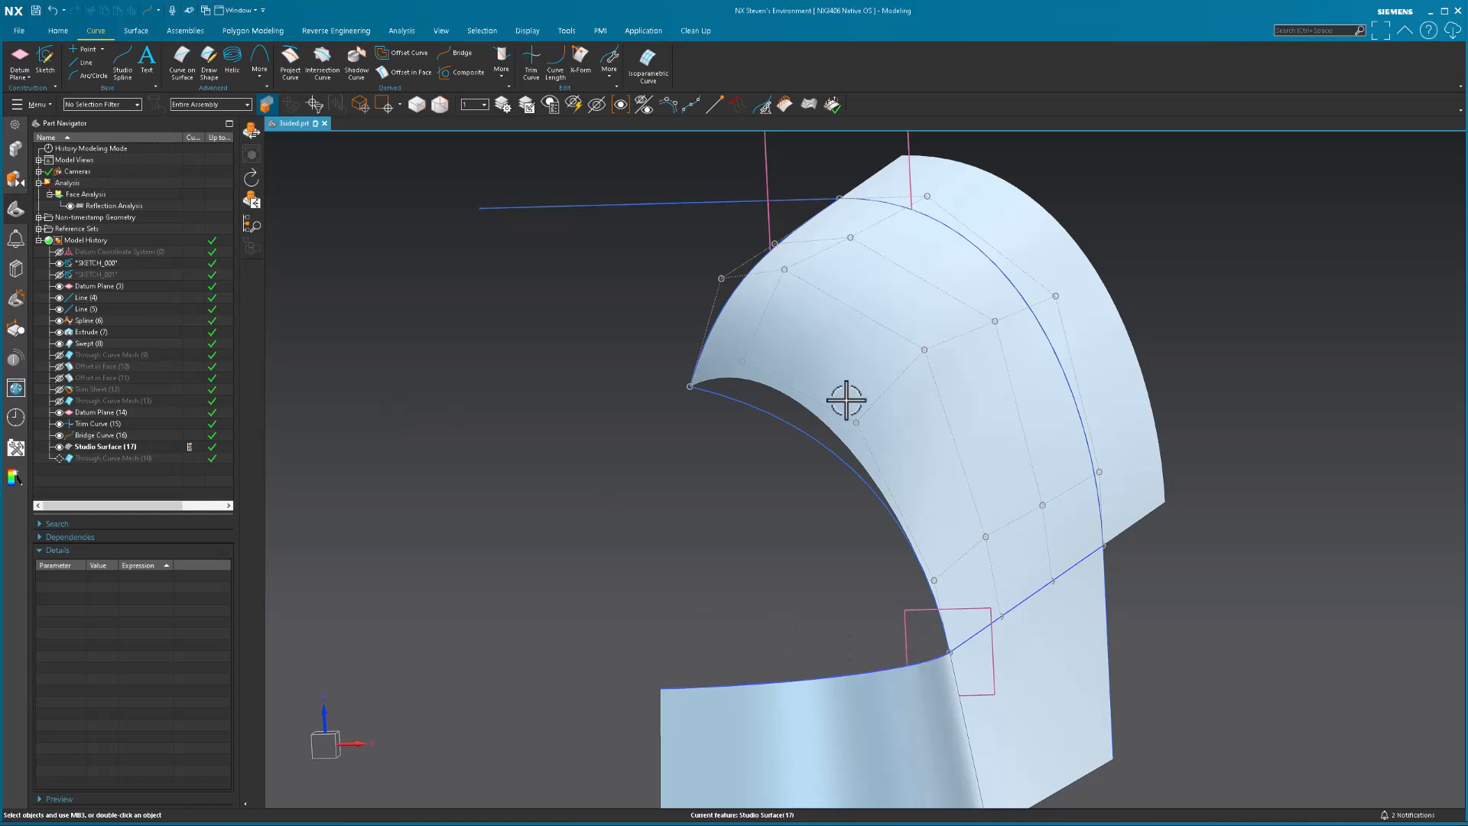
# Step: Edit the studio surface to add the new bridge curve as its second guide, keeping last guide continuity at G0 (Position)
pyautogui.click(119, 448)
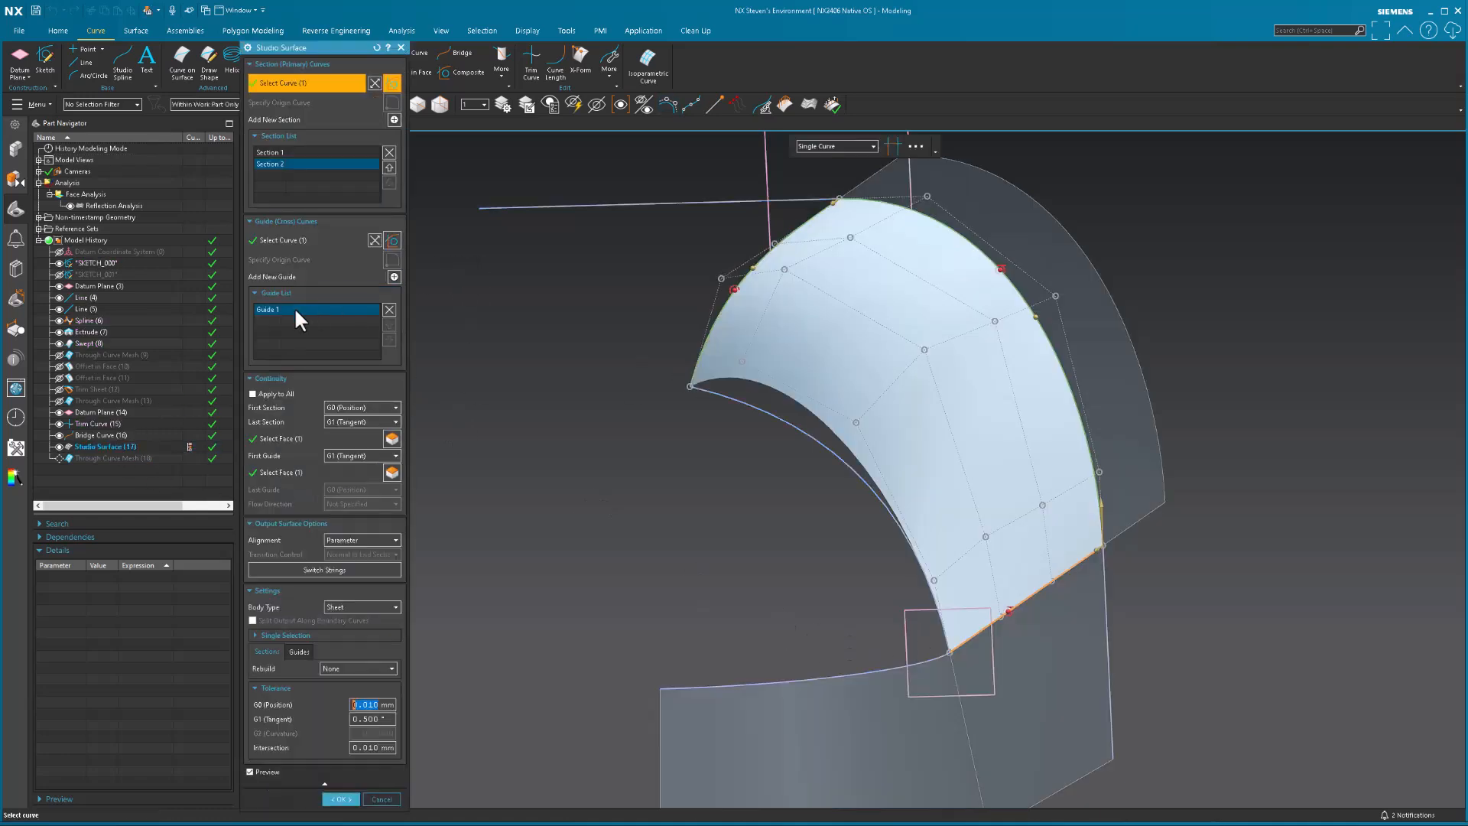
pyautogui.click(273, 310)
pyautogui.click(294, 243)
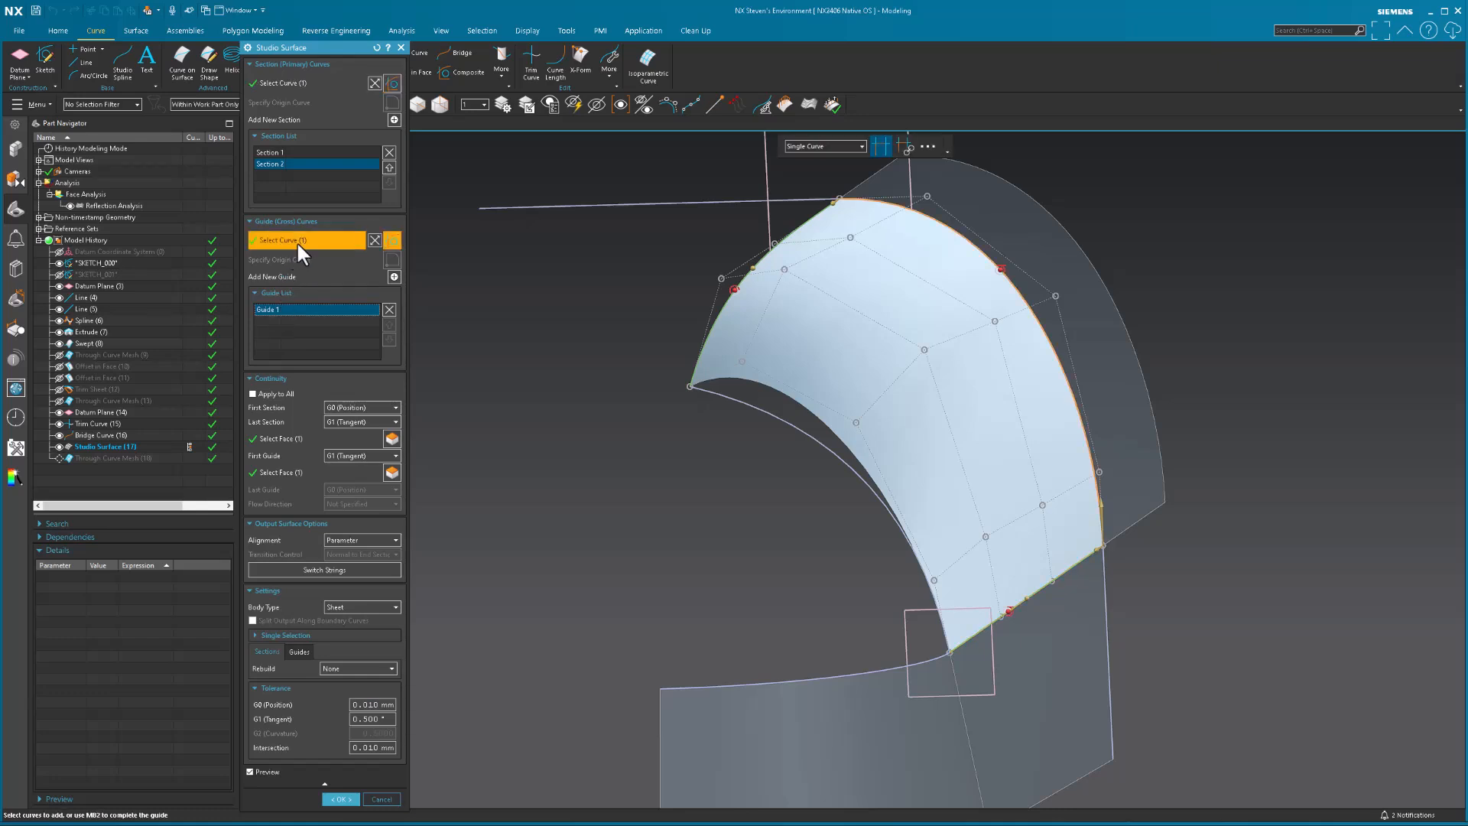
pyautogui.click(394, 277)
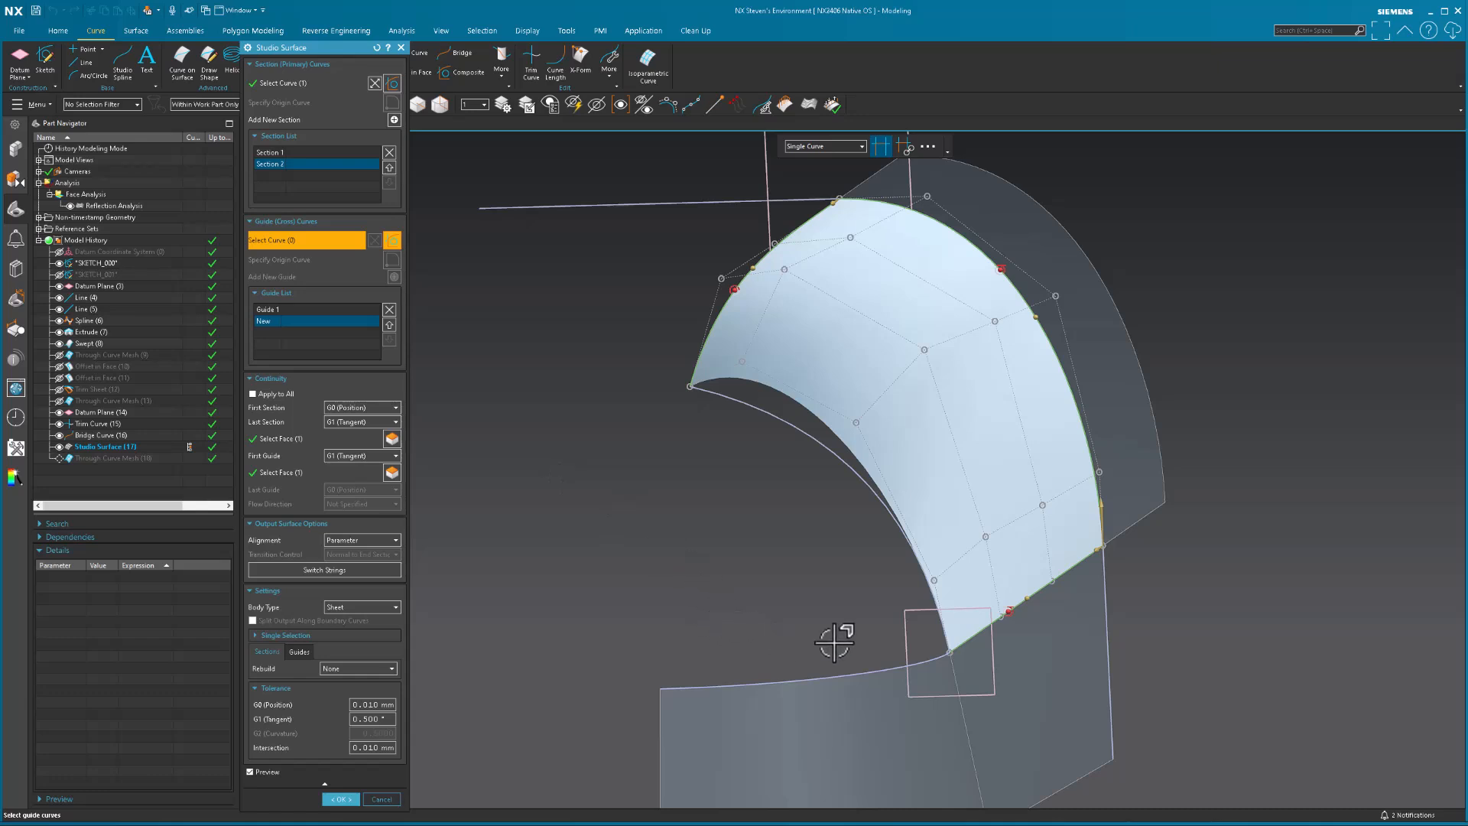
pyautogui.click(926, 573)
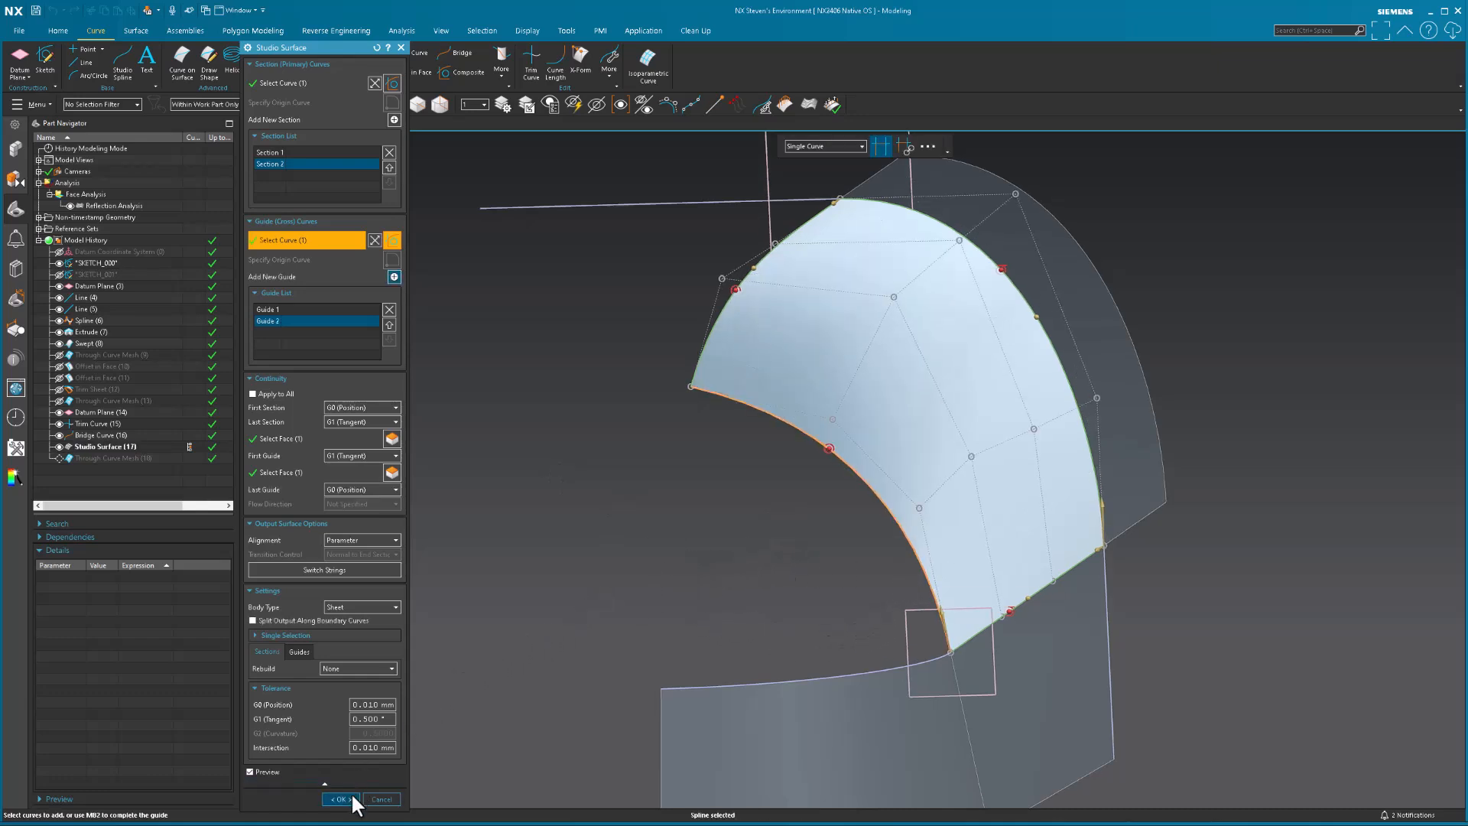
pyautogui.click(341, 800)
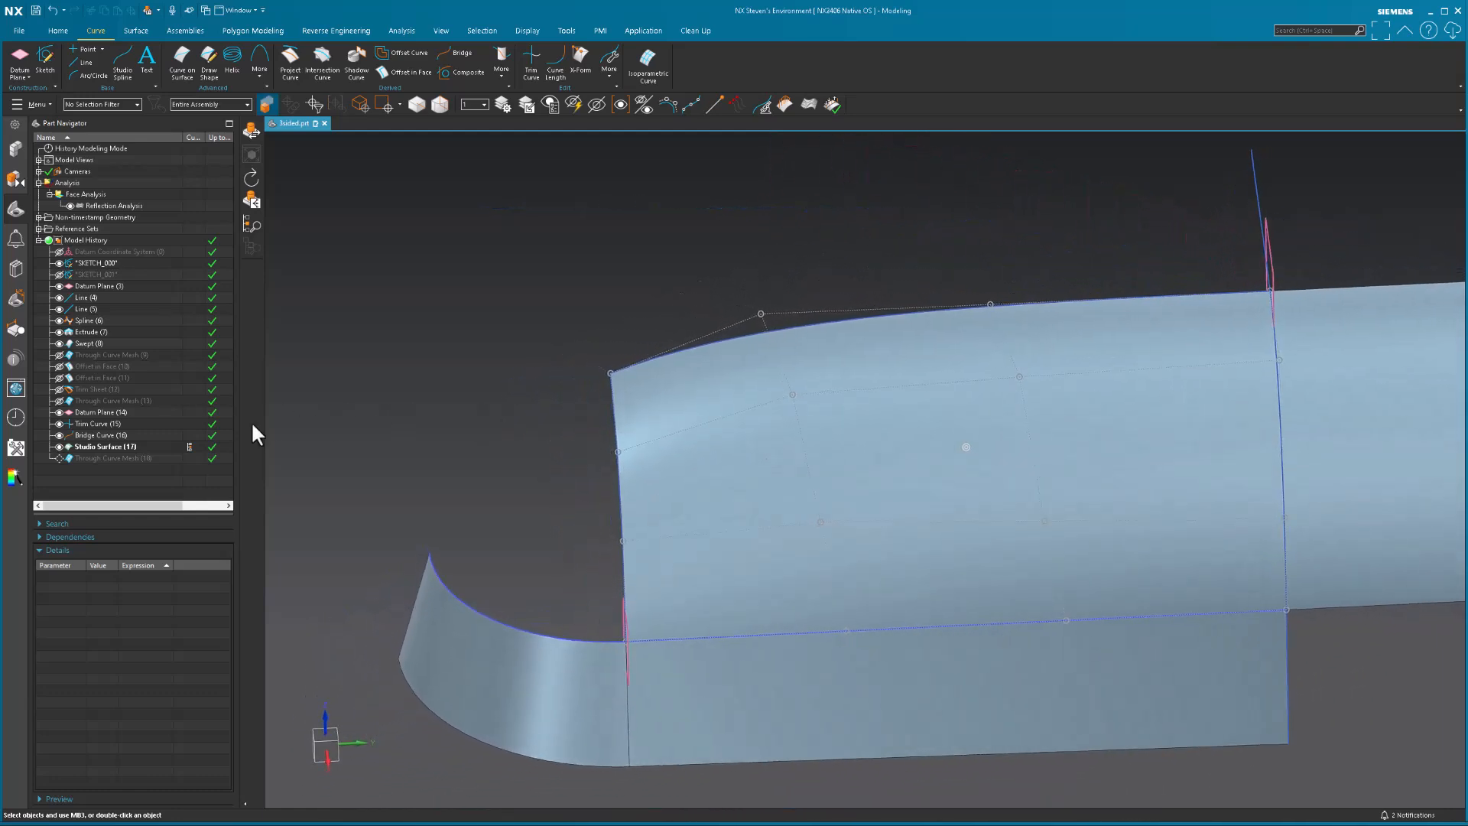
# Step: Make Through Curve Mesh (18) the current feature and hide the bridge curve
pyautogui.click(198, 458)
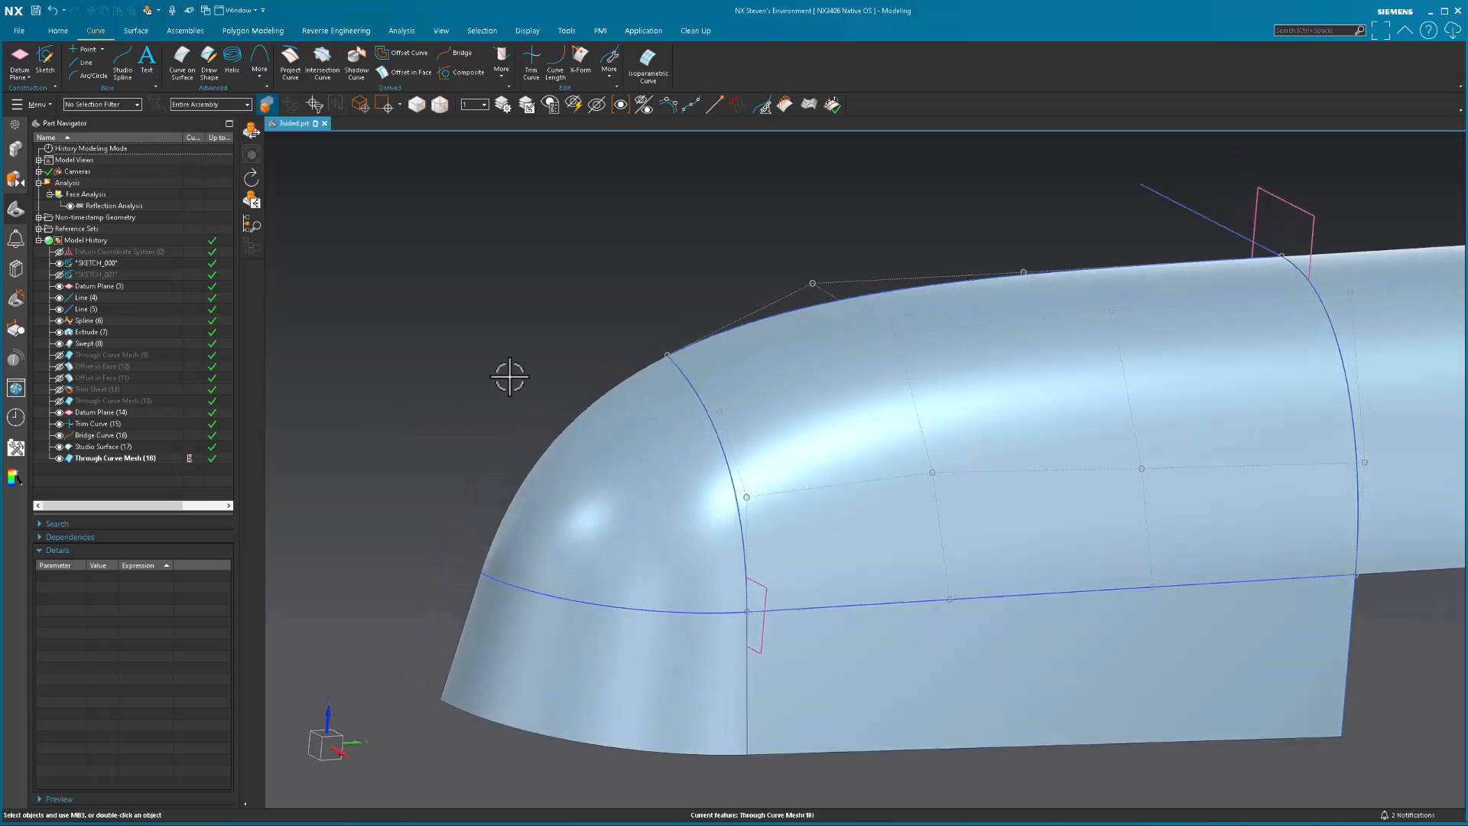
pyautogui.moveTo(665, 368); pyautogui.dragTo(665, 482, button='right')
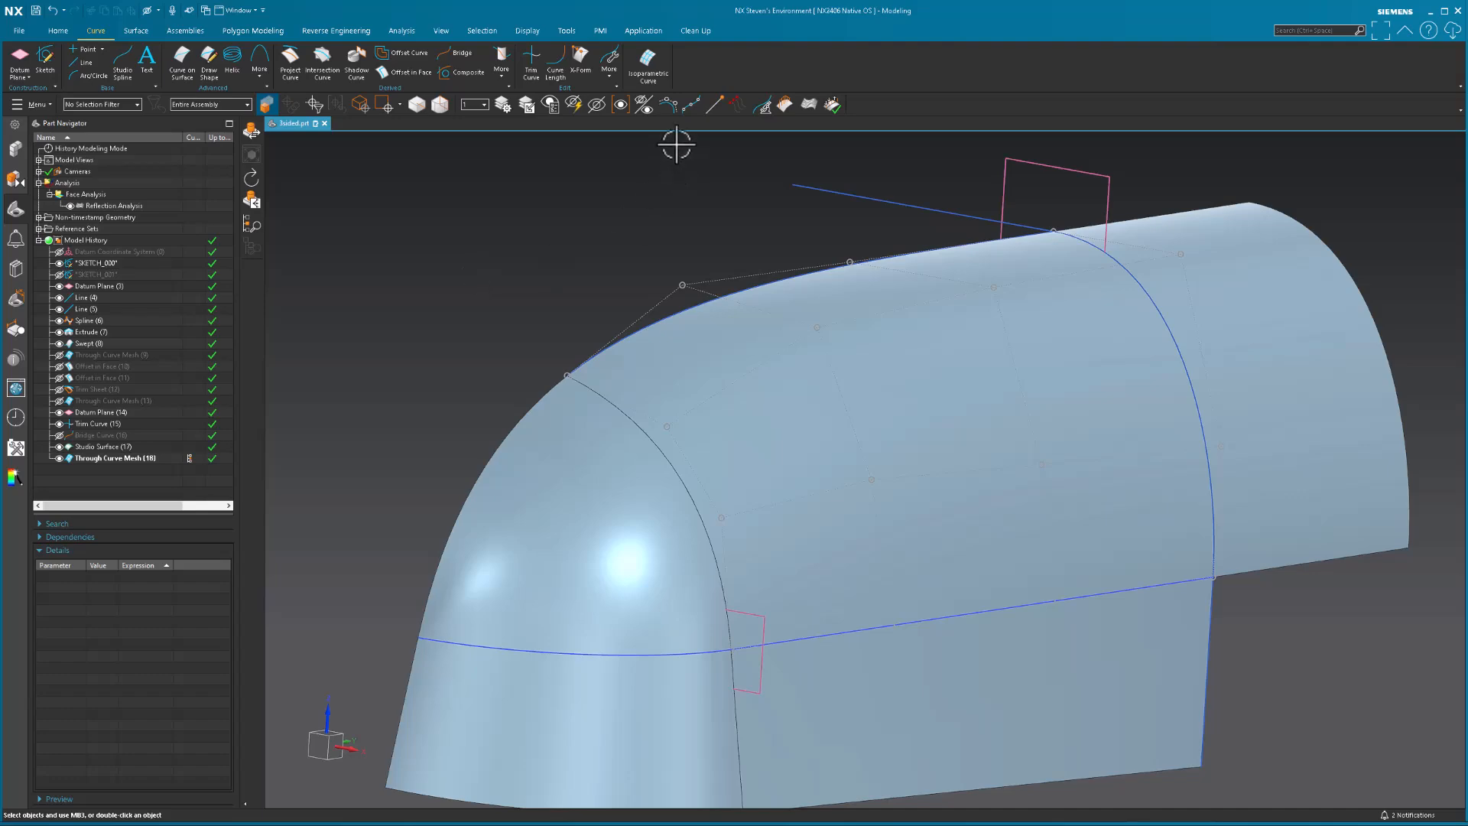
# Step: Examine the reflection line images across the studio surface and nose mesh faces, and close the analysis without keeping it
pyautogui.click(808, 104)
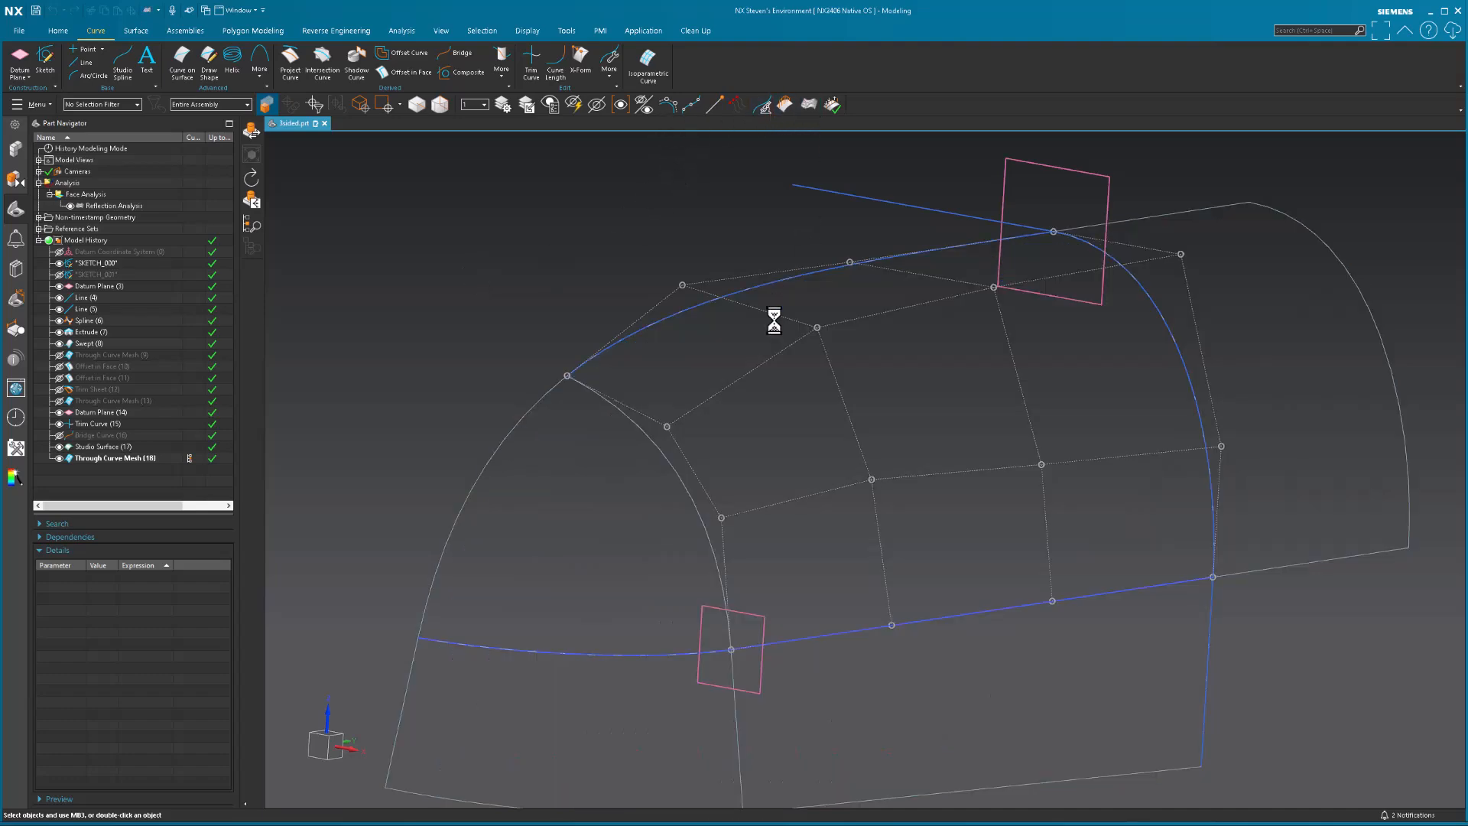
pyautogui.click(773, 420)
pyautogui.click(554, 462)
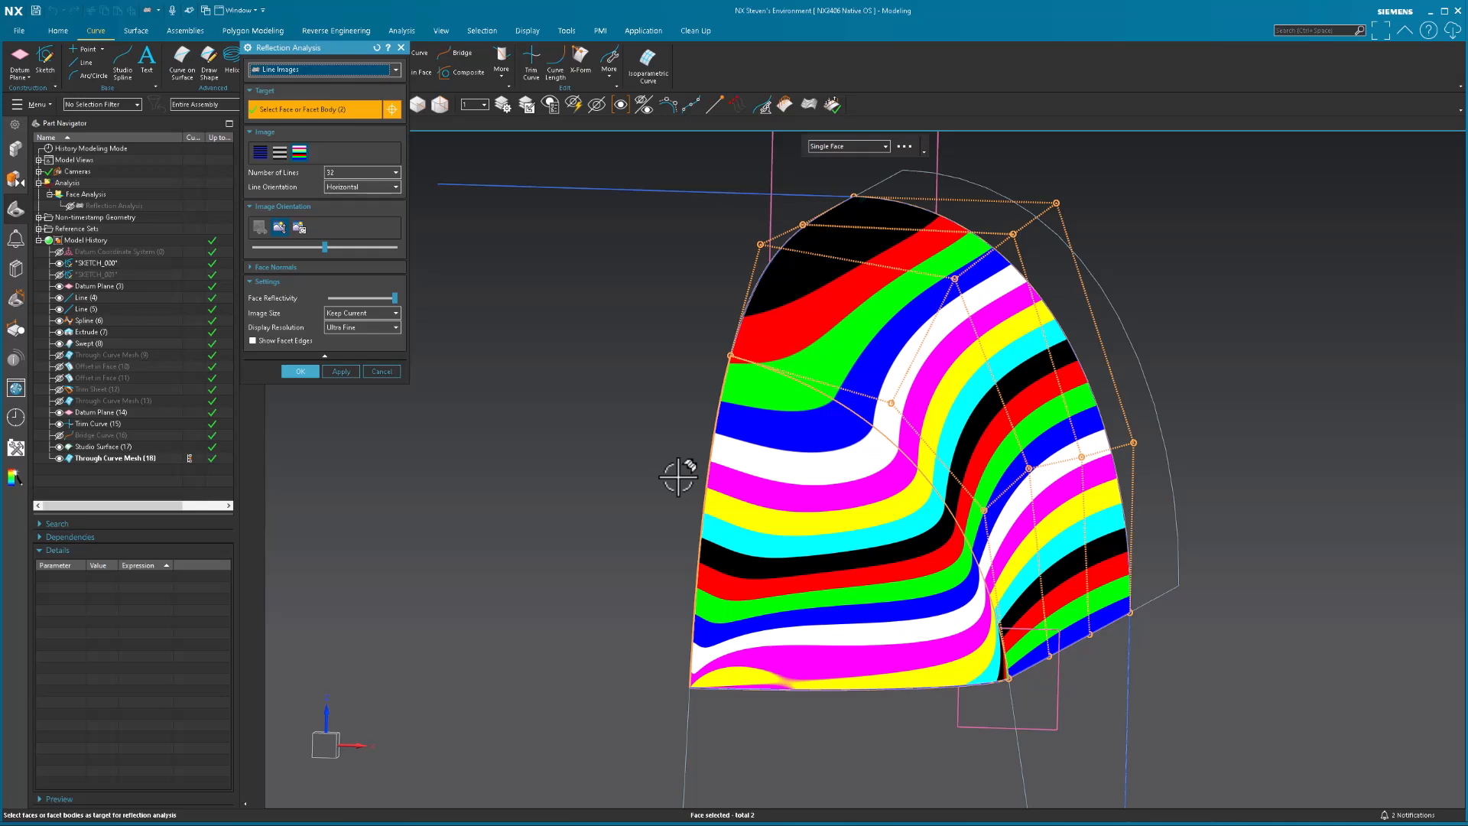
pyautogui.click(803, 695)
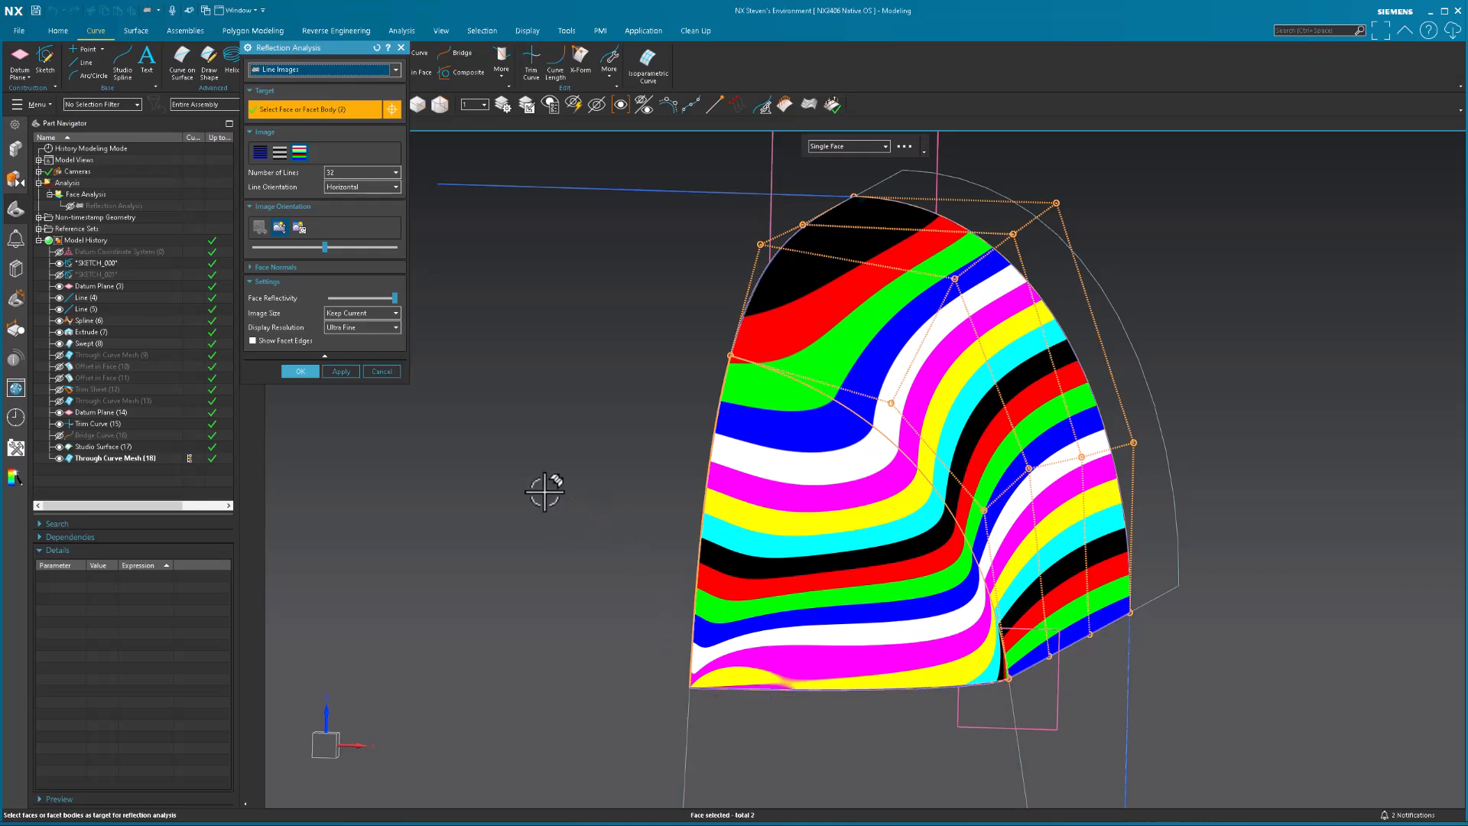
pyautogui.click(392, 371)
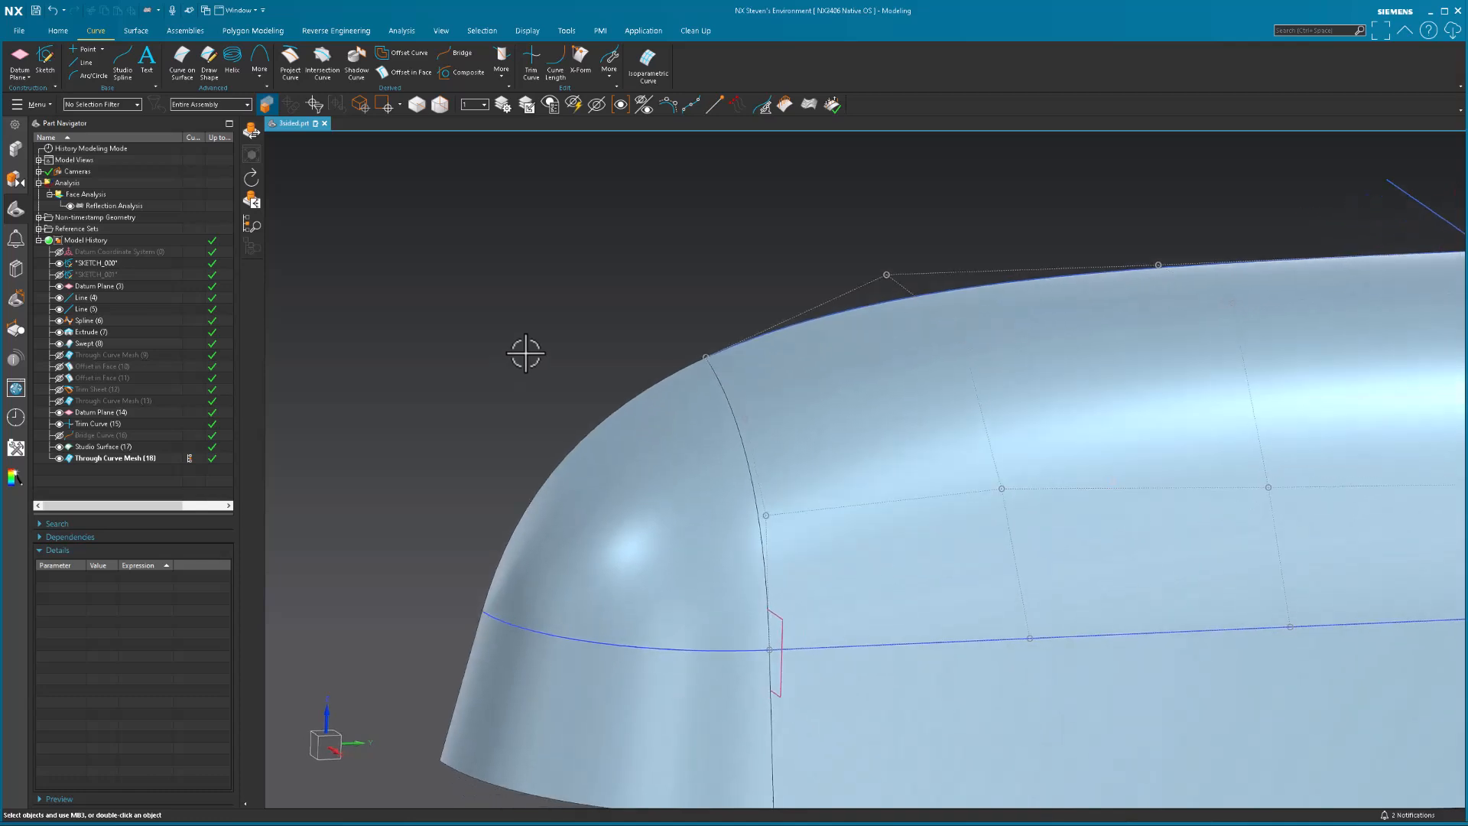
# Step: Create an isoparametric curve in the U direction through a point near the middle of the nose mesh face
pyautogui.click(647, 65)
pyautogui.click(599, 524)
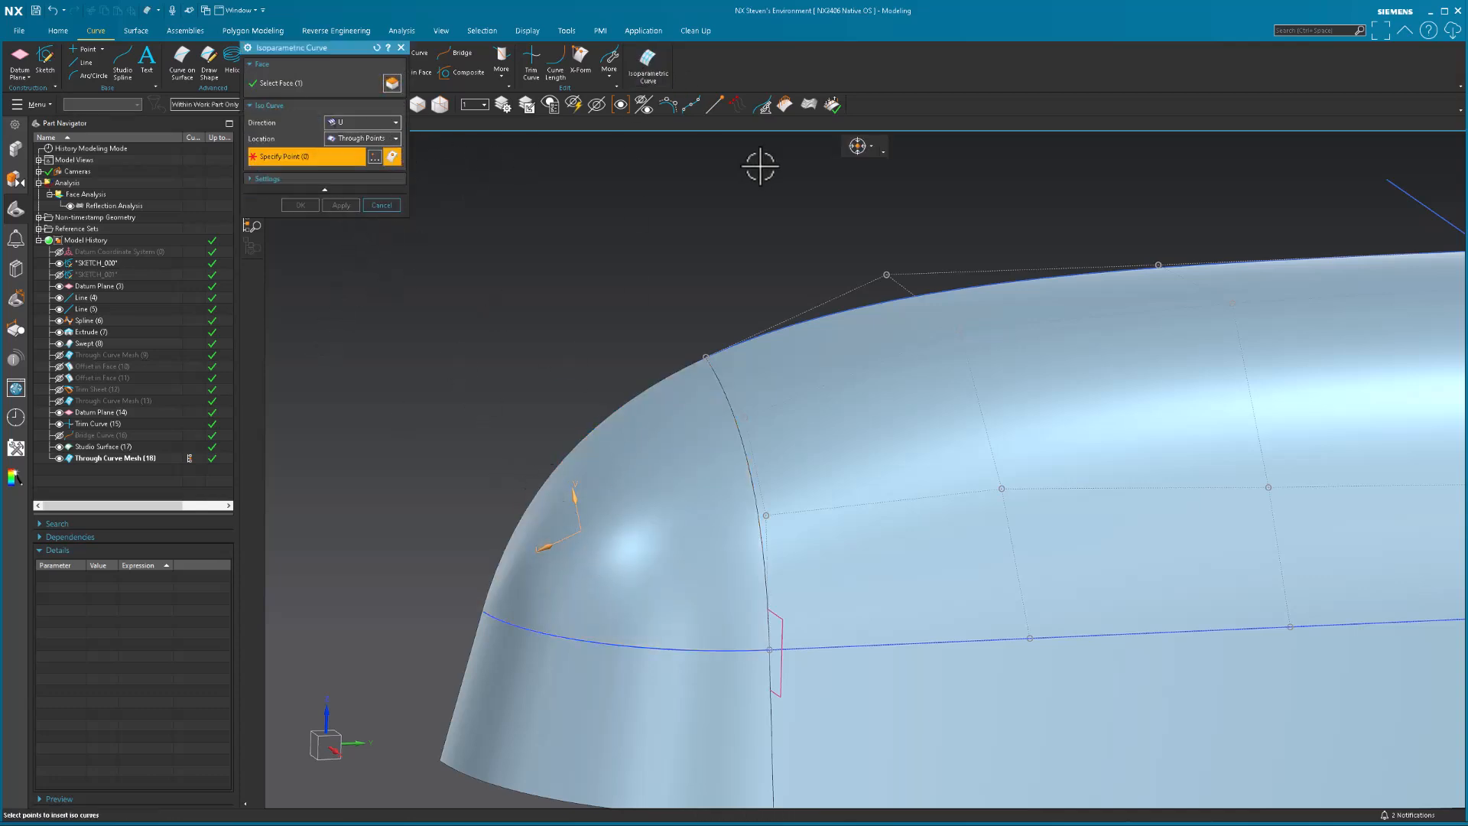
pyautogui.click(858, 145)
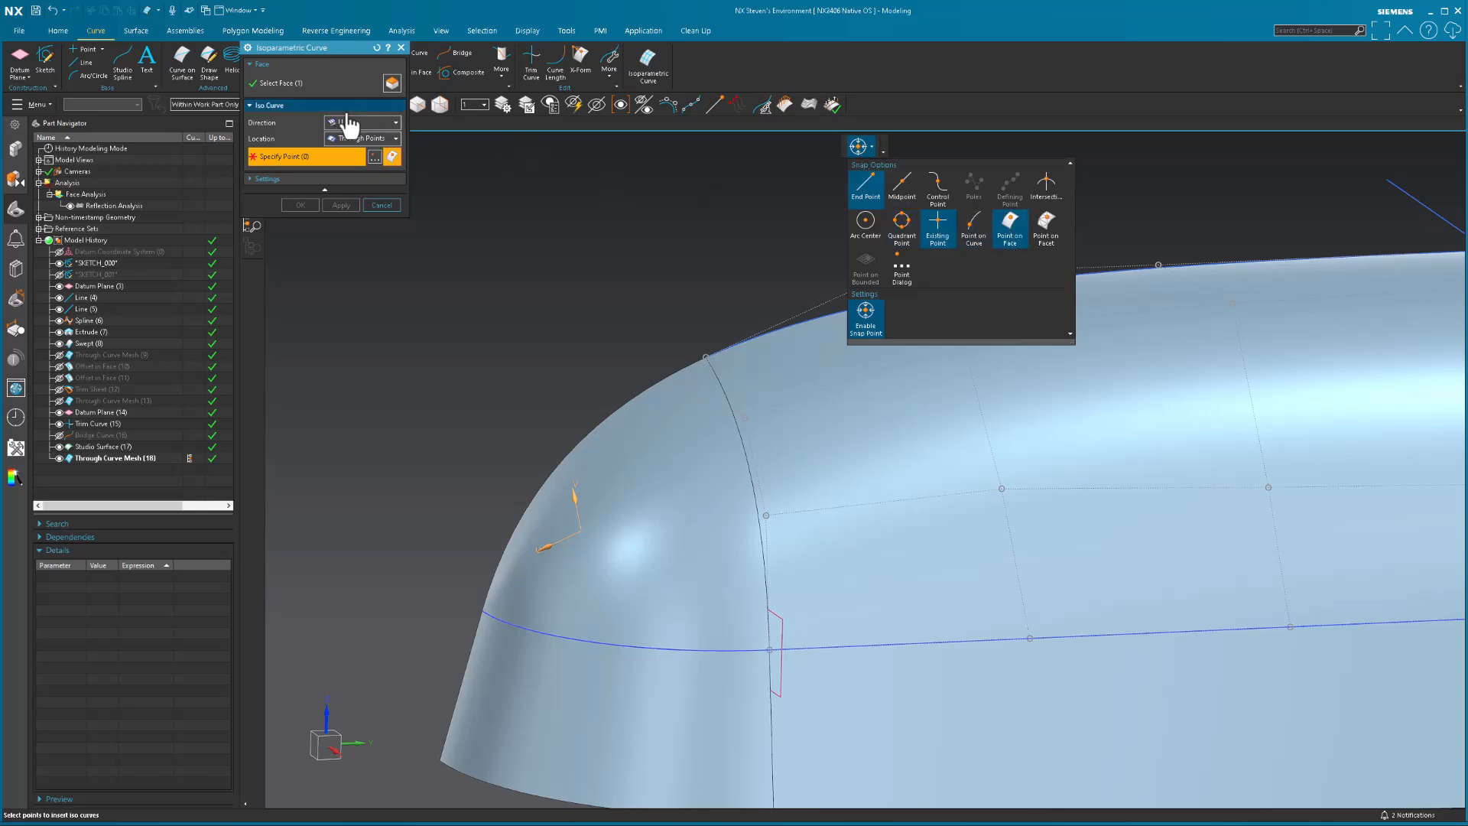
pyautogui.click(628, 527)
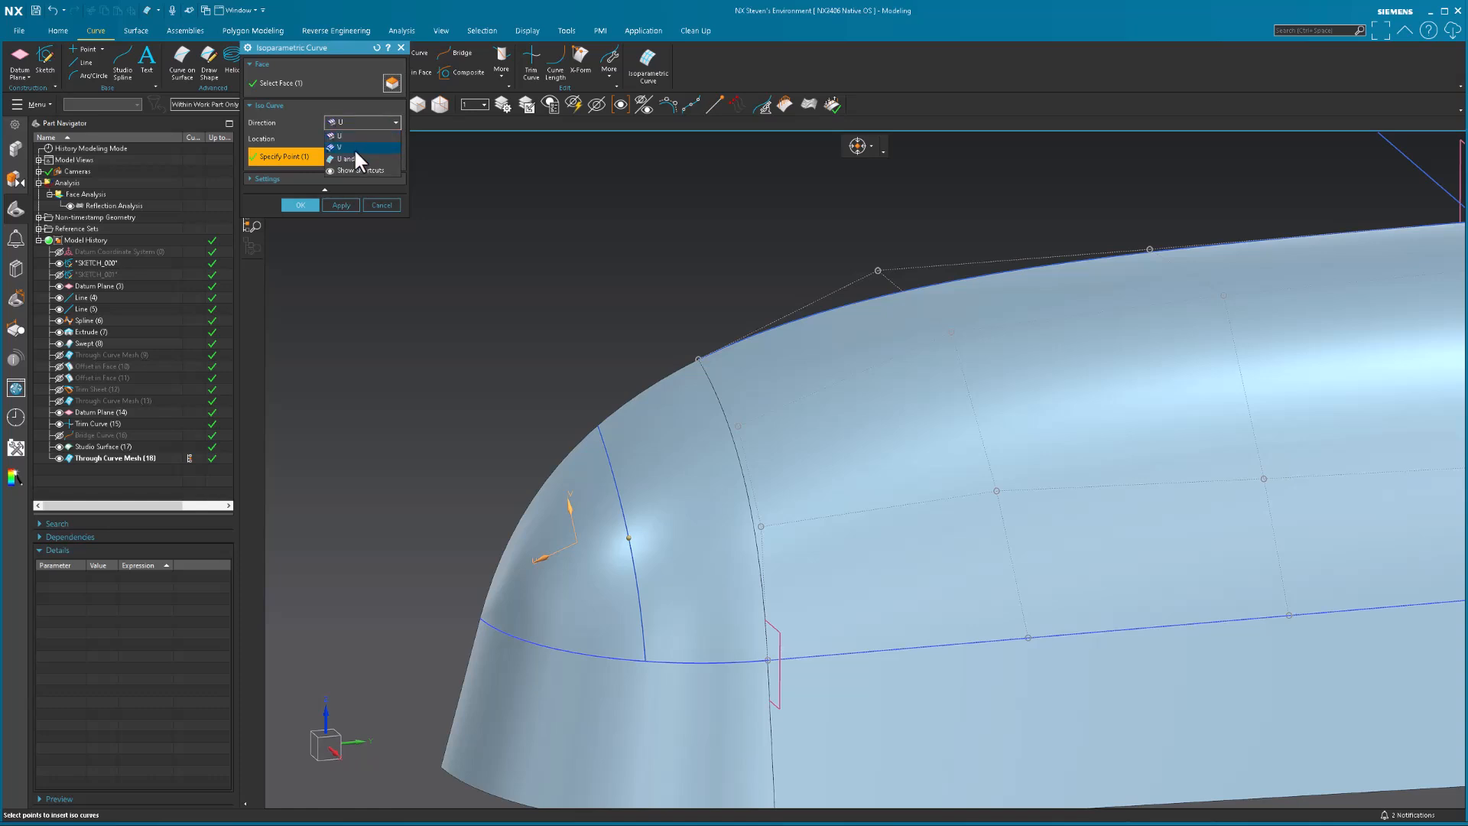
pyautogui.click(355, 158)
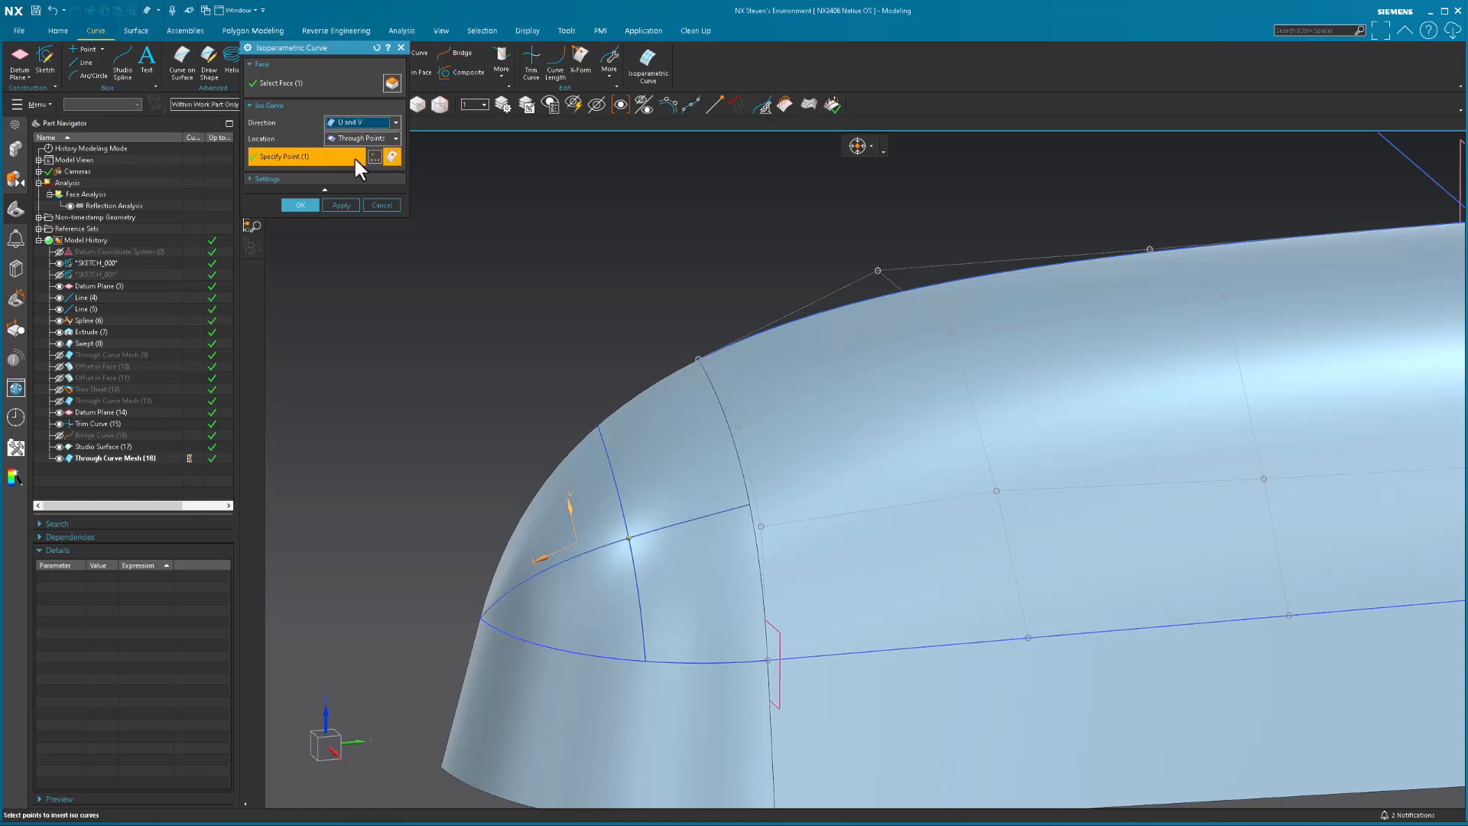
pyautogui.moveTo(632, 534); pyautogui.dragTo(599, 525)
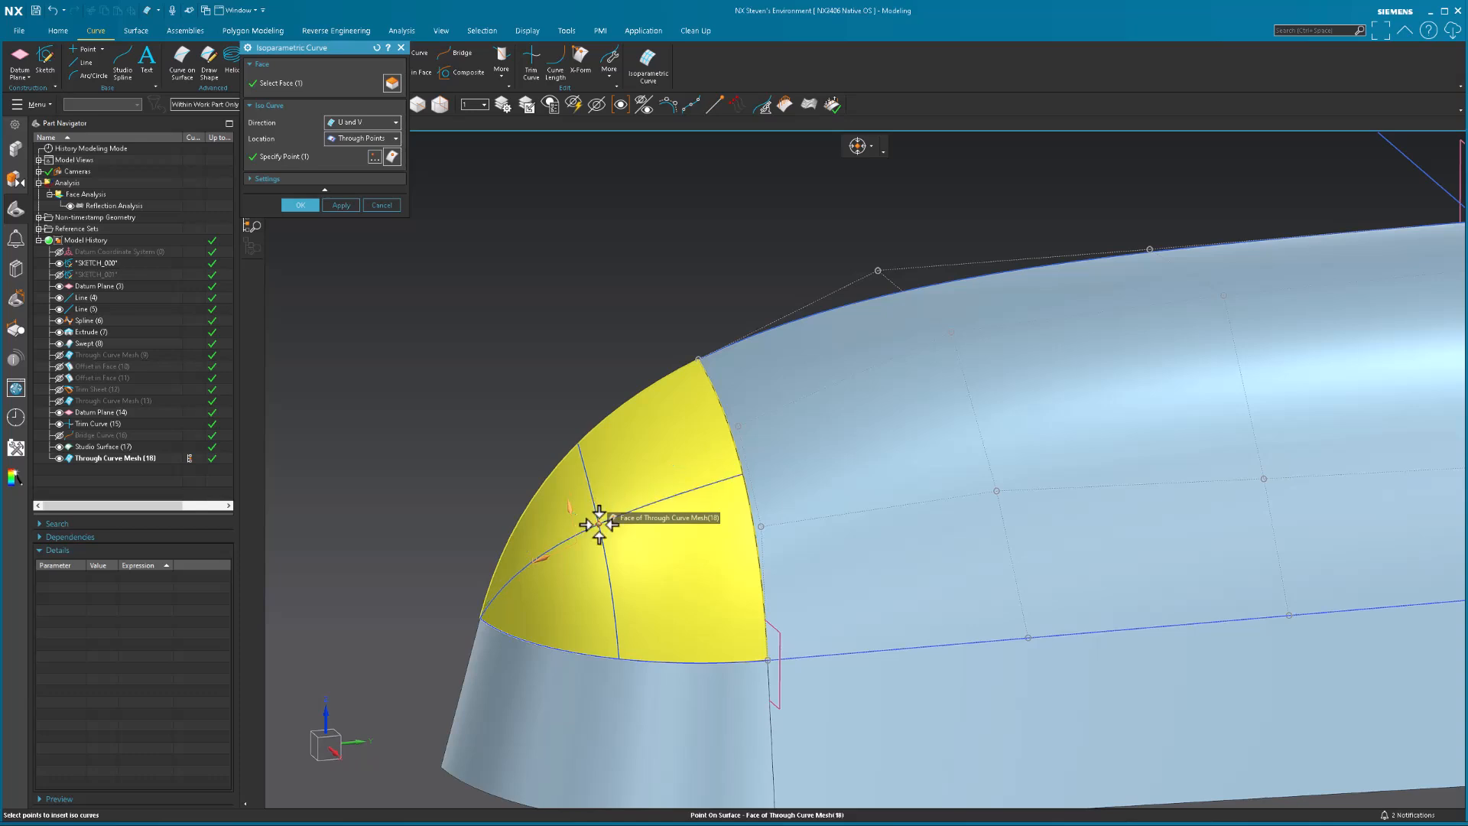
pyautogui.moveTo(748, 594); pyautogui.dragTo(518, 277, button='middle')
pyautogui.click(349, 135)
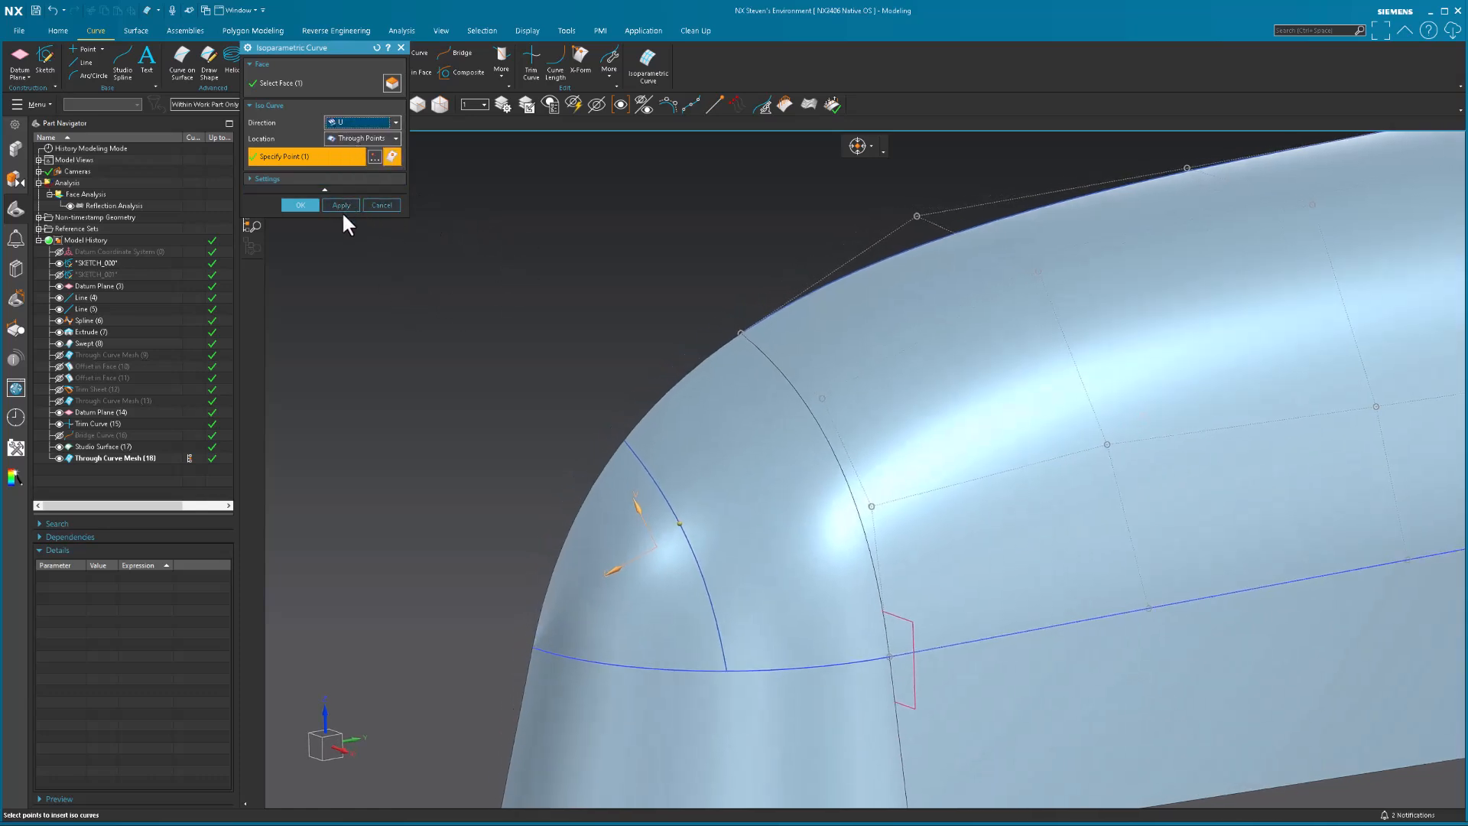
pyautogui.click(344, 208)
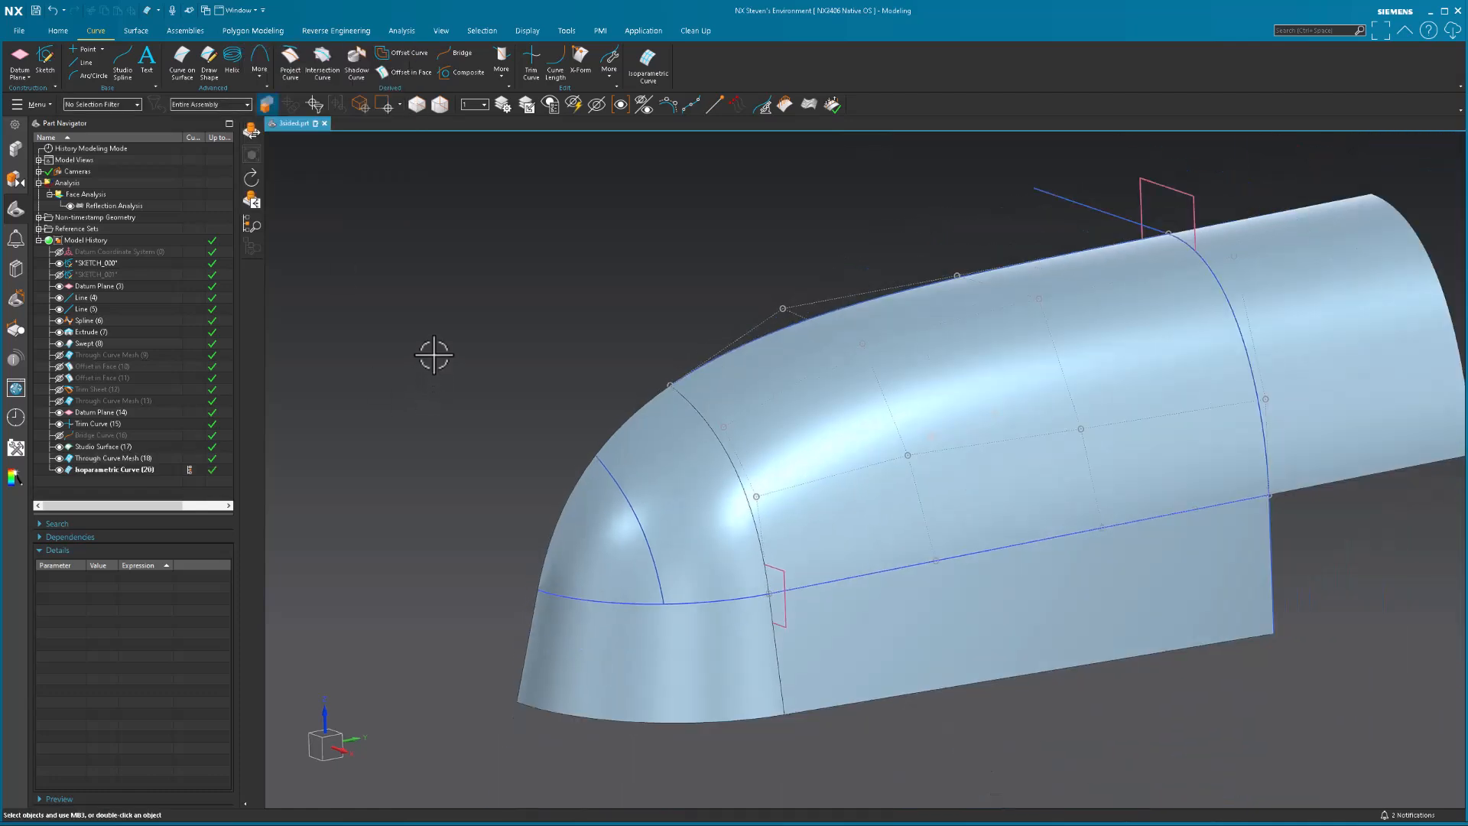
pyautogui.scroll(-2, 435, 355)
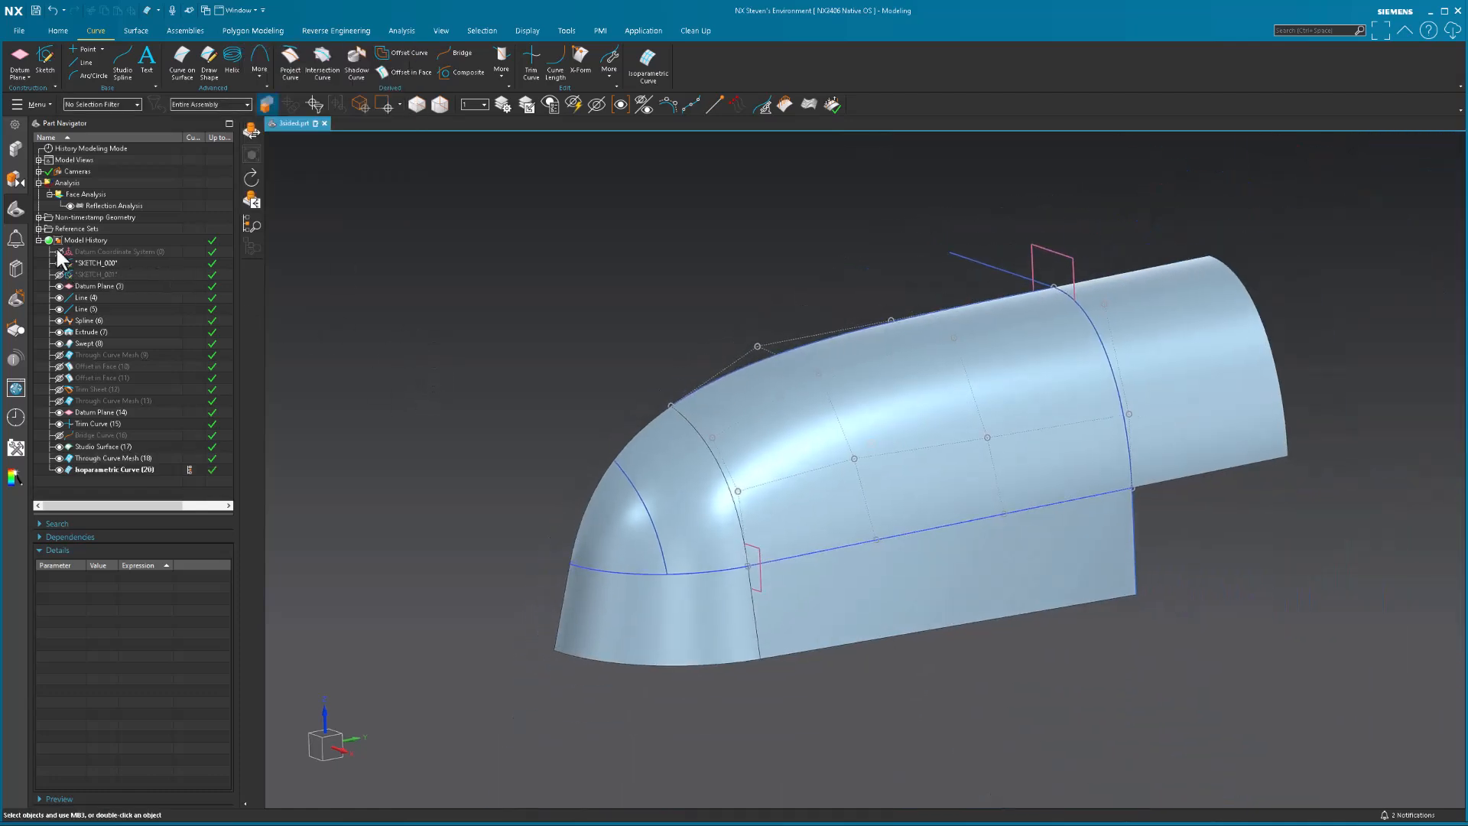
pyautogui.click(76, 287)
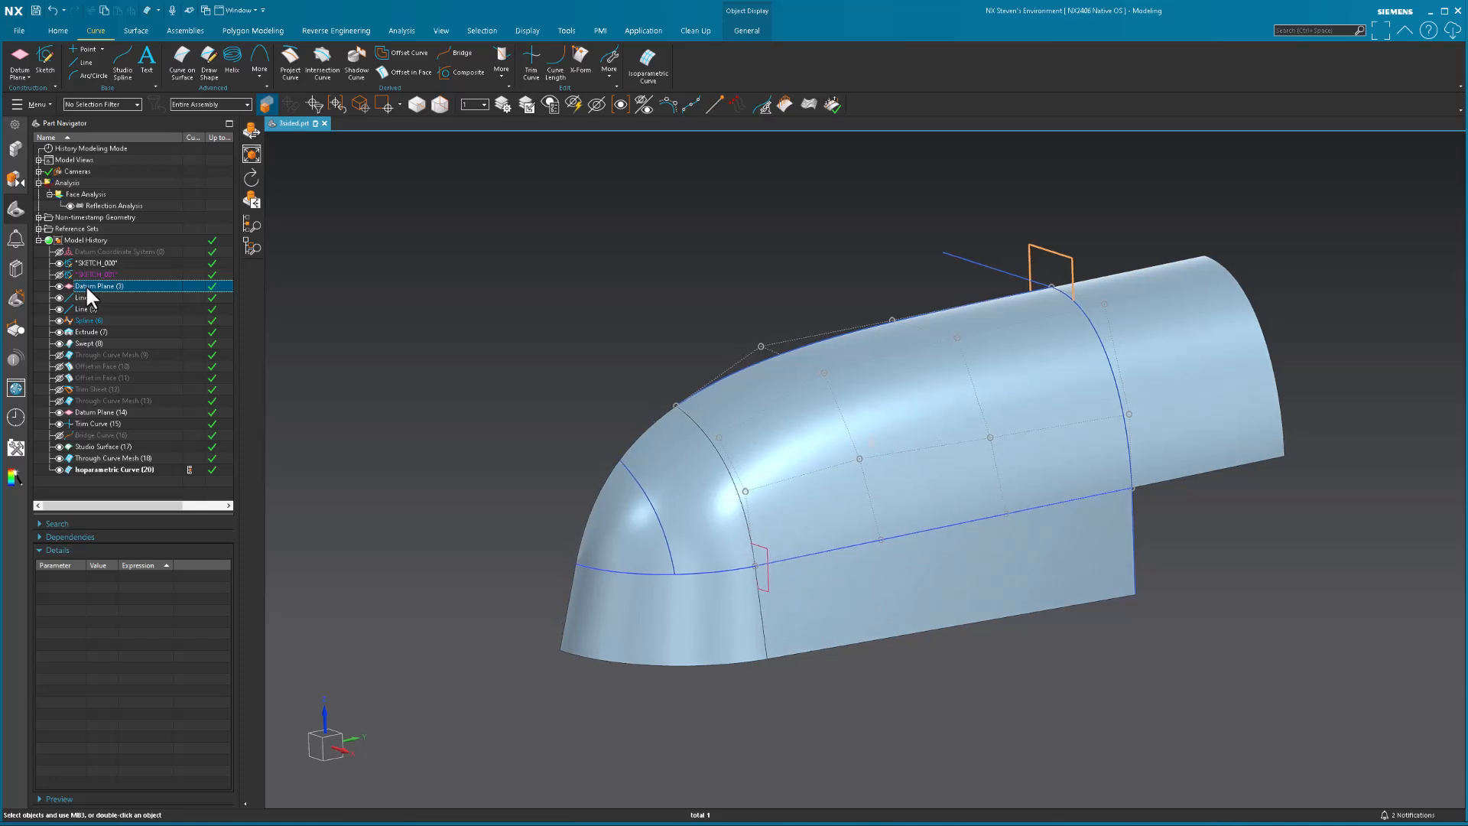
pyautogui.click(92, 415)
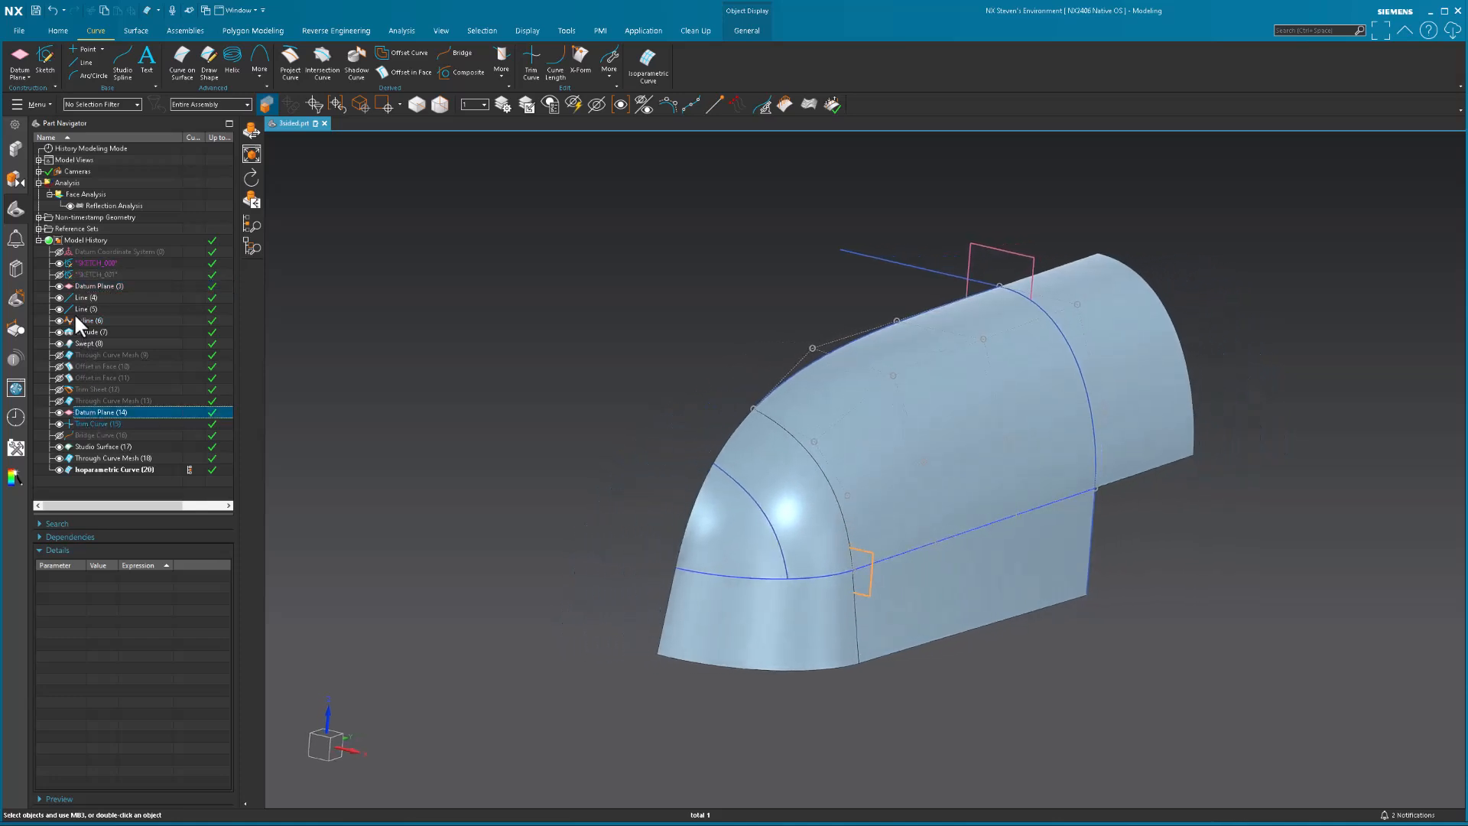
pyautogui.press('Escape')
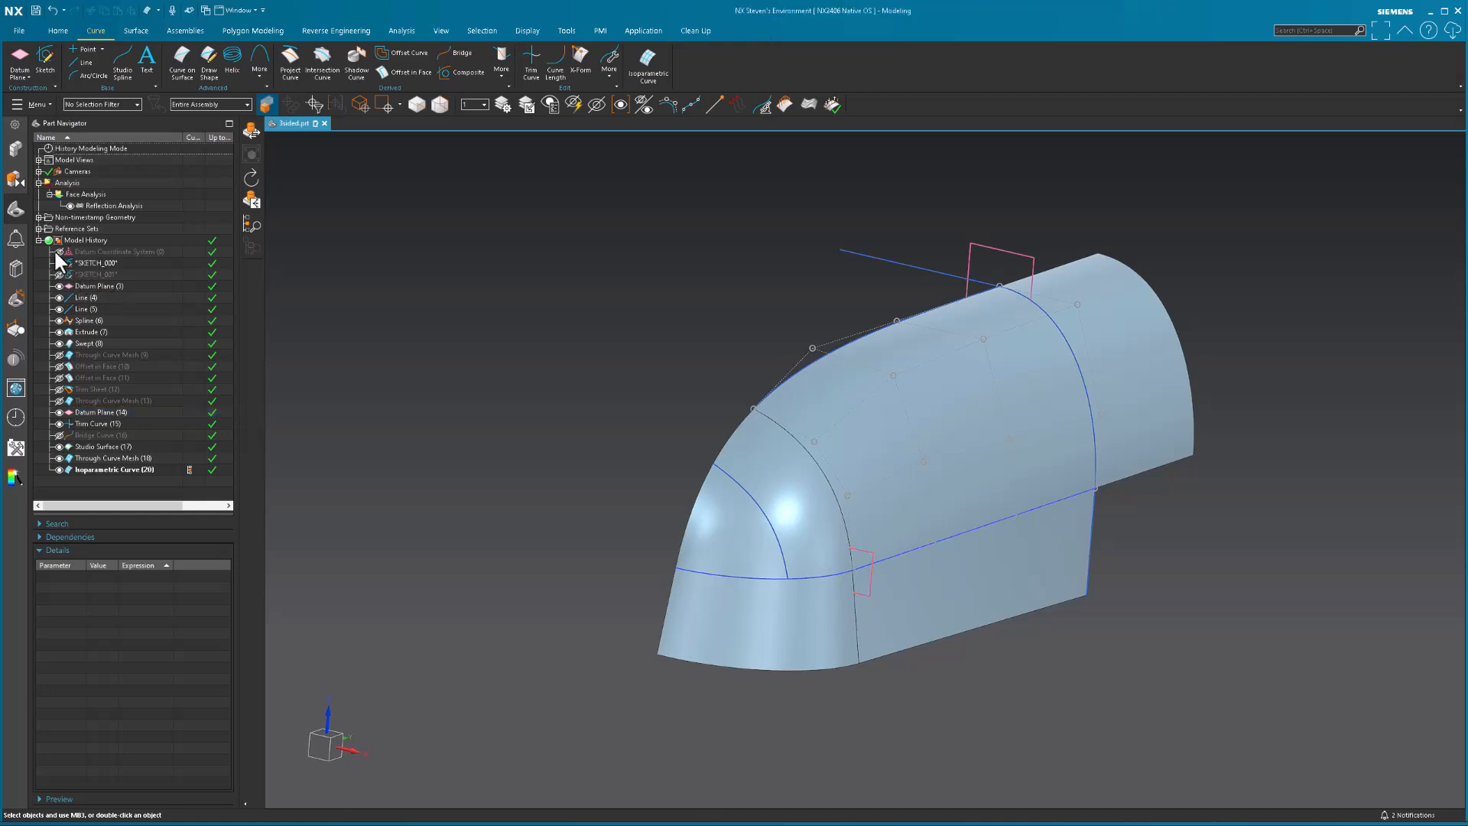
# Step: Show the datum coordinate system and create a datum plane offset 35 mm from its XY plane
pyautogui.scroll(1, 482, 471)
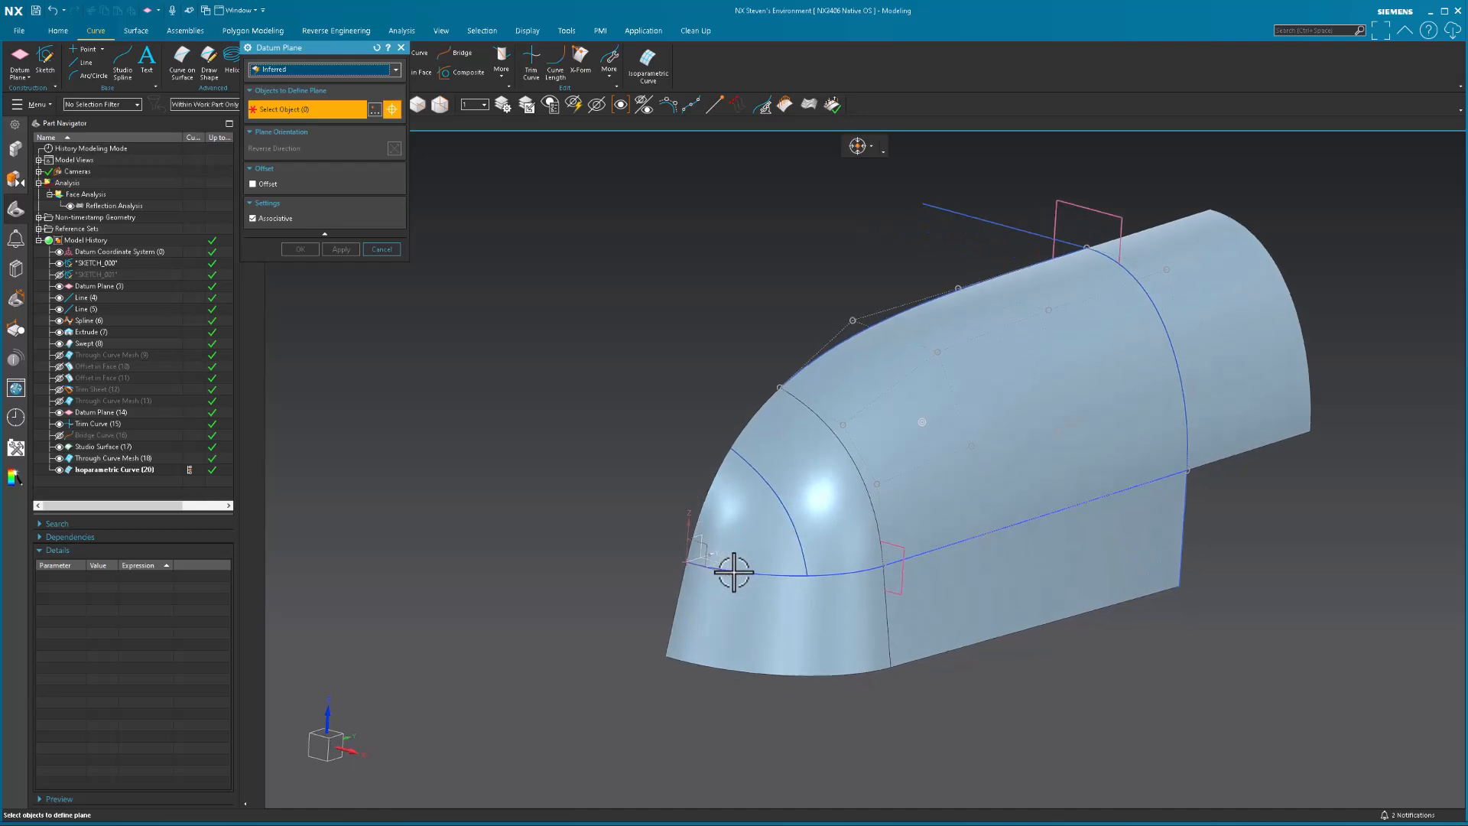
pyautogui.scroll(3, 733, 570)
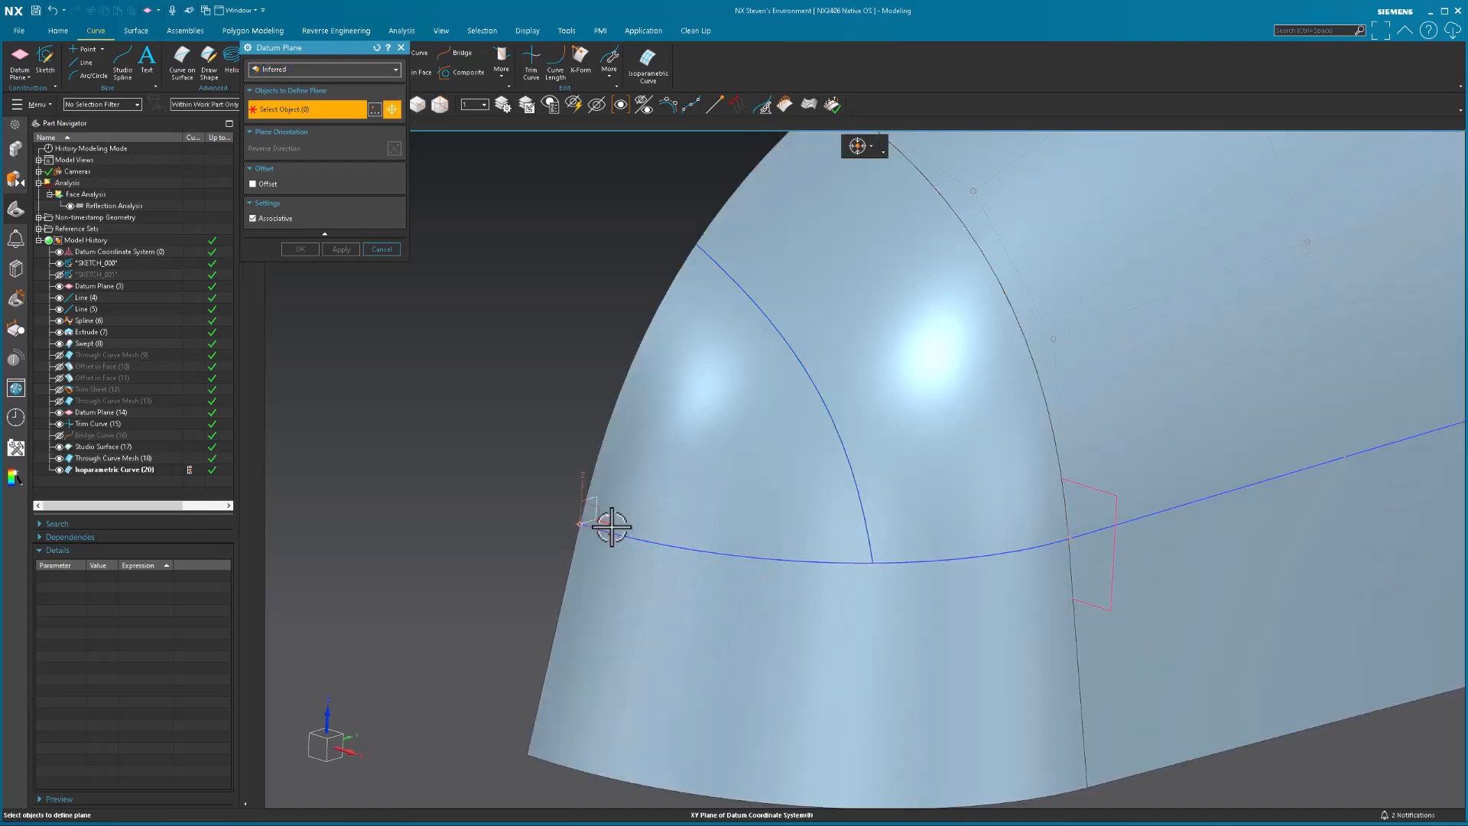
pyautogui.click(606, 525)
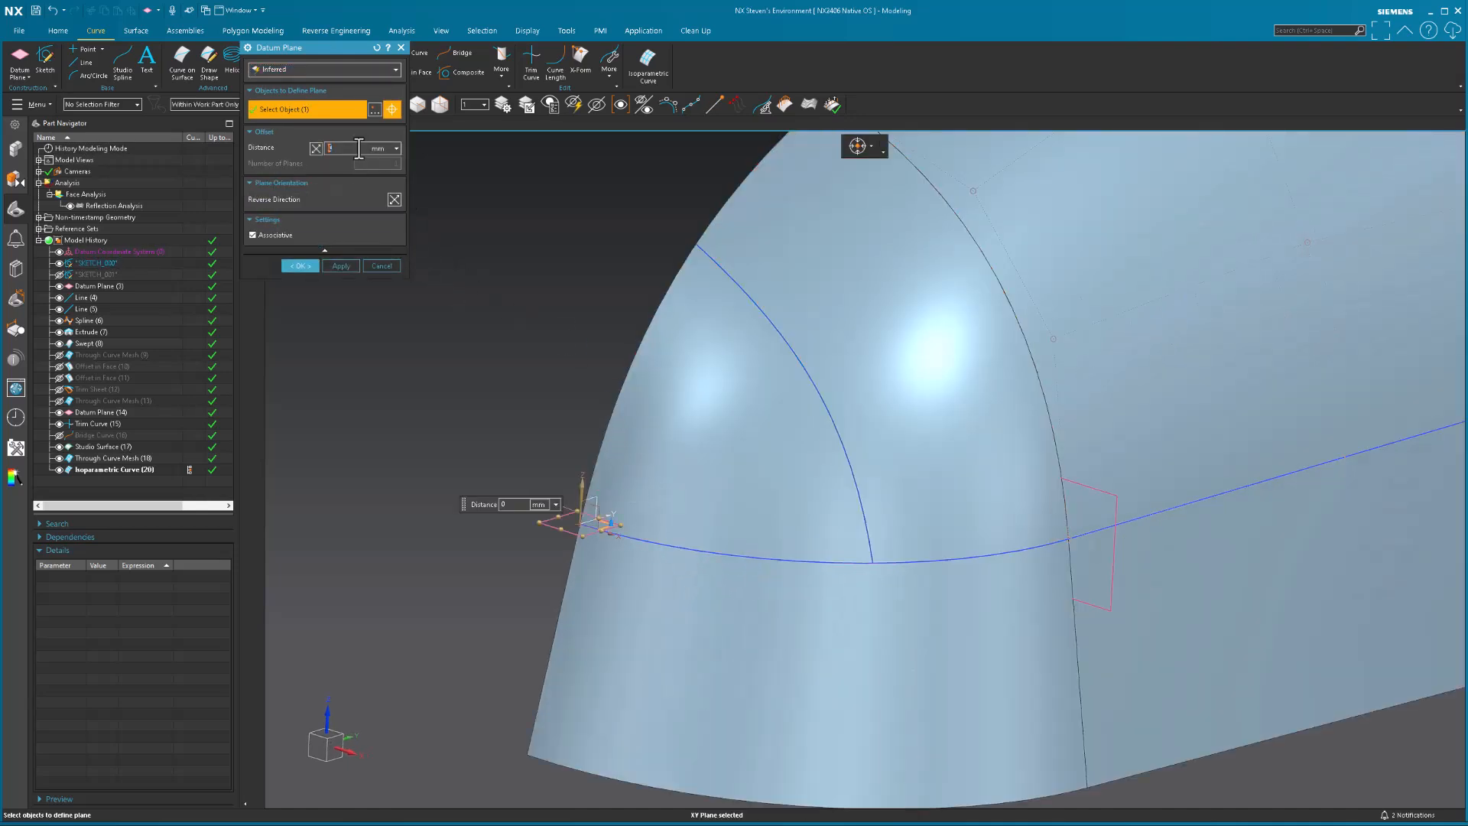
pyautogui.press('Return')
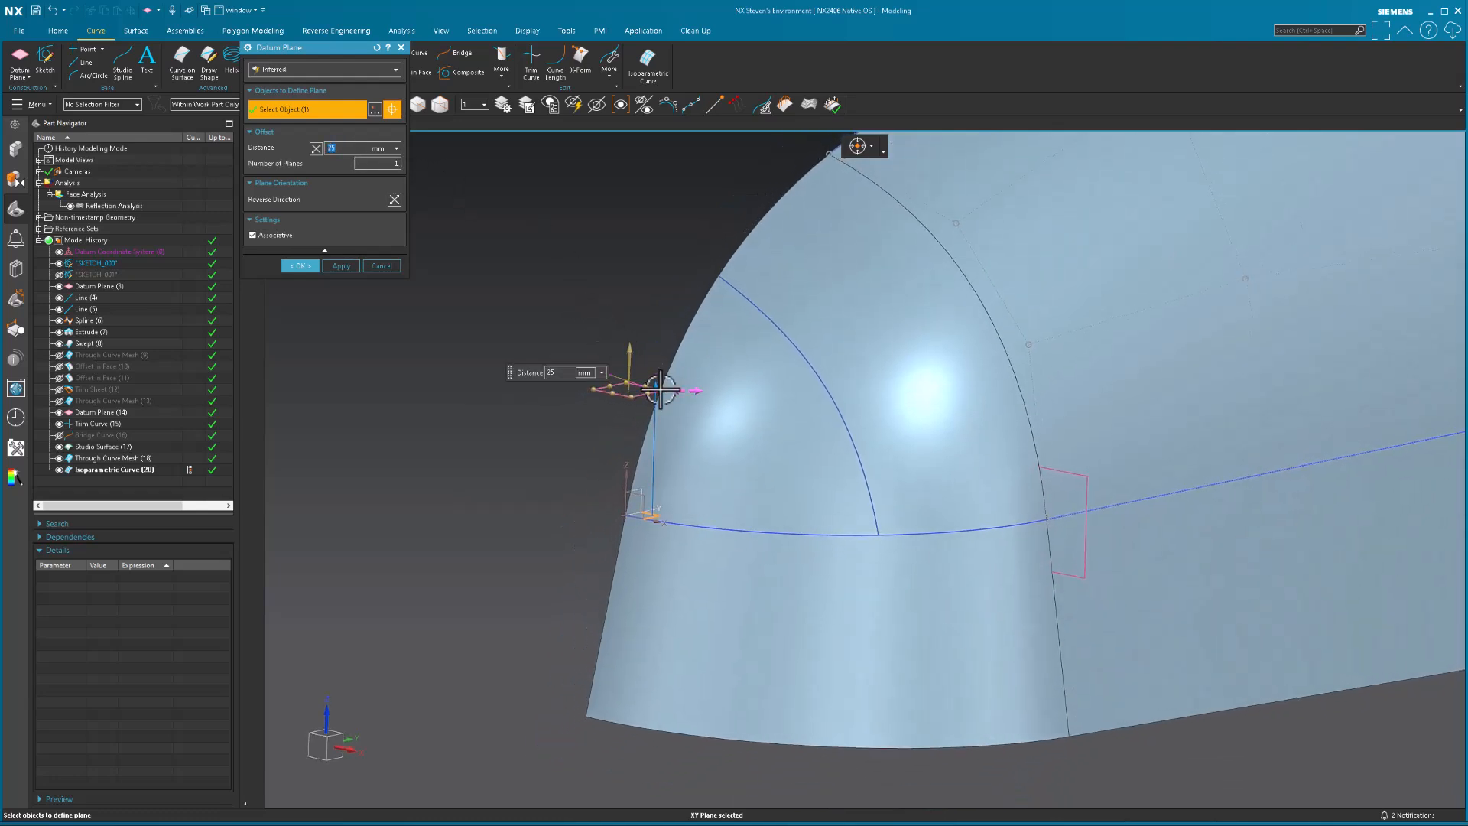
pyautogui.moveTo(664, 390); pyautogui.dragTo(488, 298)
pyautogui.click(346, 265)
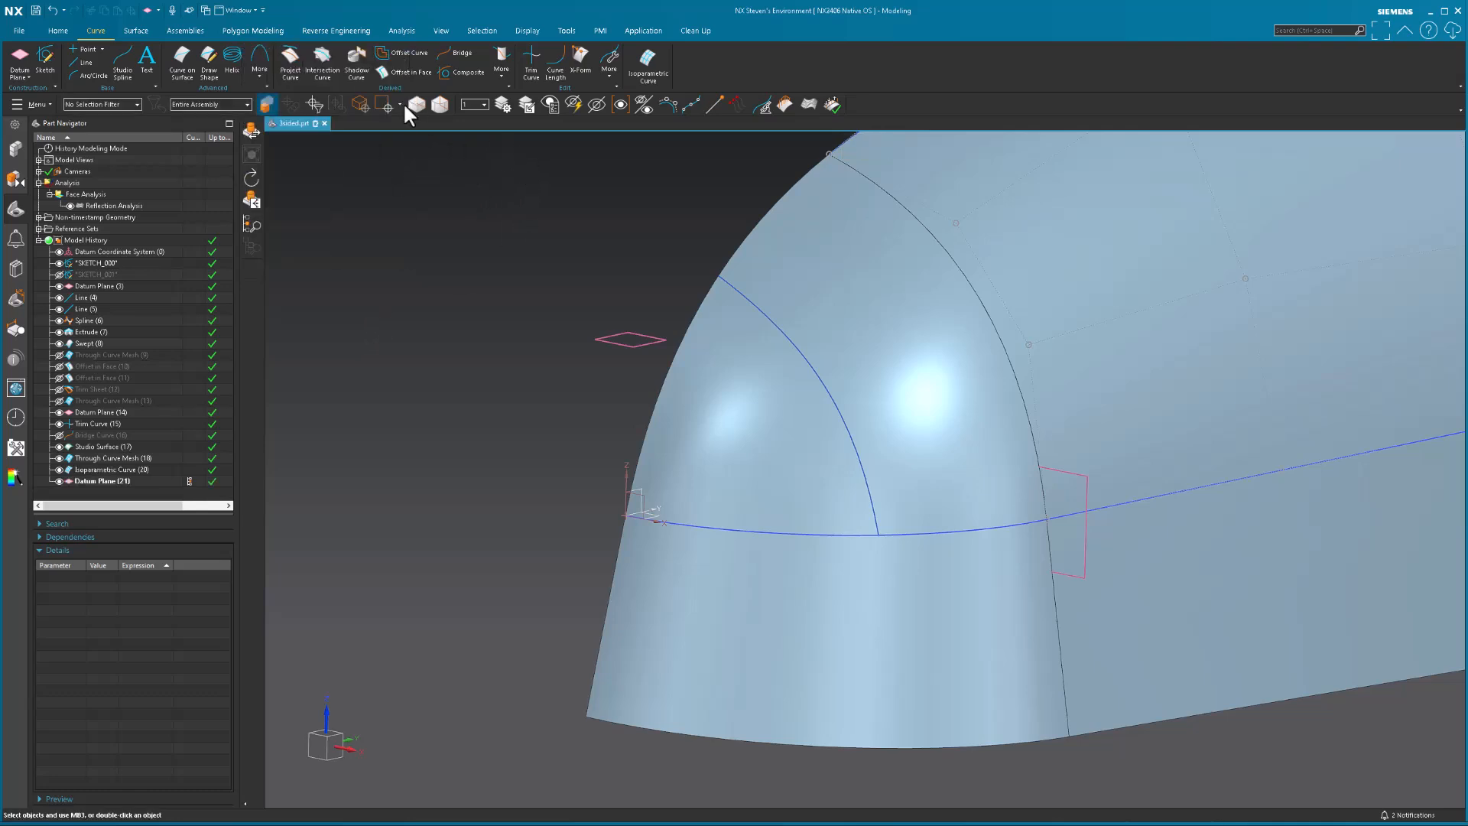
# Step: Create an intersection curve between the nose mesh face and the new offset datum plane
pyautogui.click(322, 61)
pyautogui.click(738, 417)
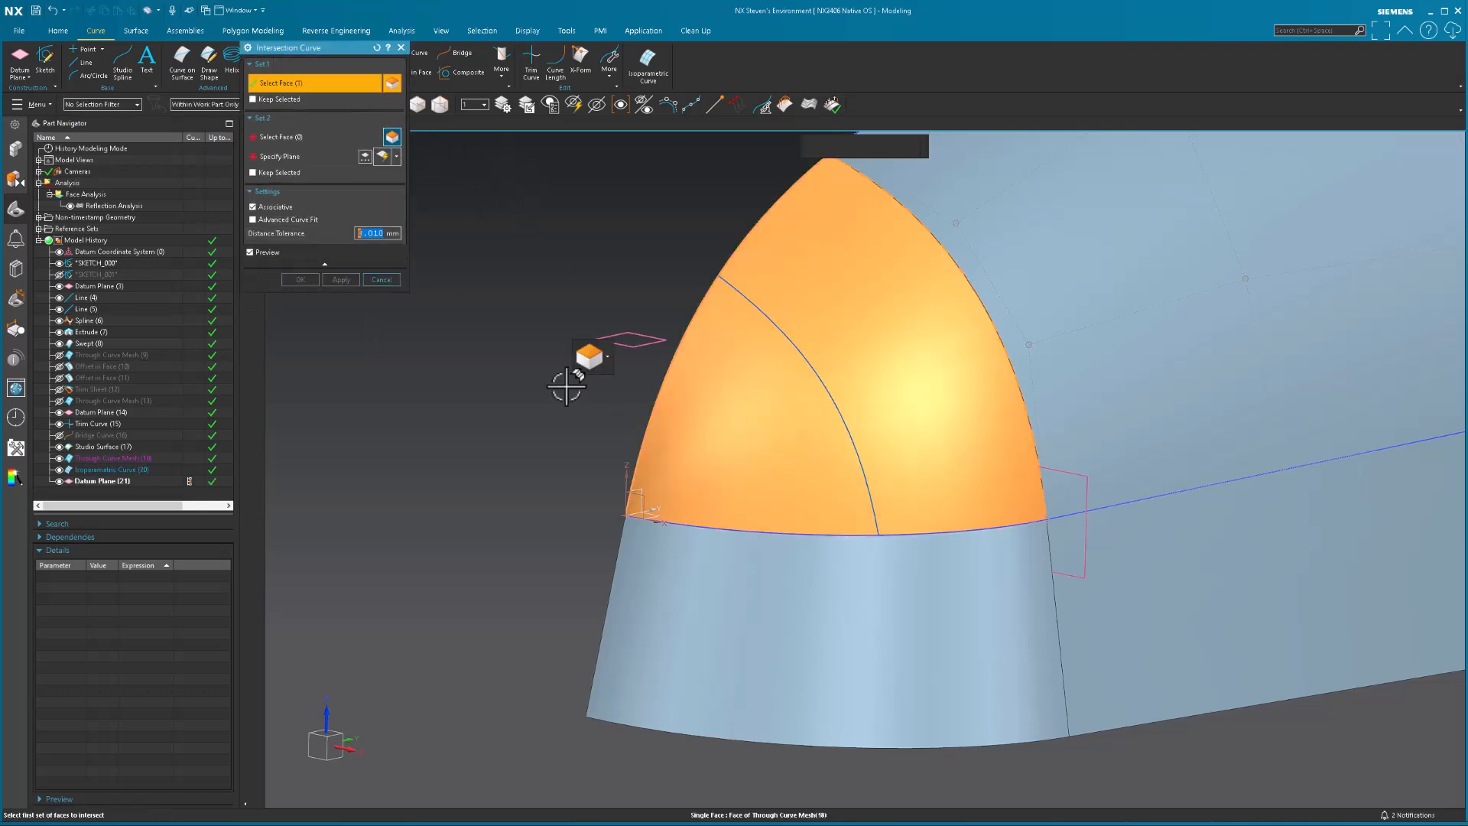
pyautogui.click(621, 339)
pyautogui.middleClick(508, 311)
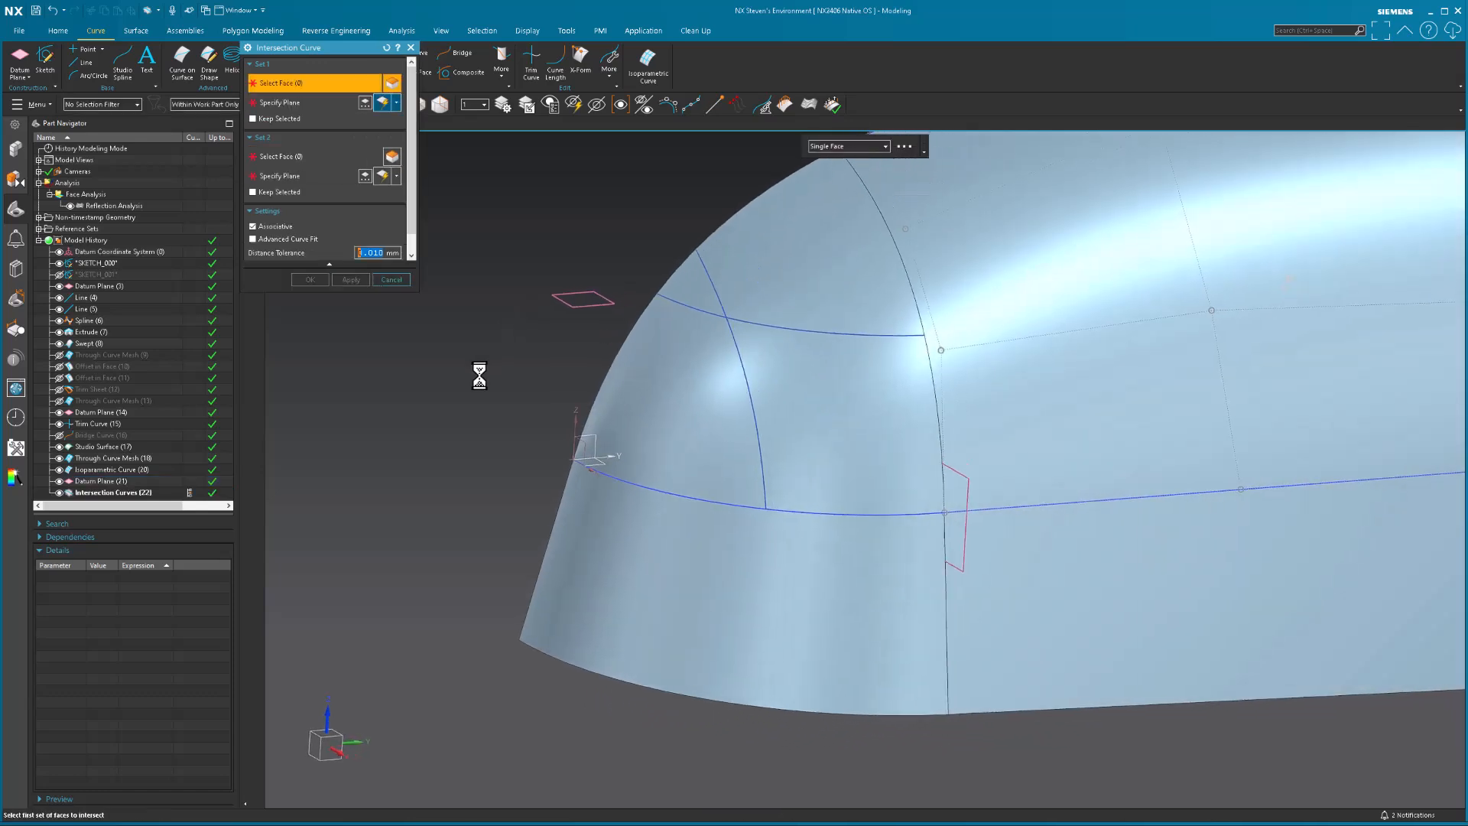
pyautogui.press('Escape')
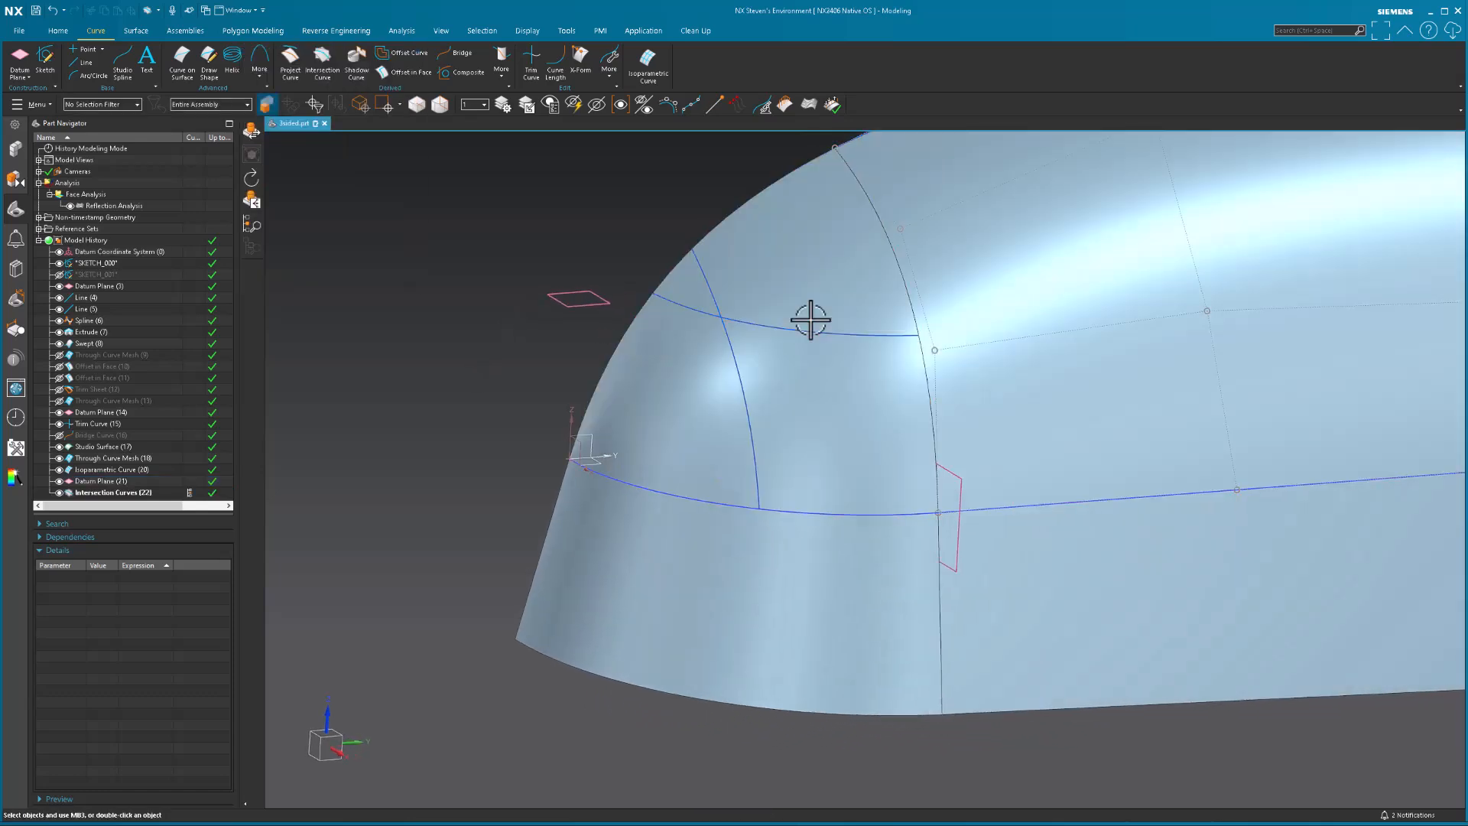
# Step: Set the offset of the datum plane that defines the intersection curve to 25 mm
pyautogui.click(797, 325)
pyautogui.press('Escape')
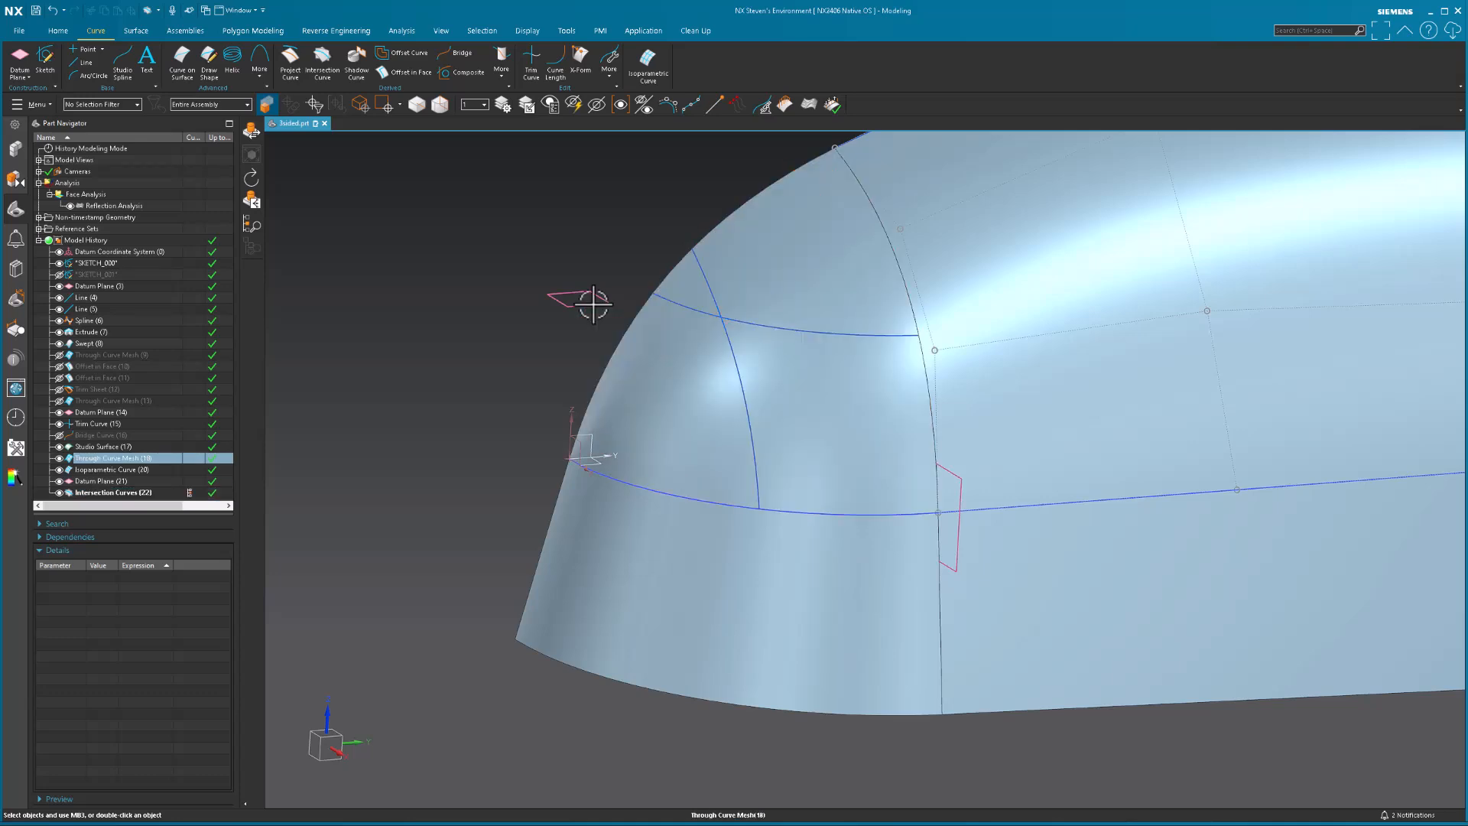
pyautogui.click(589, 300)
pyautogui.press('Escape')
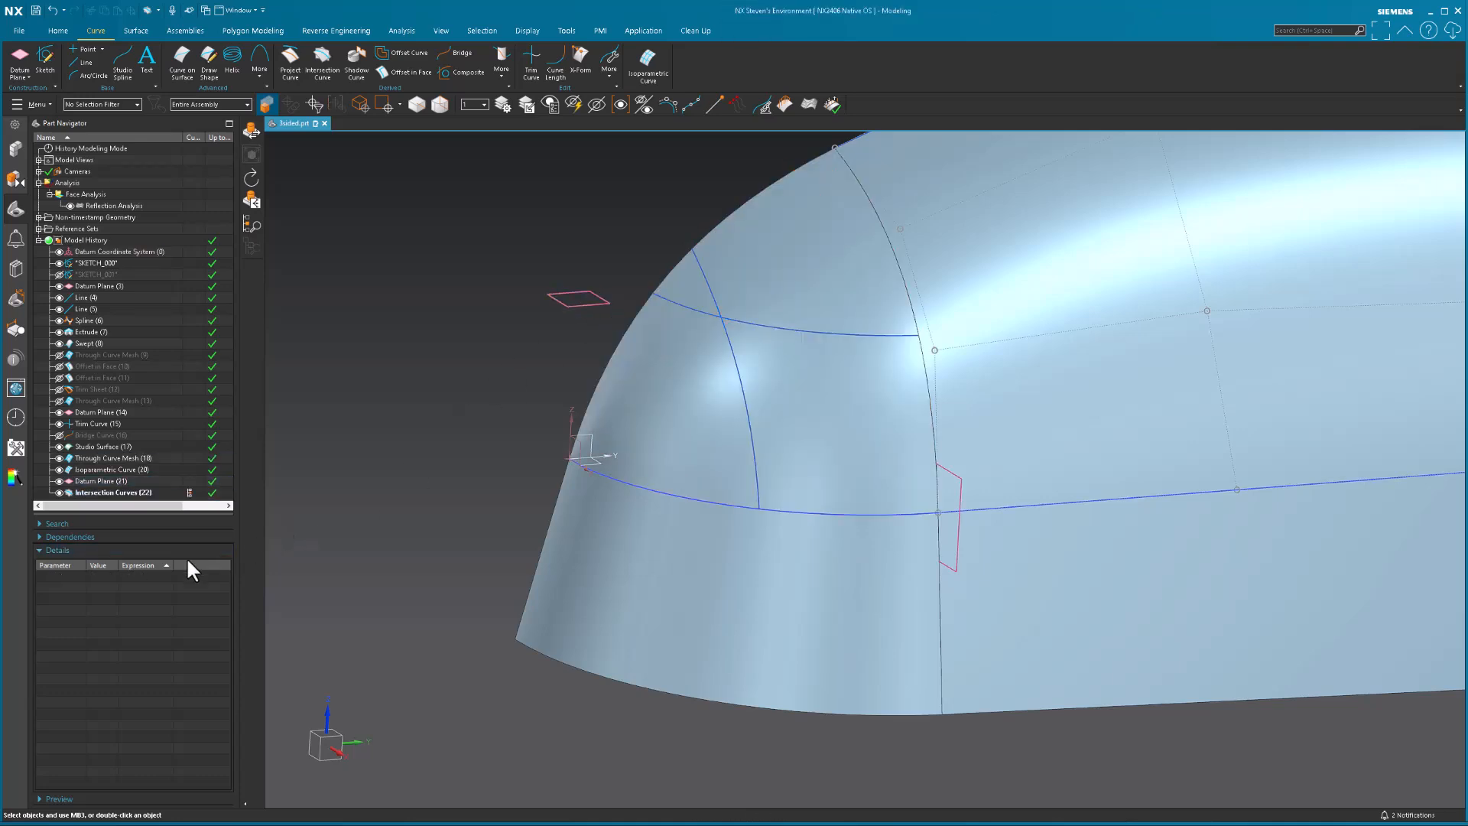
pyautogui.click(565, 303)
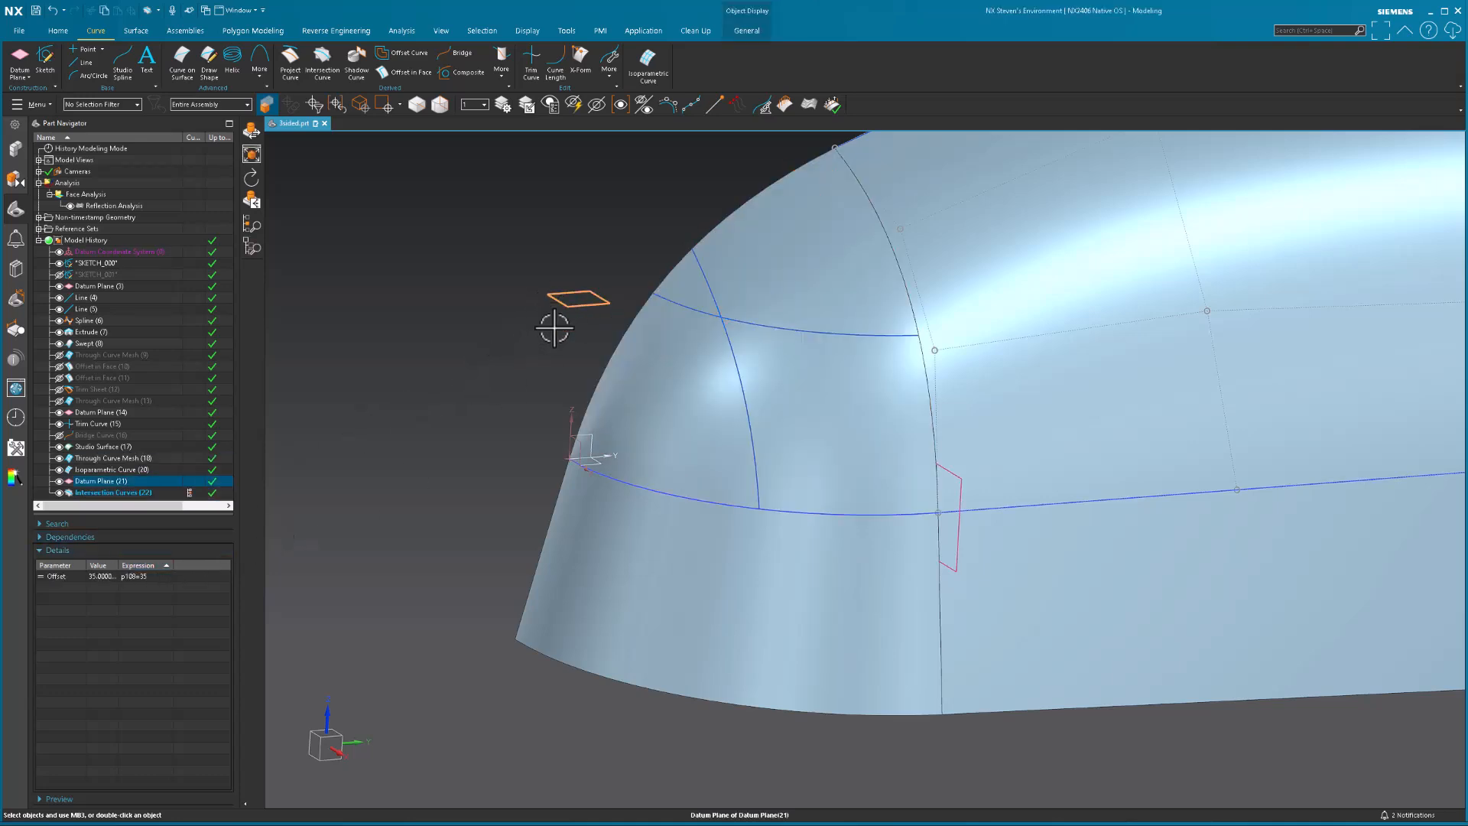
pyautogui.doubleClick(147, 576)
pyautogui.write('25')
pyautogui.press('Return')
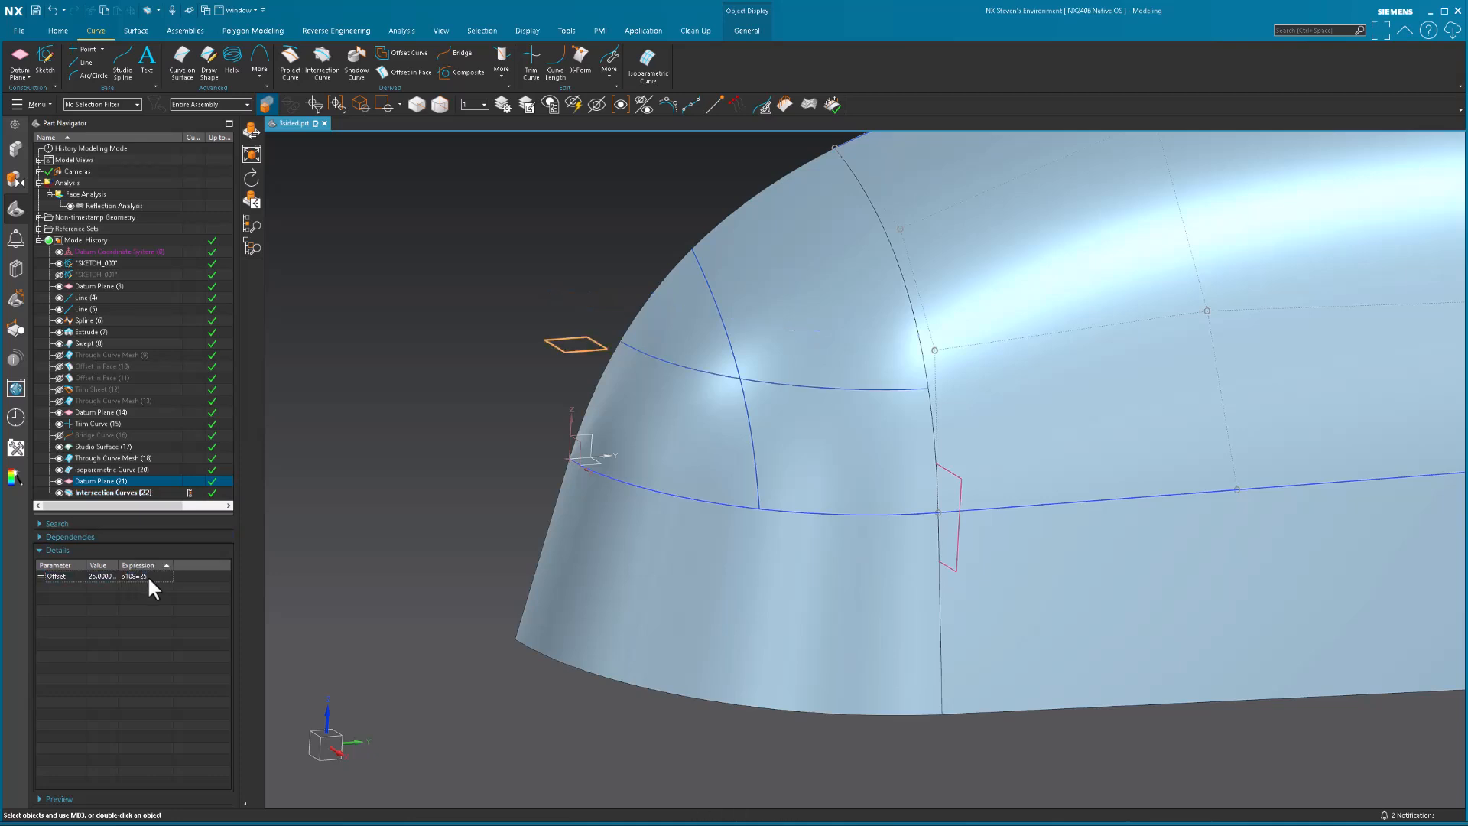
pyautogui.press('Escape')
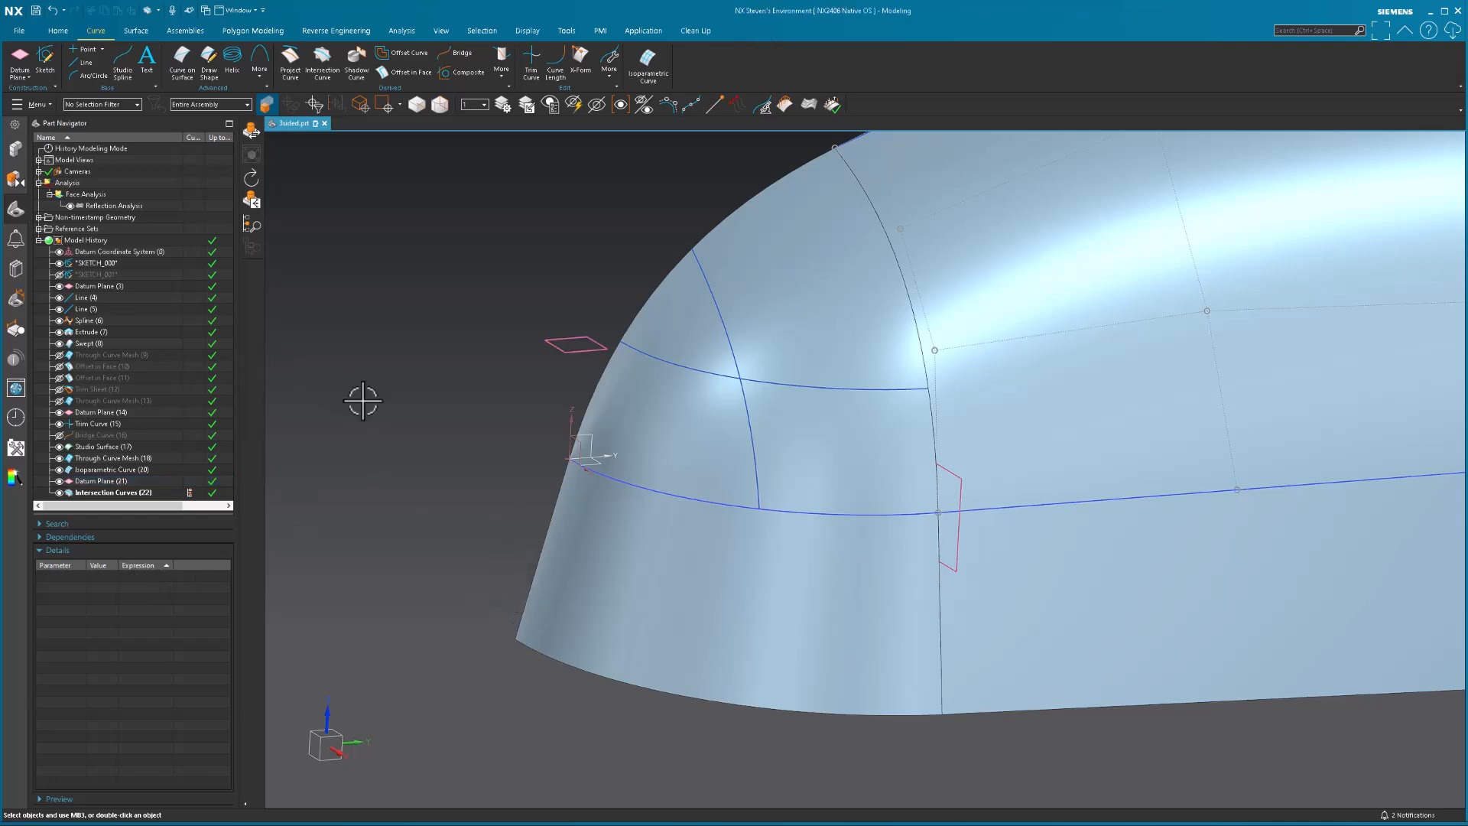
# Step: Trim the nose mesh sheet with the intersection and isoparametric curves, keeping every region except the lower front one at the tip
pyautogui.click(138, 31)
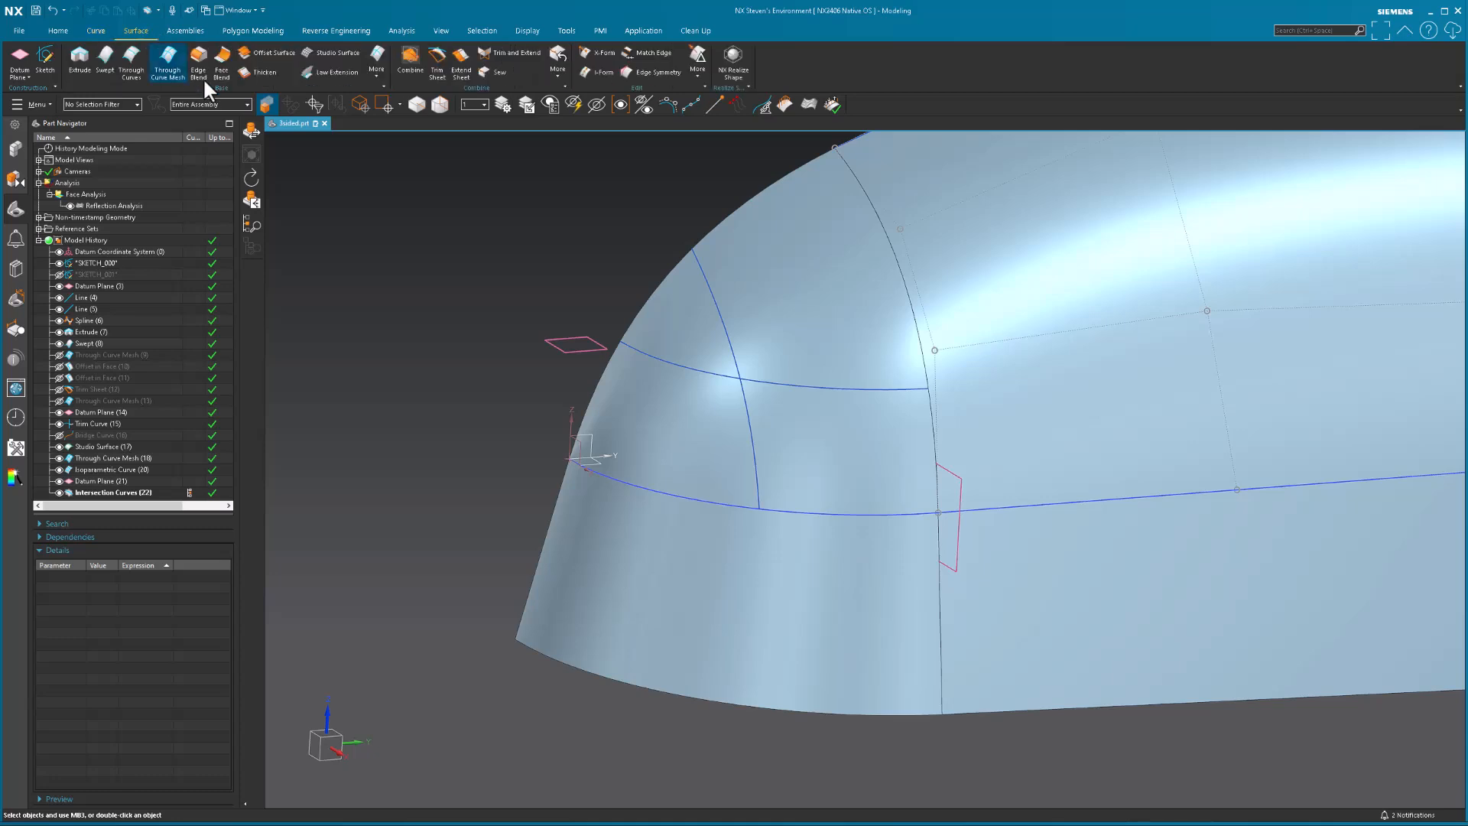
pyautogui.click(437, 65)
pyautogui.click(649, 420)
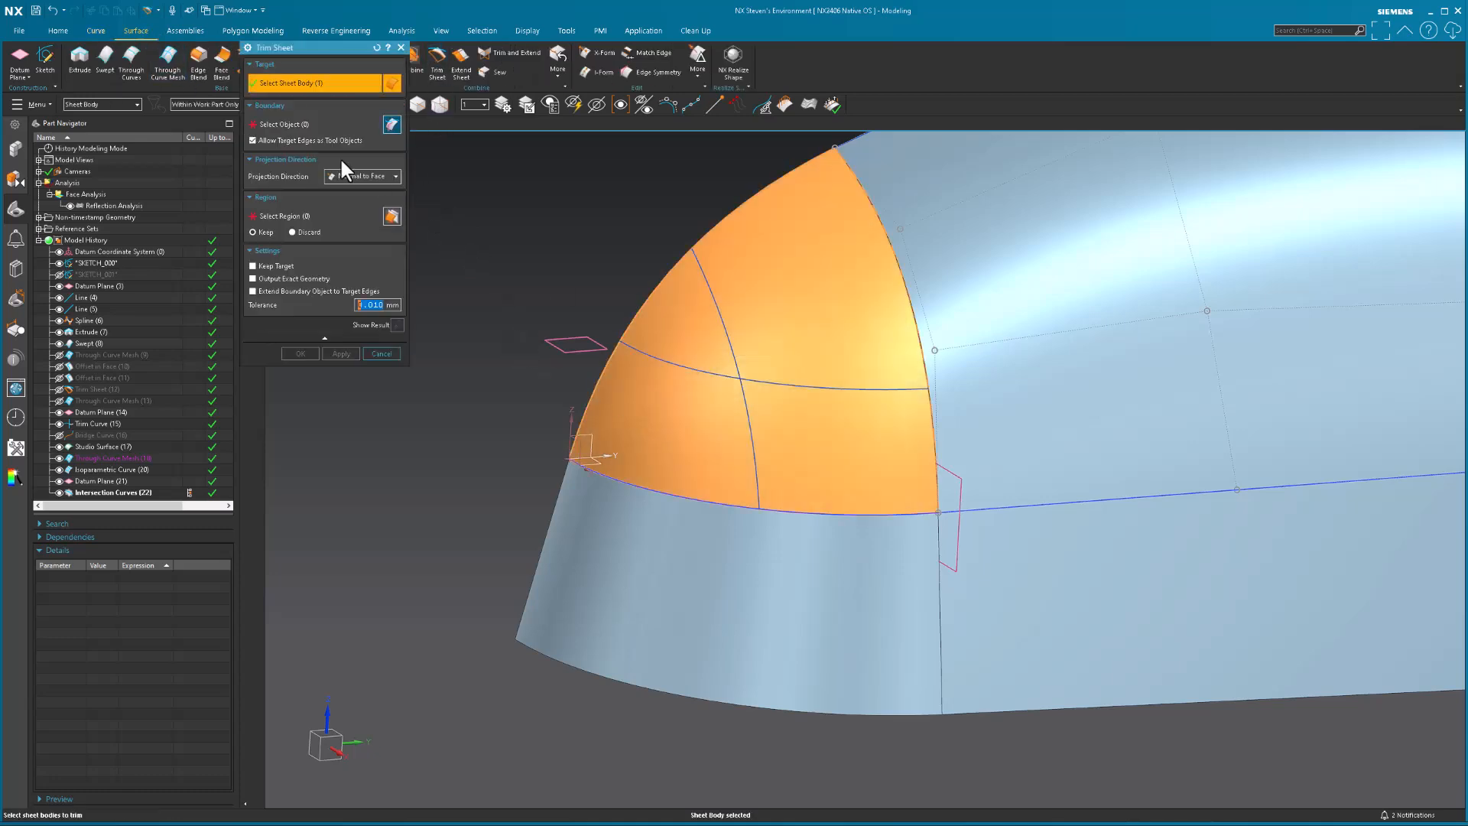
pyautogui.click(664, 356)
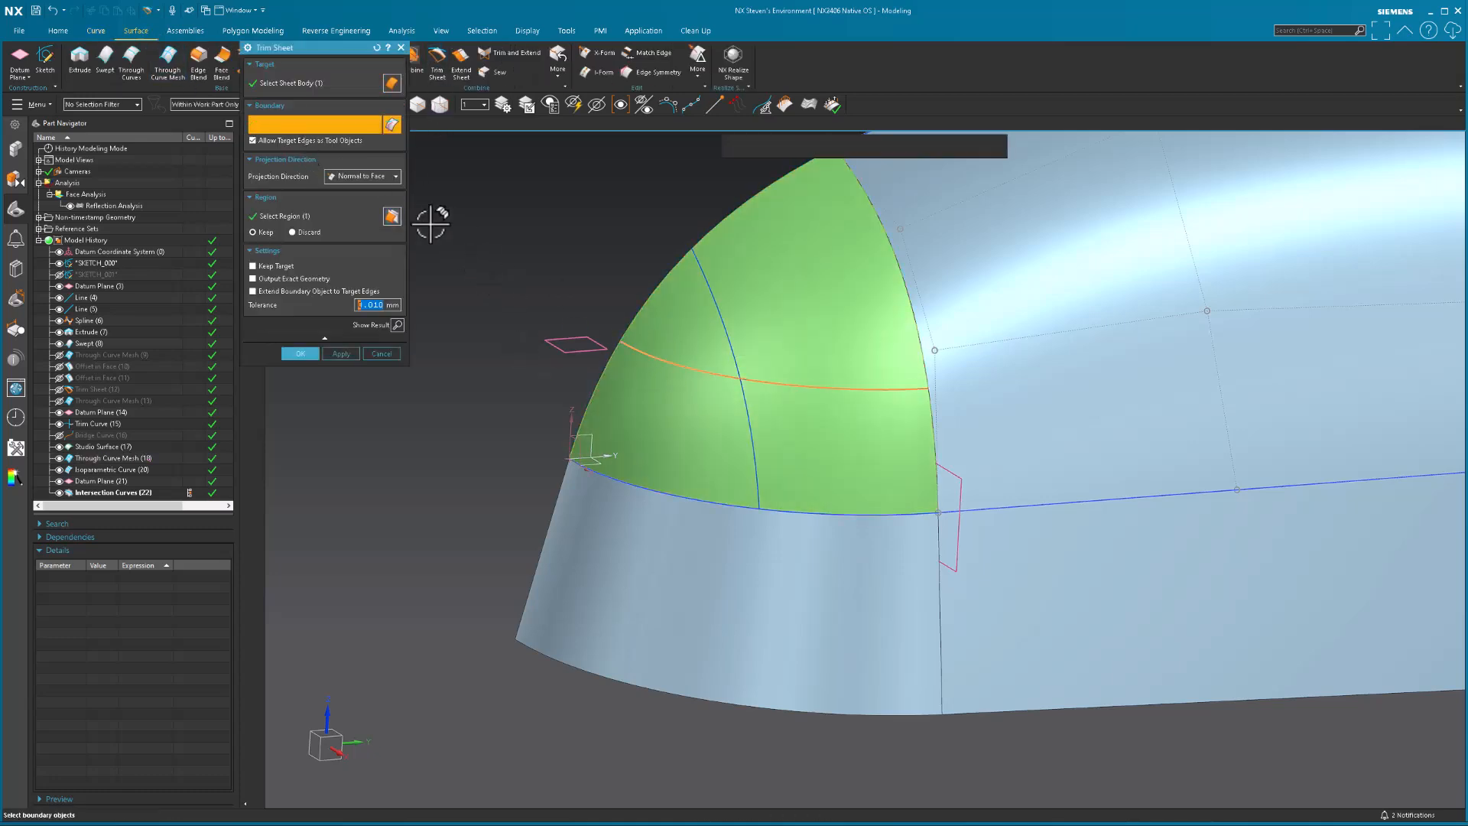
pyautogui.click(749, 449)
pyautogui.click(313, 215)
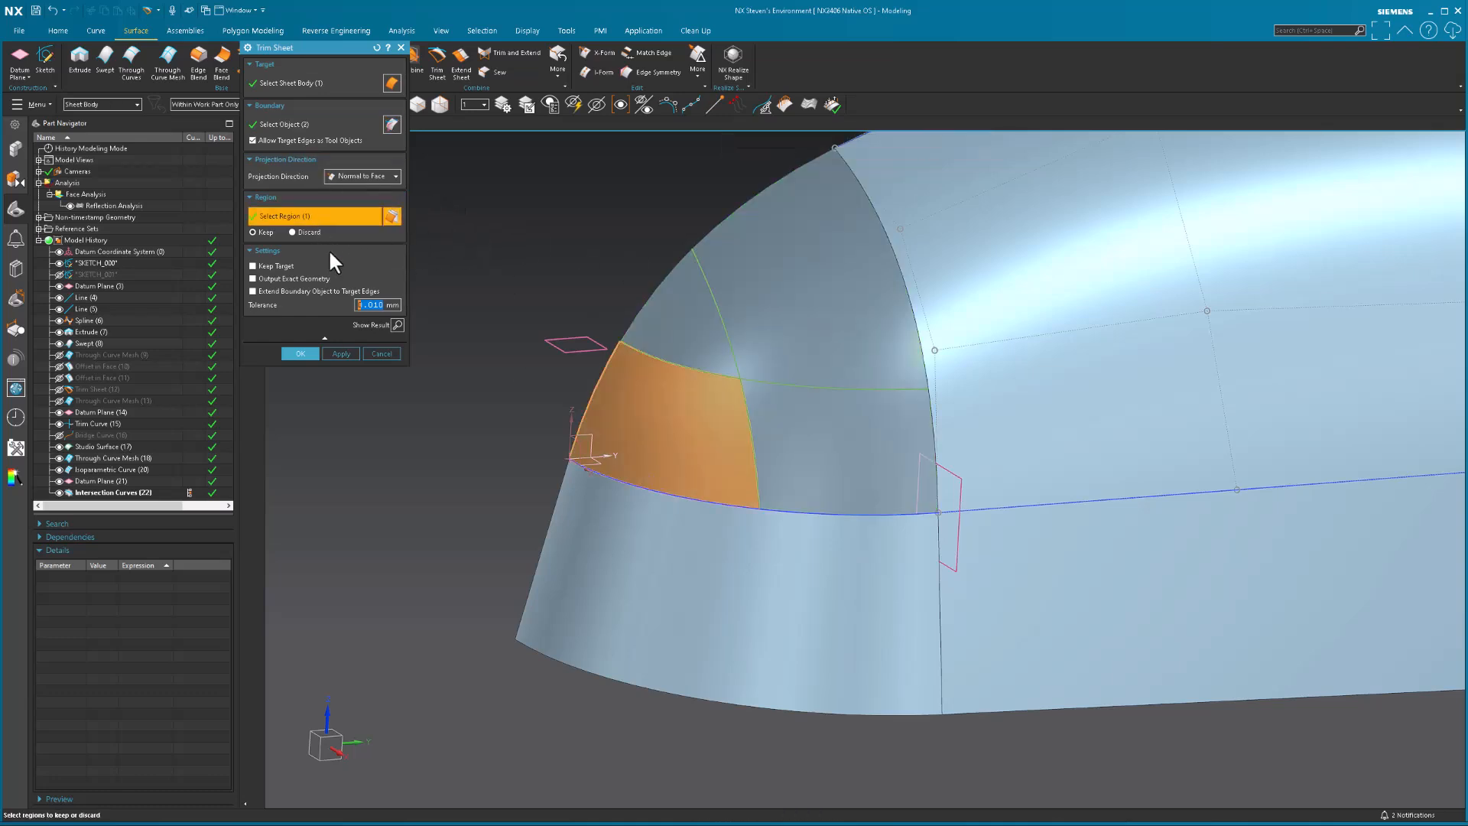
pyautogui.click(812, 426)
pyautogui.click(793, 345)
pyautogui.click(703, 325)
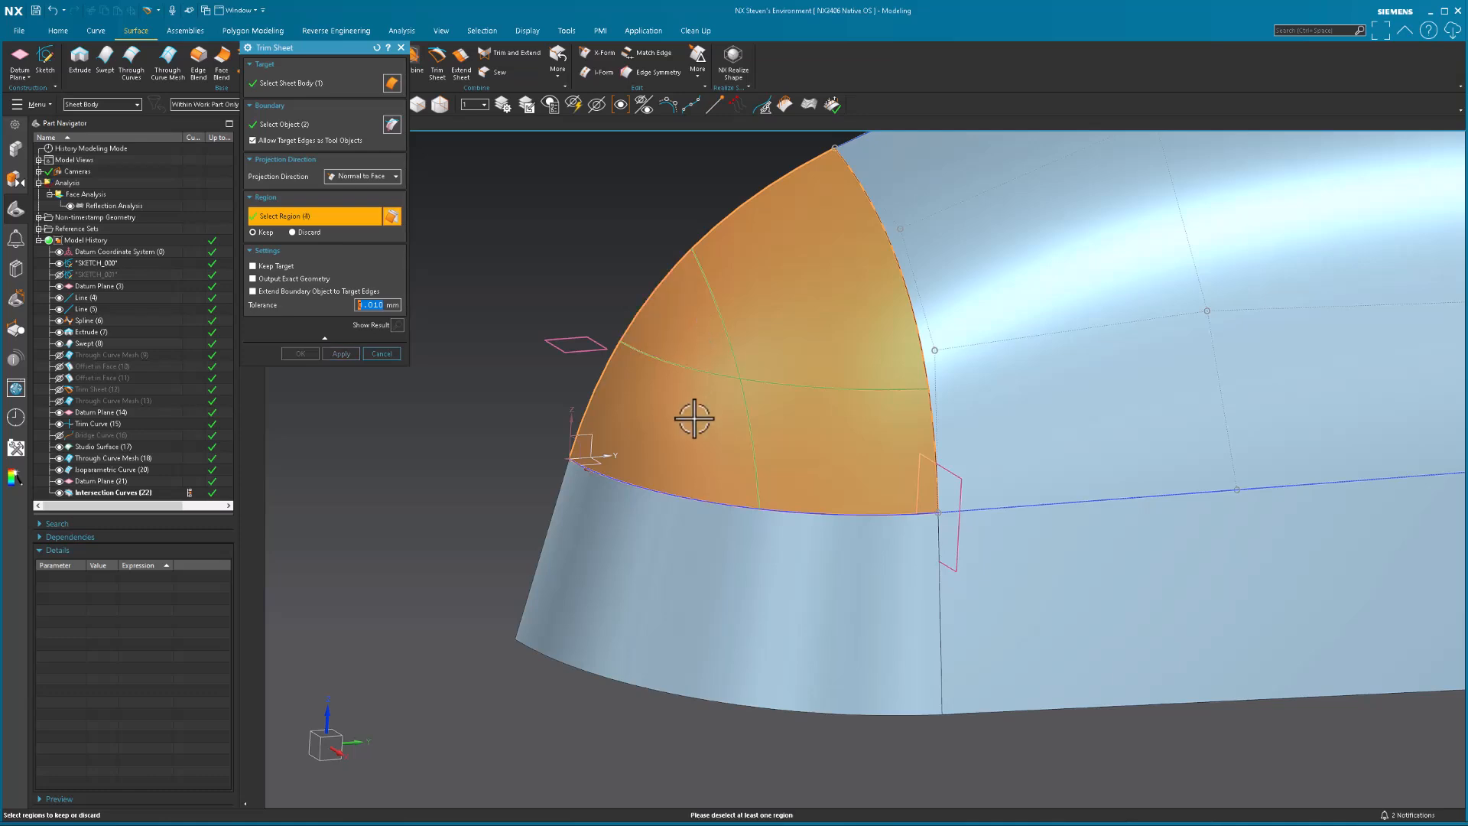
pyautogui.keyDown('shift'); pyautogui.click(695, 417); pyautogui.keyUp('shift')
pyautogui.click(317, 355)
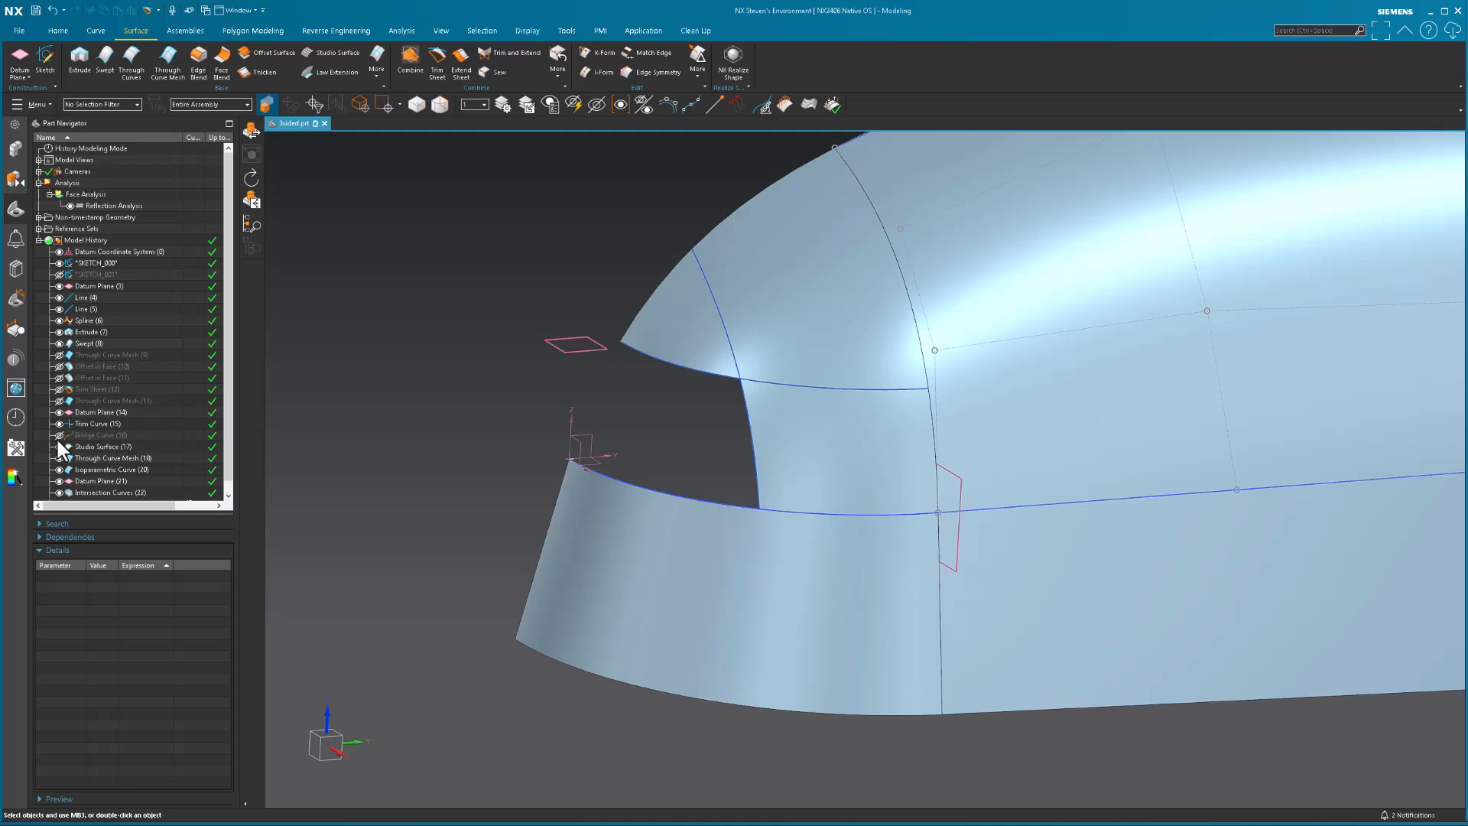
# Step: Show the SKETCH_001 curves along the nose profile and hide the datum coordinate system
pyautogui.click(103, 425)
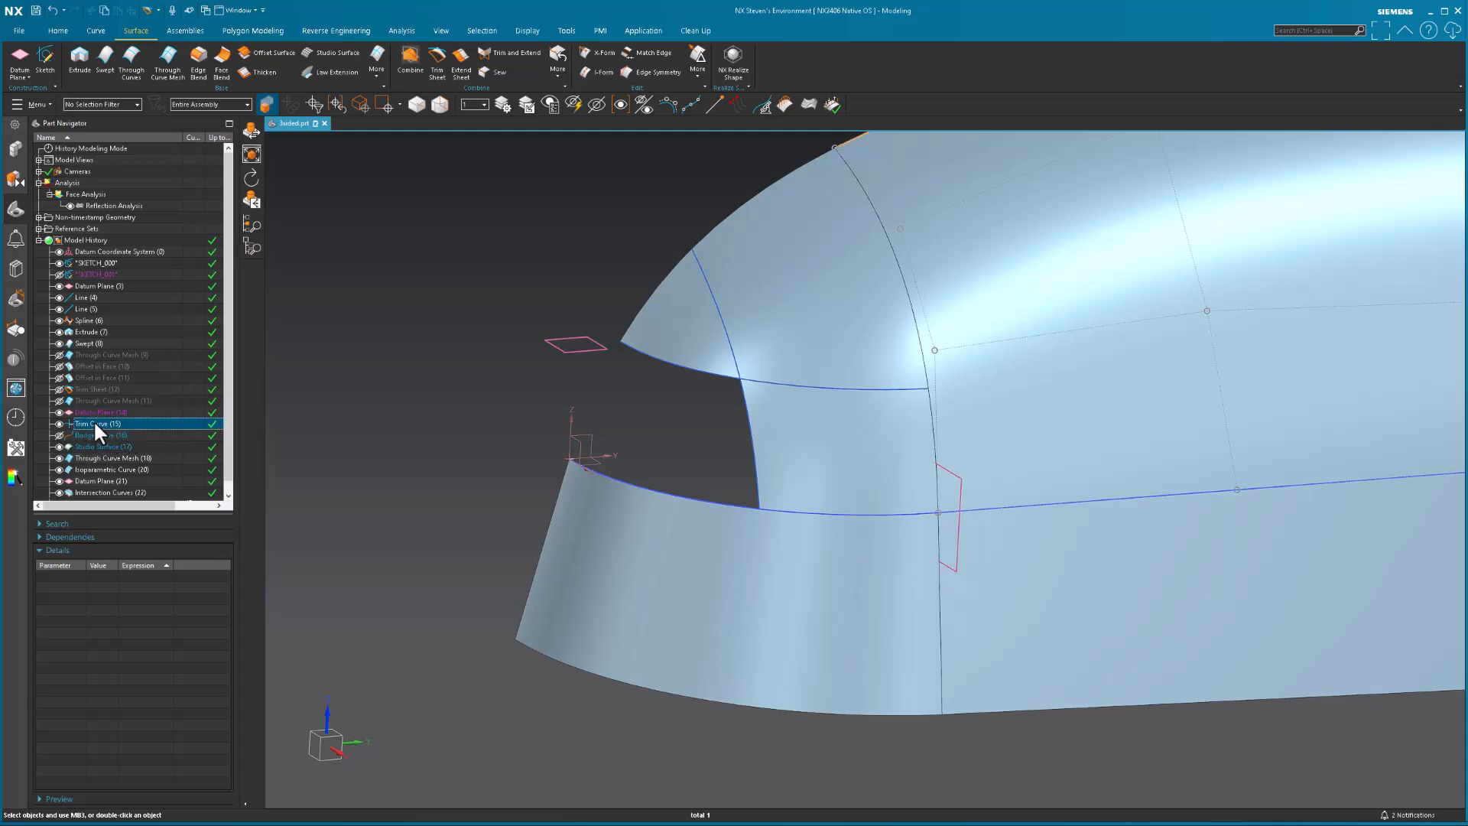
pyautogui.press('Escape')
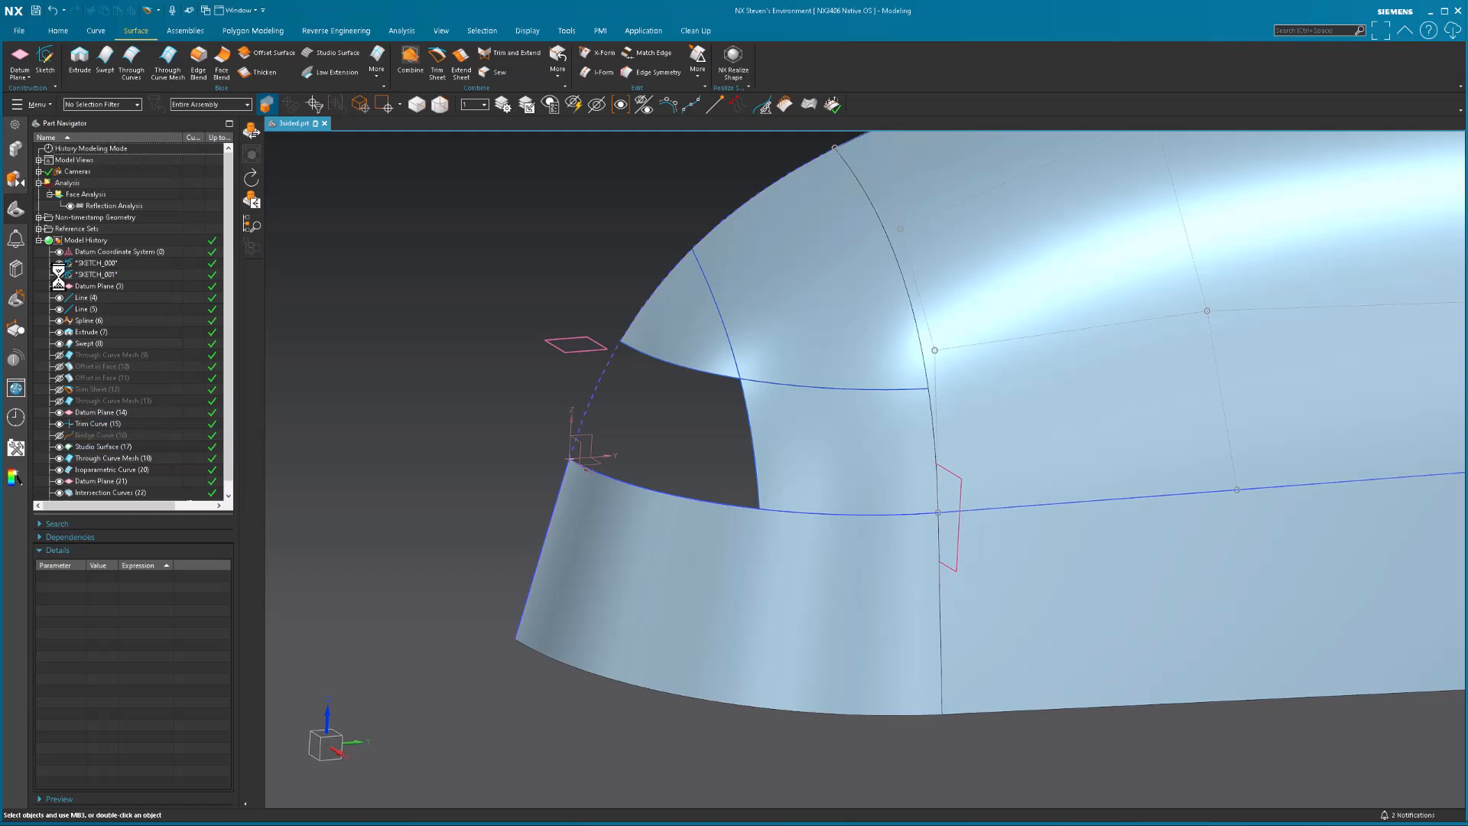
pyautogui.click(608, 459)
pyautogui.hotkey('ctrl', 'b')
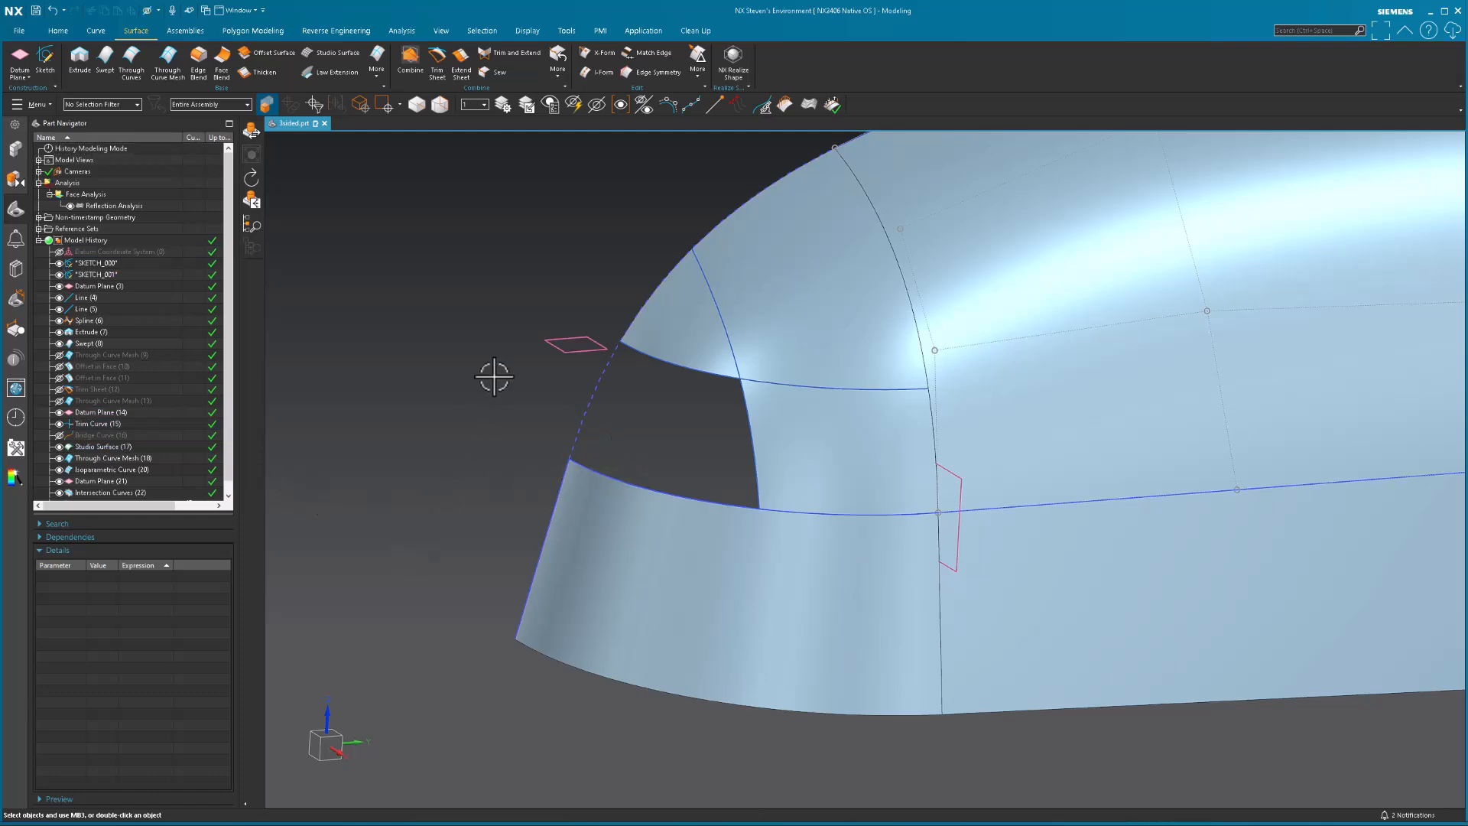
pyautogui.moveTo(495, 373)
pyautogui.mouseDown(button='middle')
pyautogui.moveTo(495, 278)
pyautogui.moveTo(479, 349)
pyautogui.mouseUp(button='middle')
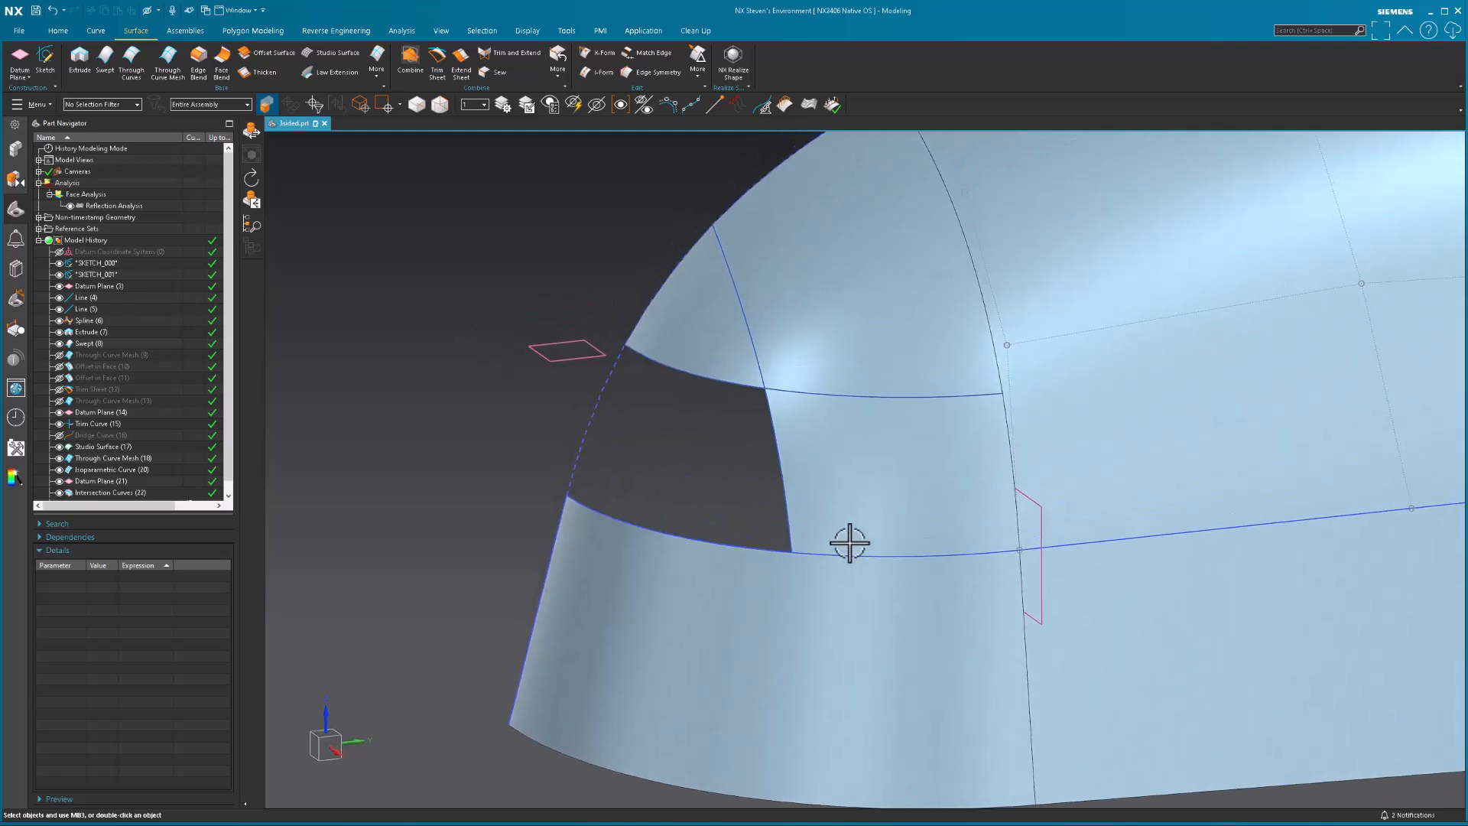
# Step: Hide the isoparametric curve, the intersection curve and the sketch curve running along the lower edge of the opening
pyautogui.click(760, 363)
pyautogui.hotkey('ctrl', 'b')
pyautogui.click(800, 396)
pyautogui.hotkey('ctrl', 'b')
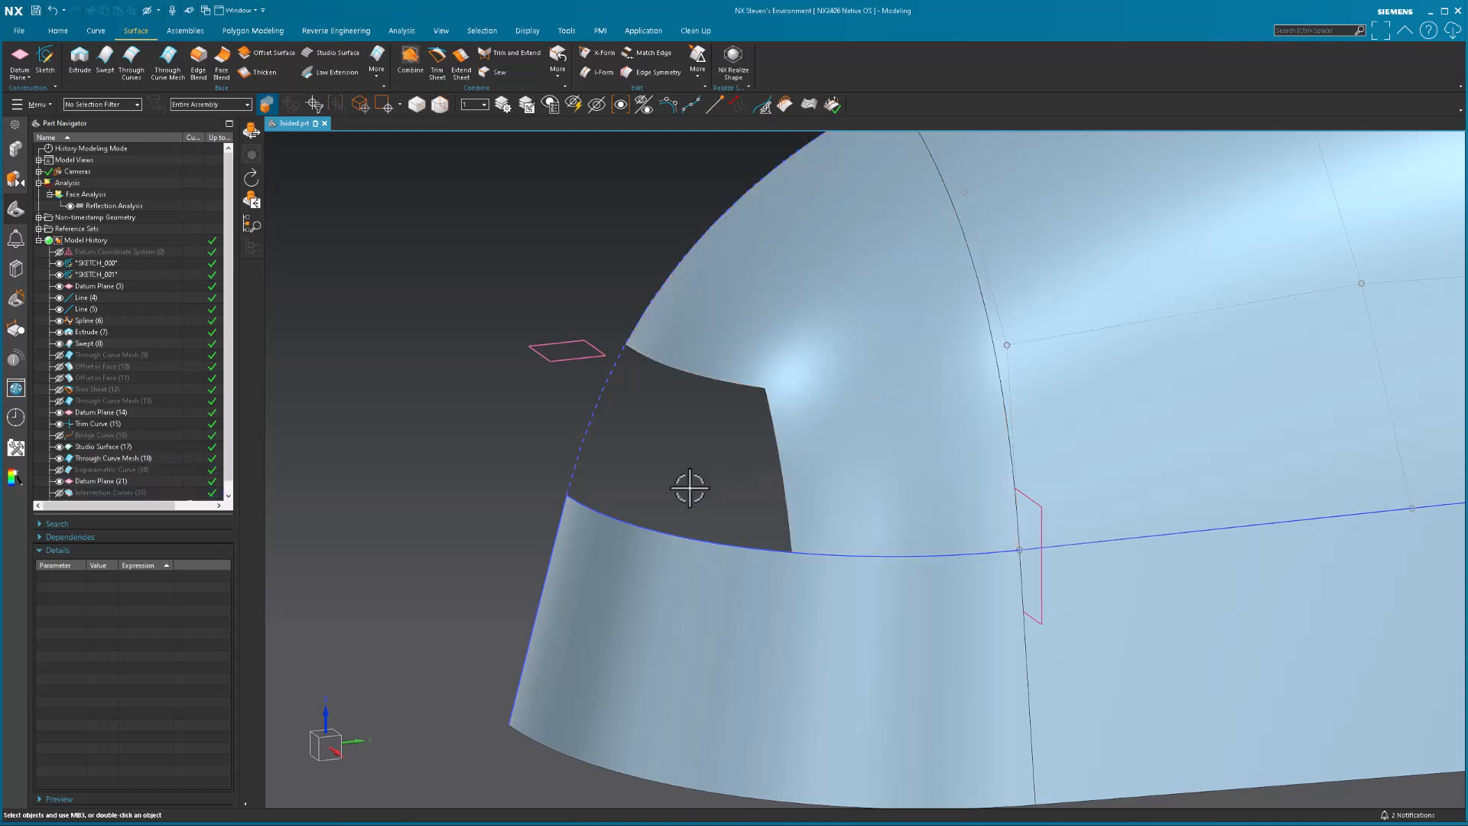
pyautogui.click(845, 556)
pyautogui.press('Escape')
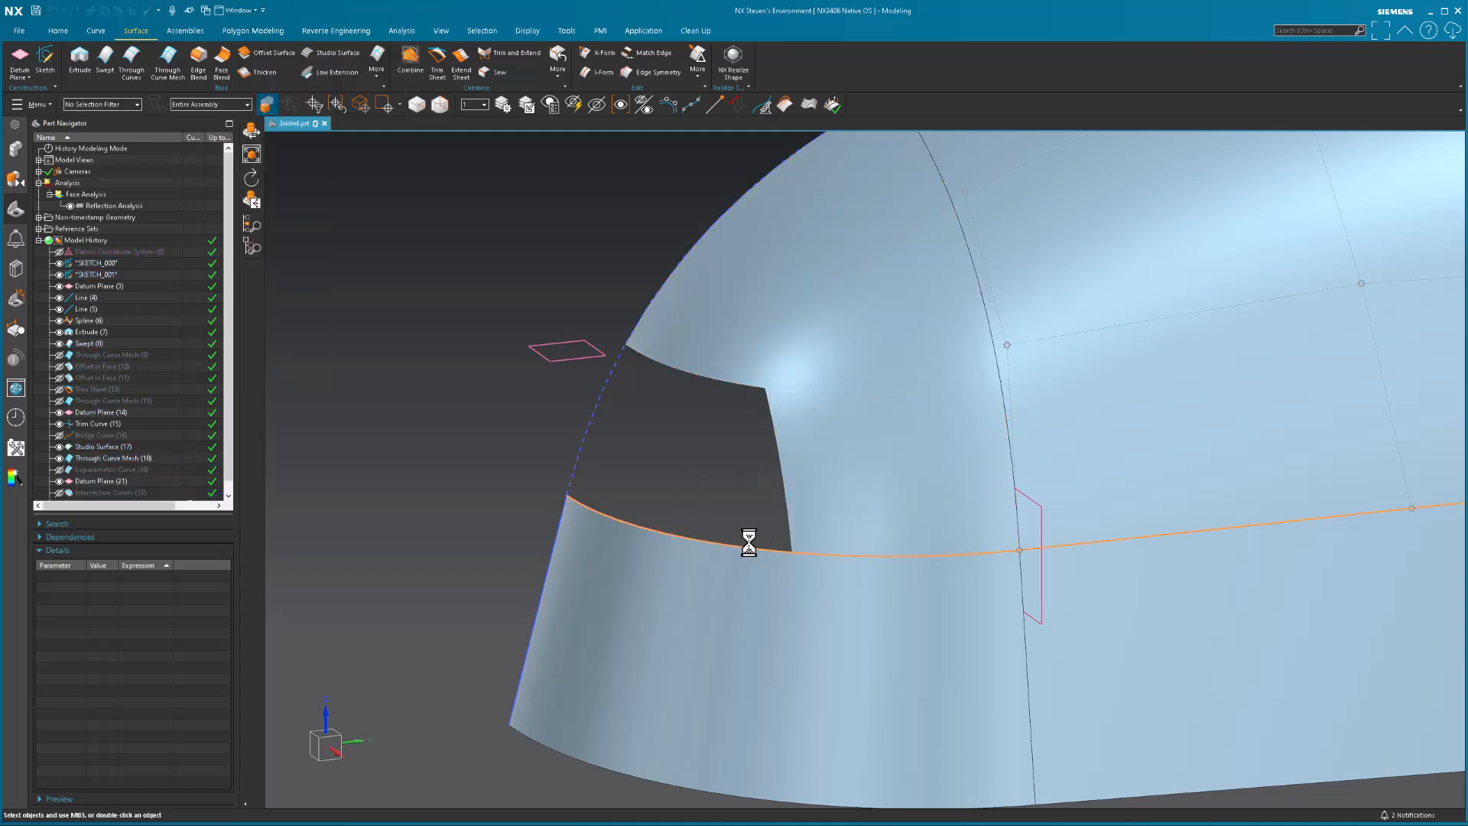
pyautogui.click(740, 556)
pyautogui.hotkey('ctrl', 'b')
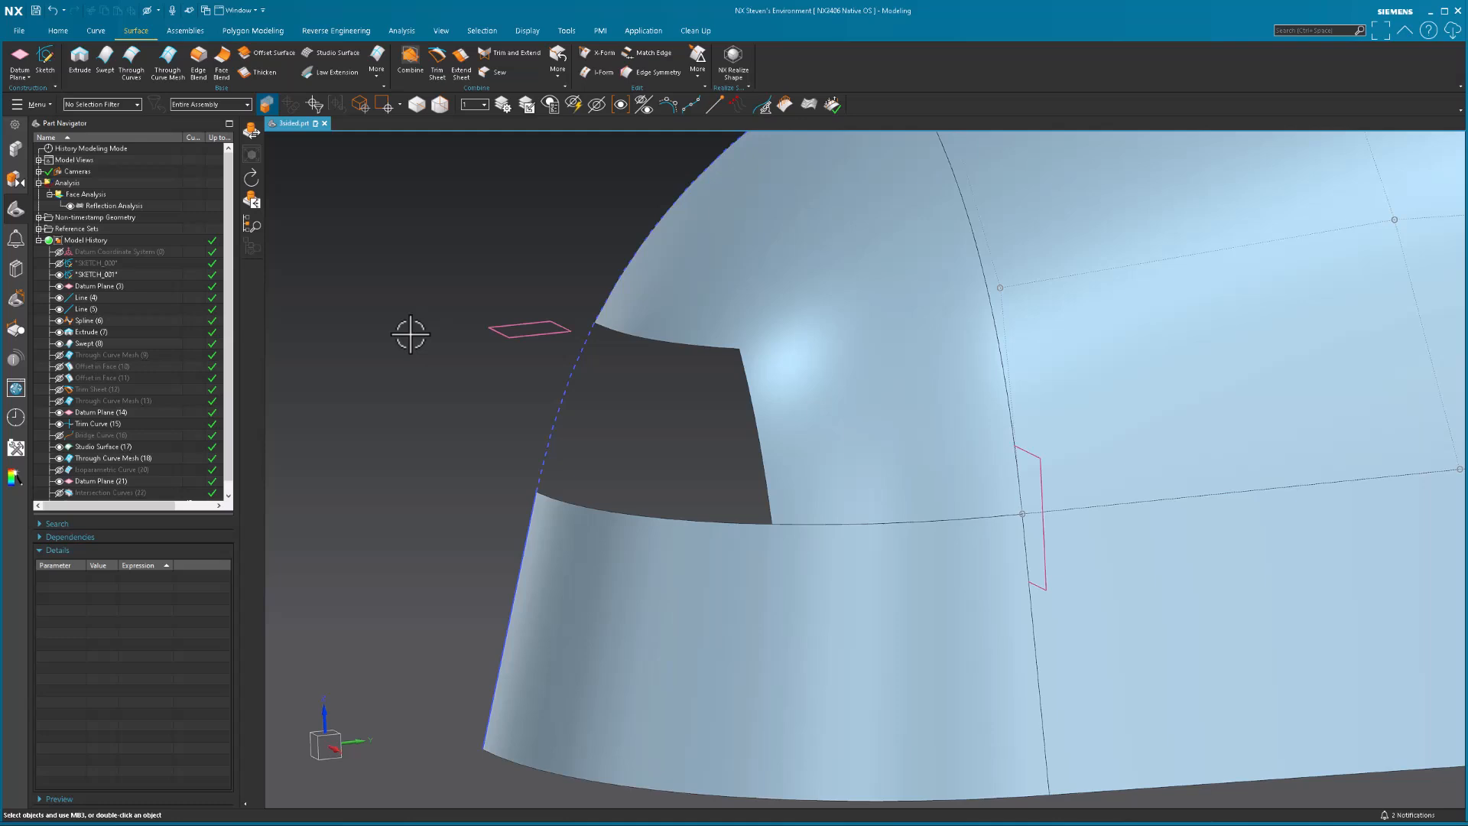
# Step: Close the nose opening with a Fill Surface bounded by its three edges at G1 (Tangent) and the sketch spline at G0
pyautogui.click(378, 69)
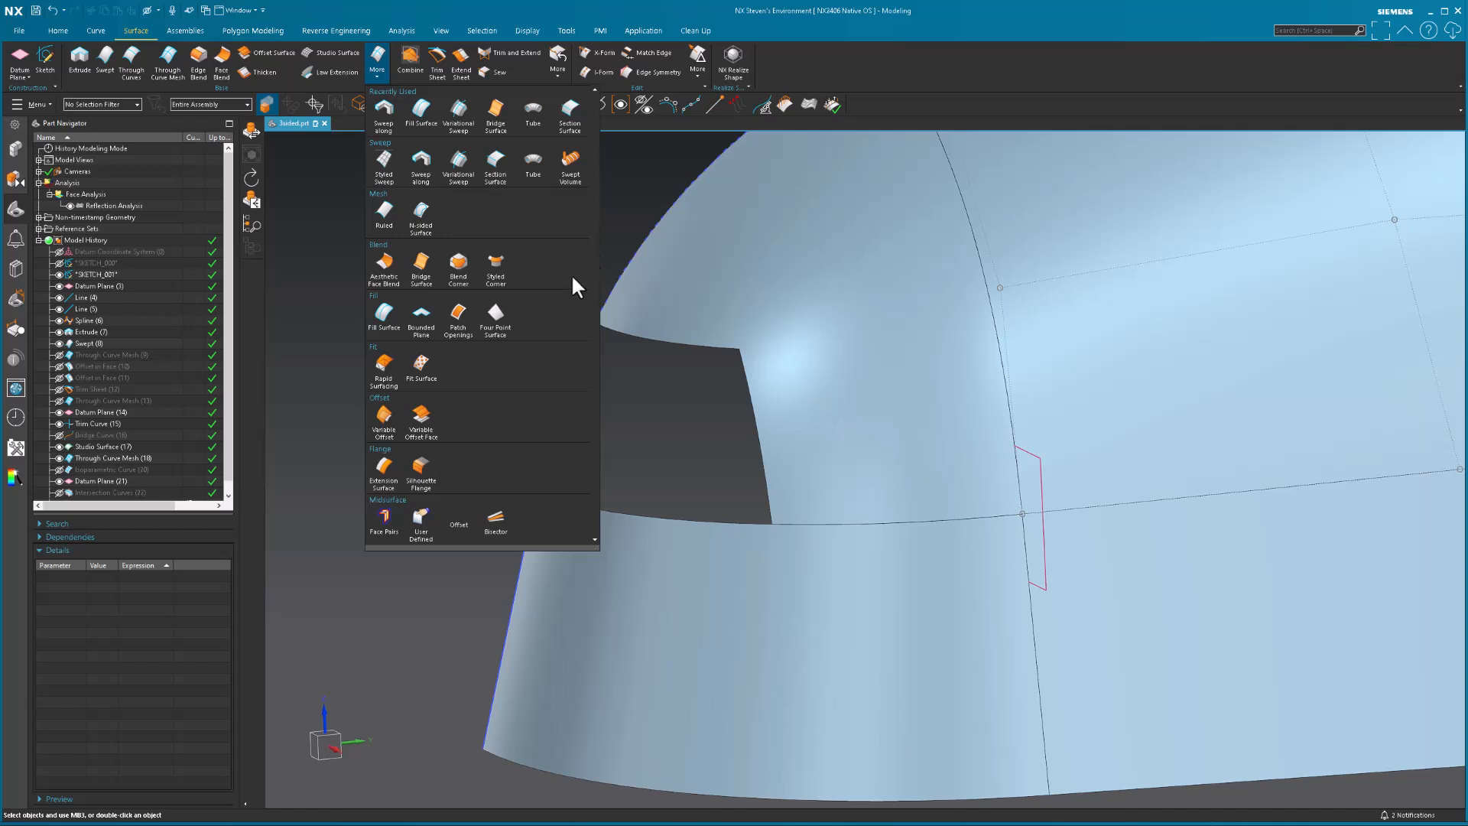
pyautogui.click(393, 324)
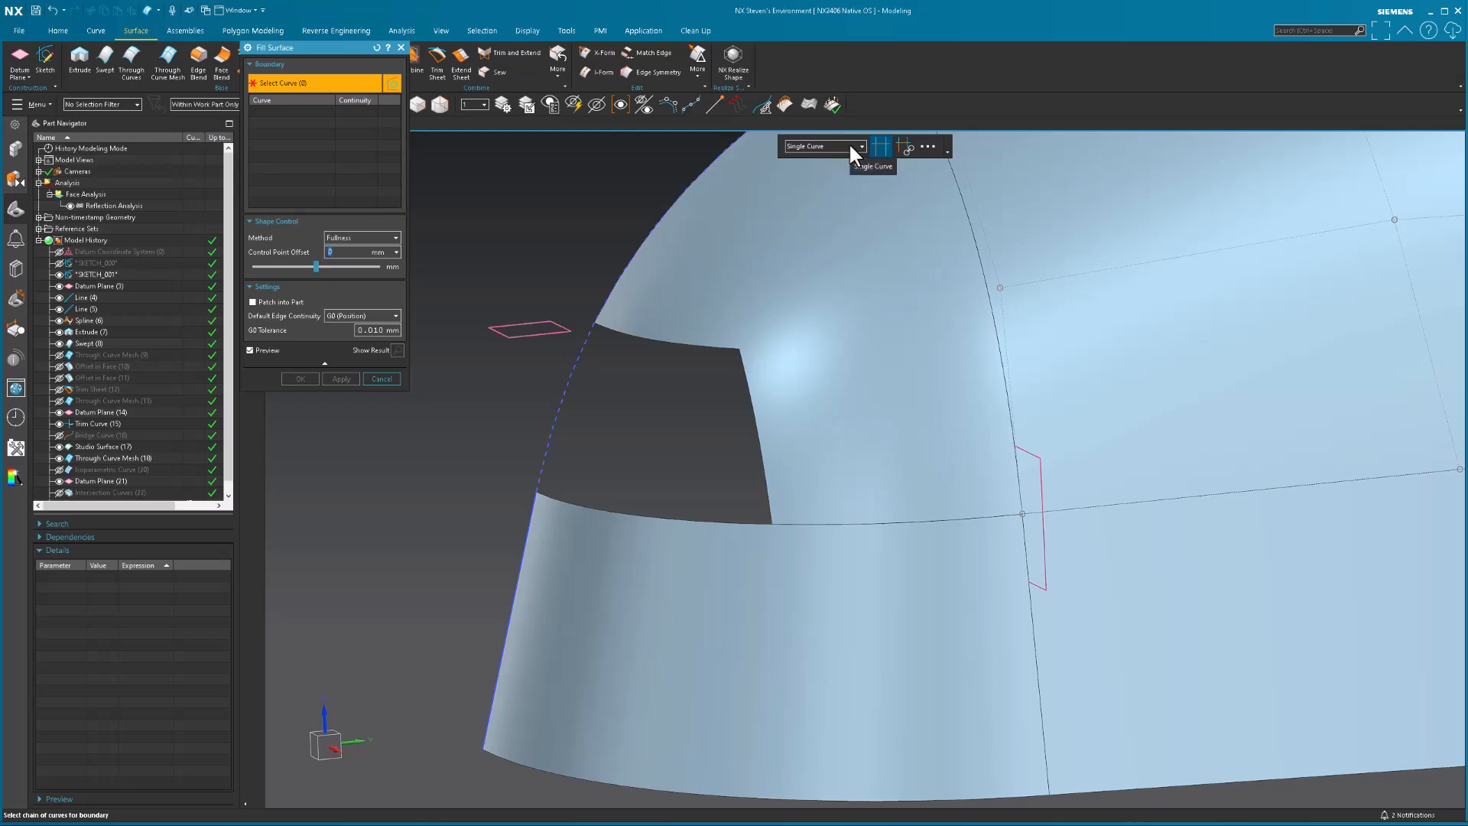
pyautogui.click(575, 501)
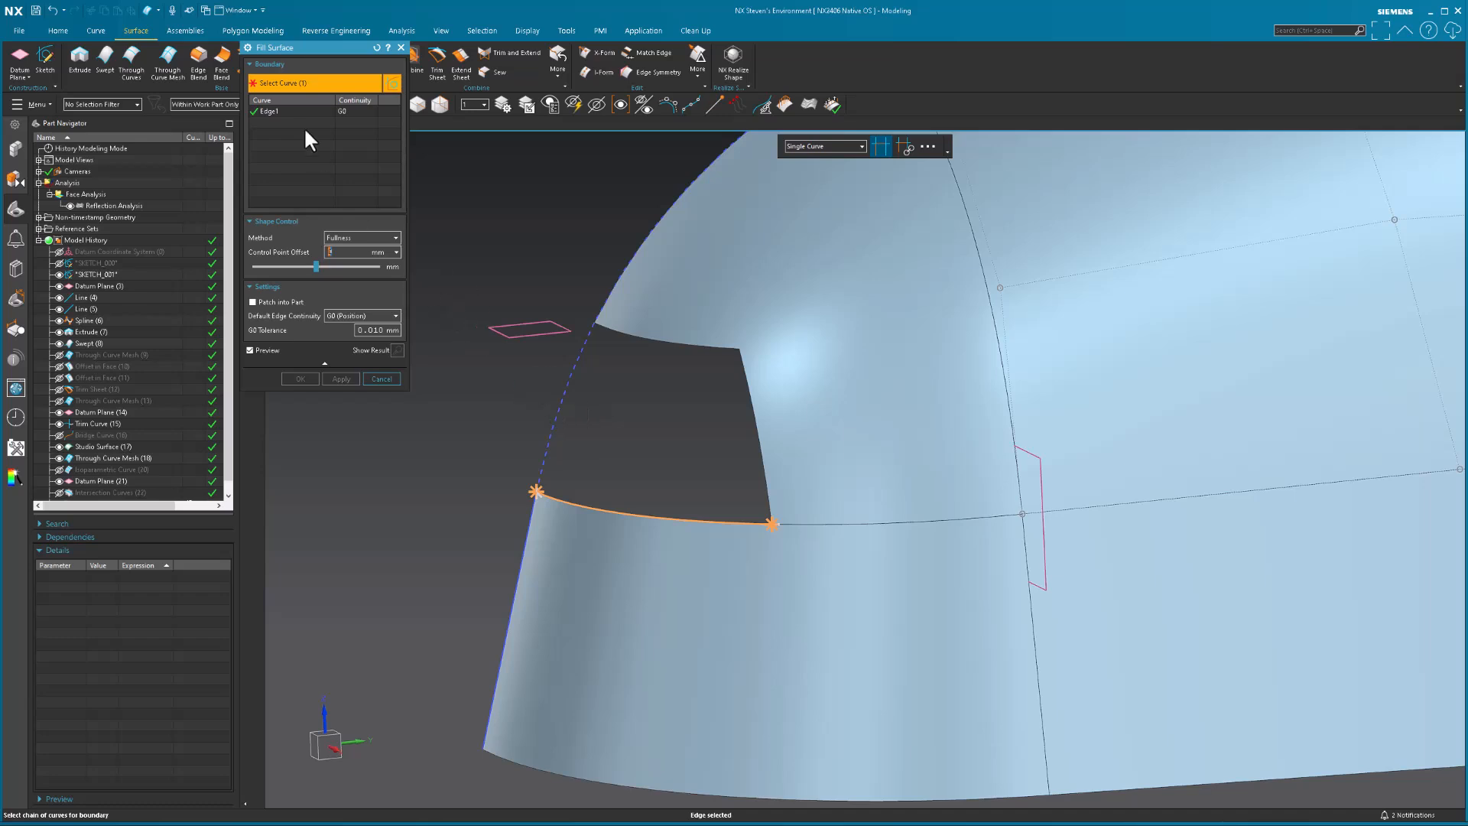
pyautogui.rightClick(284, 117)
pyautogui.click(315, 143)
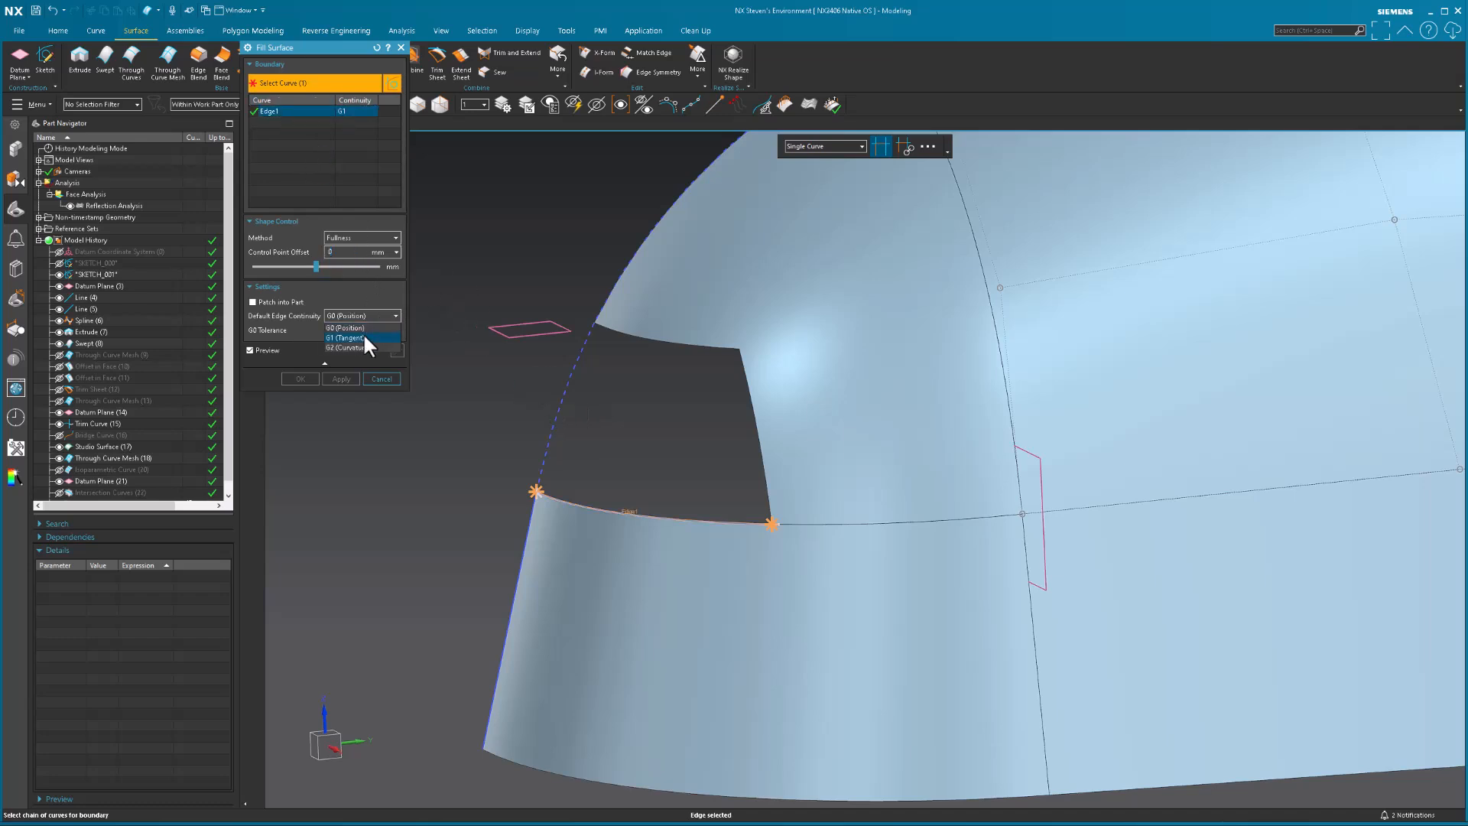
pyautogui.click(360, 338)
pyautogui.click(770, 505)
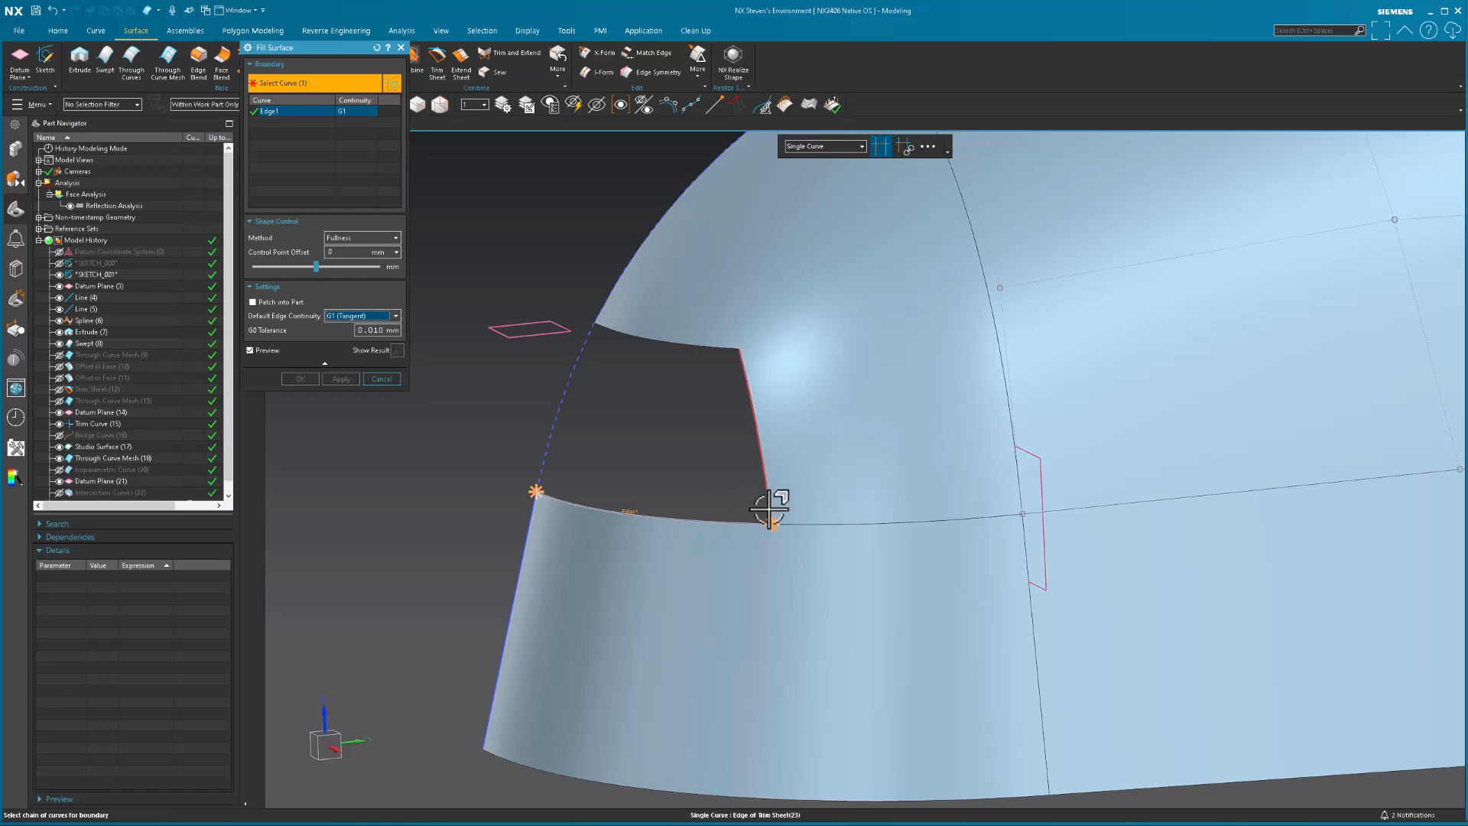
pyautogui.click(717, 349)
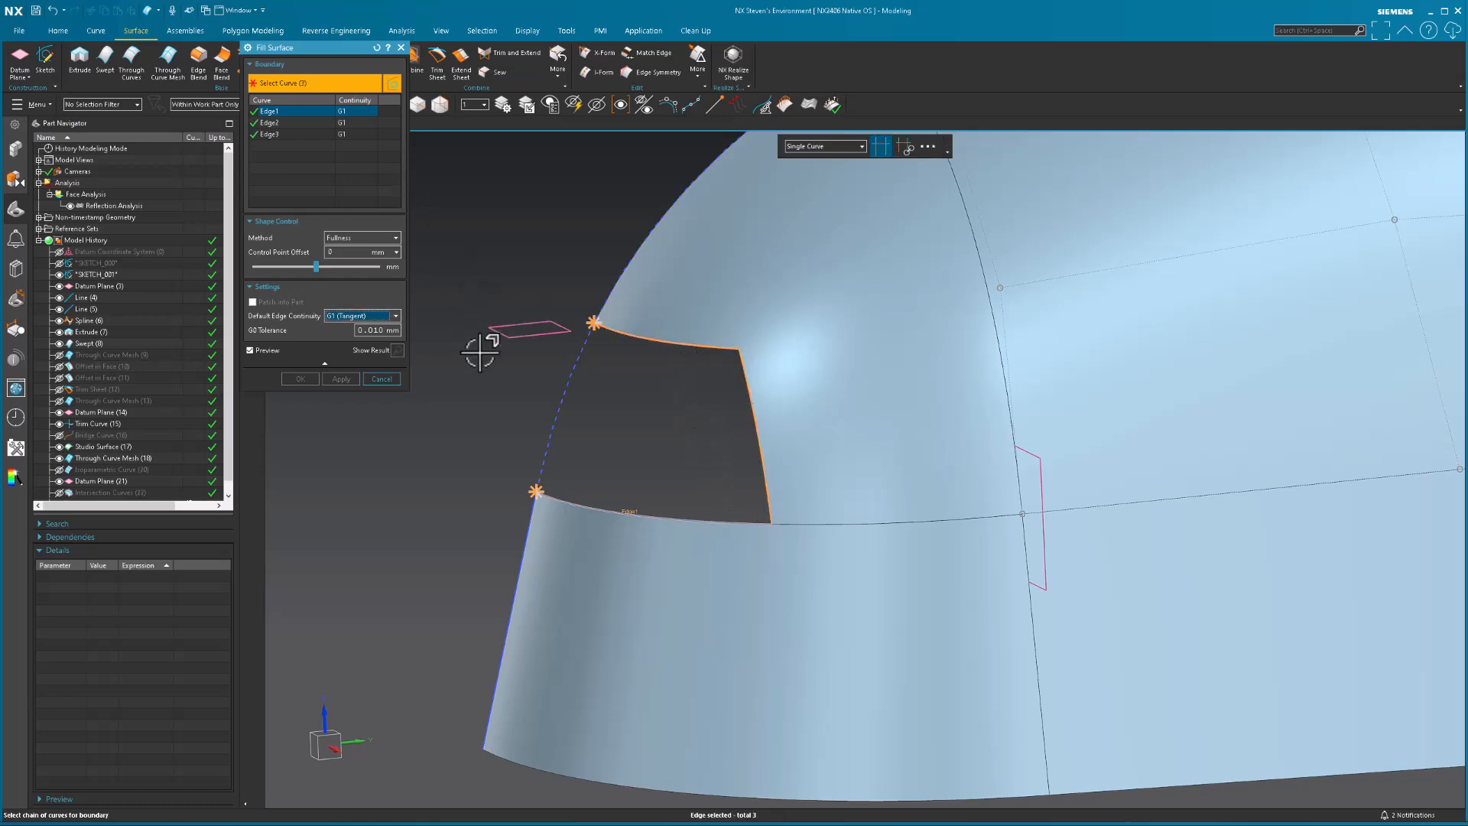
pyautogui.click(583, 355)
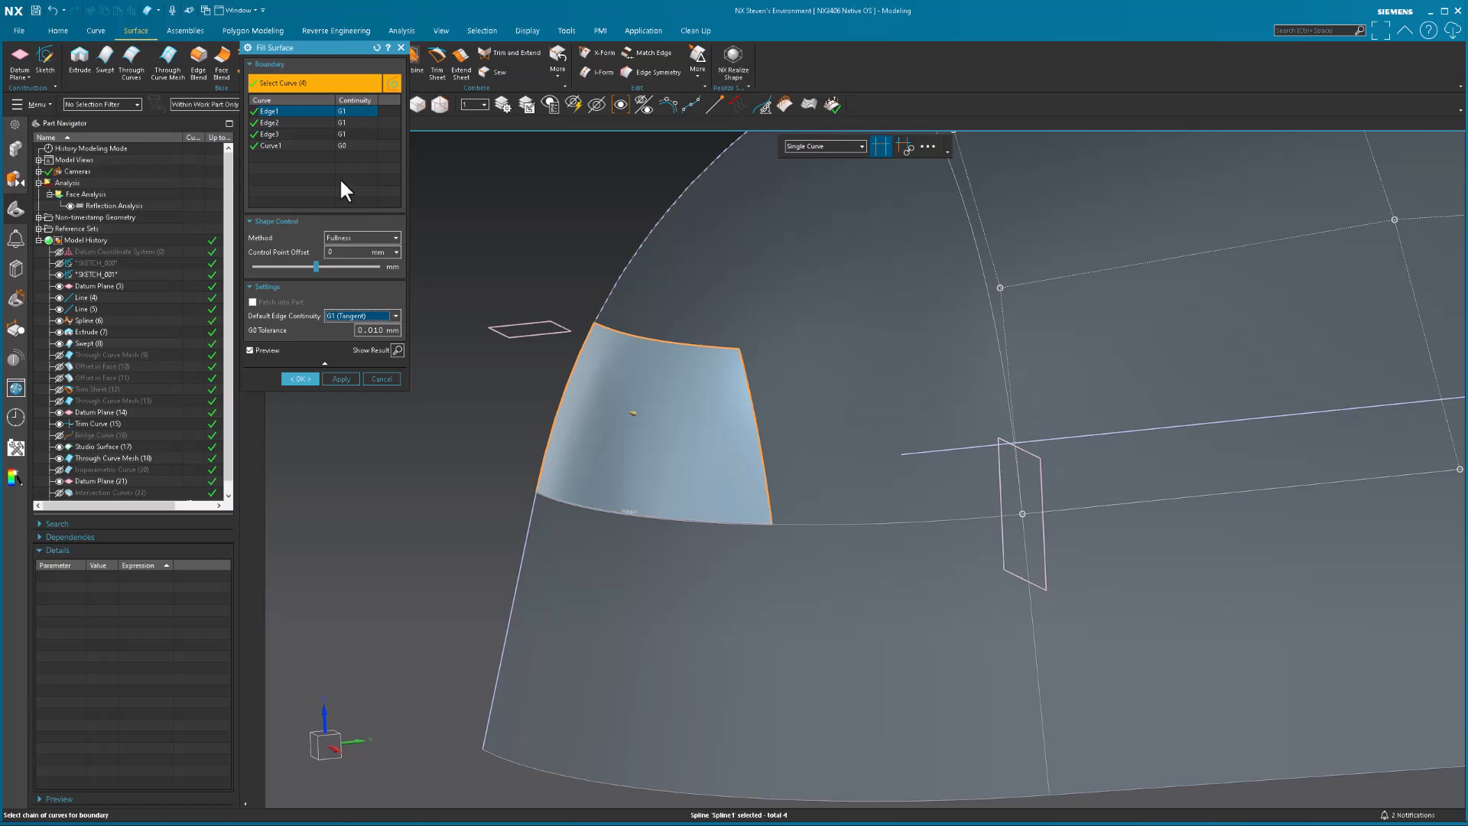
pyautogui.click(306, 379)
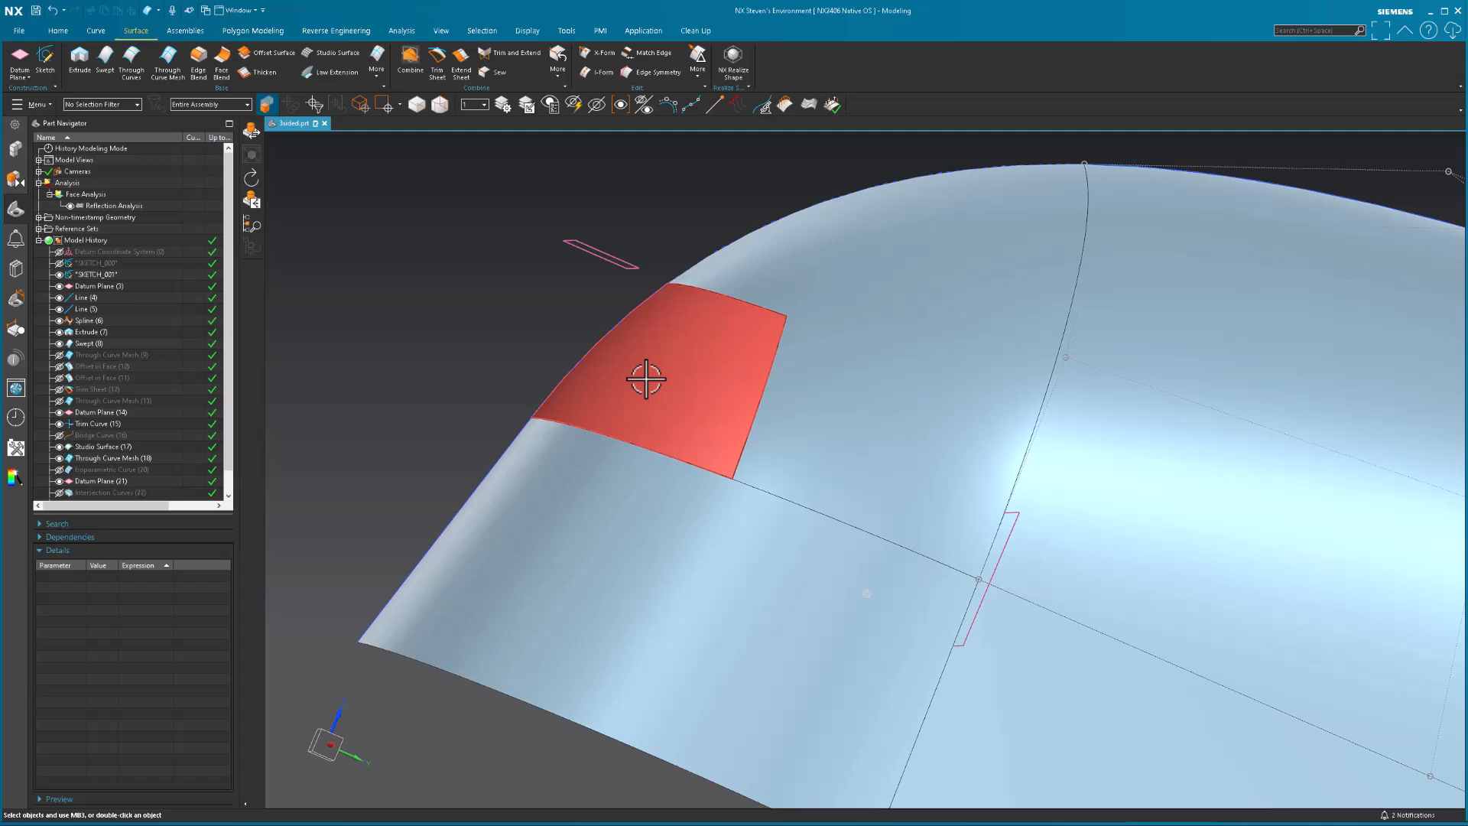
# Step: Display the poles of the fill surface, examine their density and layout, and turn them off again
pyautogui.click(646, 379)
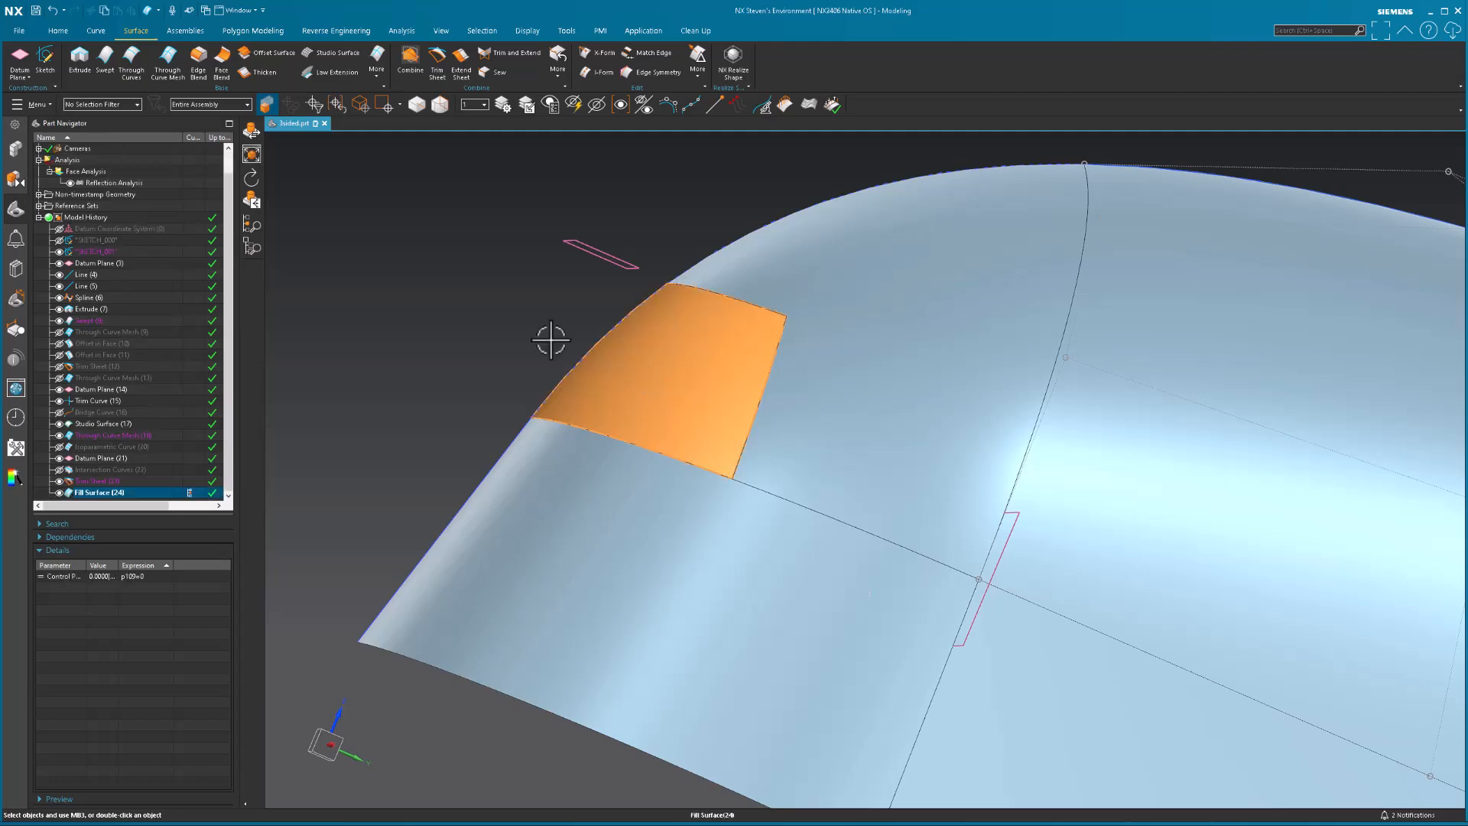
pyautogui.click(670, 105)
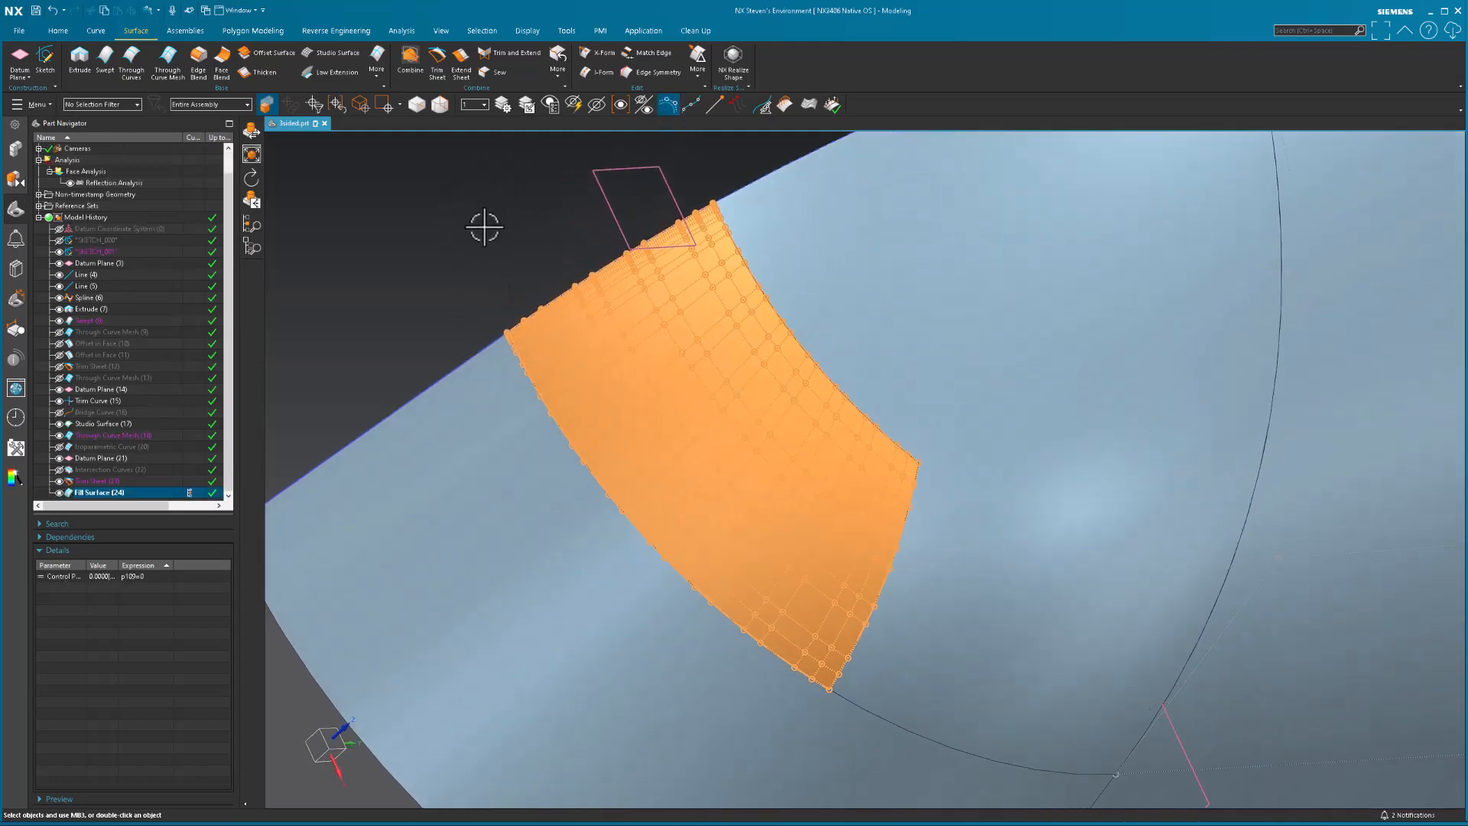
pyautogui.press('Escape')
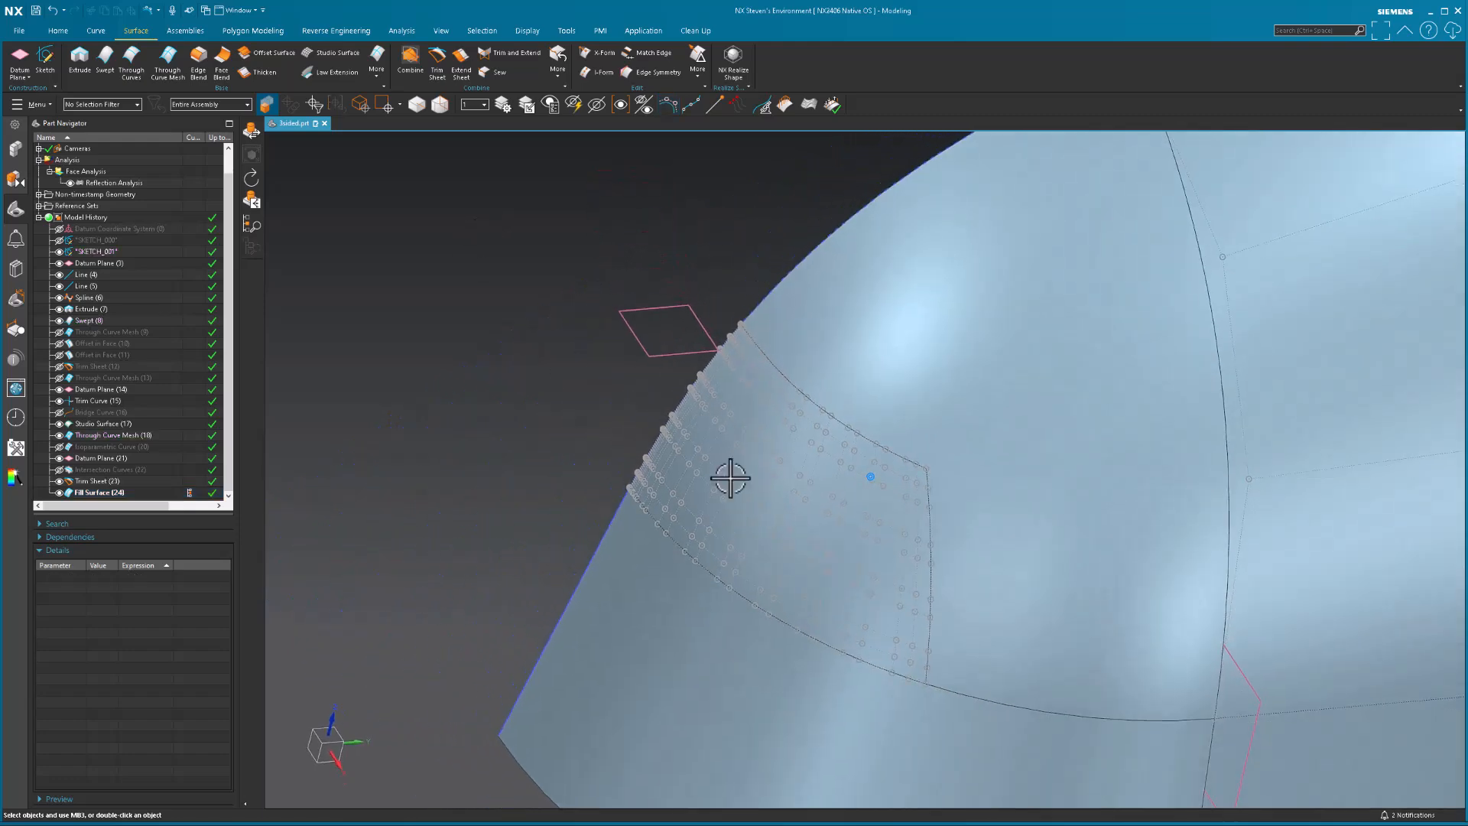
pyautogui.click(828, 510)
pyautogui.click(670, 107)
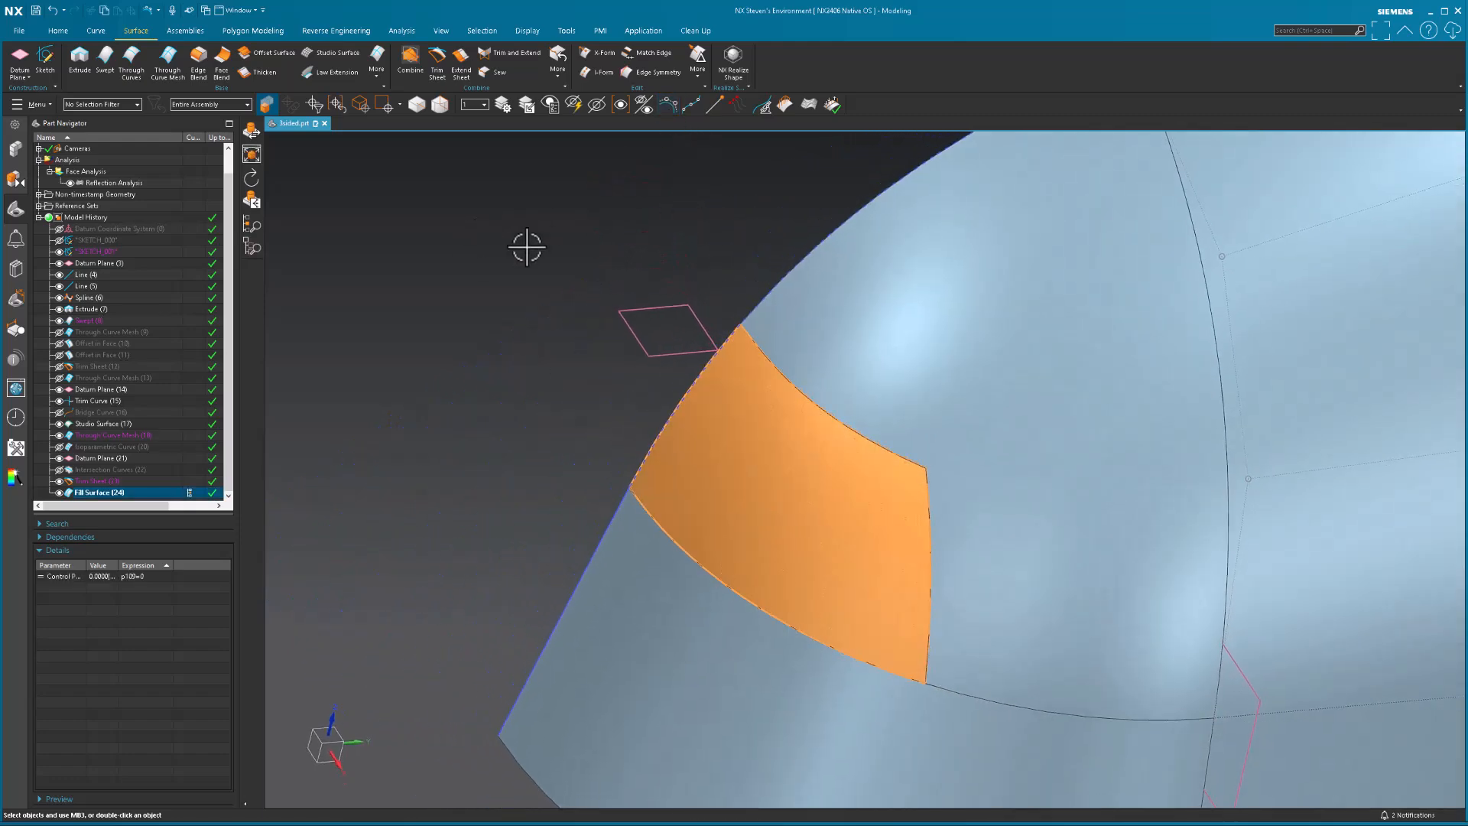
pyautogui.press('Escape')
pyautogui.moveTo(470, 324); pyautogui.dragTo(459, 286, button='middle')
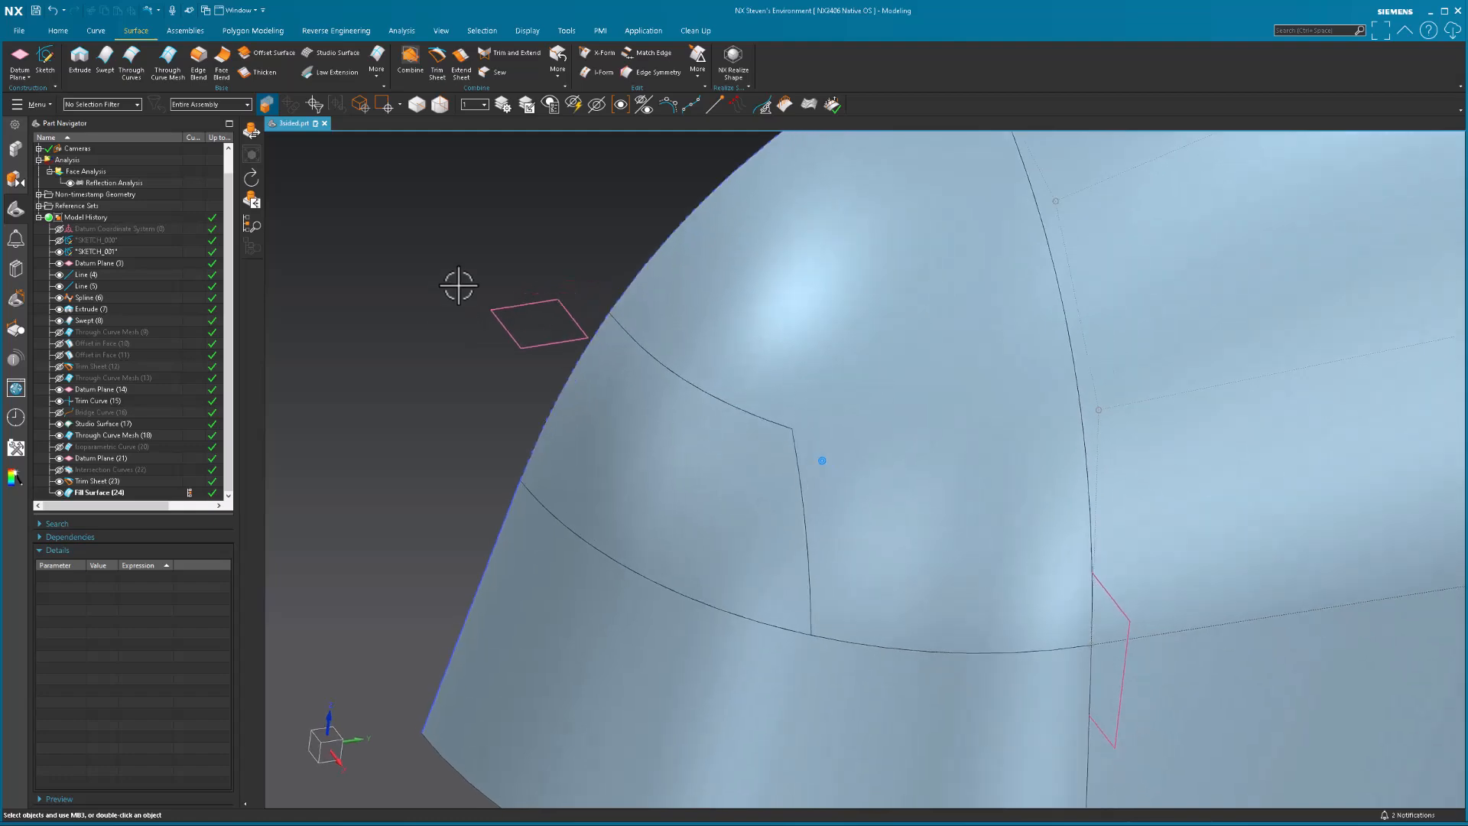
# Step: Examine reflection line images across the trimmed nose mesh, fill surface and studio surface, and close the analysis without keeping it
pyautogui.click(808, 106)
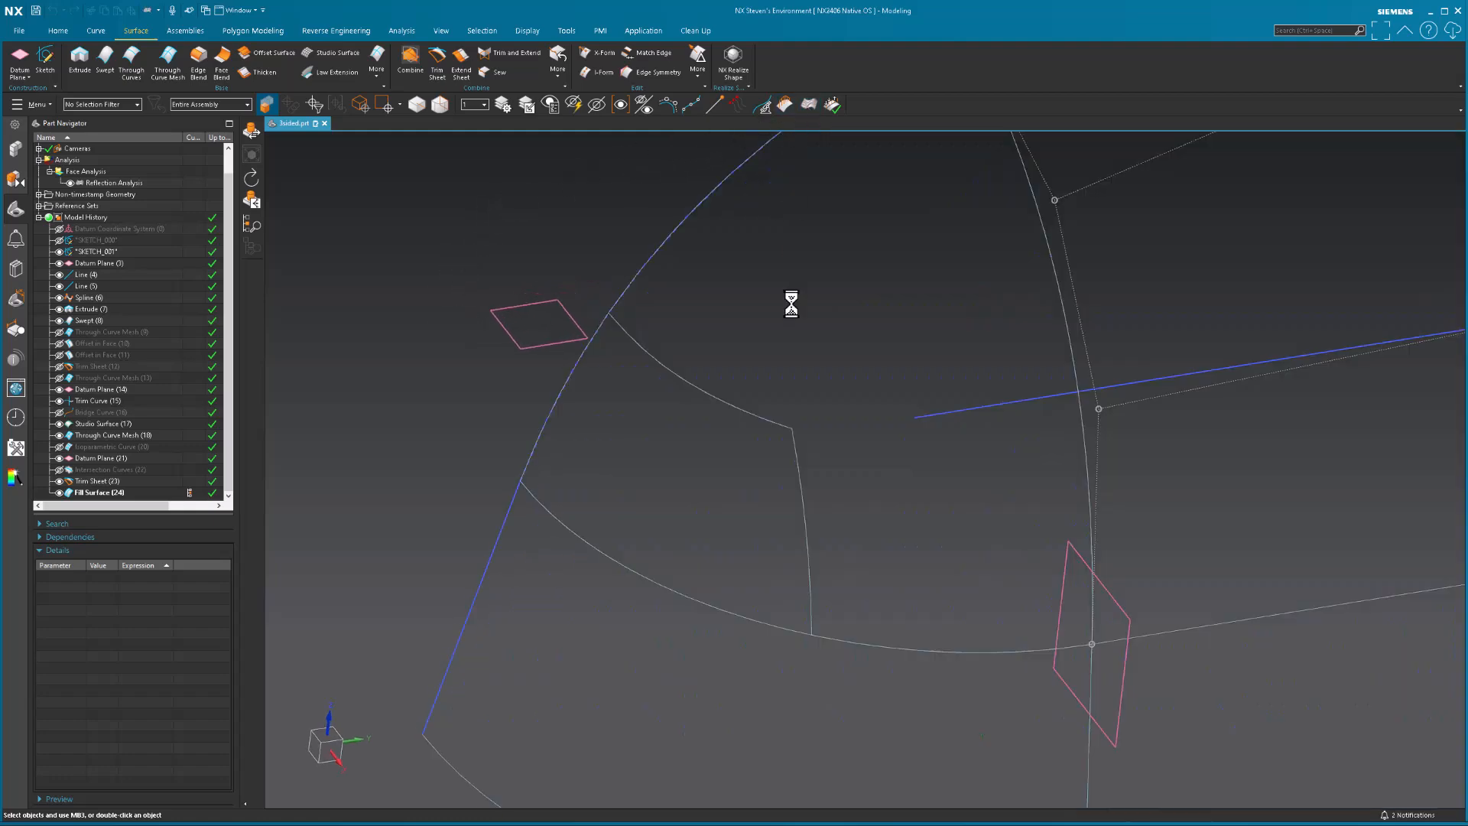
pyautogui.click(799, 432)
pyautogui.click(704, 511)
pyautogui.click(1167, 515)
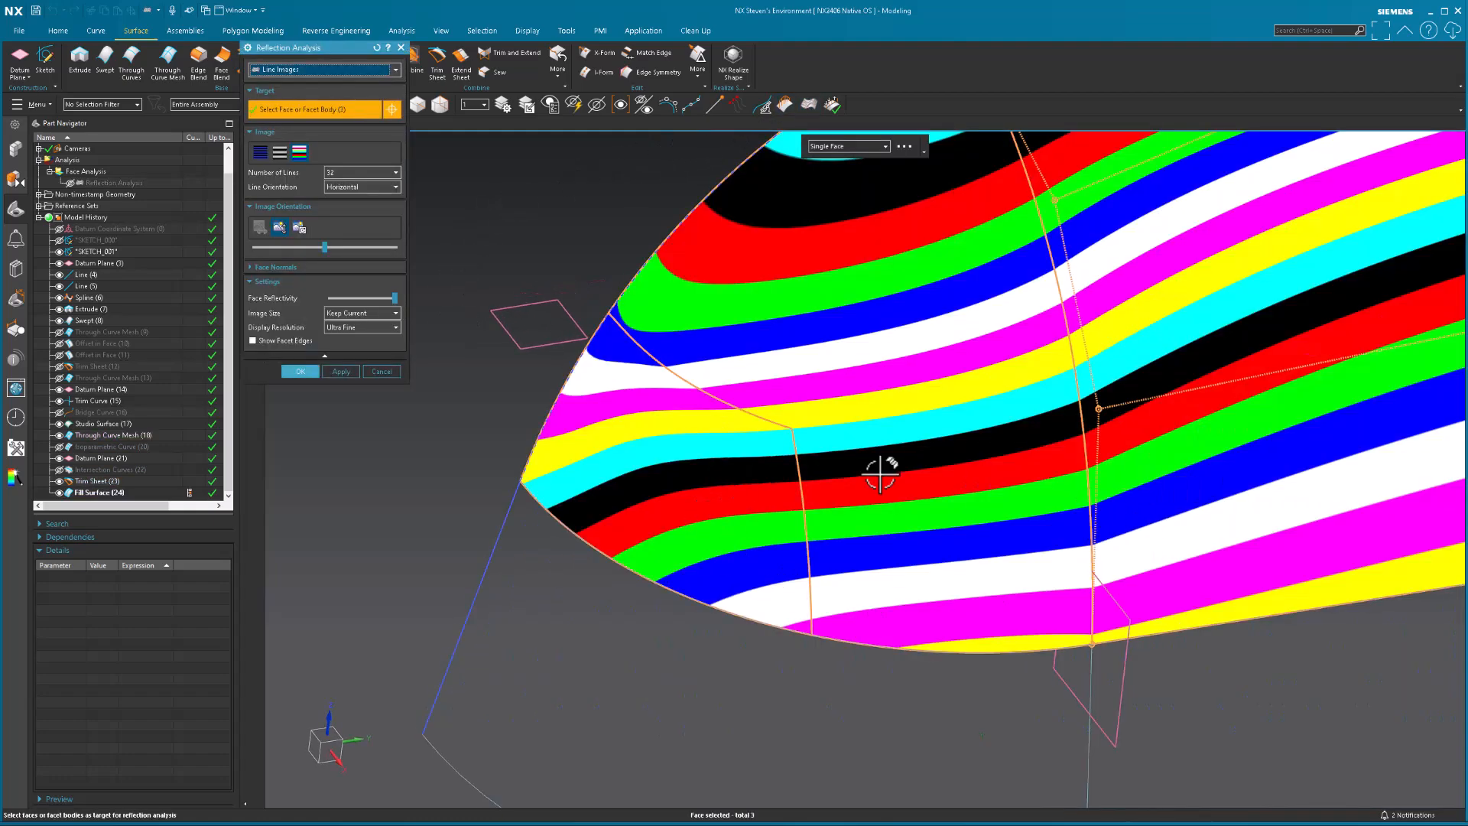
pyautogui.scroll(2, 386, 477)
pyautogui.moveTo(387, 480); pyautogui.dragTo(387, 475, button='middle')
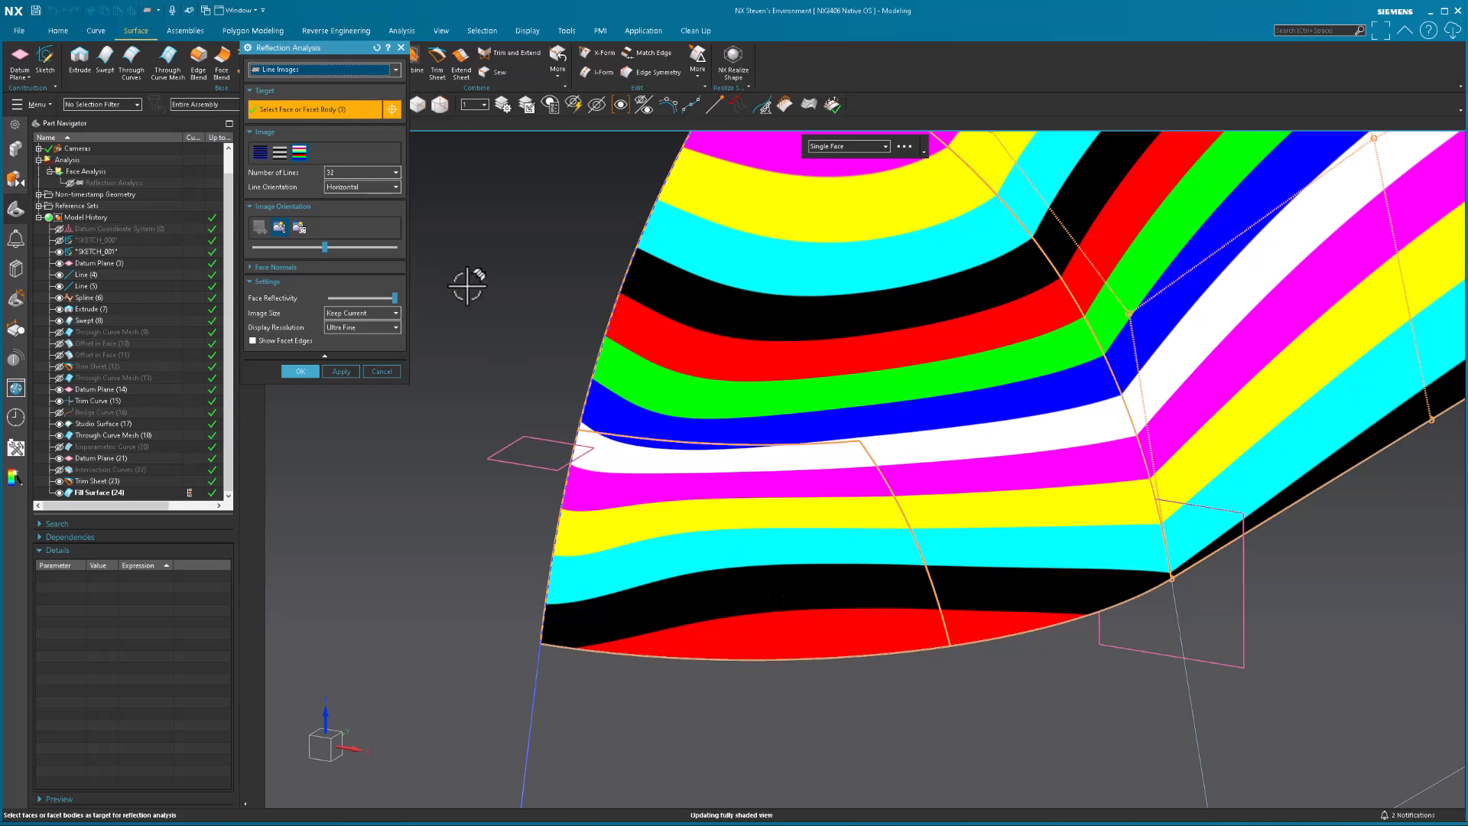
pyautogui.press('Escape')
# Step: Hide the fill surface in the nose opening
pyautogui.click(750, 556)
pyautogui.hotkey('ctrl', 'b')
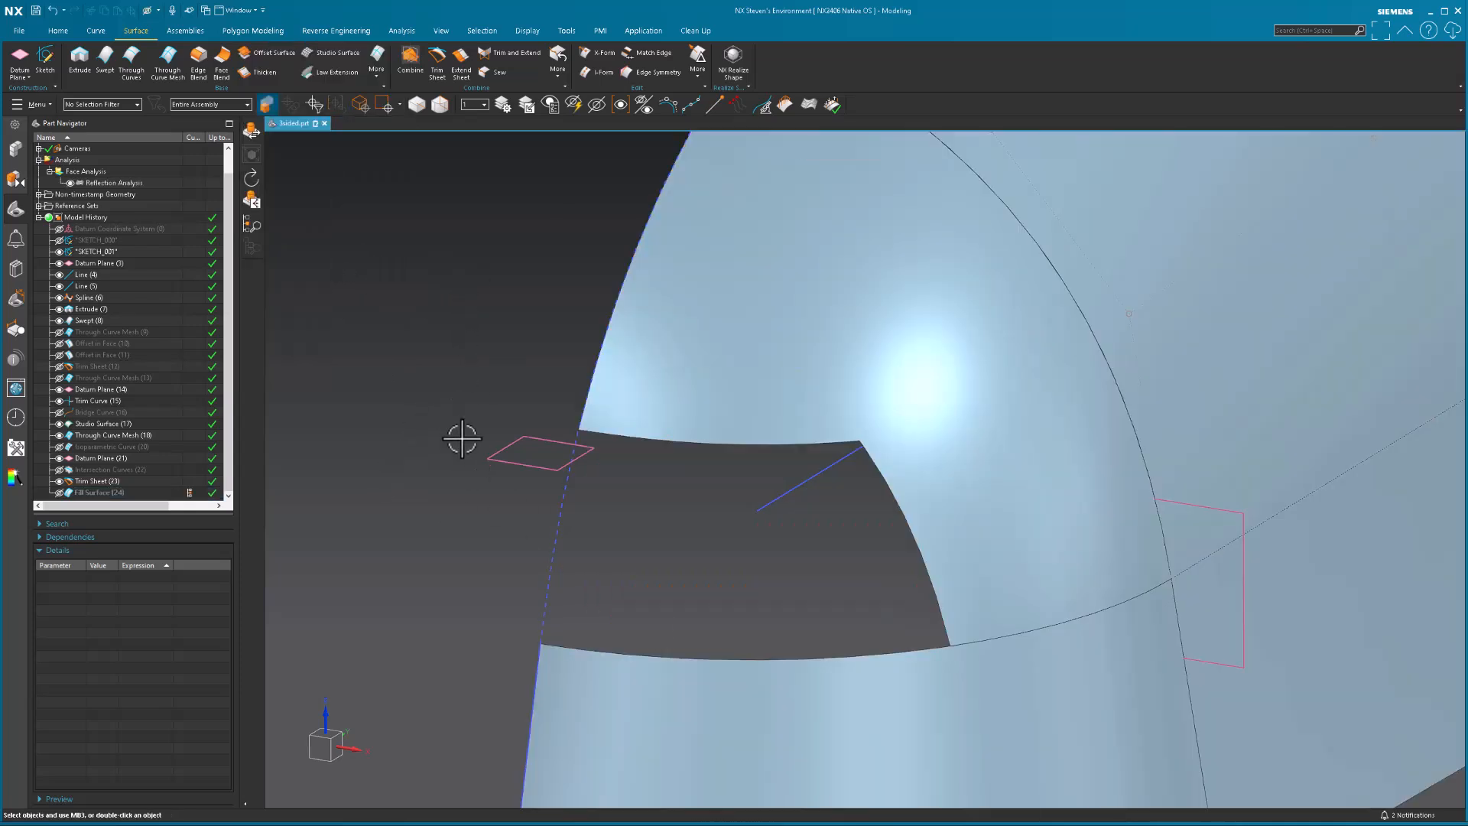
# Step: Hide the small horizontal datum plane and the short line beside the nose opening
pyautogui.click(523, 467)
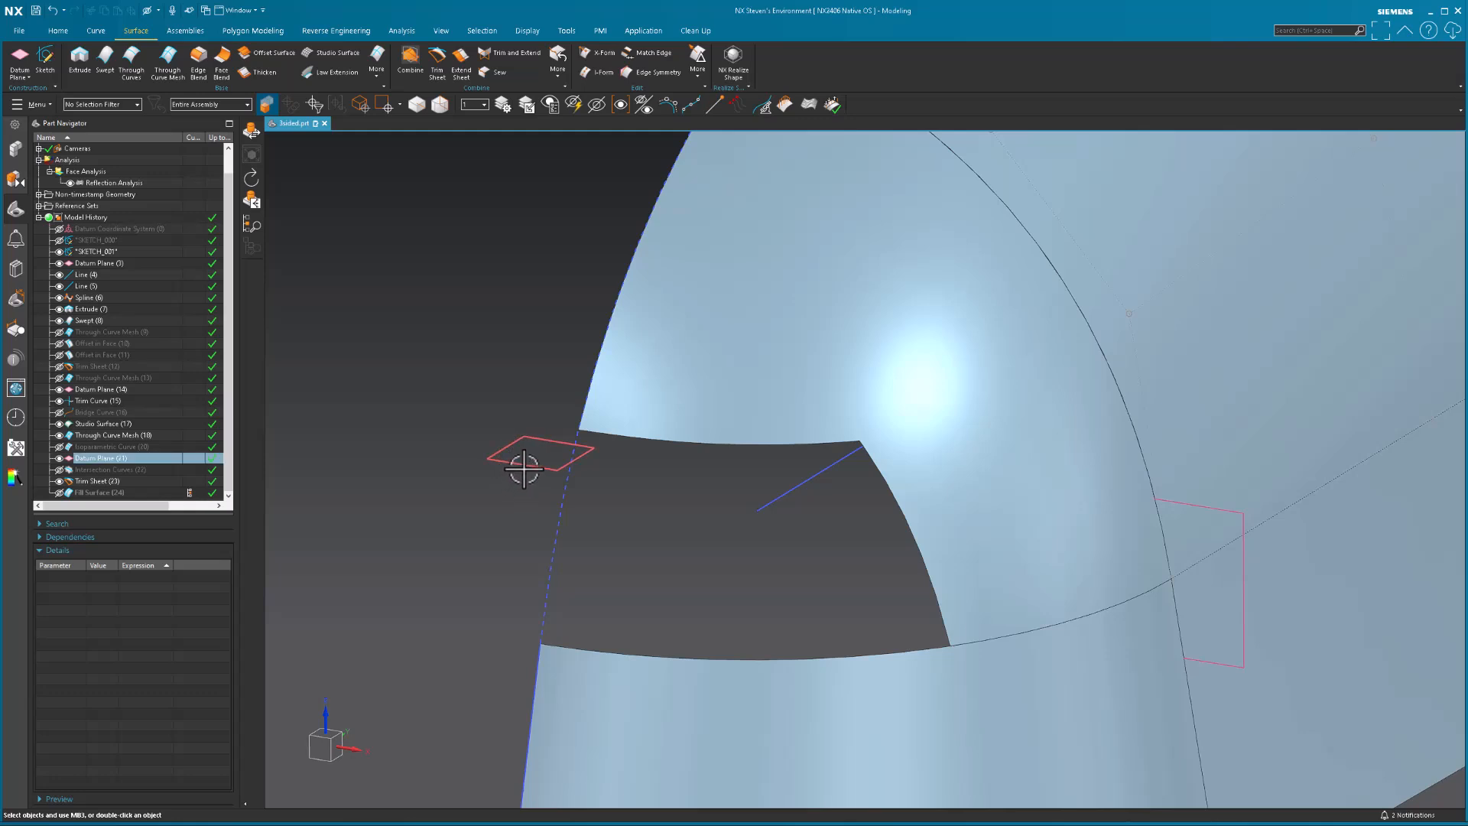
pyautogui.hotkey('ctrl', 'b')
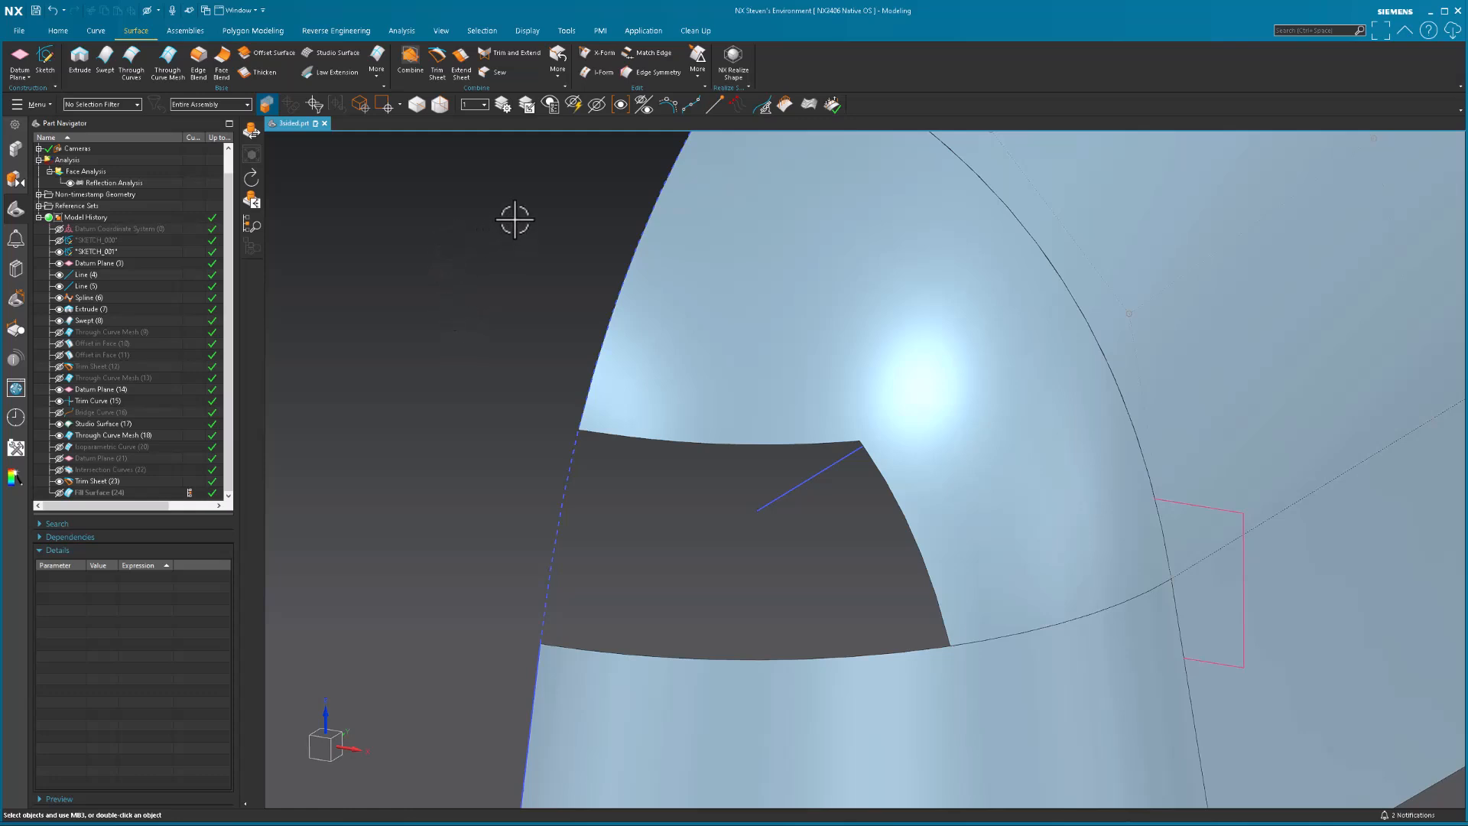
pyautogui.click(766, 507)
pyautogui.hotkey('ctrl', 'b')
# Step: Start a Studio Surface with the opening's curved trimmed edge as first section at G1 (Tangent) and the sketch spline as last section at G0 (Position)
pyautogui.click(336, 52)
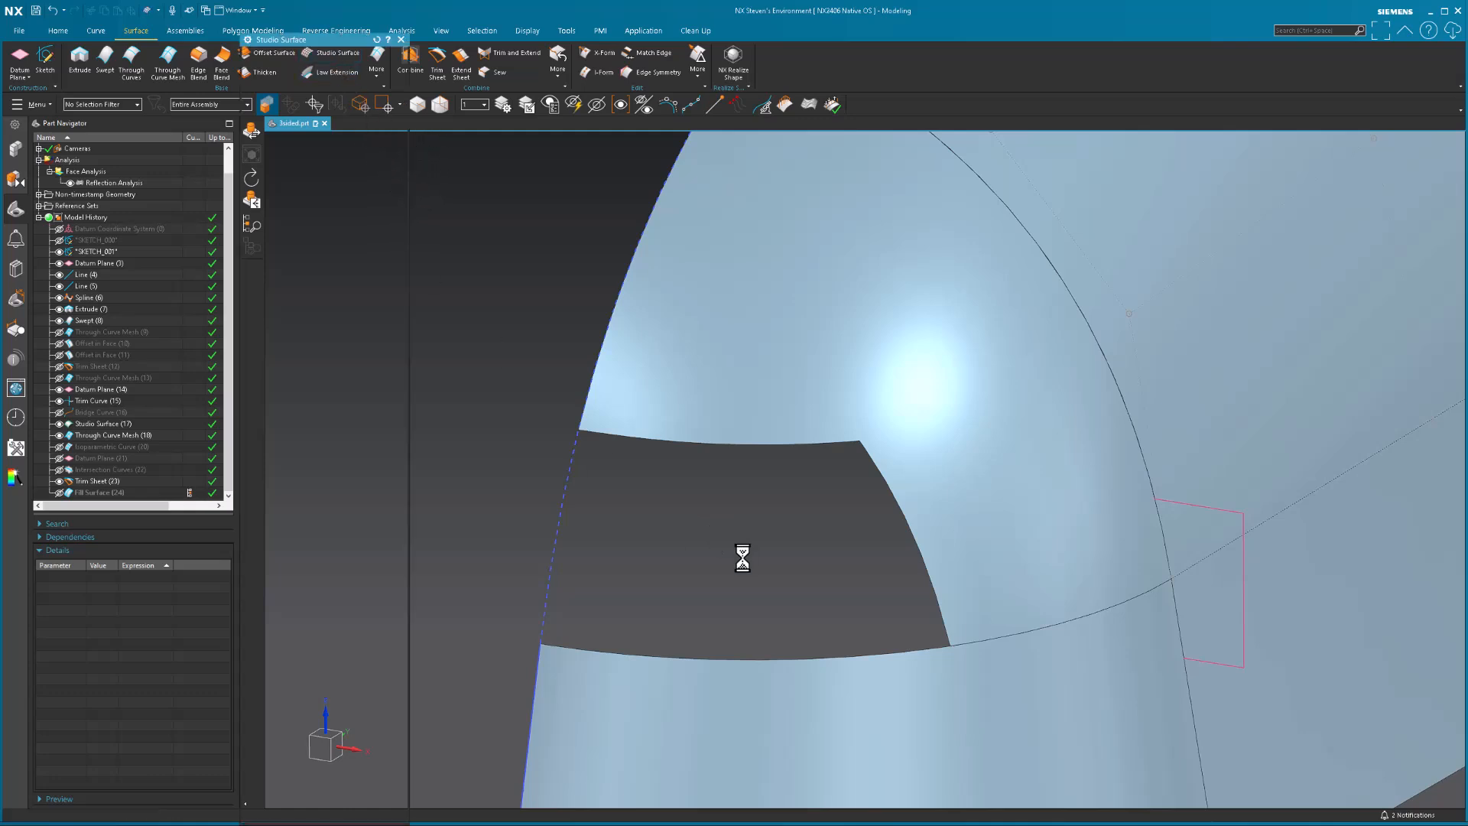
pyautogui.click(937, 623)
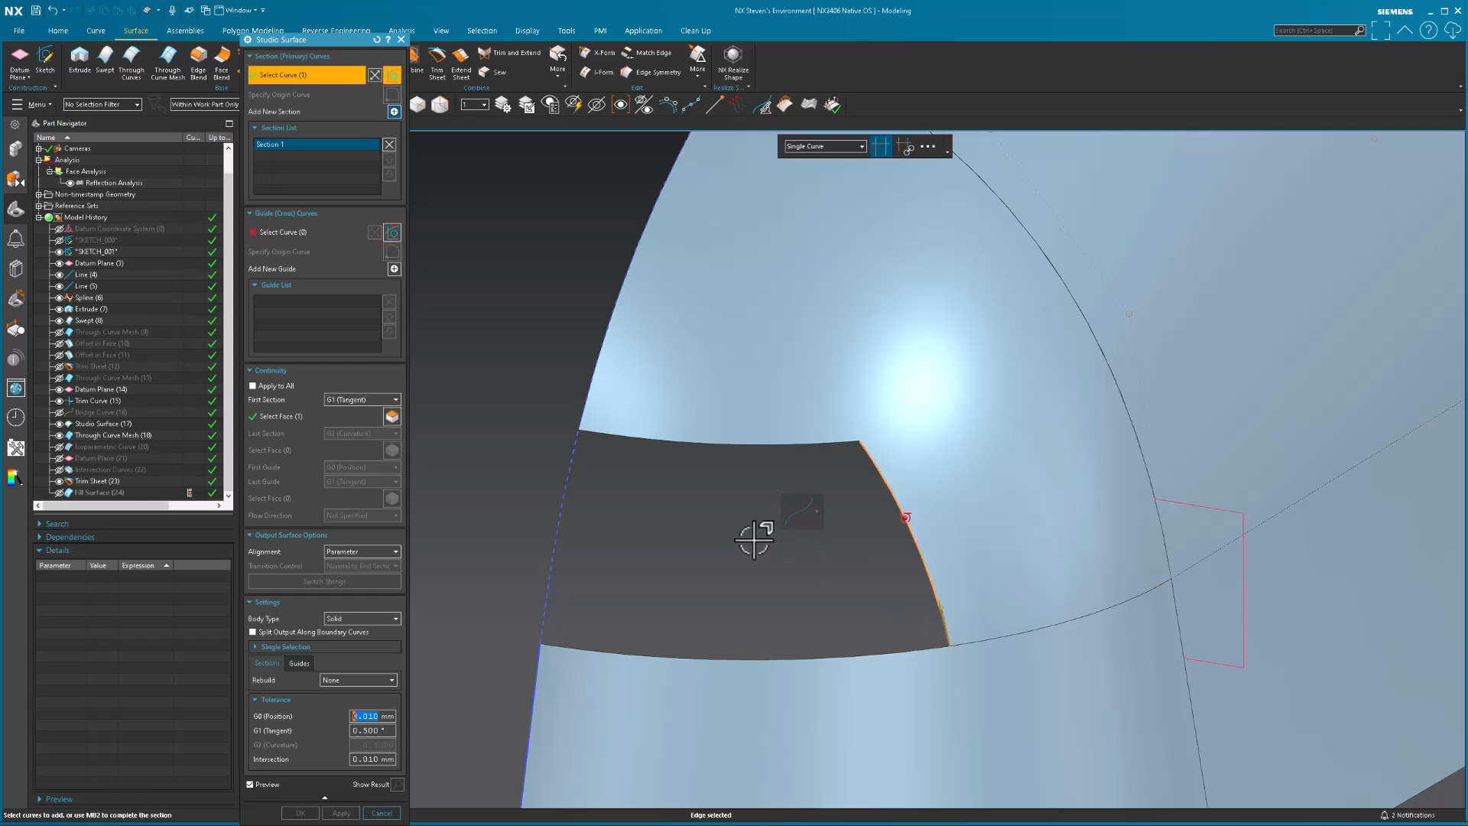
pyautogui.middleClick(753, 547)
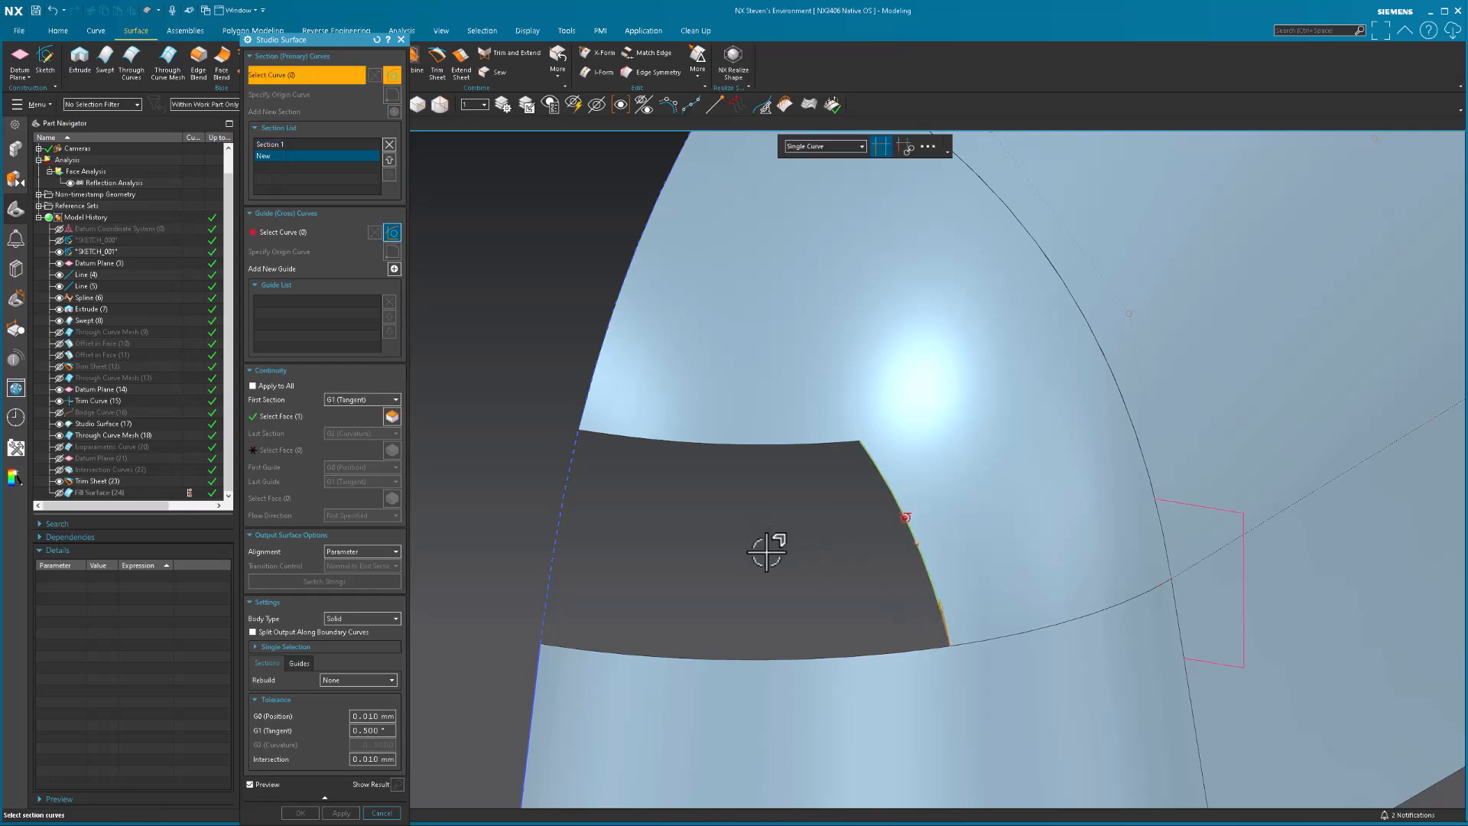
pyautogui.click(548, 610)
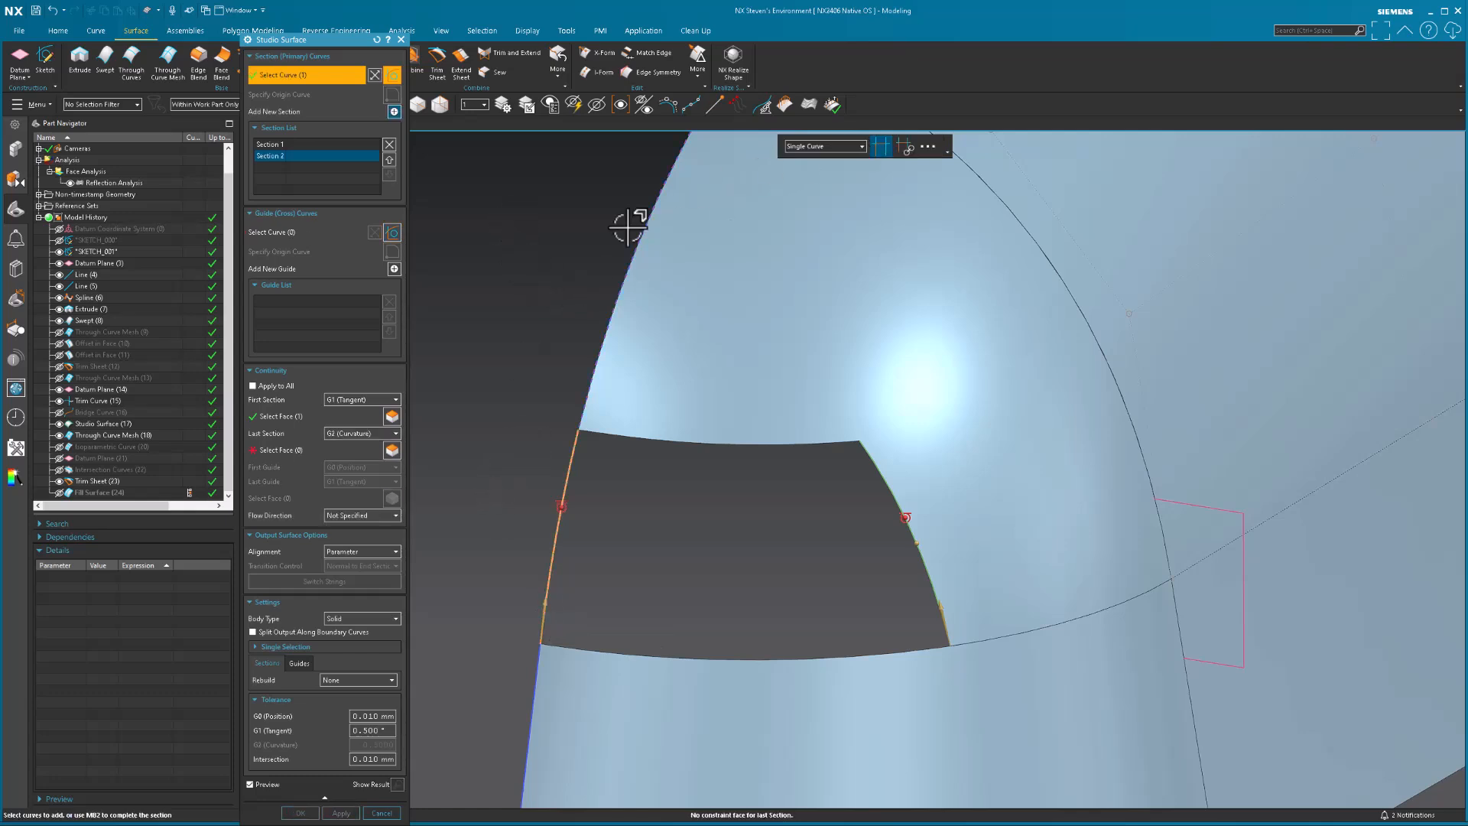
pyautogui.click(353, 433)
pyautogui.click(348, 445)
pyautogui.click(318, 422)
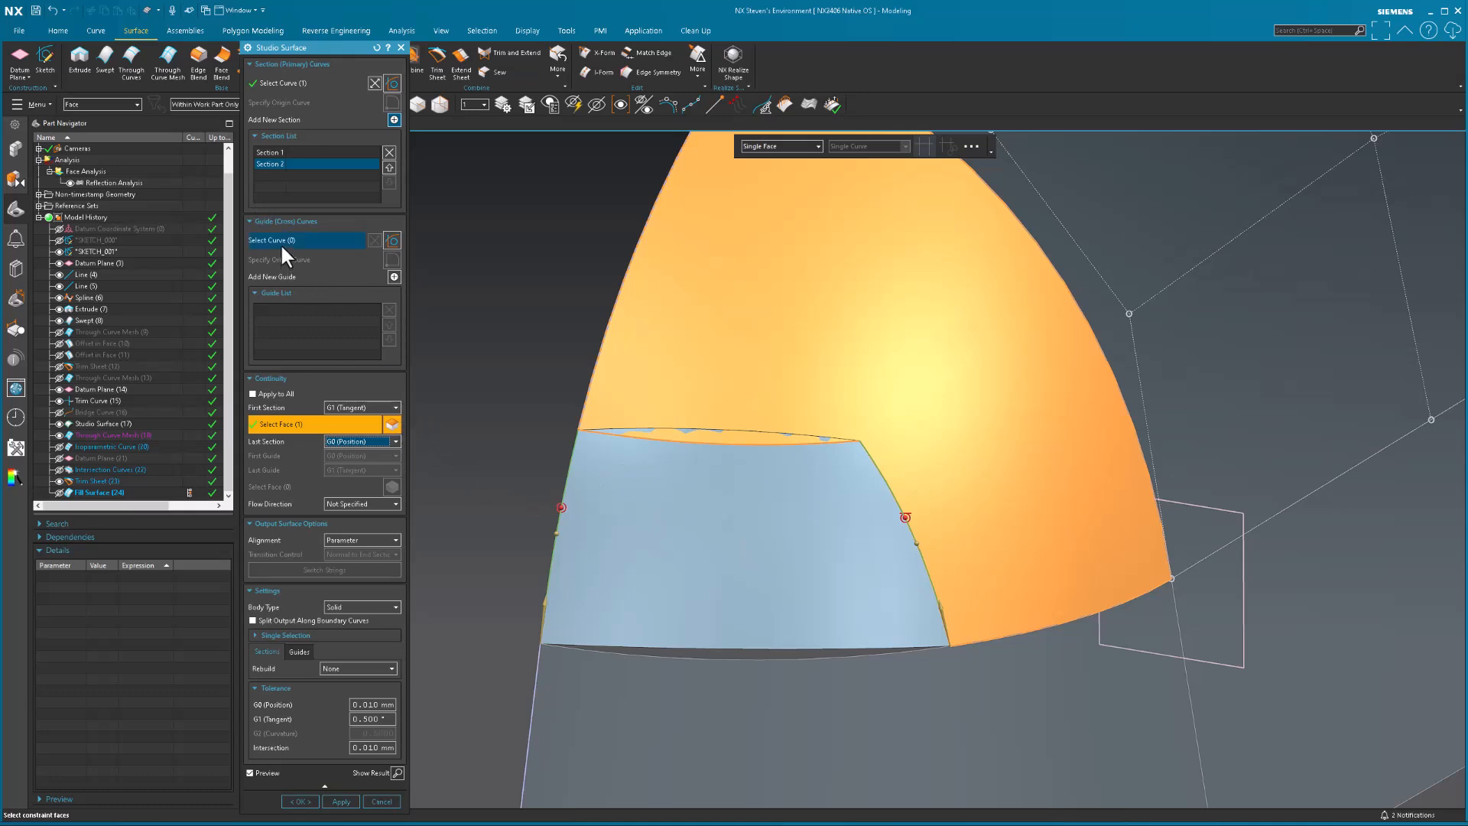
# Step: Add the opening's lower and upper edges as guides, both at G1 (Tangent), and create the studio surface
pyautogui.click(284, 241)
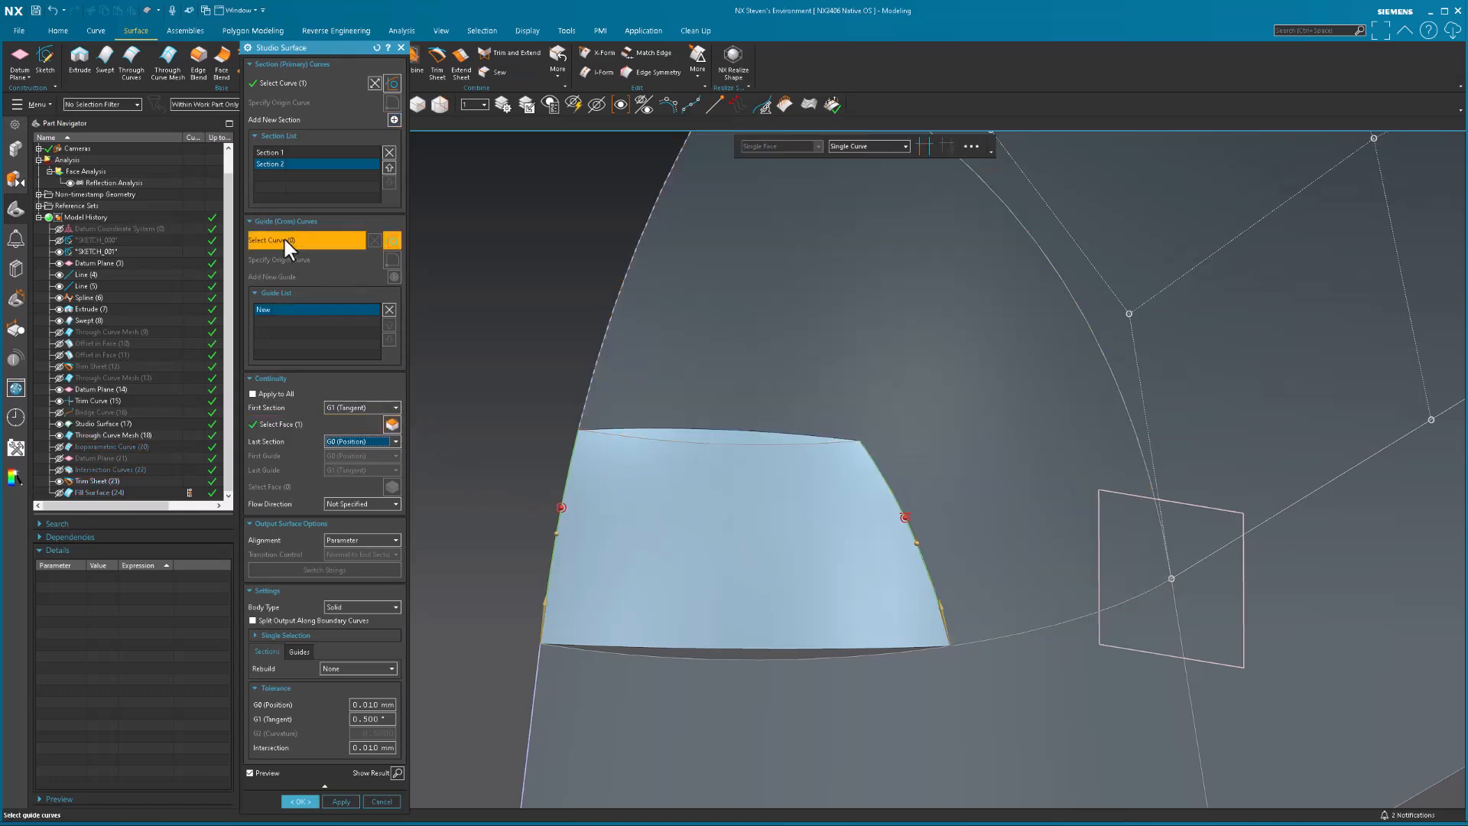
pyautogui.click(921, 651)
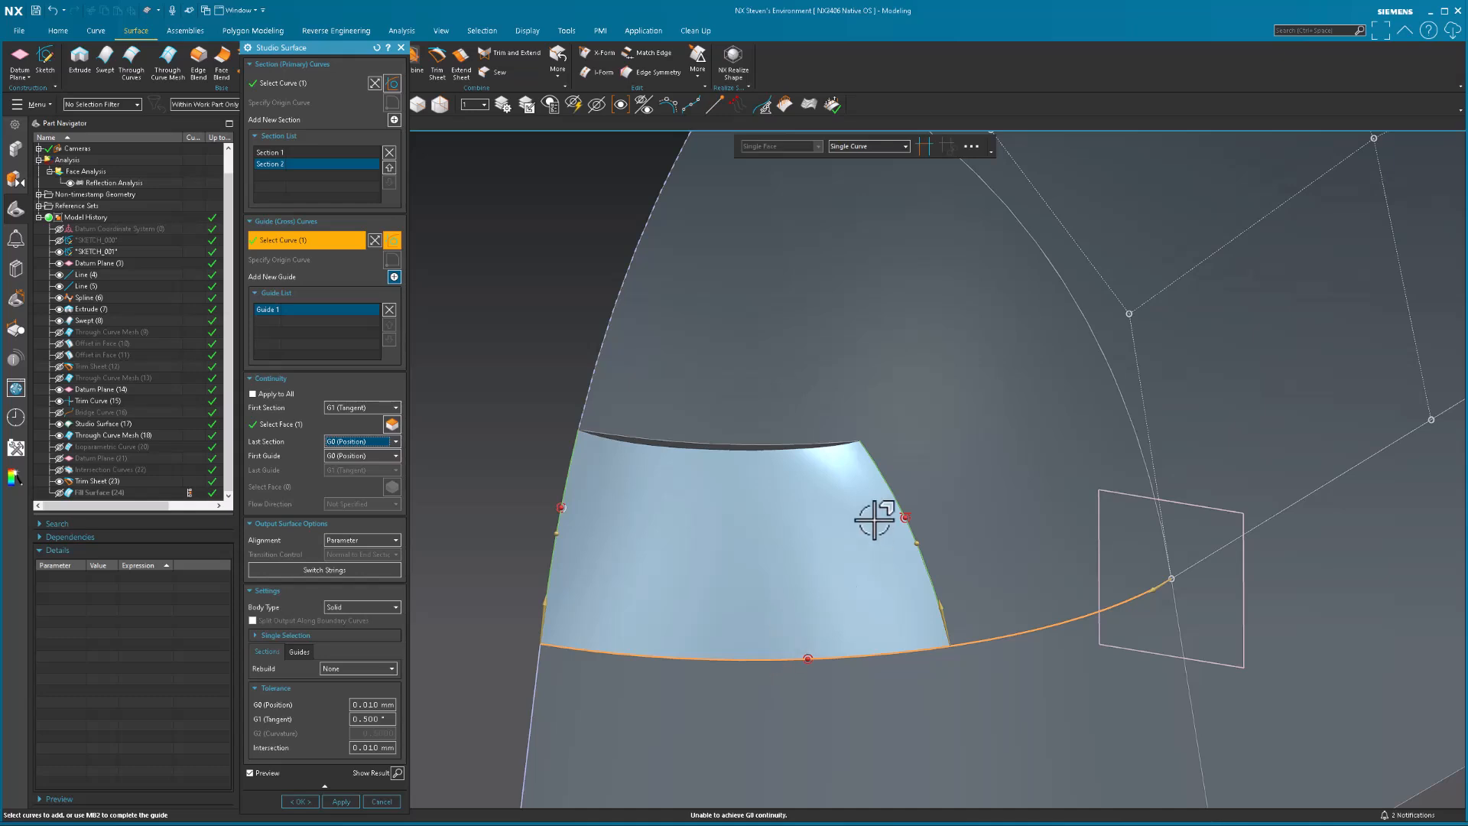
pyautogui.middleClick(824, 441)
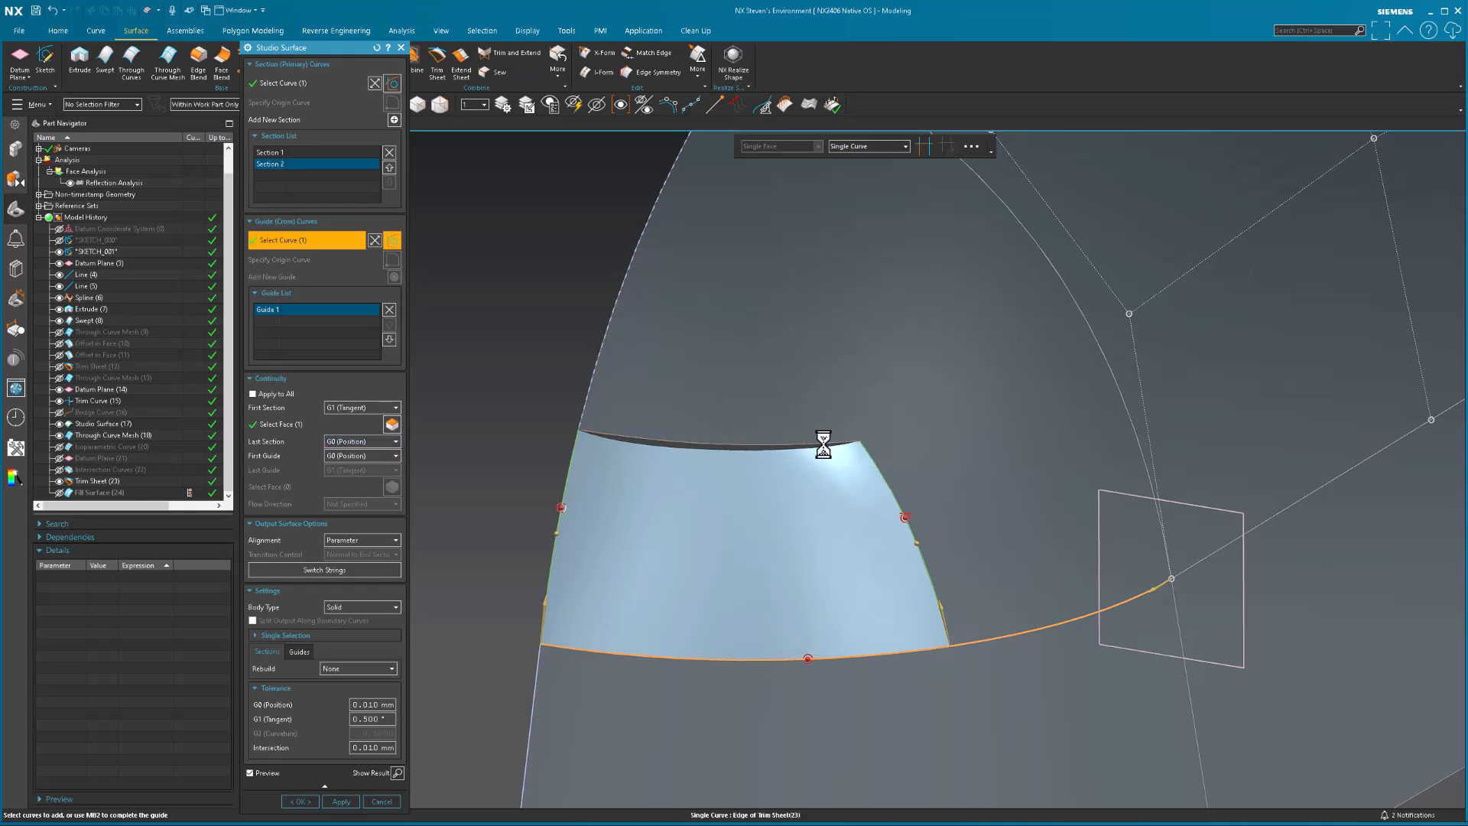
pyautogui.click(834, 441)
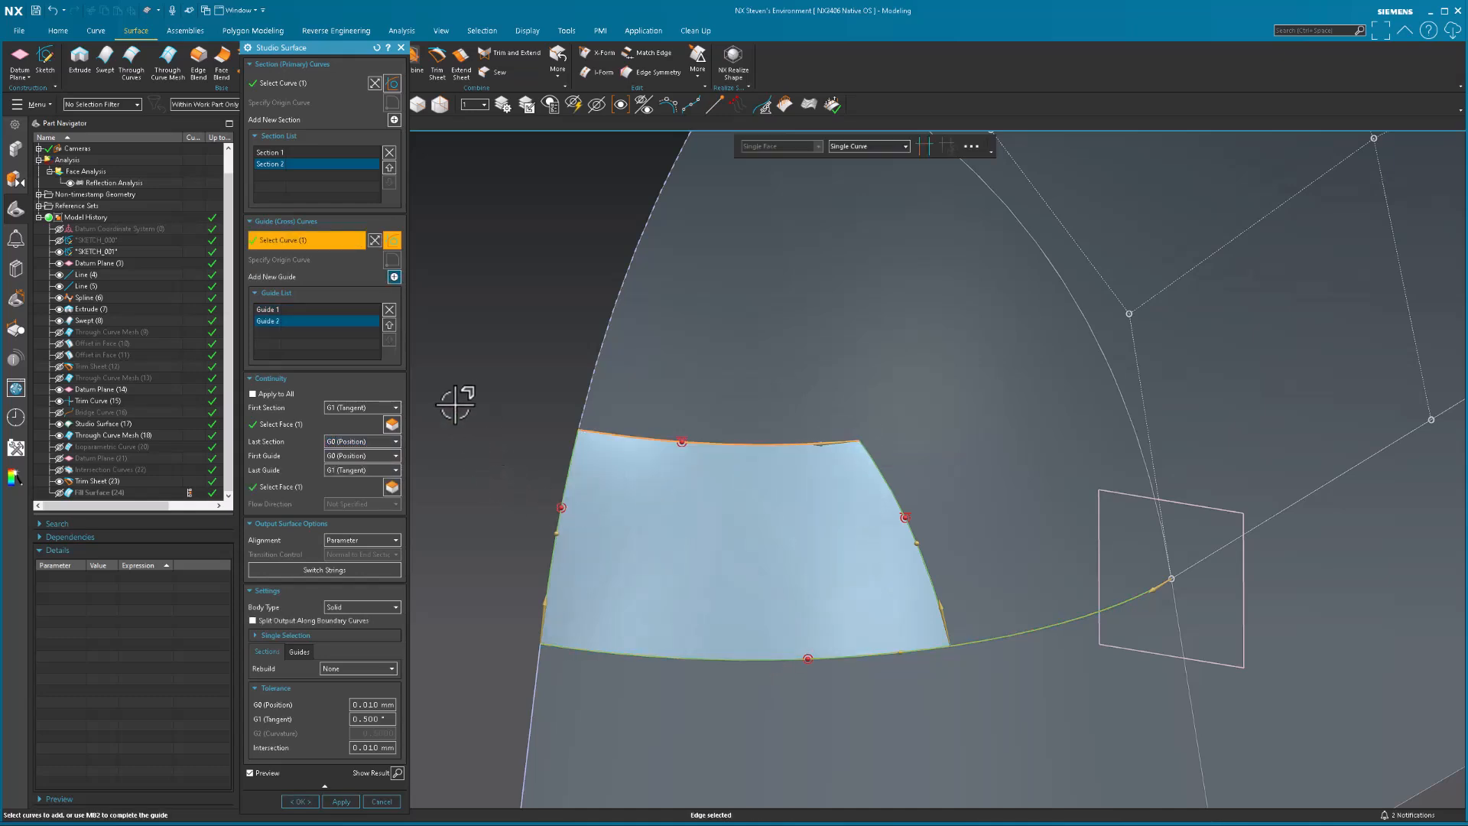
pyautogui.click(361, 457)
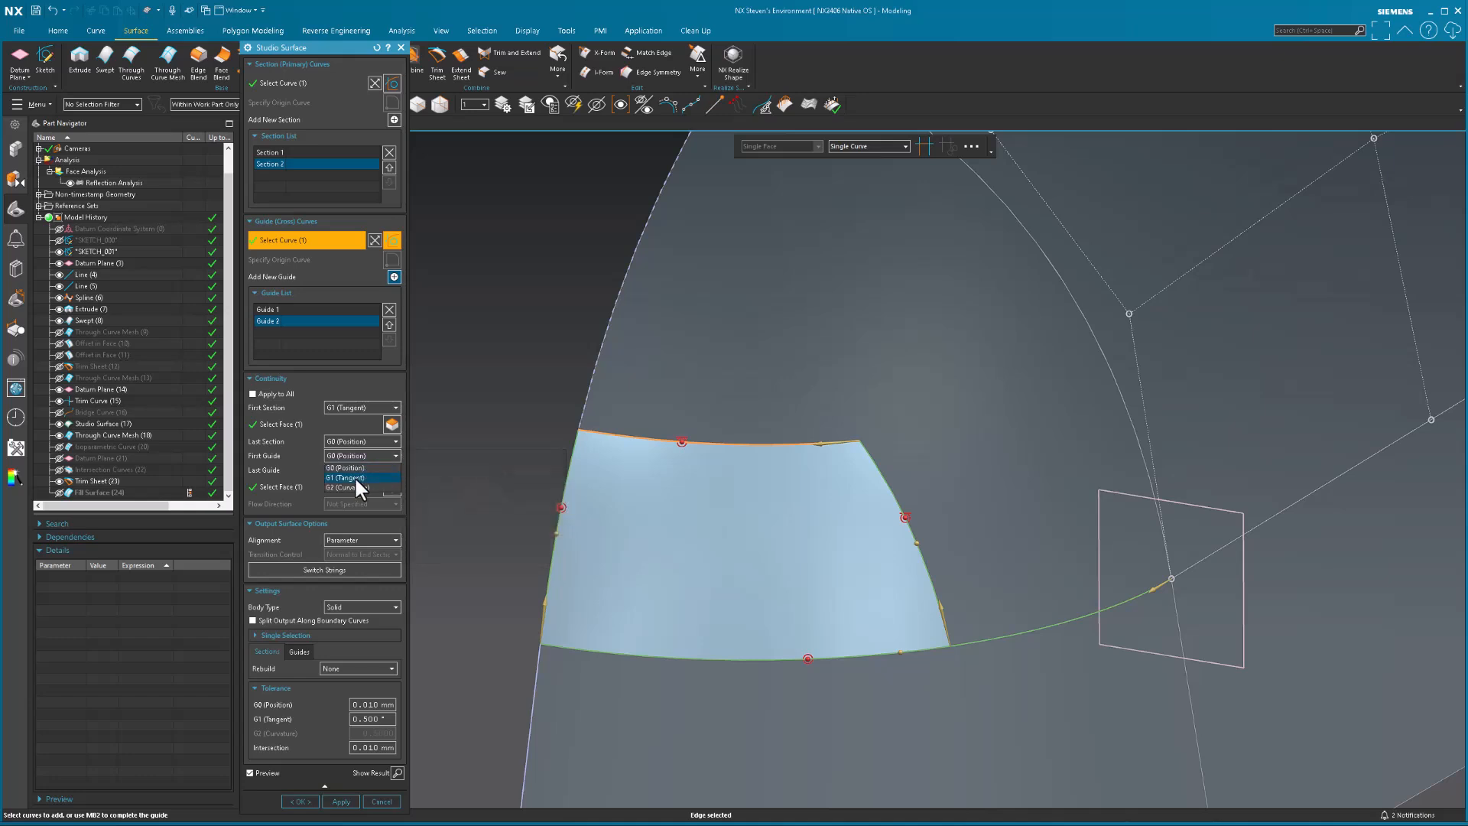
pyautogui.click(355, 475)
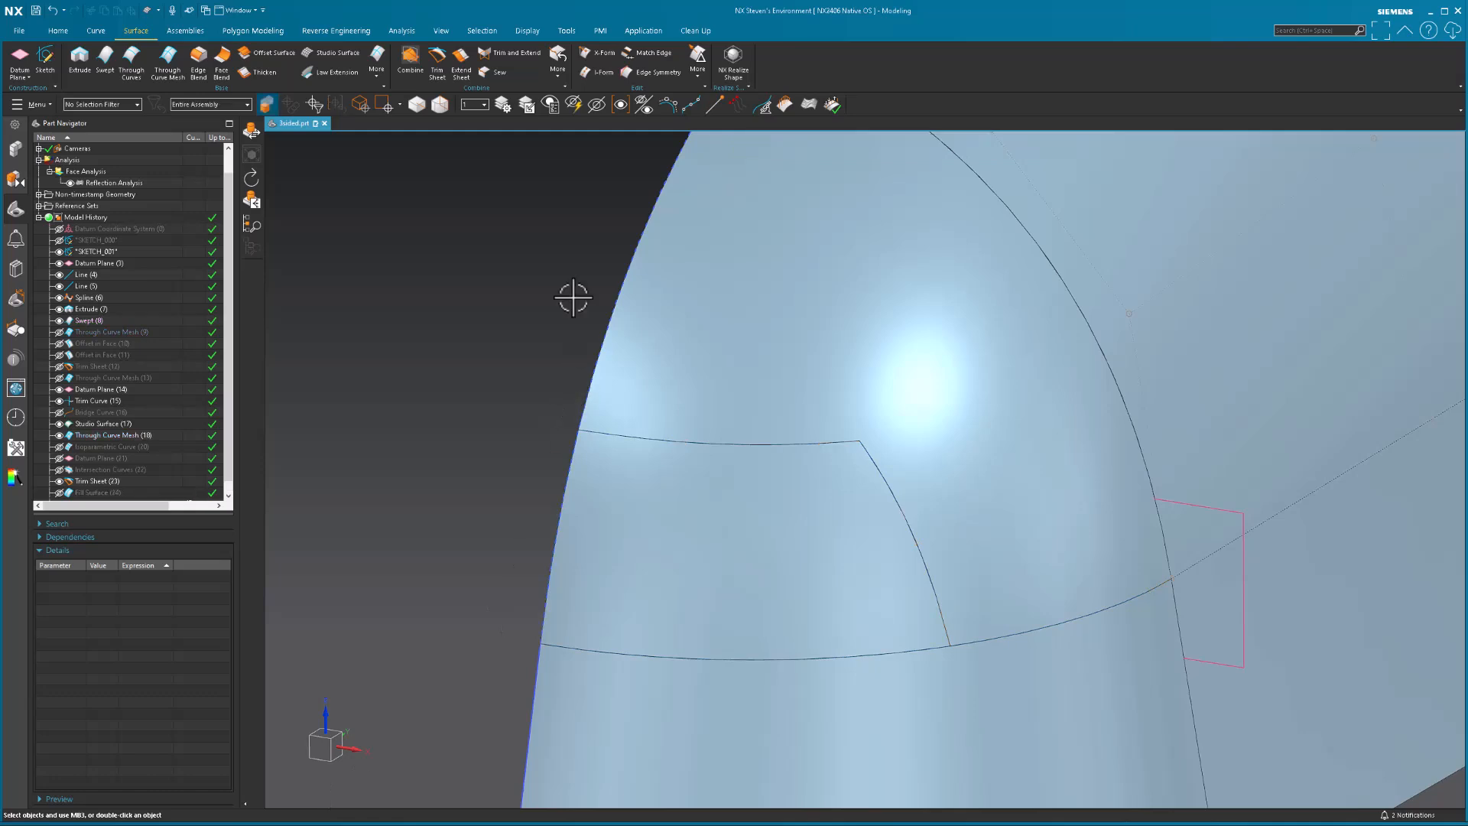
# Step: Display the poles of the new studio surface patch, examine their layout, and turn them off again
pyautogui.click(683, 541)
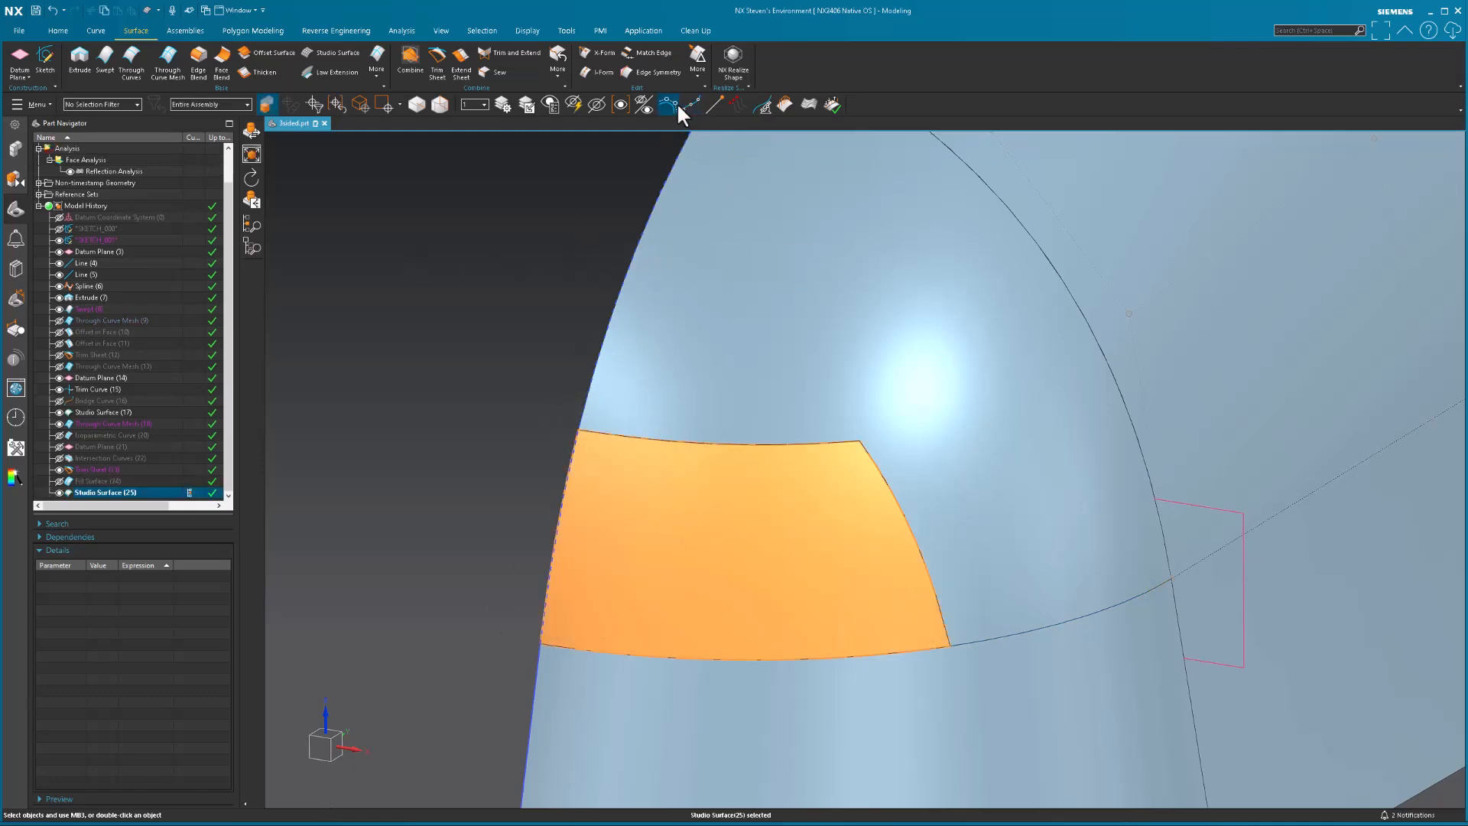
pyautogui.click(676, 107)
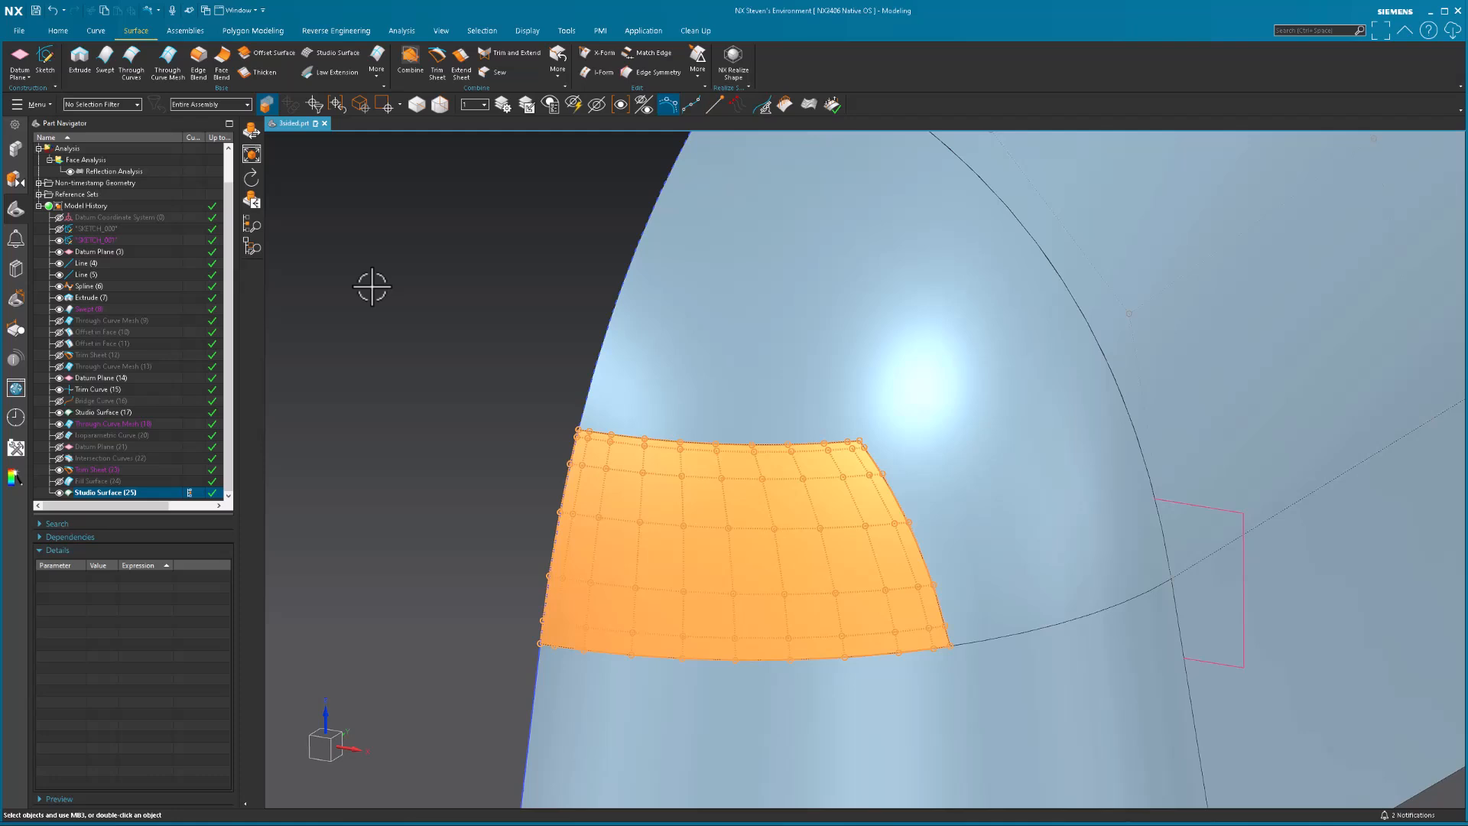
pyautogui.press('Escape')
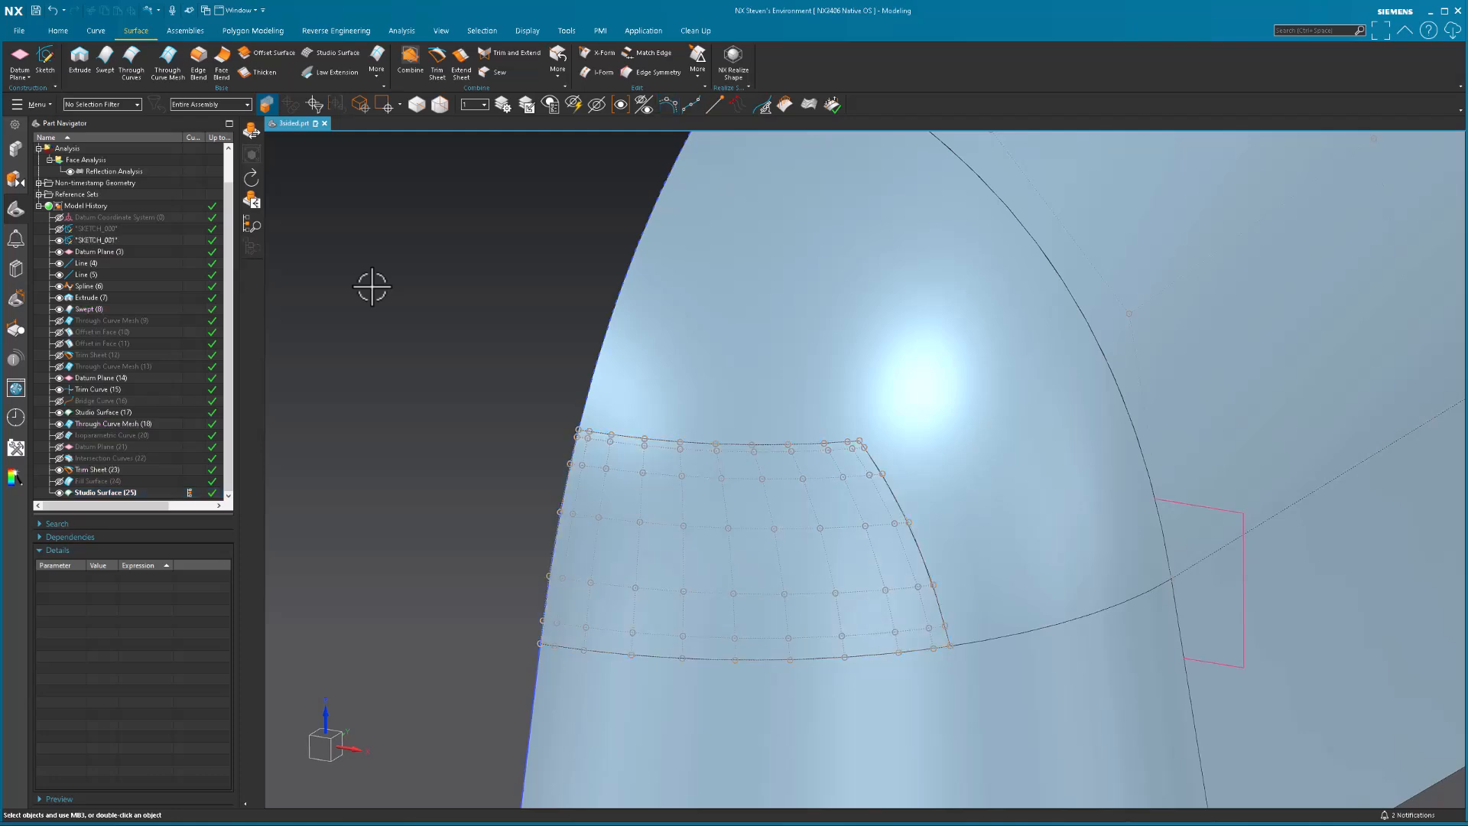
pyautogui.click(692, 610)
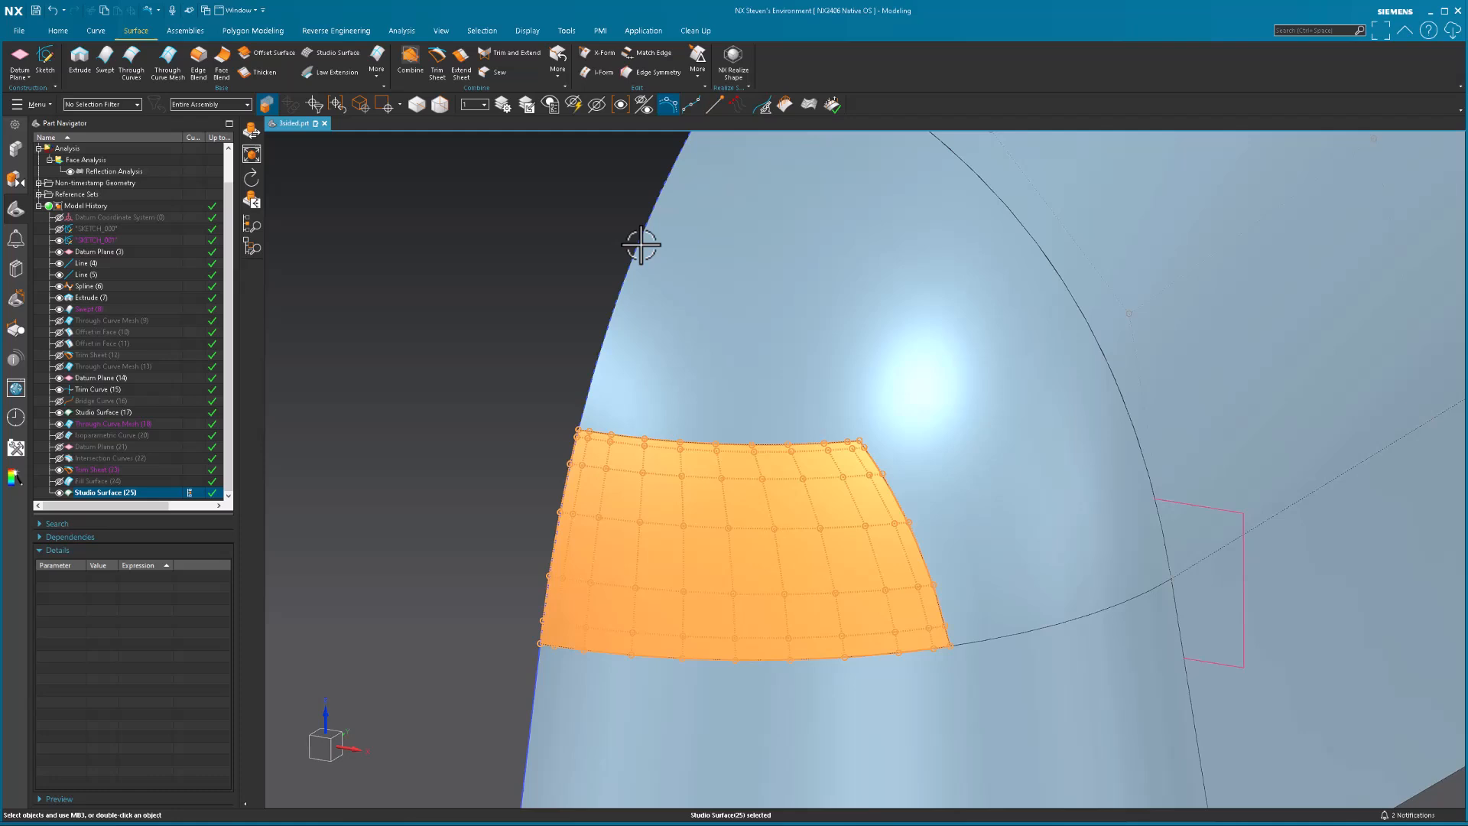
pyautogui.click(670, 106)
pyautogui.press('Escape')
# Step: Examine horizontal reflection line images across the studio surface patch and the trimmed nose mesh, and close the analysis
pyautogui.click(809, 106)
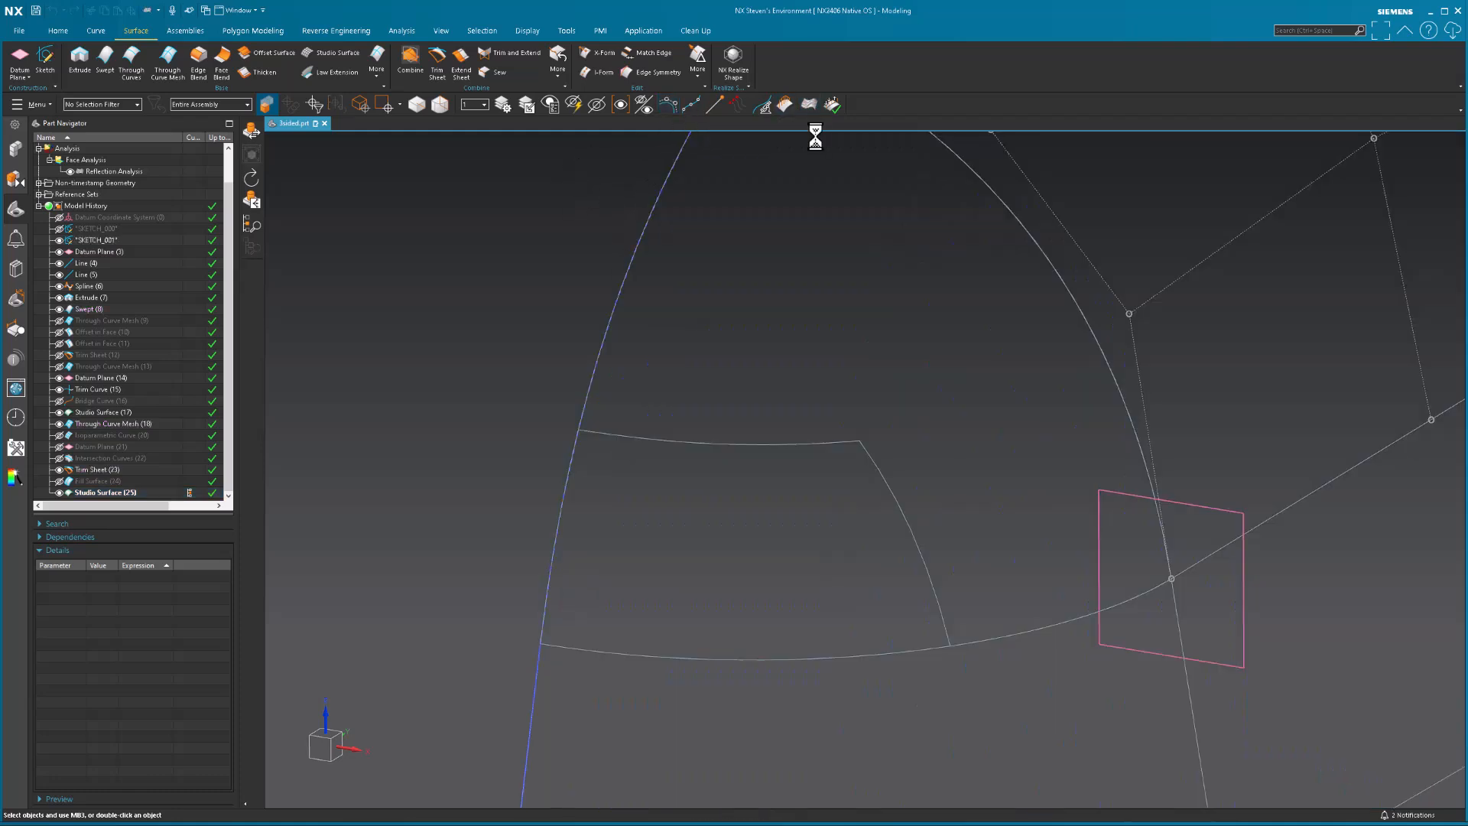
pyautogui.click(746, 556)
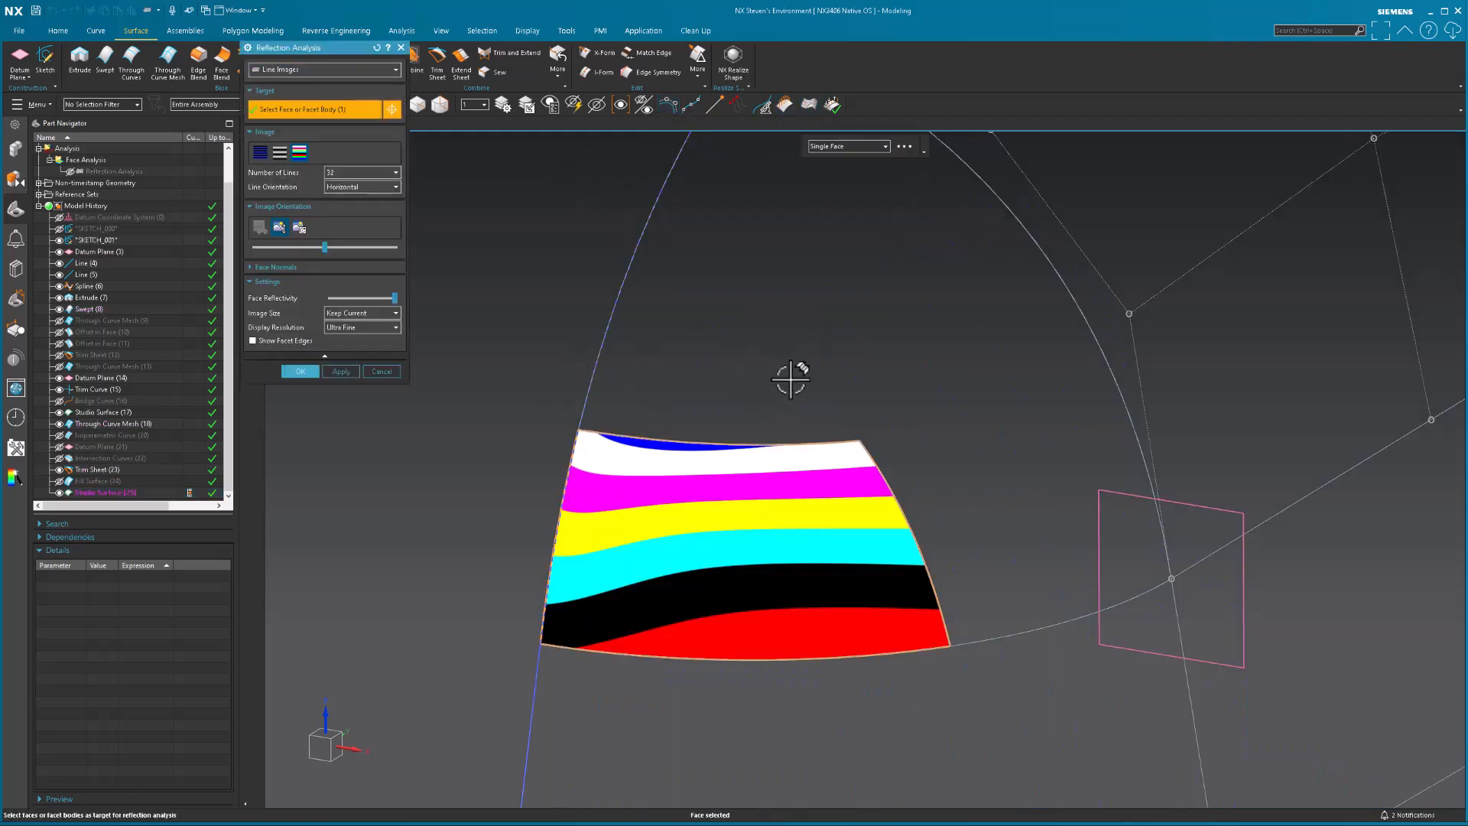
pyautogui.click(791, 378)
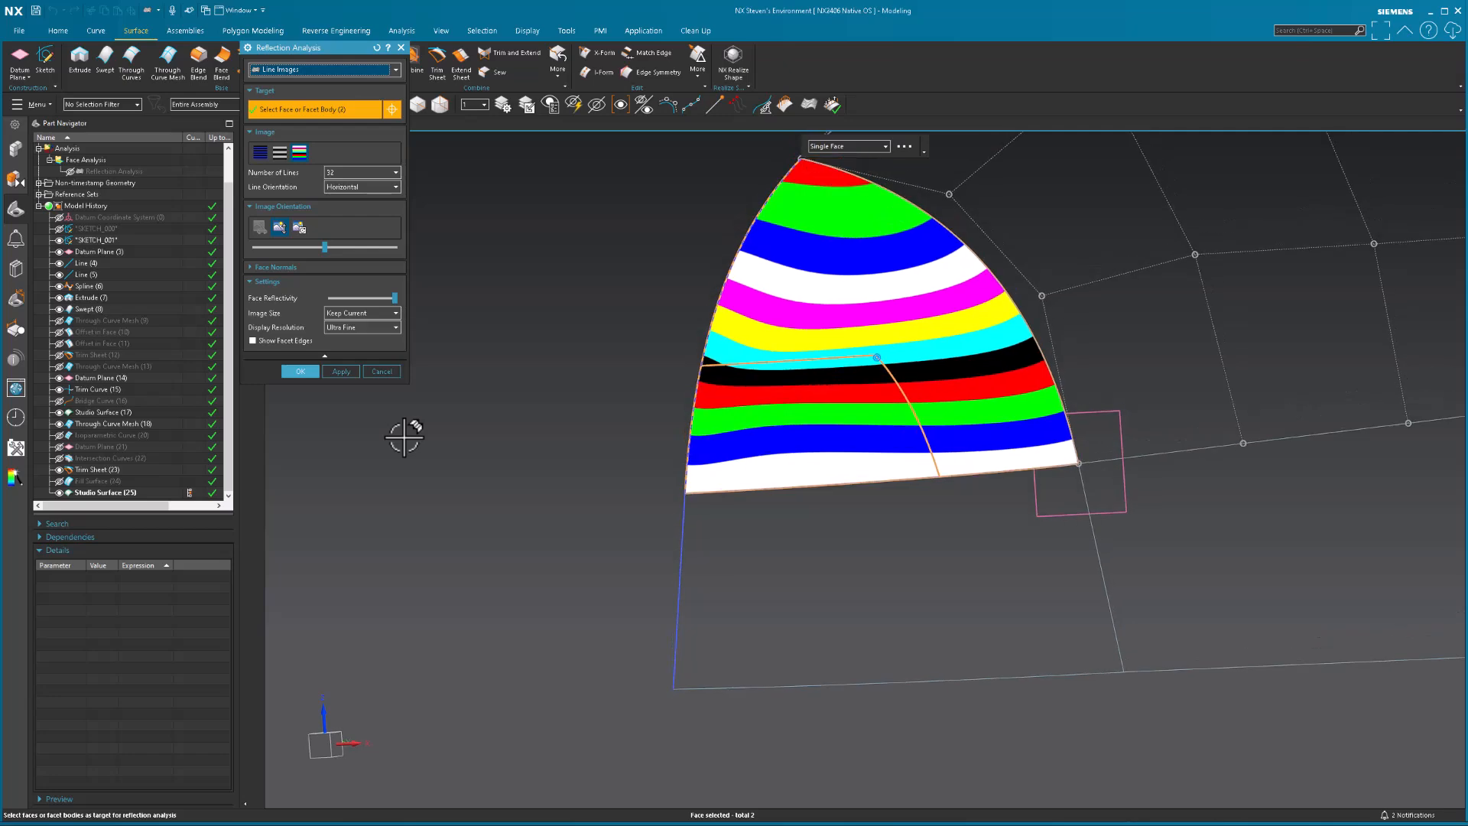
pyautogui.press('Return')
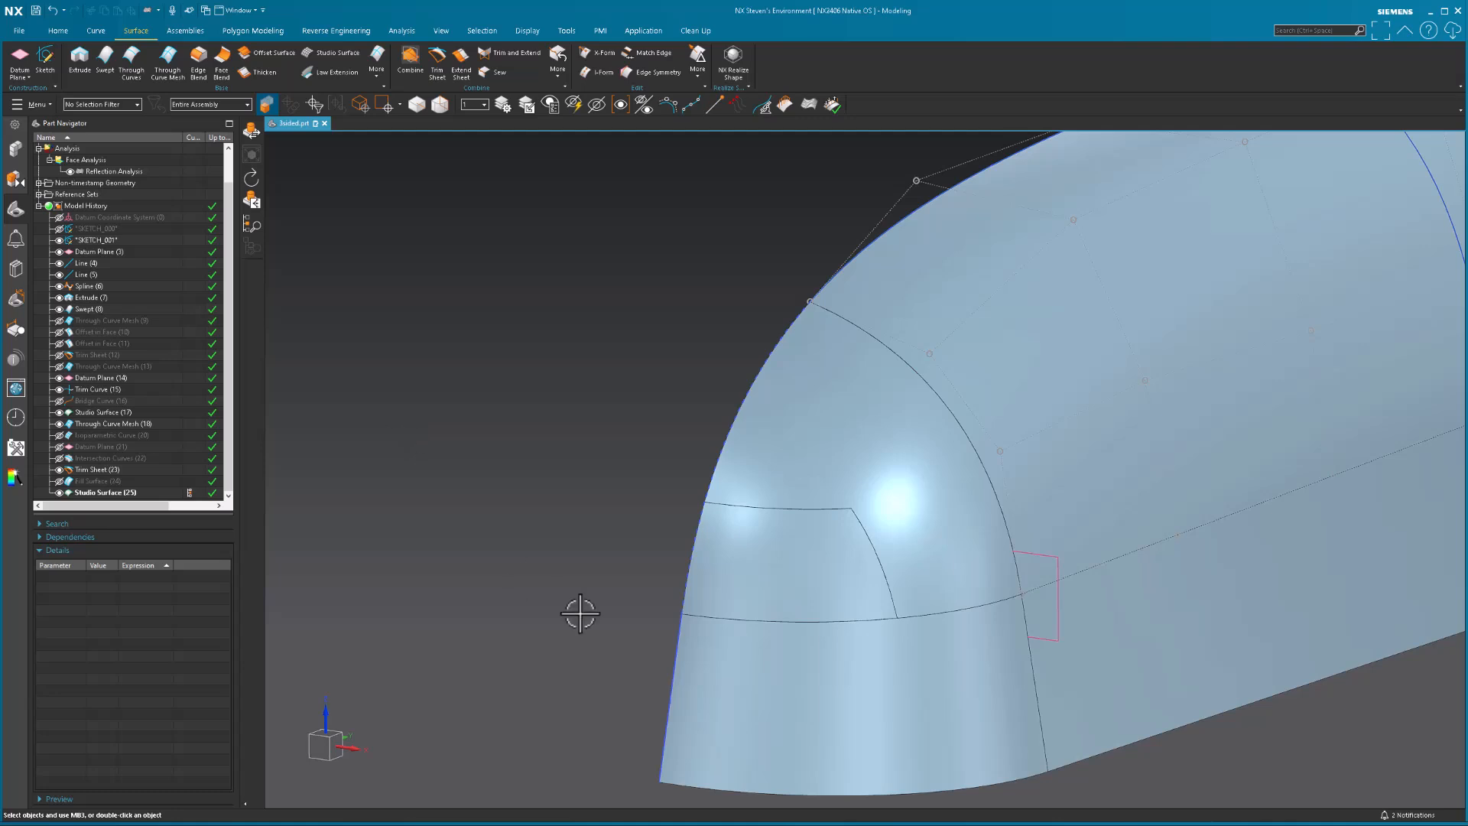
# Step: Extract the body of the nose's Through Curve Mesh in the model history, and hide the studio surface patch and the original mesh
pyautogui.click(750, 578)
pyautogui.hotkey('ctrl', 'b')
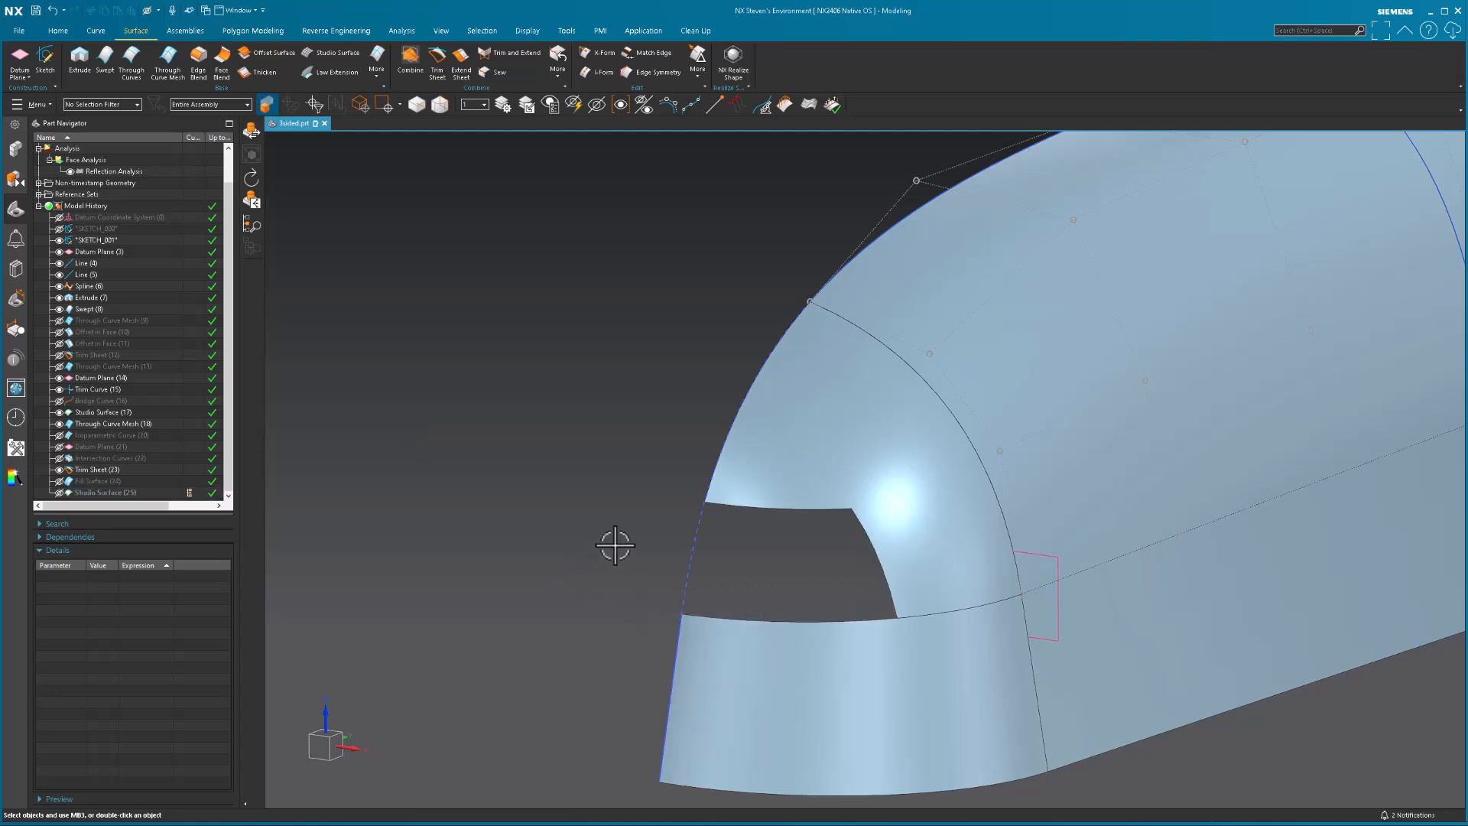
pyautogui.click(130, 424)
pyautogui.rightClick(130, 424)
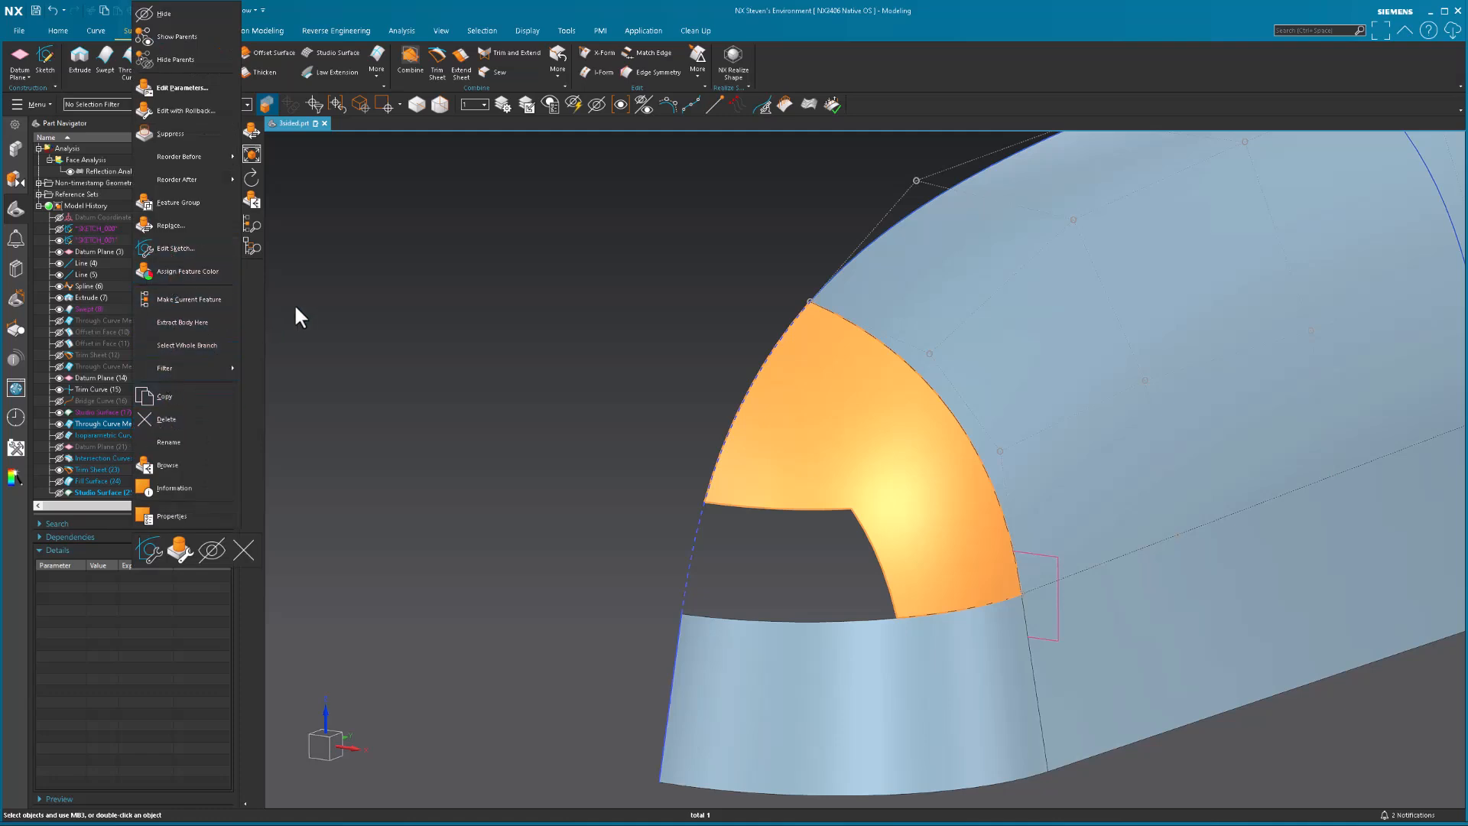
pyautogui.click(214, 322)
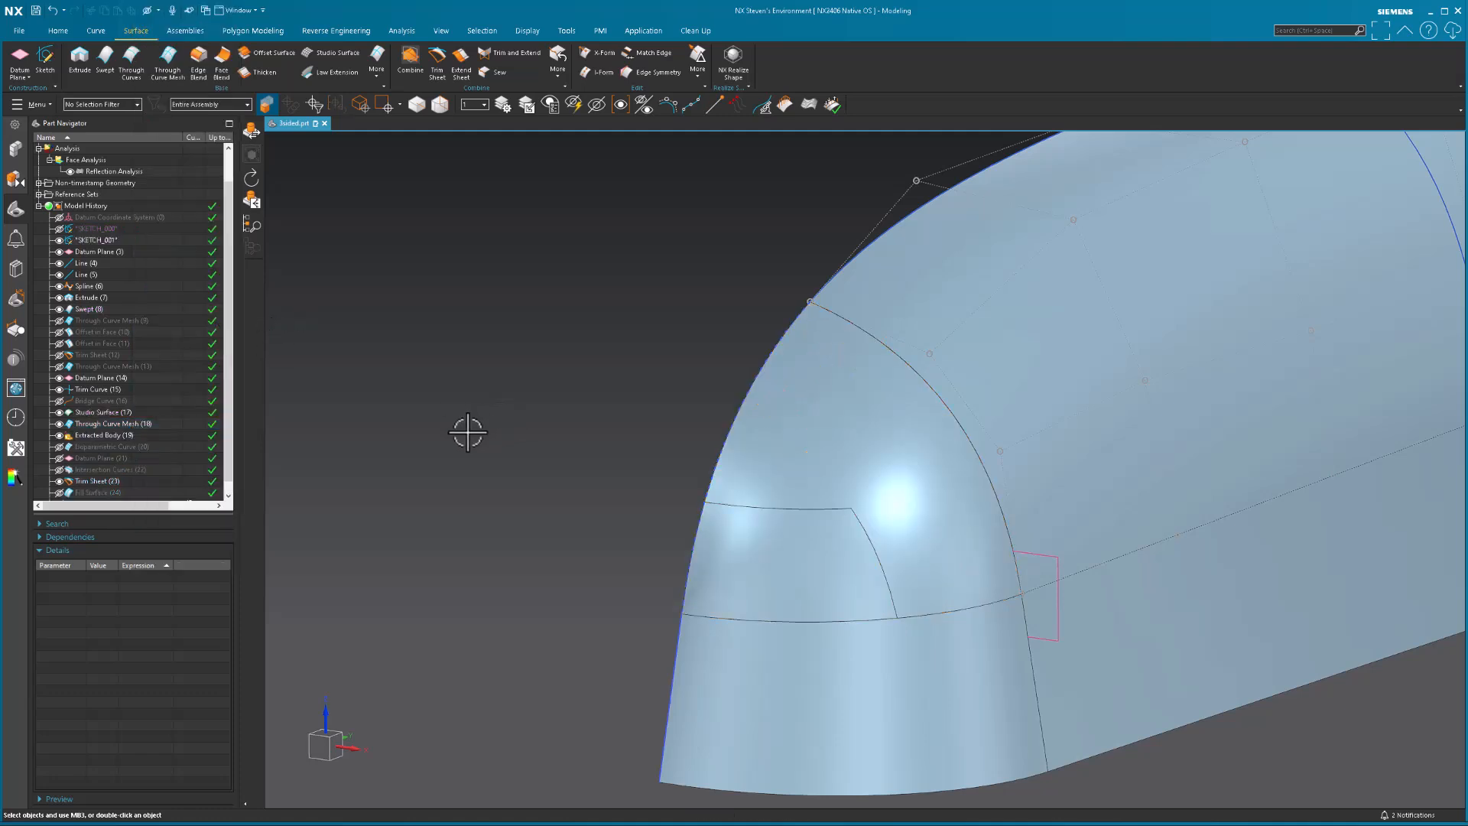
pyautogui.click(59, 423)
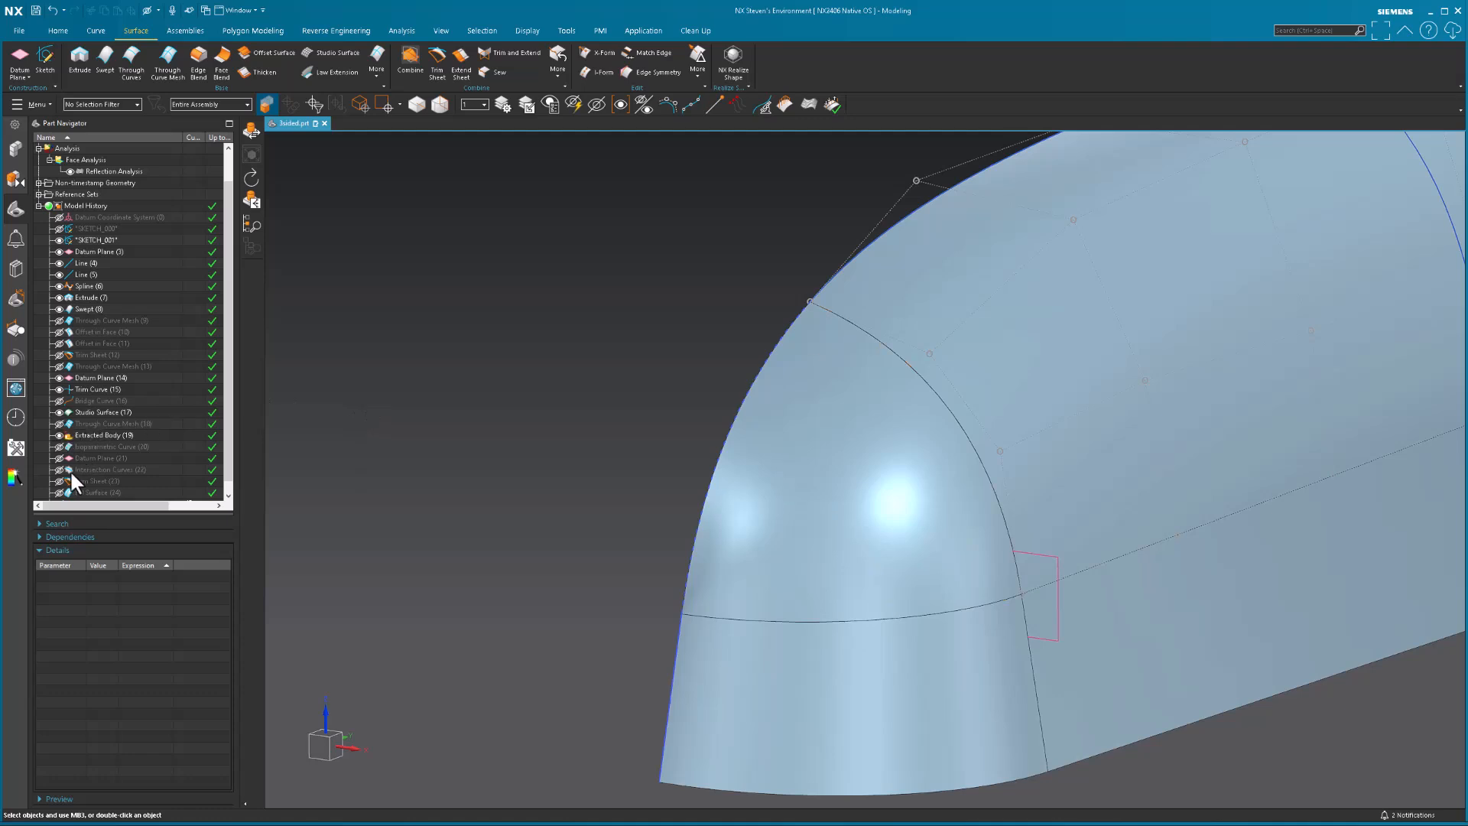
# Step: Show the horizontal datum plane at the nose and trim the extracted body with it, keeping the upper region
pyautogui.click(59, 458)
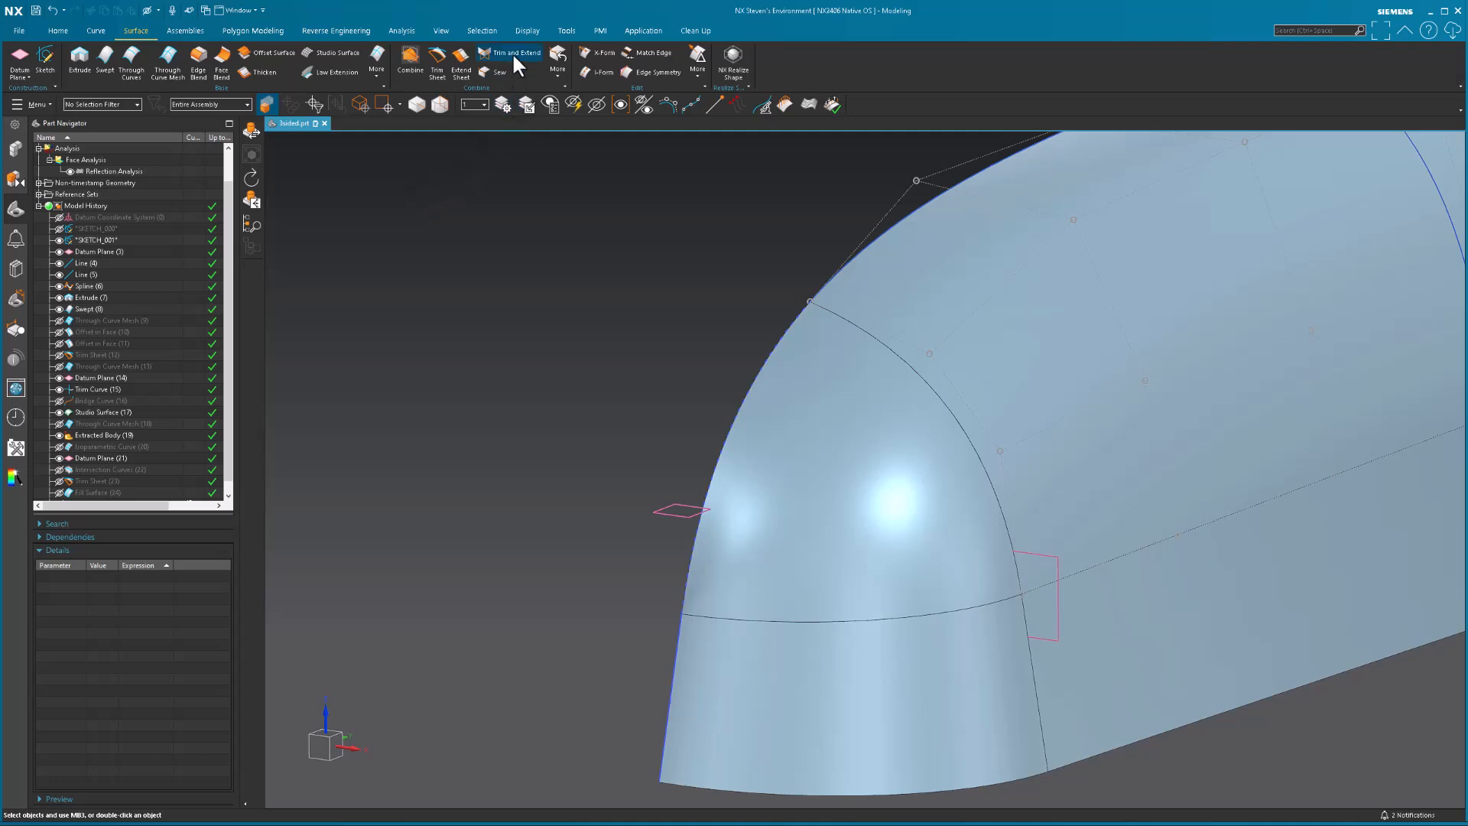
pyautogui.click(434, 60)
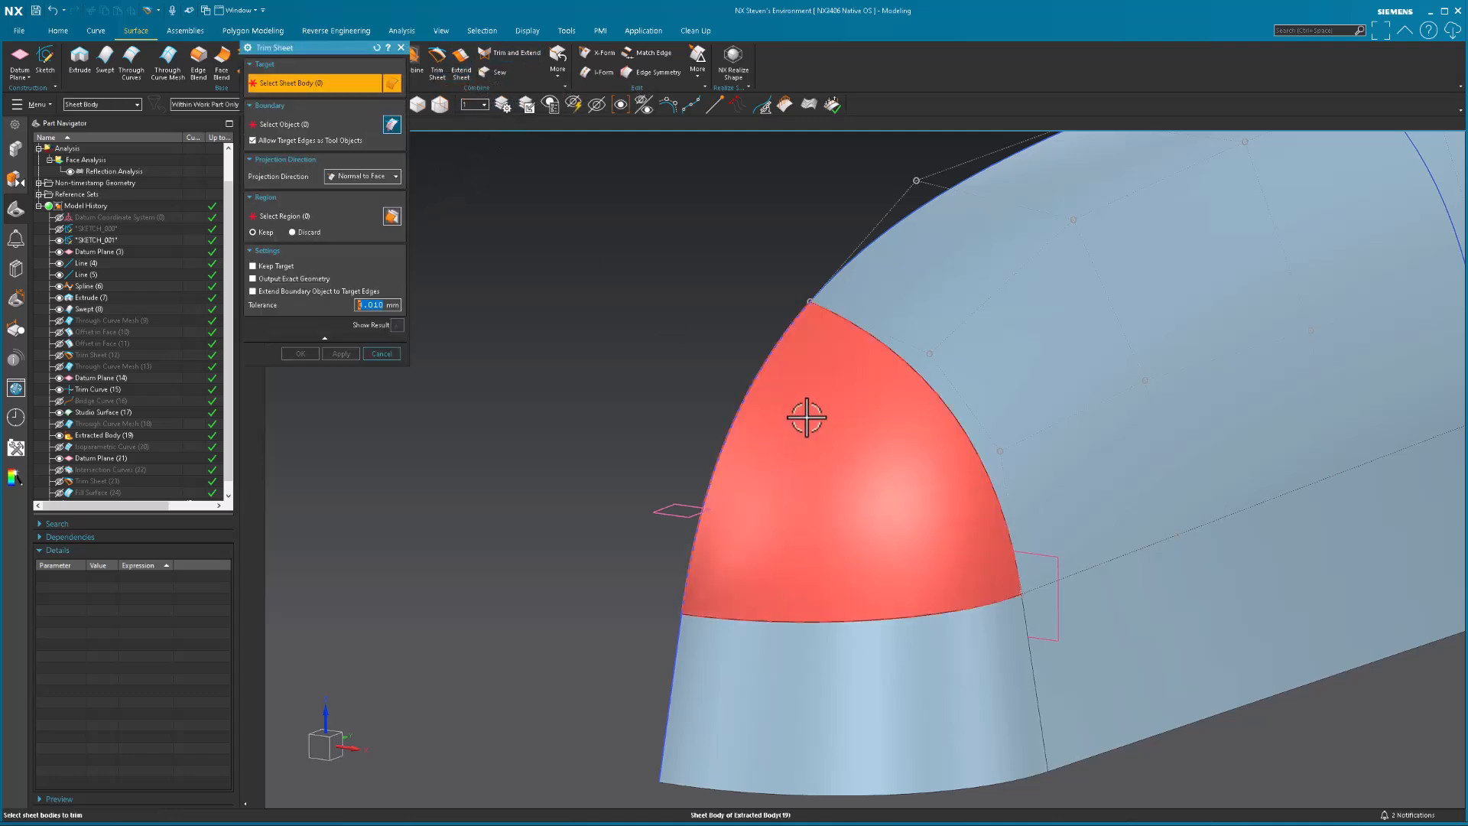
pyautogui.click(804, 416)
pyautogui.click(679, 505)
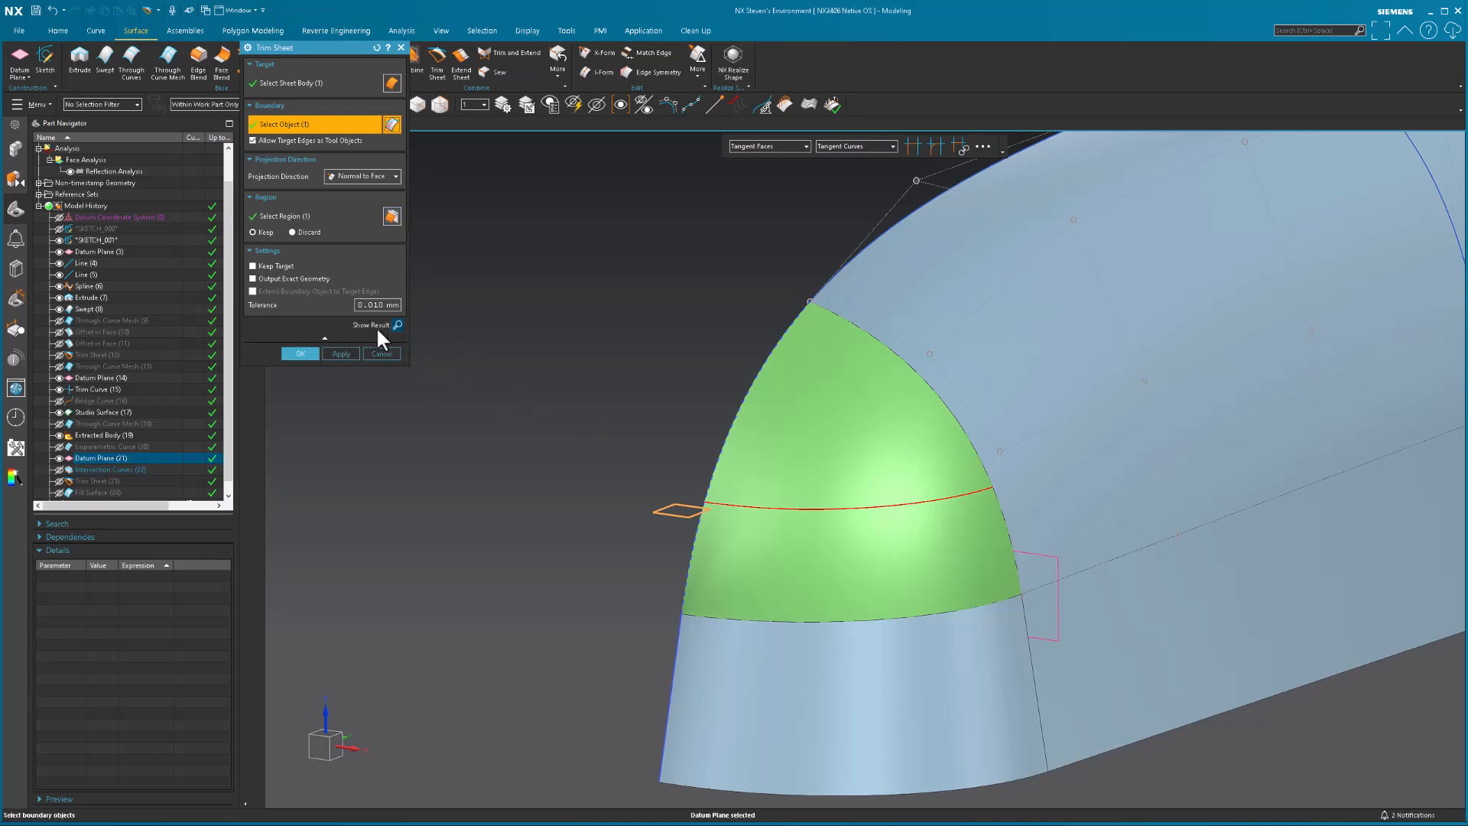
pyautogui.click(286, 216)
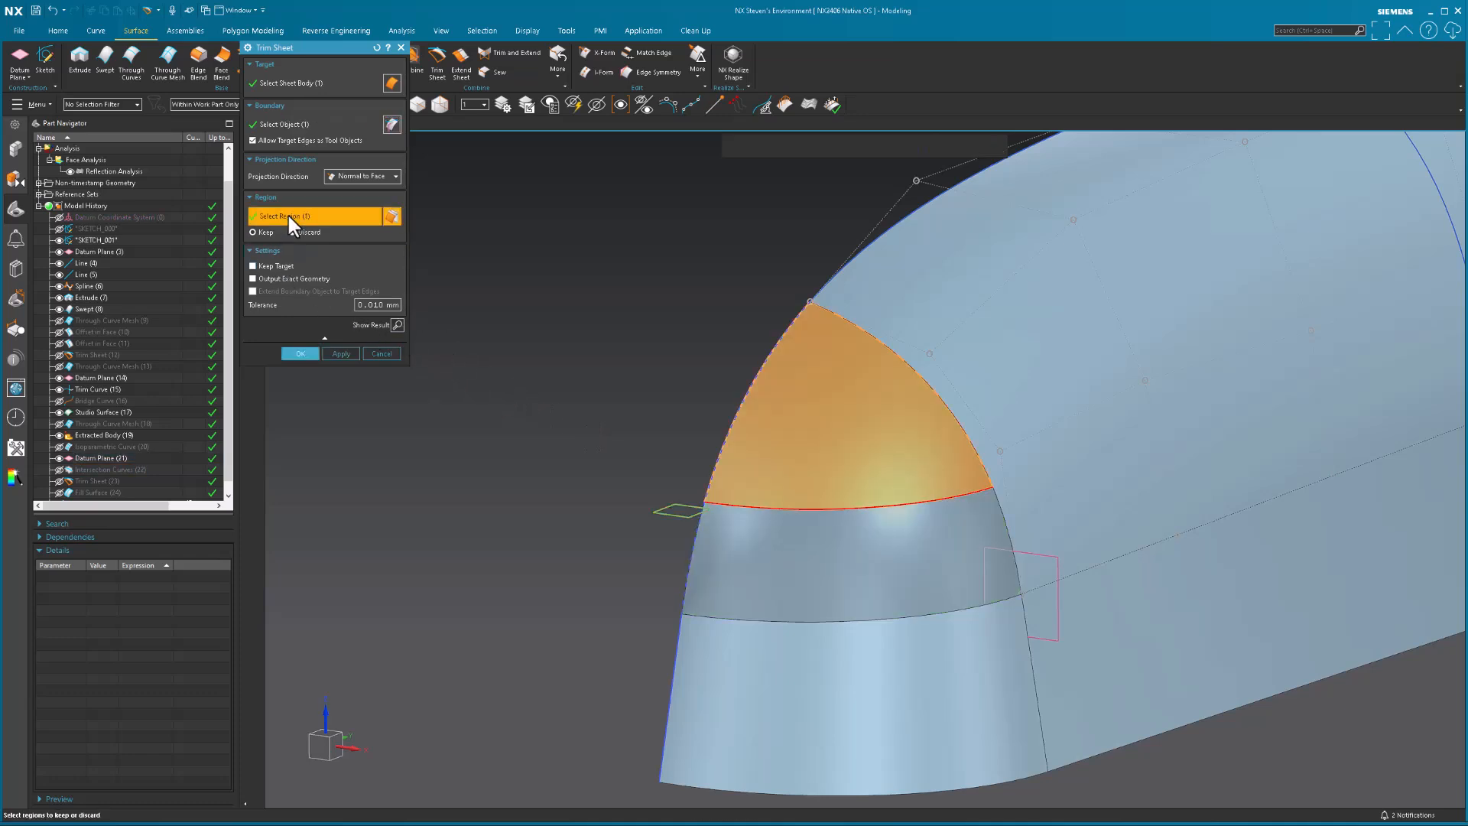
pyautogui.click(300, 353)
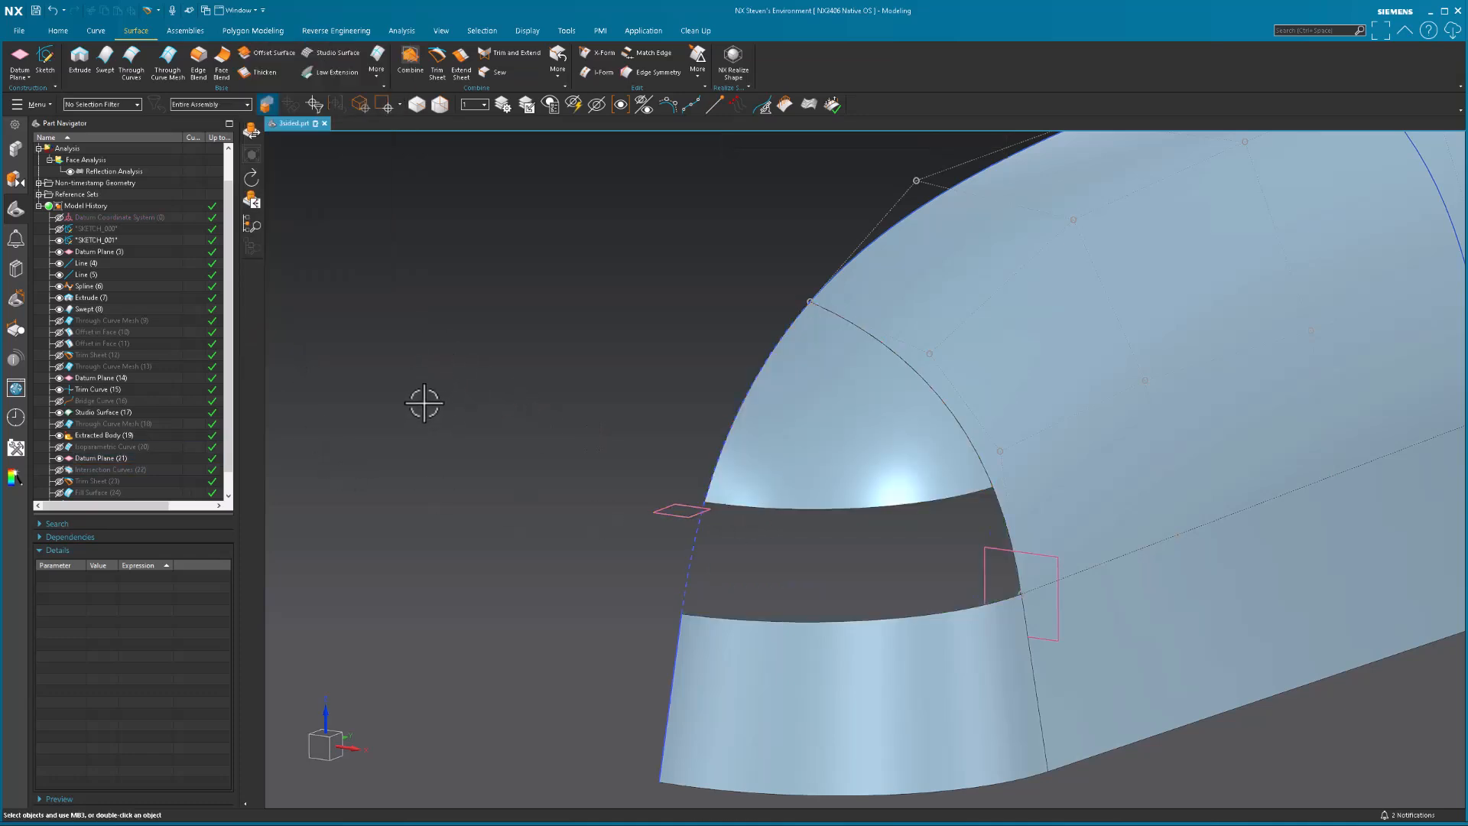
# Step: Hide the vertical and horizontal datum planes beside the trimmed nose
pyautogui.click(985, 564)
pyautogui.hotkey('ctrl', 'b')
pyautogui.click(677, 512)
pyautogui.hotkey('ctrl', 'b')
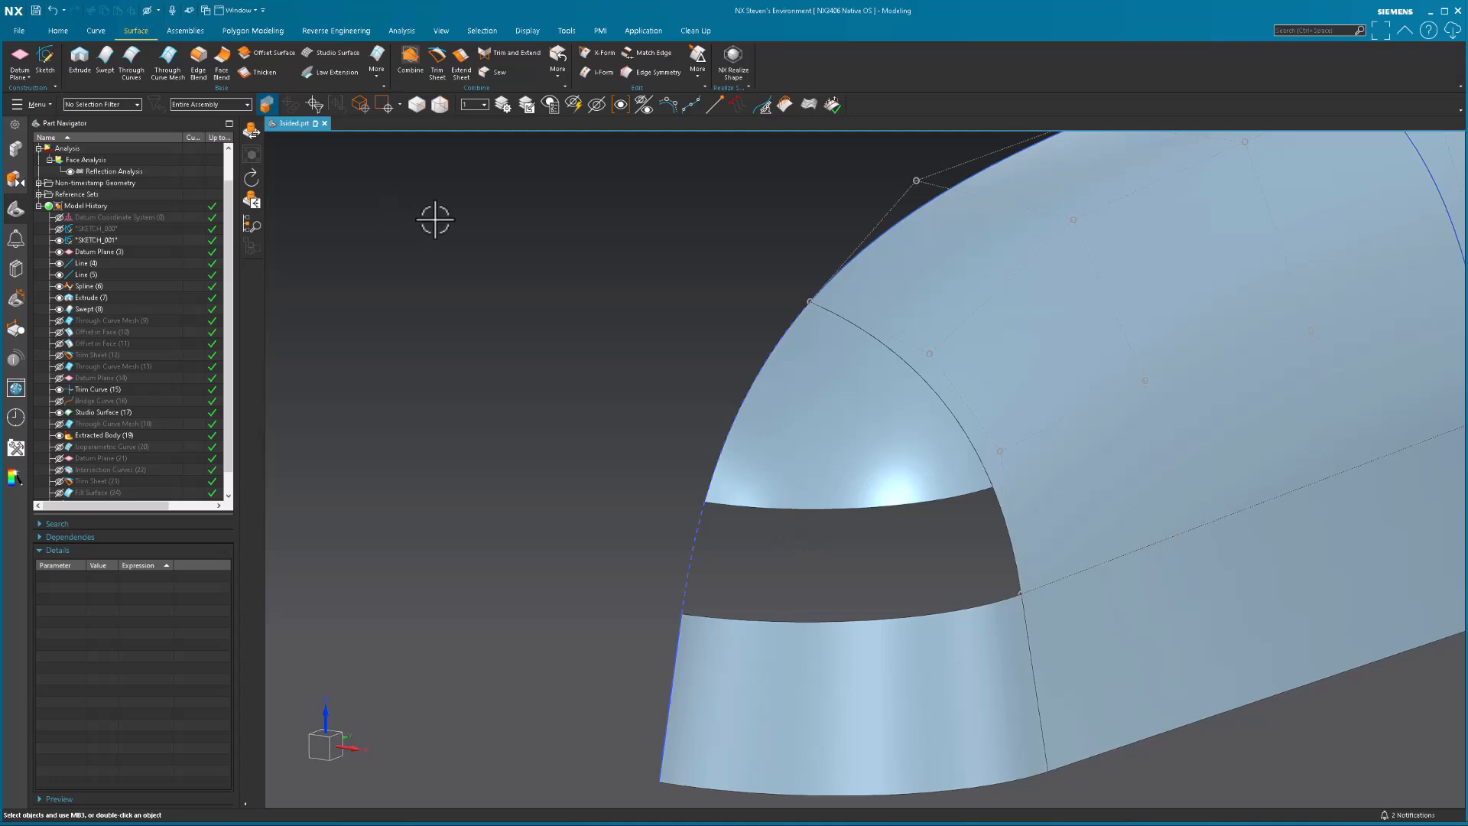
# Step: Fill the nose gap with a studio surface using the two side edges as sections and the lower and upper edges as guides
pyautogui.click(1014, 570)
pyautogui.middleClick(855, 574)
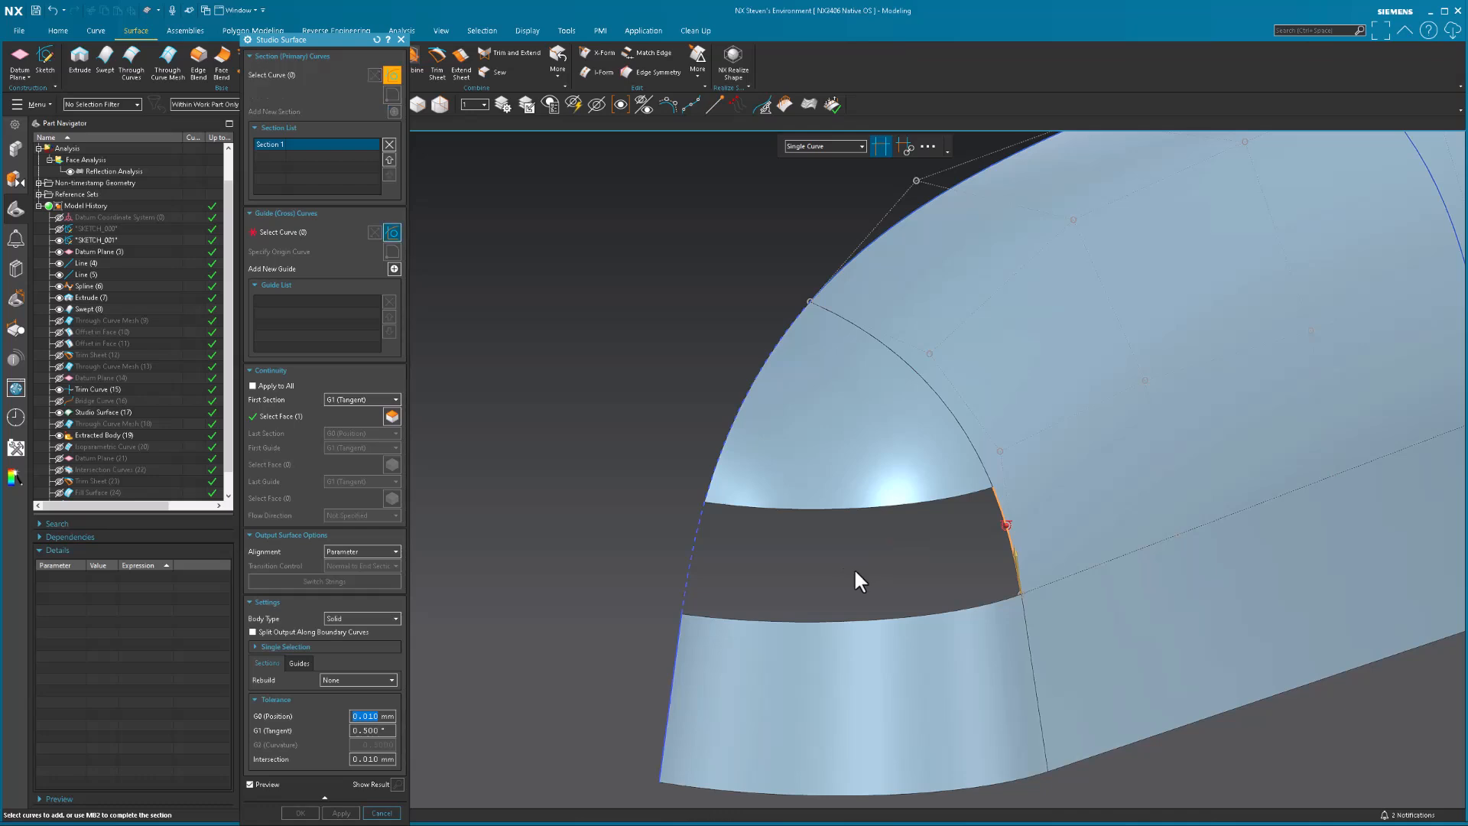
pyautogui.click(677, 562)
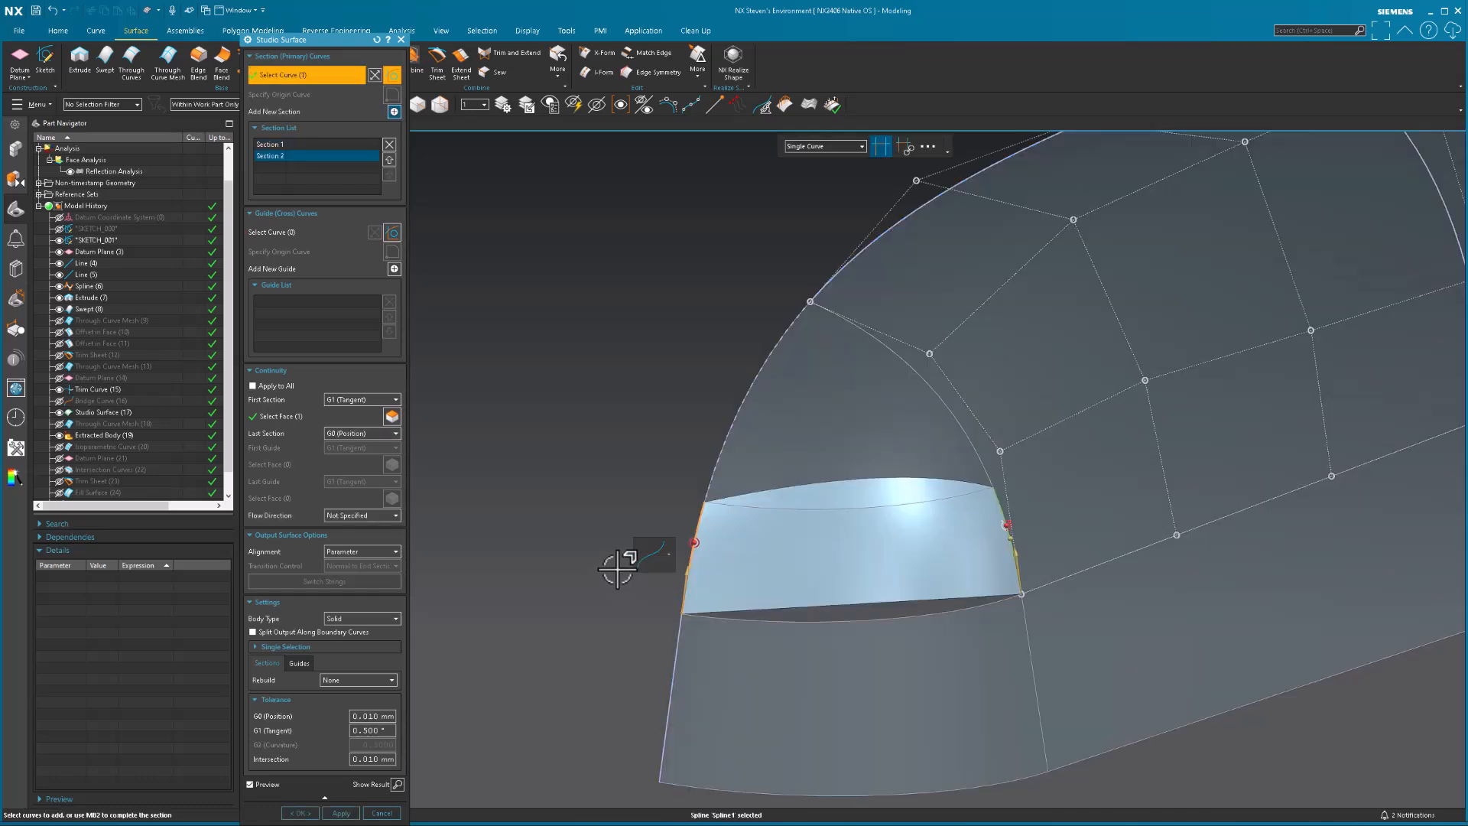
pyautogui.click(281, 230)
pyautogui.click(996, 602)
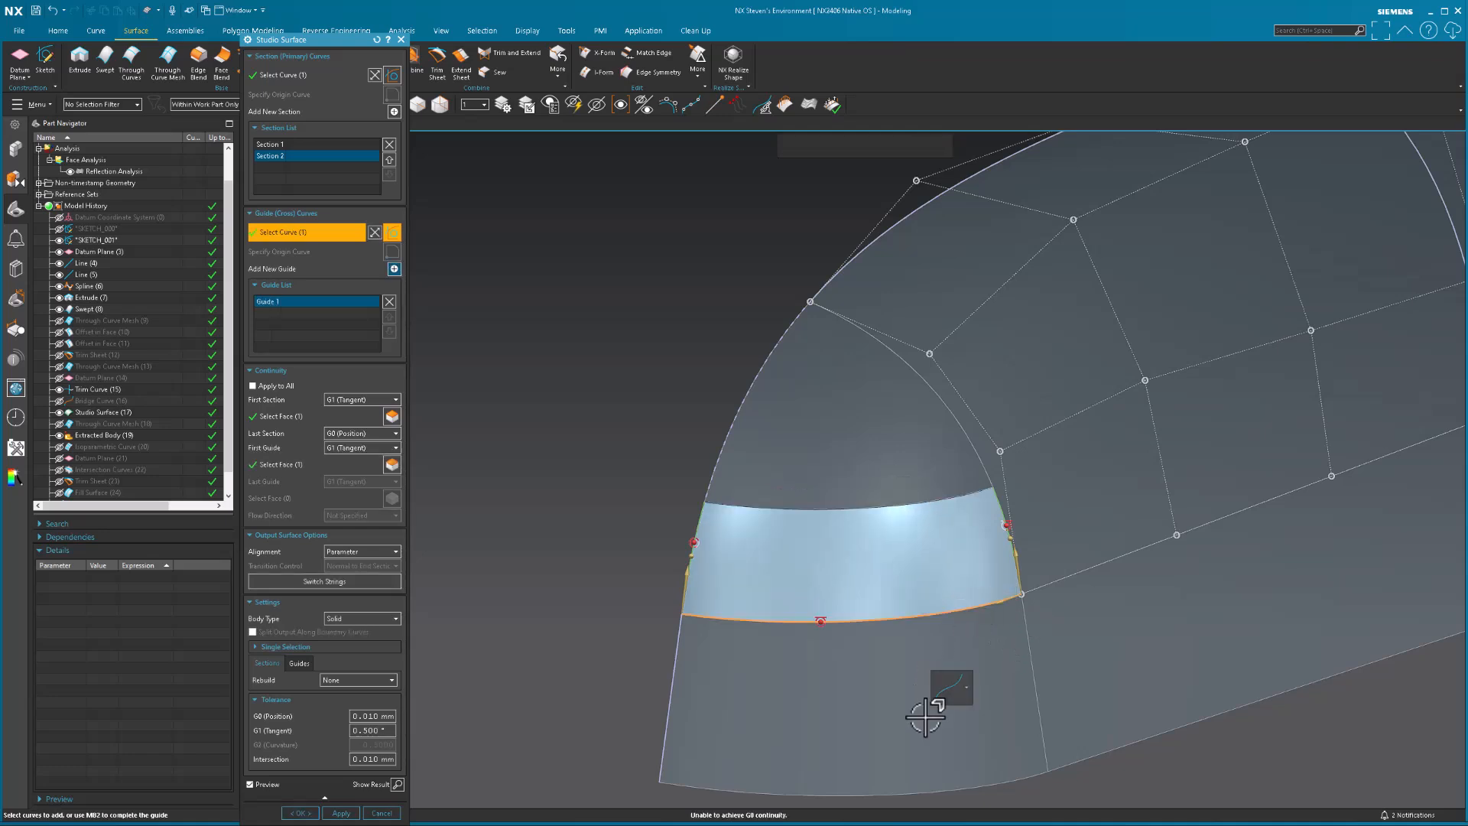
pyautogui.middleClick(927, 643)
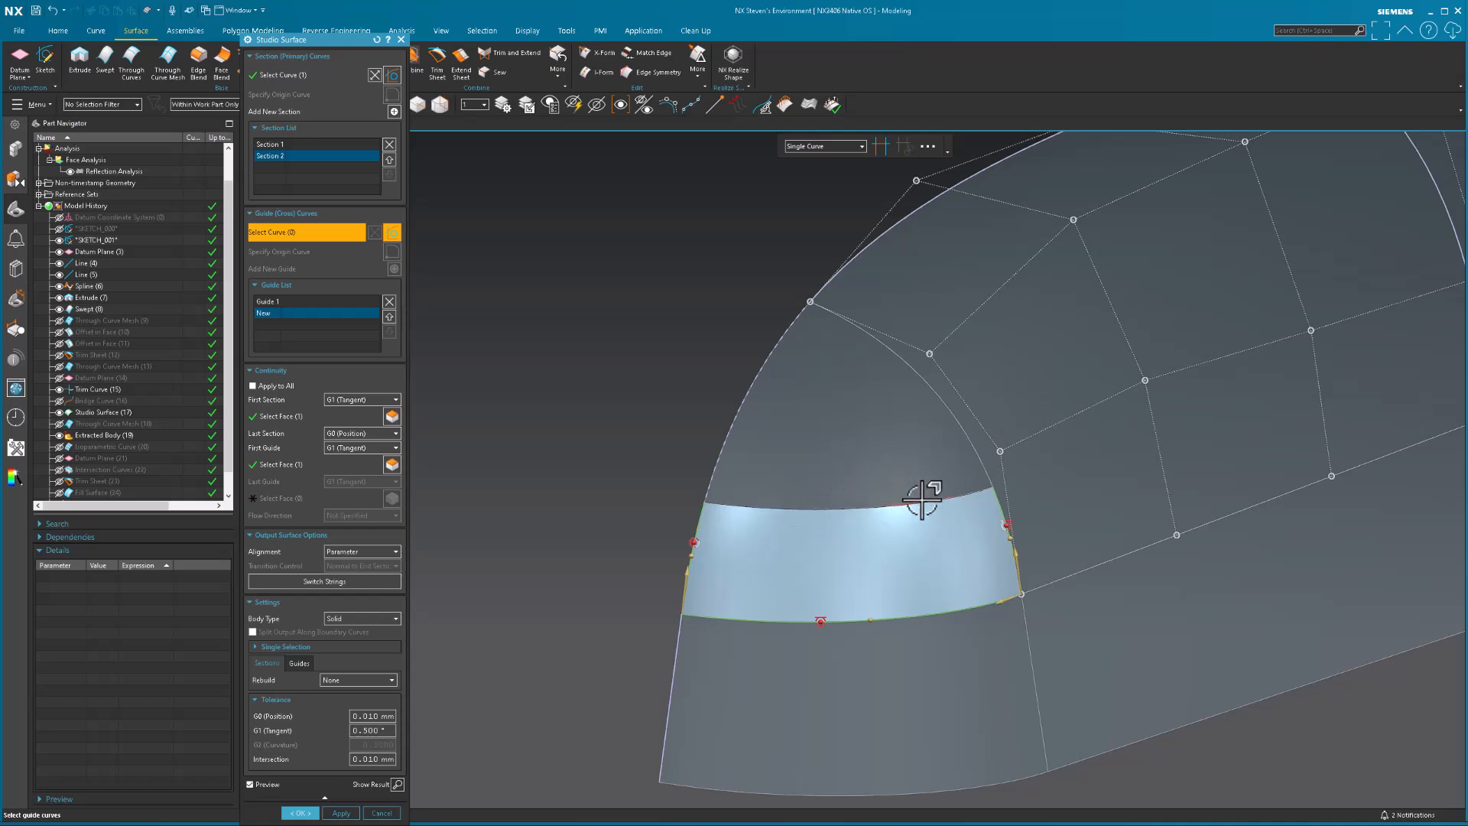
pyautogui.click(977, 488)
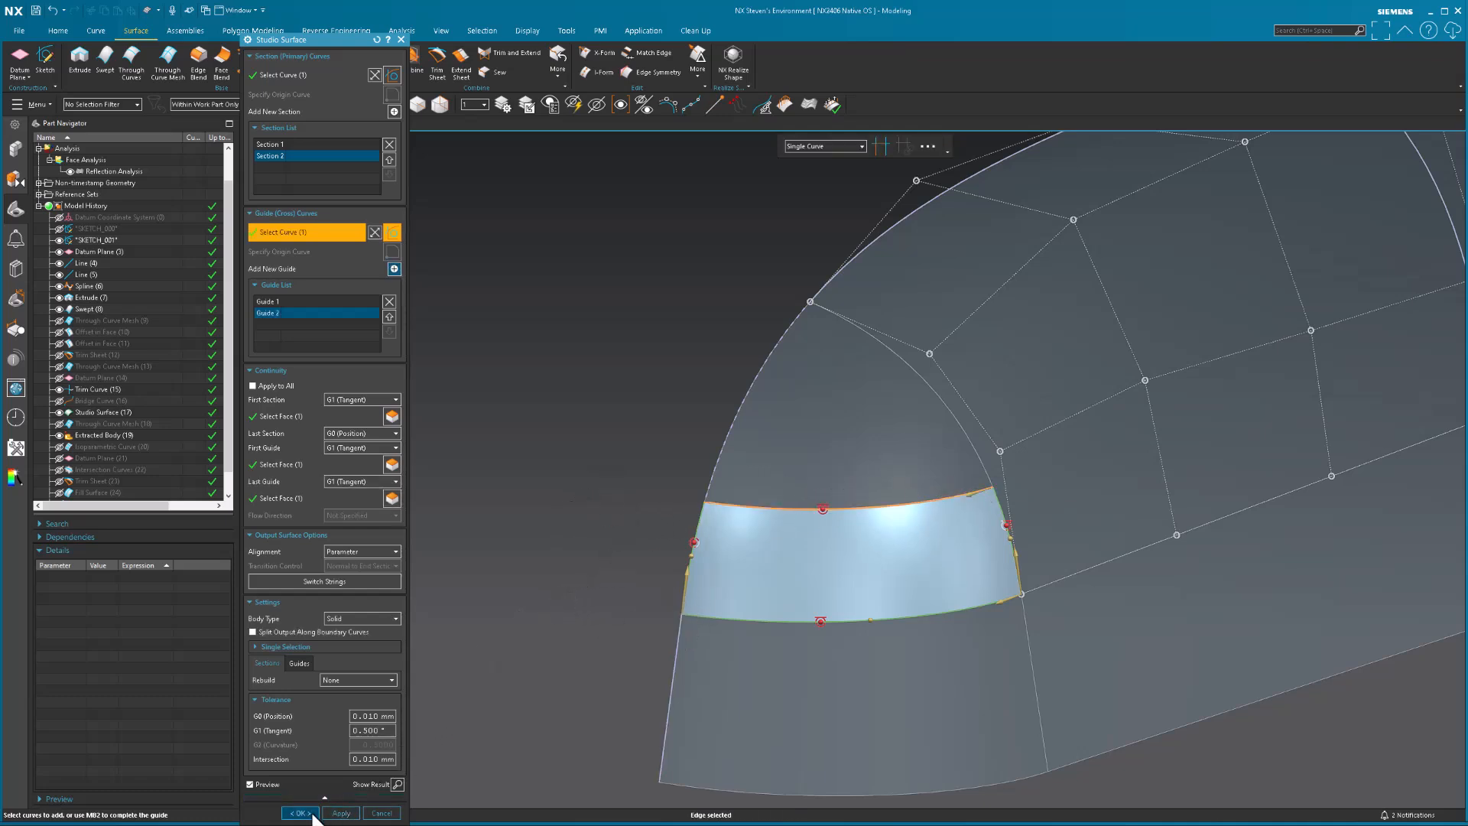
pyautogui.click(312, 814)
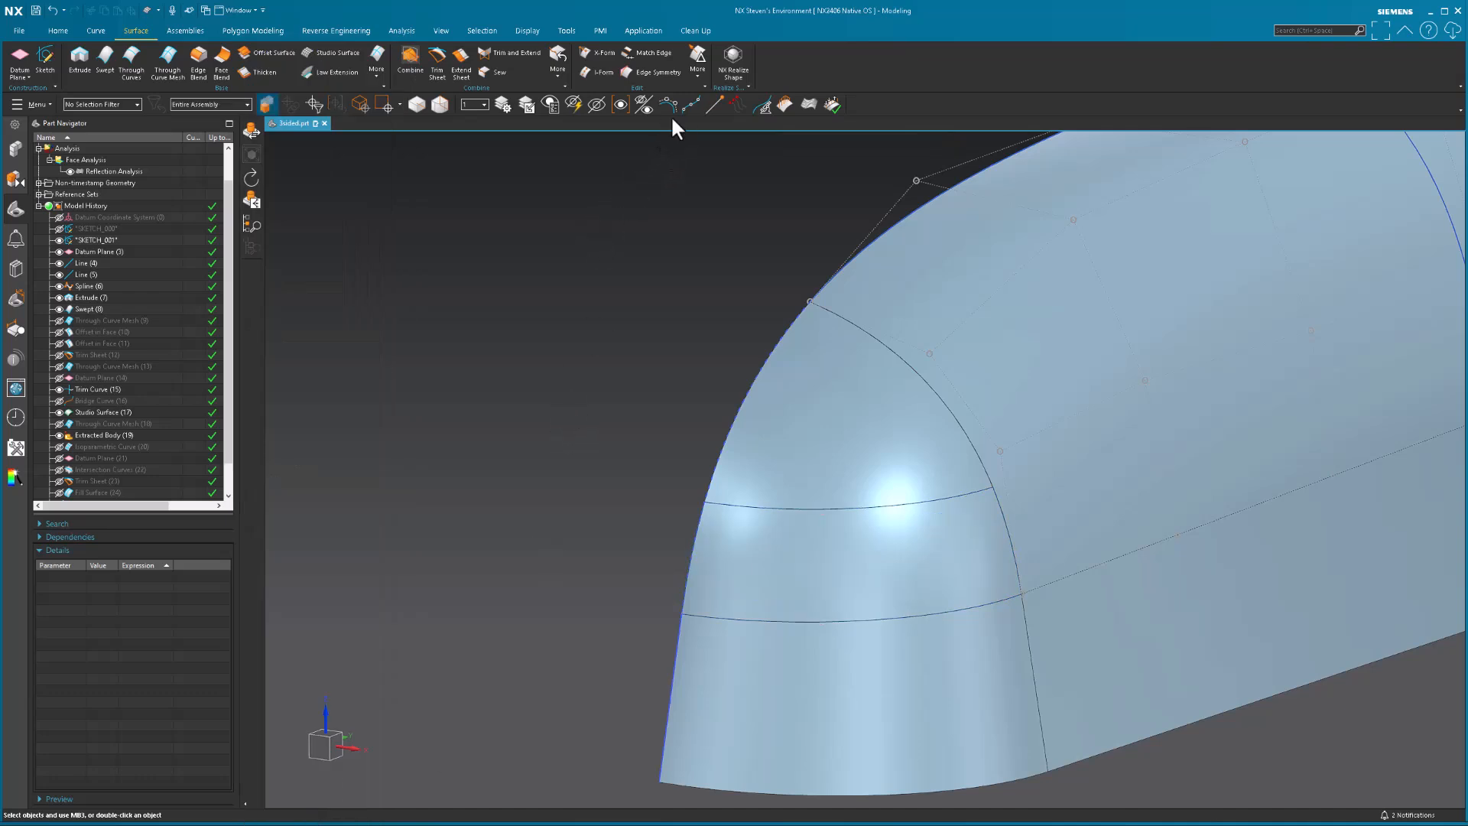
# Step: Show the poles of the gap studio surface and the trimmed nose body to compare their density, and hide them
pyautogui.click(763, 554)
pyautogui.click(670, 104)
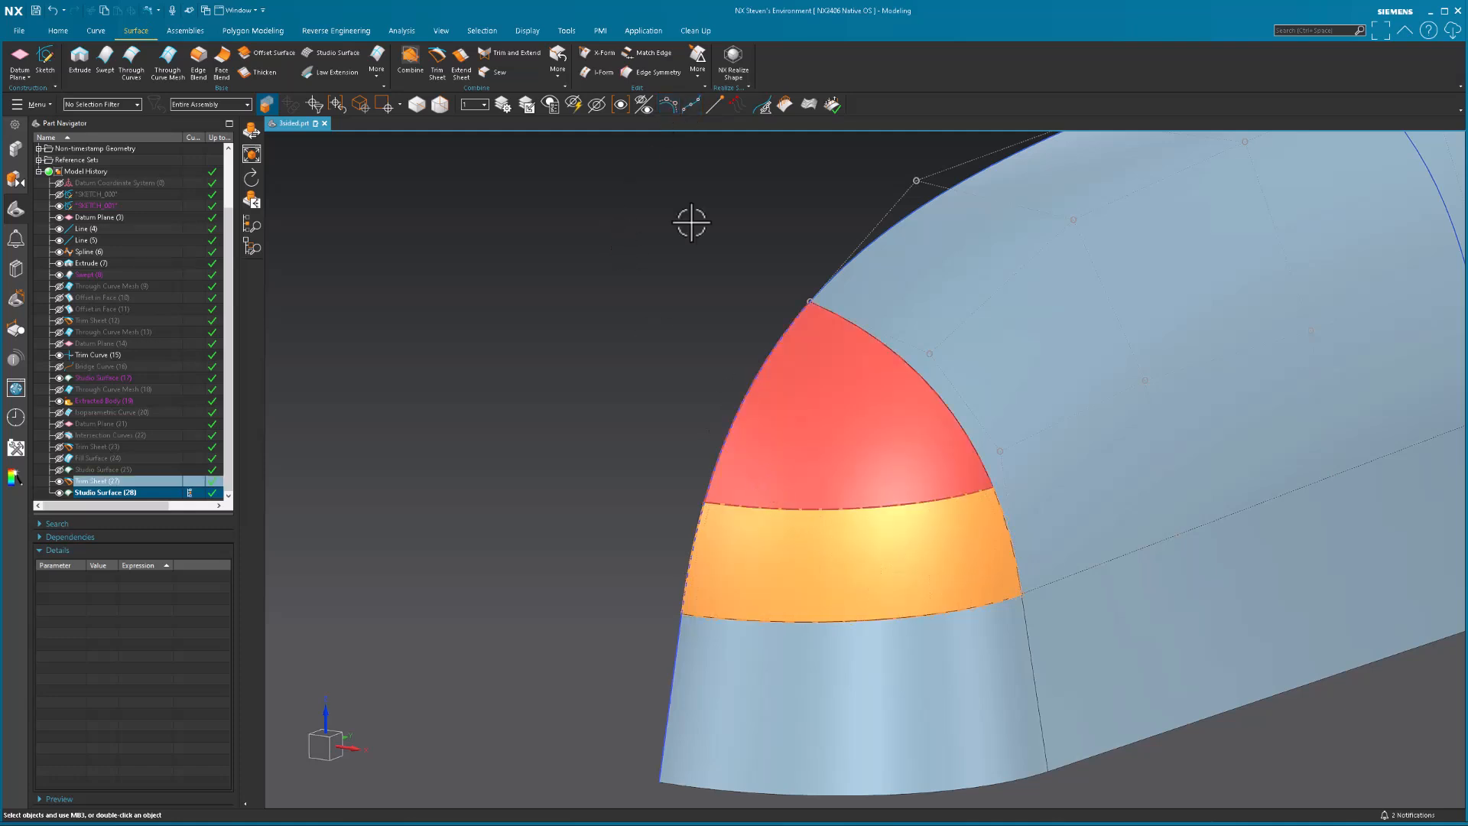
pyautogui.click(636, 356)
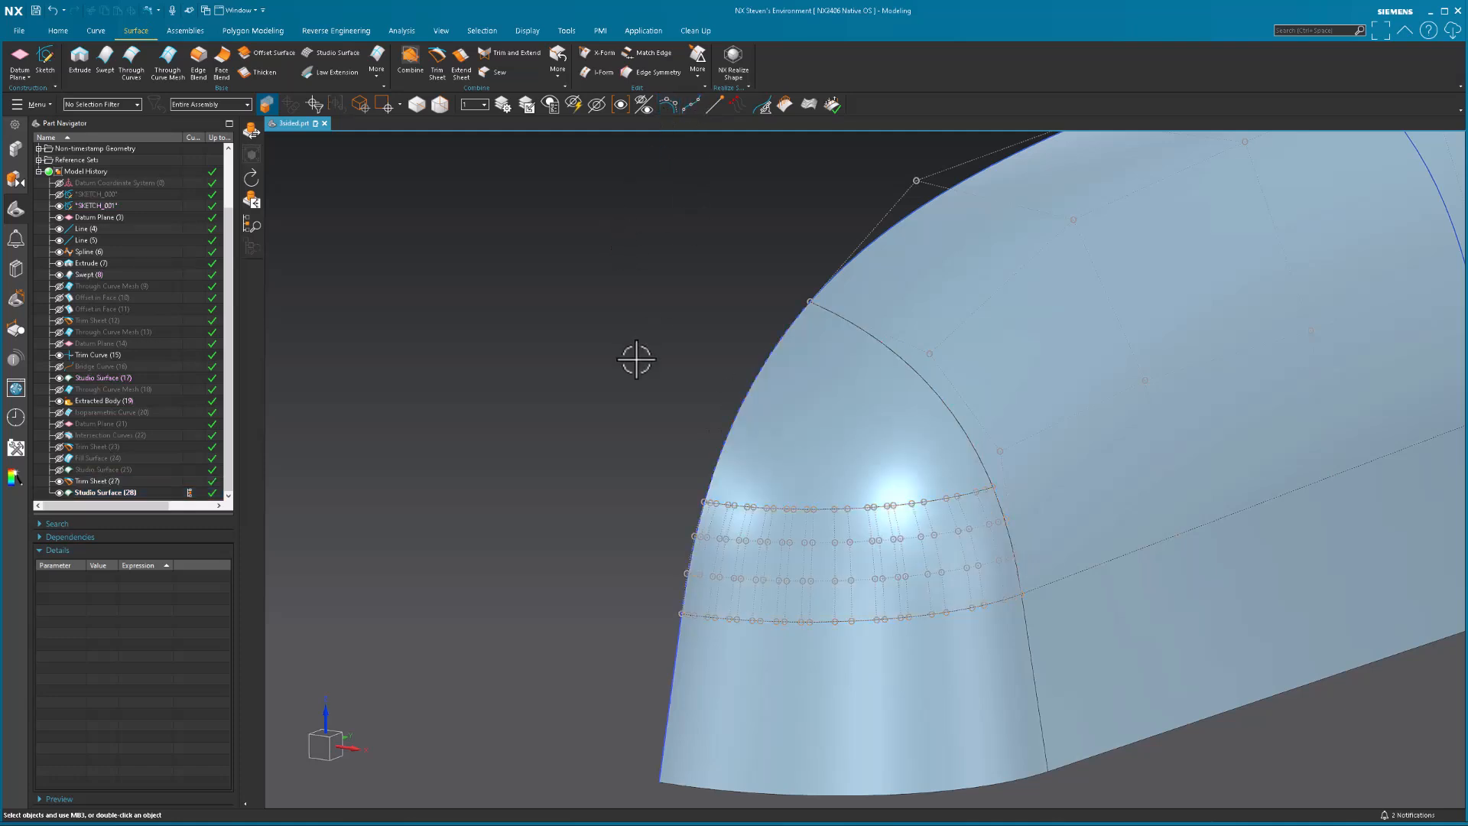
pyautogui.click(800, 420)
pyautogui.click(668, 104)
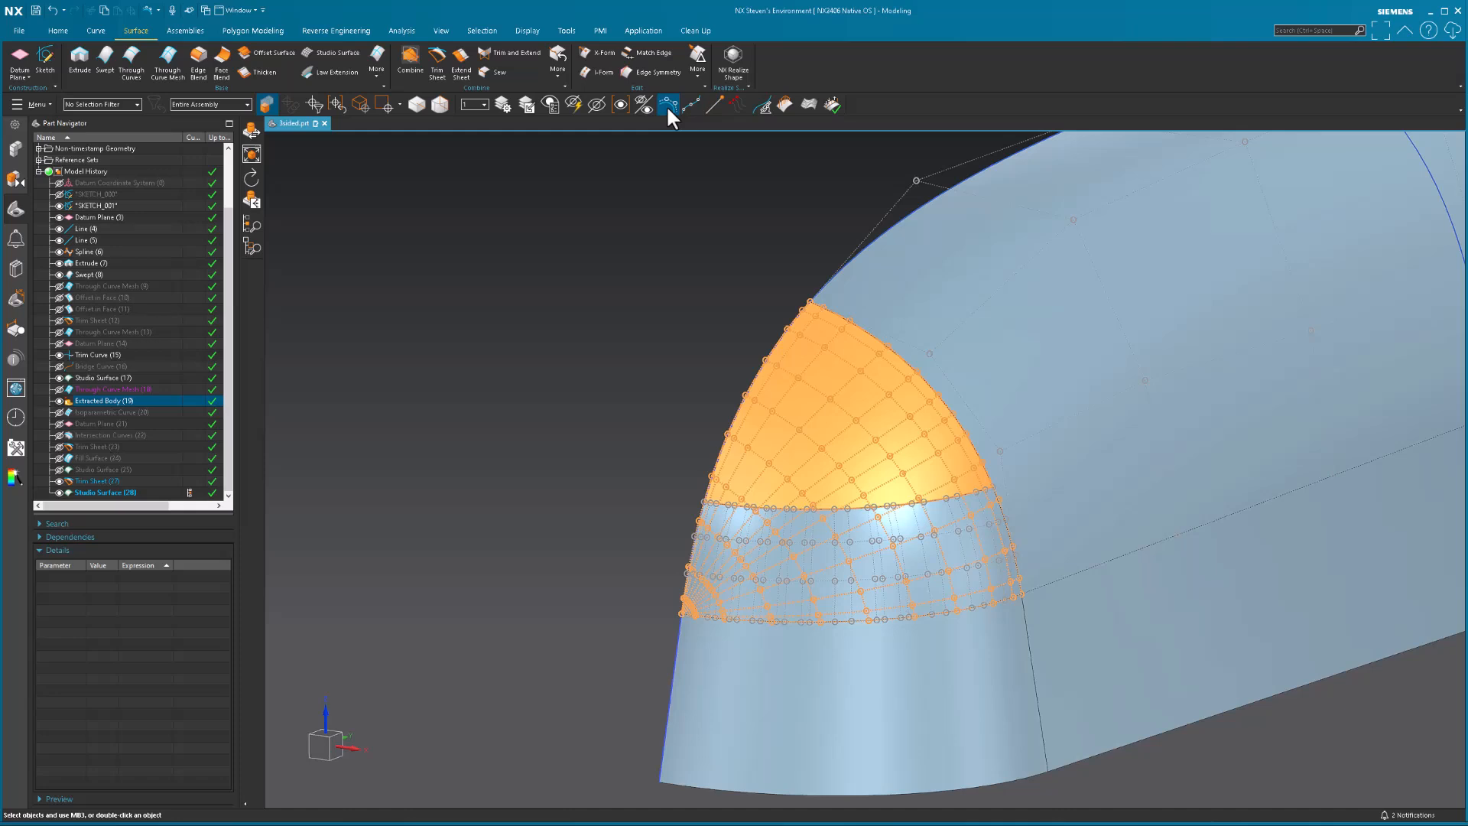
pyautogui.click(667, 104)
pyautogui.click(836, 593)
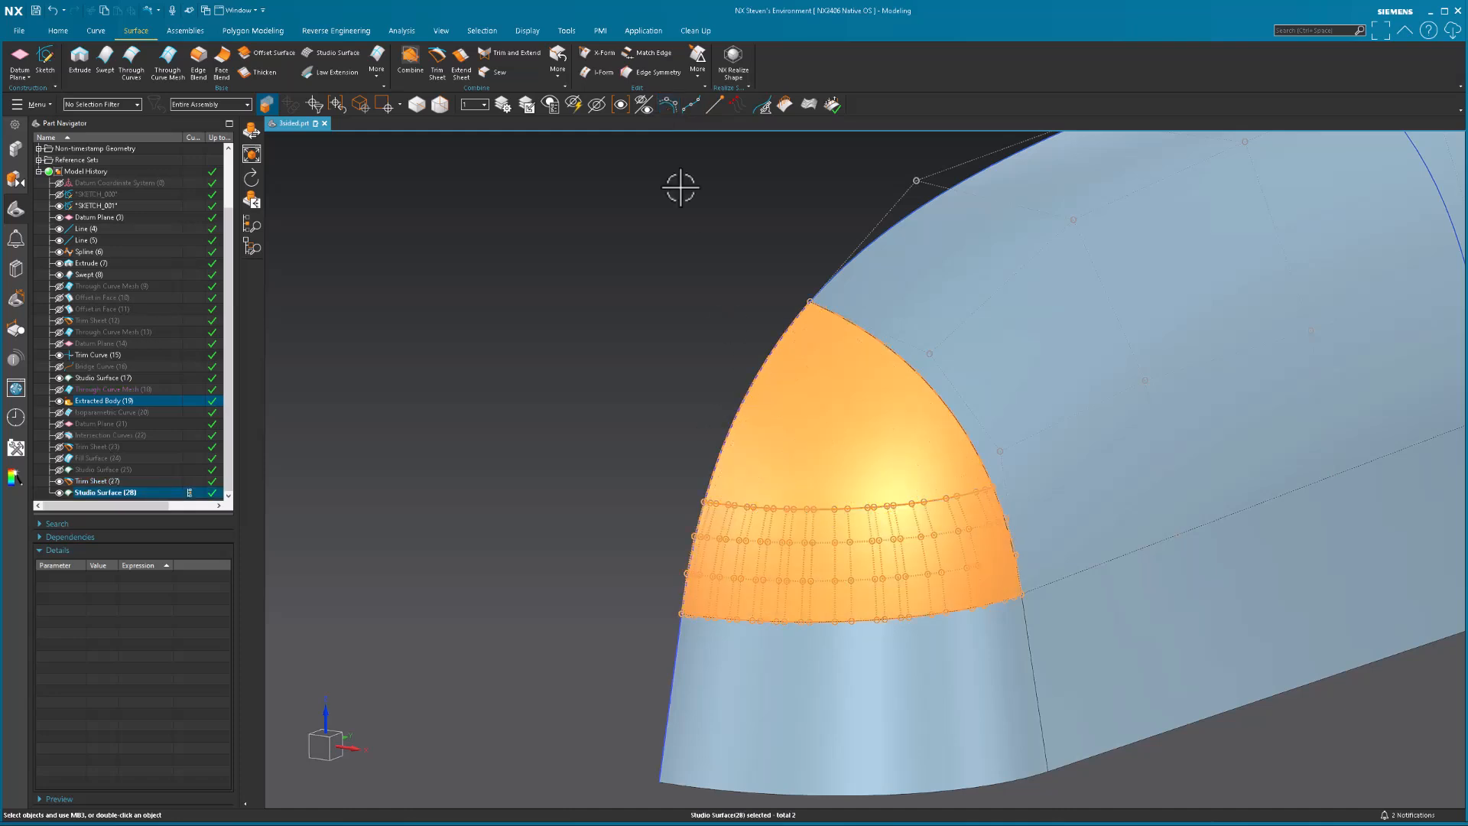
pyautogui.click(668, 104)
pyautogui.click(668, 104)
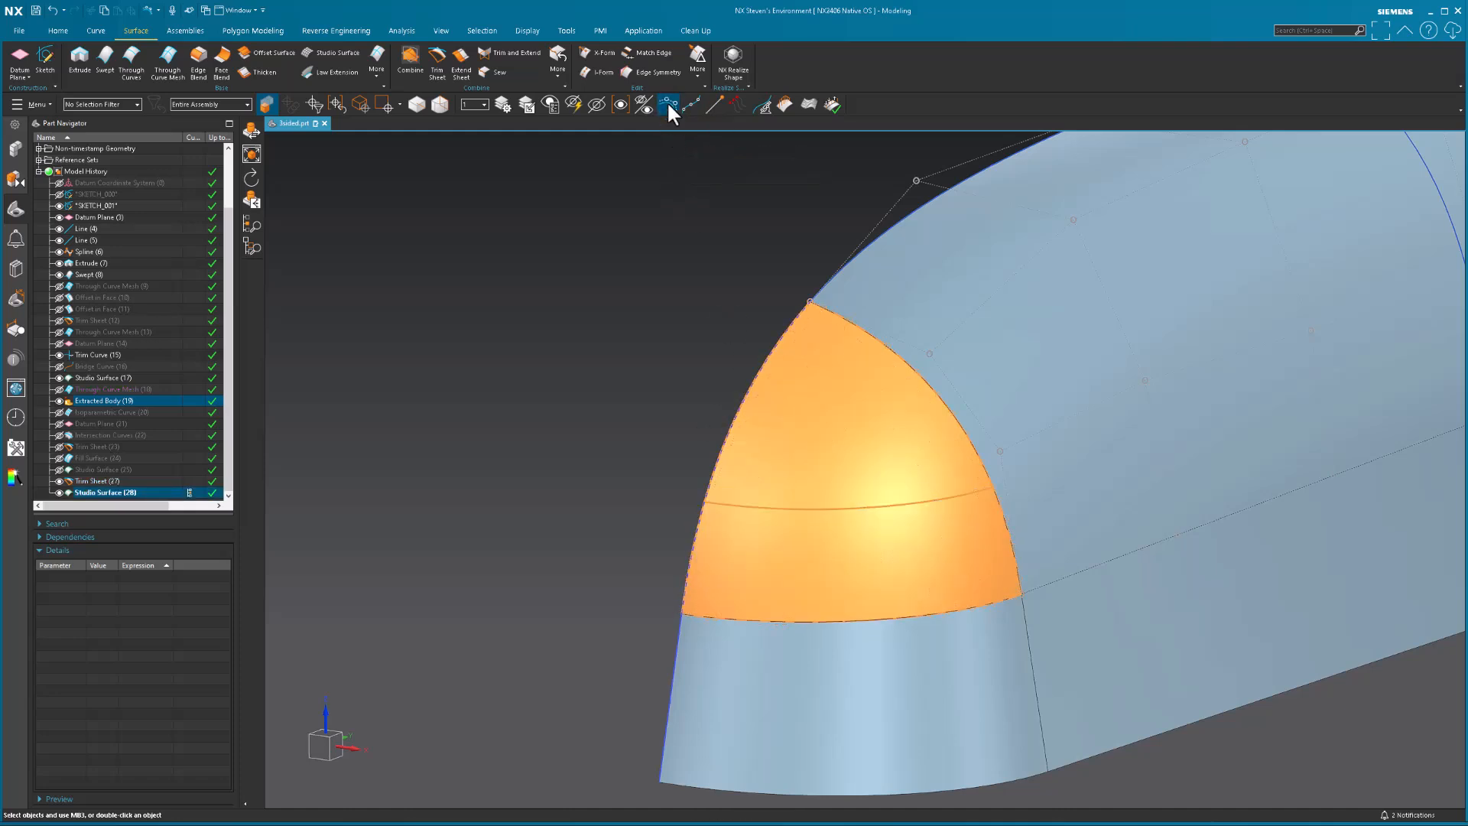
pyautogui.press('Escape')
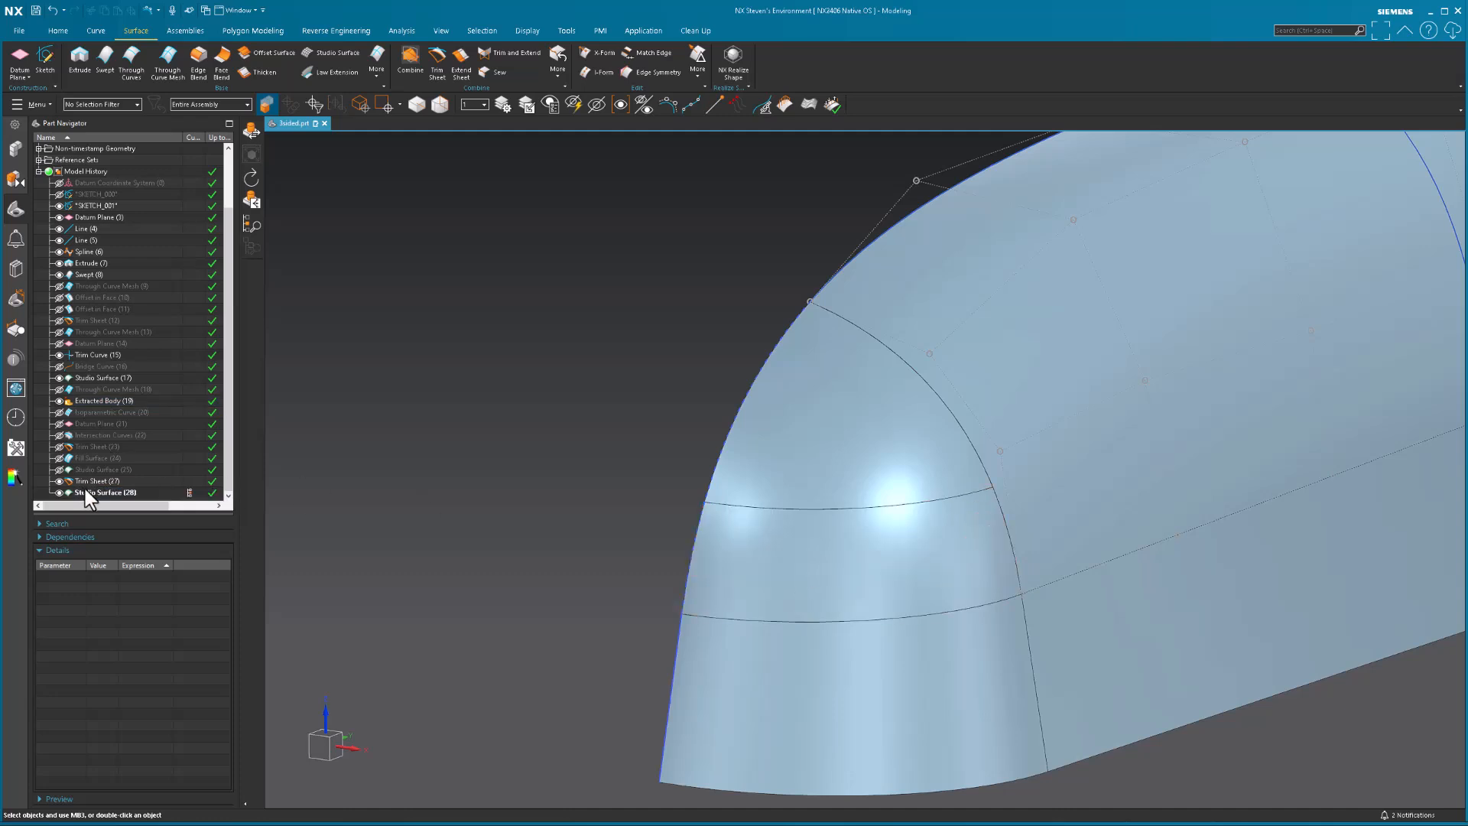
# Step: Apply a reflection analysis with horizontal line images to the trimmed nose, the gap studio surface and the large adjoining surface
pyautogui.keyDown('shift'); pyautogui.moveTo(662, 508); pyautogui.dragTo(574, 505, button='middle'); pyautogui.keyUp('shift')
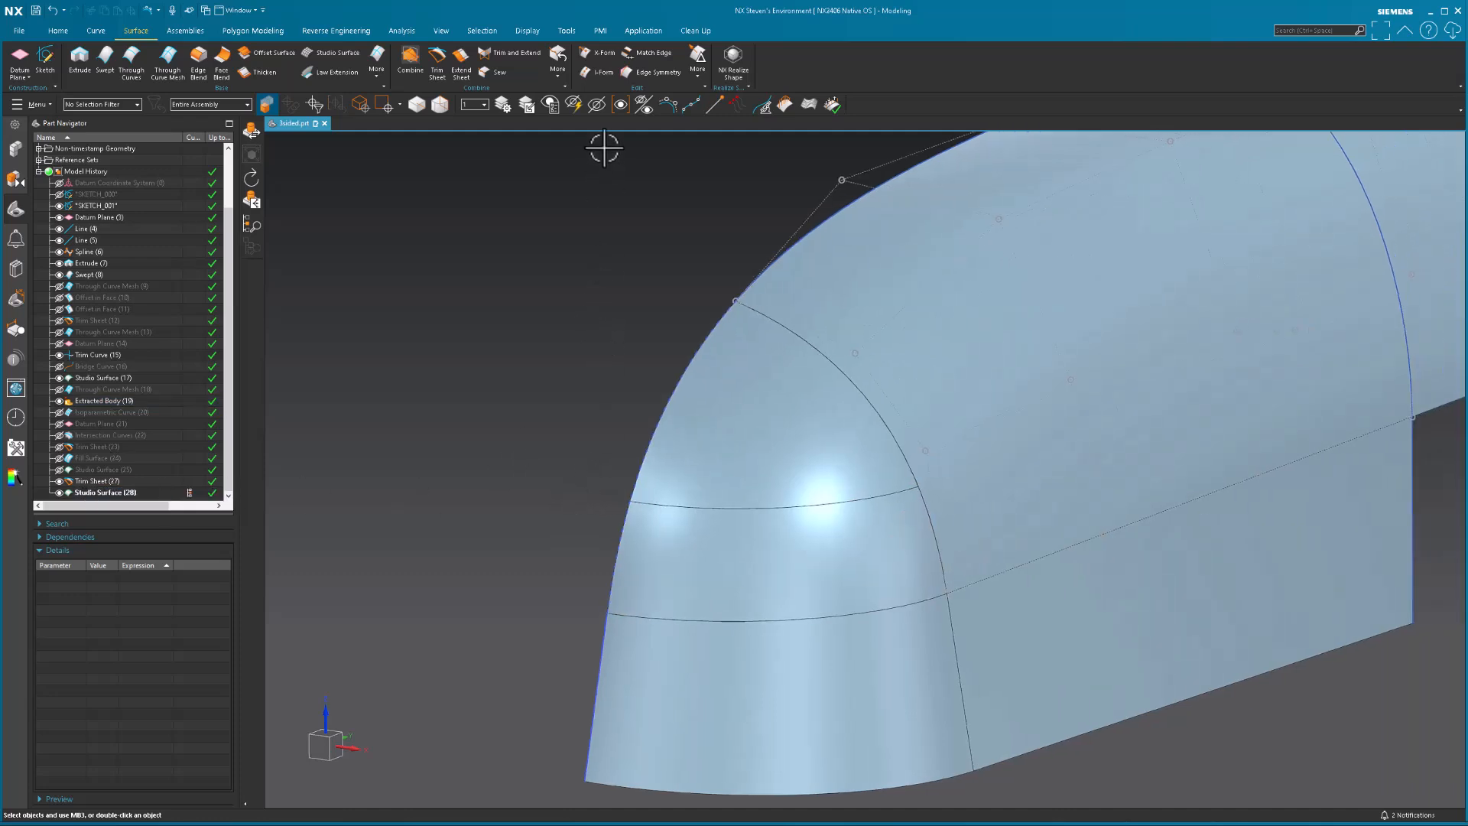
pyautogui.click(785, 102)
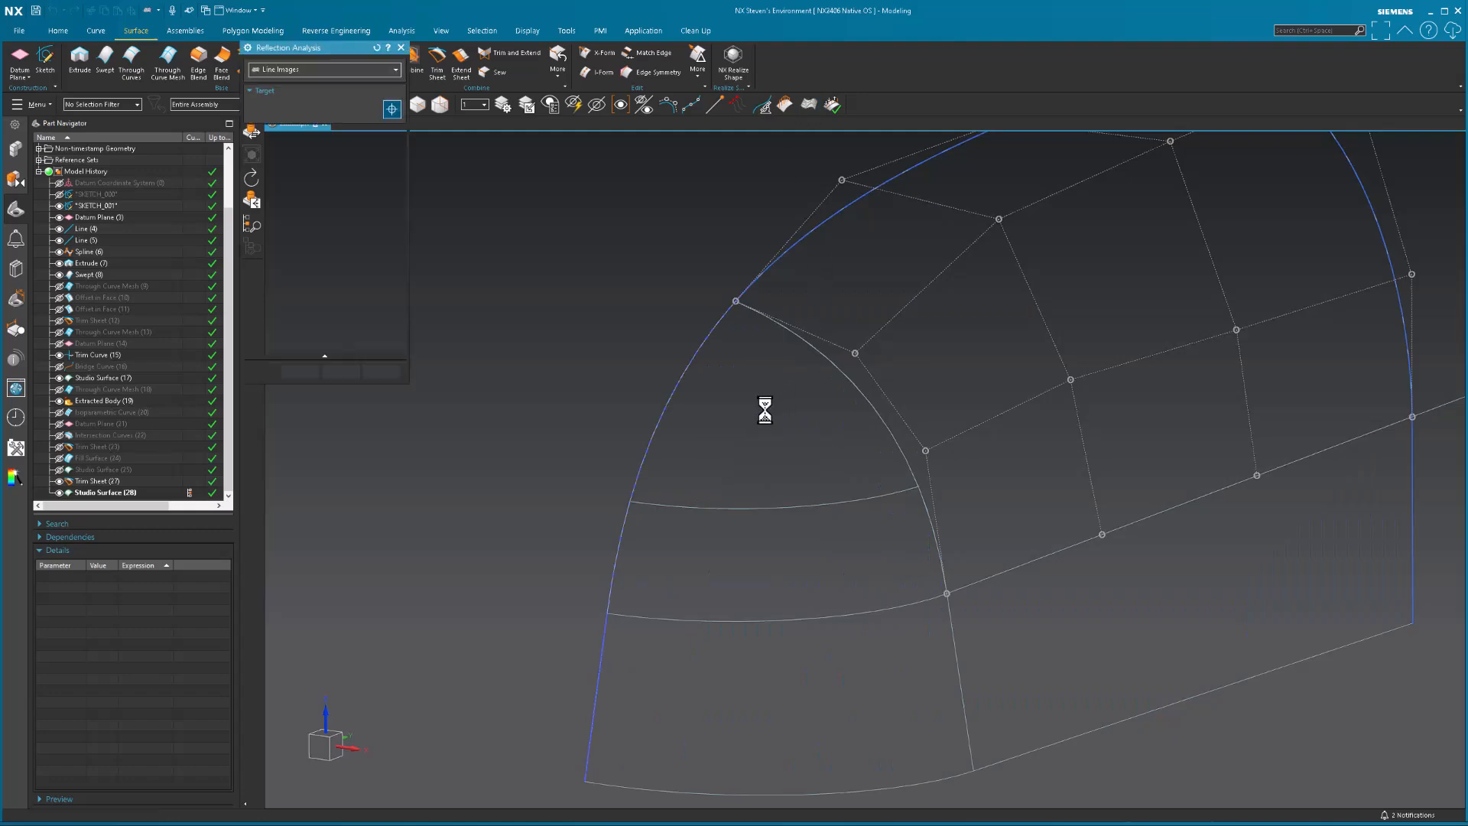
pyautogui.click(769, 459)
pyautogui.click(806, 581)
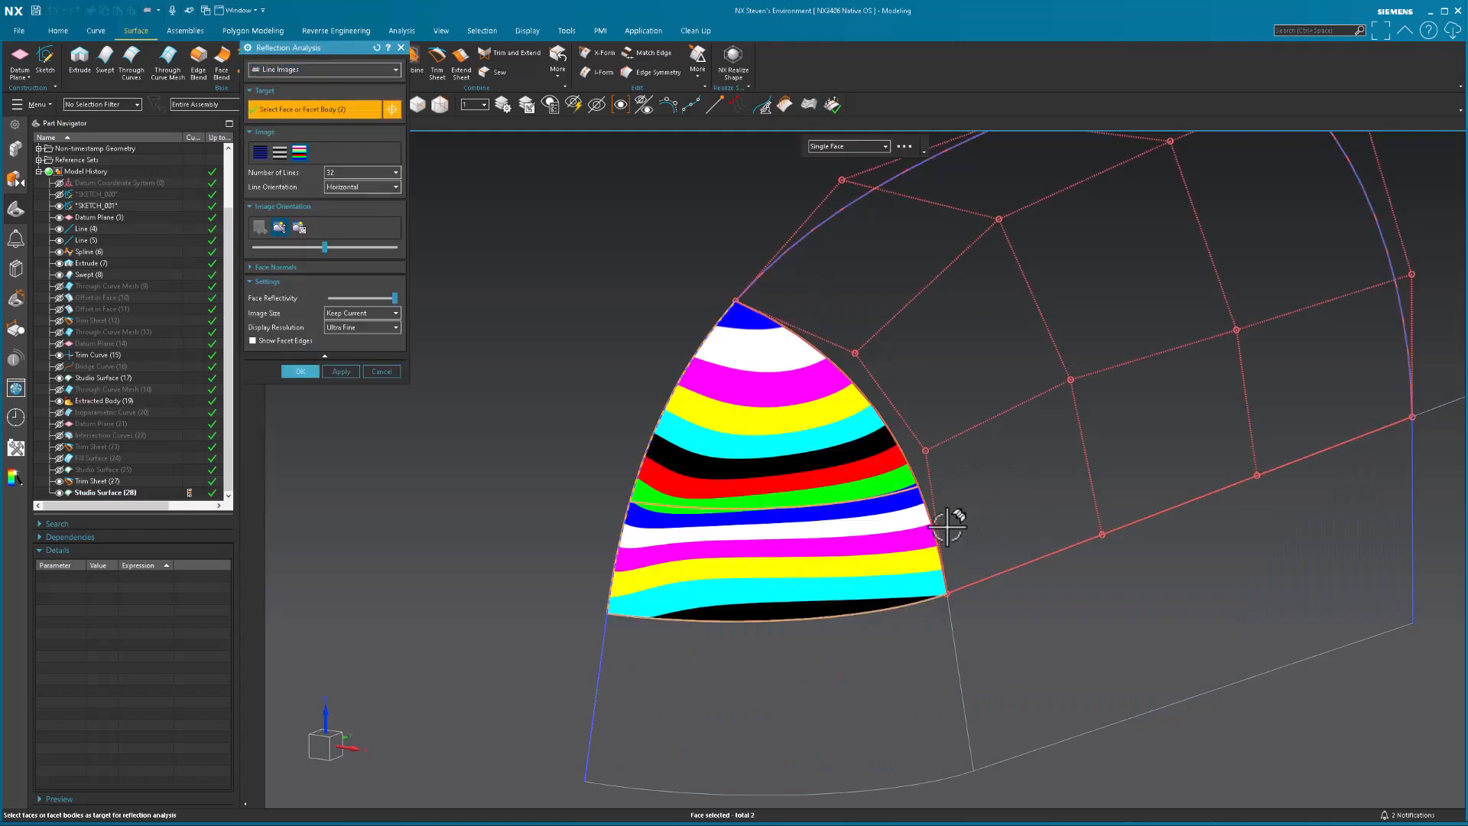
pyautogui.click(965, 510)
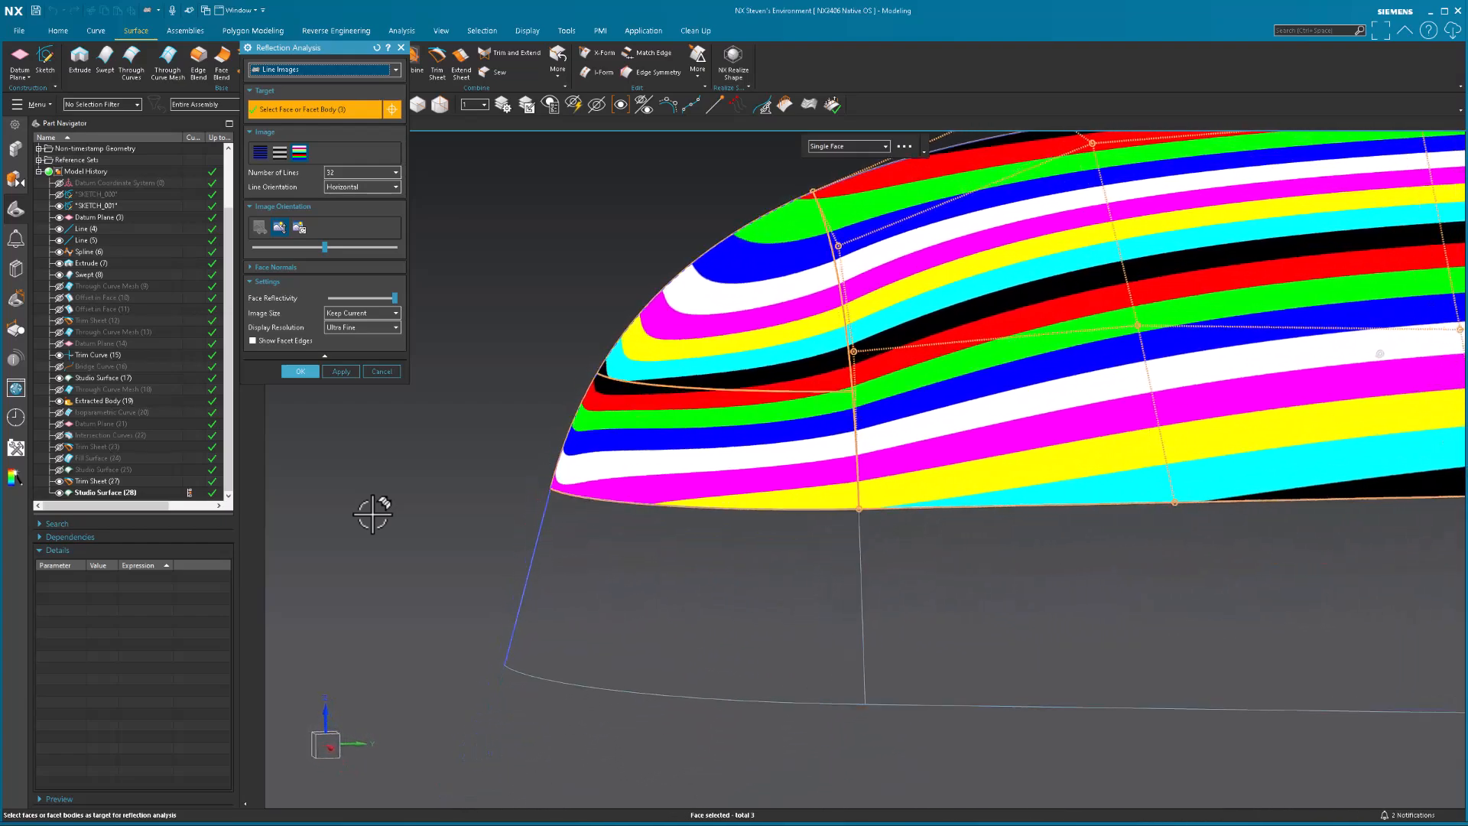
pyautogui.click(300, 371)
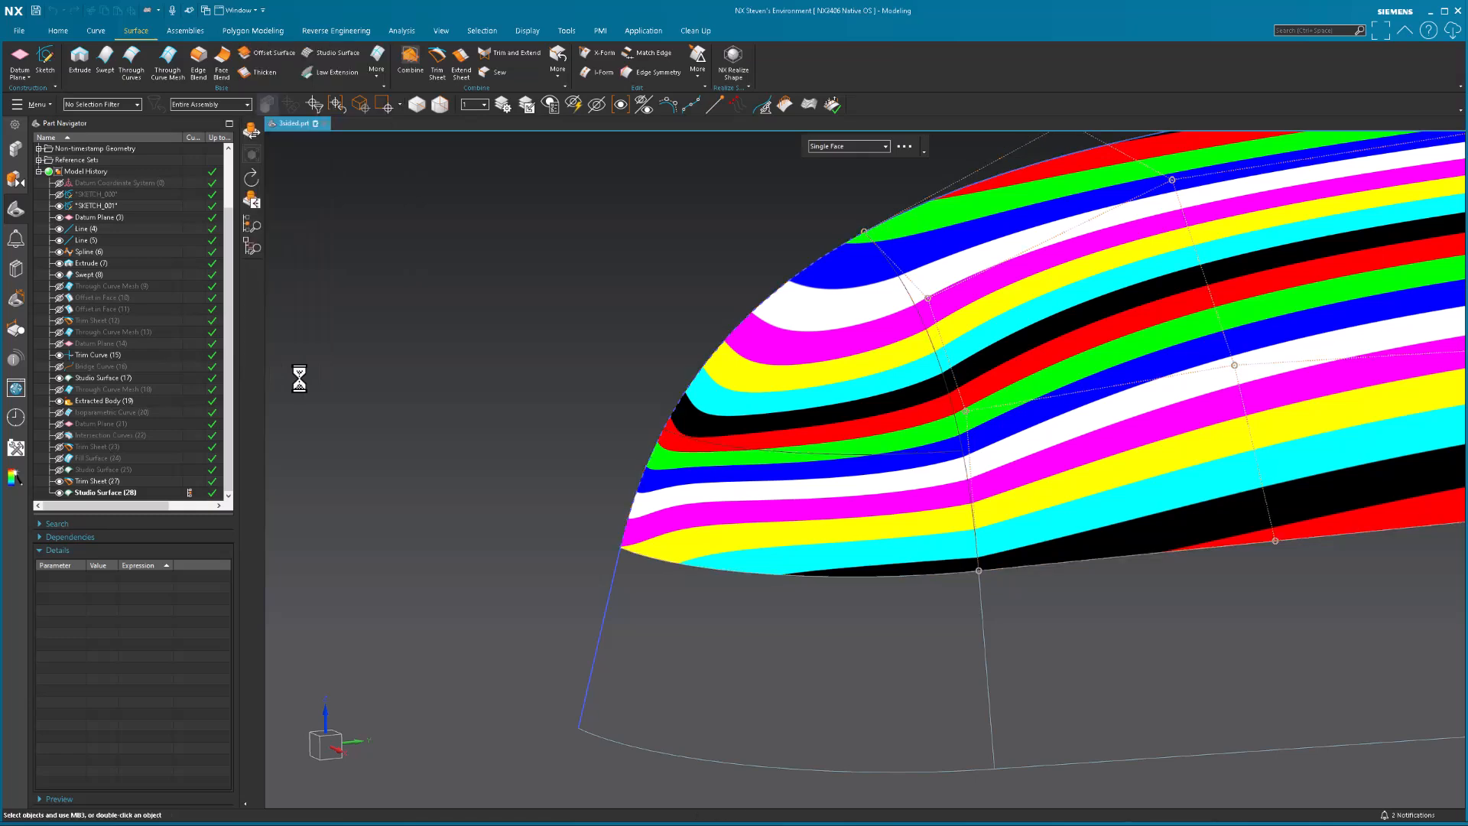
# Step: Edit the gap studio surface and set its last guide, the edge shared with the trimmed nose, to G2 (Curvature) continuity
pyautogui.doubleClick(792, 517)
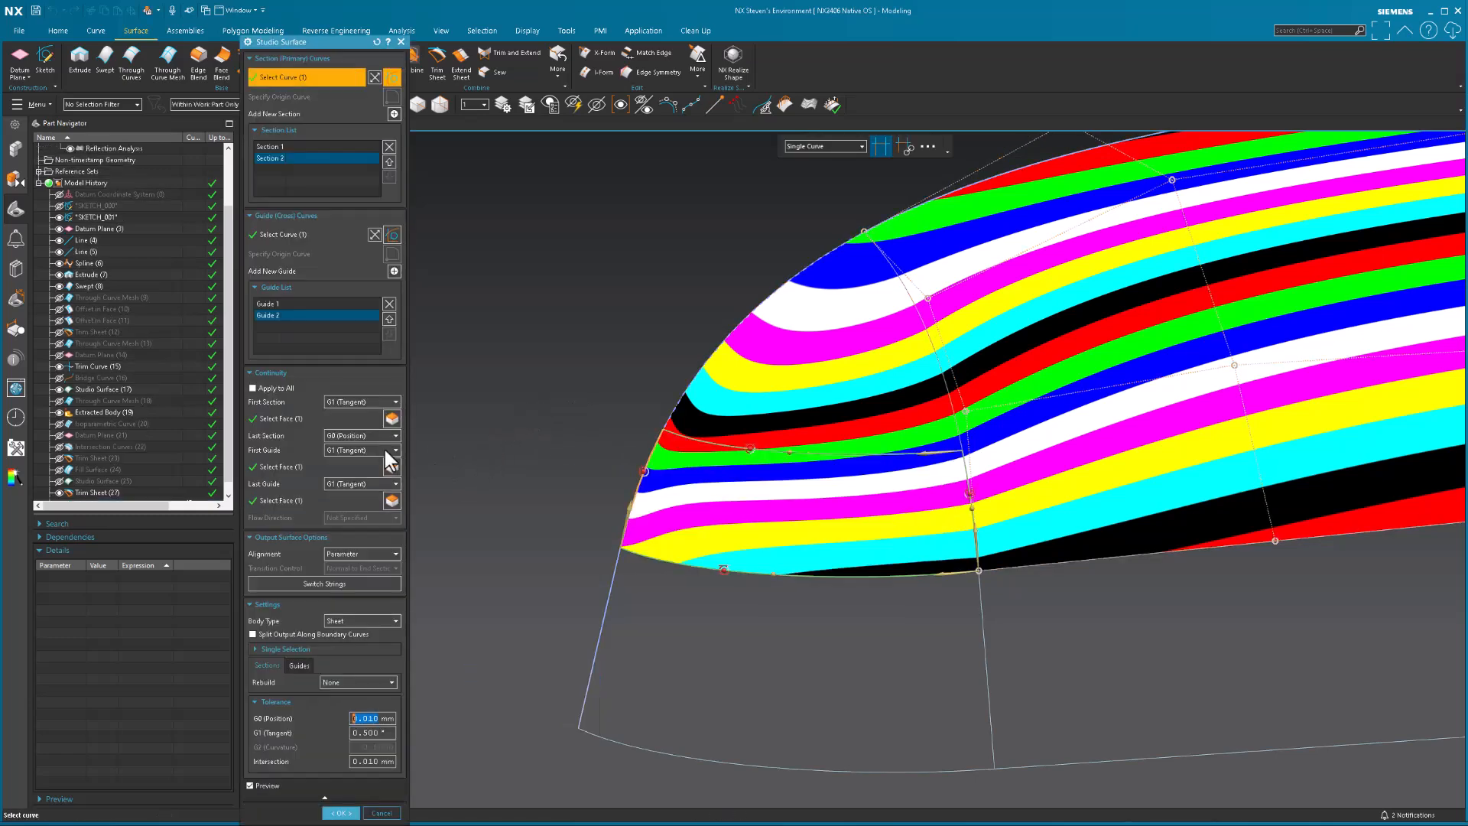
pyautogui.click(277, 304)
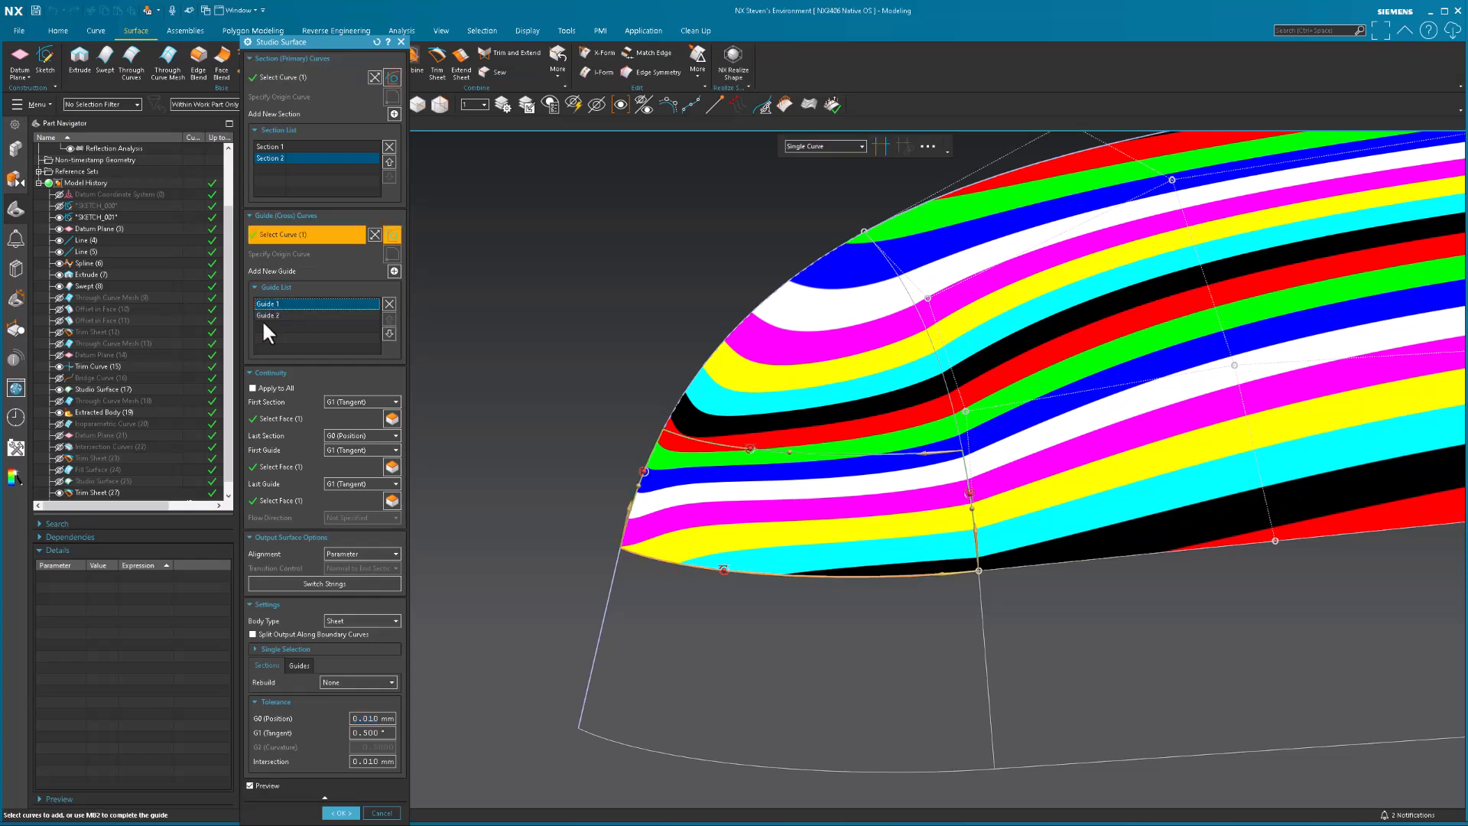
pyautogui.click(272, 315)
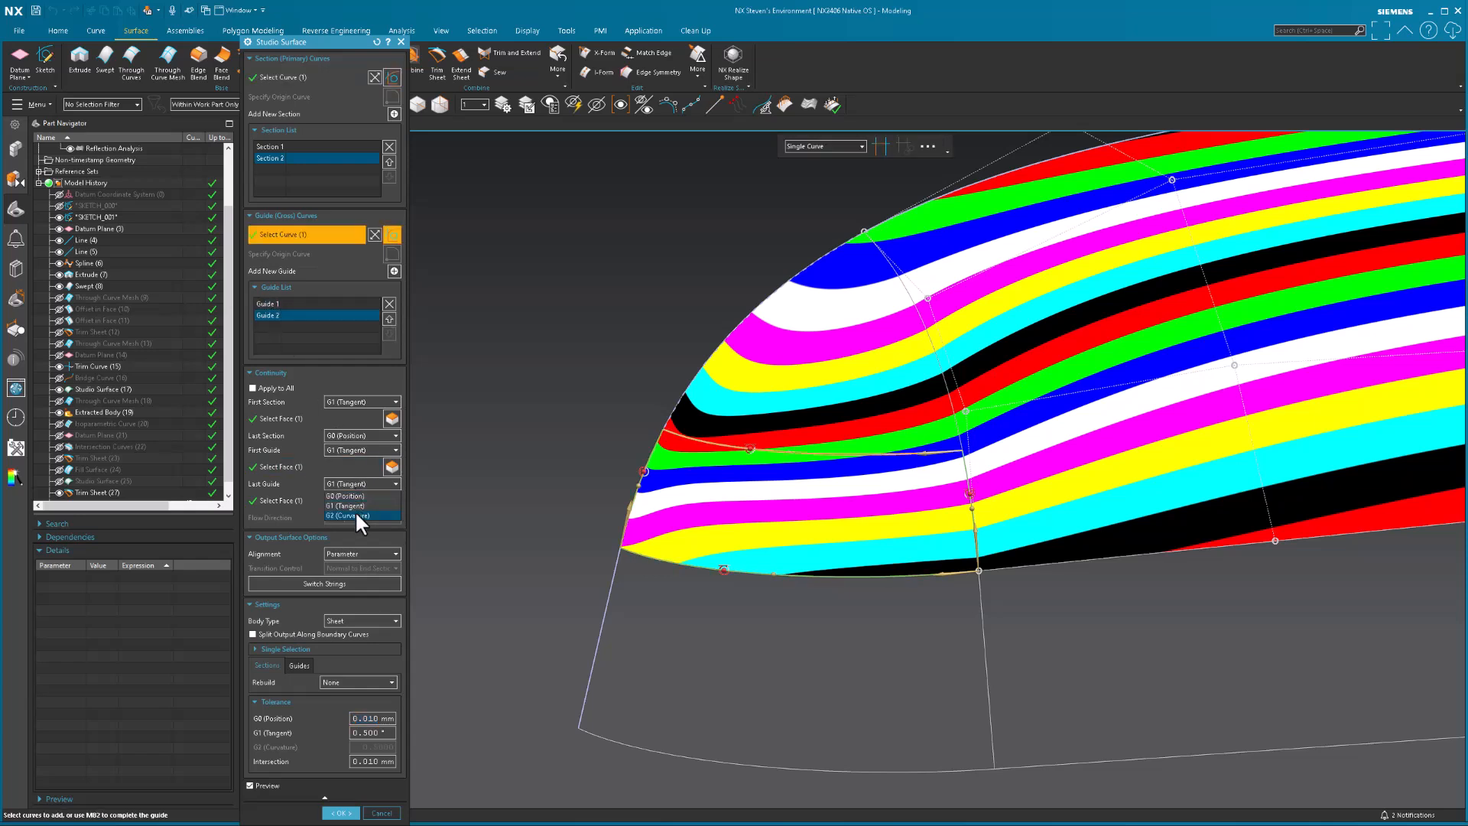
pyautogui.click(355, 515)
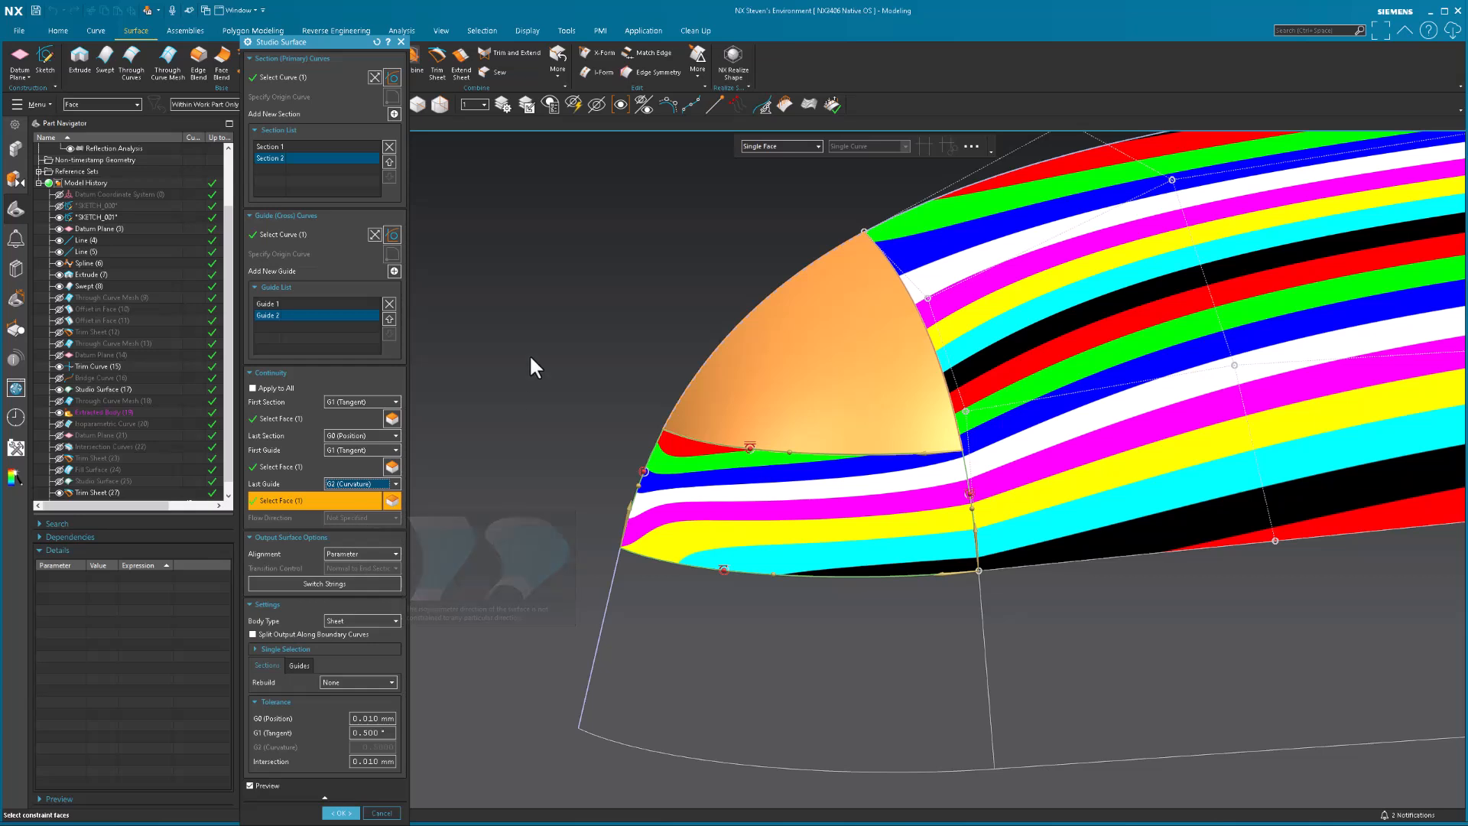
# Step: Try G2 (Curvature) continuity on the first section beside the large surface and restore G1 (Tangent)
pyautogui.click(275, 146)
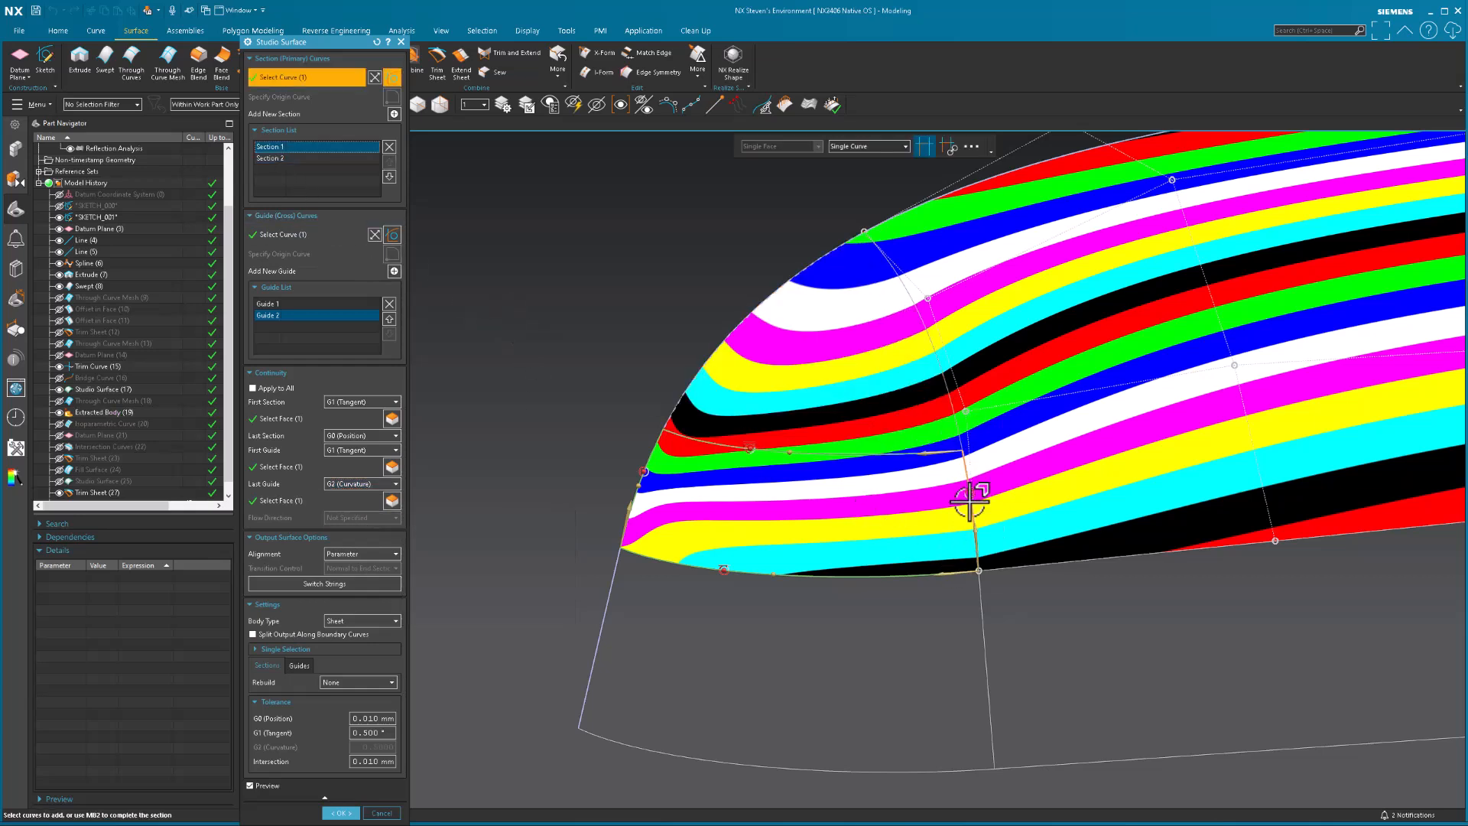
pyautogui.click(344, 434)
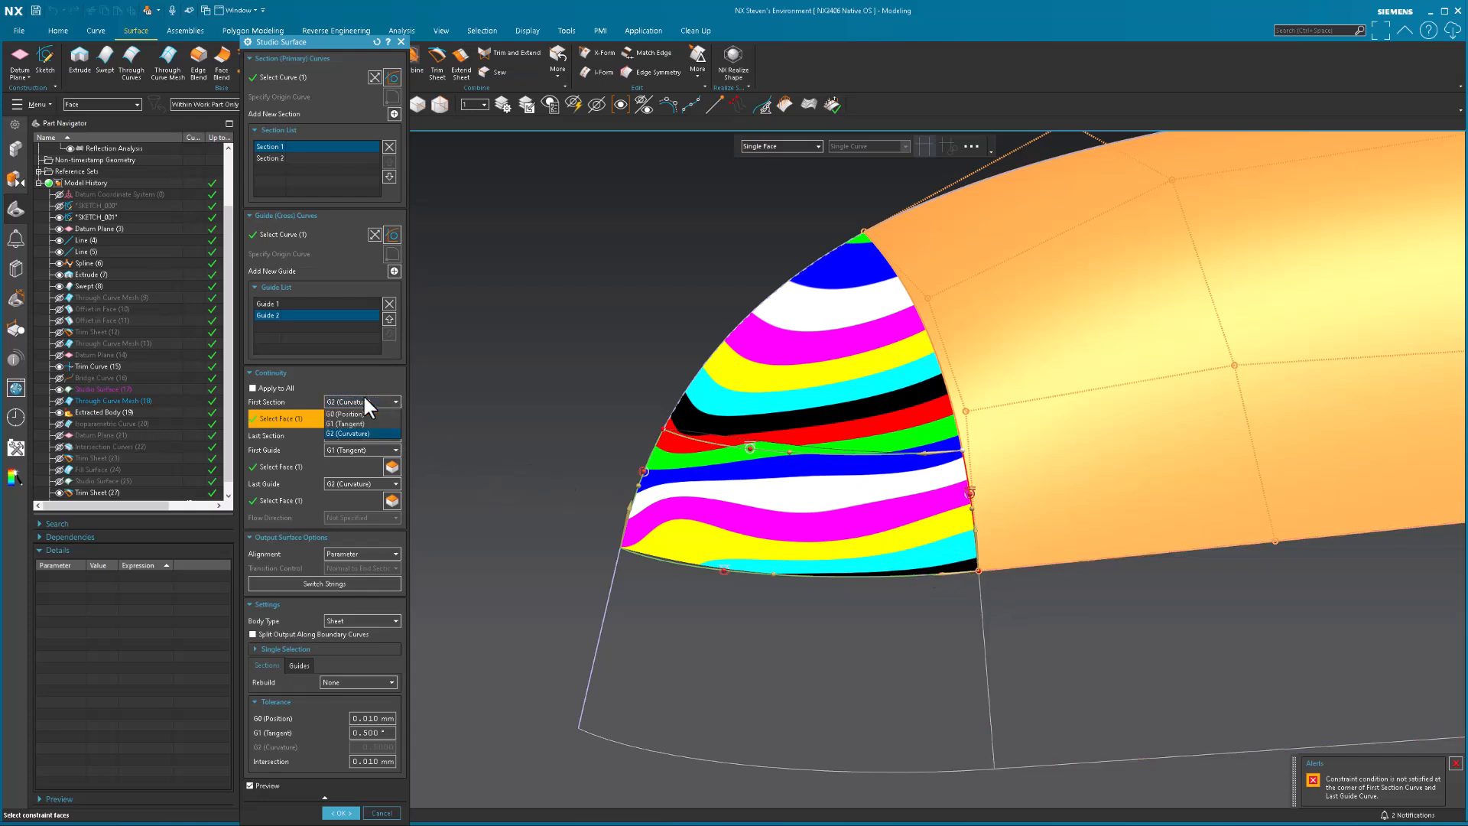
pyautogui.click(344, 423)
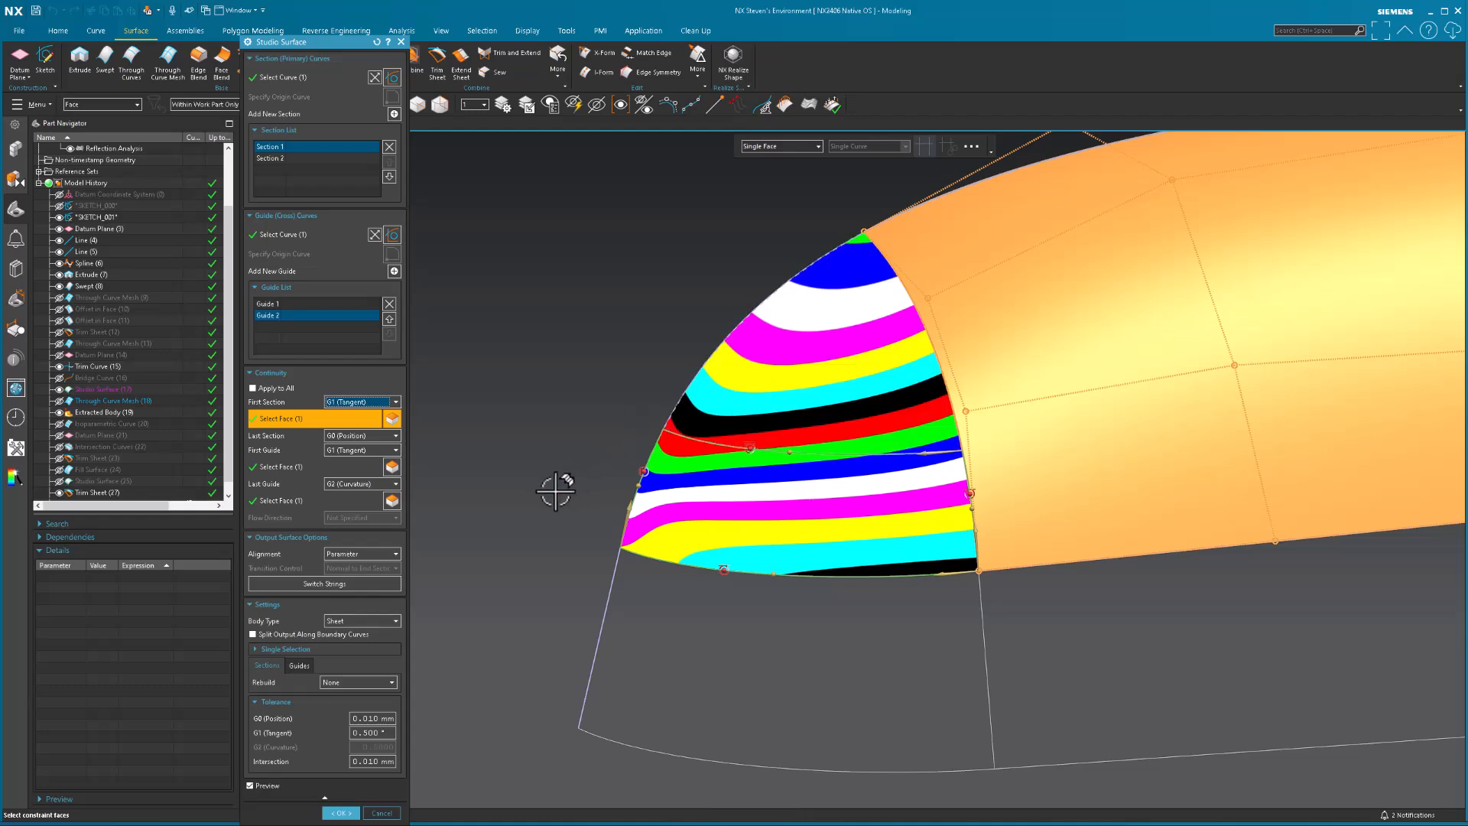
# Step: Set the first guide along the lower edge to G2 (Curvature), accept the surface and examine the reflection lines across its side seam
pyautogui.click(351, 449)
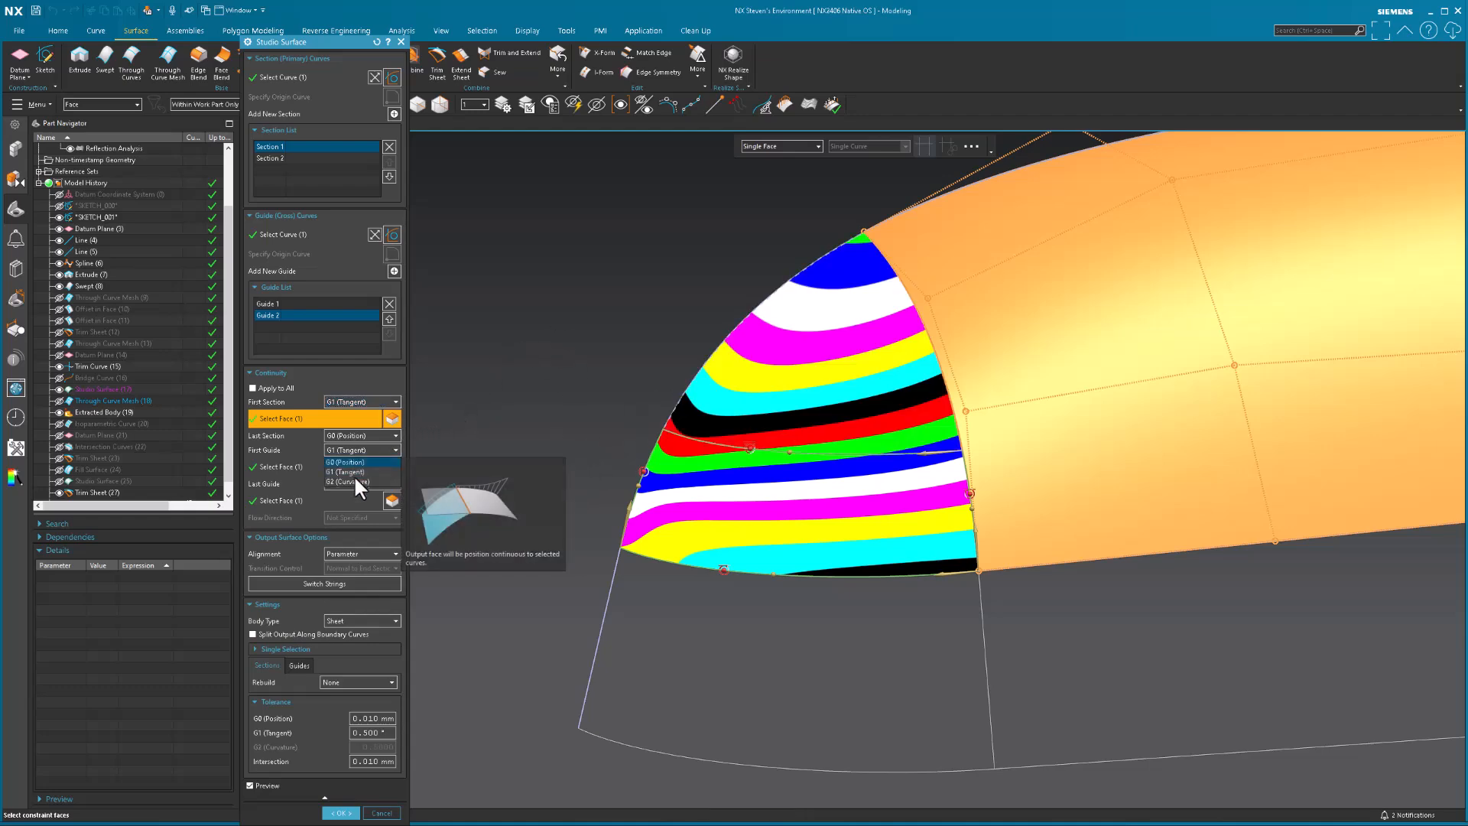
pyautogui.click(353, 481)
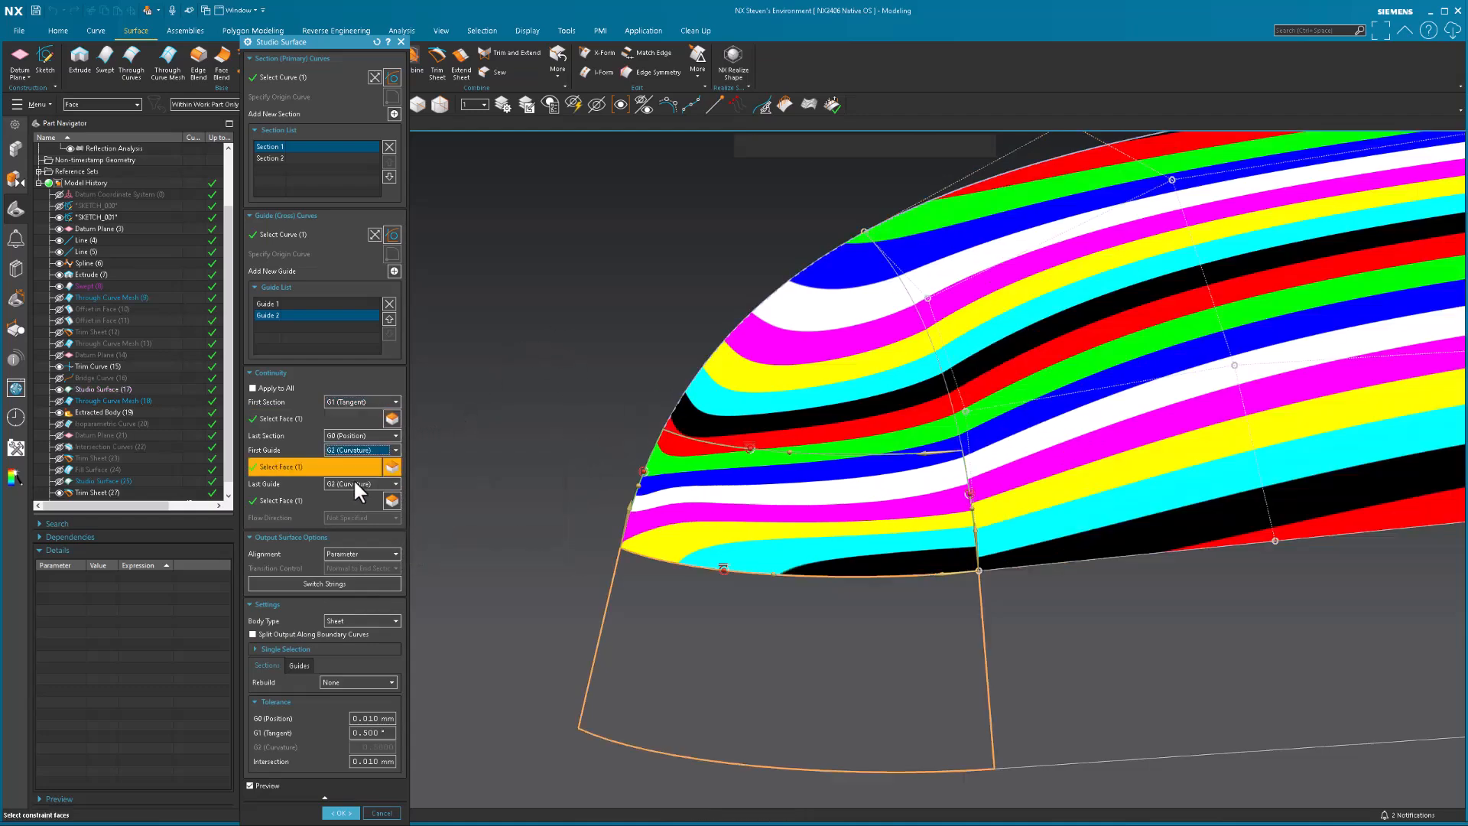
pyautogui.middleClick(672, 328)
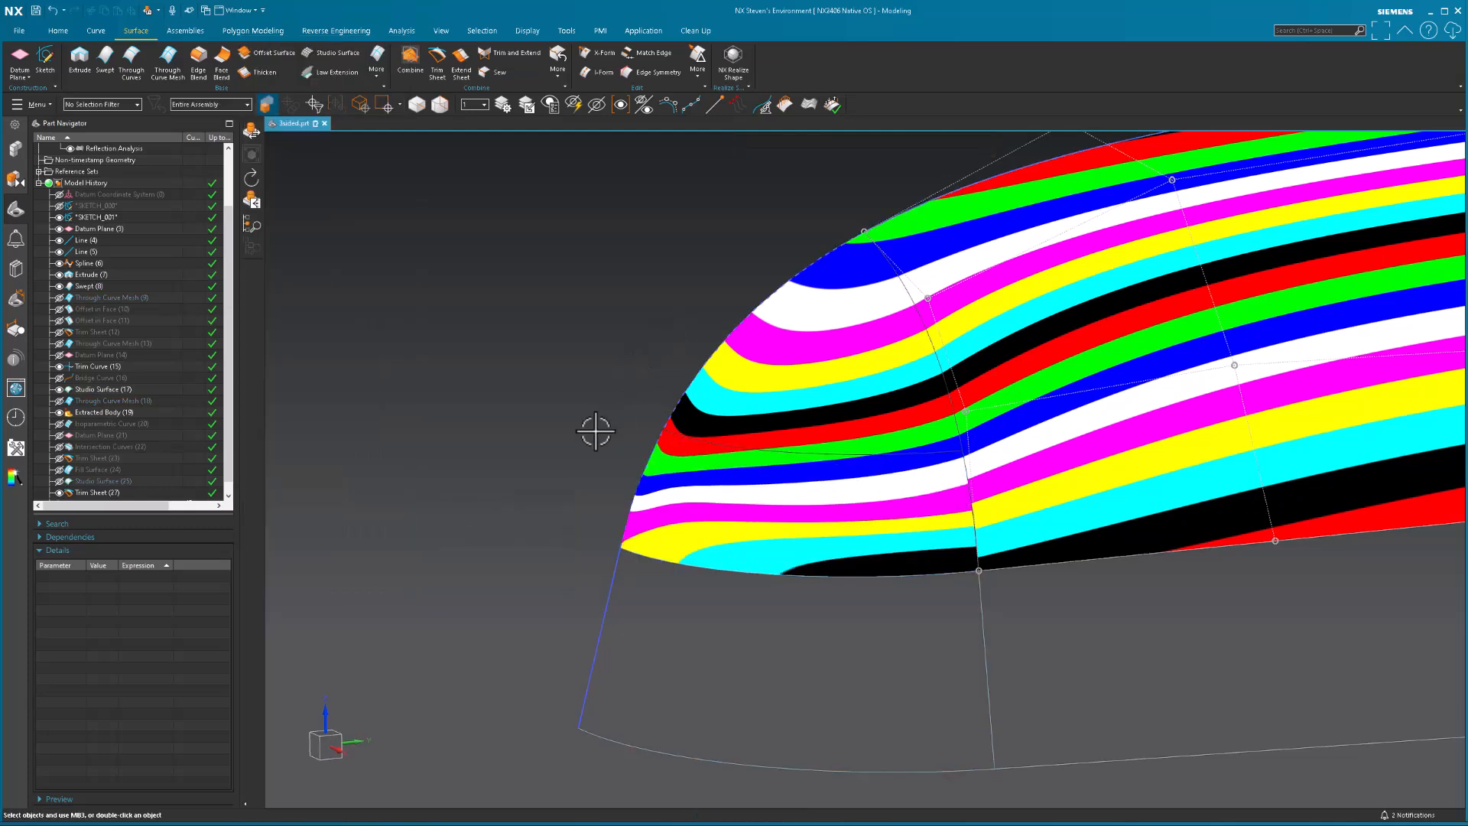
pyautogui.moveTo(590, 426); pyautogui.dragTo(595, 432, button='middle')
pyautogui.scroll(6, 595, 432)
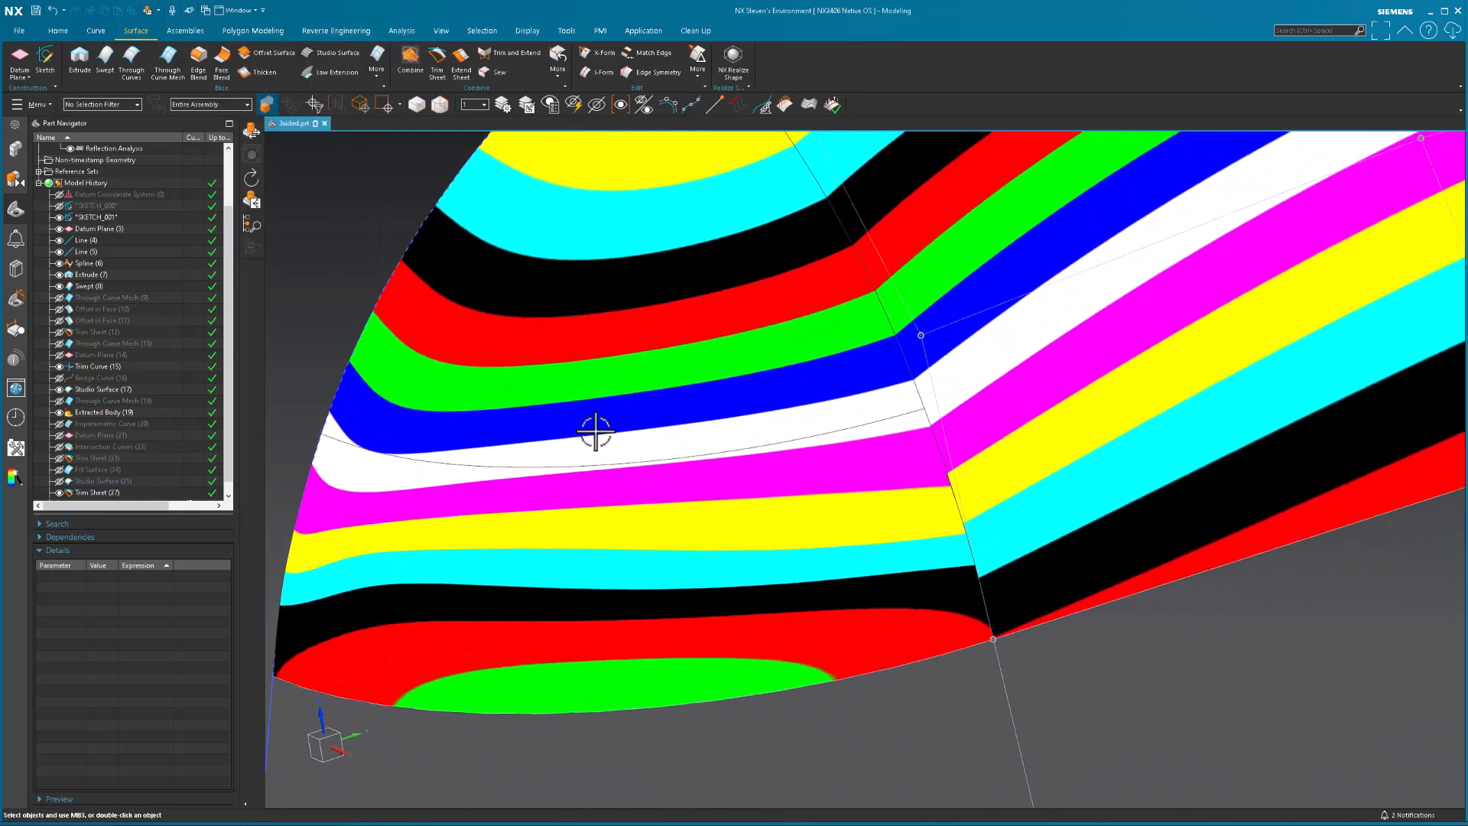
pyautogui.scroll(1, 595, 432)
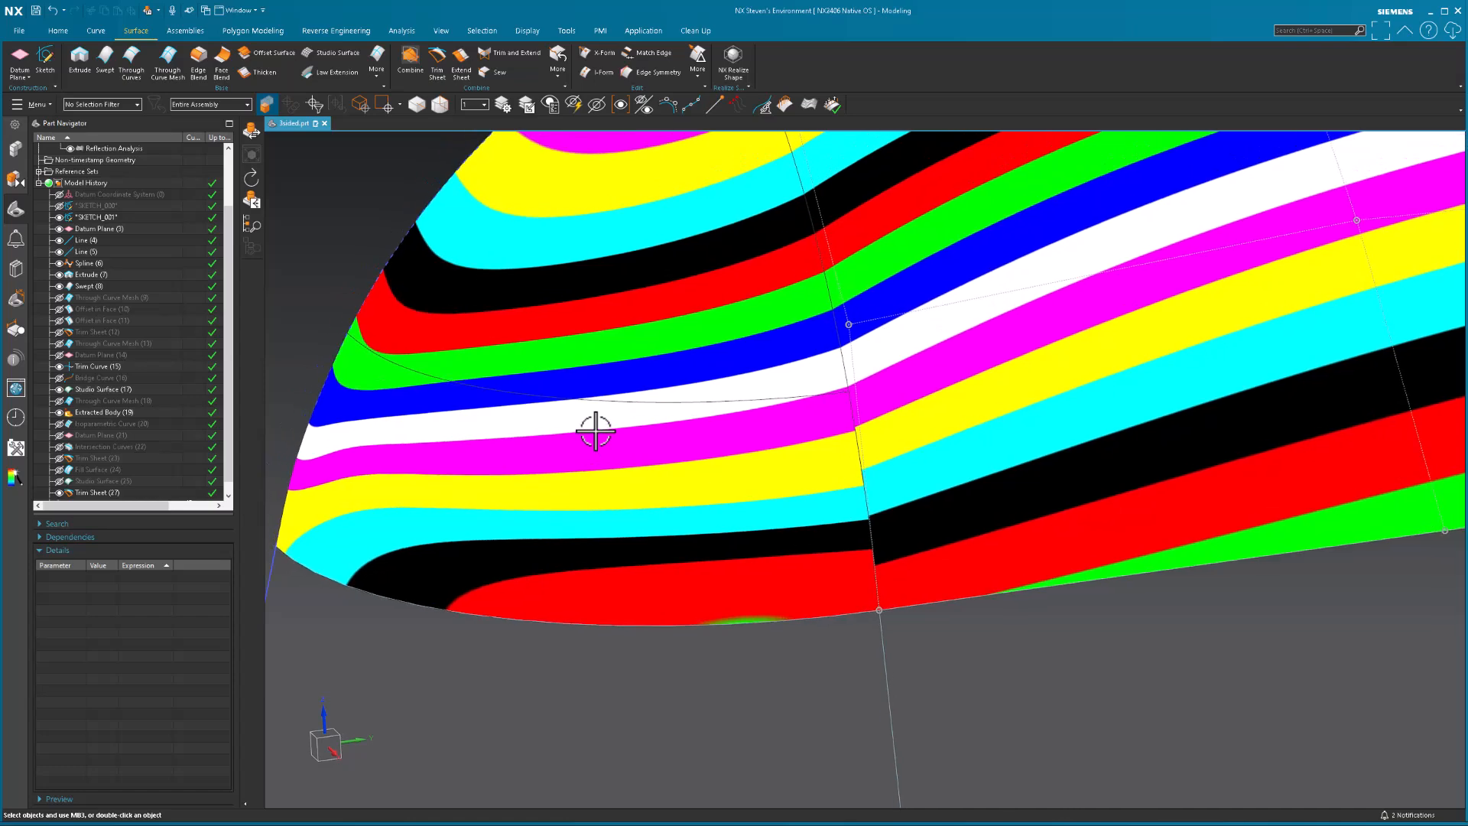
pyautogui.moveTo(839, 548)
pyautogui.mouseDown(button='middle')
pyautogui.moveTo(695, 498)
pyautogui.moveTo(840, 546)
pyautogui.mouseUp(button='middle')
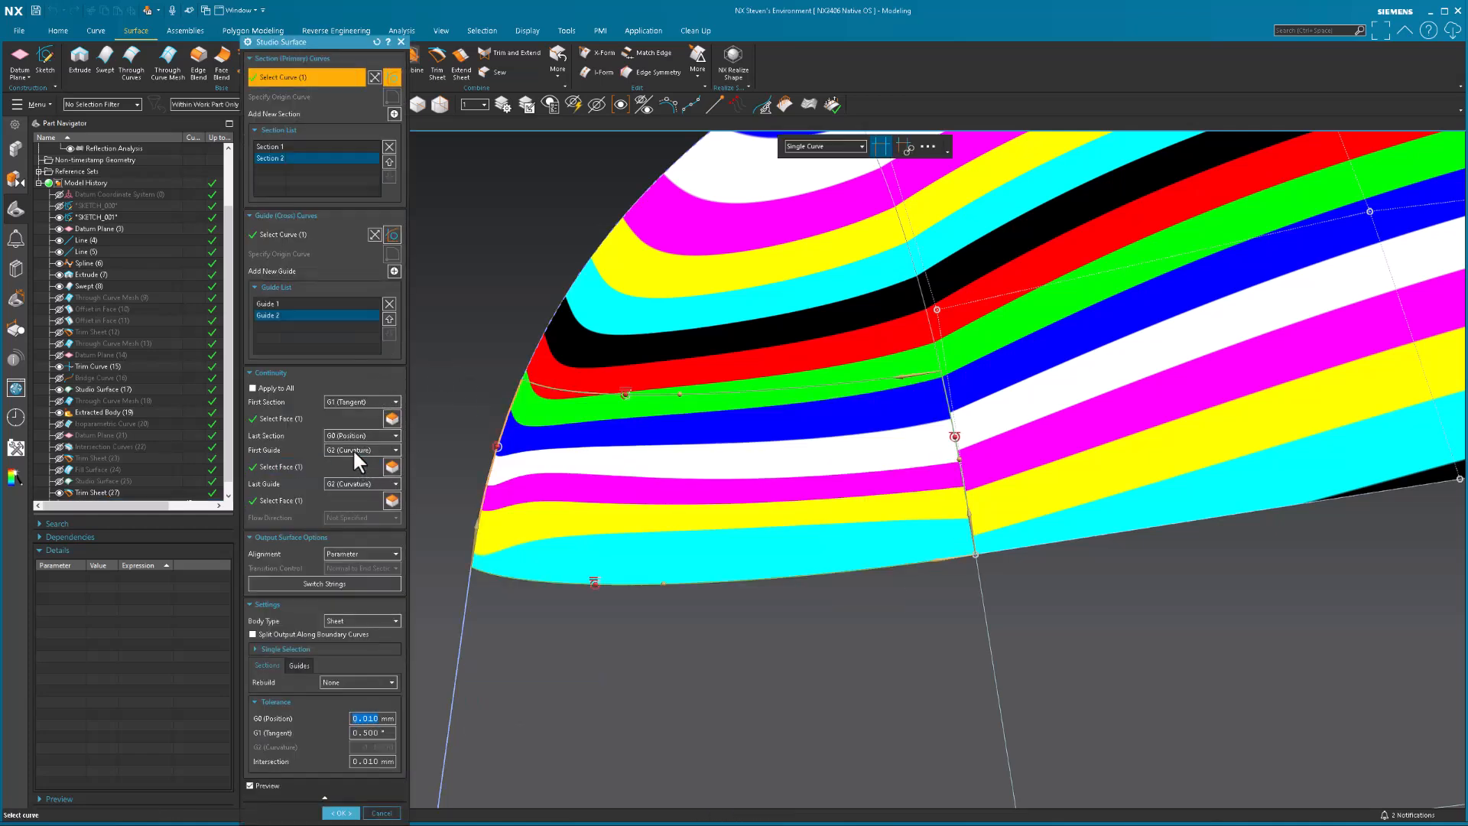
# Step: Set the gap surface's first guide to G1 (Tangent) continuity, accept the edit and inspect the reflection lines around the nose corner
pyautogui.click(352, 450)
pyautogui.click(354, 472)
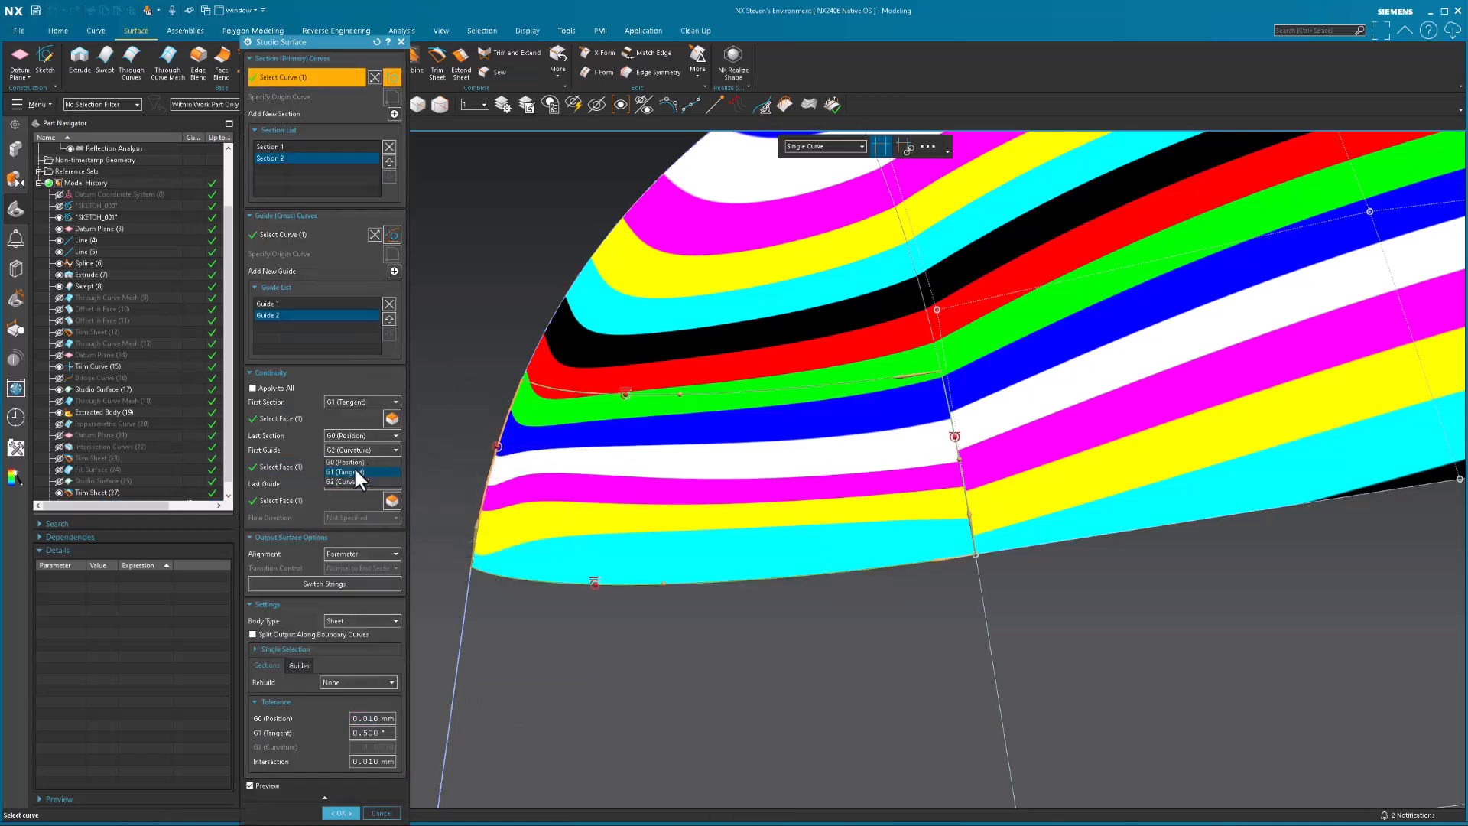
pyautogui.middleClick(488, 220)
pyautogui.moveTo(488, 223)
pyautogui.mouseDown(button='middle')
pyautogui.moveTo(589, 385)
pyautogui.moveTo(956, 561)
pyautogui.moveTo(908, 551)
pyautogui.mouseUp(button='middle')
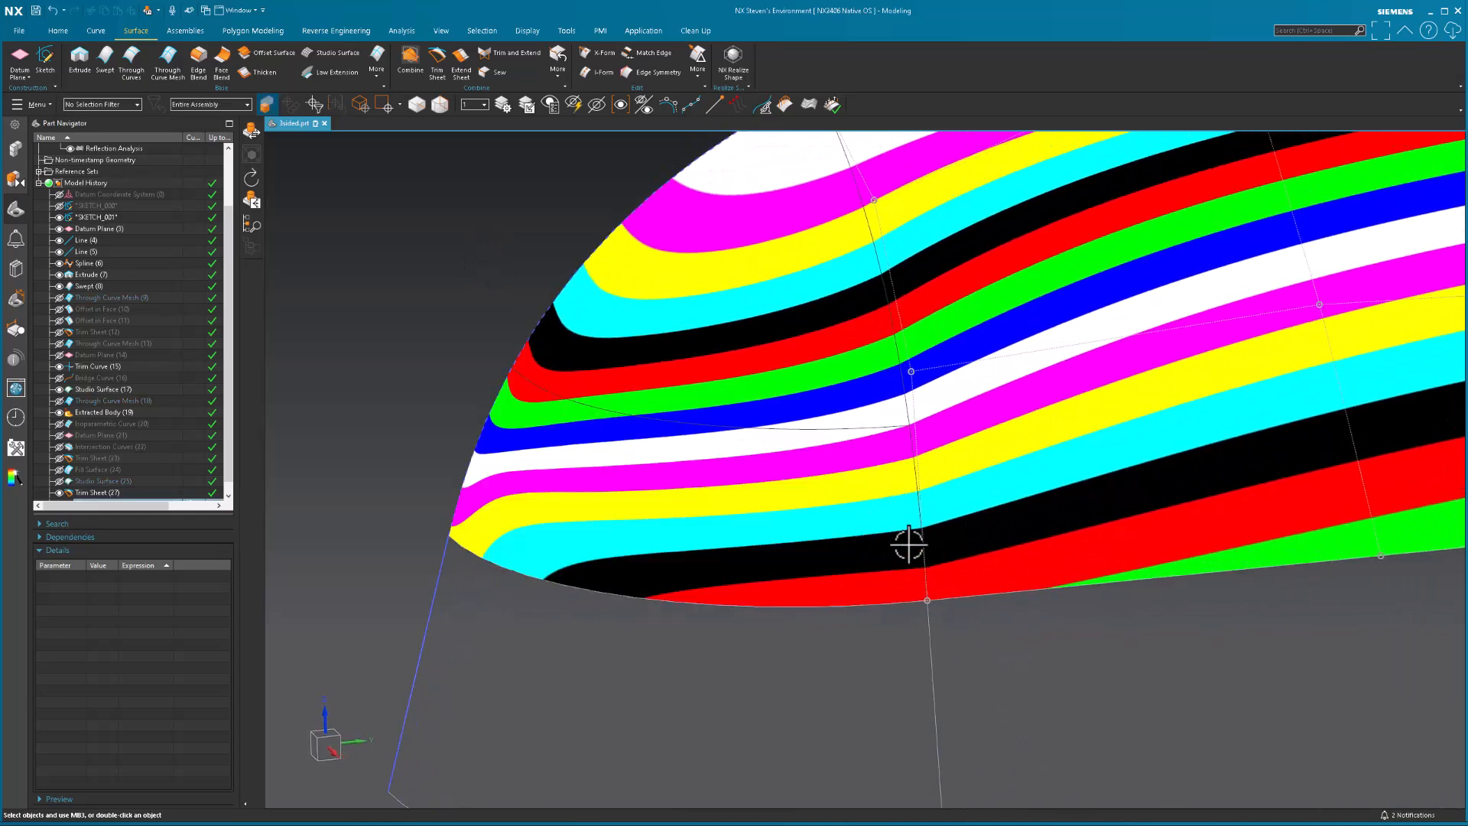
pyautogui.moveTo(940, 390); pyautogui.dragTo(937, 400, button='middle')
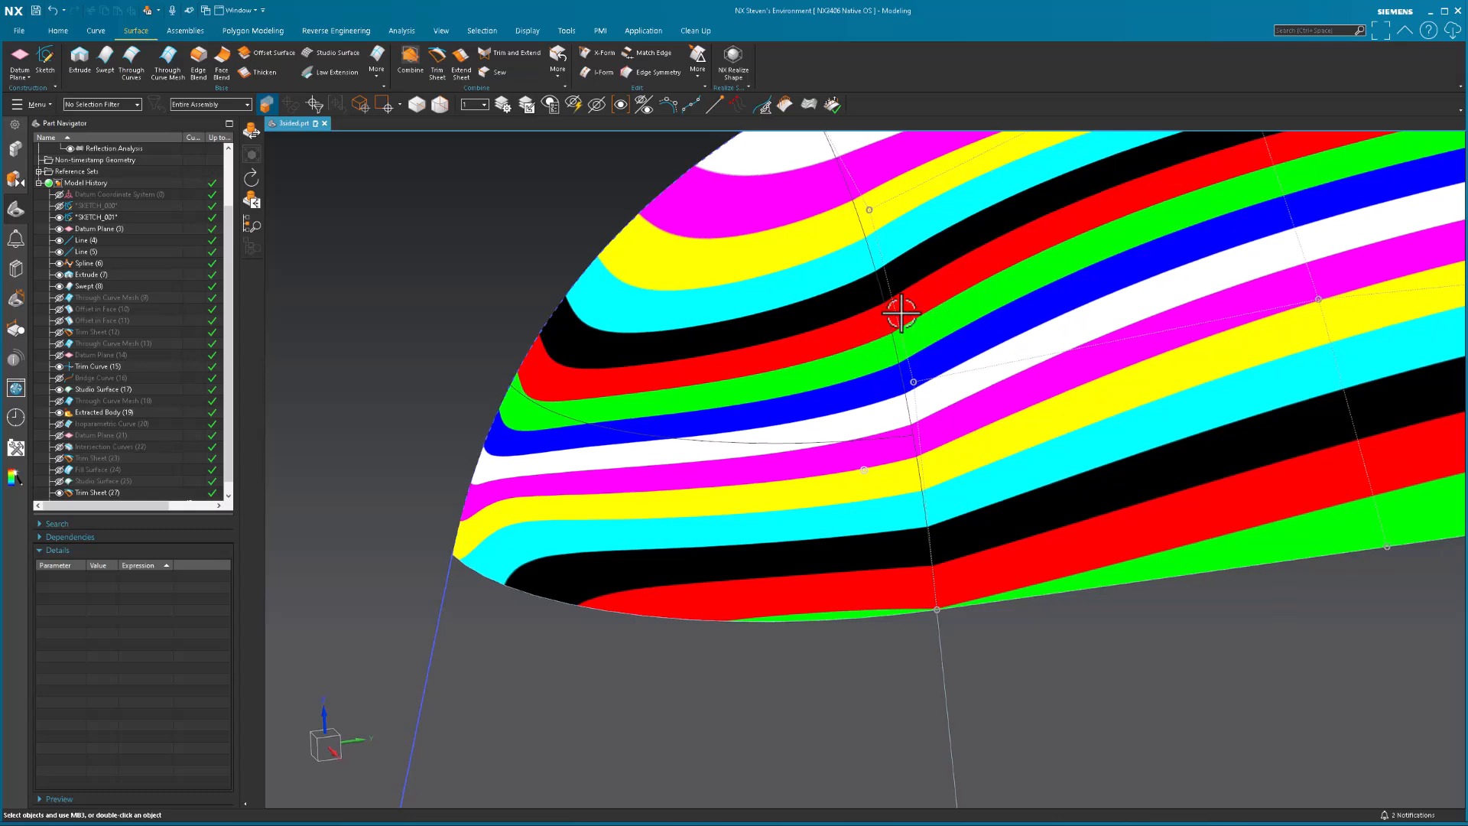
pyautogui.moveTo(902, 311); pyautogui.dragTo(891, 363, button='middle')
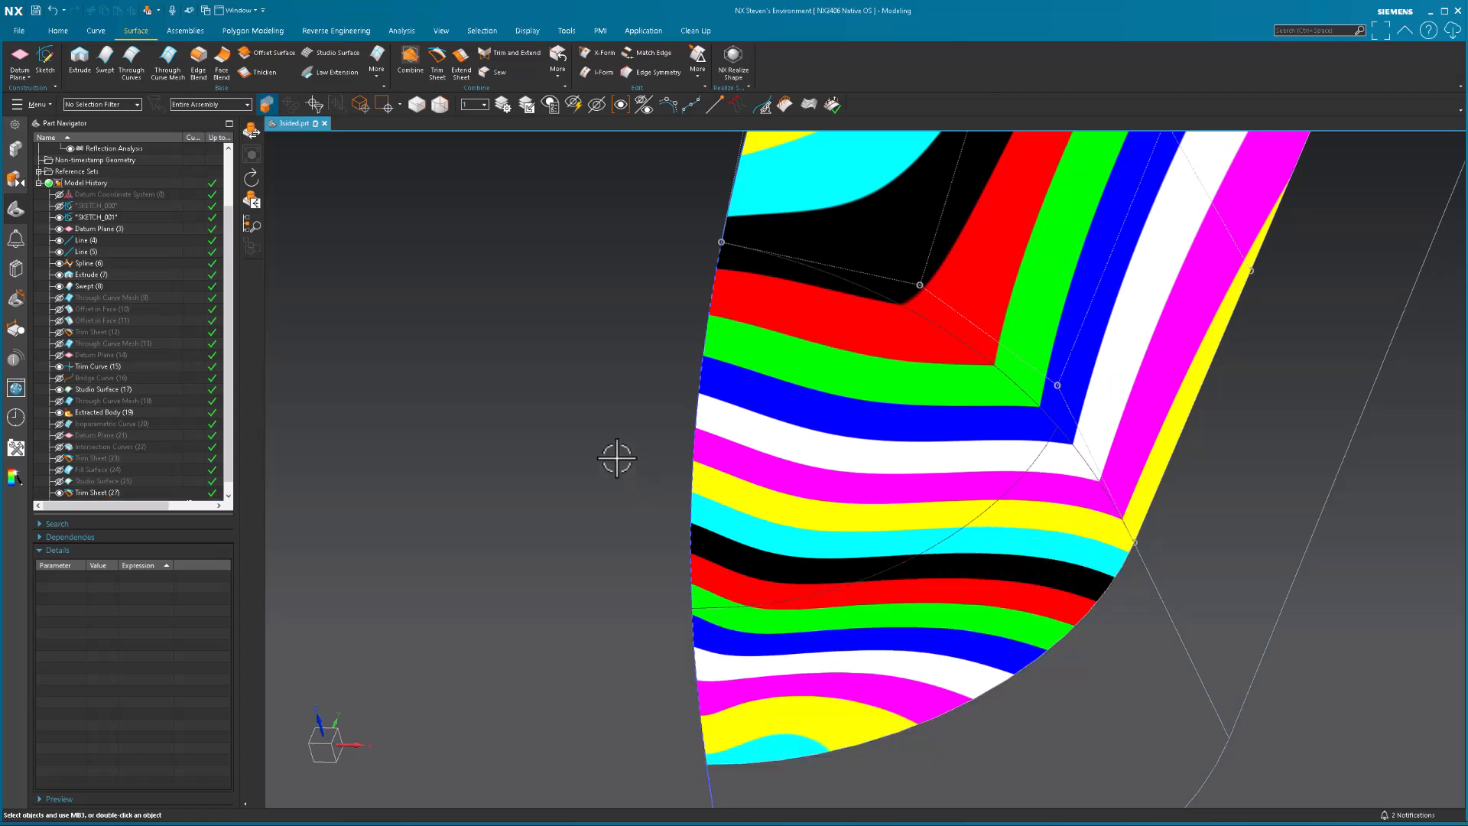
pyautogui.moveTo(570, 427); pyautogui.dragTo(555, 415, button='middle')
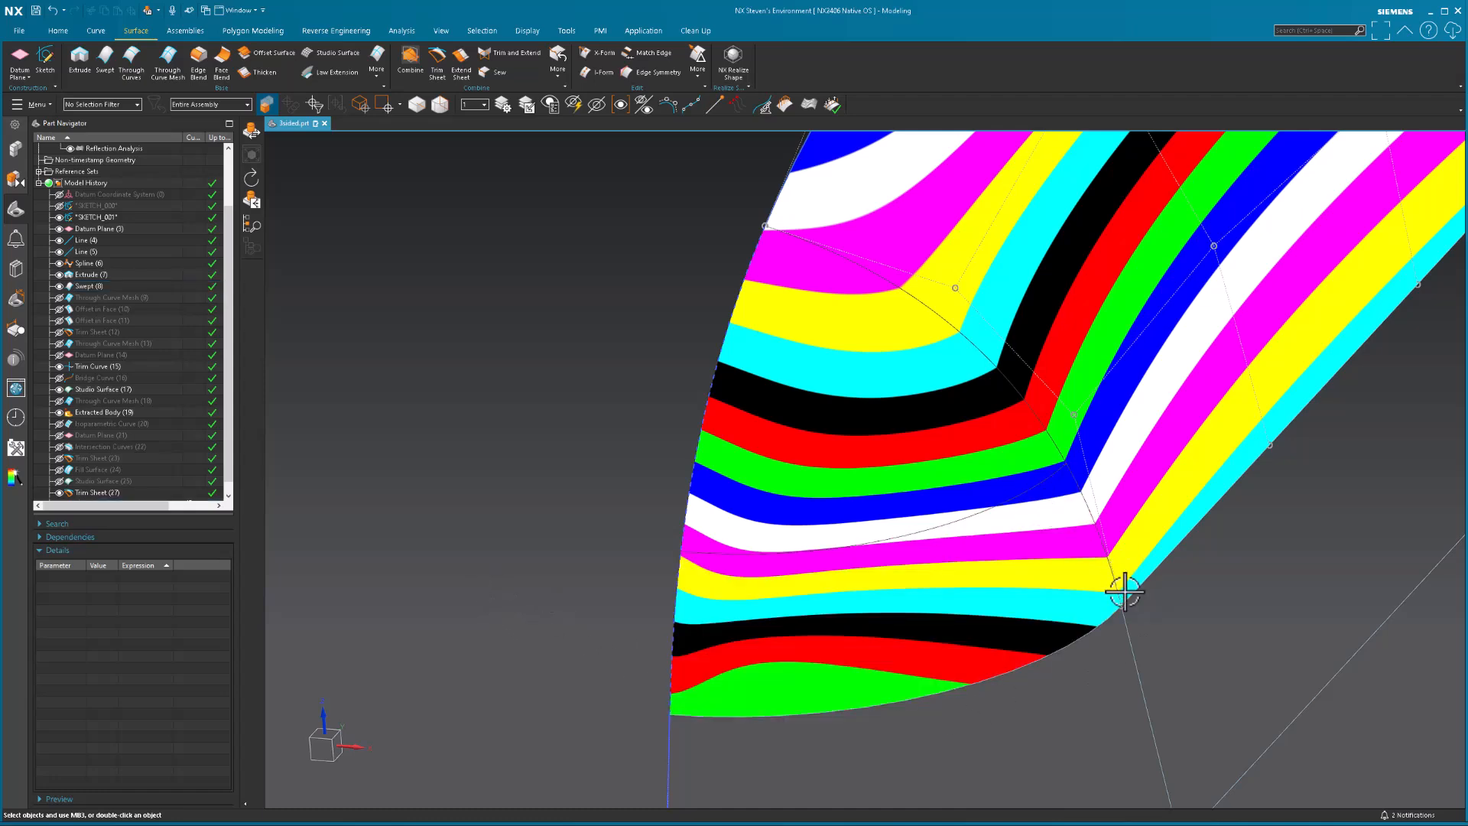
# Step: Inspect the reflection lines around the nose, restore plain shading and hide the gap studio surface and the trimmed nose
pyautogui.moveTo(564, 500); pyautogui.dragTo(544, 374, button='middle')
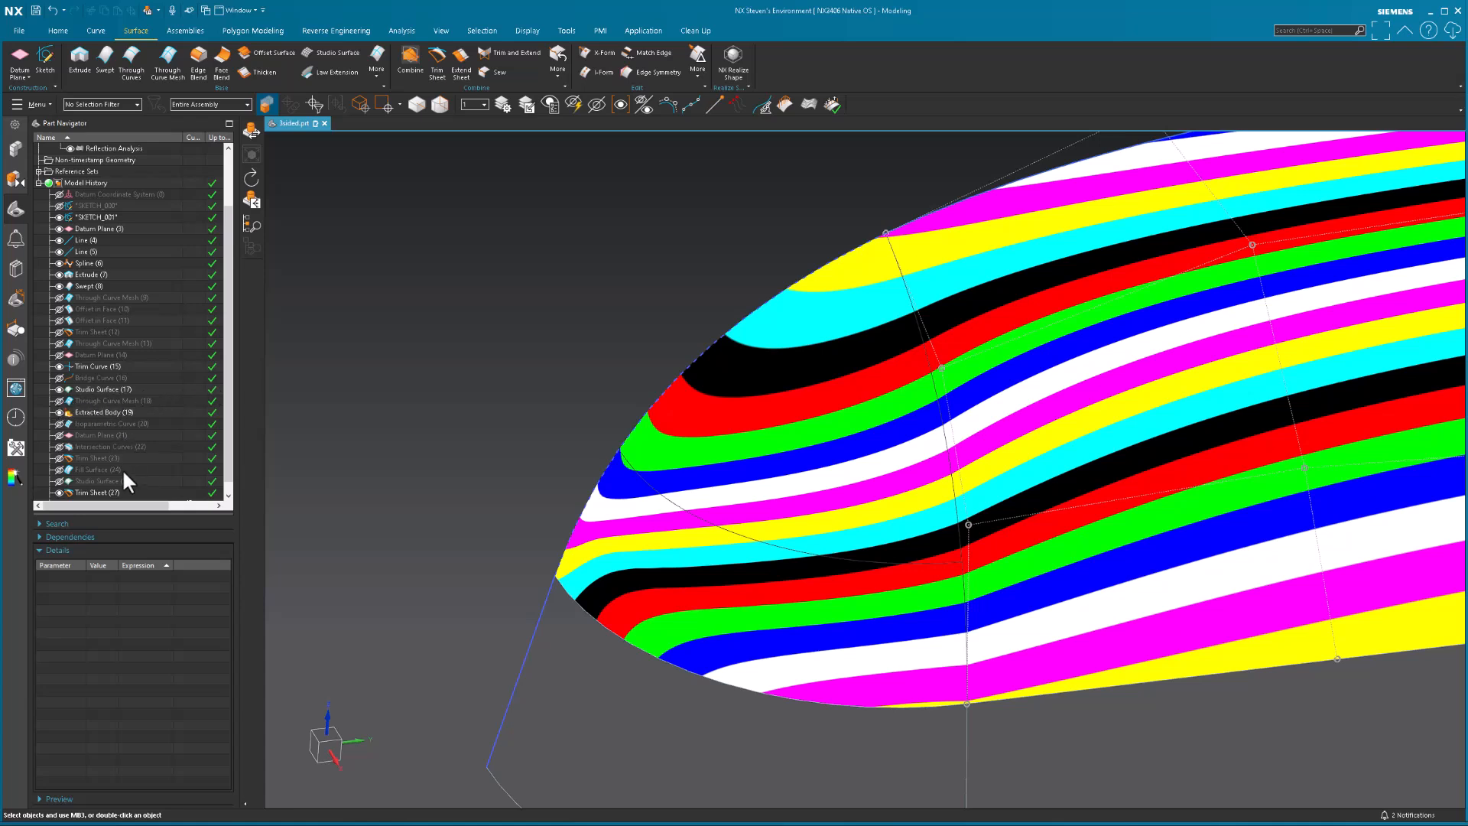
pyautogui.moveTo(508, 386); pyautogui.dragTo(497, 311, button='right')
pyautogui.moveTo(662, 553); pyautogui.dragTo(751, 583, button='right')
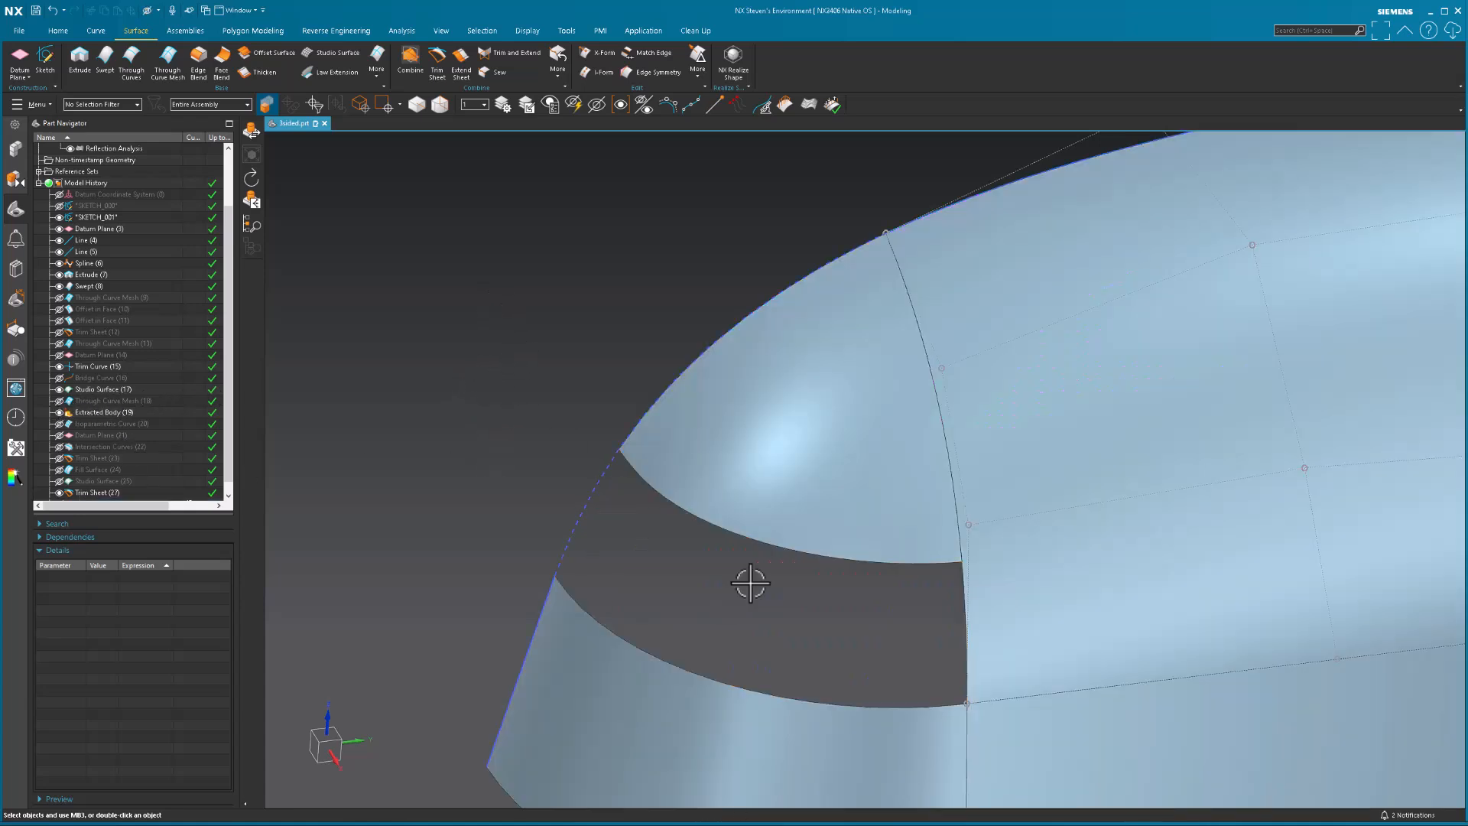
pyautogui.moveTo(785, 478); pyautogui.dragTo(796, 584, button='right')
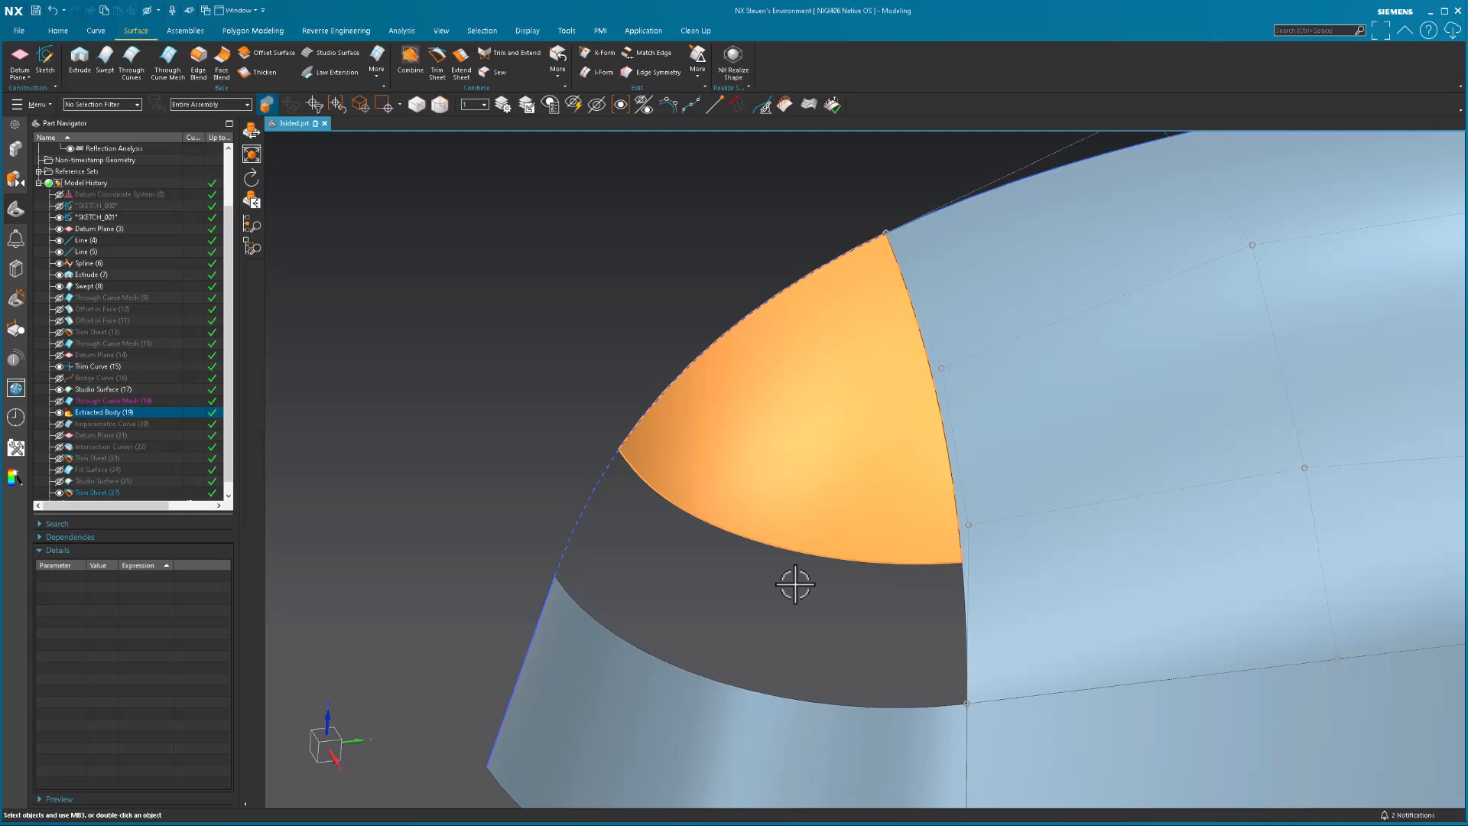
# Step: Show the nose's Through Curve Mesh and extract a copy of its body at that point in the history
pyautogui.click(59, 402)
pyautogui.click(105, 401)
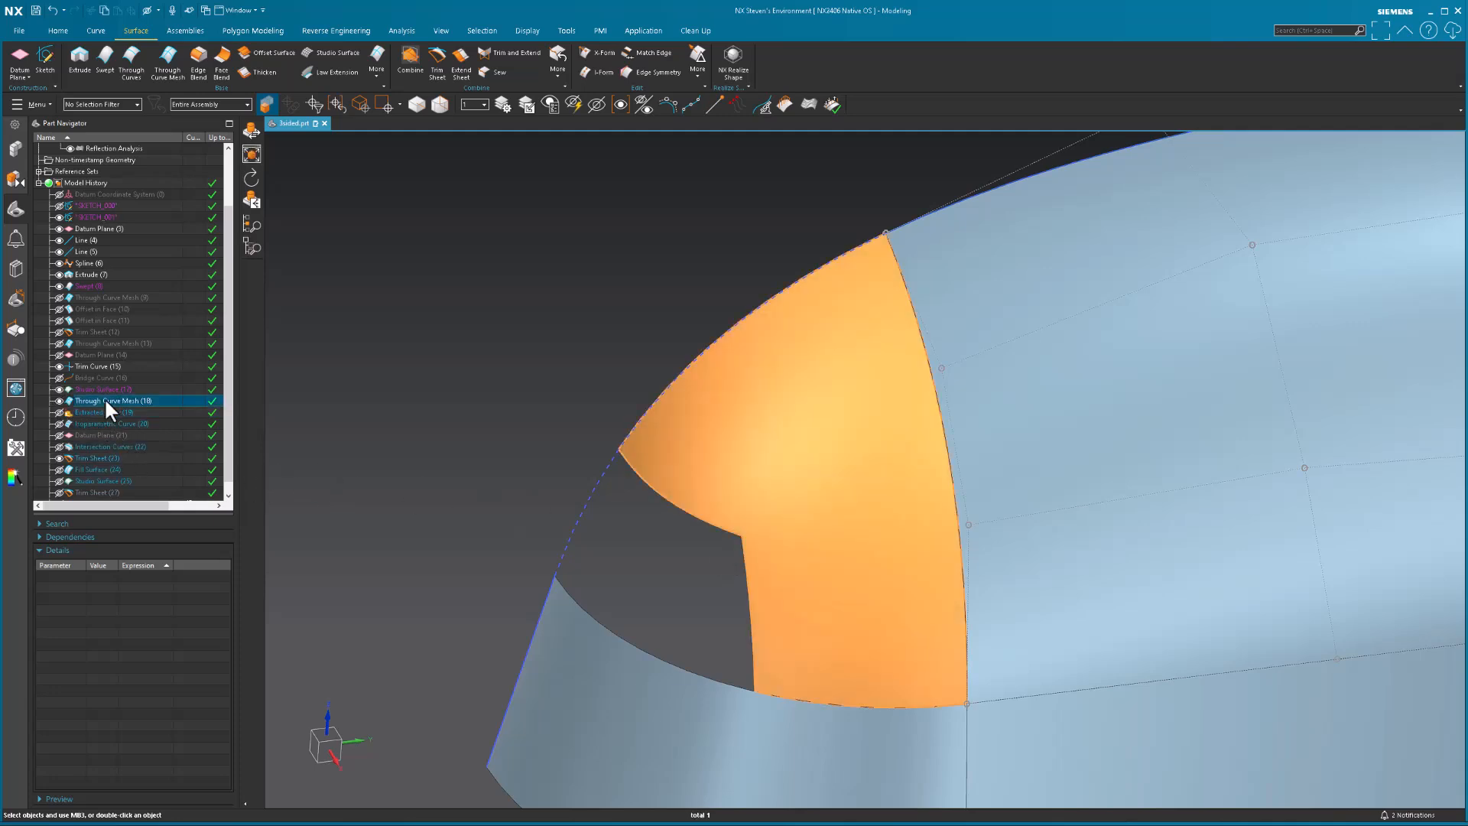
pyautogui.rightClick(105, 404)
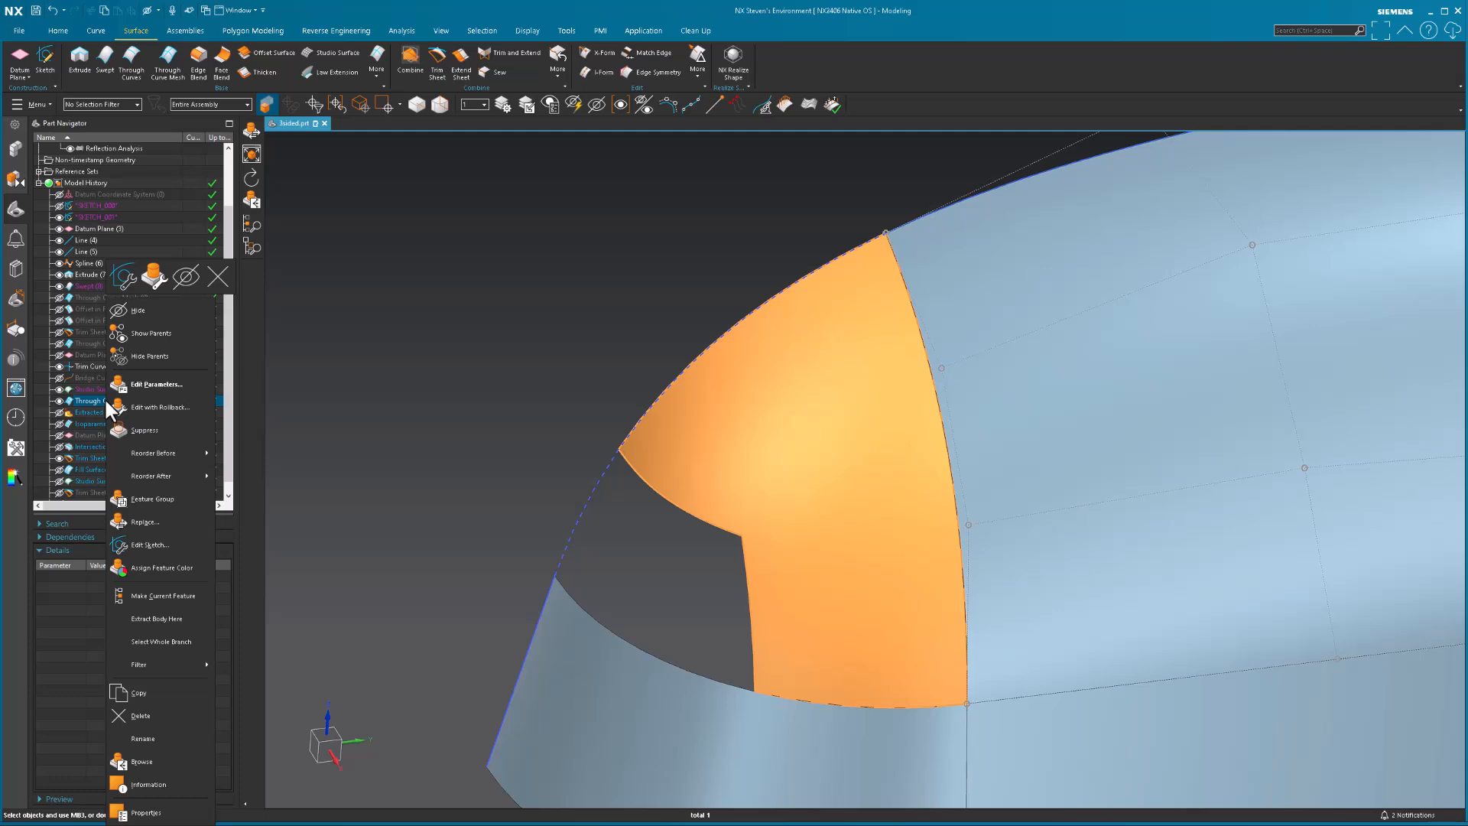
pyautogui.click(168, 618)
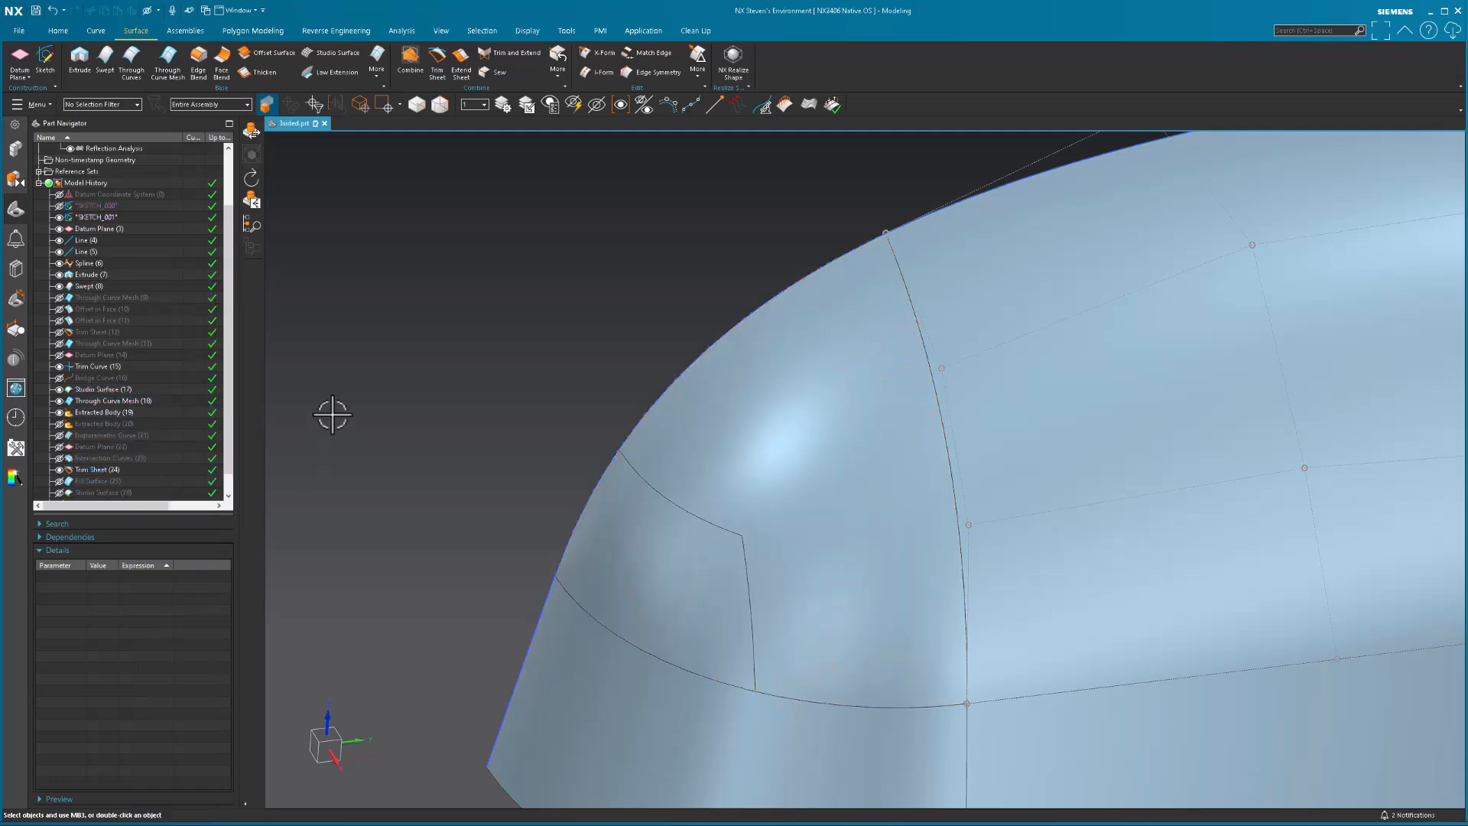
# Step: Compare the line-image reflections, 32 horizontal lines, on the extracted nose body and on the gap studio surface
pyautogui.click(115, 412)
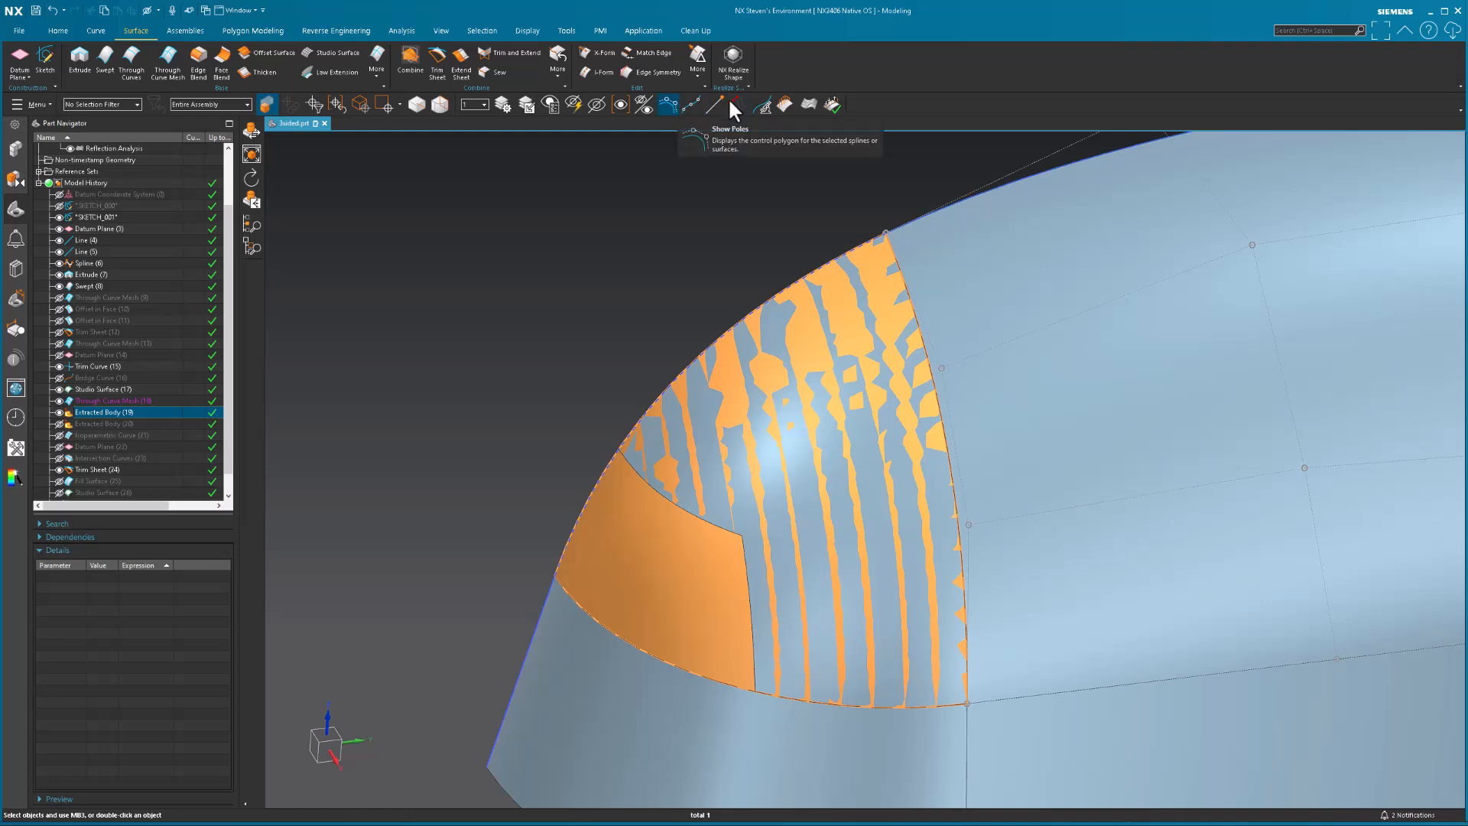
pyautogui.click(811, 101)
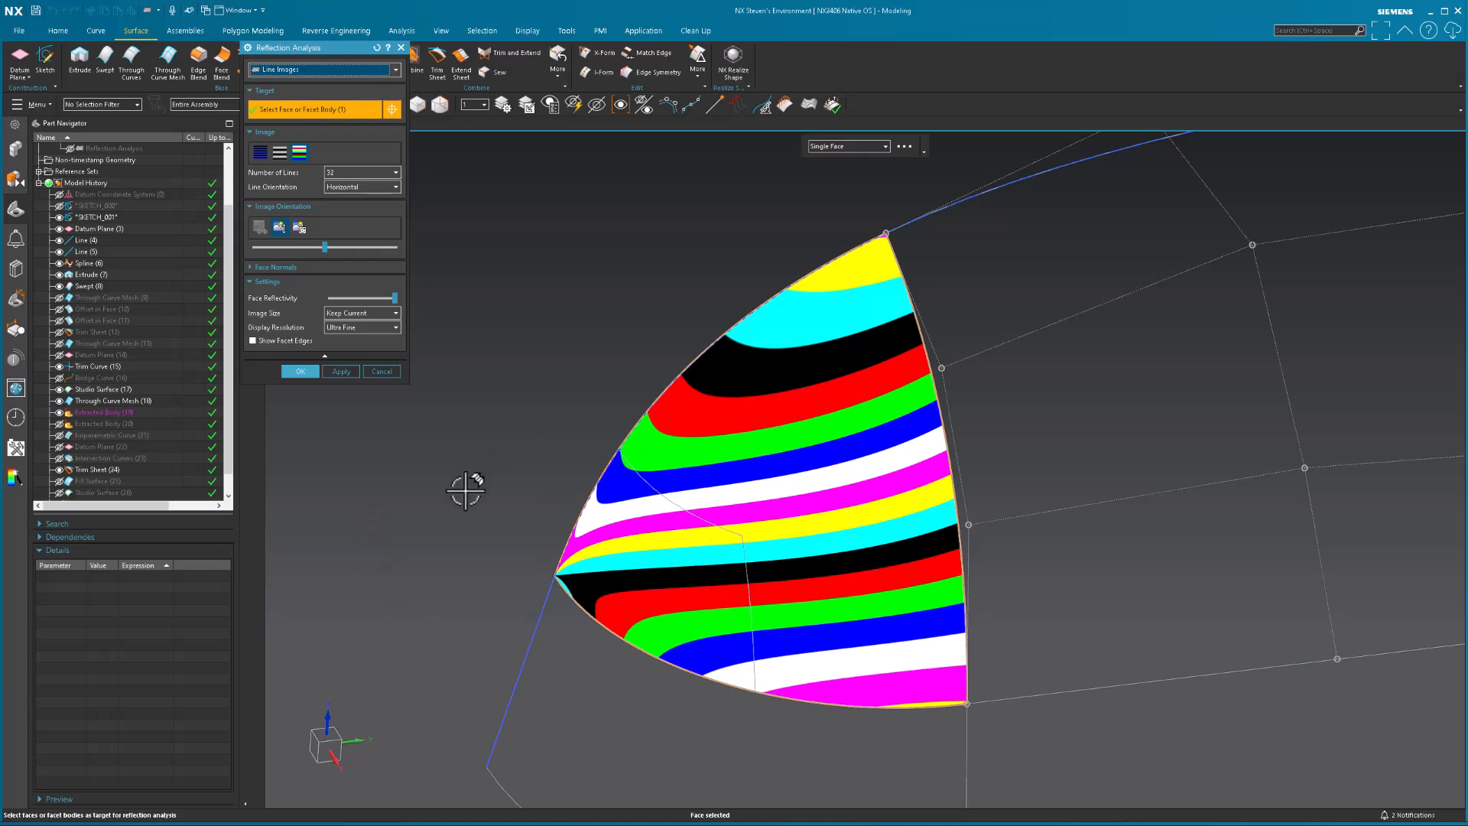
pyautogui.scroll(-1, 186, 424)
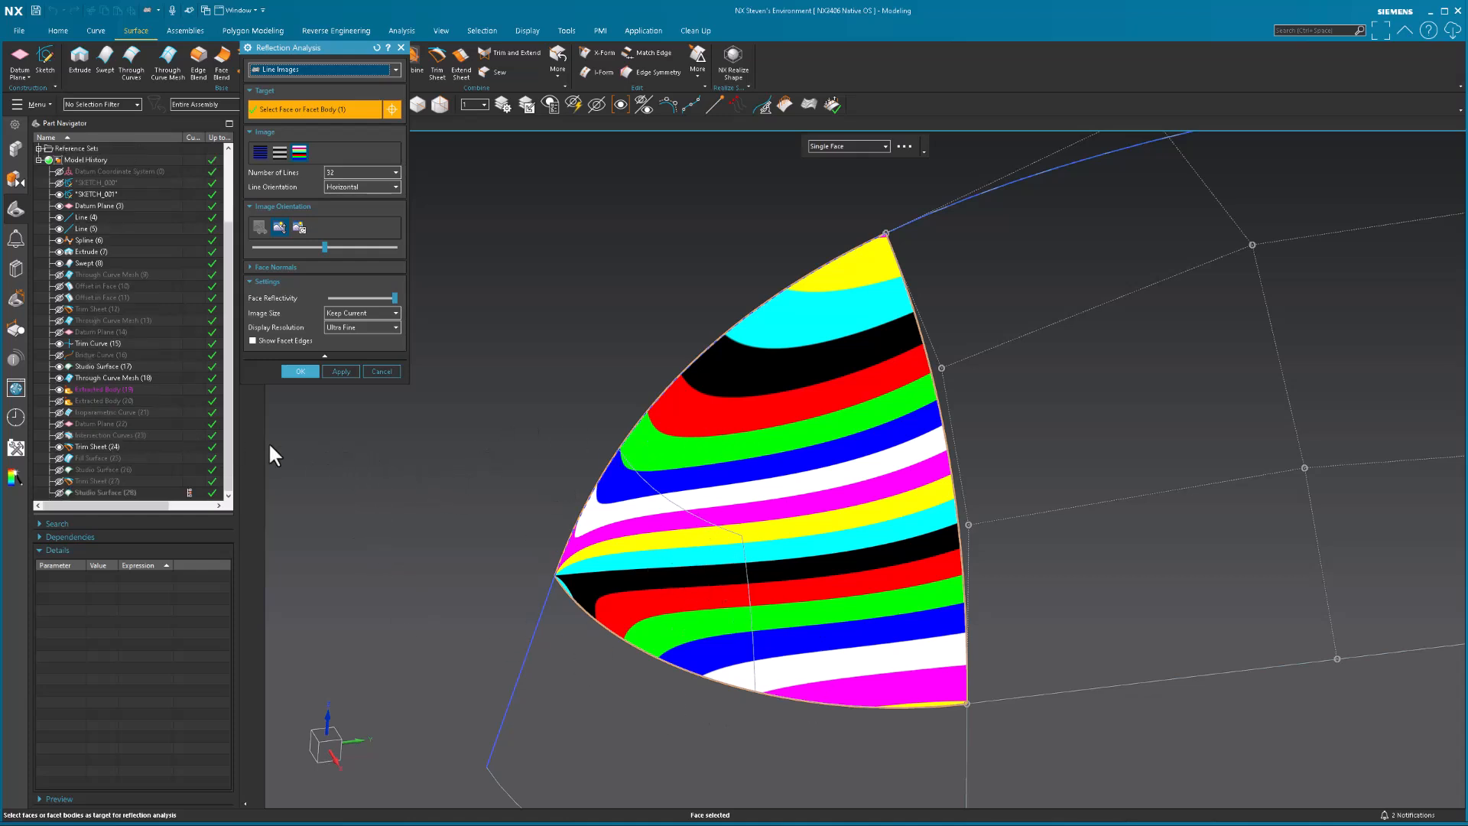
pyautogui.press('Escape')
pyautogui.click(124, 492)
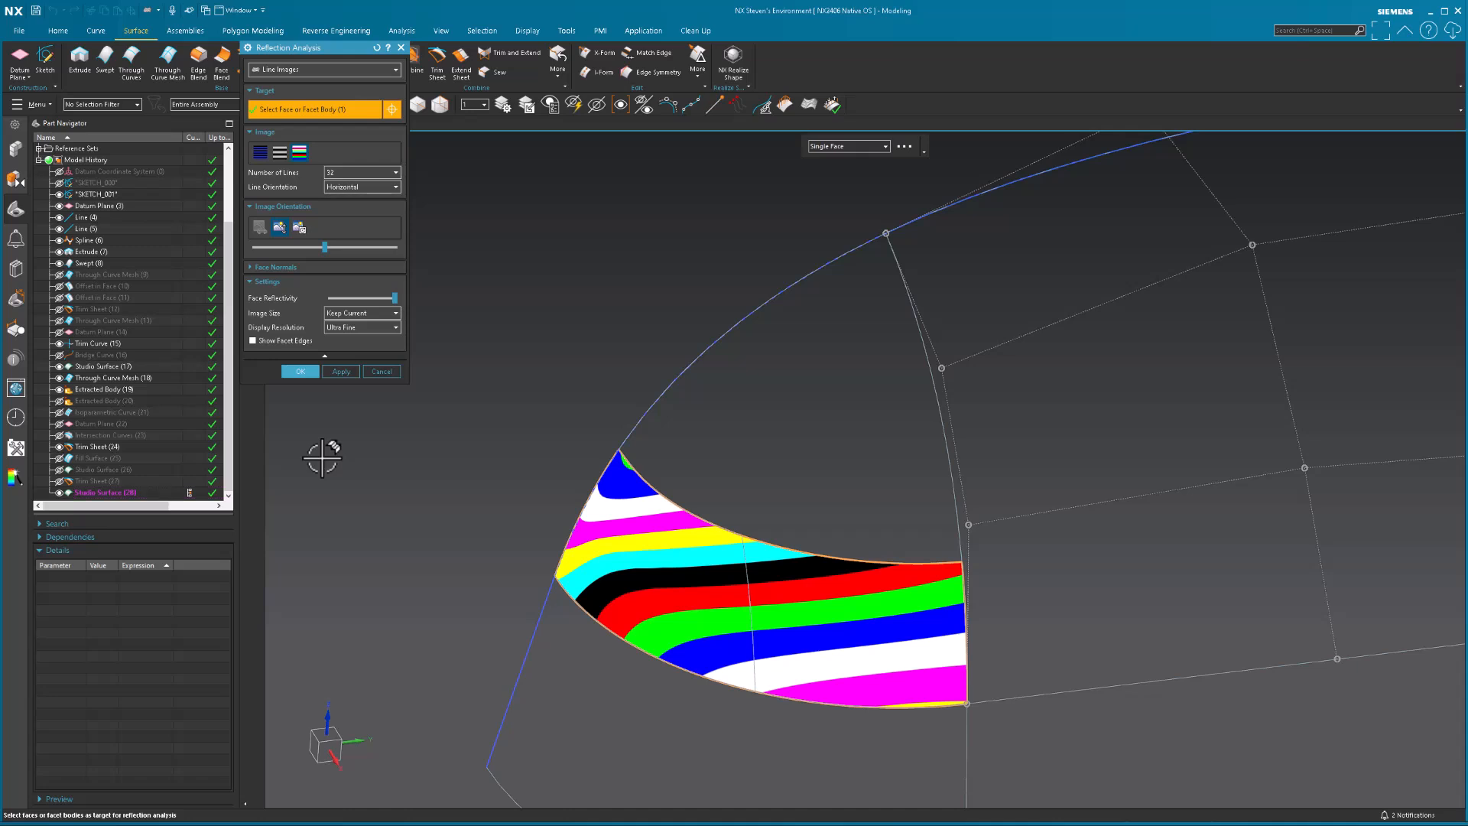
pyautogui.press('Escape')
pyautogui.click(95, 389)
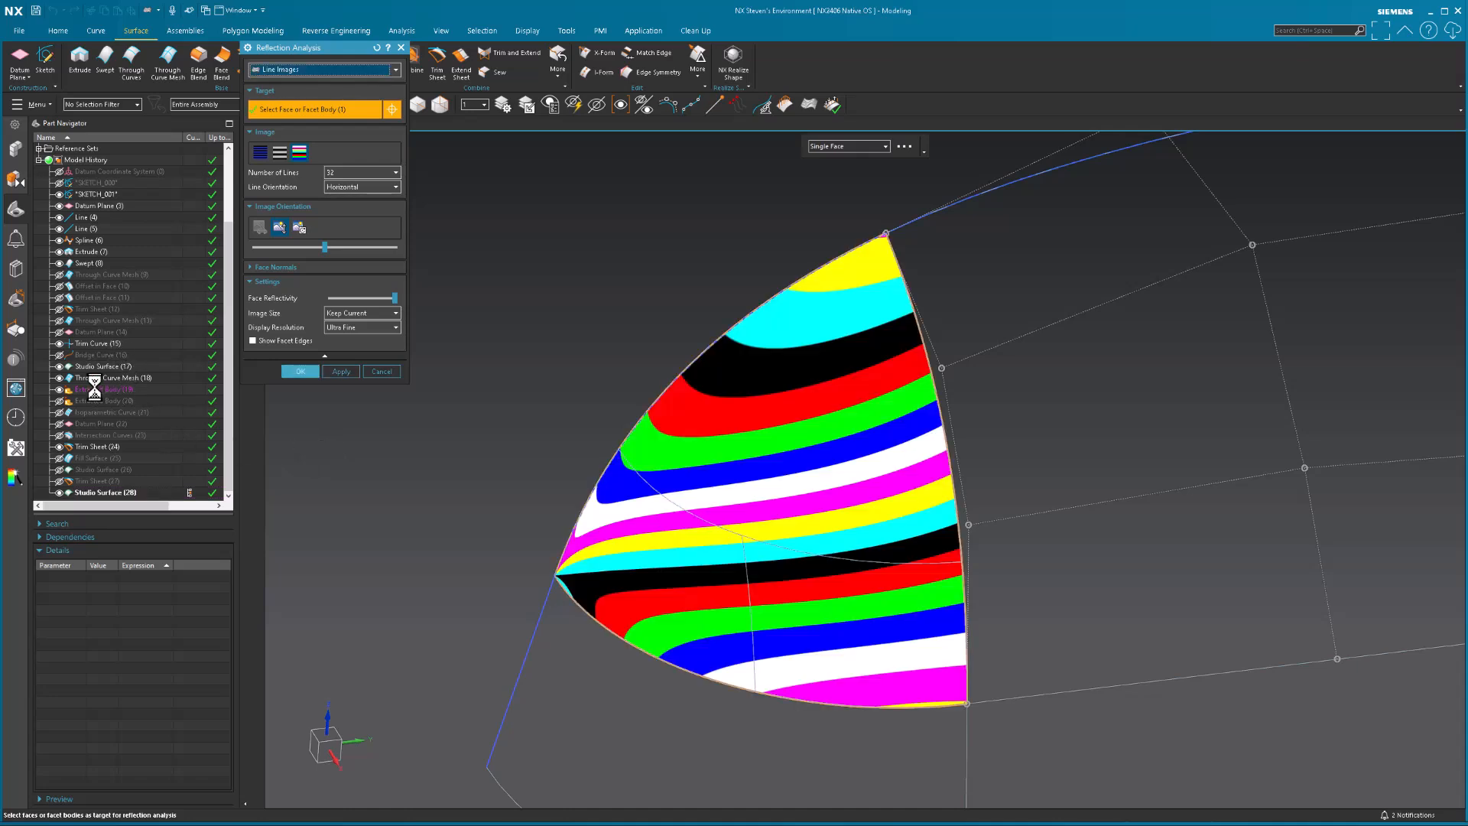
pyautogui.press('Escape')
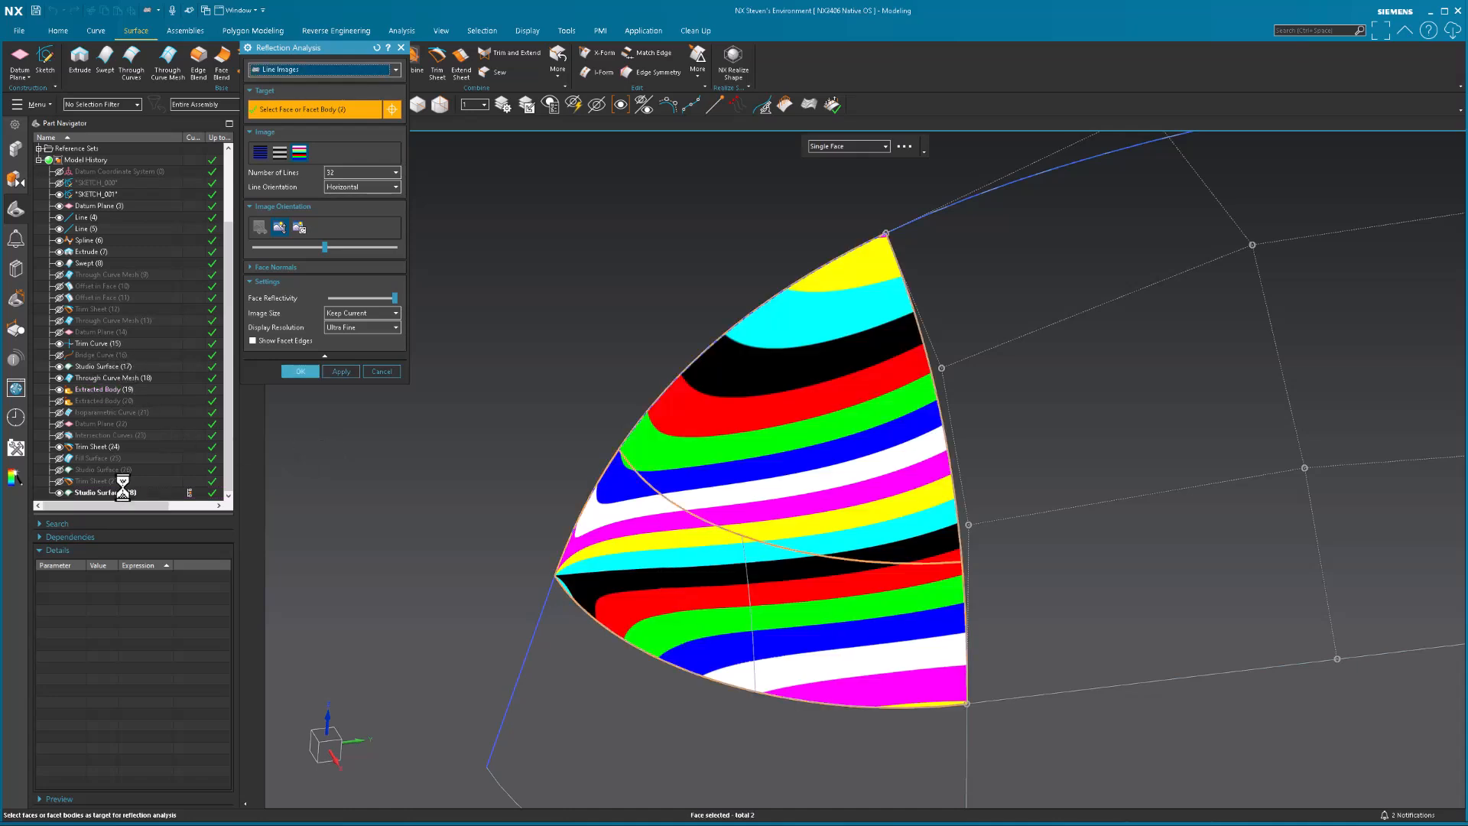
pyautogui.click(112, 493)
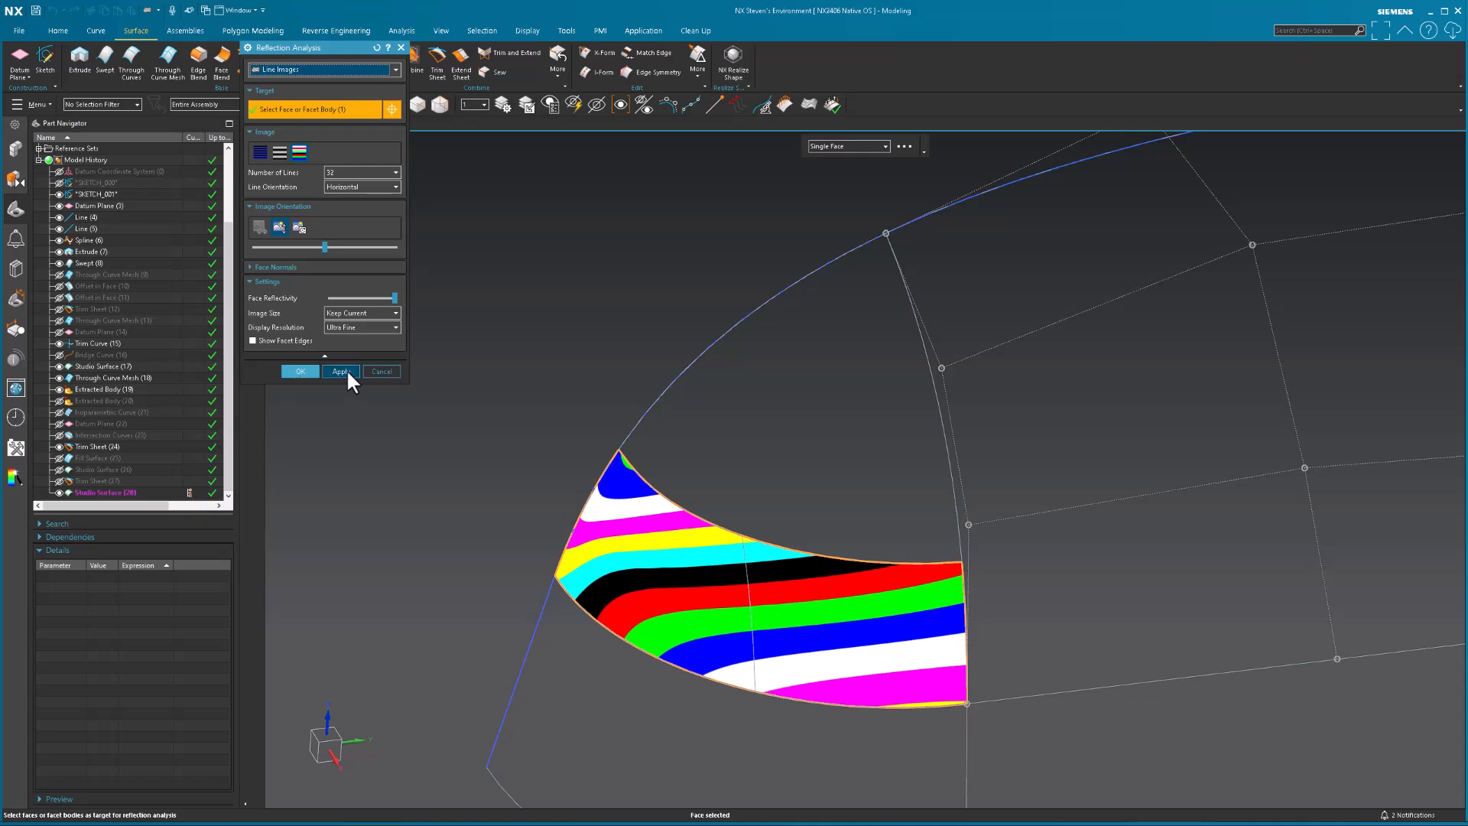
pyautogui.click(301, 372)
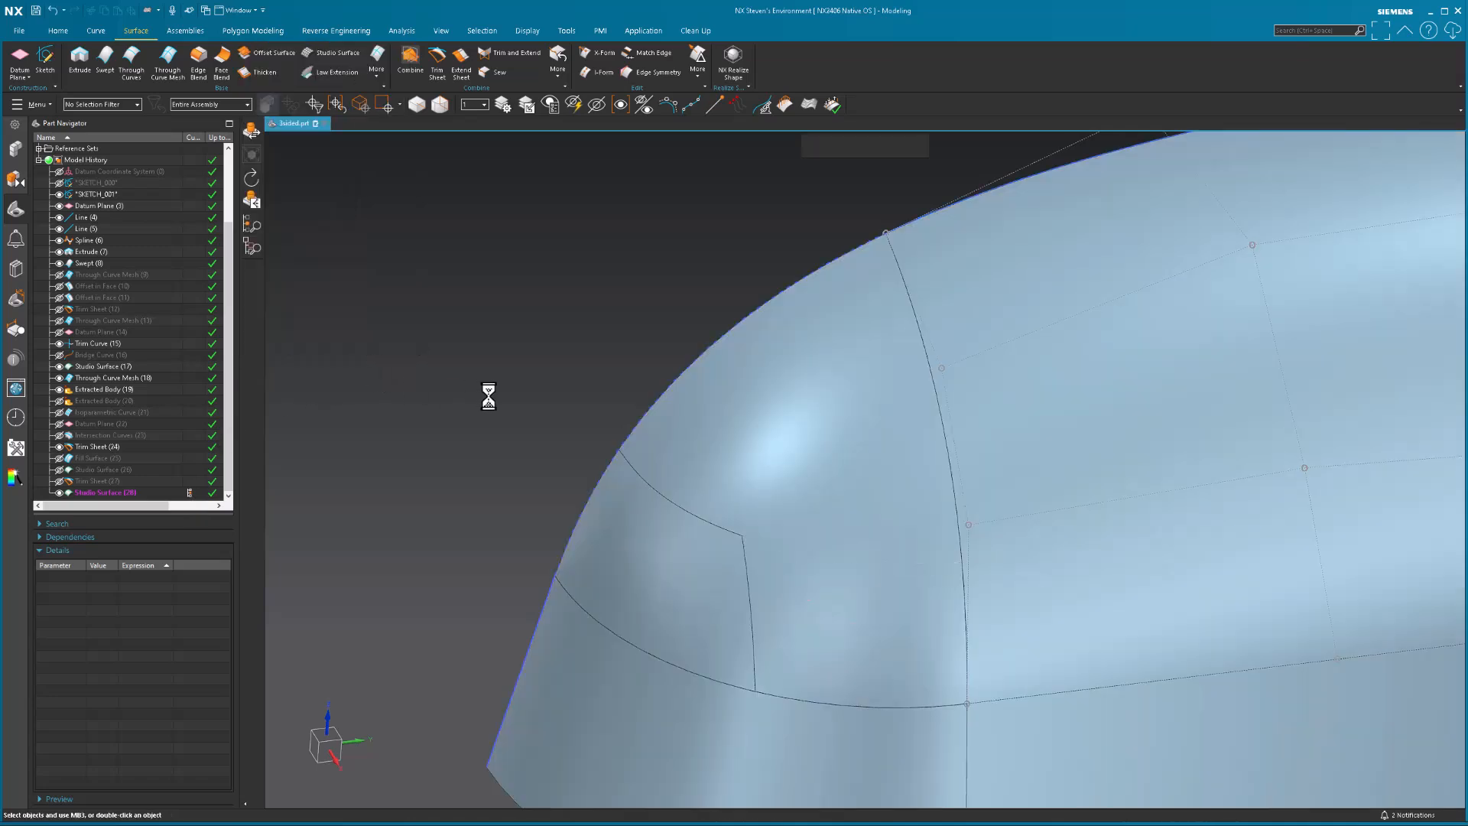
# Step: Hide the full nose bodies, keep the gap studio surface shown below the opening and examine the open nose region
pyautogui.moveTo(789, 544); pyautogui.dragTo(793, 610, button='right')
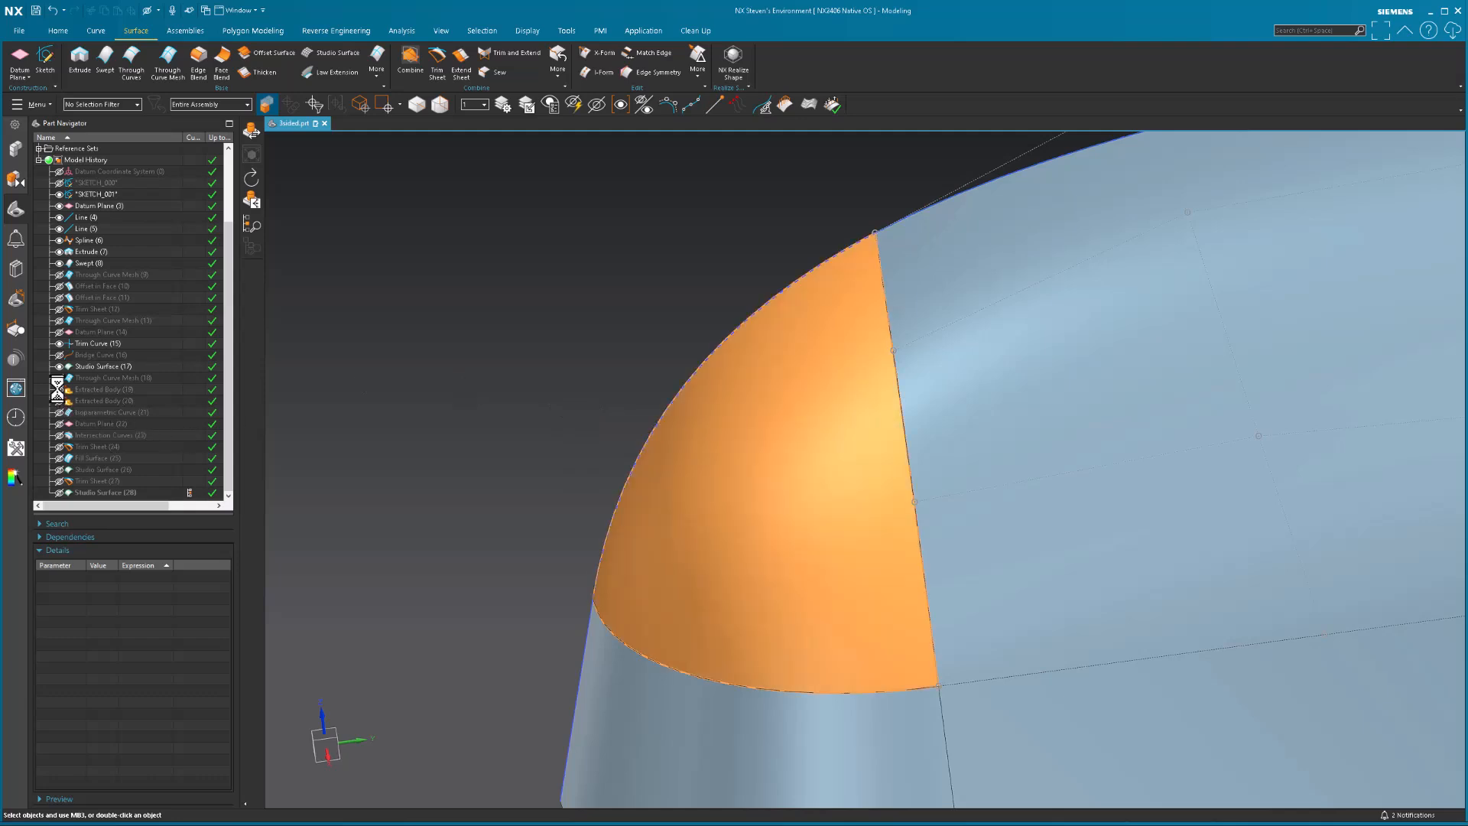
pyautogui.click(60, 390)
pyautogui.click(60, 493)
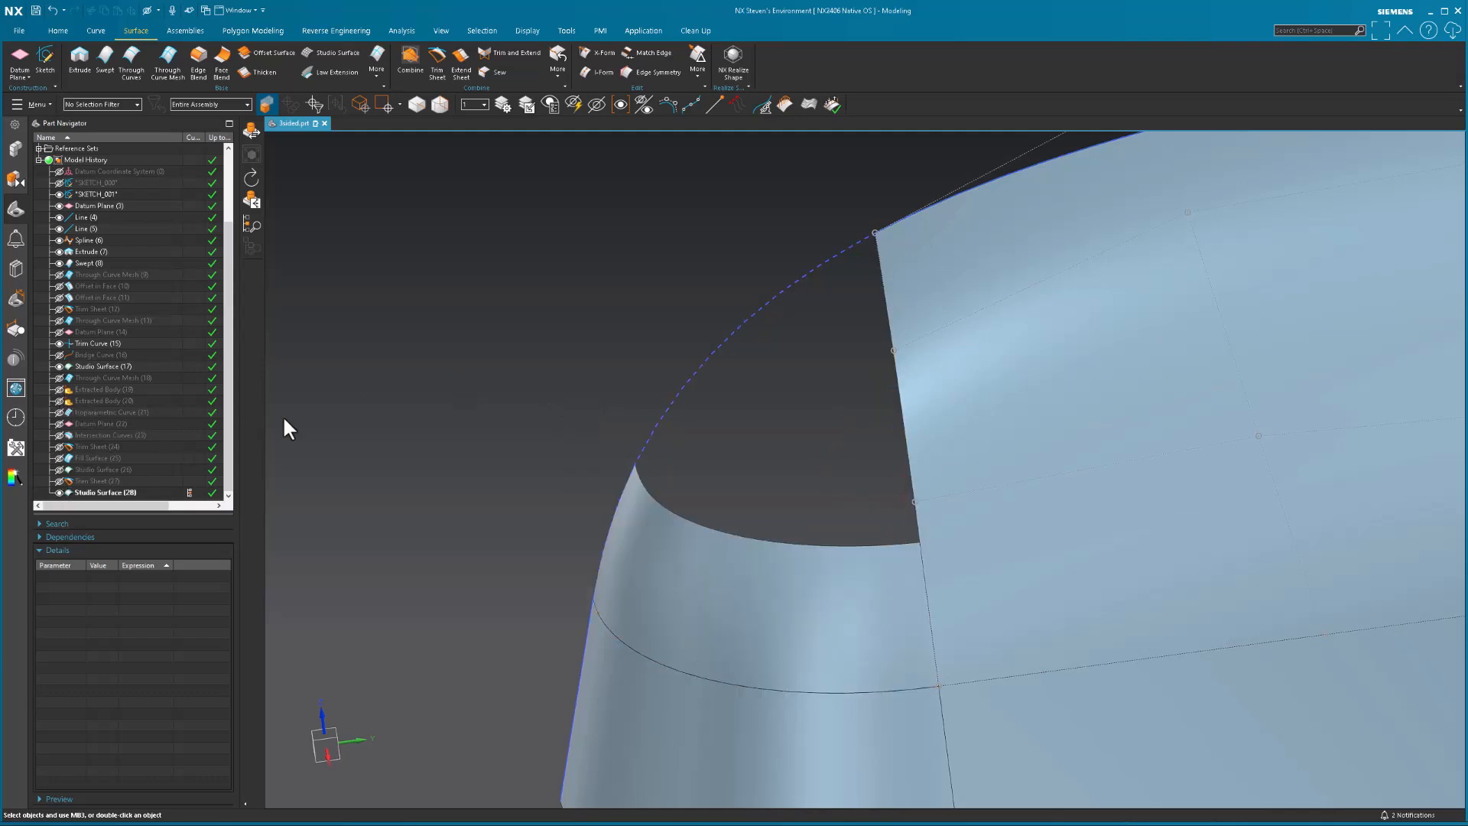
pyautogui.moveTo(426, 368); pyautogui.dragTo(426, 369, button='middle')
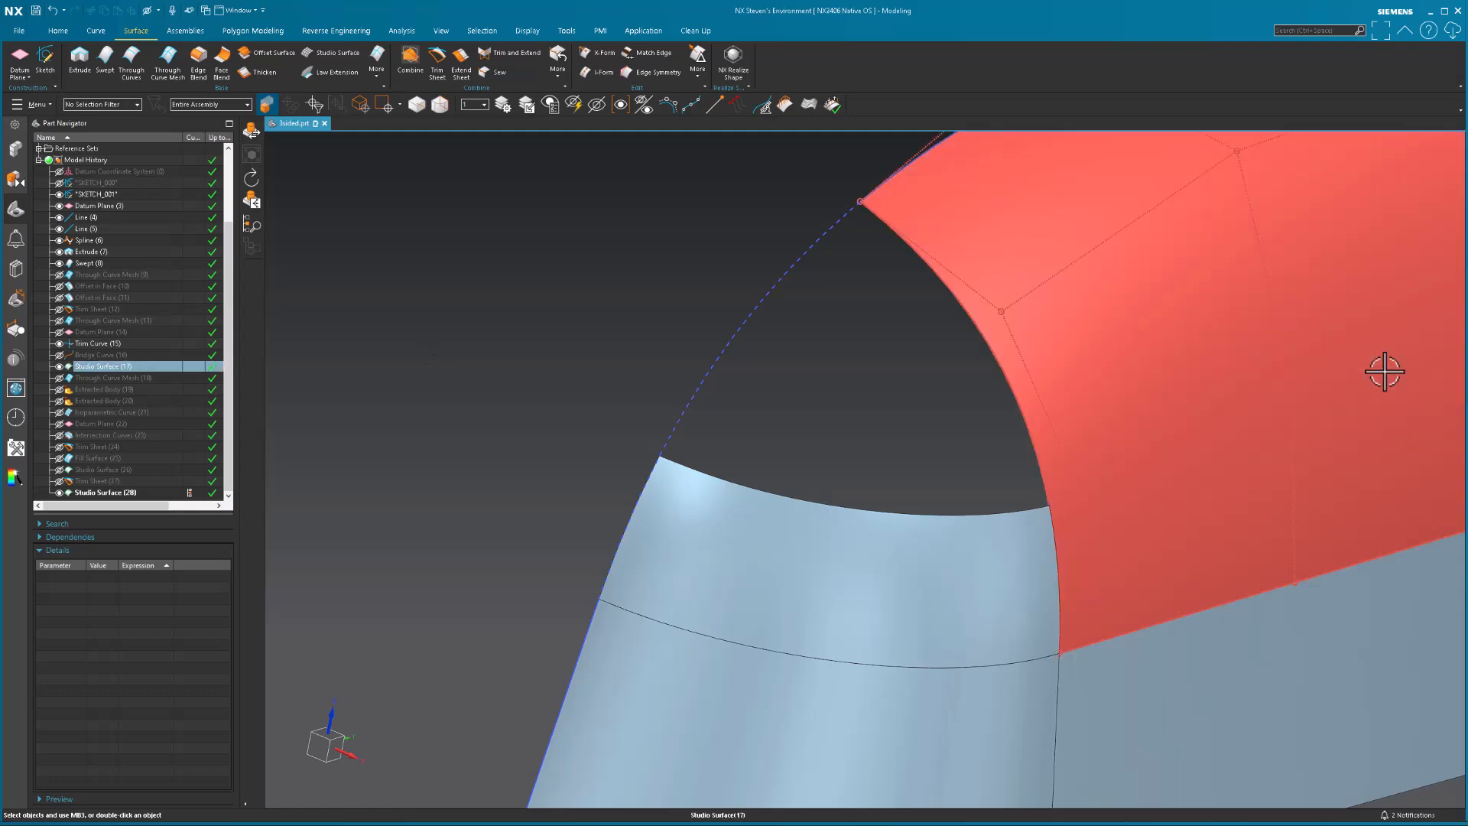
pyautogui.moveTo(865, 377); pyautogui.dragTo(800, 416, button='middle')
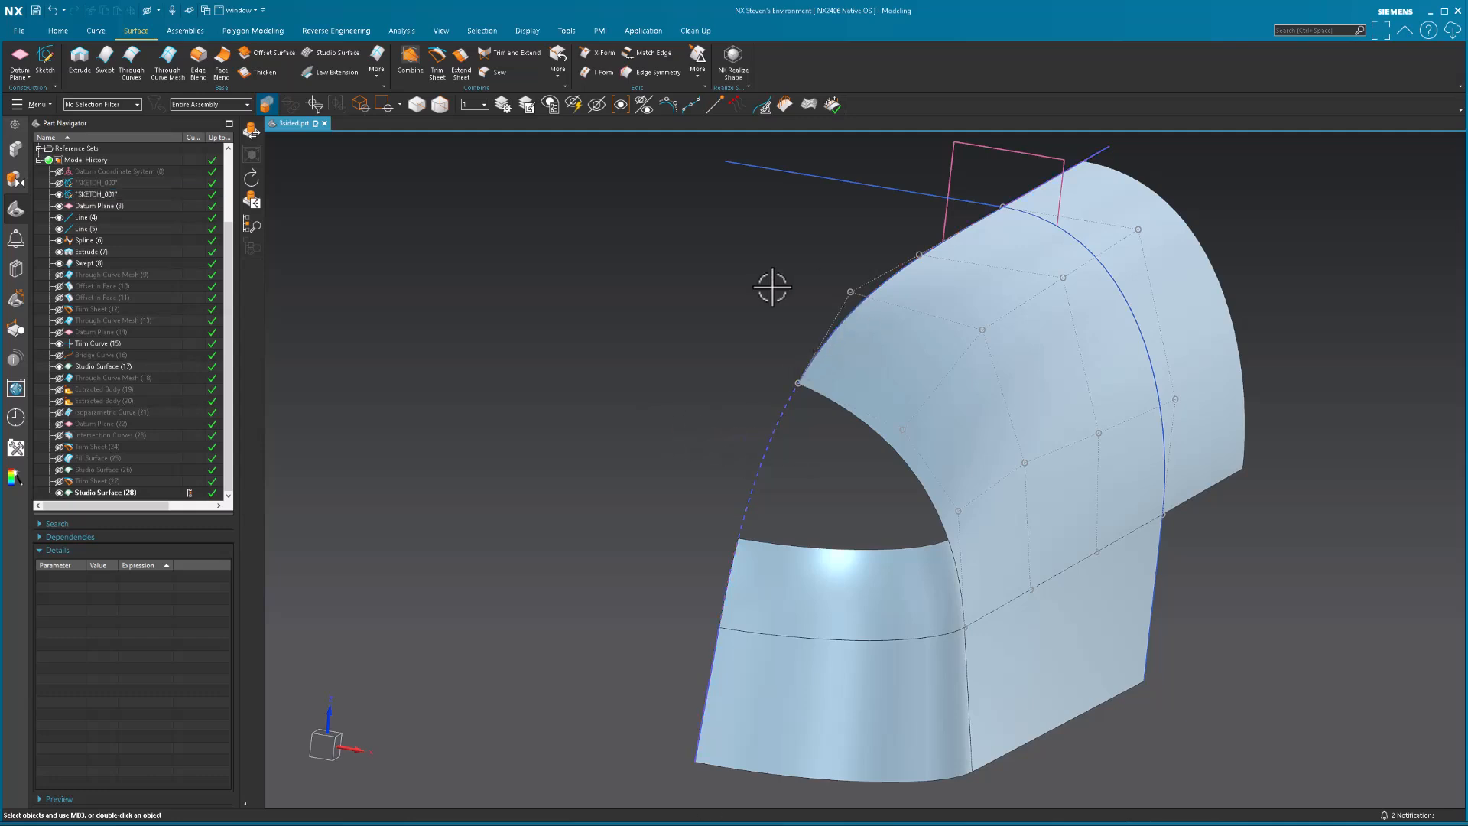
pyautogui.moveTo(774, 285); pyautogui.dragTo(764, 292, button='middle')
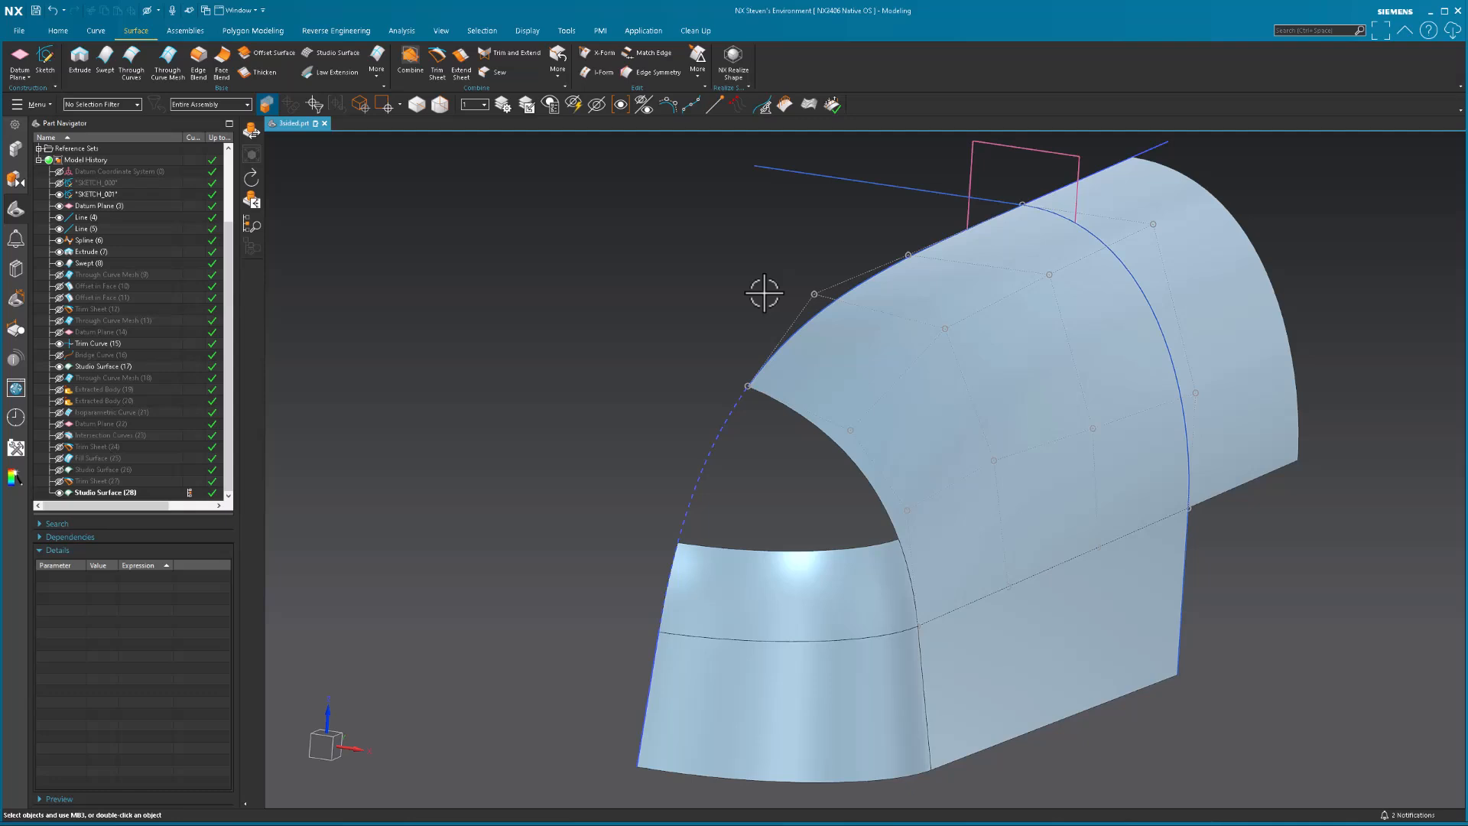
# Step: Show the bridge curve along the front edge of the large studio surface and examine where it runs
pyautogui.click(61, 356)
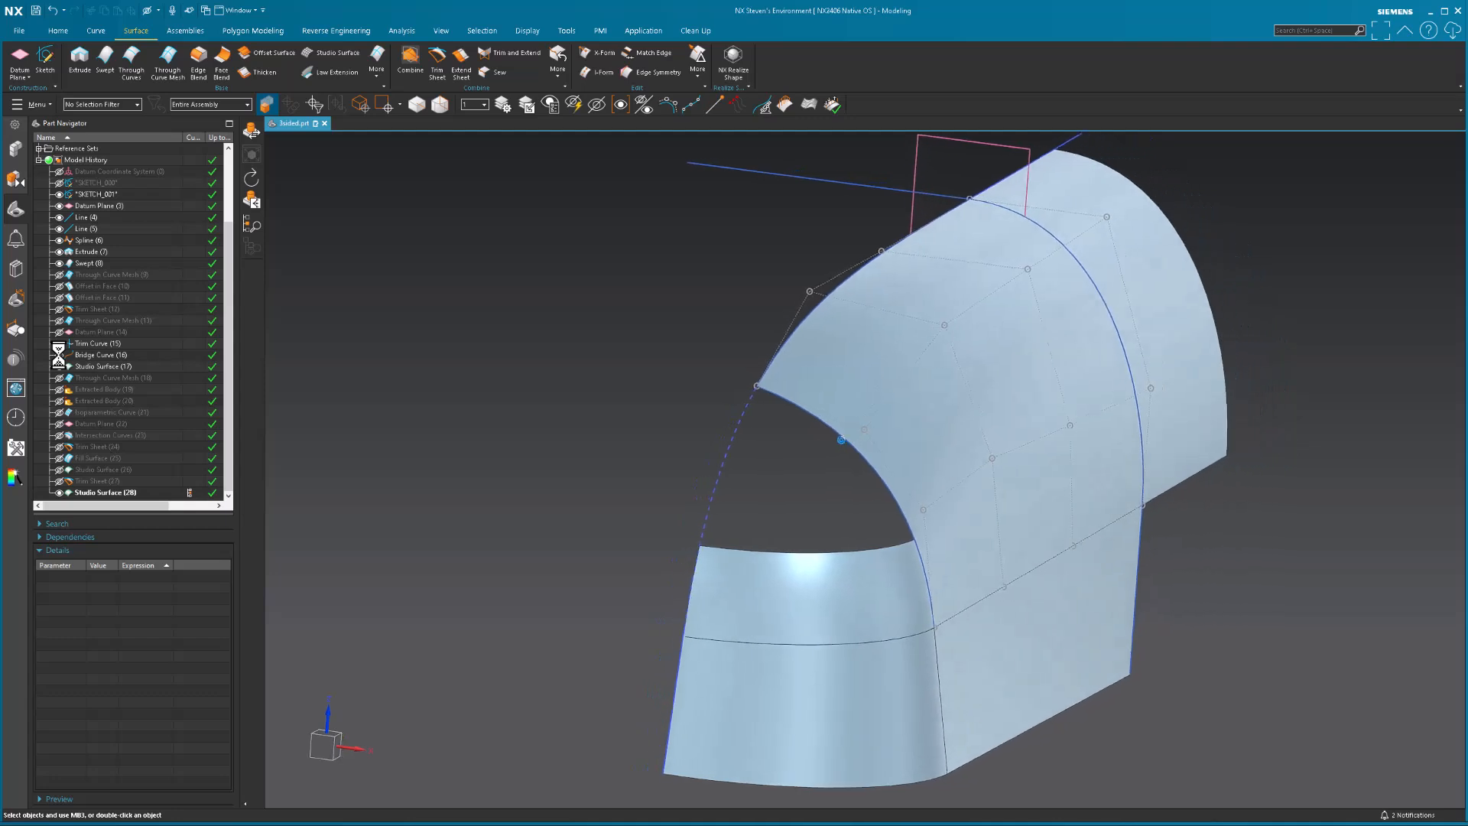
pyautogui.click(91, 355)
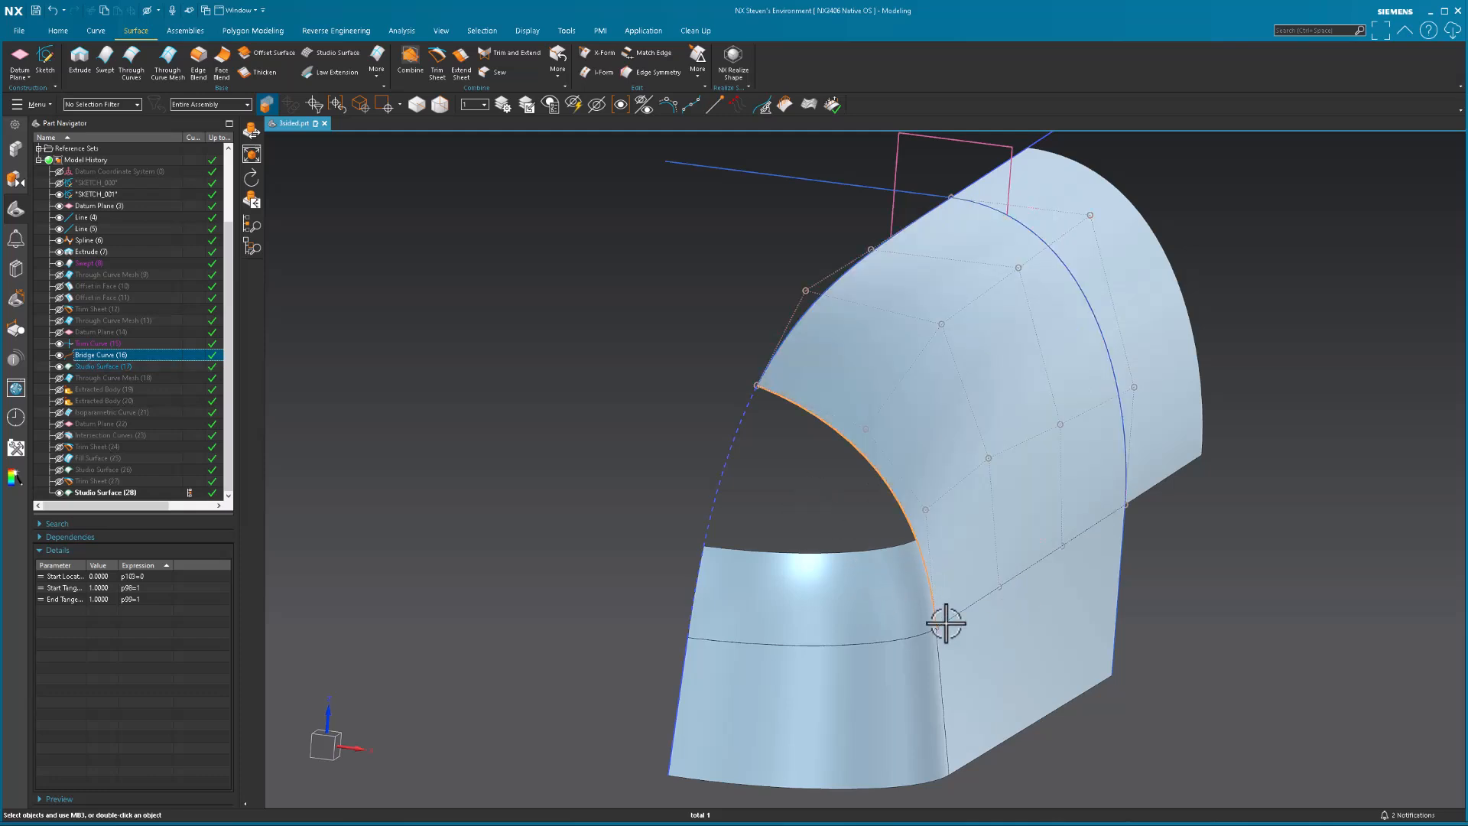
pyautogui.moveTo(944, 622); pyautogui.dragTo(797, 652, button='middle')
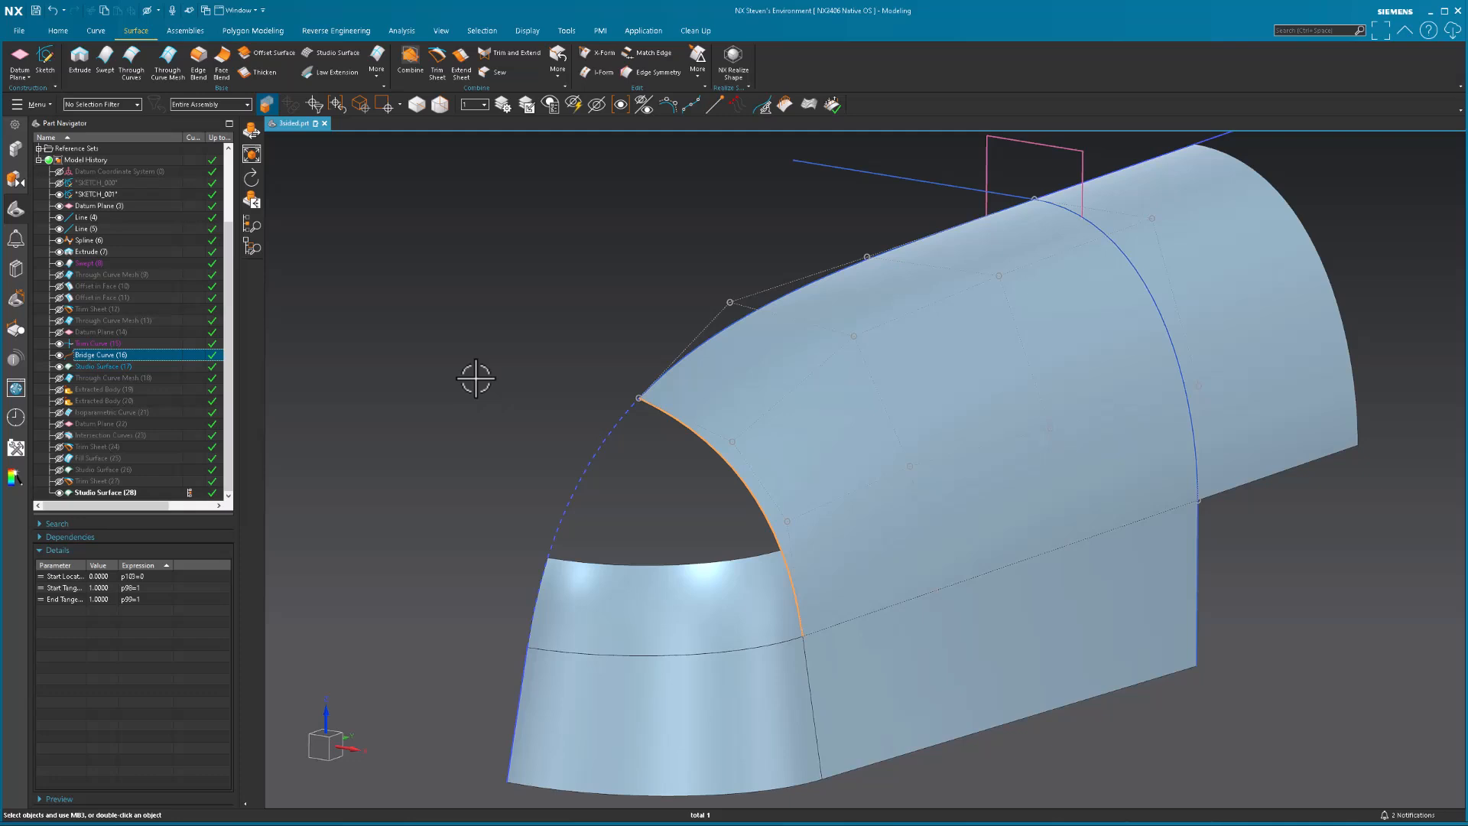
pyautogui.press('Escape')
pyautogui.moveTo(477, 378); pyautogui.dragTo(479, 378, button='middle')
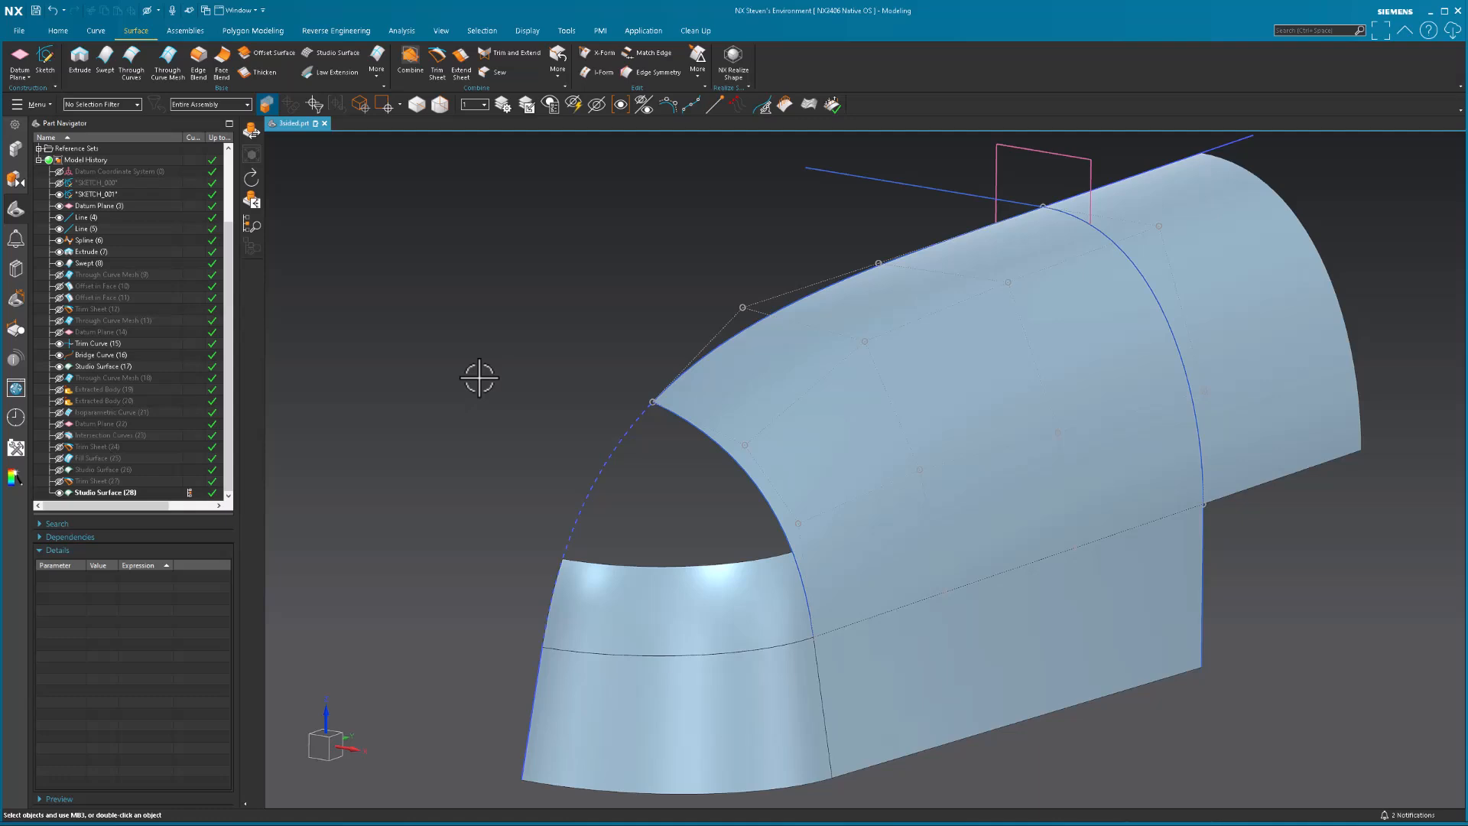
# Step: Hide the gap studio surface and show the horizontal datum plane that cuts through the nose opening
pyautogui.click(643, 594)
pyautogui.hotkey('ctrl', 'b')
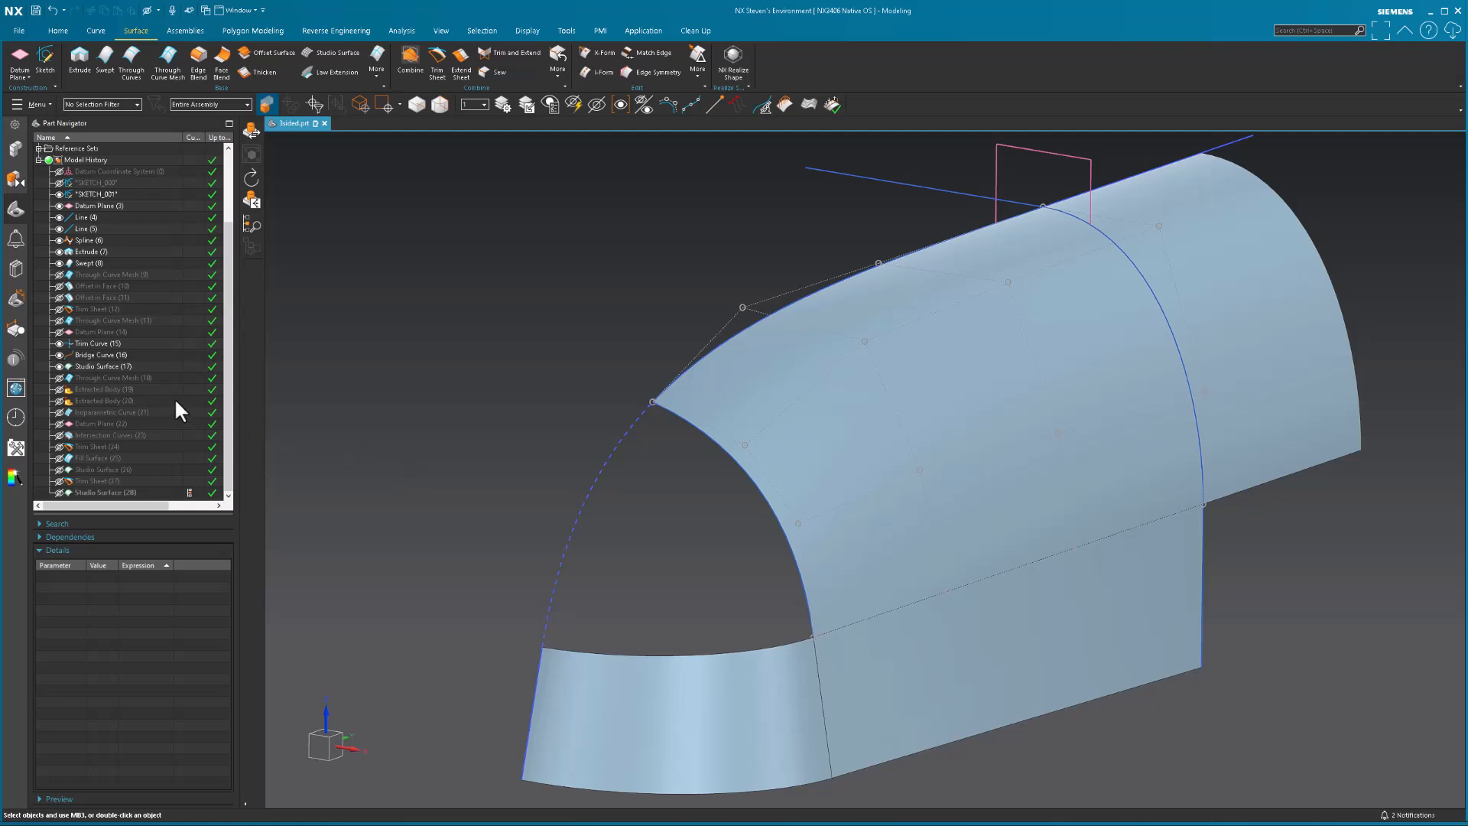
pyautogui.click(58, 333)
pyautogui.click(57, 333)
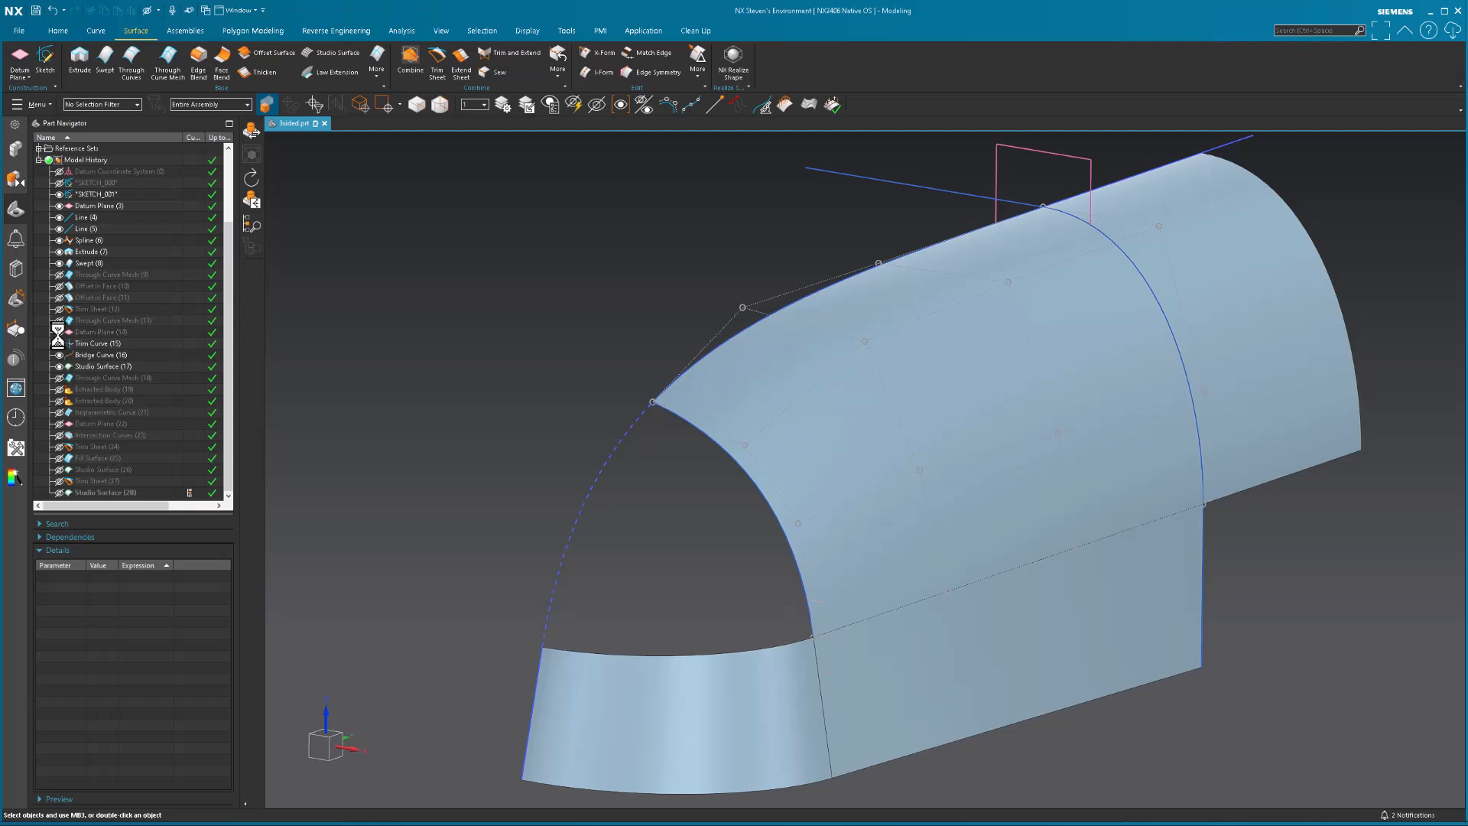
pyautogui.click(62, 423)
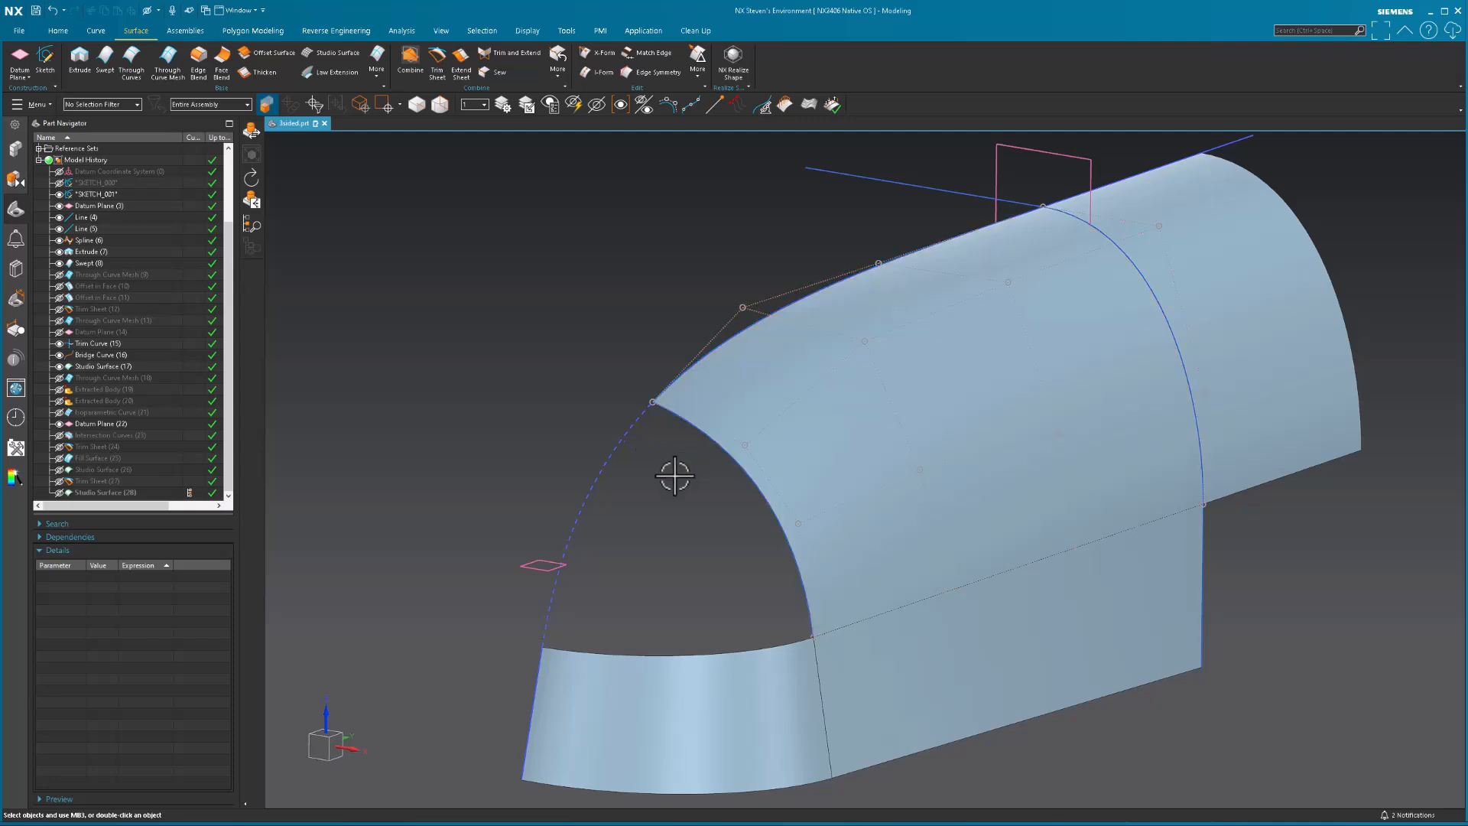
pyautogui.click(600, 473)
# Step: Create an intersection curve between the large studio surface's face and the horizontal datum plane
pyautogui.click(95, 27)
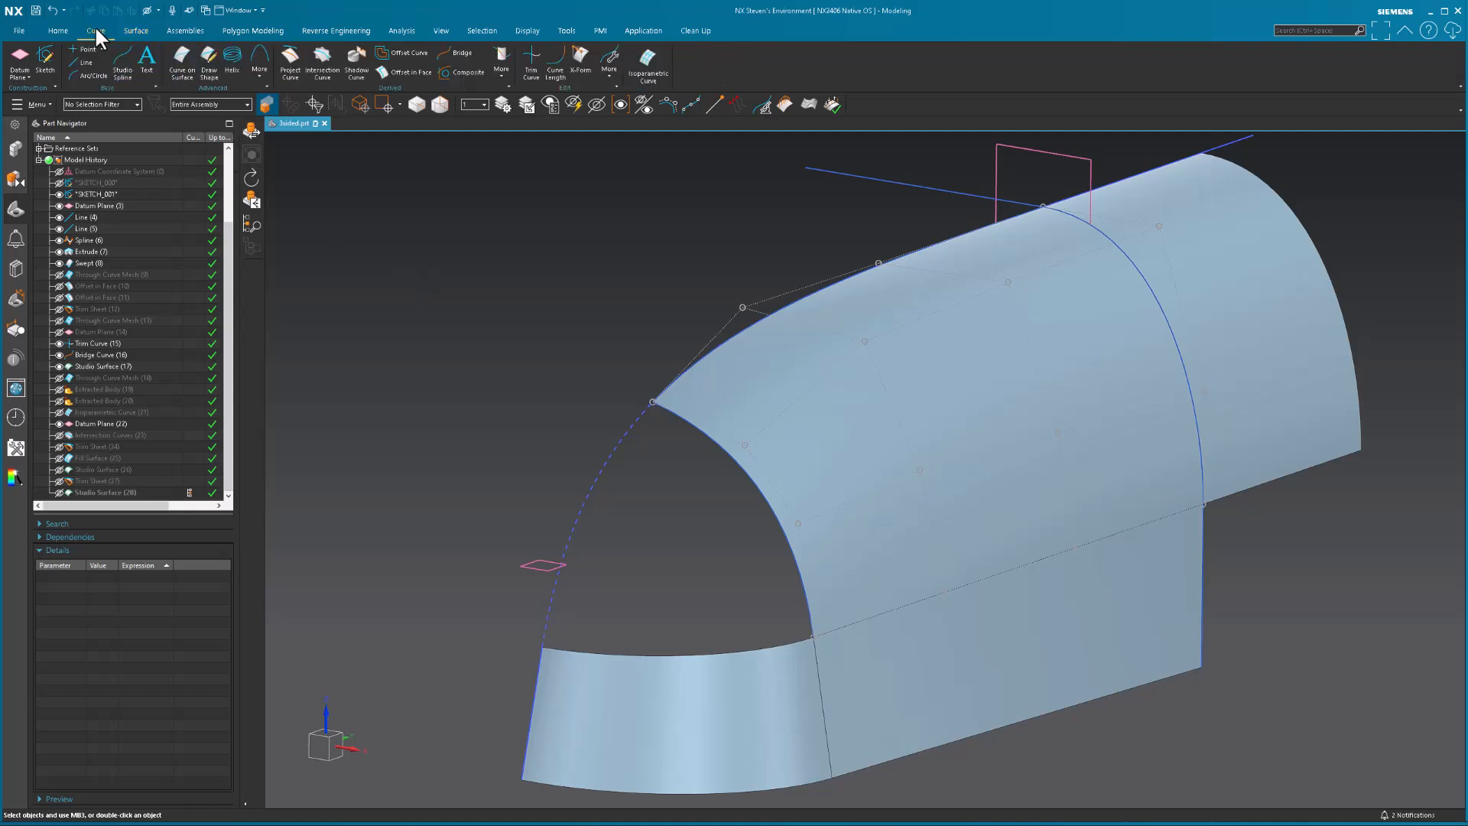
pyautogui.click(312, 71)
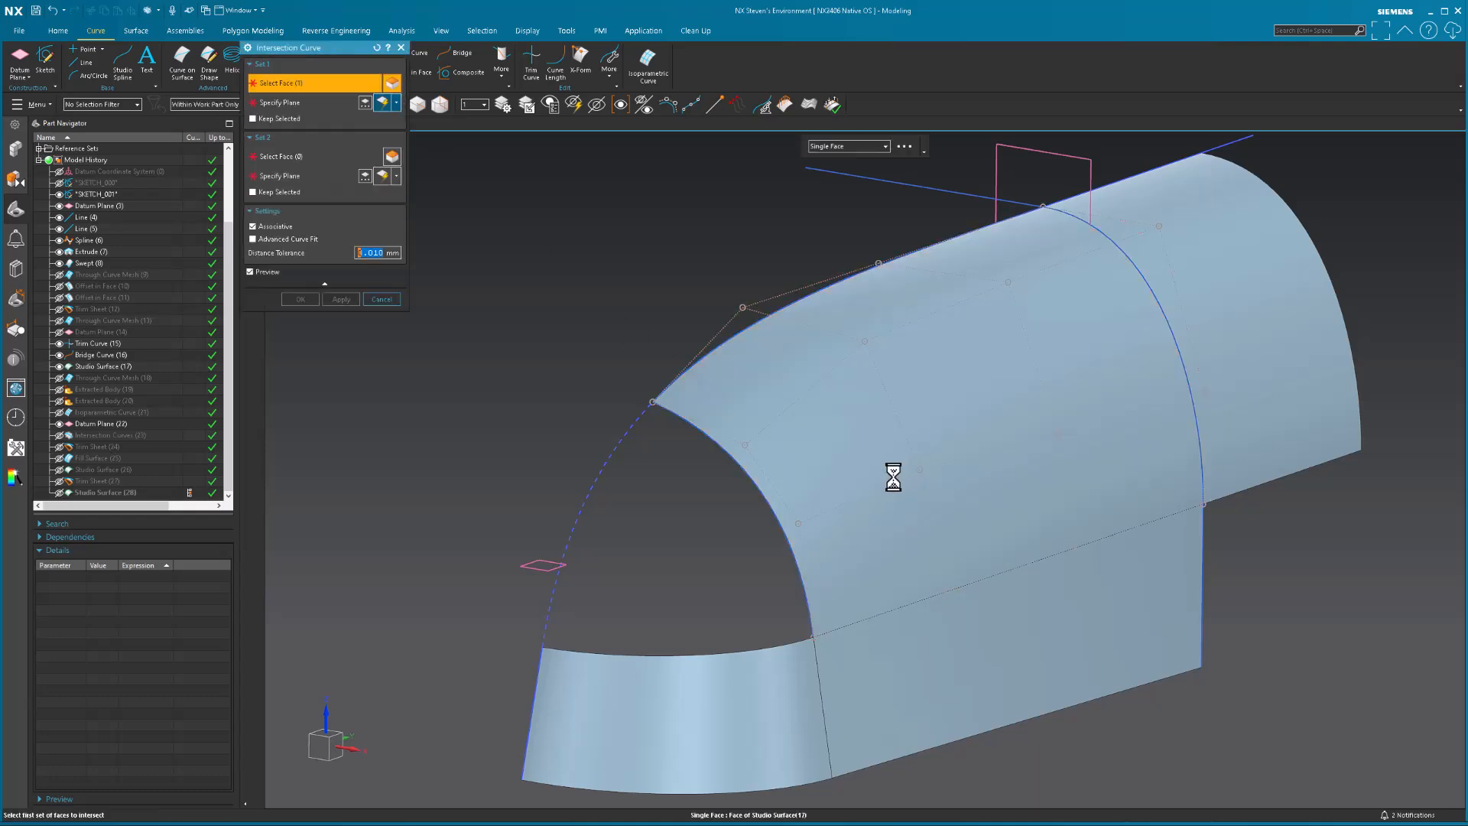
pyautogui.click(884, 475)
pyautogui.click(540, 565)
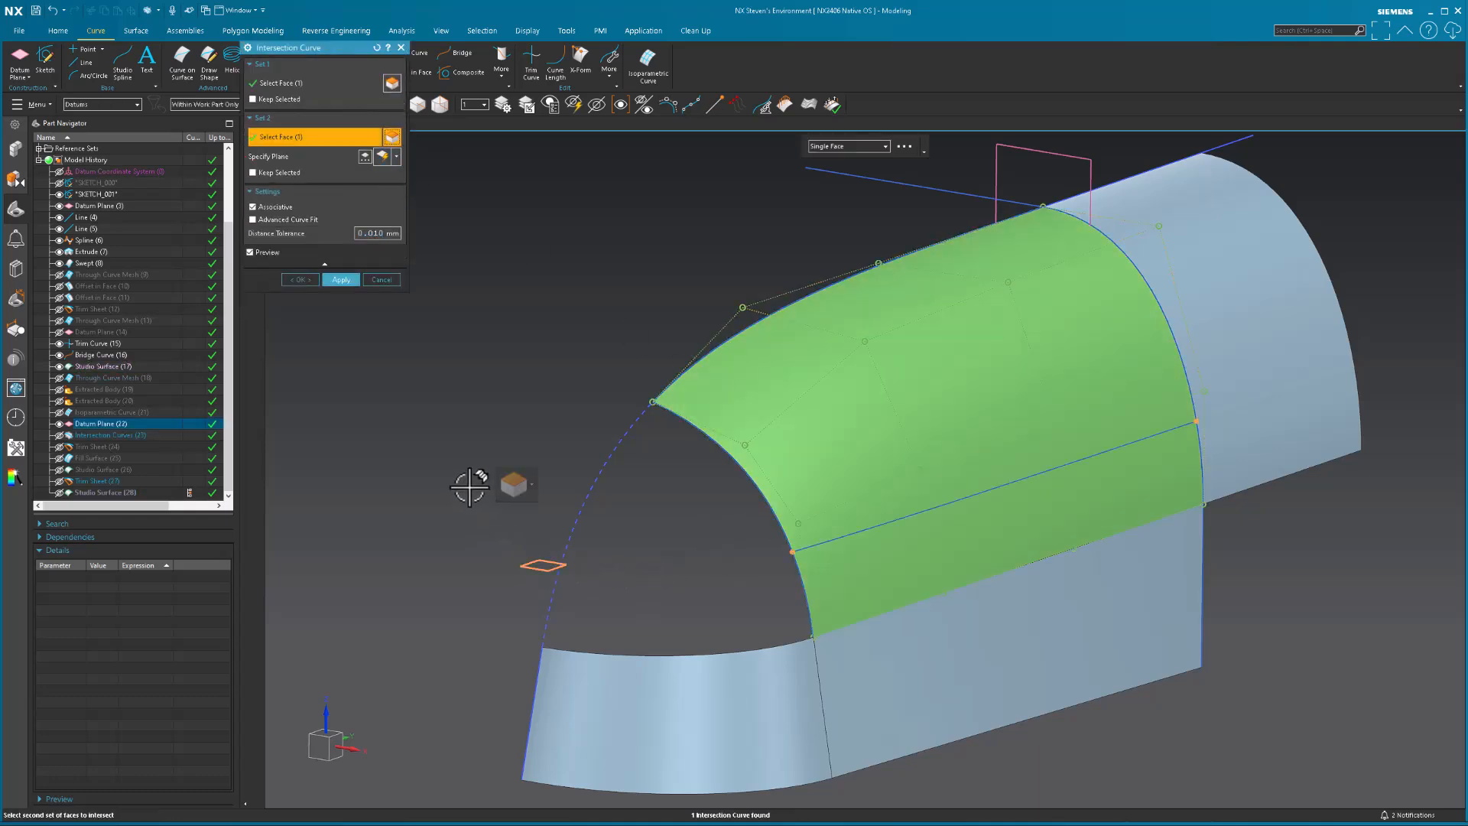
pyautogui.middleClick(469, 488)
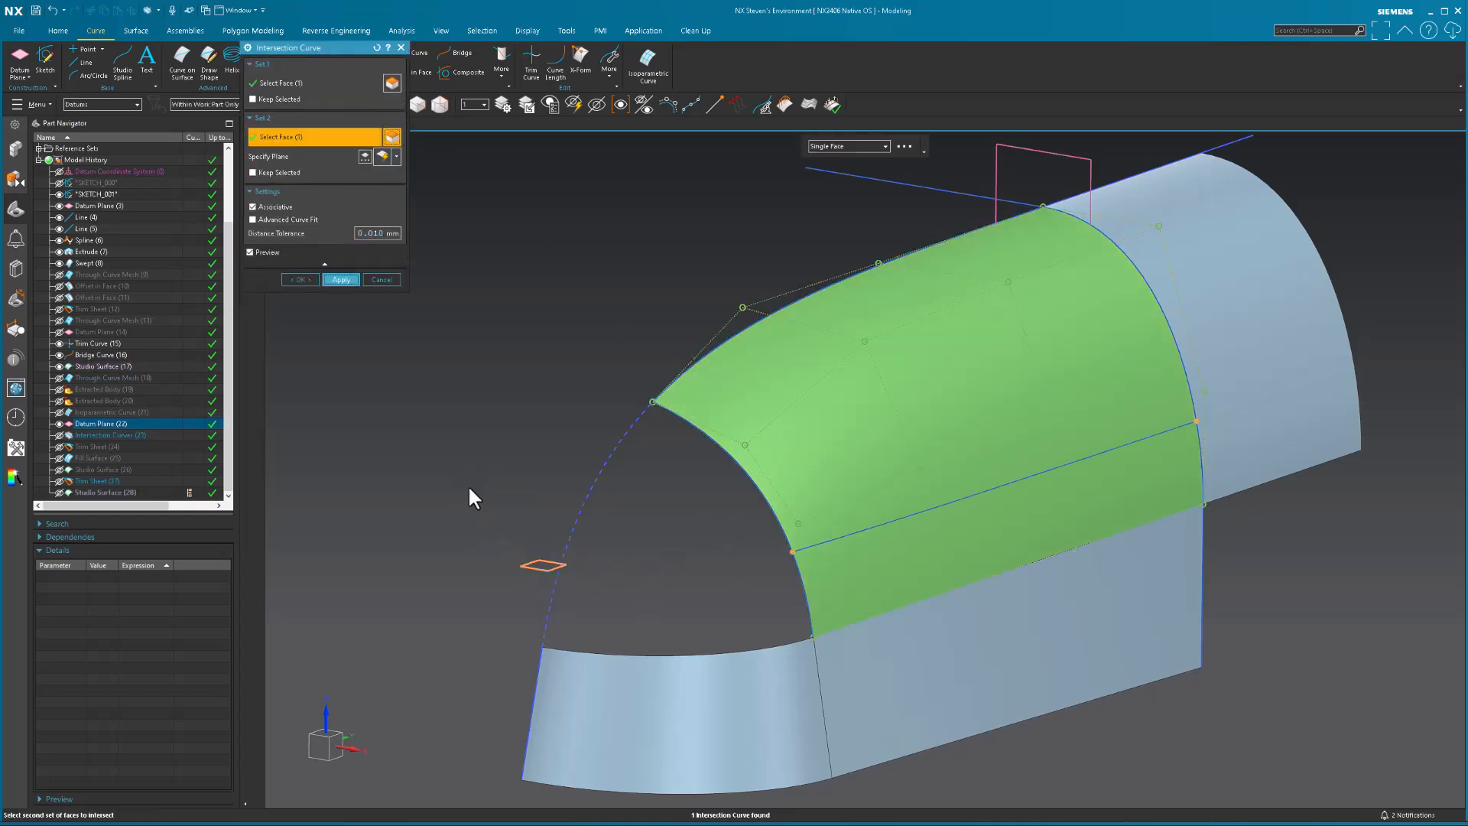
# Step: Create an associative intersection point where the dashed nose profile curve crosses the horizontal datum plane
pyautogui.click(101, 51)
pyautogui.click(98, 91)
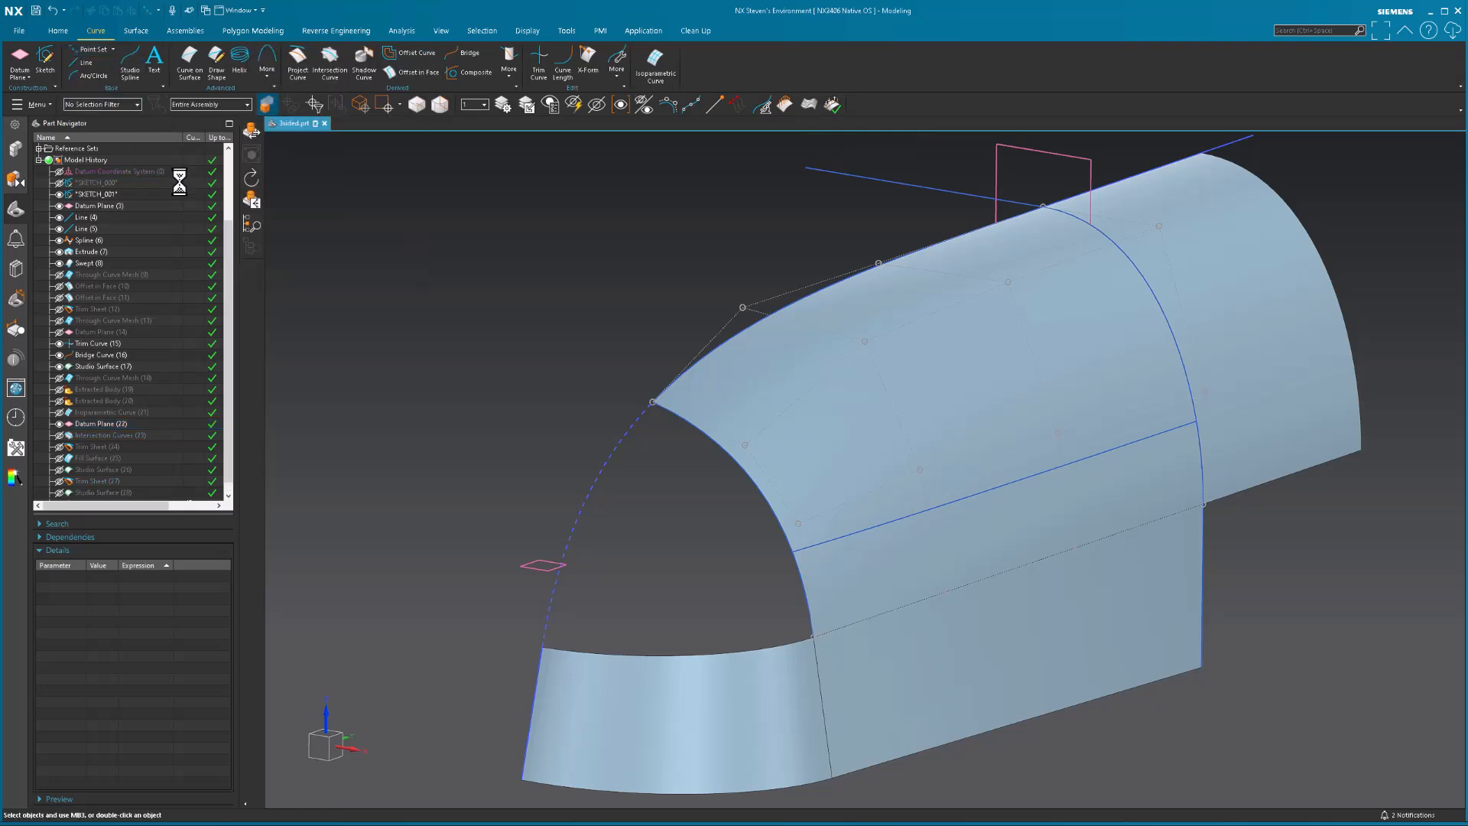
pyautogui.click(542, 563)
pyautogui.click(584, 511)
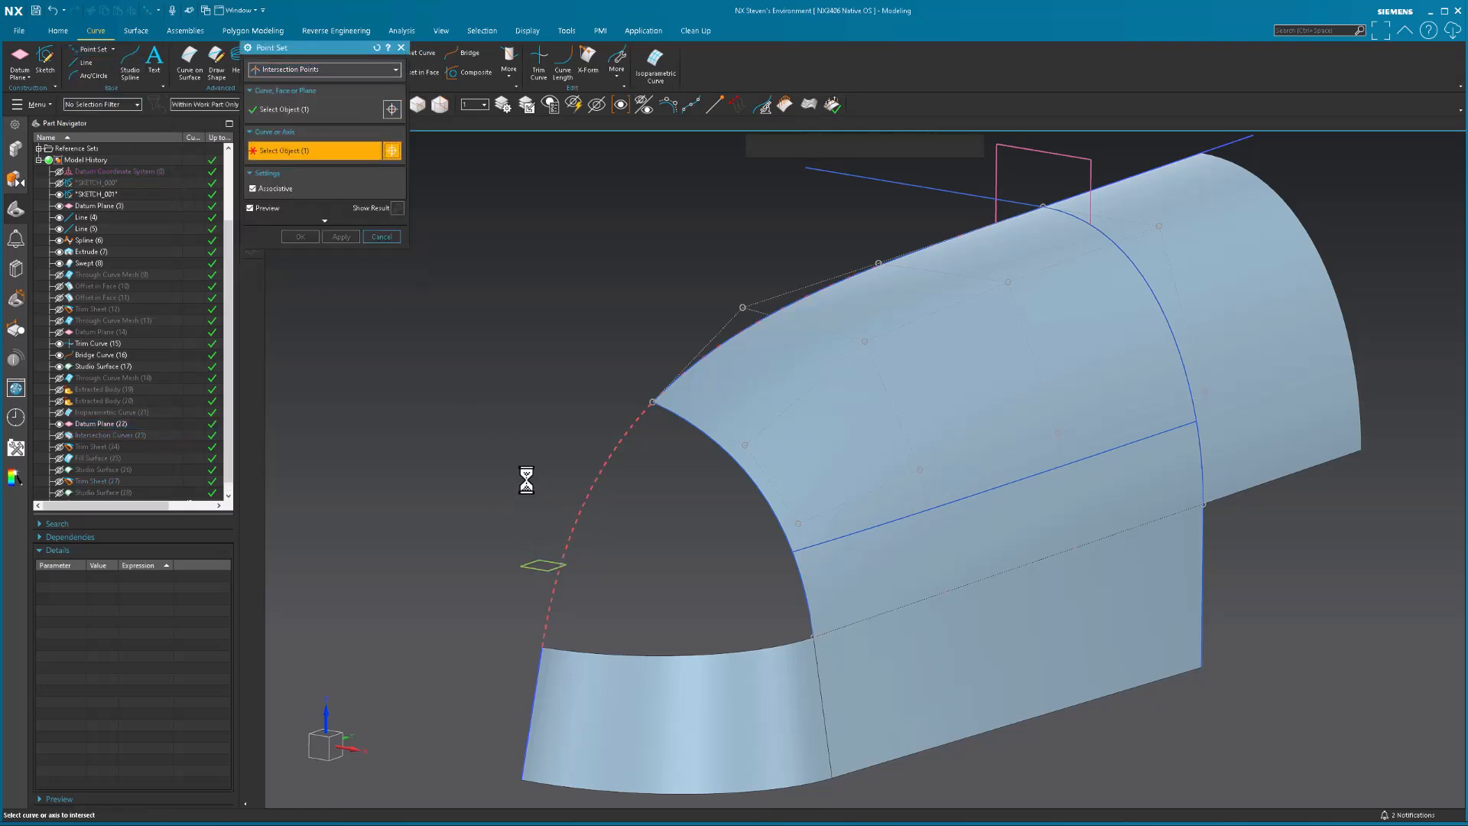
pyautogui.middleClick(437, 436)
pyautogui.middleClick(435, 399)
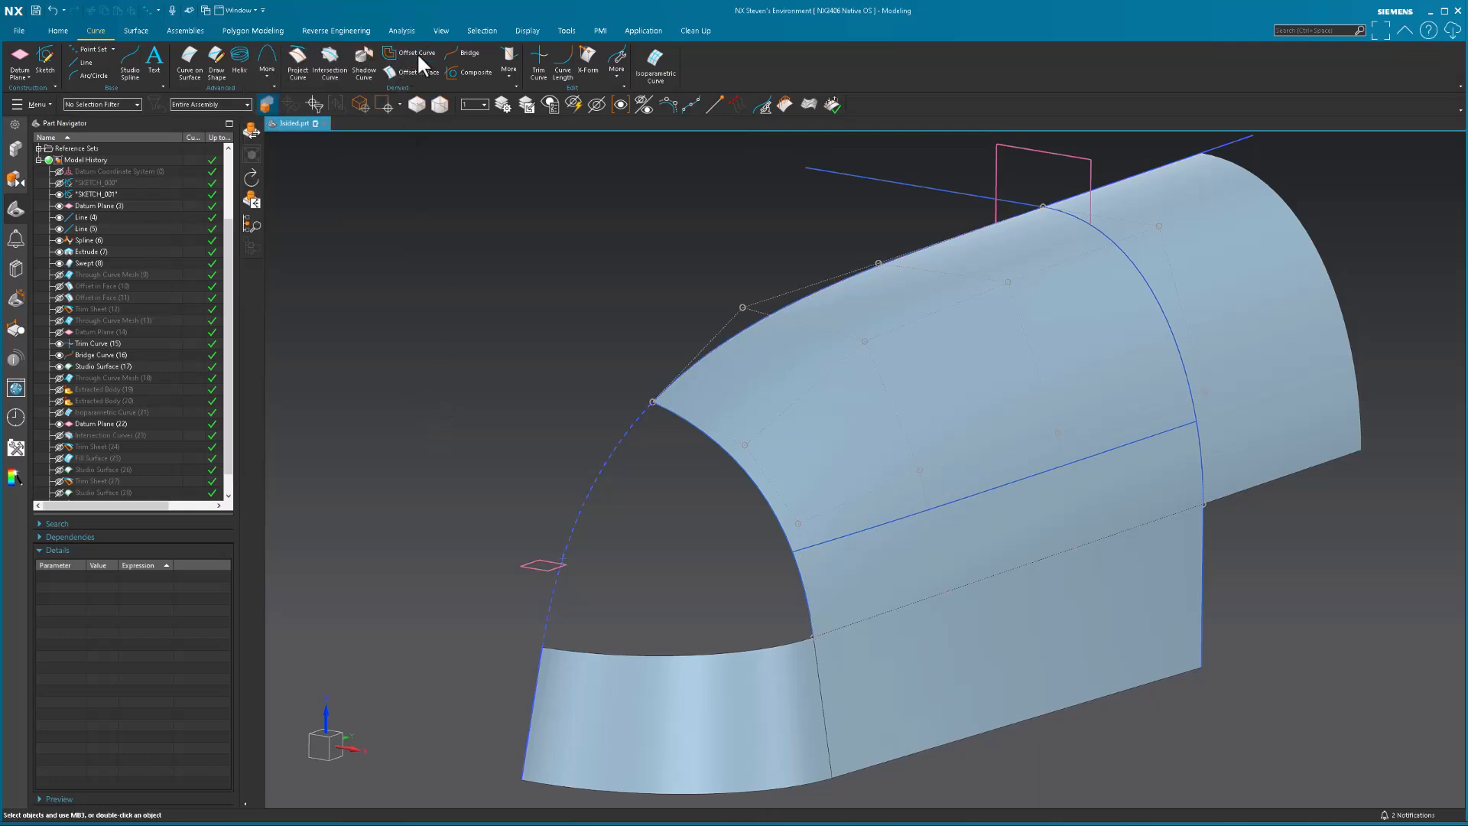
# Step: Create a tangent (G1) bridge curve from the front end of the intersection curve to the intersection point, reversing its start direction
pyautogui.click(459, 58)
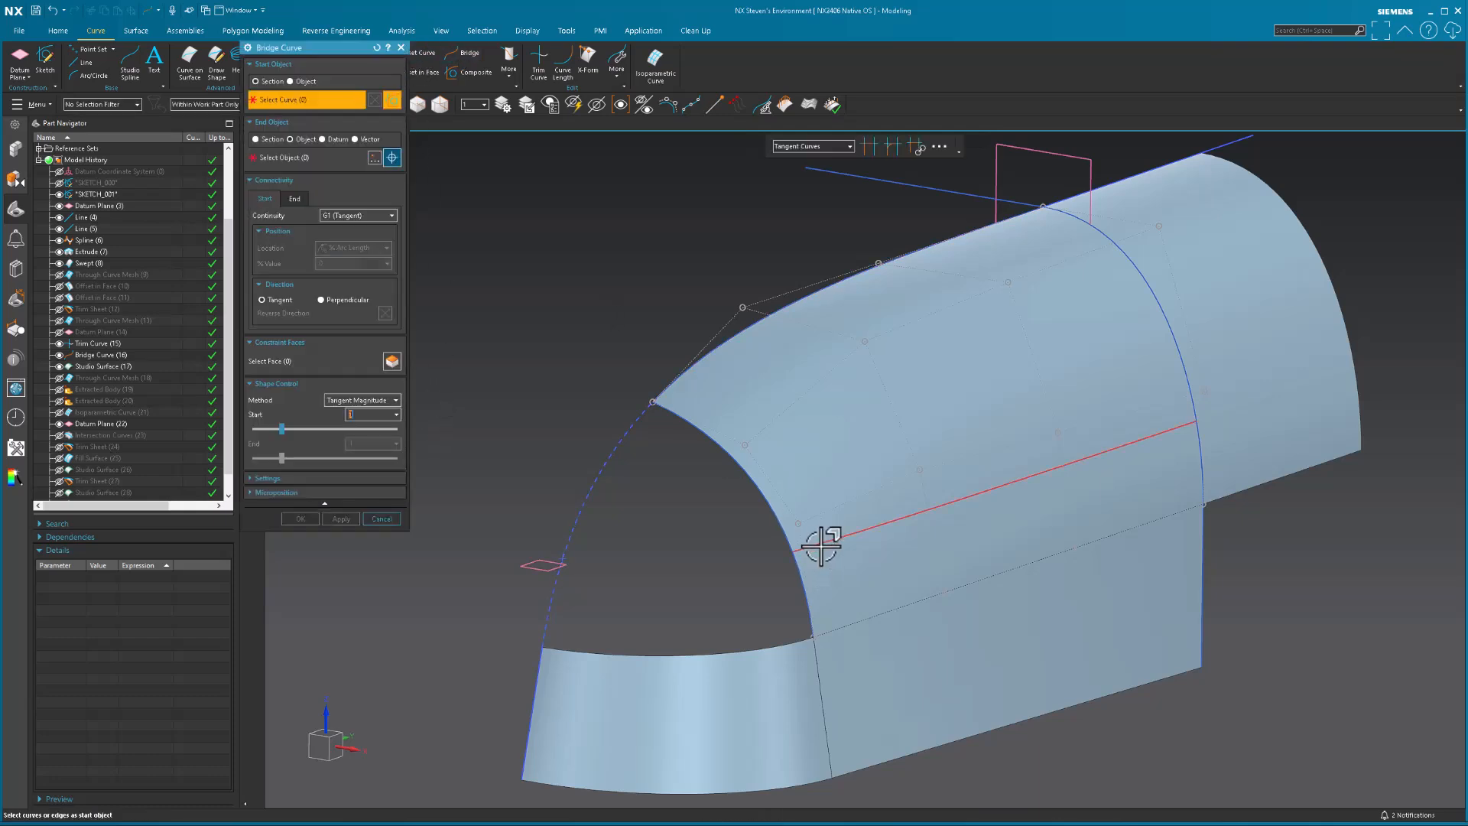
pyautogui.click(818, 542)
pyautogui.click(562, 558)
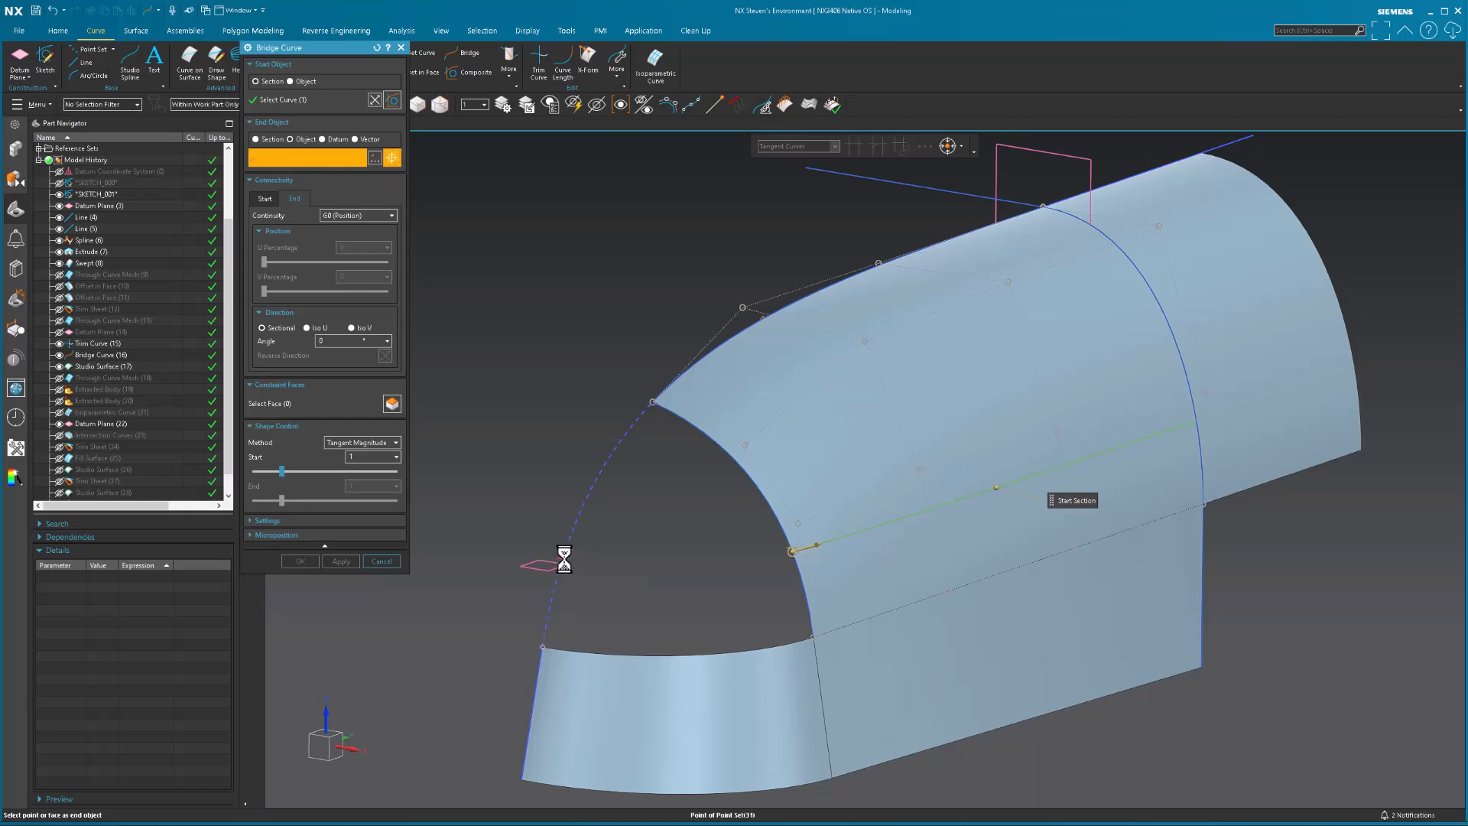
pyautogui.click(264, 198)
pyautogui.click(385, 313)
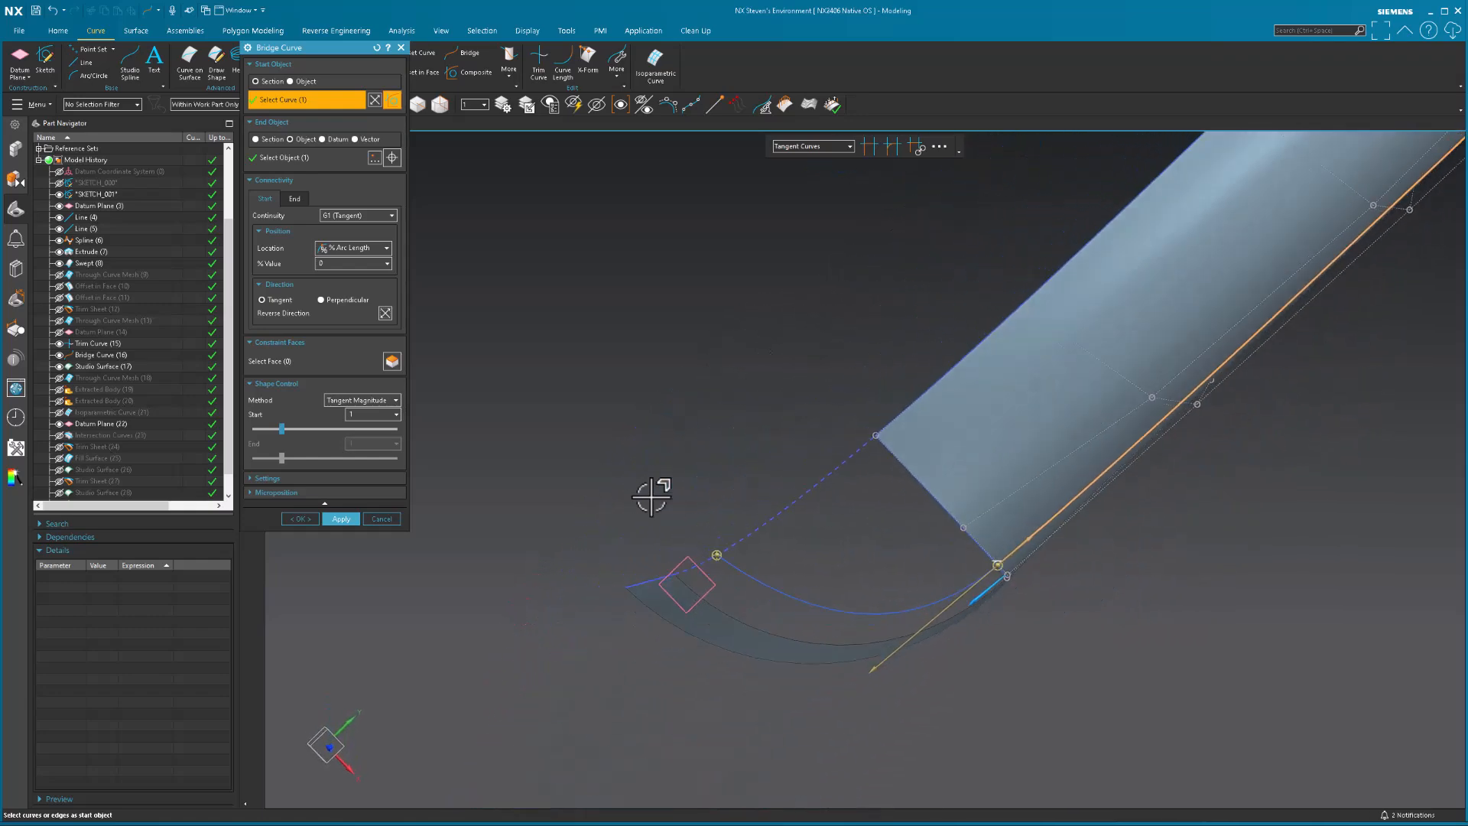
pyautogui.middleClick(665, 423)
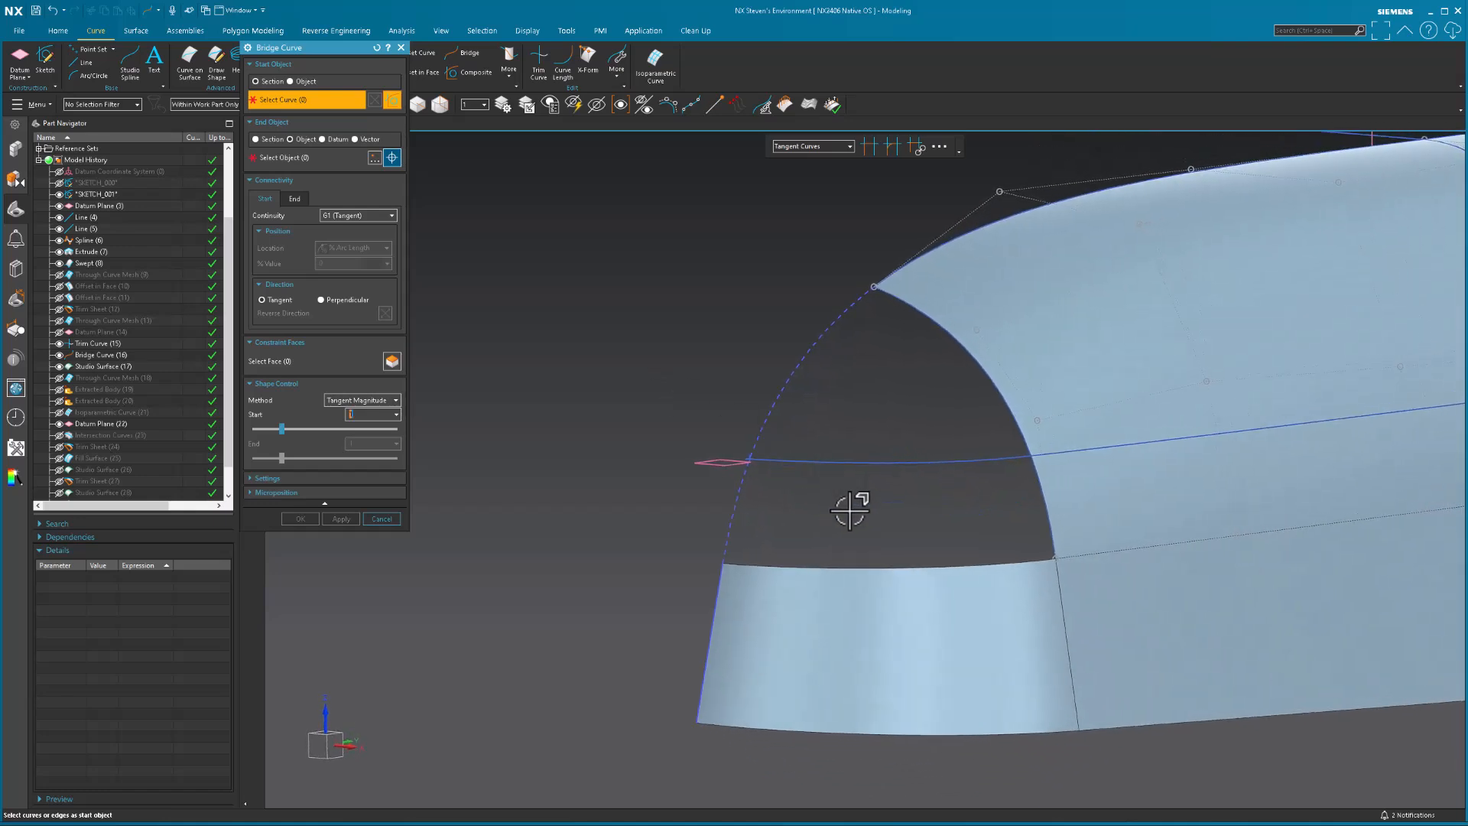
pyautogui.moveTo(712, 423); pyautogui.dragTo(735, 422, button='middle')
pyautogui.moveTo(1003, 412); pyautogui.dragTo(846, 528, button='middle')
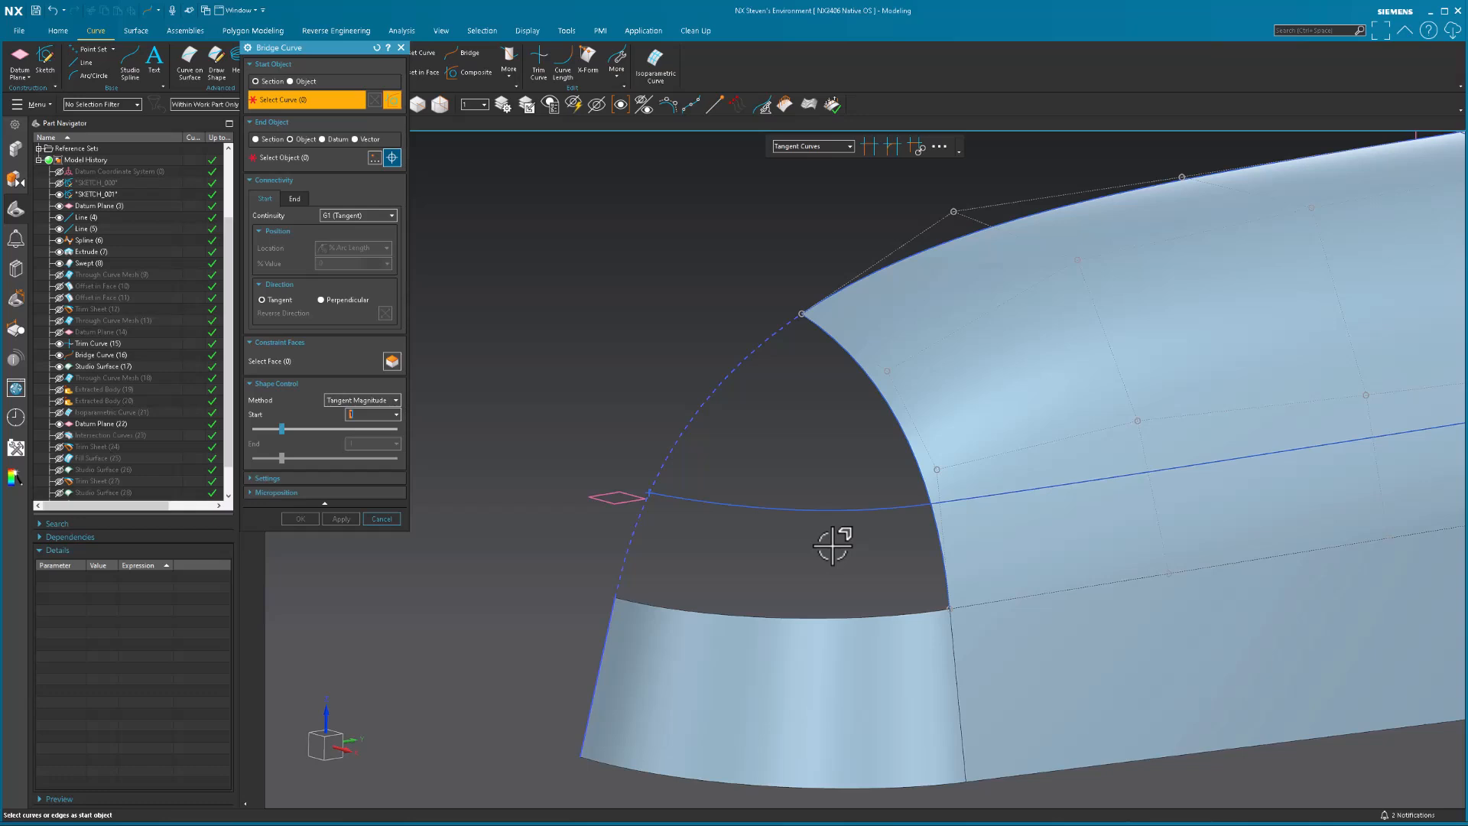
pyautogui.moveTo(833, 546); pyautogui.dragTo(799, 462, button='middle')
pyautogui.press('Escape')
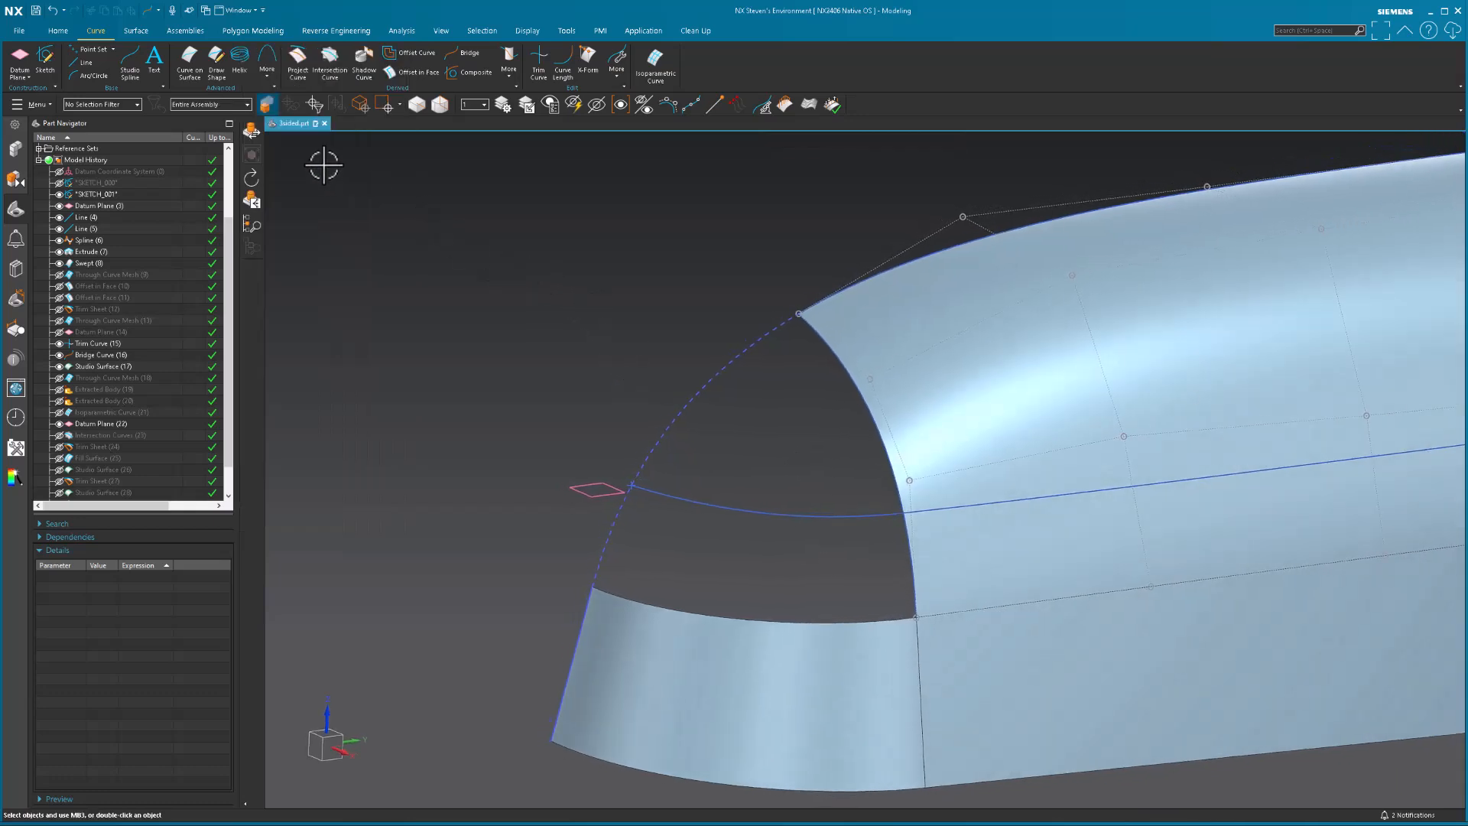
# Step: Begin a studio surface using the upper edge of the lower nose surface and the new bridge curve as sections
pyautogui.click(136, 29)
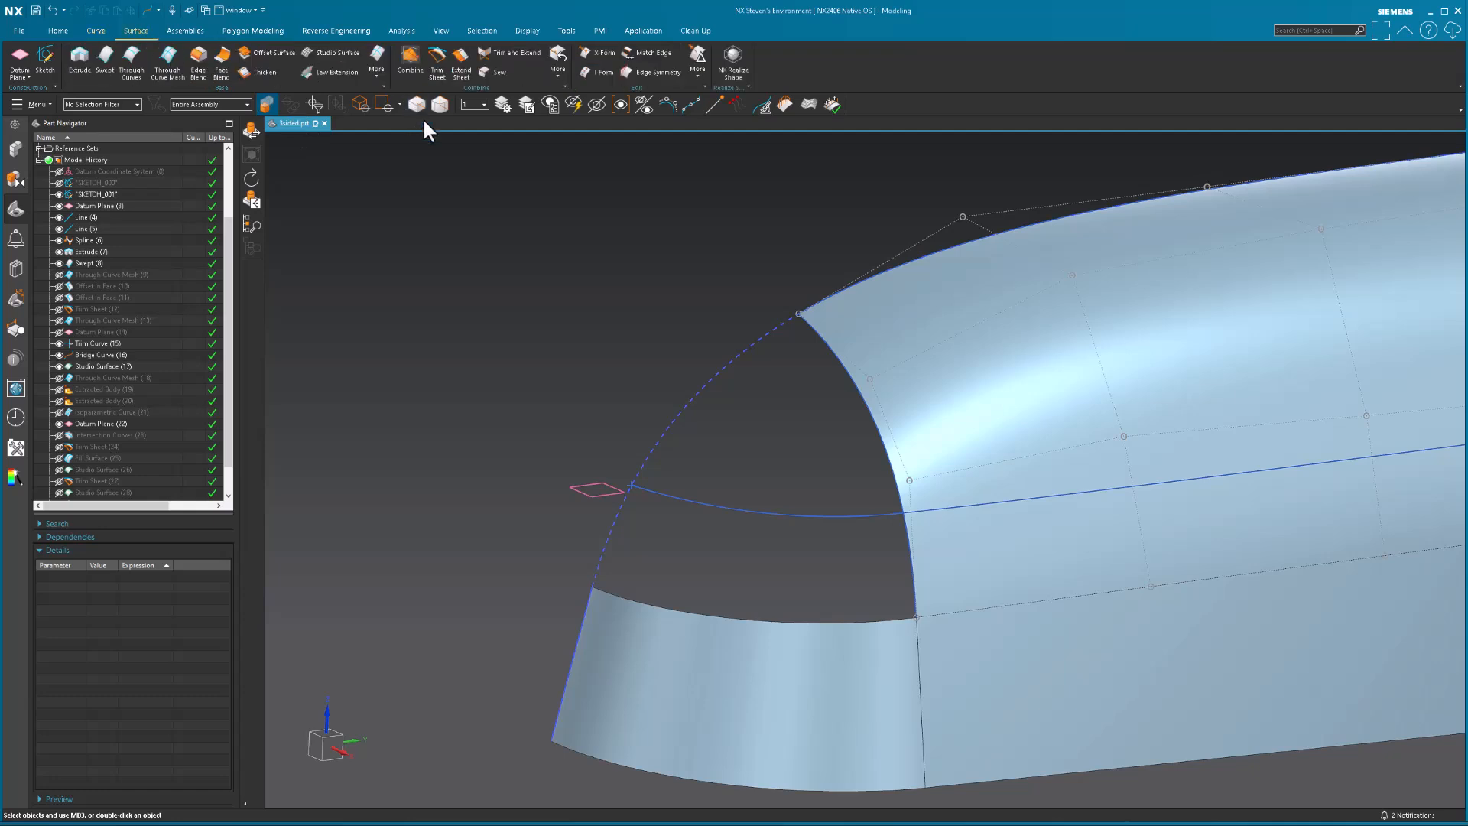
pyautogui.click(324, 51)
pyautogui.click(887, 620)
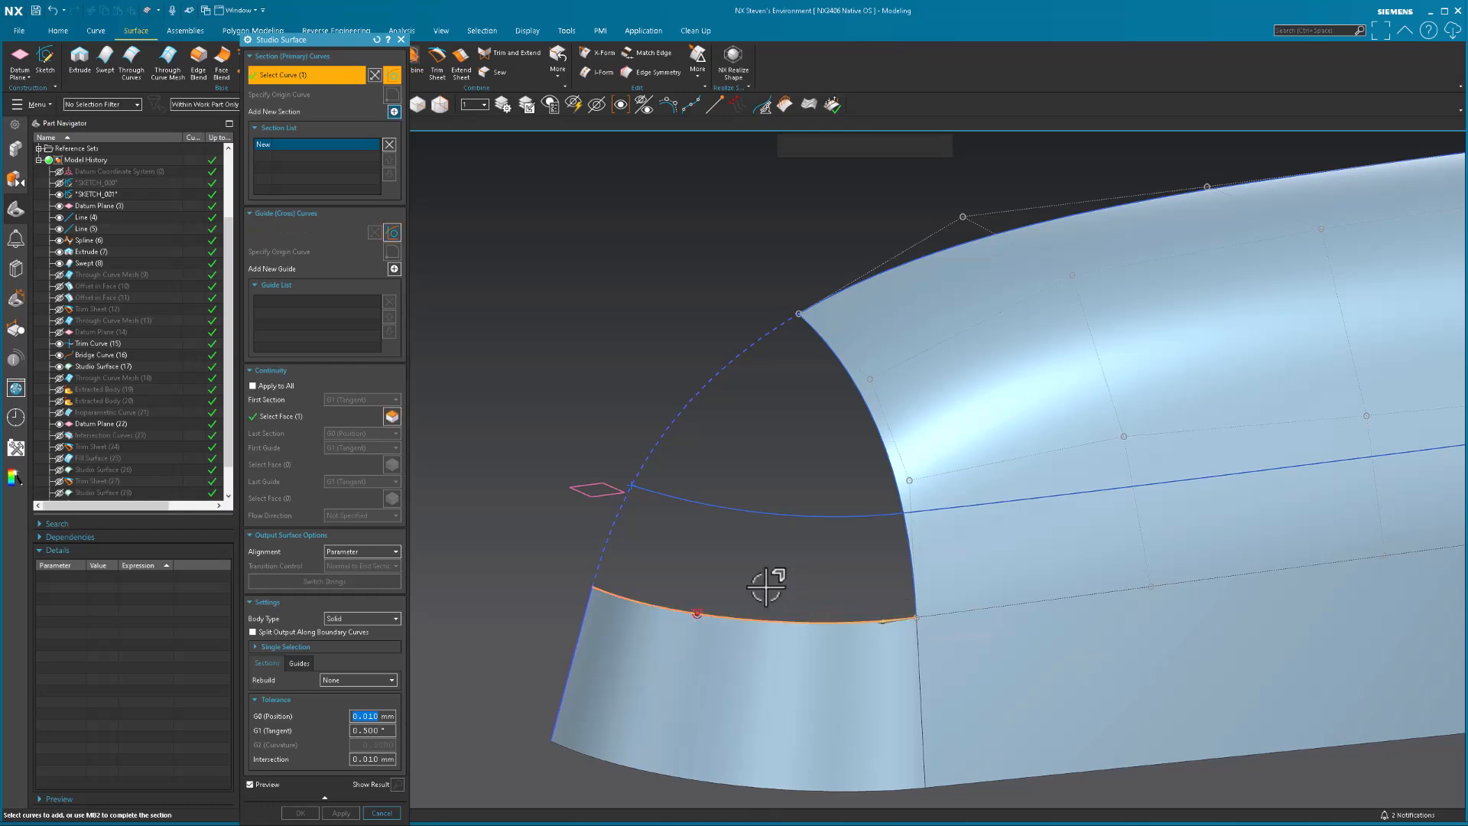
pyautogui.click(852, 525)
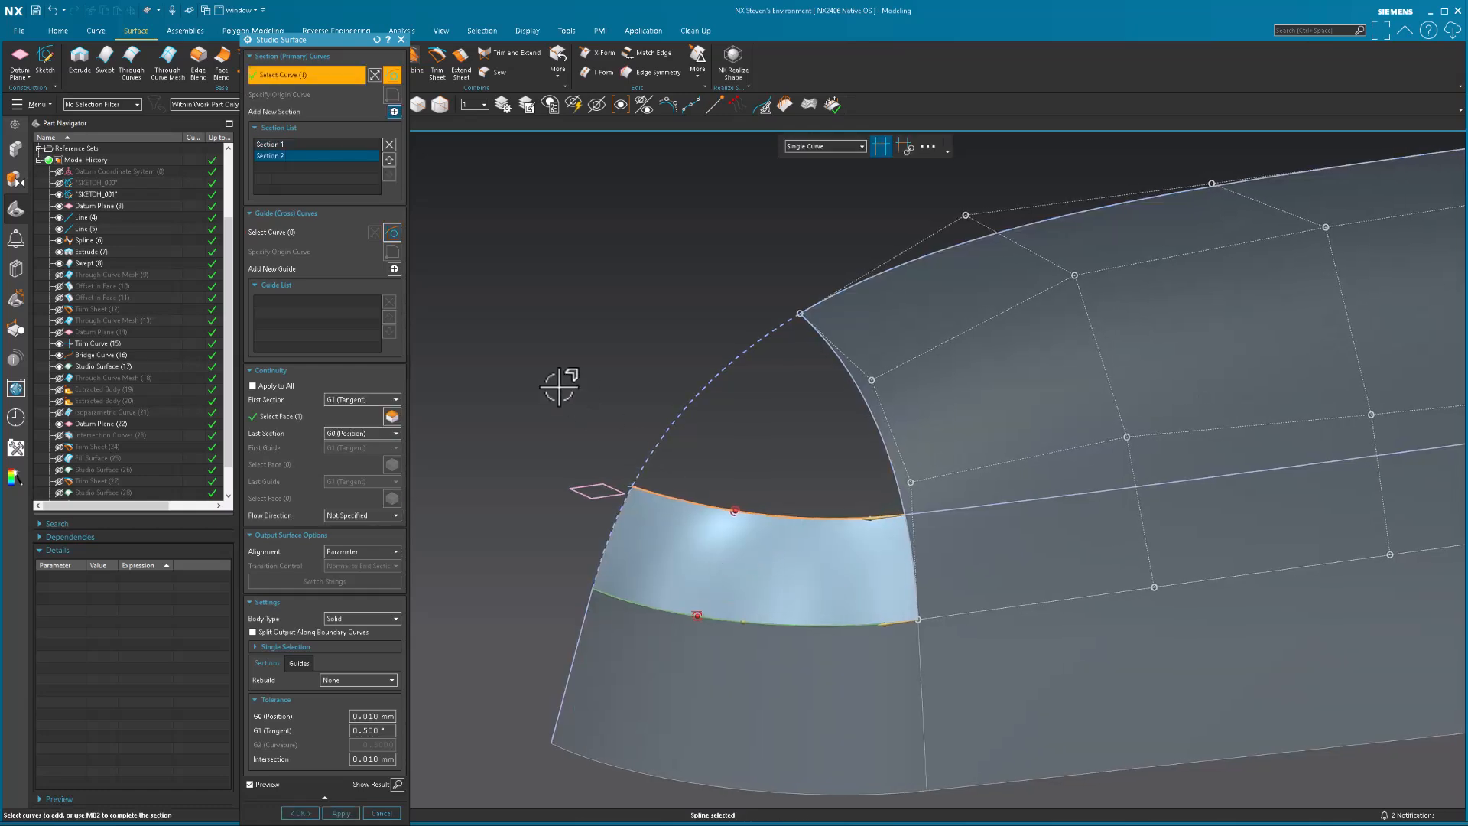
pyautogui.moveTo(559, 387); pyautogui.dragTo(559, 387, button='middle')
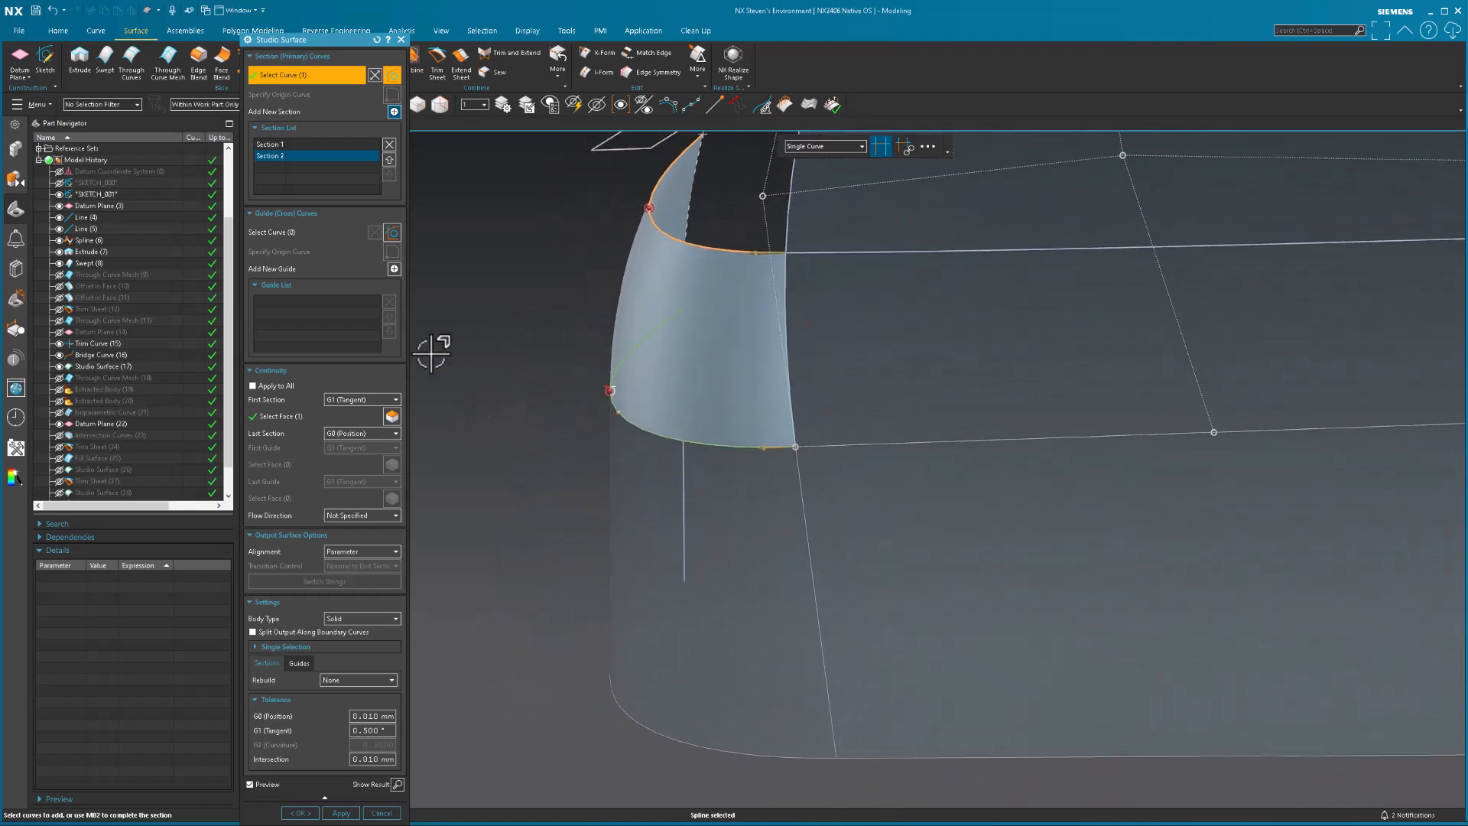
# Step: Add the large surface's front edge, stopped at the intersections, as first guide and constrain it tangent (G1) to that surface's face
pyautogui.click(293, 234)
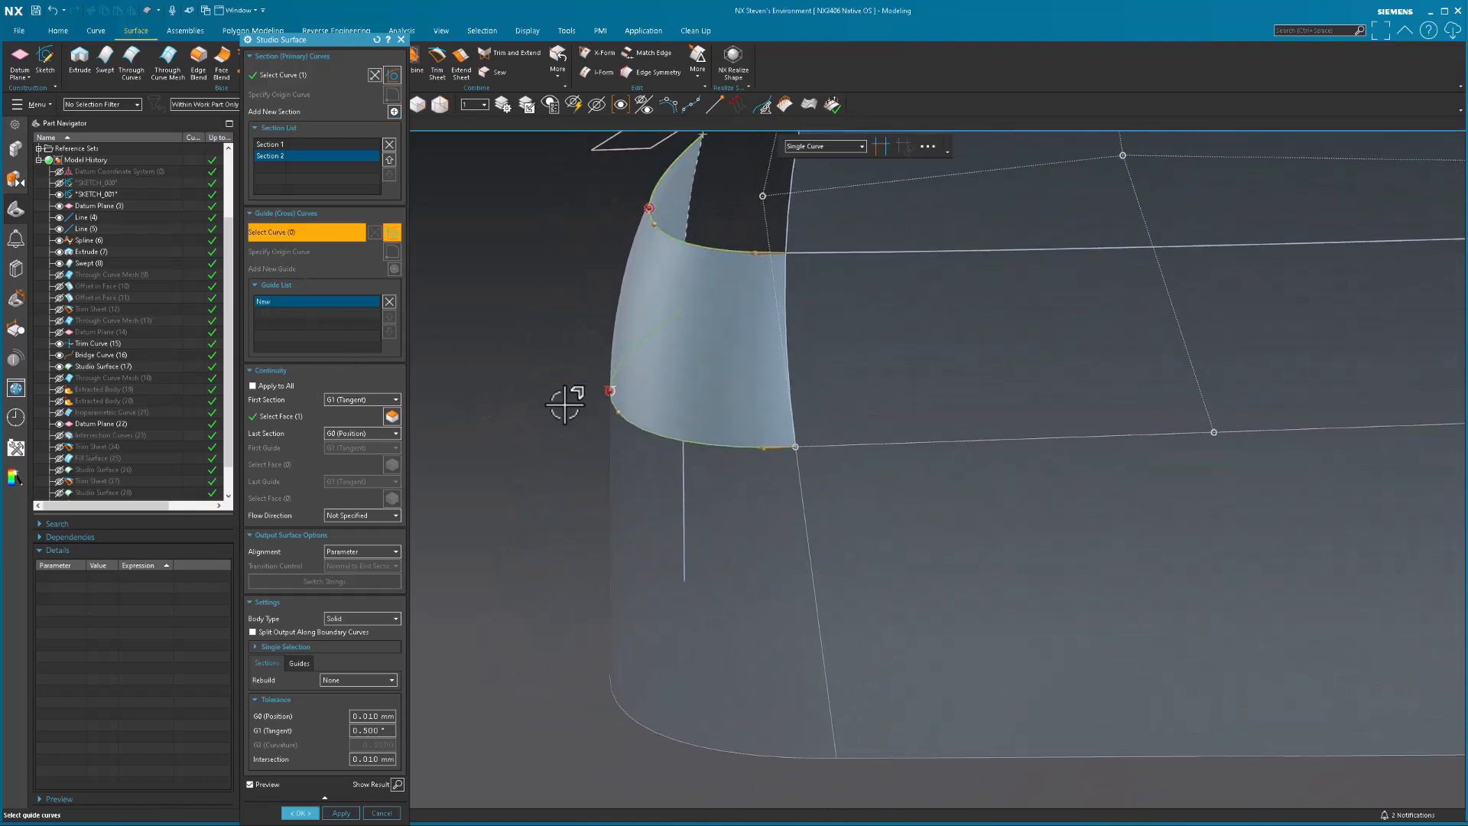
pyautogui.click(796, 422)
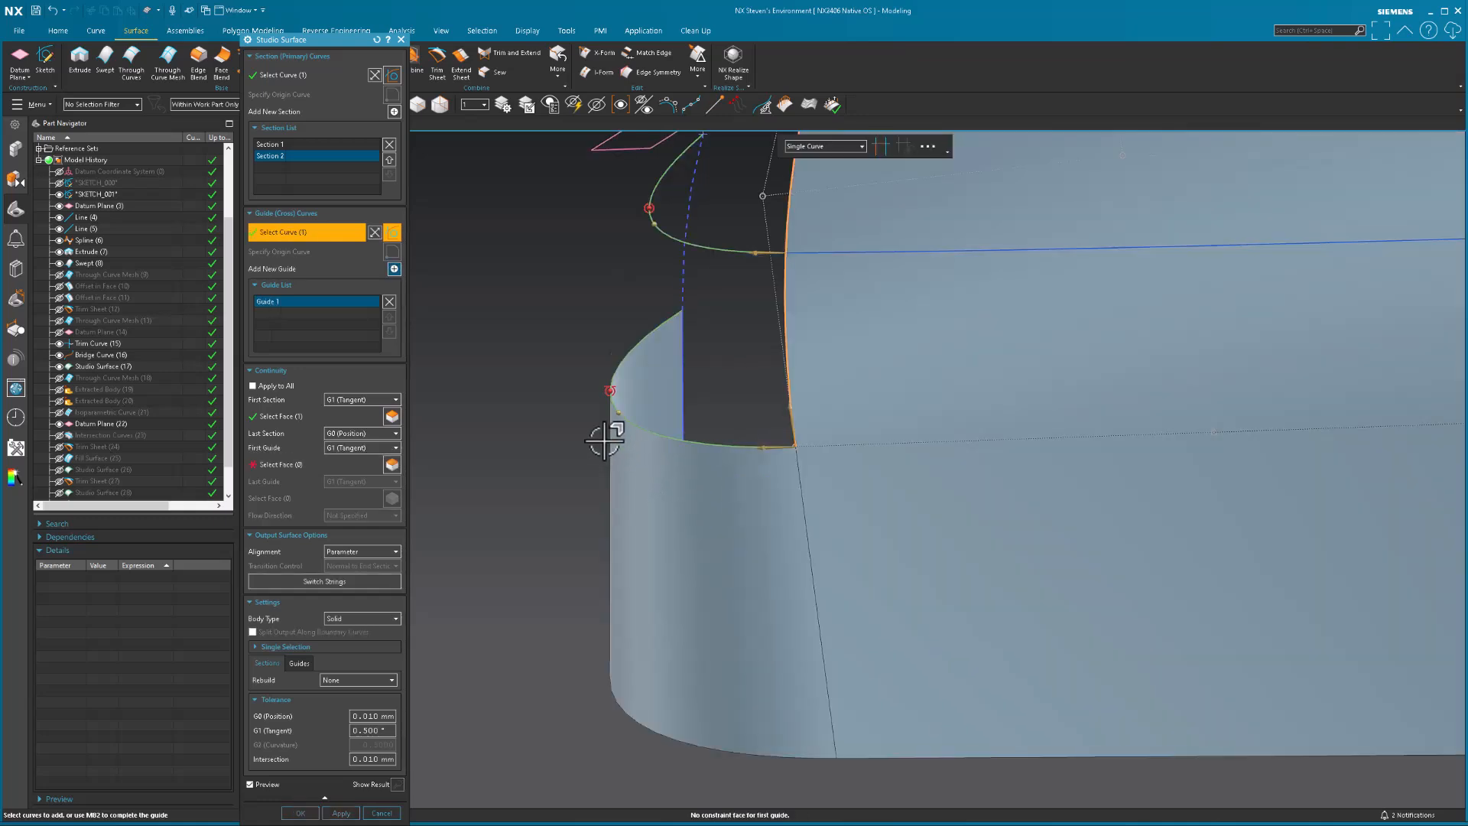
pyautogui.moveTo(623, 424); pyautogui.dragTo(627, 423, button='middle')
pyautogui.scroll(-1, 626, 423)
pyautogui.click(883, 145)
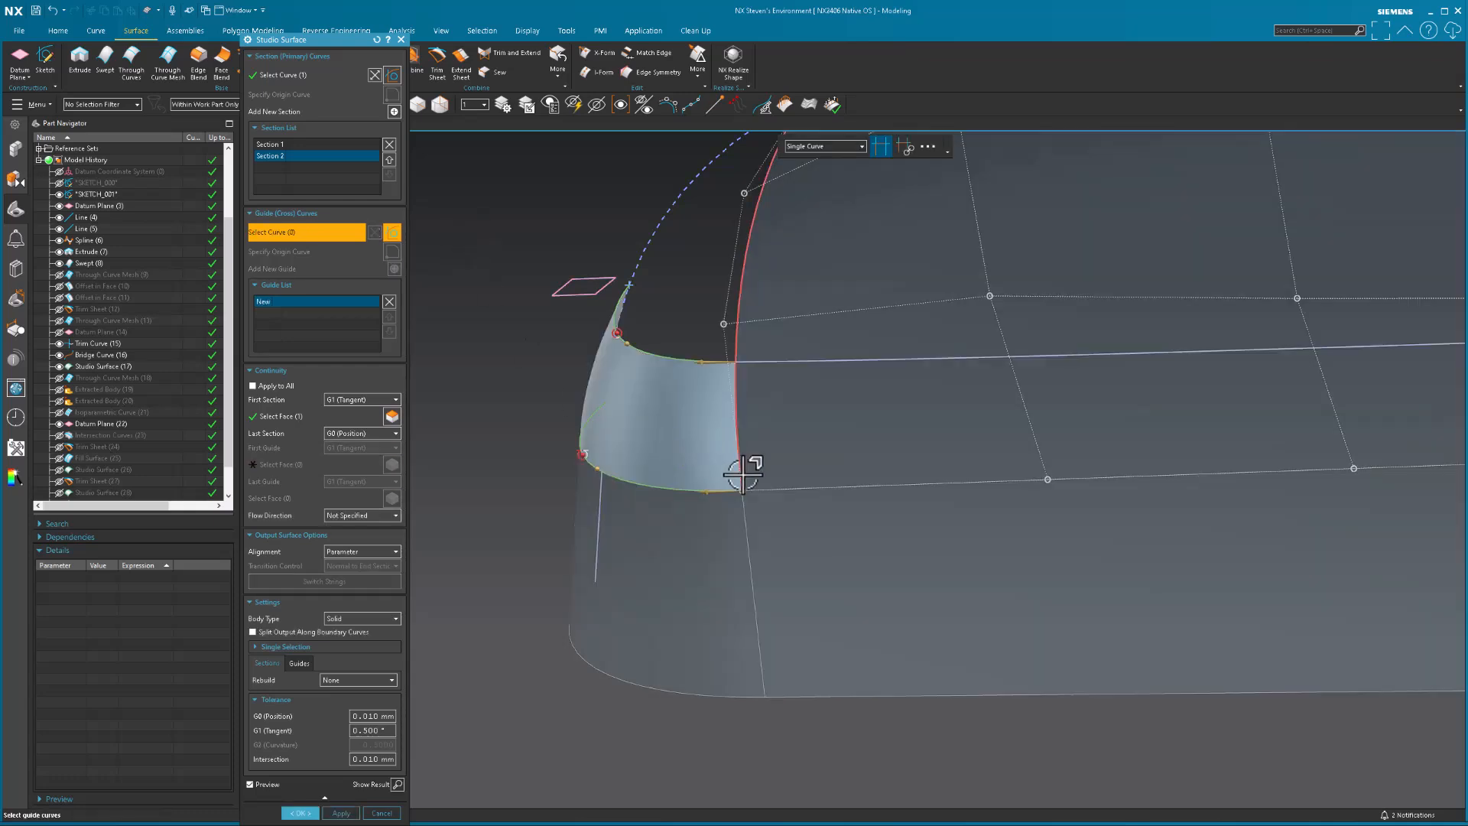
pyautogui.click(737, 472)
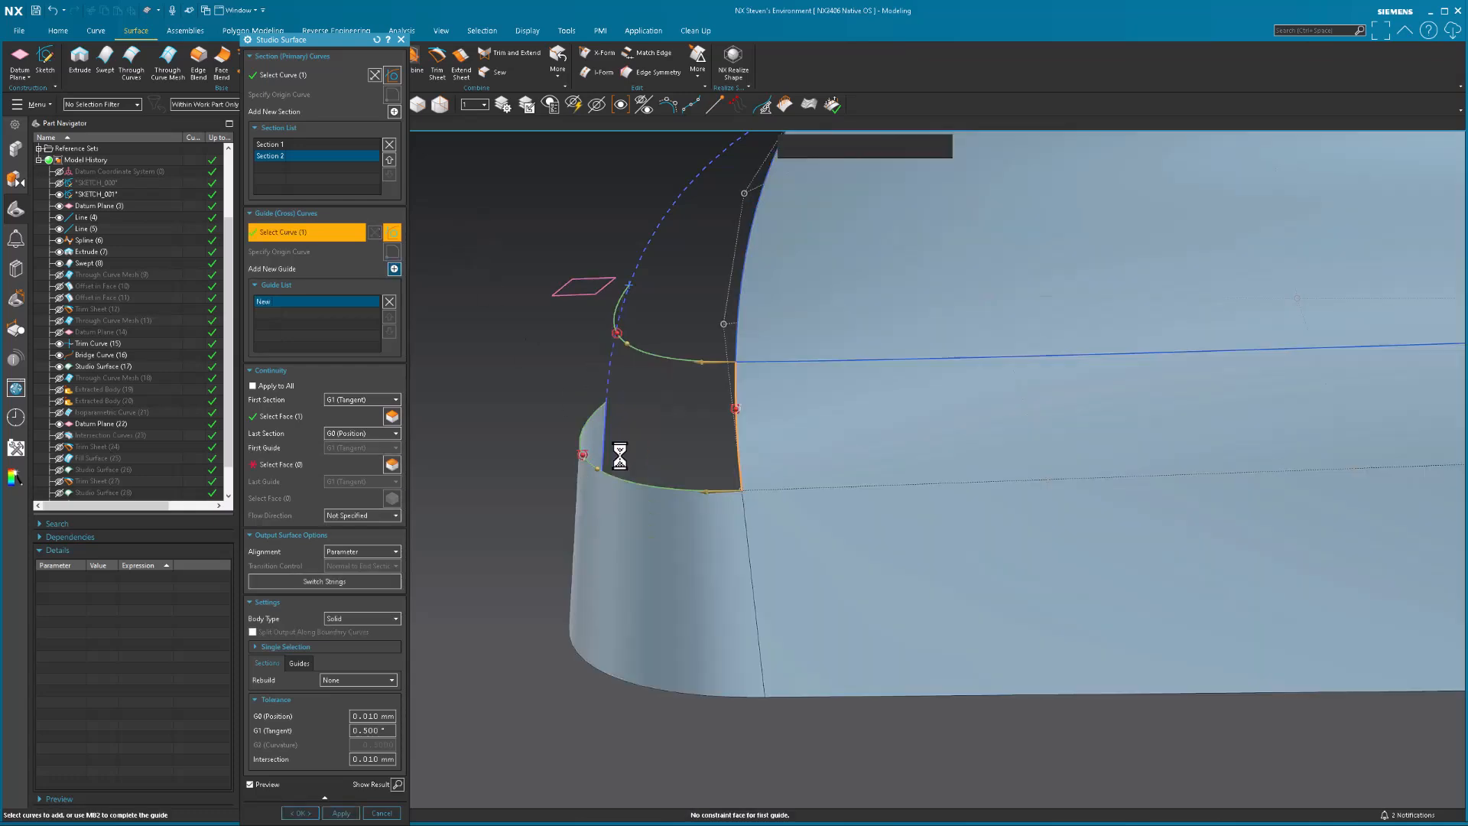
pyautogui.click(293, 464)
pyautogui.click(809, 448)
pyautogui.scroll(3, 469, 469)
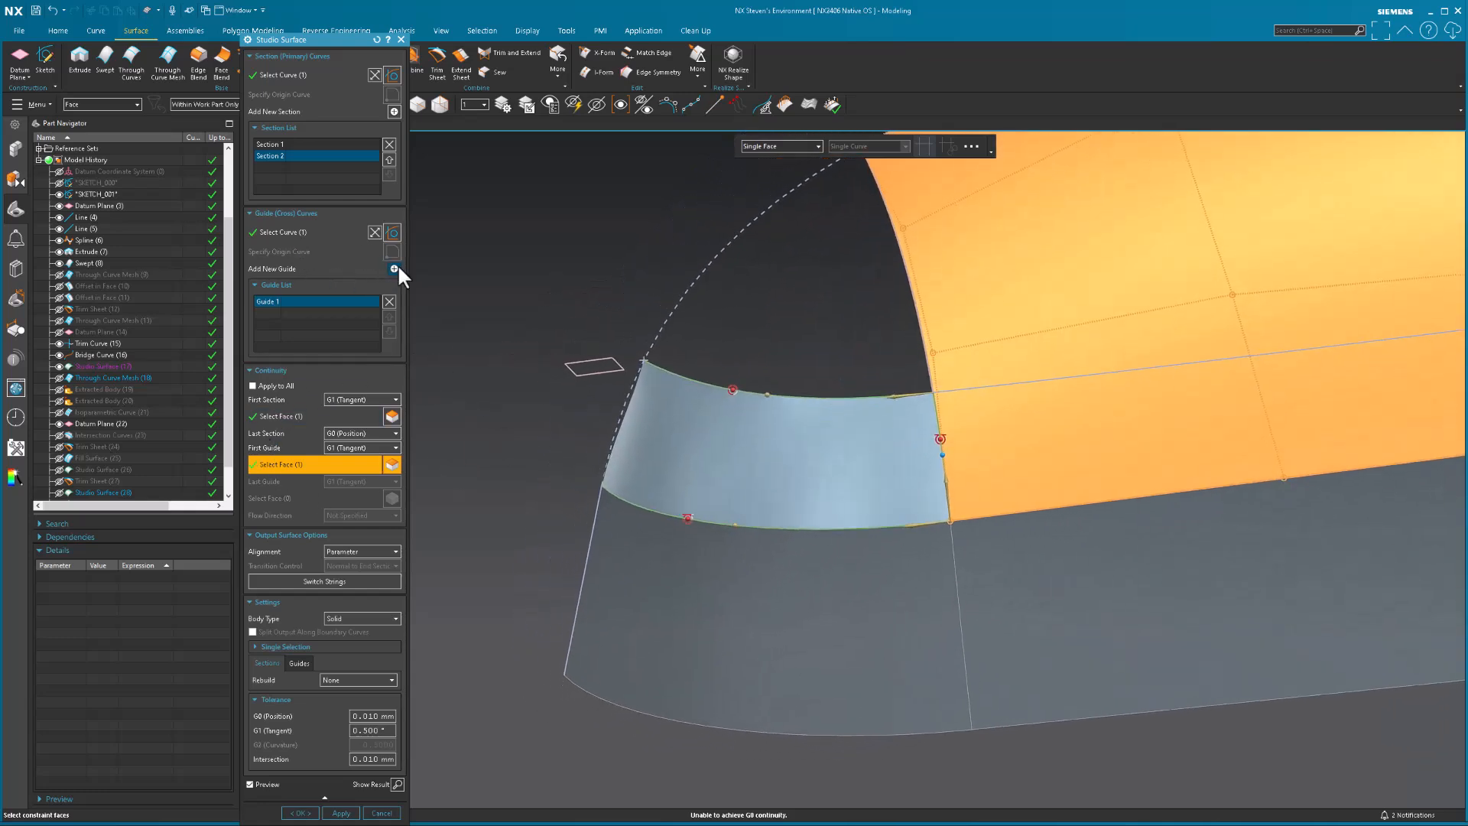
# Step: Add the dashed nose profile curve between the two sections as second guide and create the studio surface
pyautogui.click(393, 268)
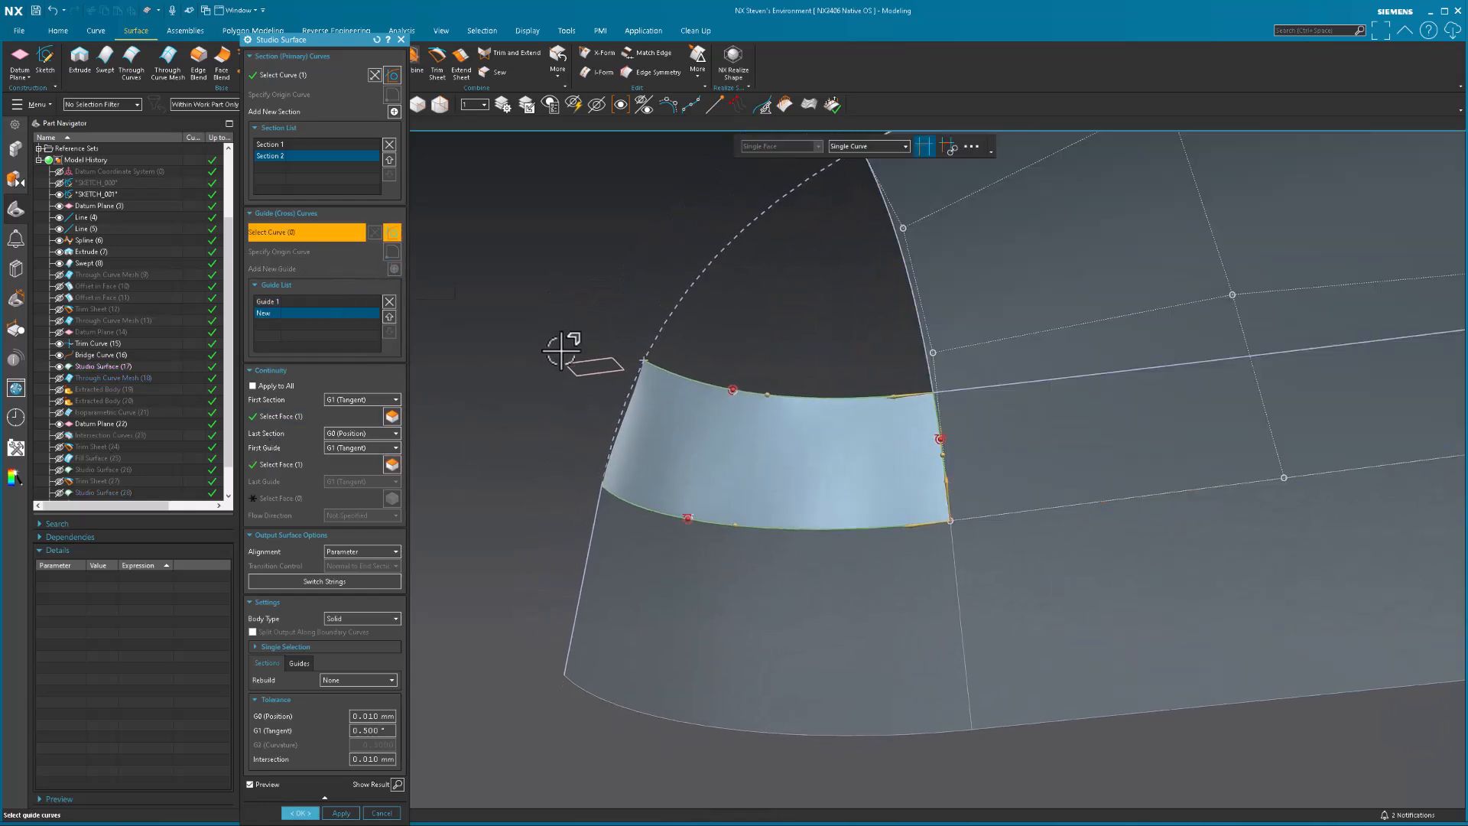
pyautogui.click(608, 429)
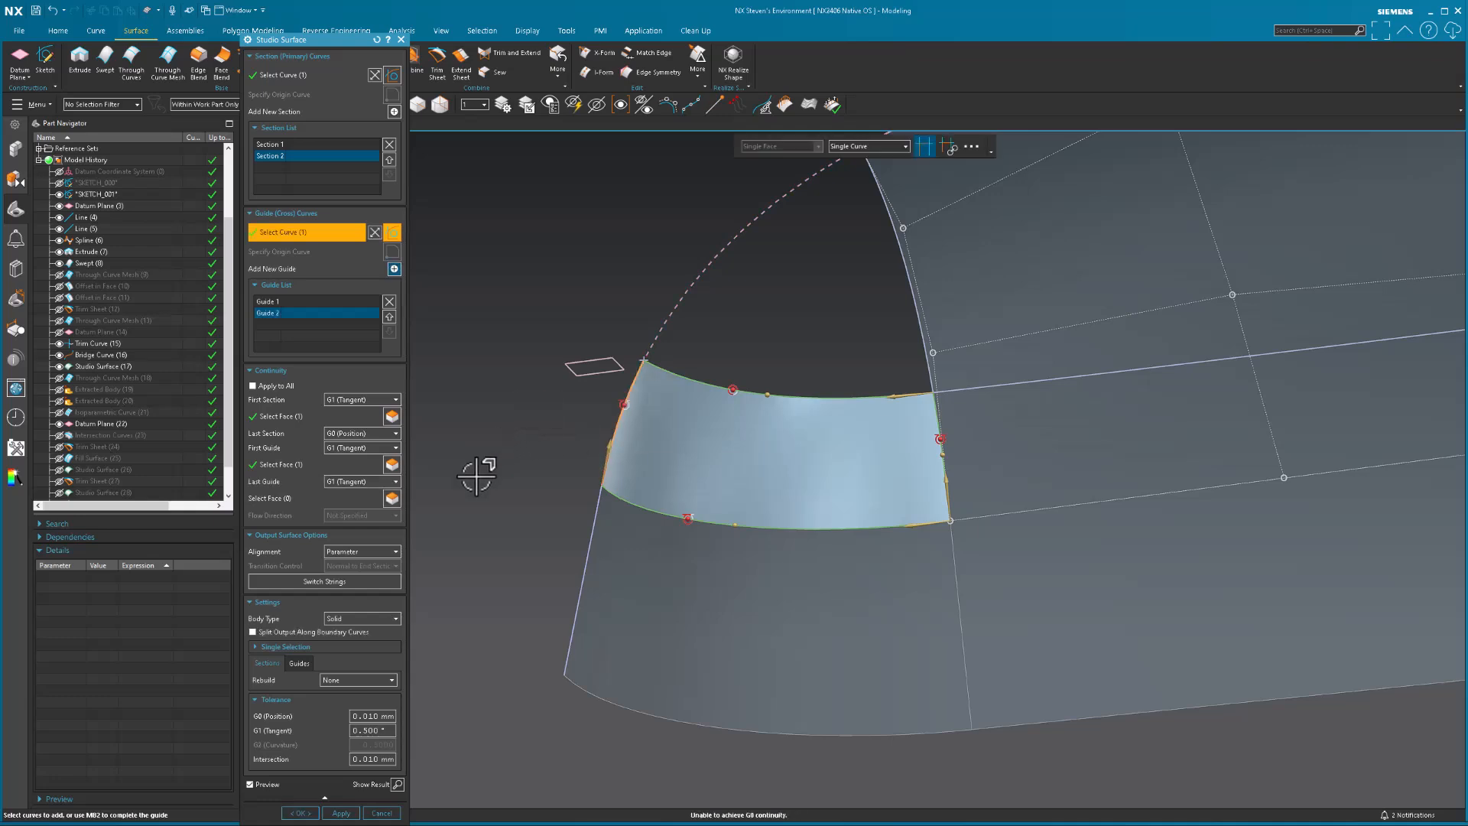
pyautogui.moveTo(465, 526); pyautogui.dragTo(423, 582, button='middle')
pyautogui.click(300, 813)
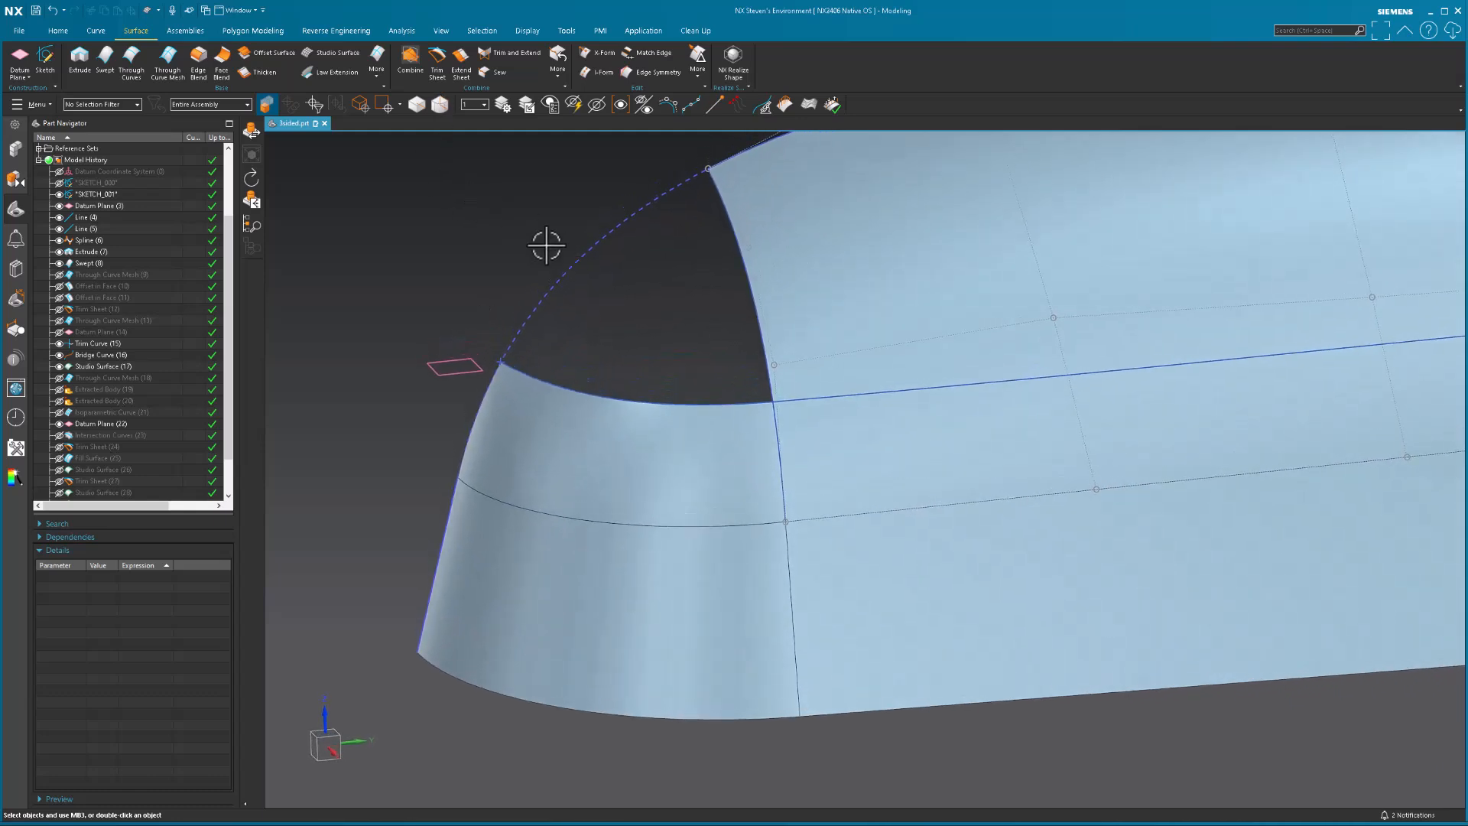
# Step: Display the new studio surface's poles and review the definitions of the surface and its upper bridge curve
pyautogui.click(593, 429)
pyautogui.click(670, 105)
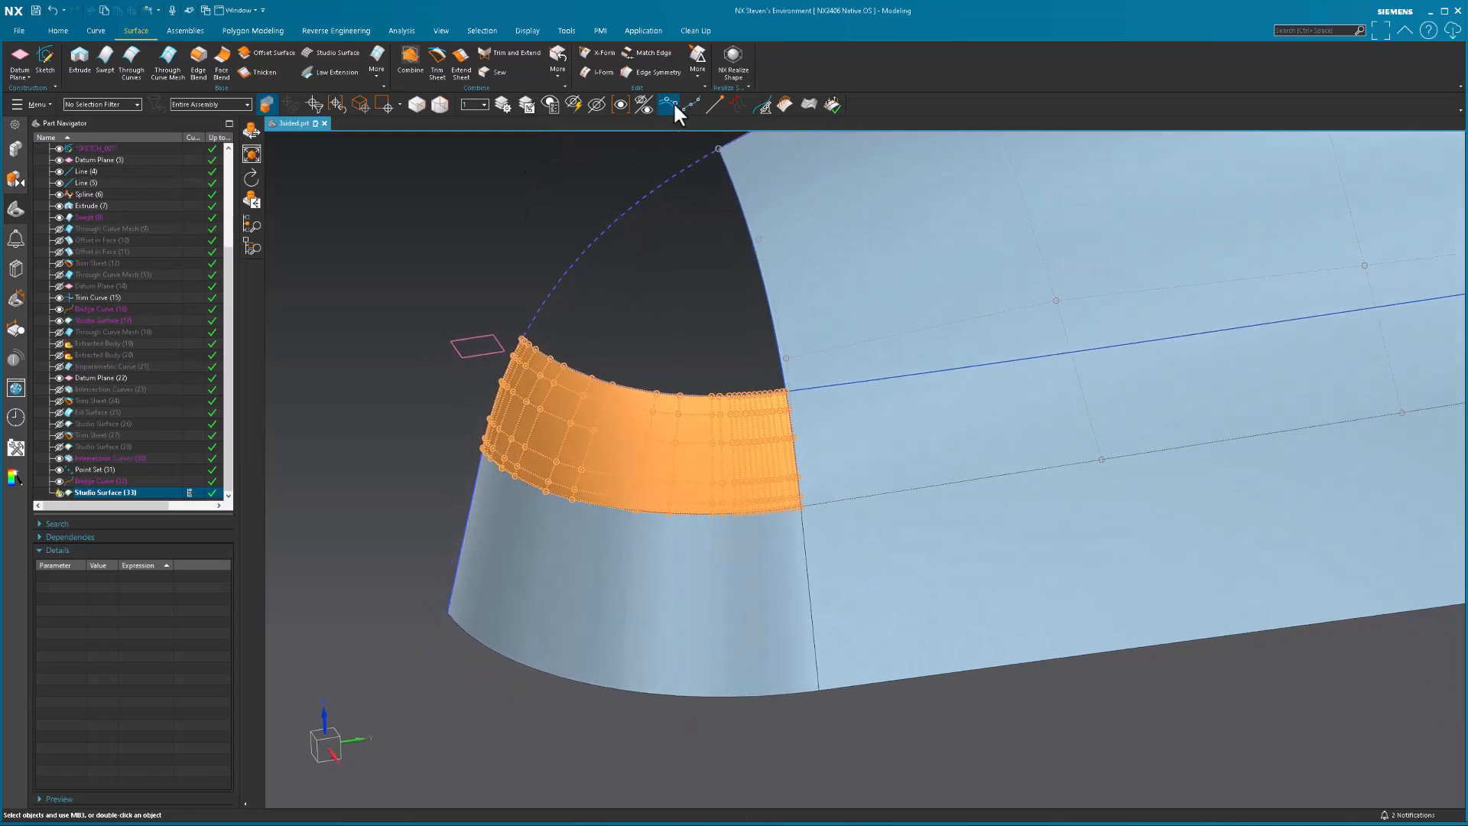
pyautogui.doubleClick(642, 443)
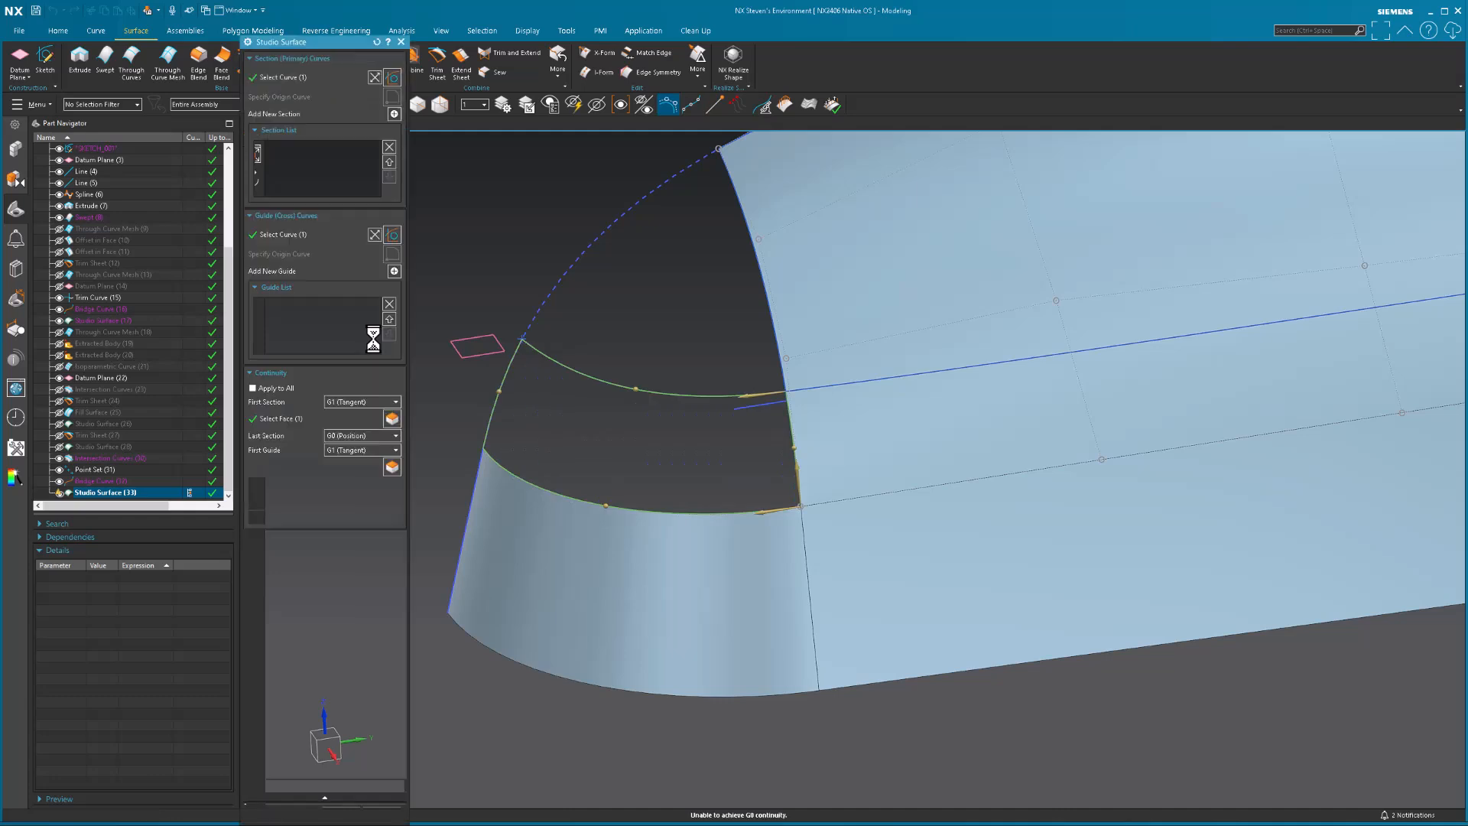
pyautogui.press('Escape')
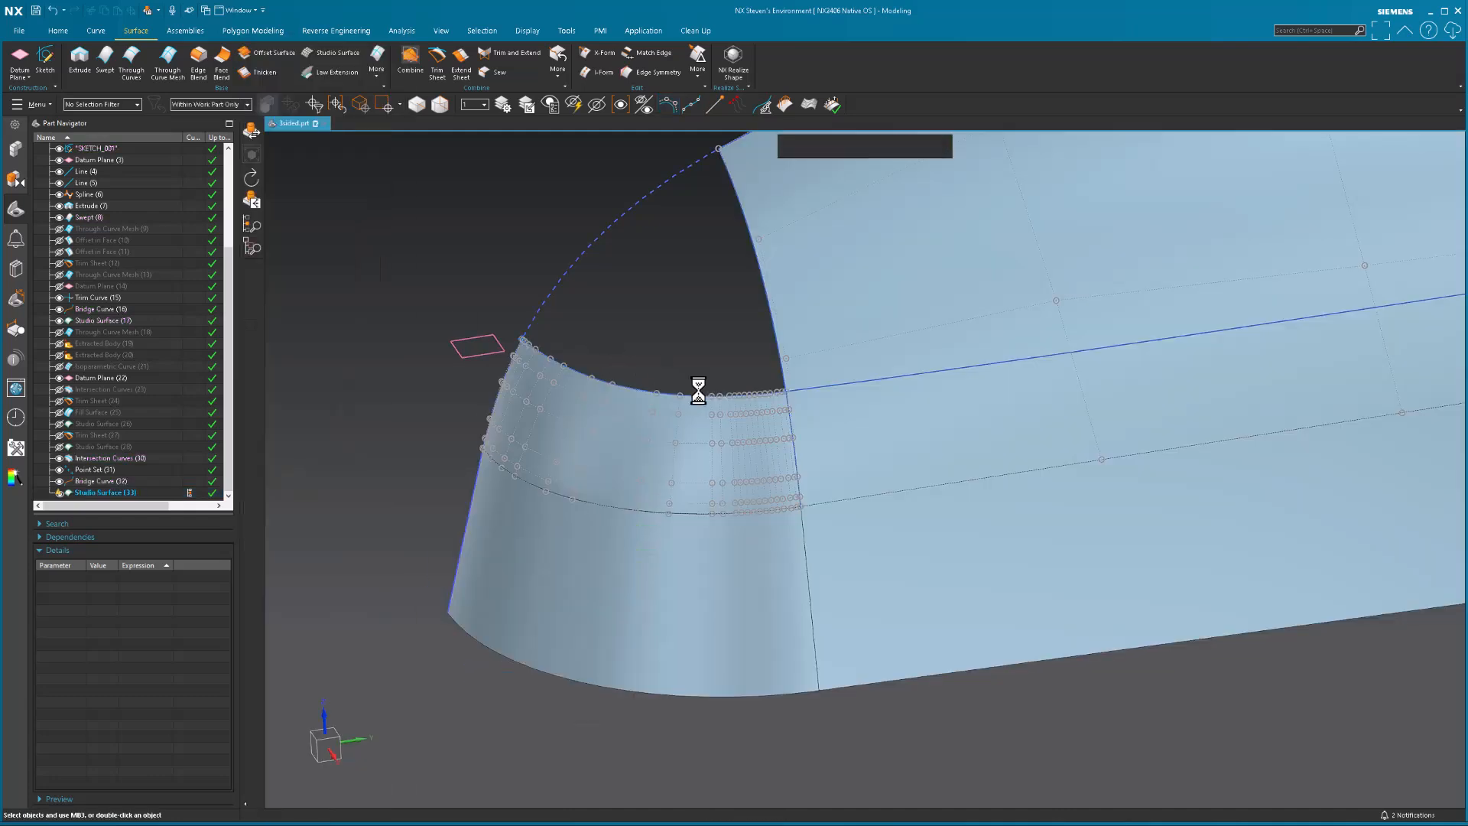
pyautogui.doubleClick(667, 394)
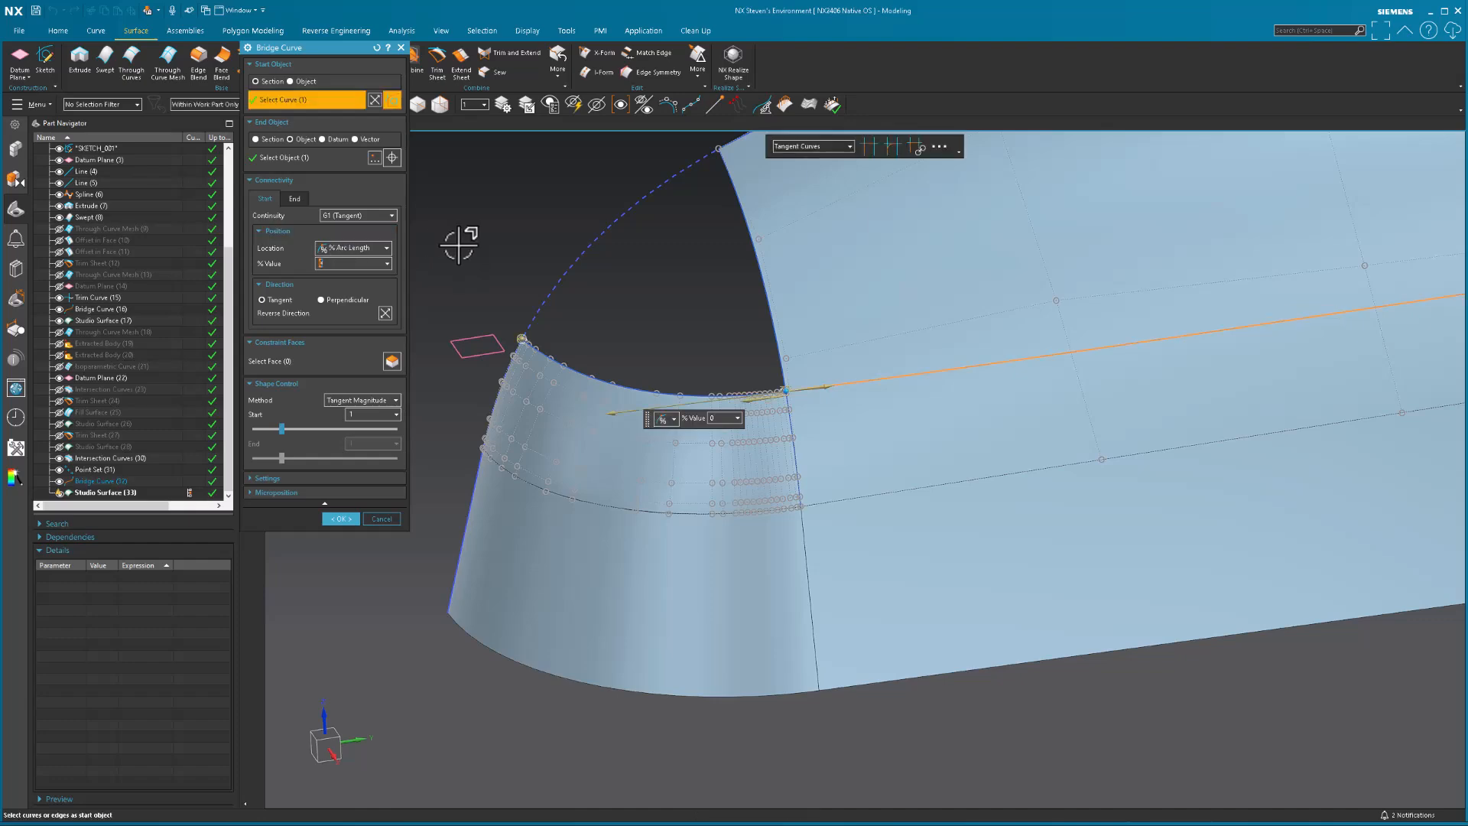
pyautogui.middleClick(459, 245)
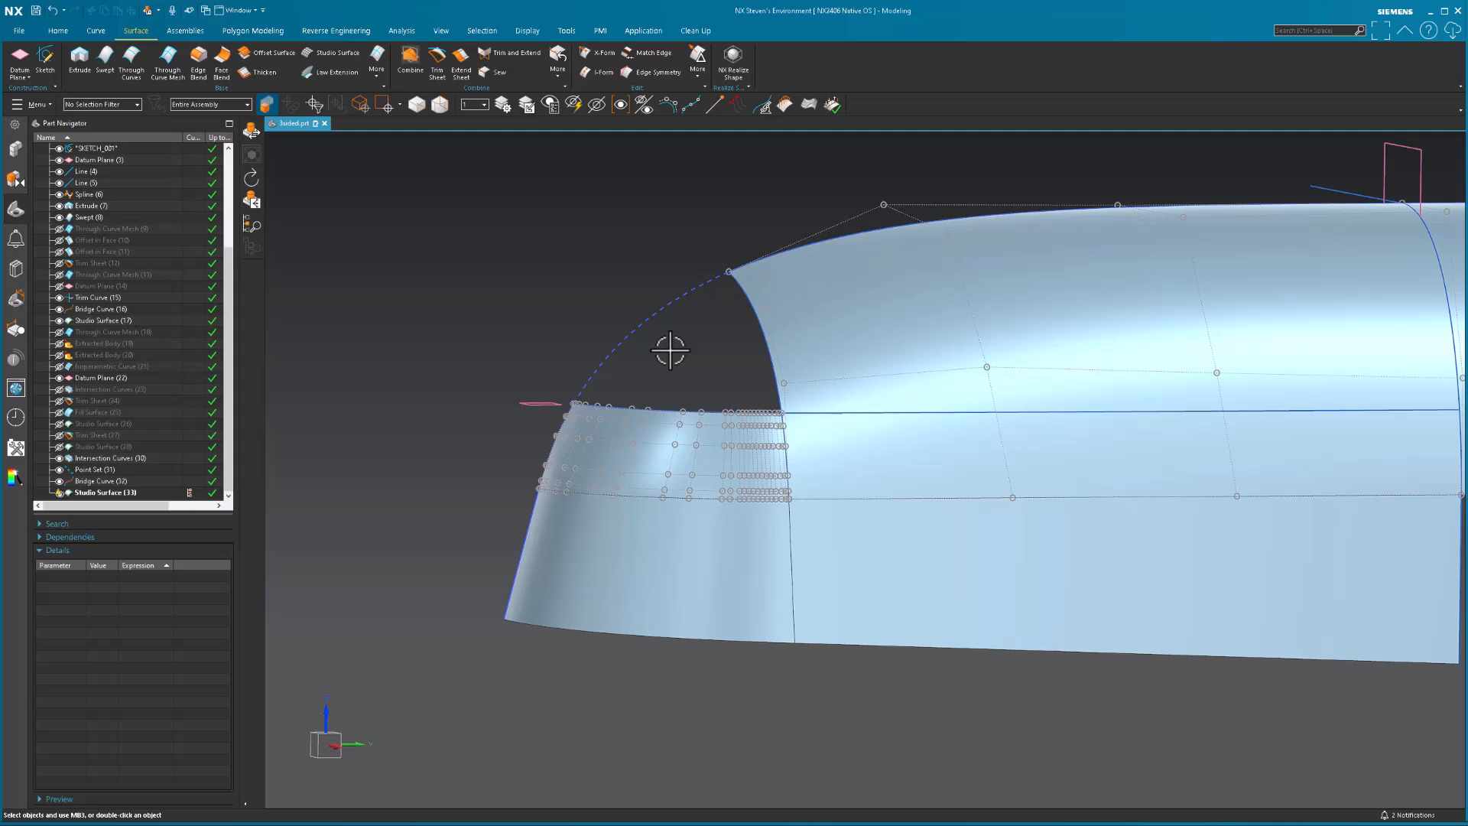
# Step: Hide the poles of the new studio surface and clear the selection
pyautogui.click(669, 449)
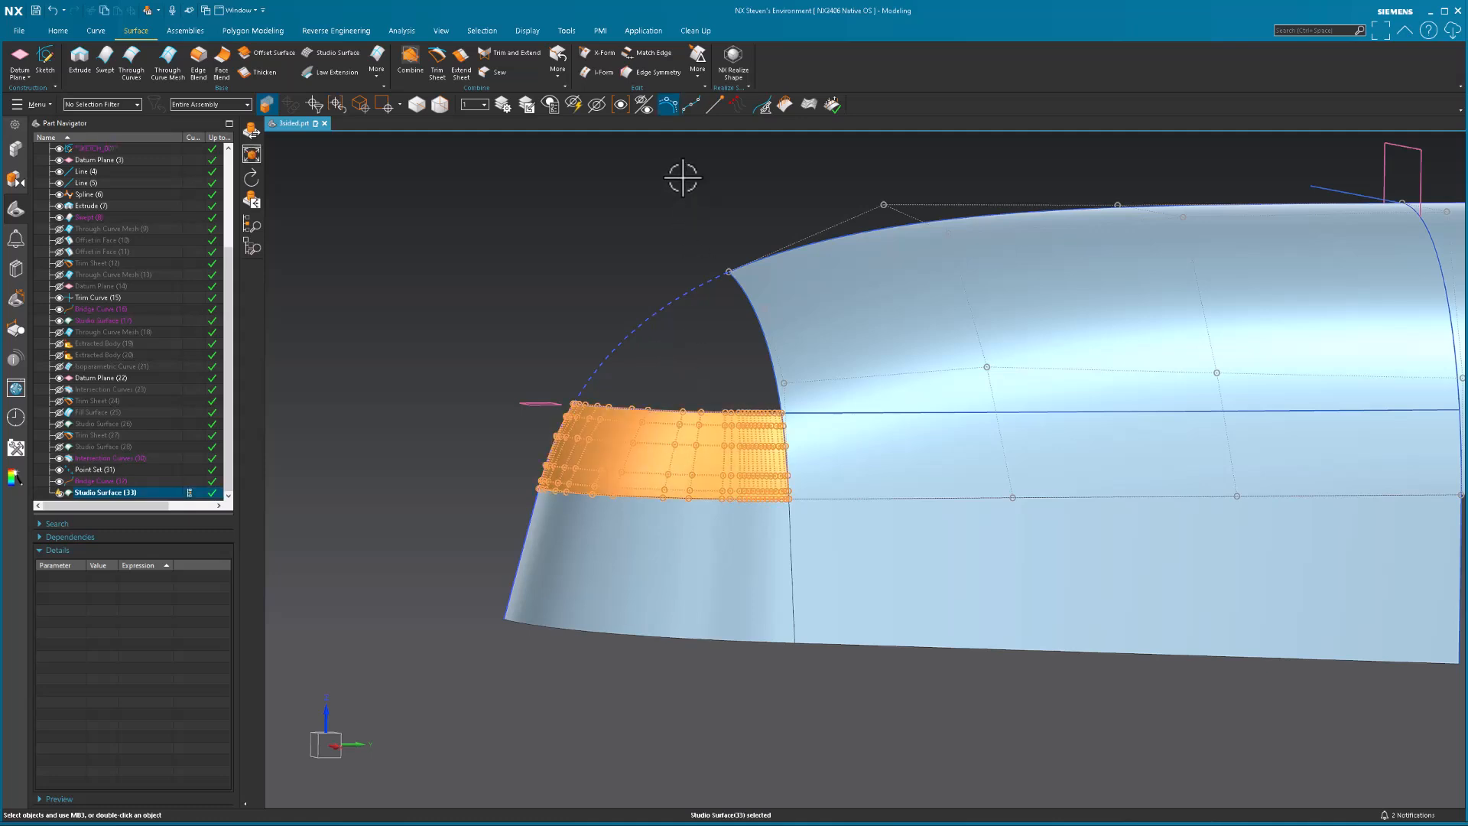
pyautogui.click(672, 107)
pyautogui.press('Escape')
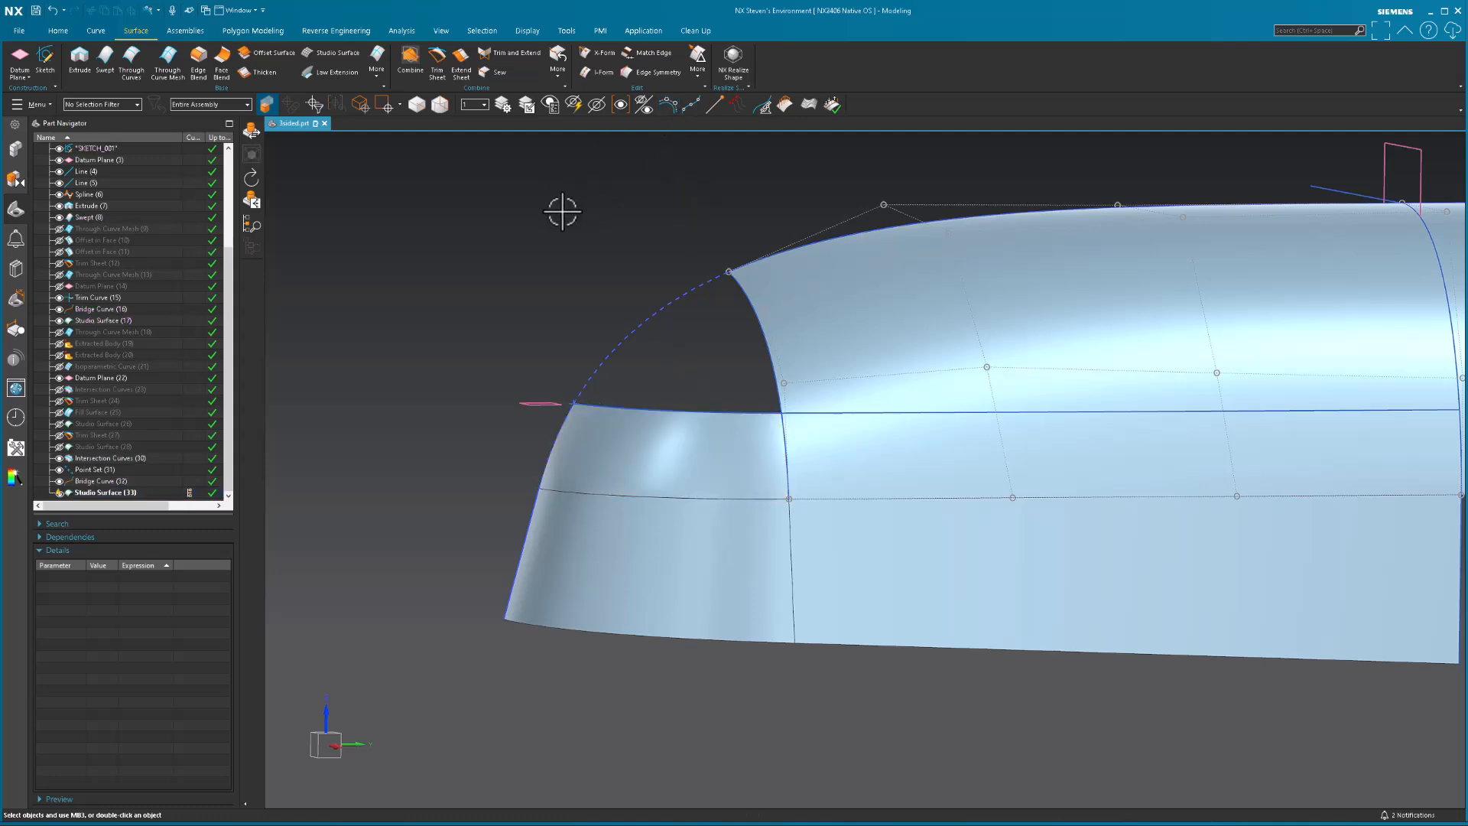